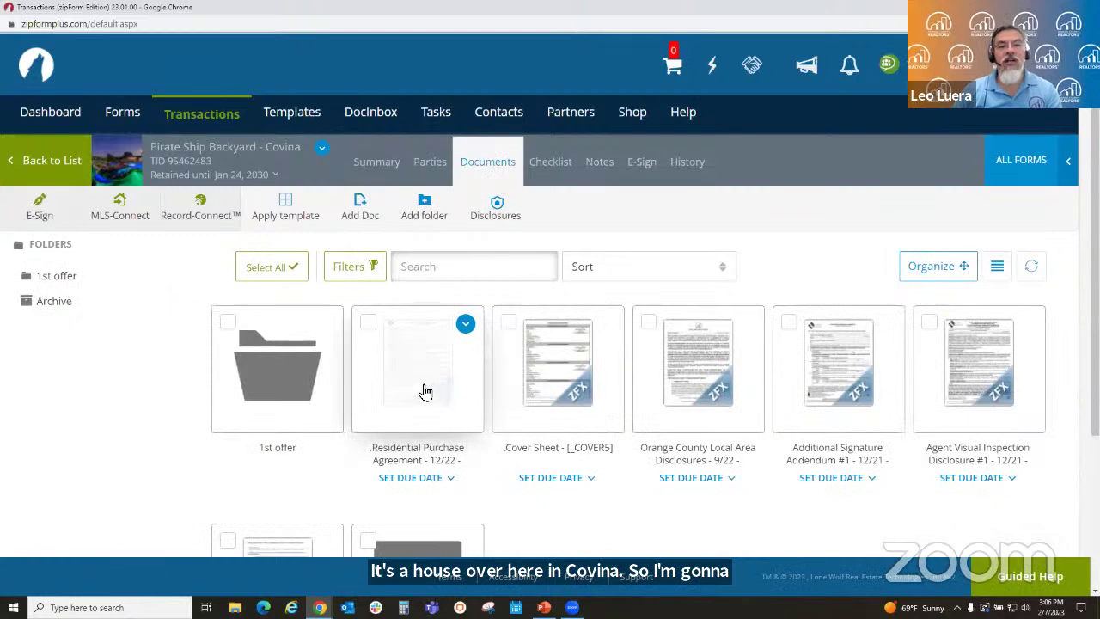
- Open the Residential Purchase Agreement in Form Editor Classic, zoomed in on page 1's purchase terms
click(421, 388)
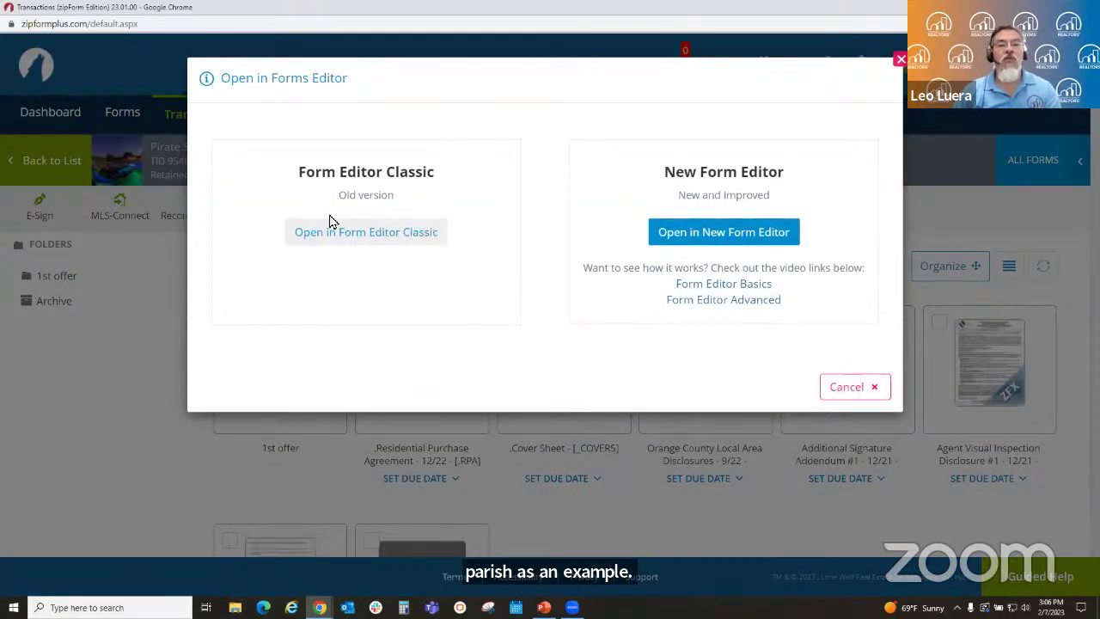
click(382, 234)
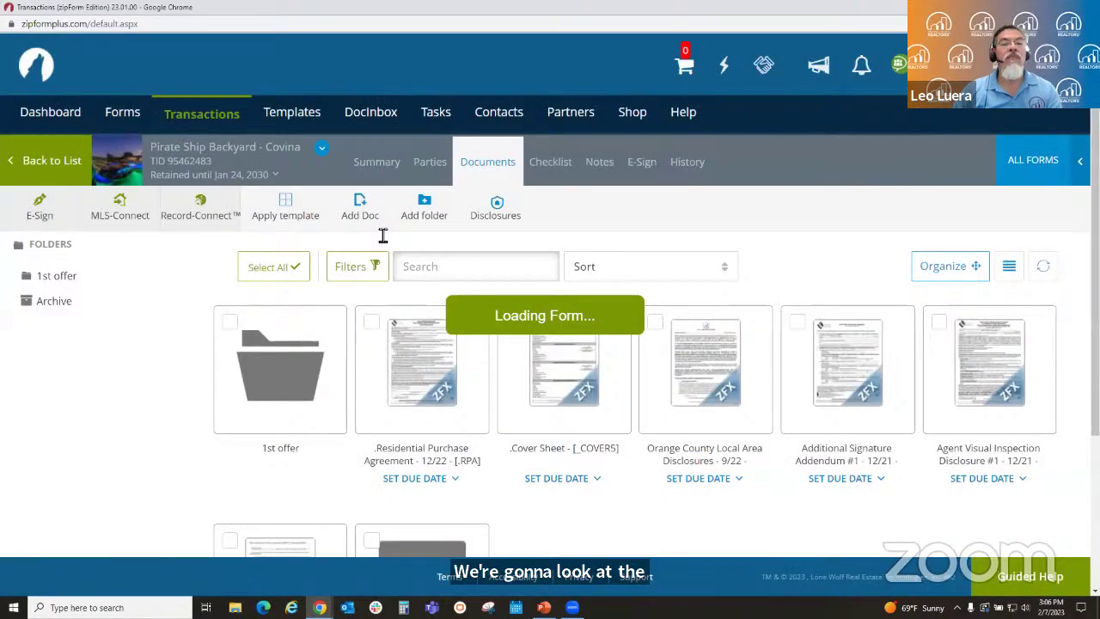
scroll(695, 331, down, 10)
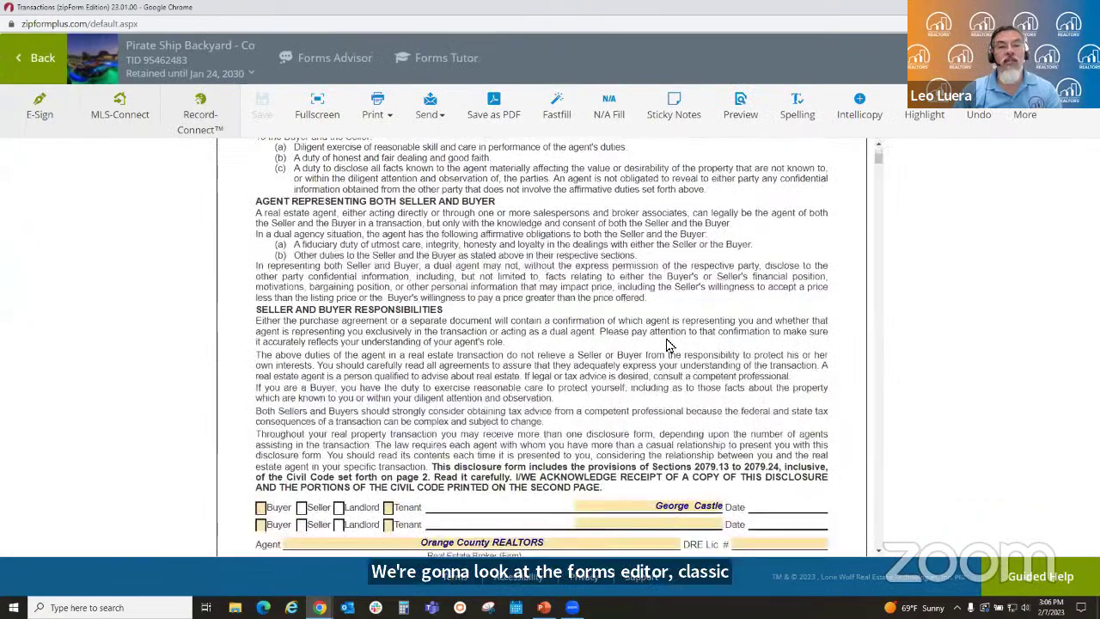
scroll(669, 344, down, 15)
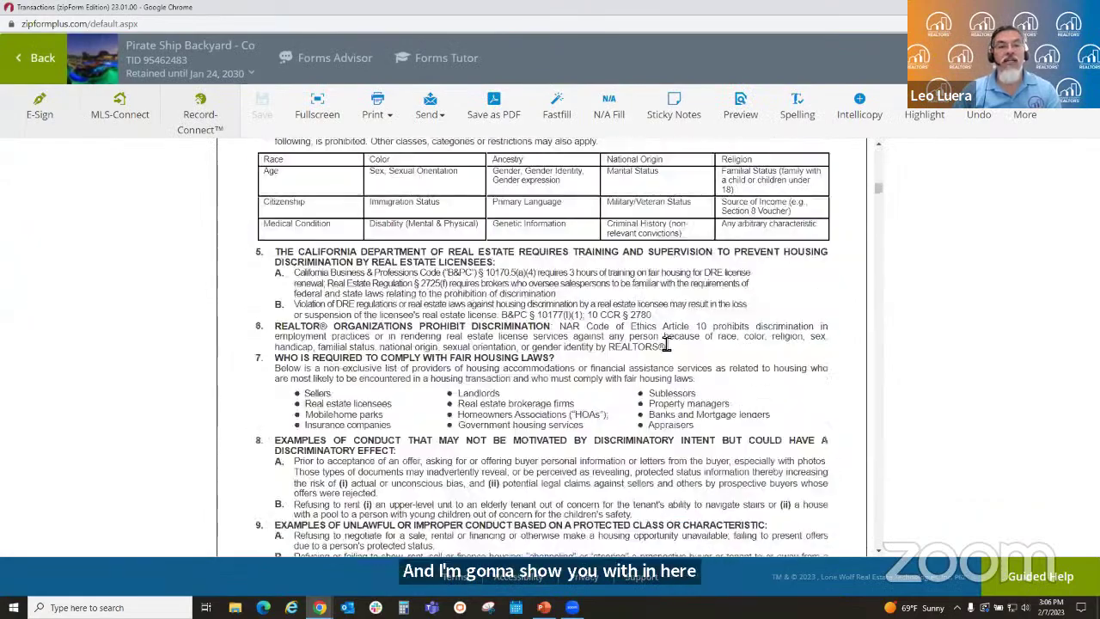
scroll(664, 346, down, 15)
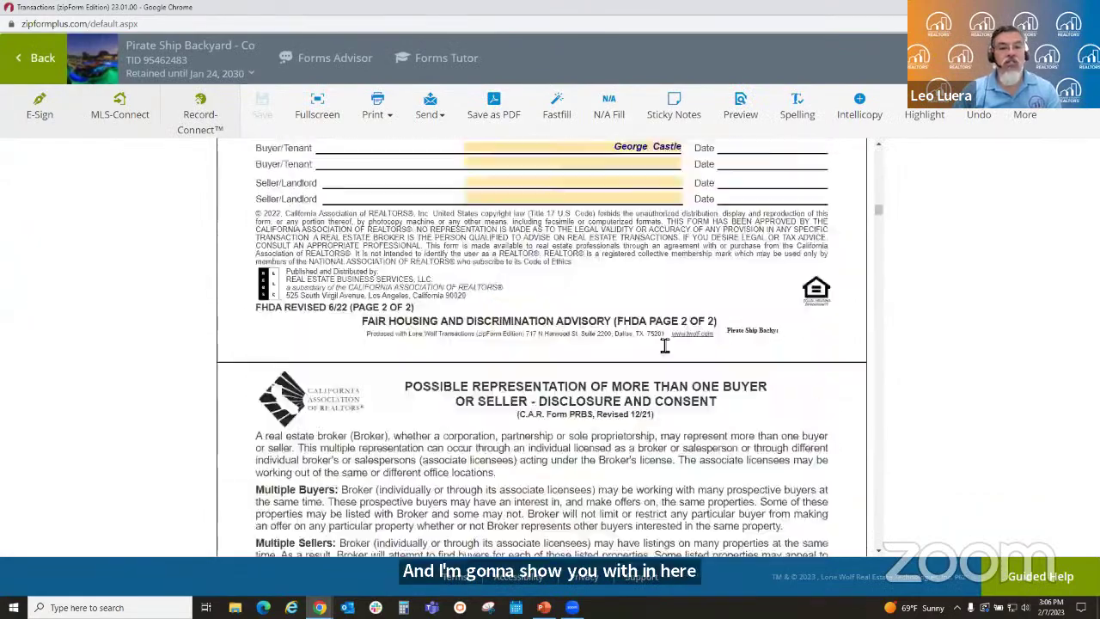
scroll(663, 344, down, 15)
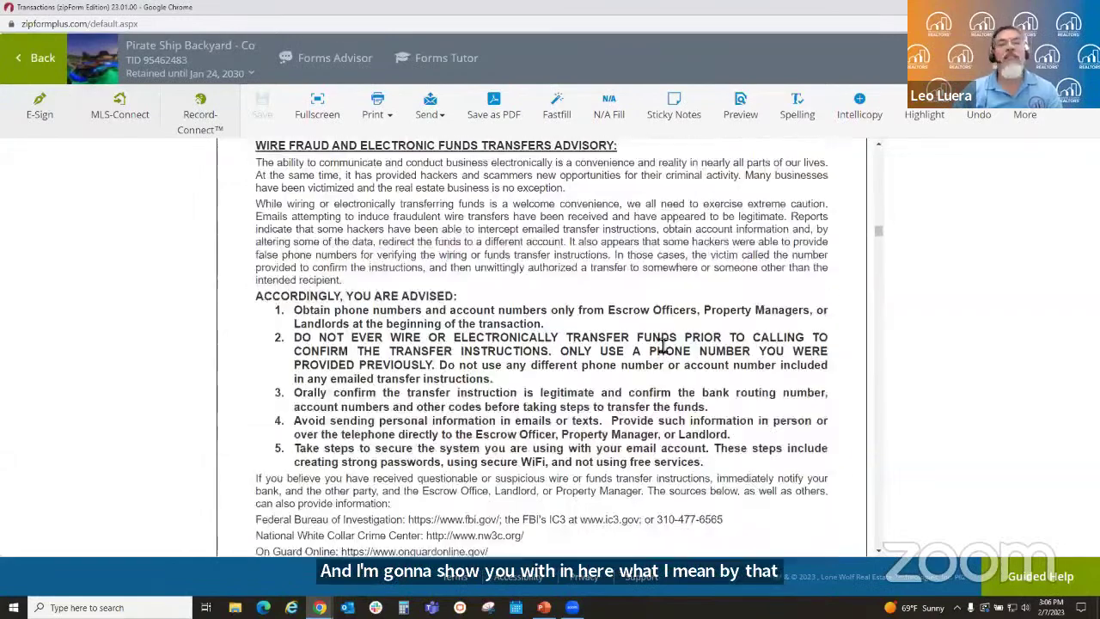
scroll(661, 344, down, 12)
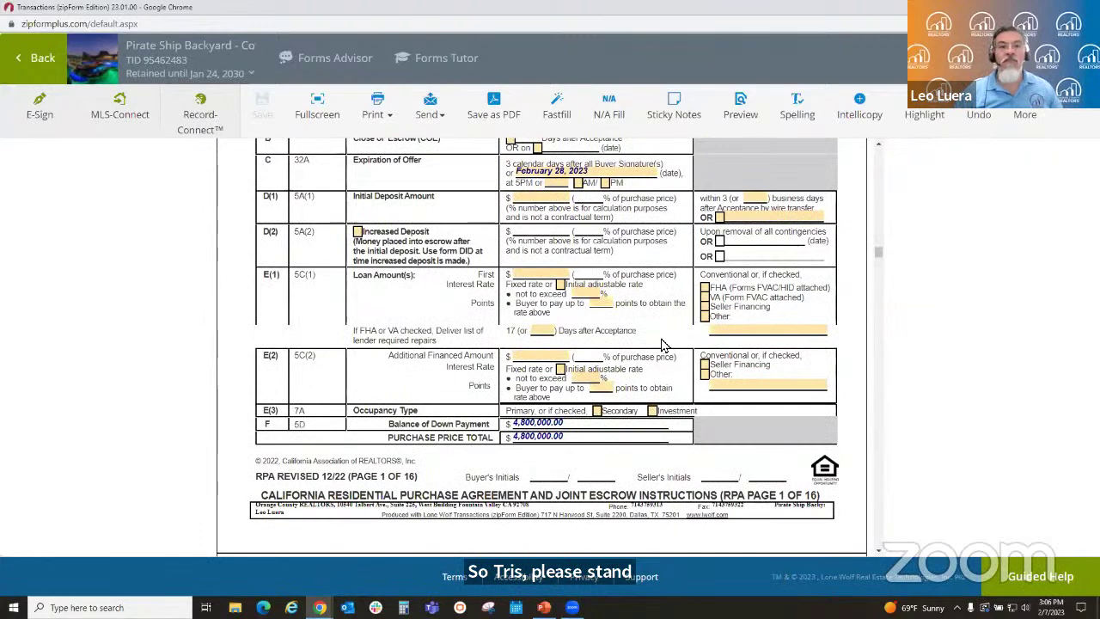
key(ctrl+plus)
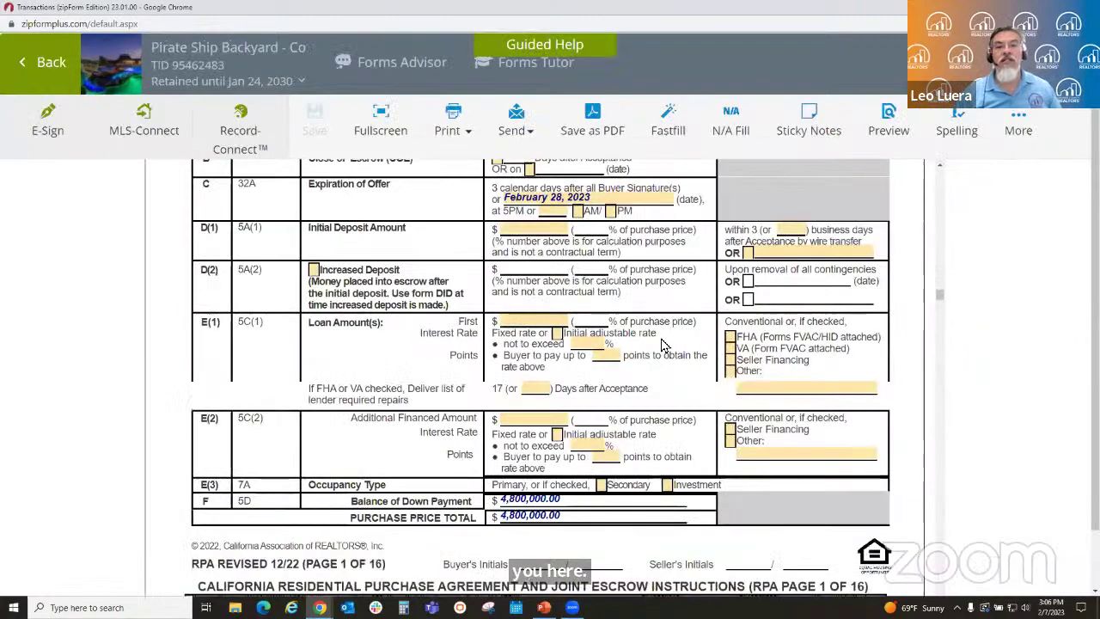
key(ctrl+plus)
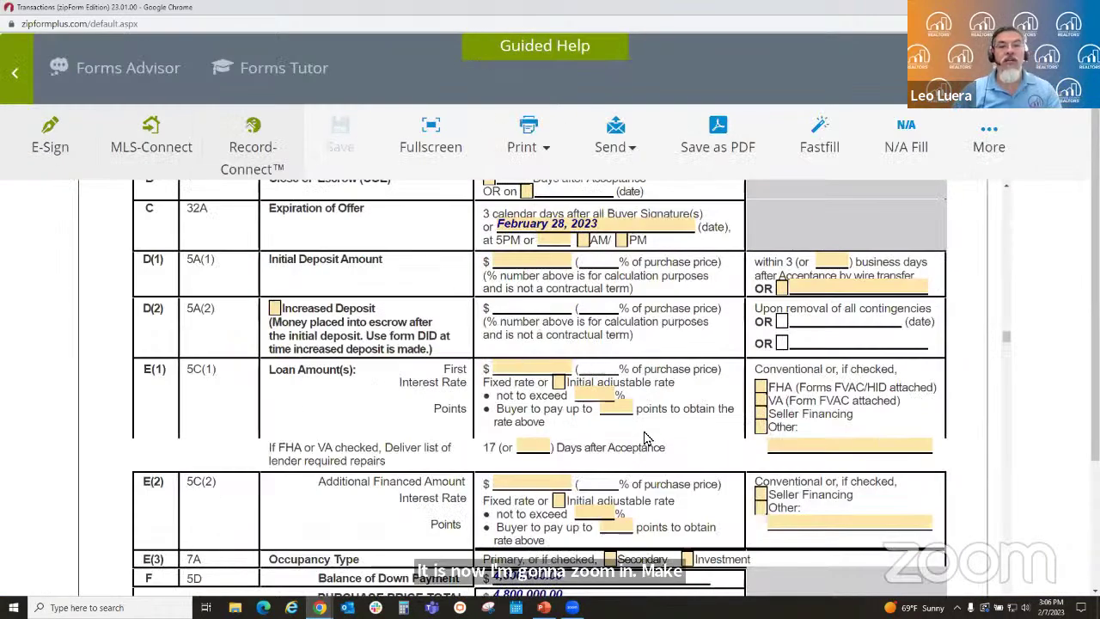
- Toggle the RPA's All Cash checkbox in row A repeatedly, leaving it checked
scroll(700, 427, up, 2)
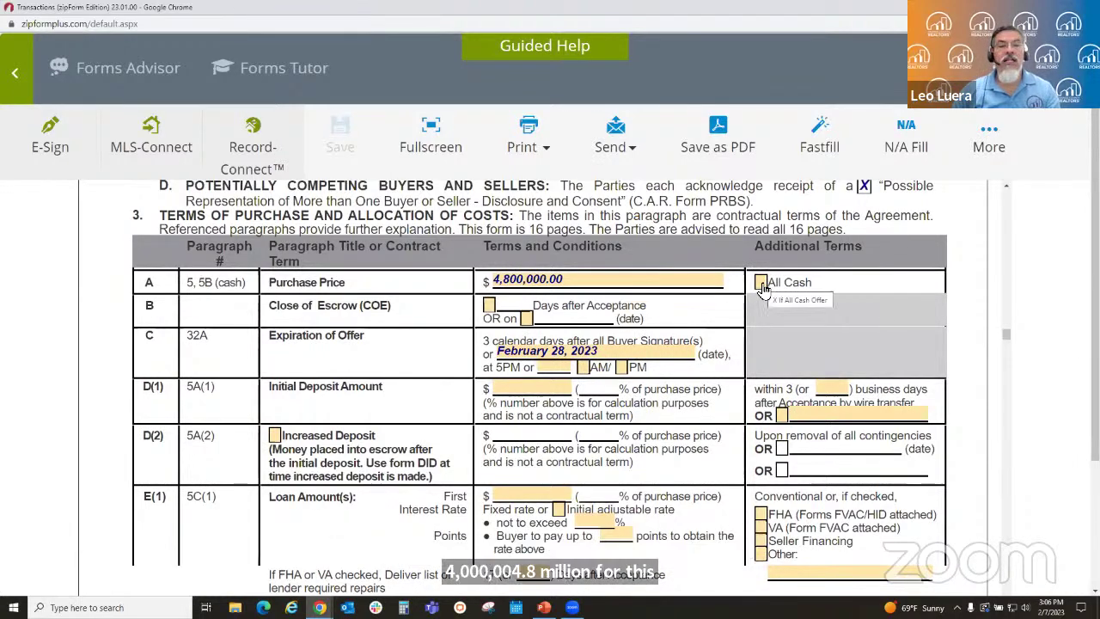
scroll(515, 343, down, 1)
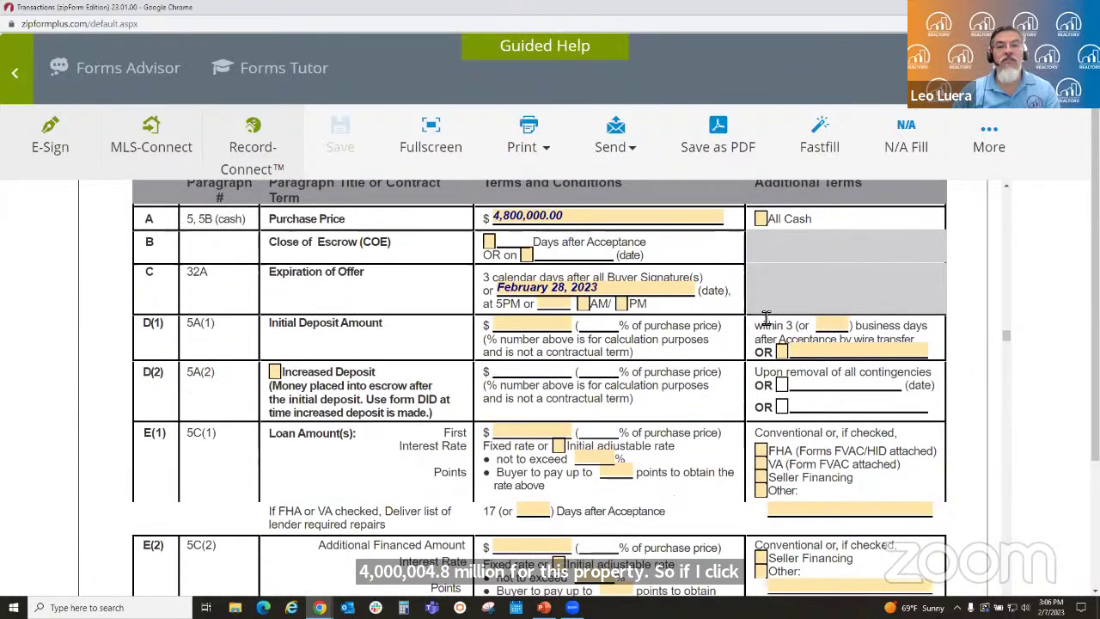
click(762, 220)
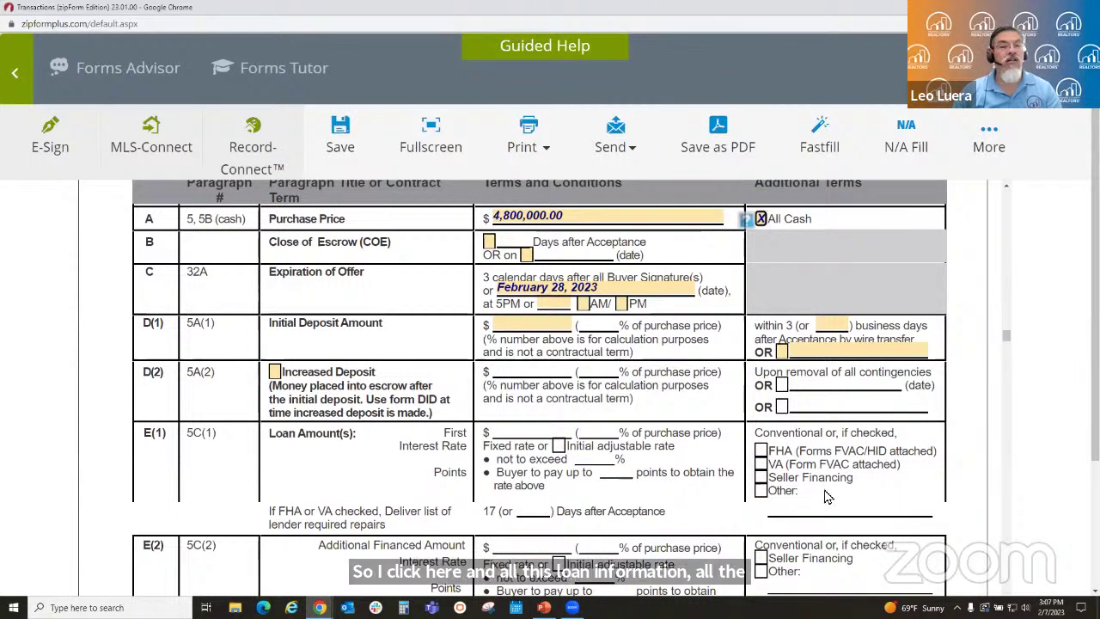
click(760, 220)
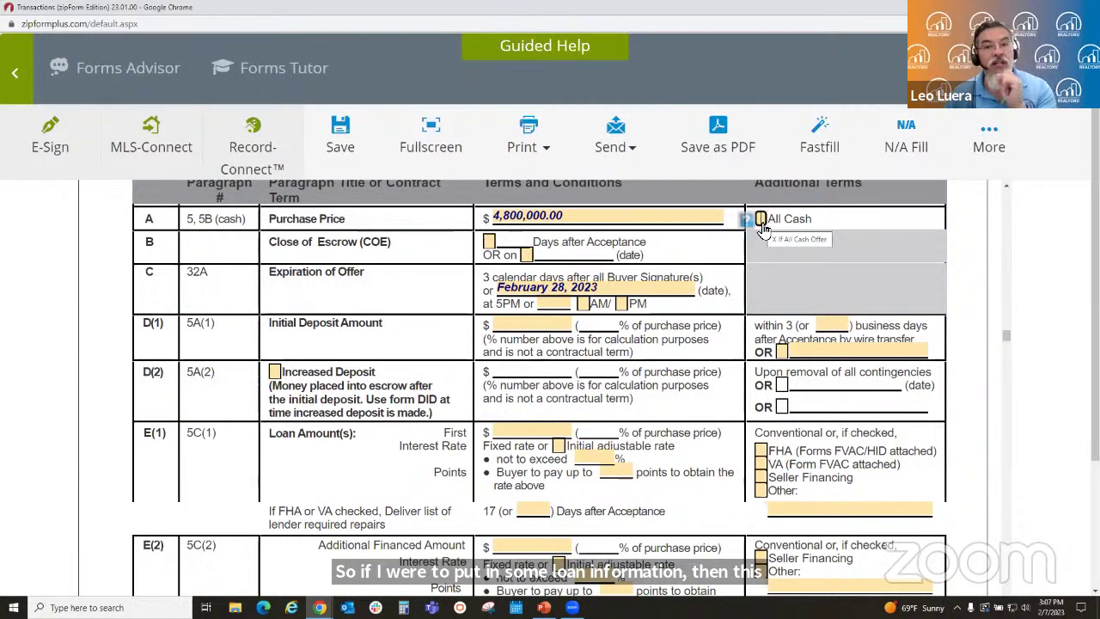
click(760, 220)
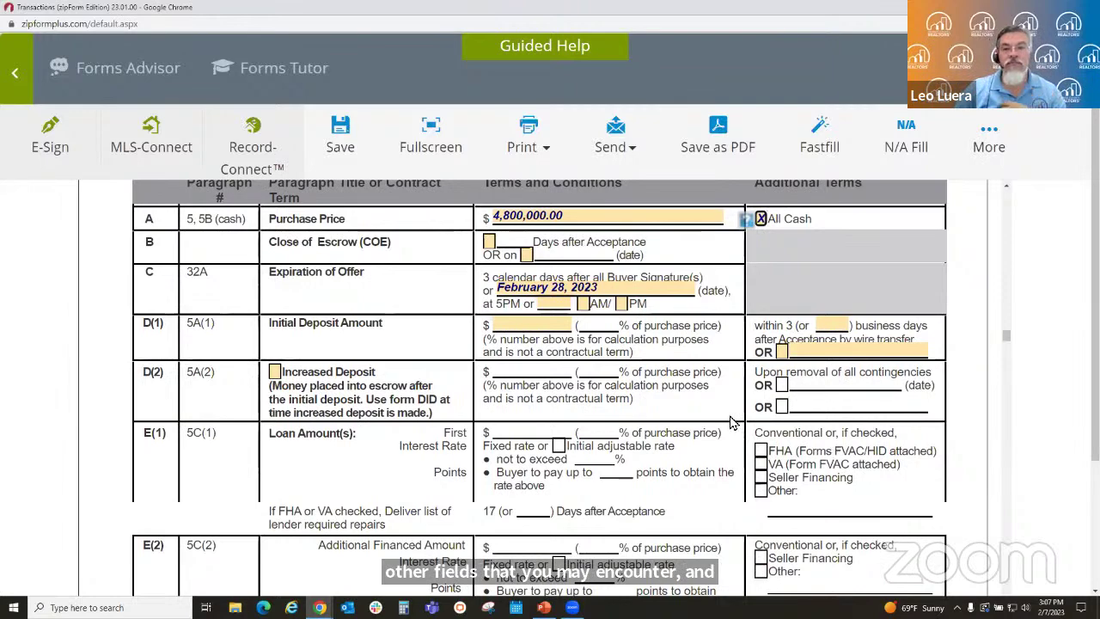
scroll(729, 421, down, 3)
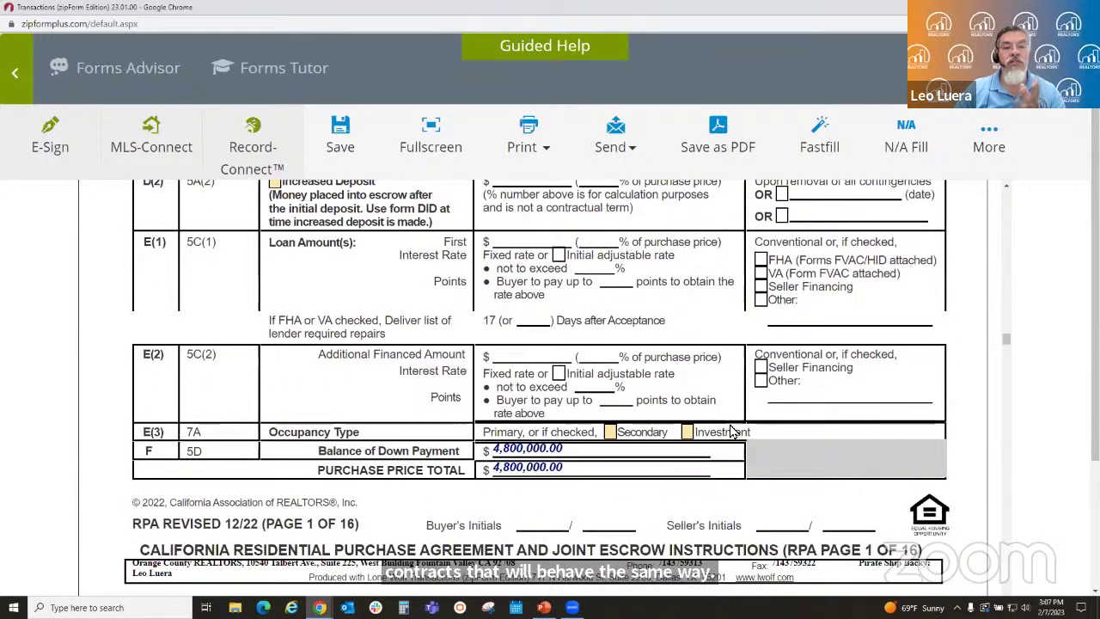
scroll(747, 395, up, 5)
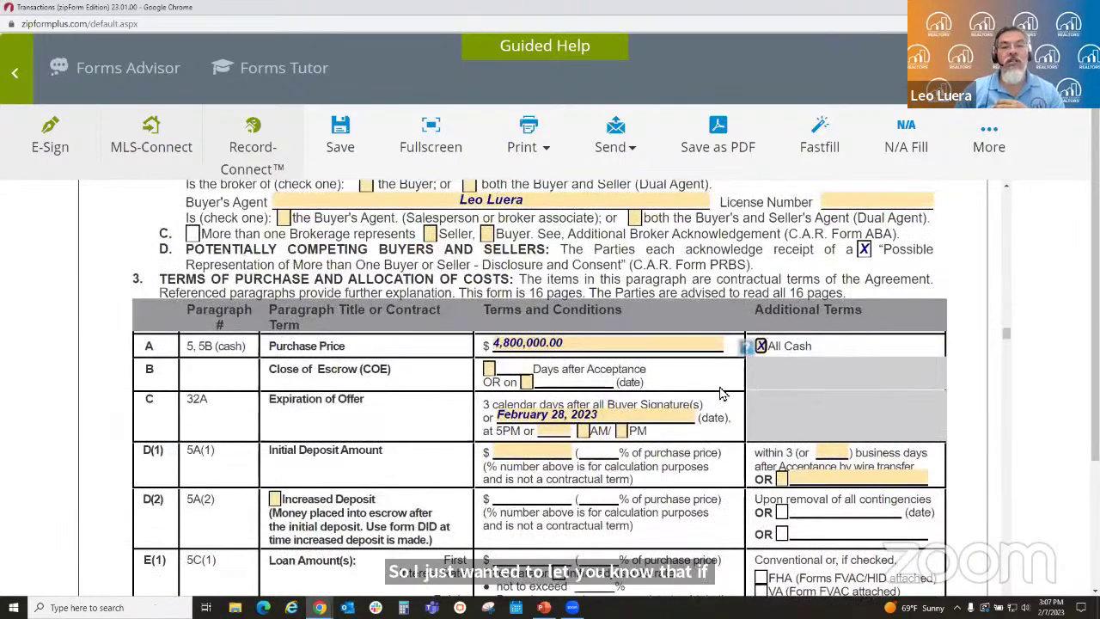
scroll(722, 391, down, 1)
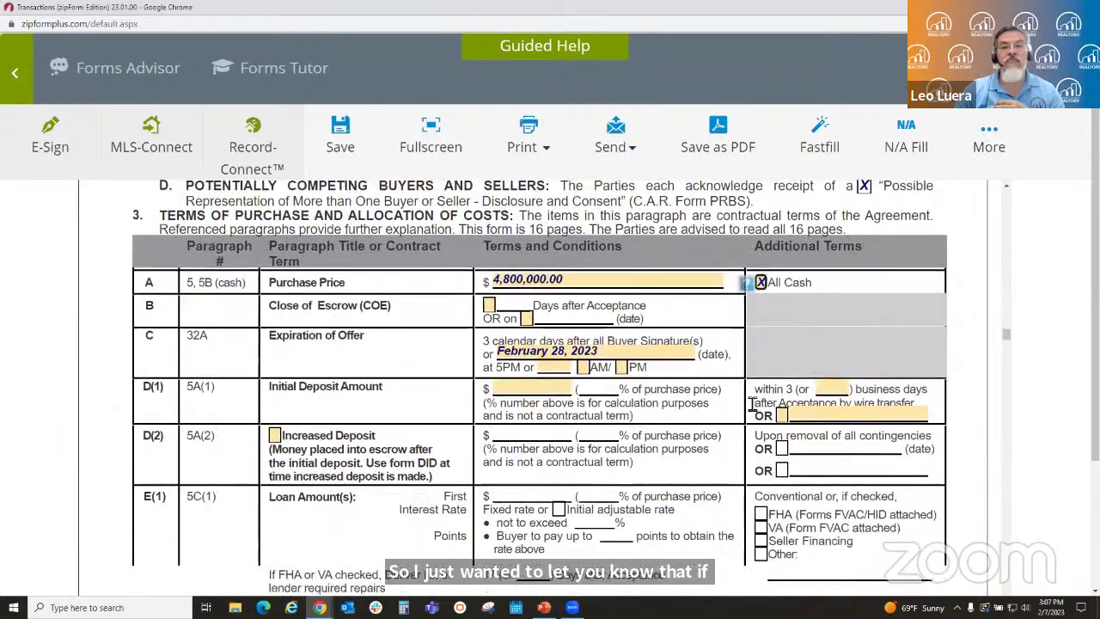
click(760, 284)
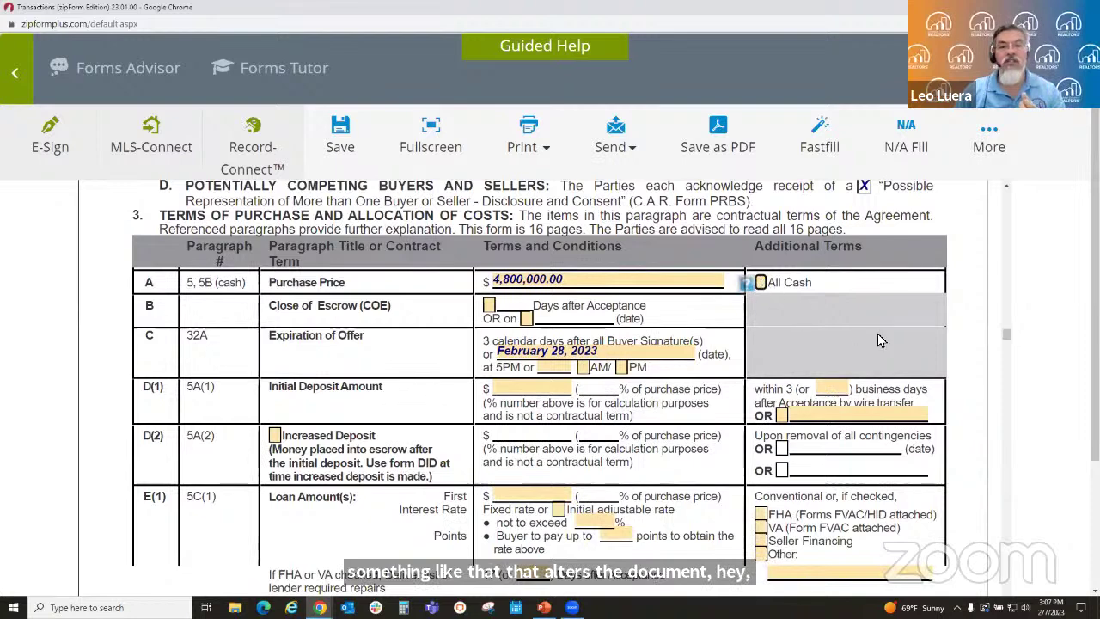
click(761, 285)
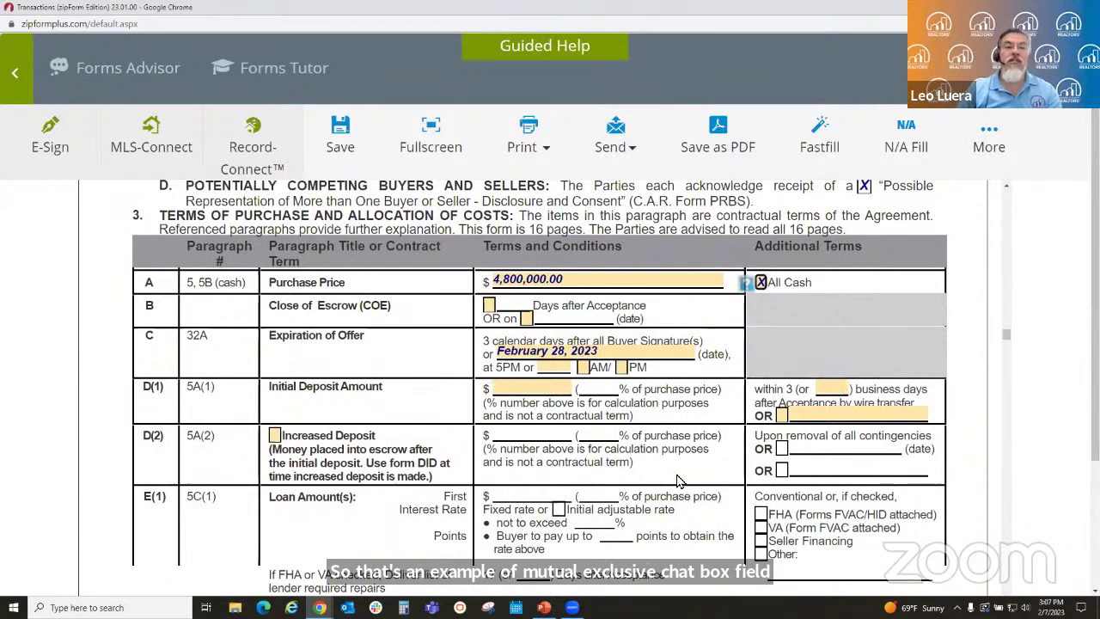
scroll(677, 479, down, 2)
scroll(677, 480, down, 2)
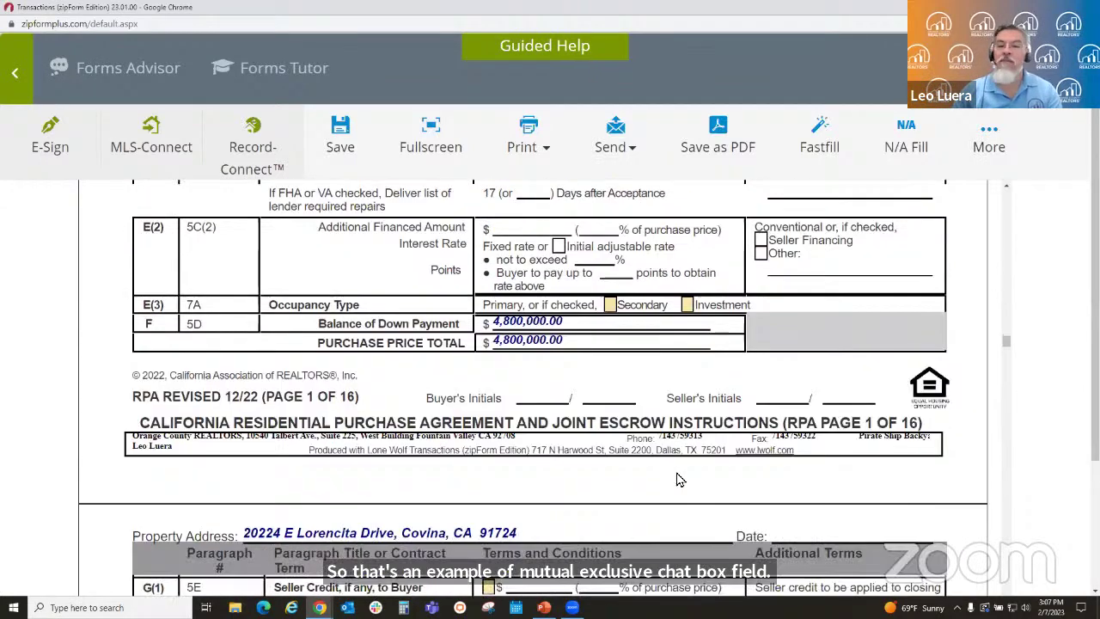
scroll(679, 477, down, 3)
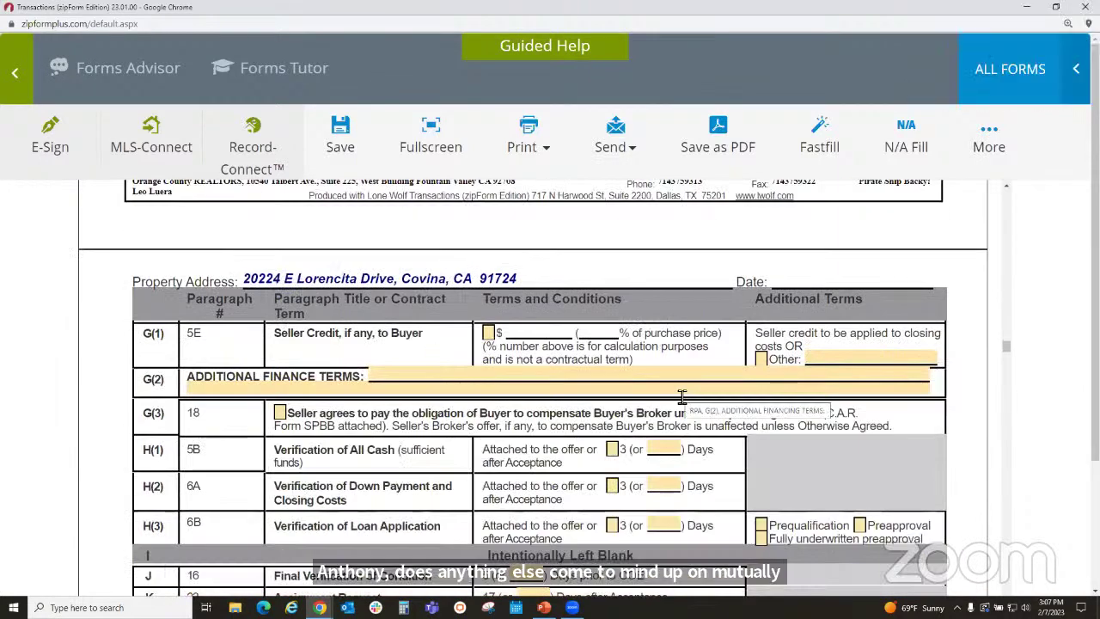
scroll(679, 399, down, 3)
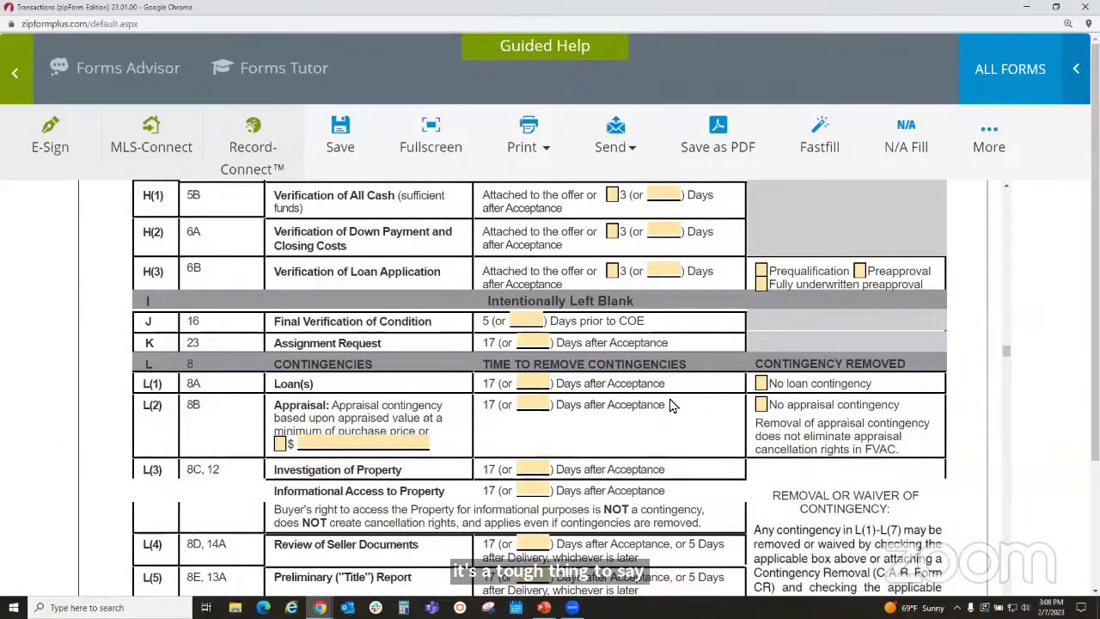
scroll(673, 405, down, 3)
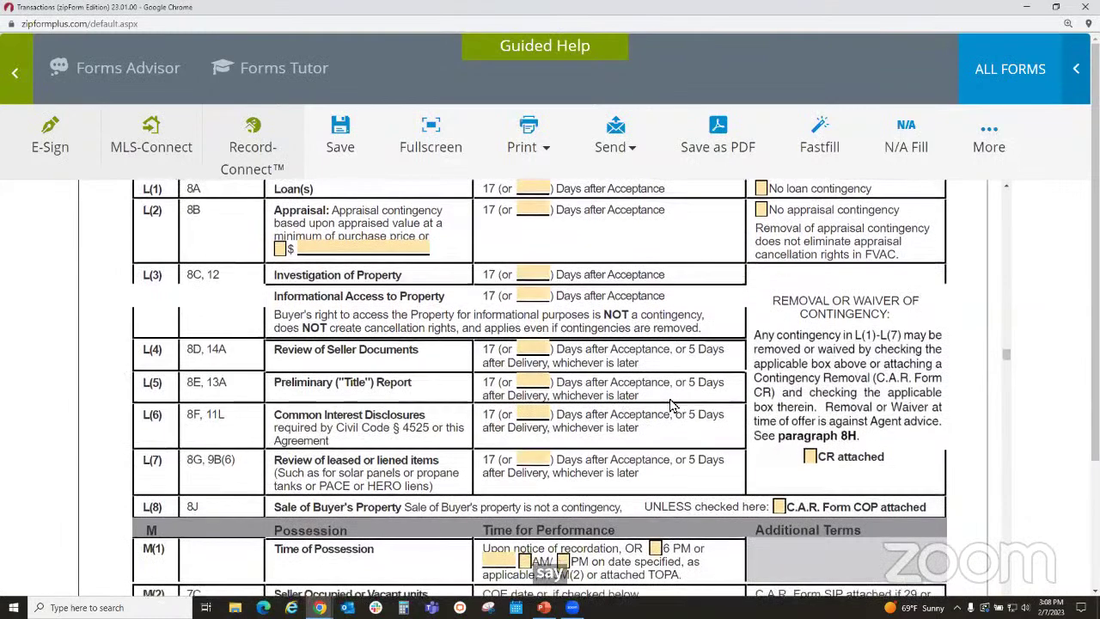
scroll(673, 406, down, 2)
scroll(673, 405, down, 2)
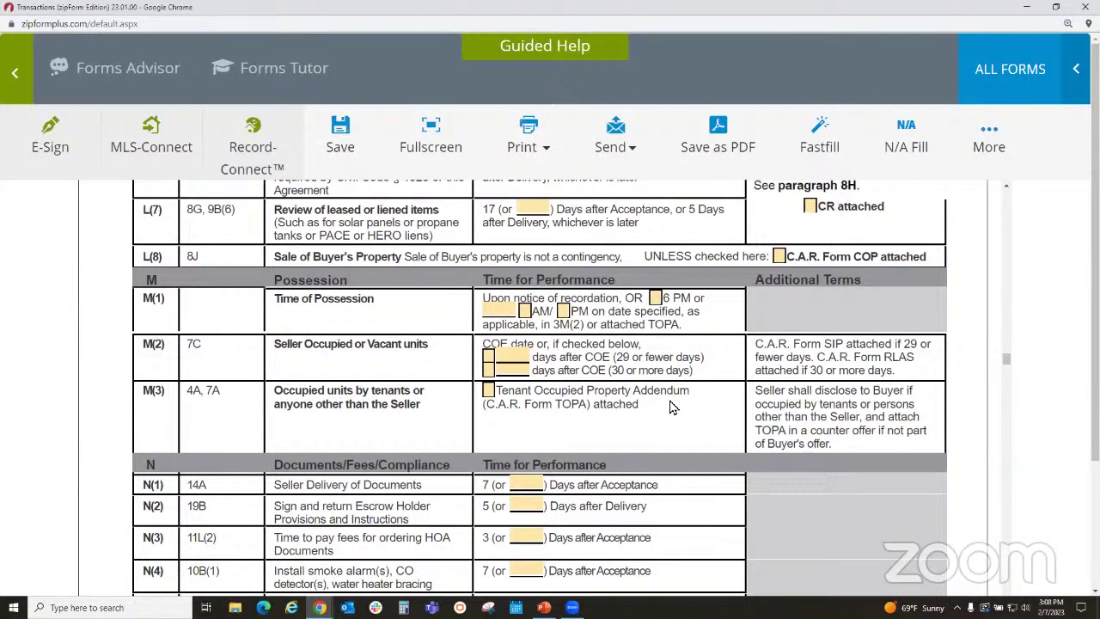
scroll(673, 408, up, 10)
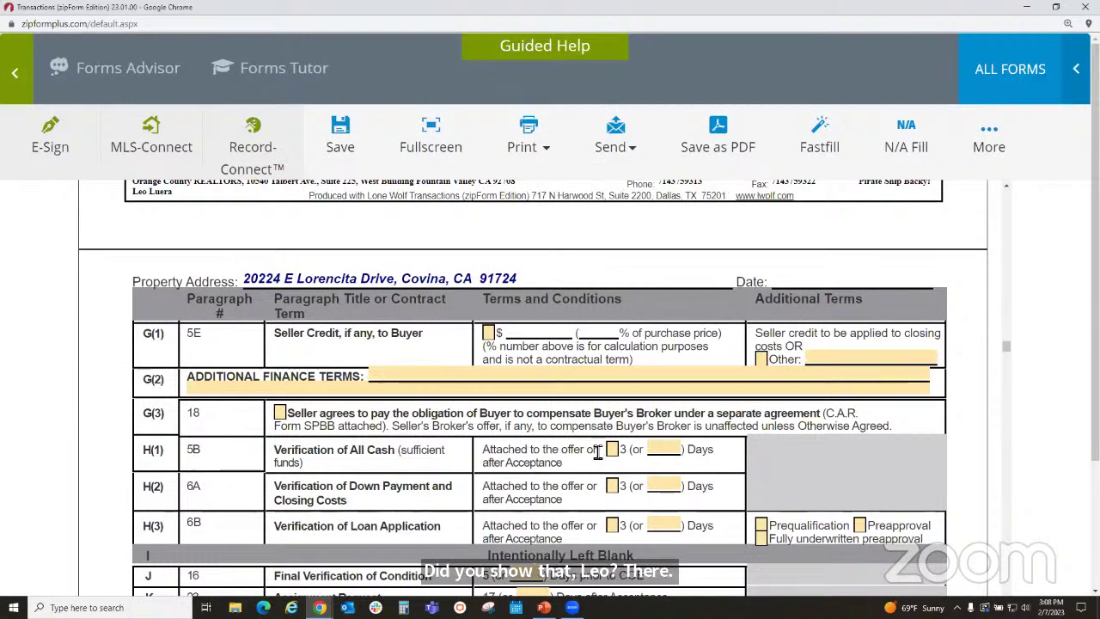
scroll(597, 453, up, 10)
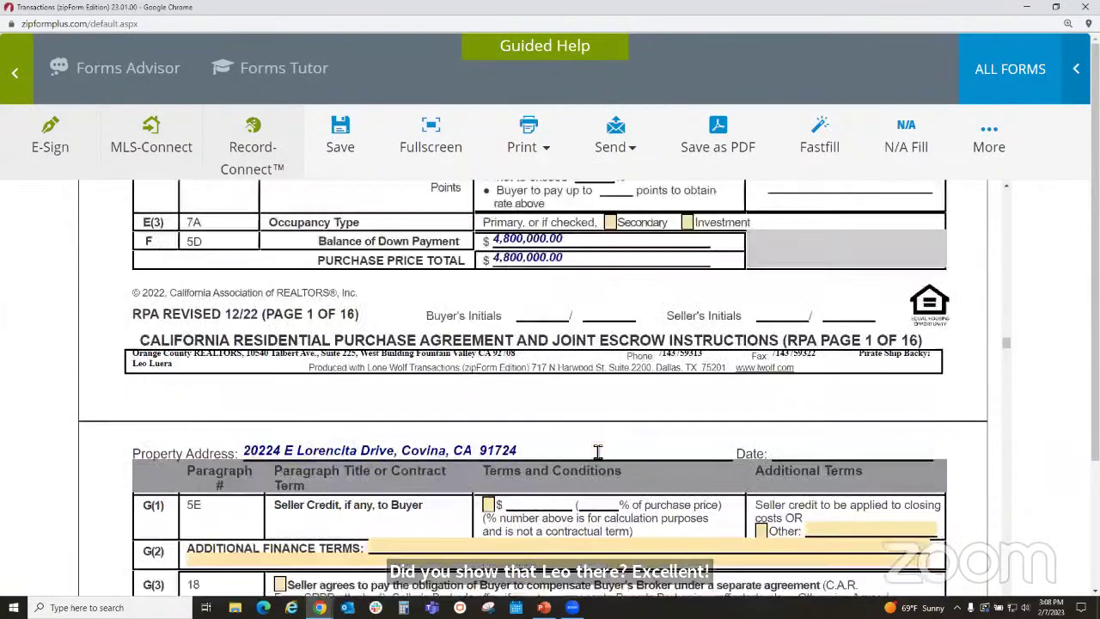
scroll(597, 453, up, 2)
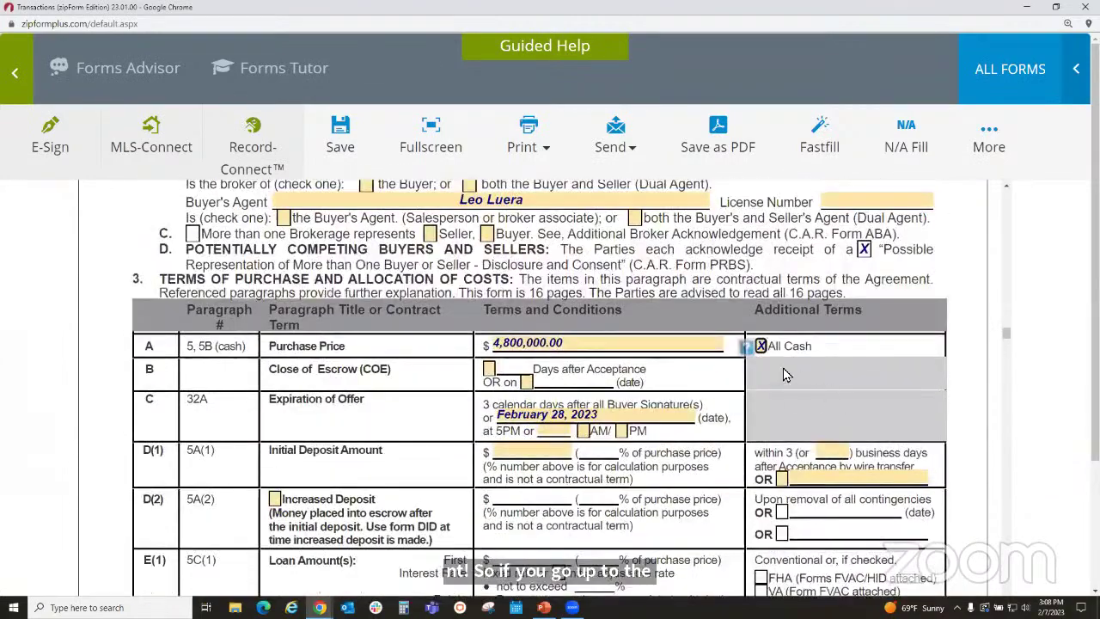
scroll(615, 461, down, 2)
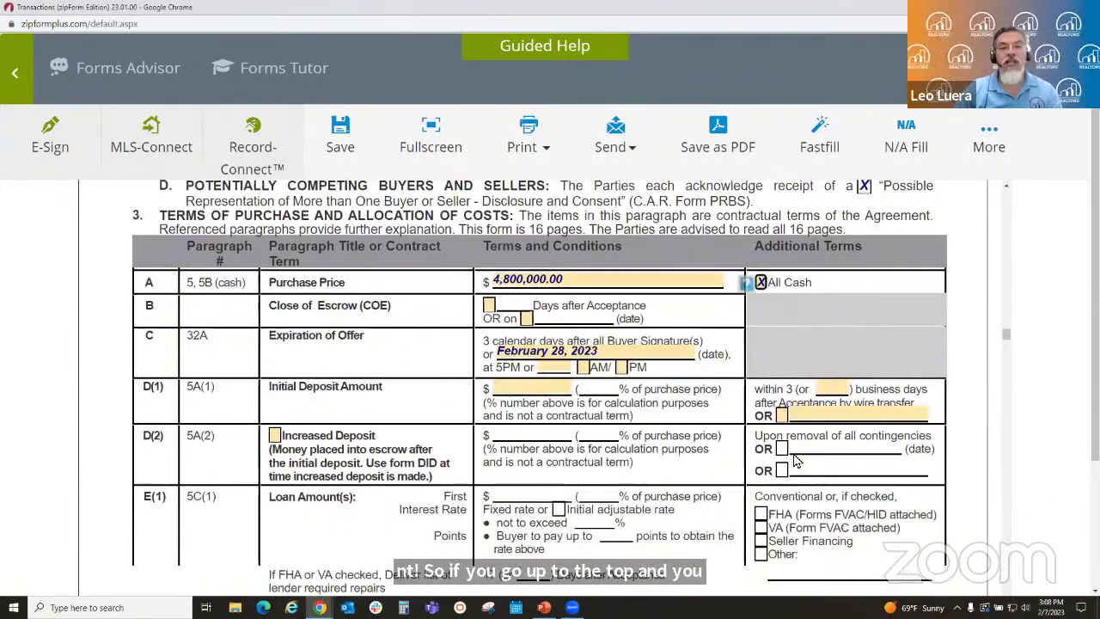
- Clear All Cash and set close of escrow to 10 days after acceptance
click(761, 283)
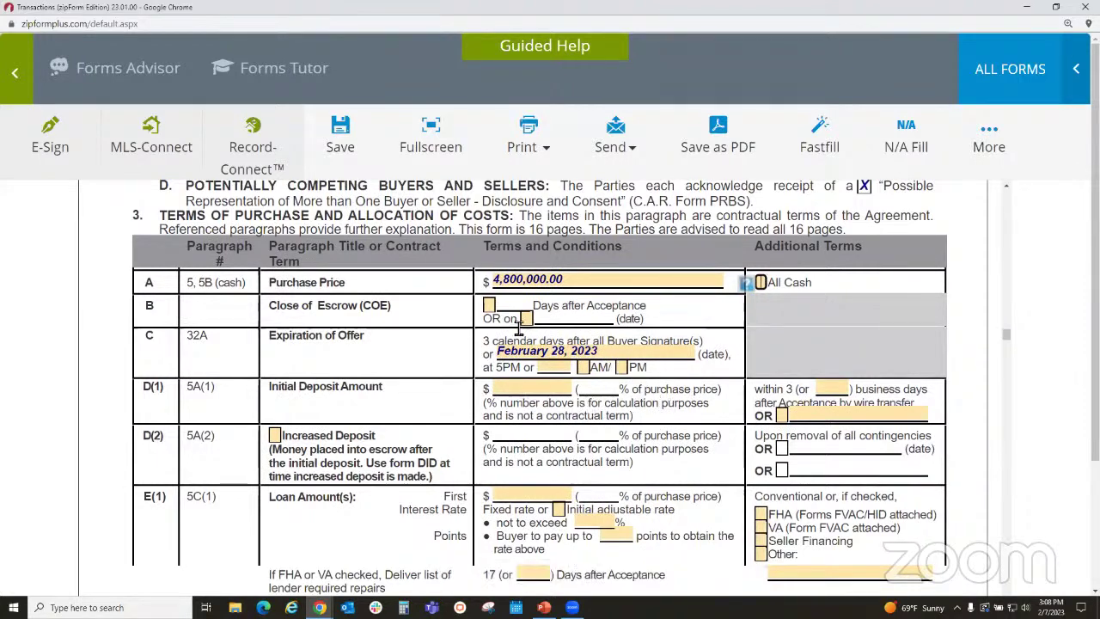
click(488, 306)
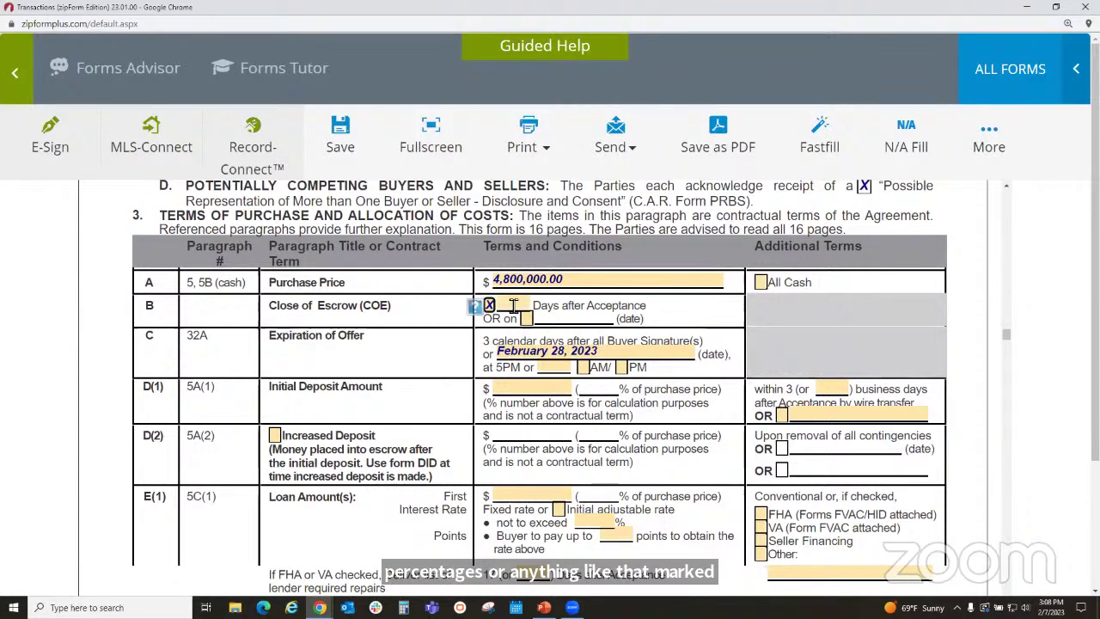
click(513, 306)
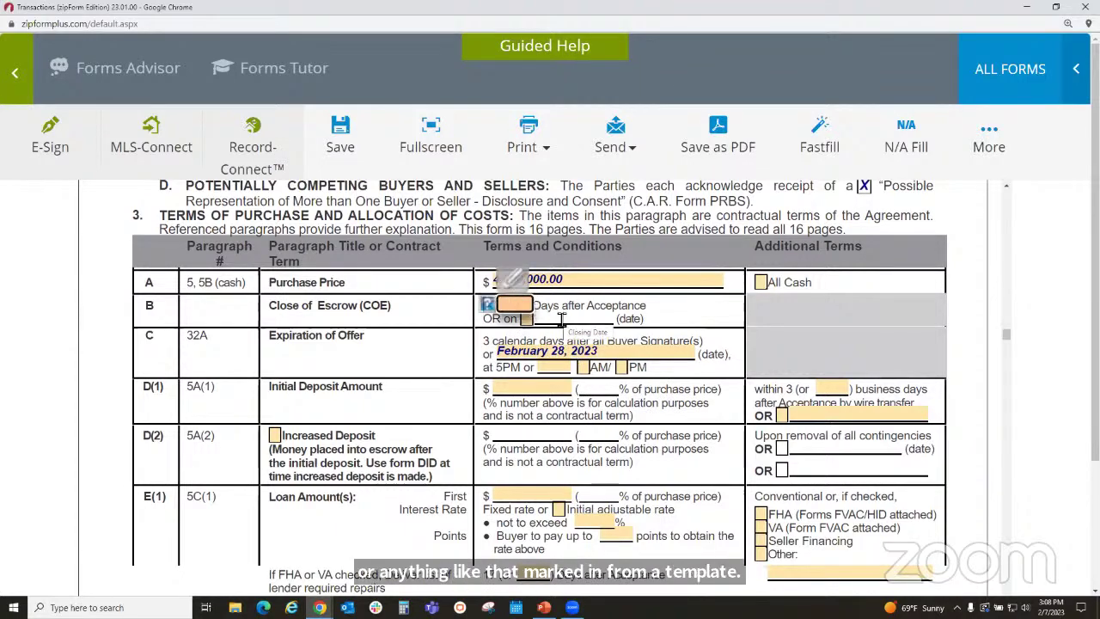
text(10)
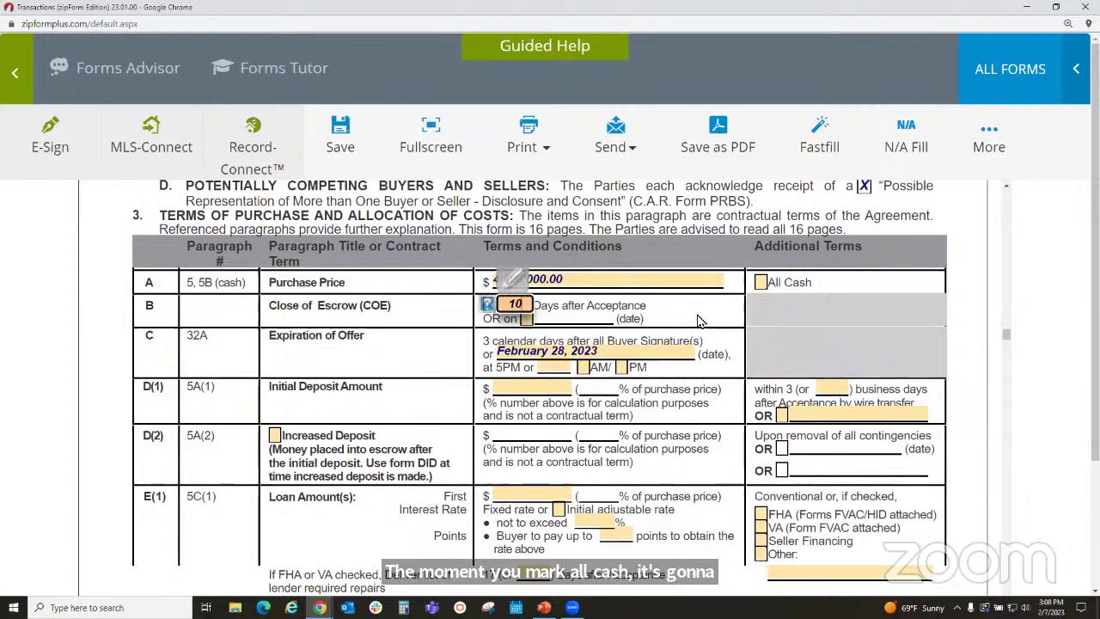
click(697, 321)
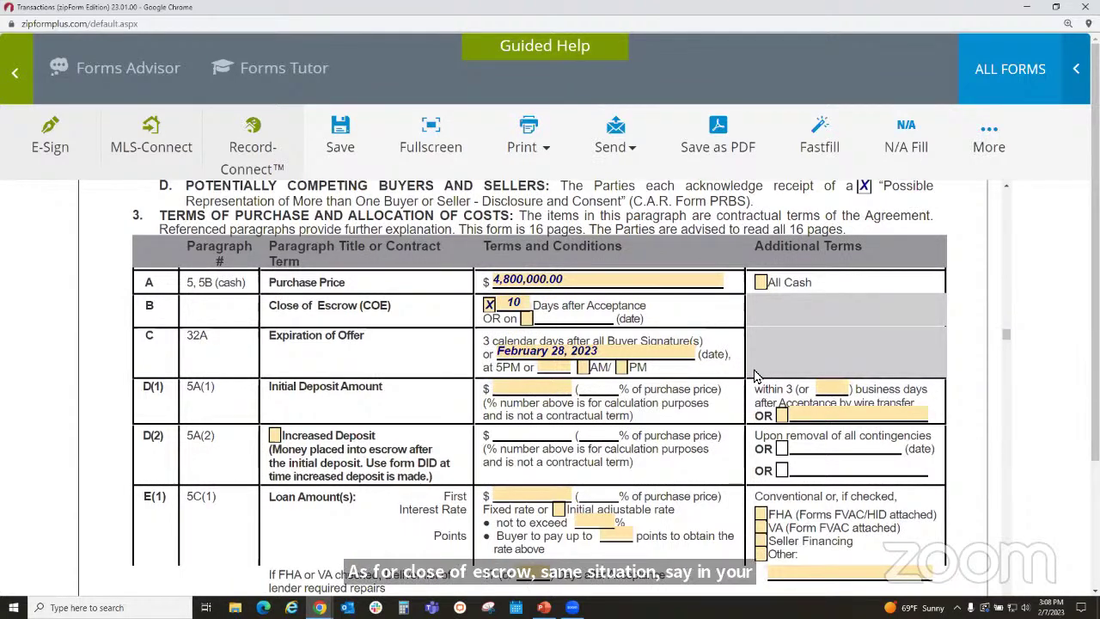
- Switch close of escrow to the fixed date 02/28/2023
click(526, 320)
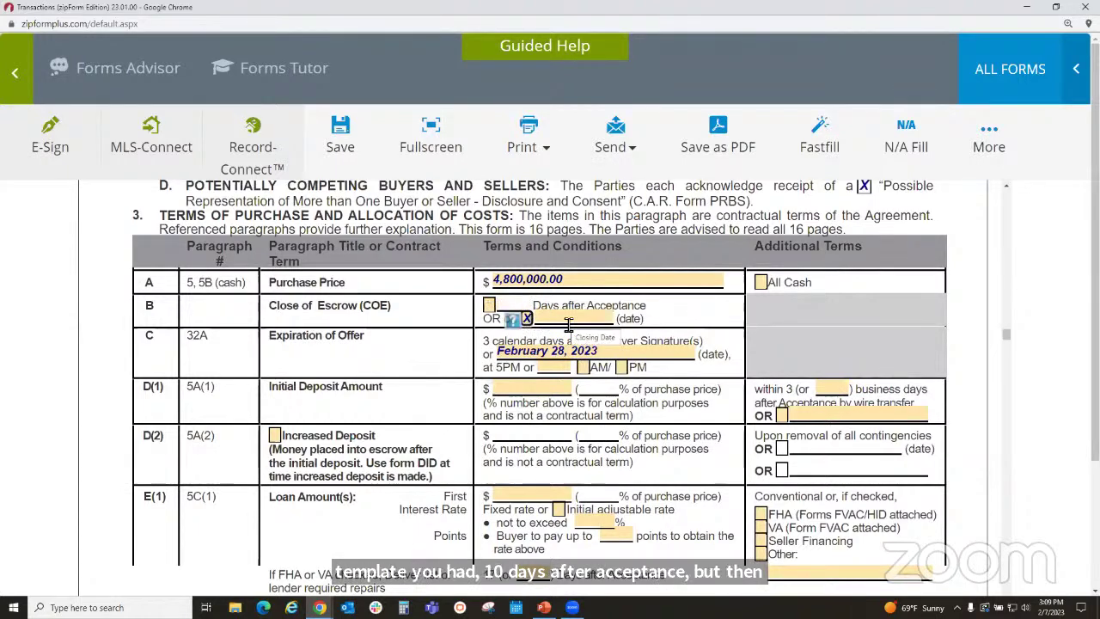
click(567, 319)
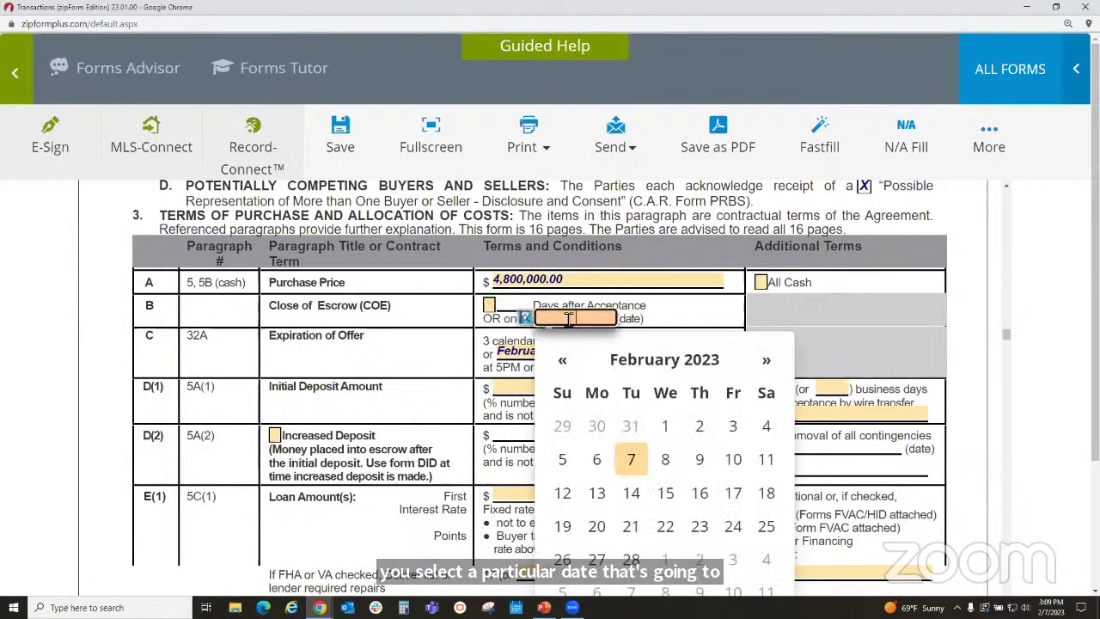
click(631, 559)
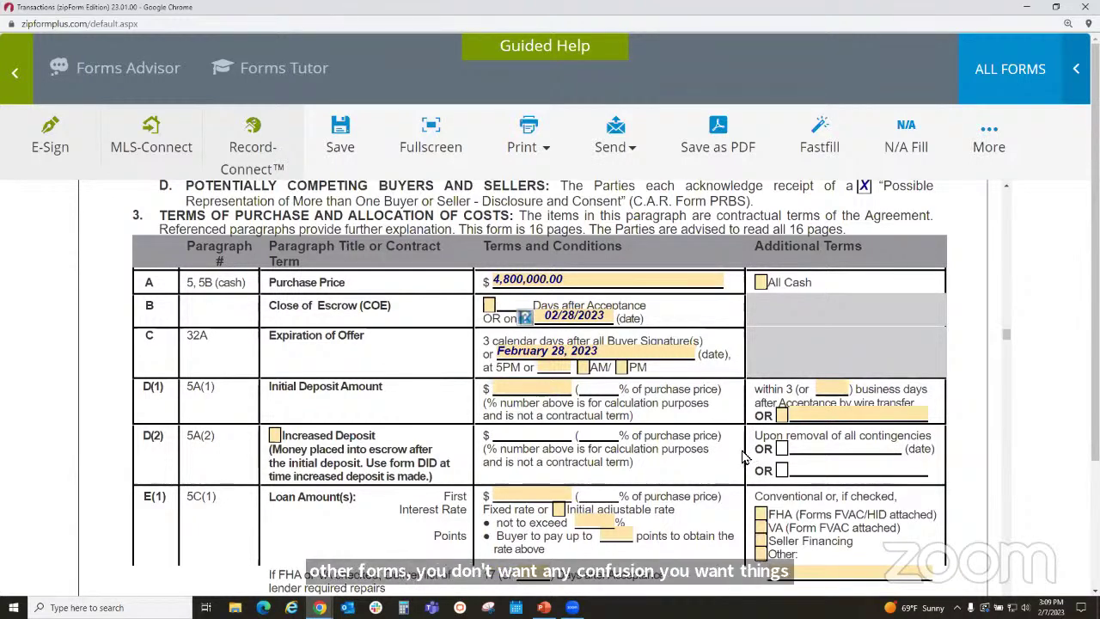
- Mark the purchase All Cash again and bring up the PowerPoint presentation
click(762, 282)
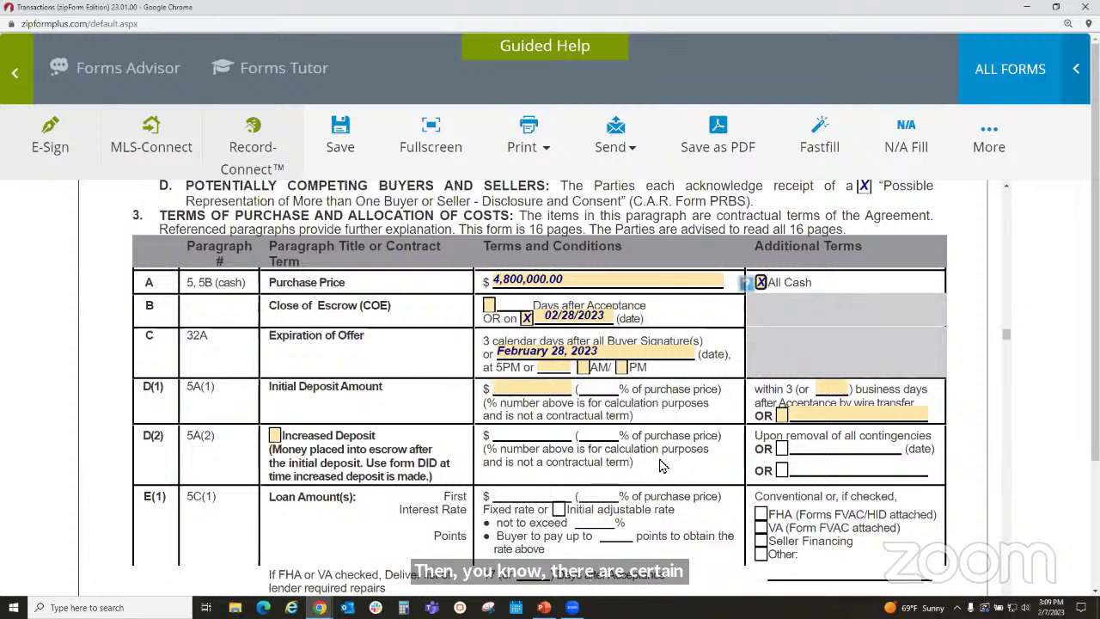
scroll(659, 459, down, 1)
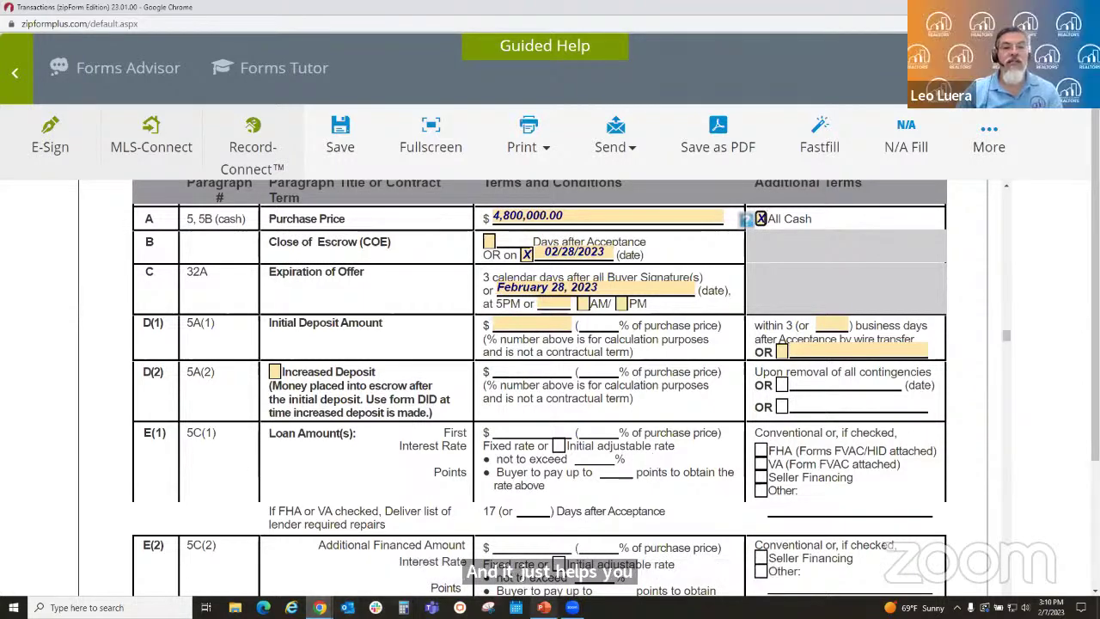
click(544, 608)
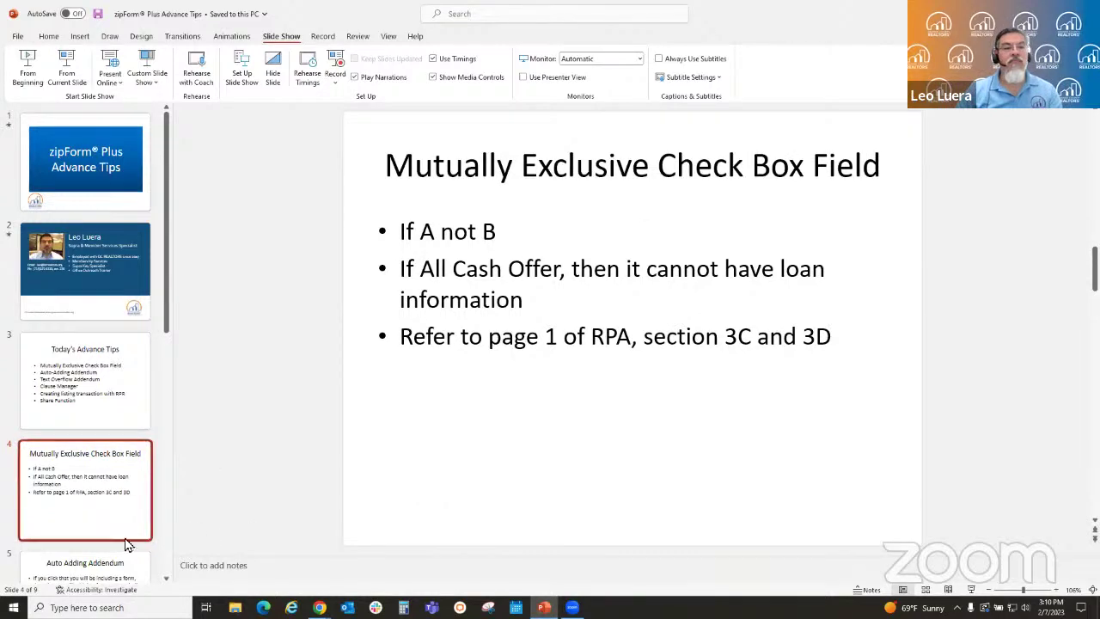
- Show slide 5, 'Auto Adding Addendum', then Alt+Tab back to the zipForm contract in Chrome
click(117, 567)
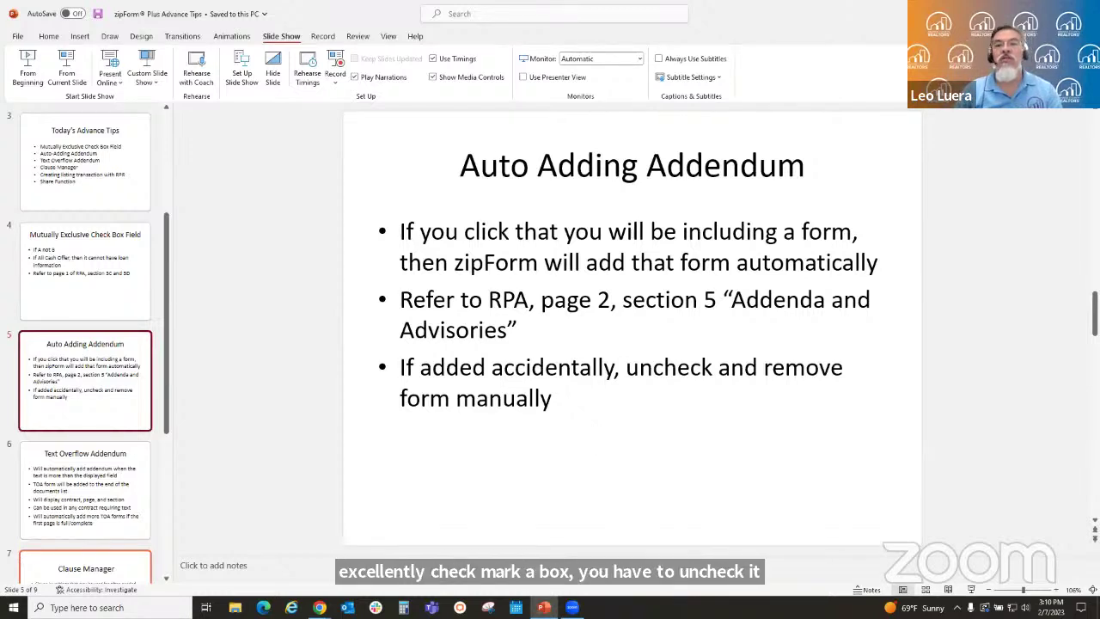
key(alt+Tab)
- Scroll the RPA down to section 4, Property Addenda and Advisories
scroll(639, 352, down, 10)
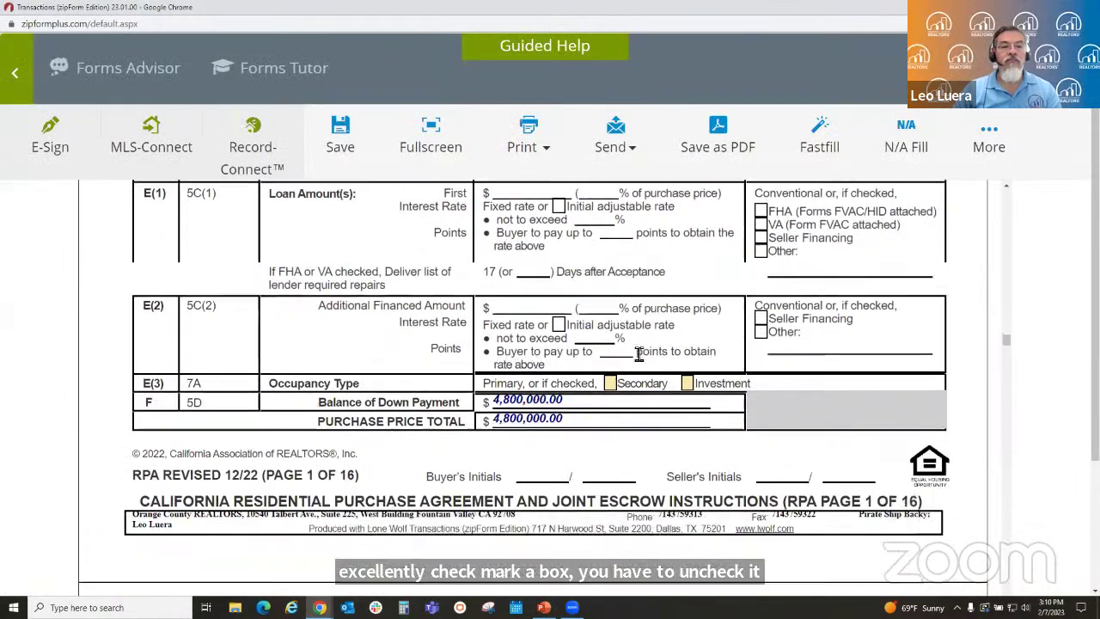
scroll(638, 355, down, 10)
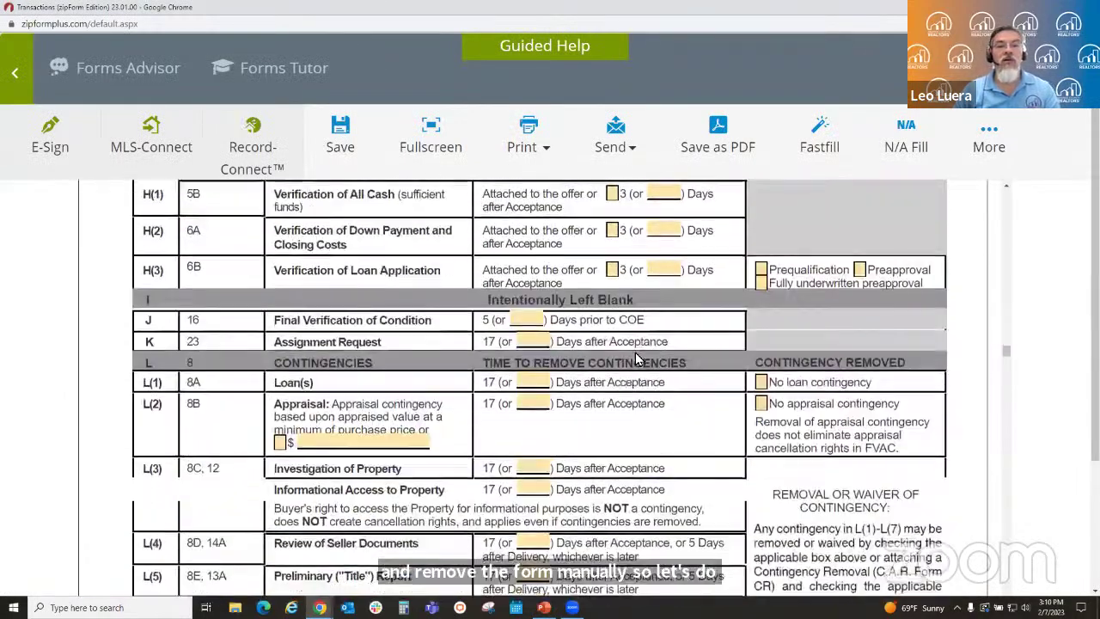
scroll(640, 355, down, 10)
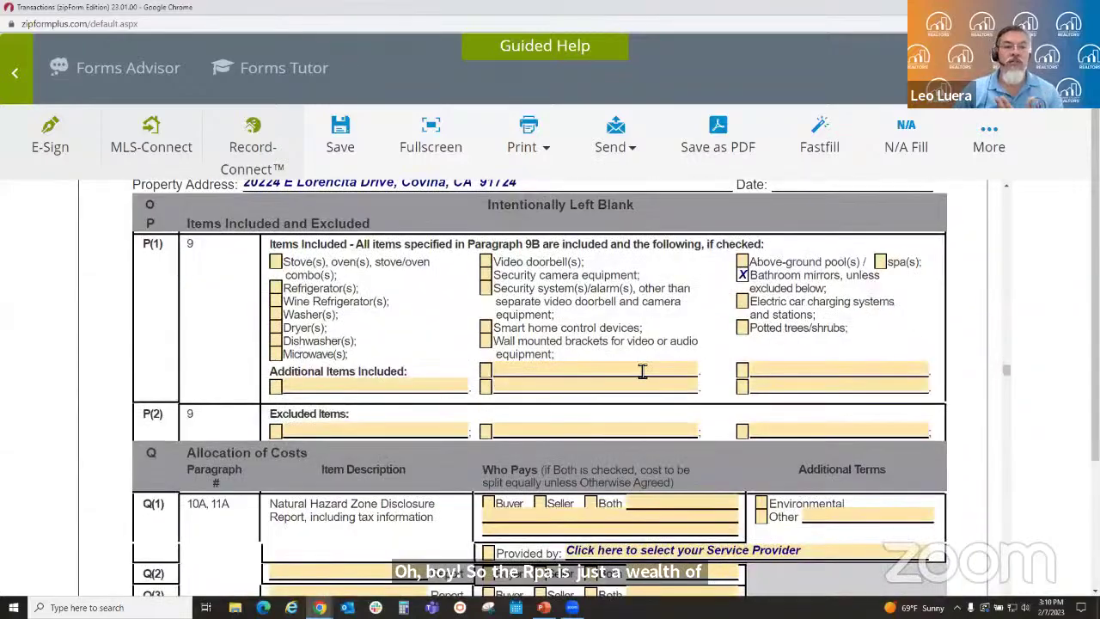
scroll(700, 367, down, 3)
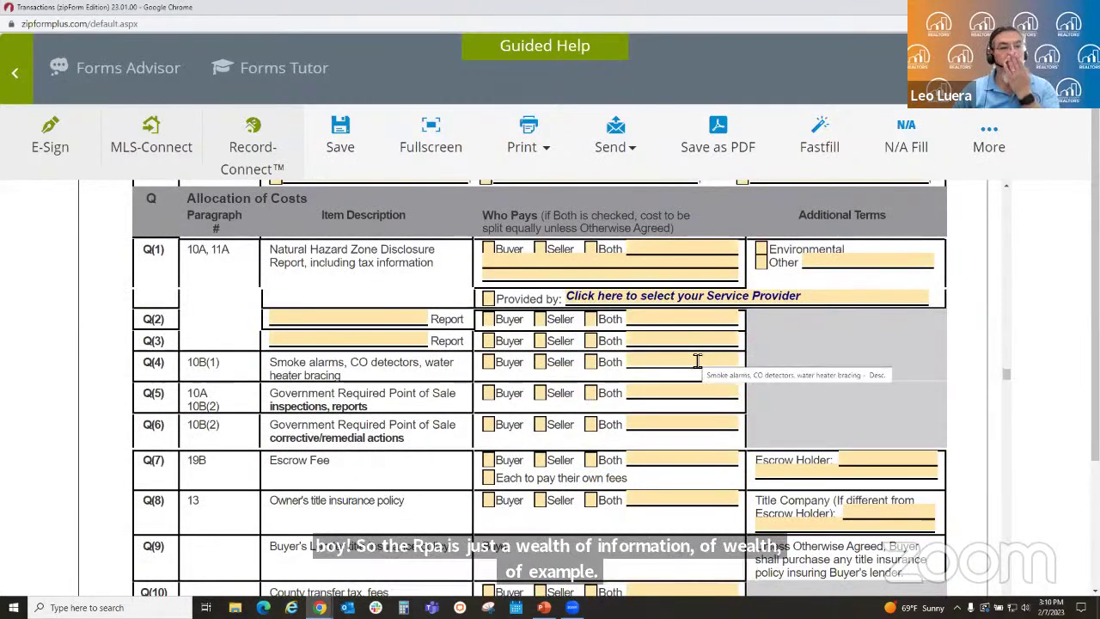
scroll(695, 359, down, 7)
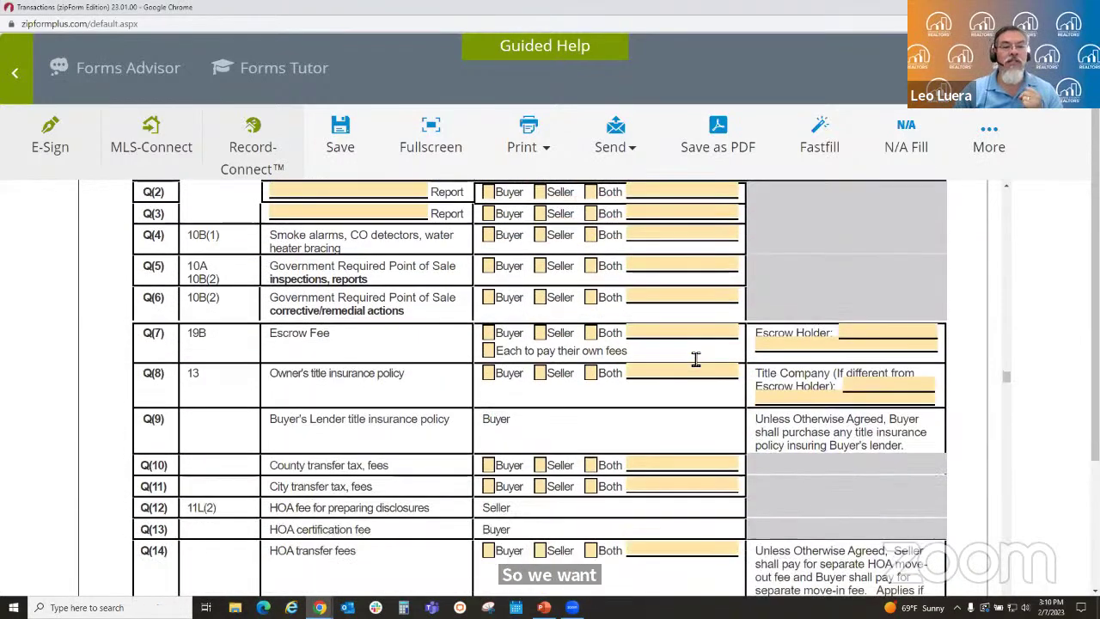
scroll(695, 359, down, 6)
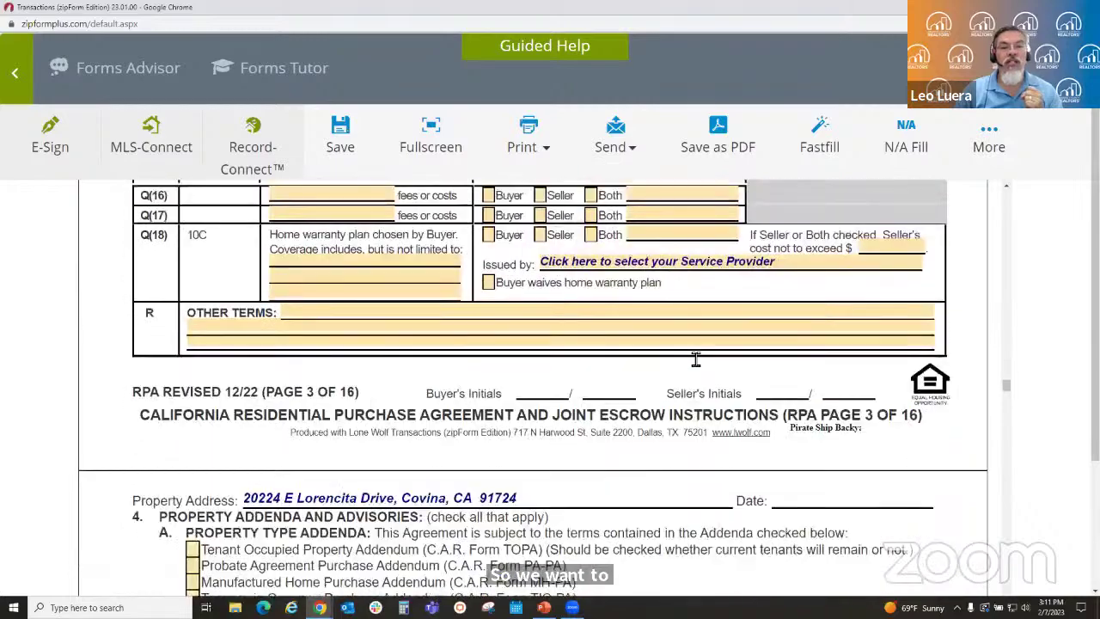
scroll(772, 353, down, 2)
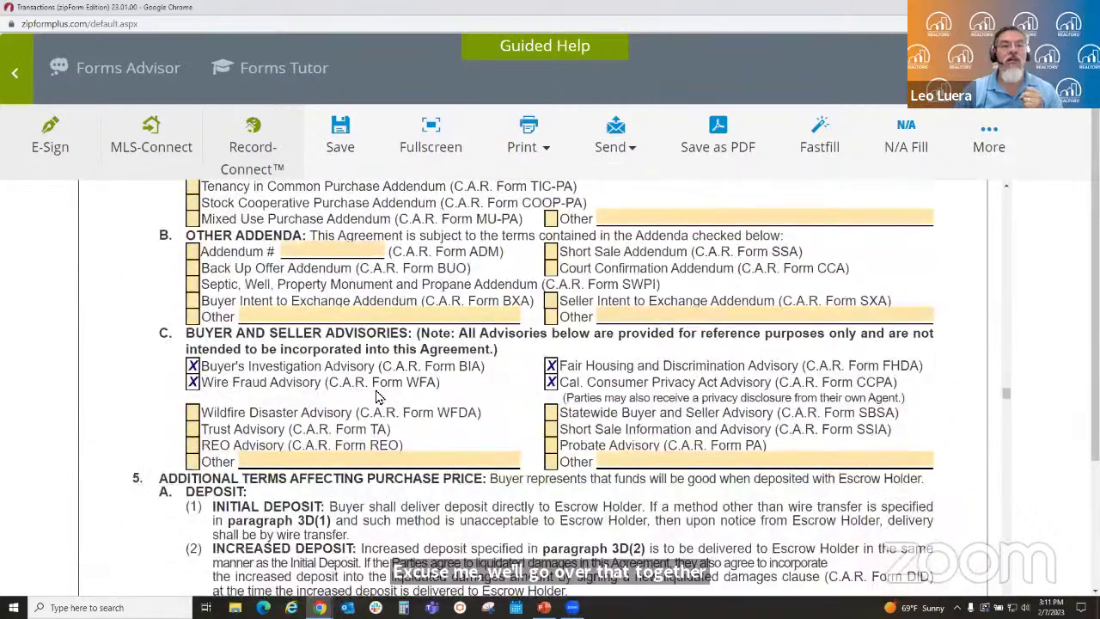
scroll(378, 397, up, 1)
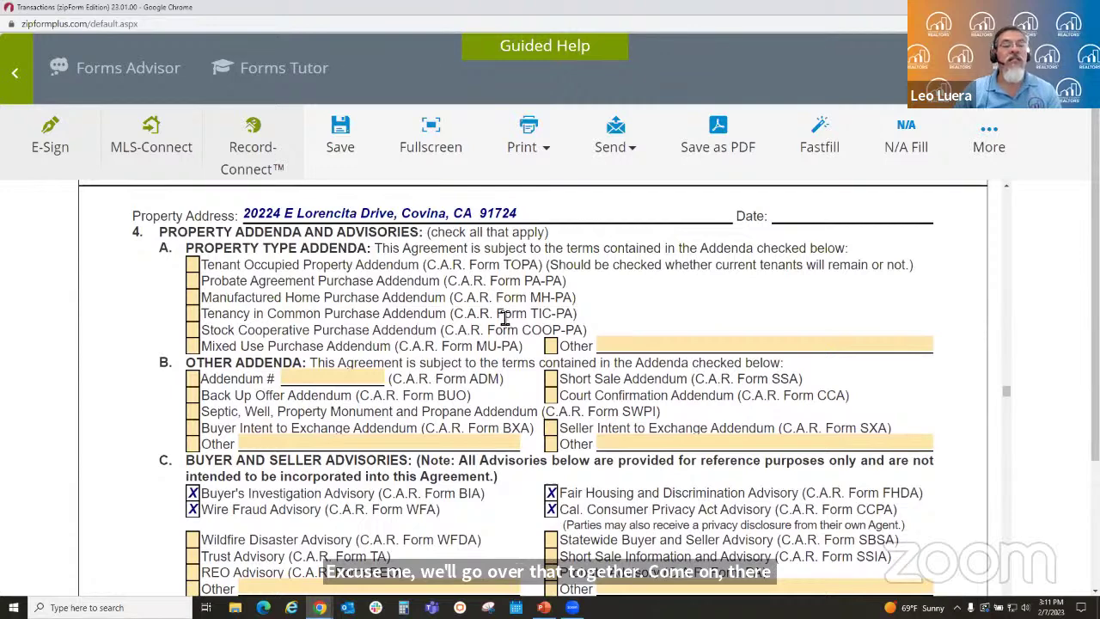
scroll(629, 393, down, 1)
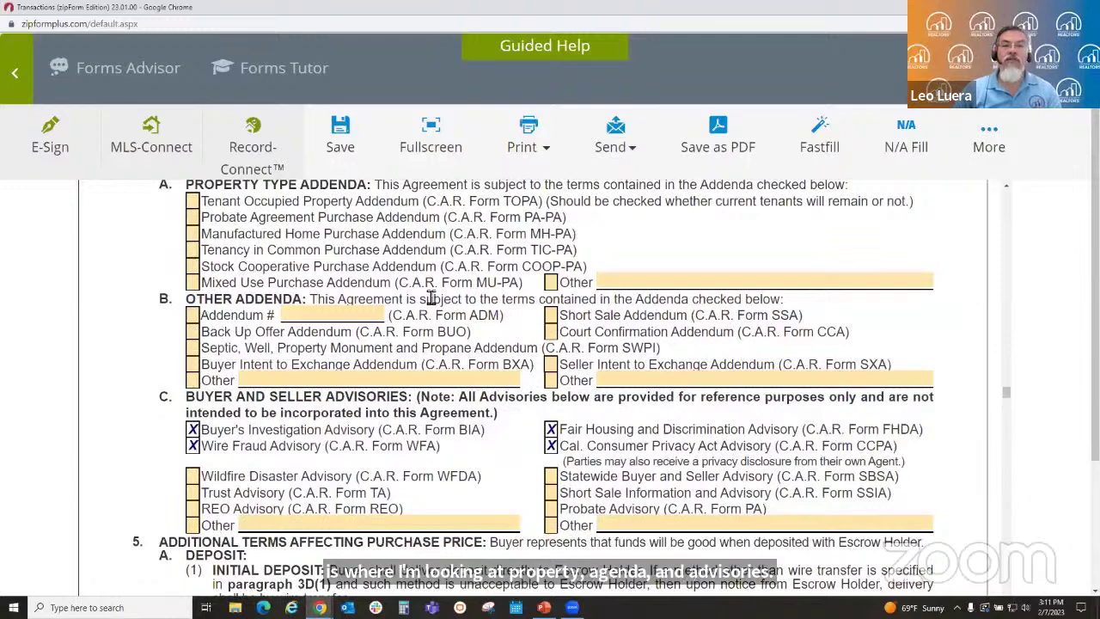
- Check the SSA, PA-PA, COOP-PA and WFDA boxes in section 4 so each form is auto-added
click(551, 315)
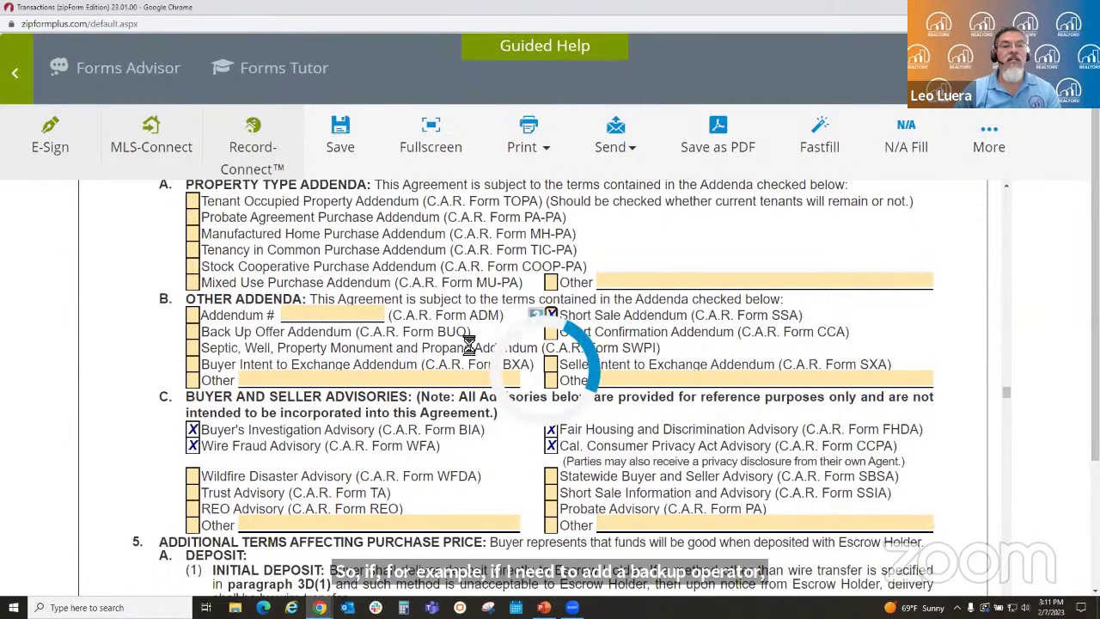
click(193, 217)
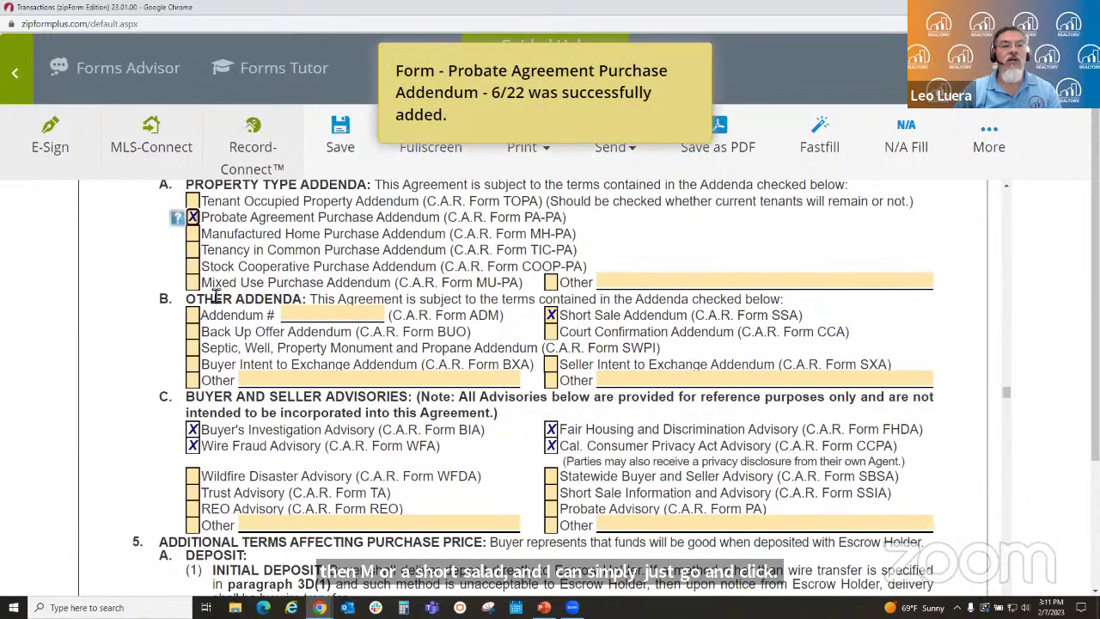
click(193, 268)
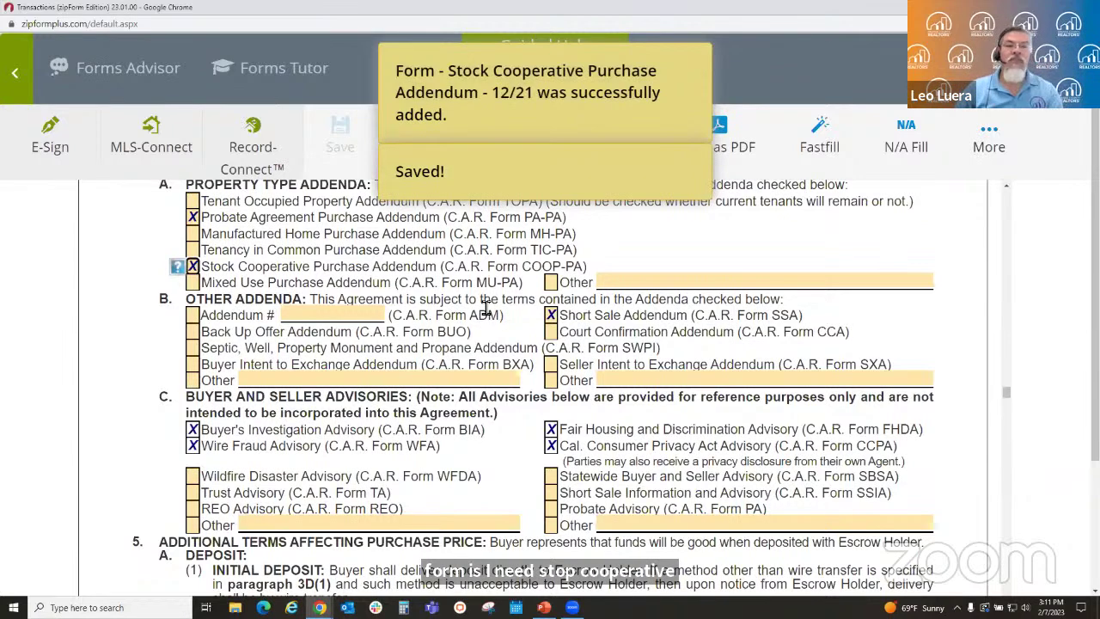
click(193, 478)
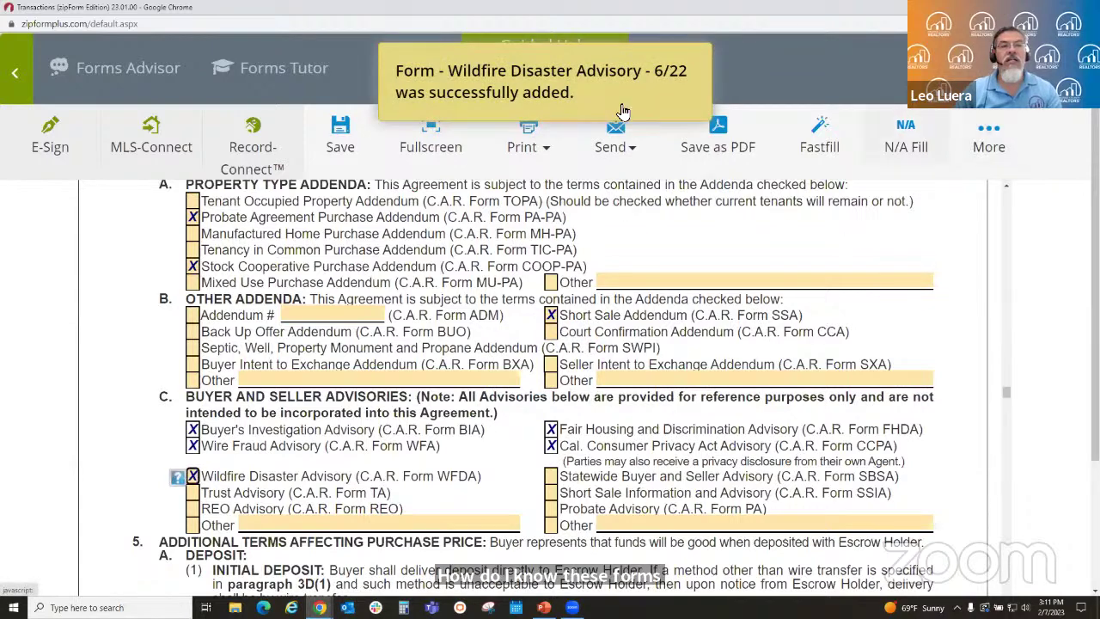
- Back in Documents, review the new SSA, PA-PA and COOP-PA cards and select the RPA
click(17, 78)
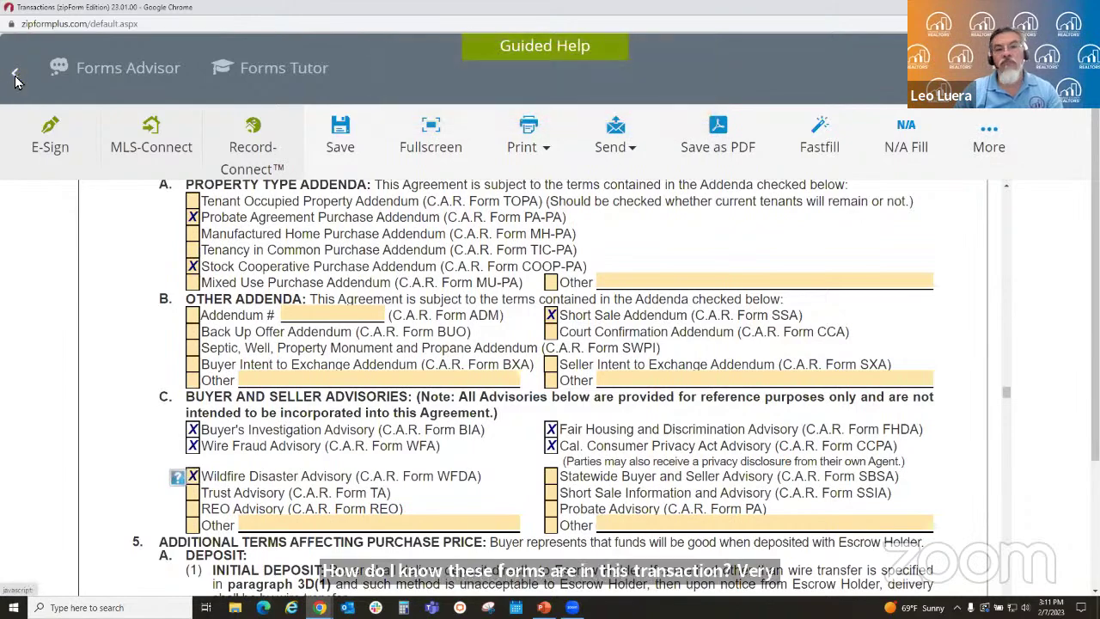
scroll(780, 373, down, 4)
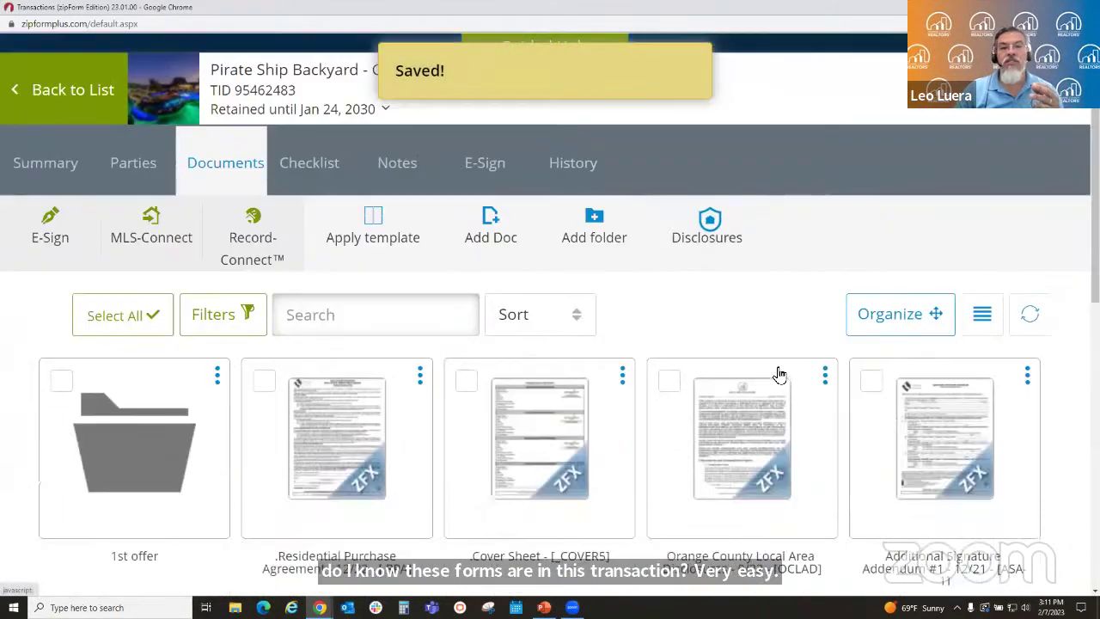
scroll(780, 373, down, 4)
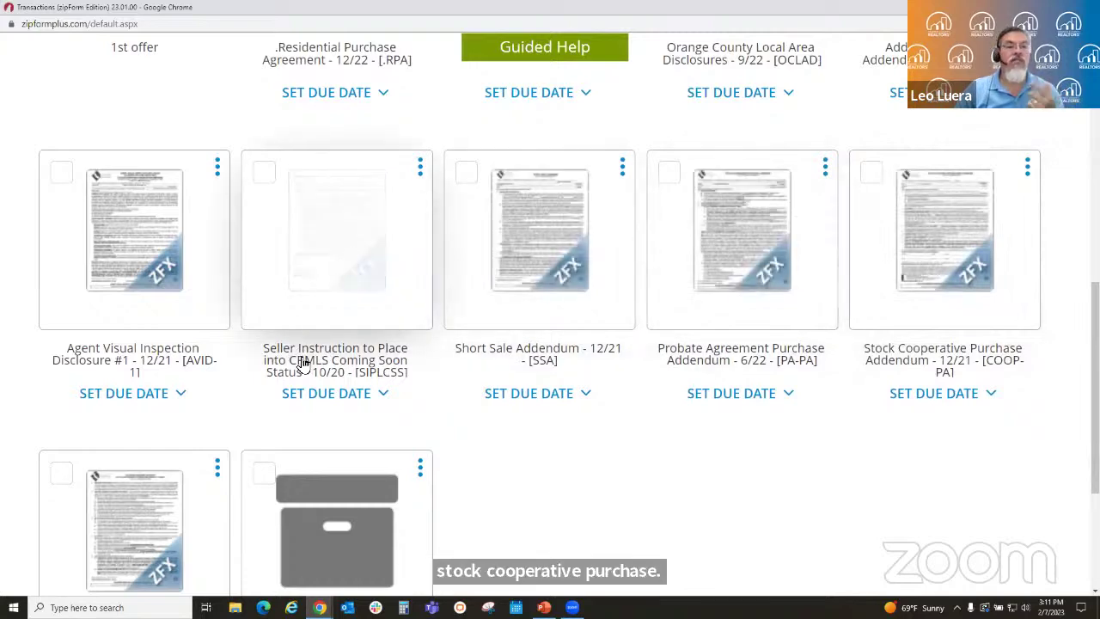
scroll(633, 361, up, 2)
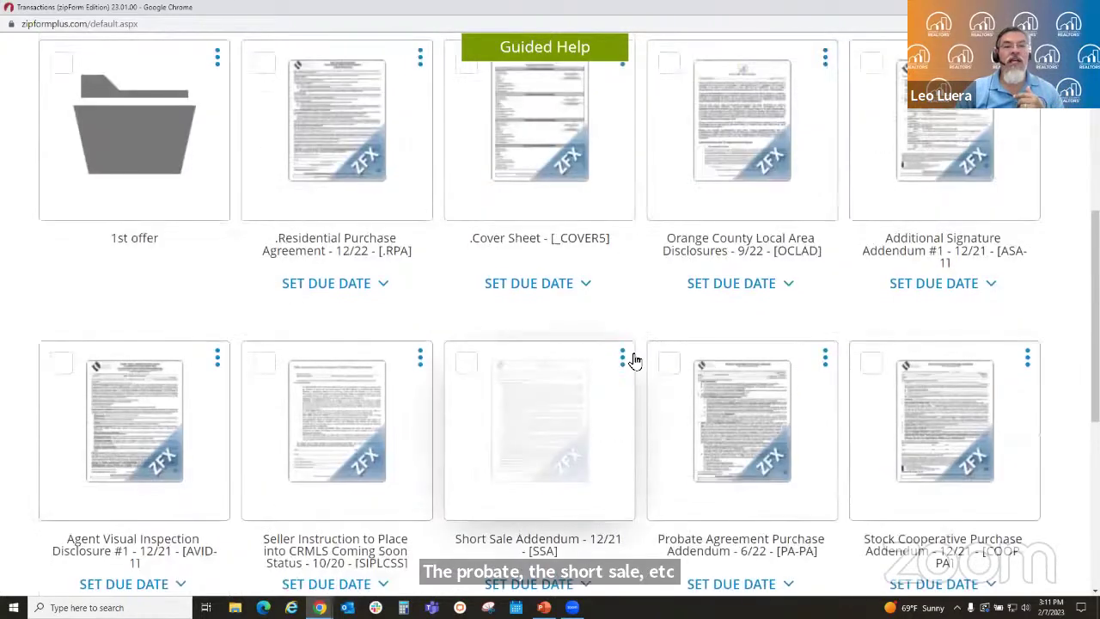
click(376, 161)
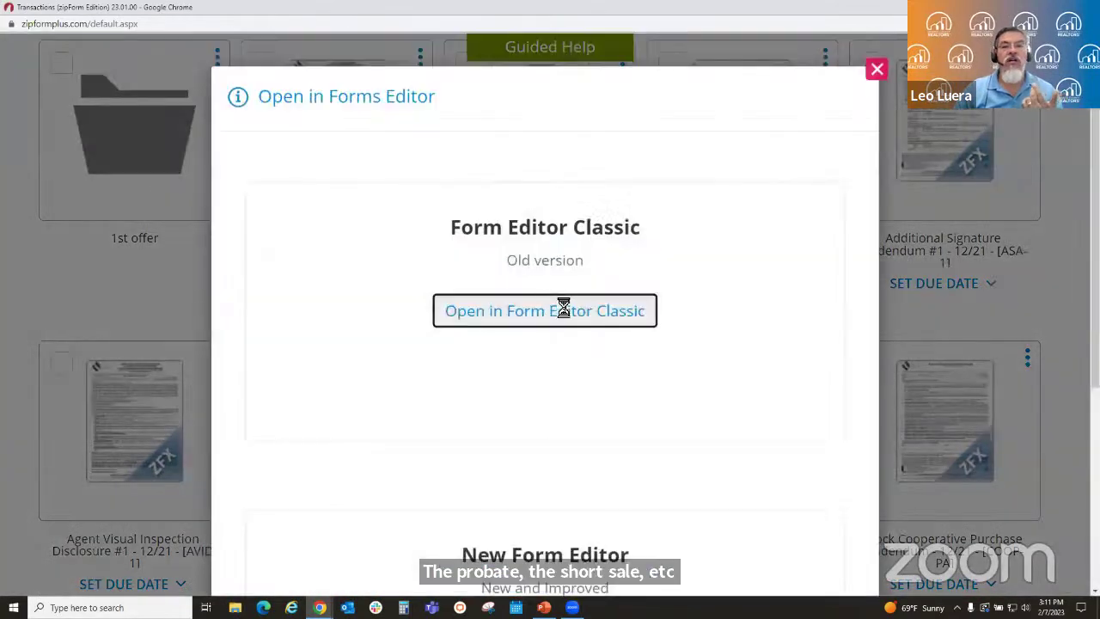
- Reopen the RPA in Form Editor Classic and uncheck Probate, Stock Cooperative, Short Sale and Wildfire Disaster
click(563, 310)
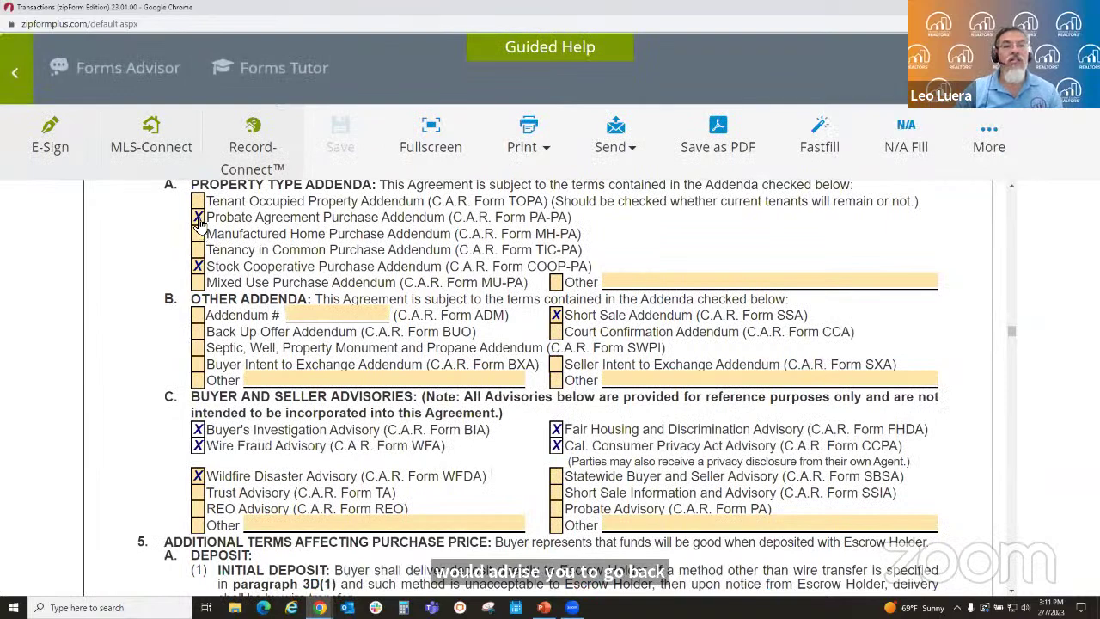
click(198, 217)
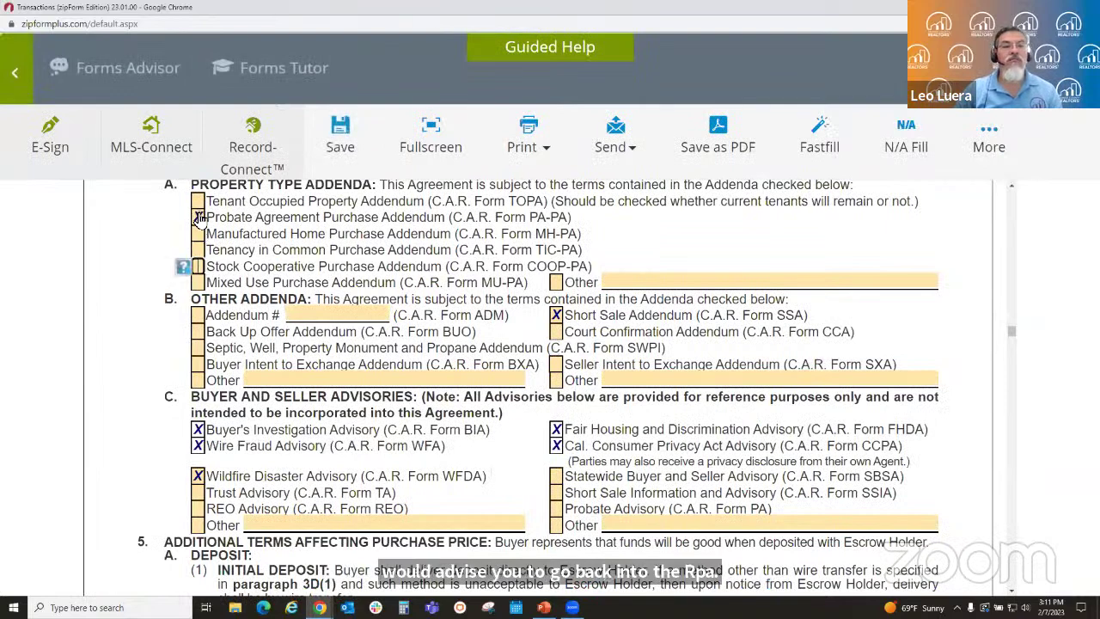
click(557, 315)
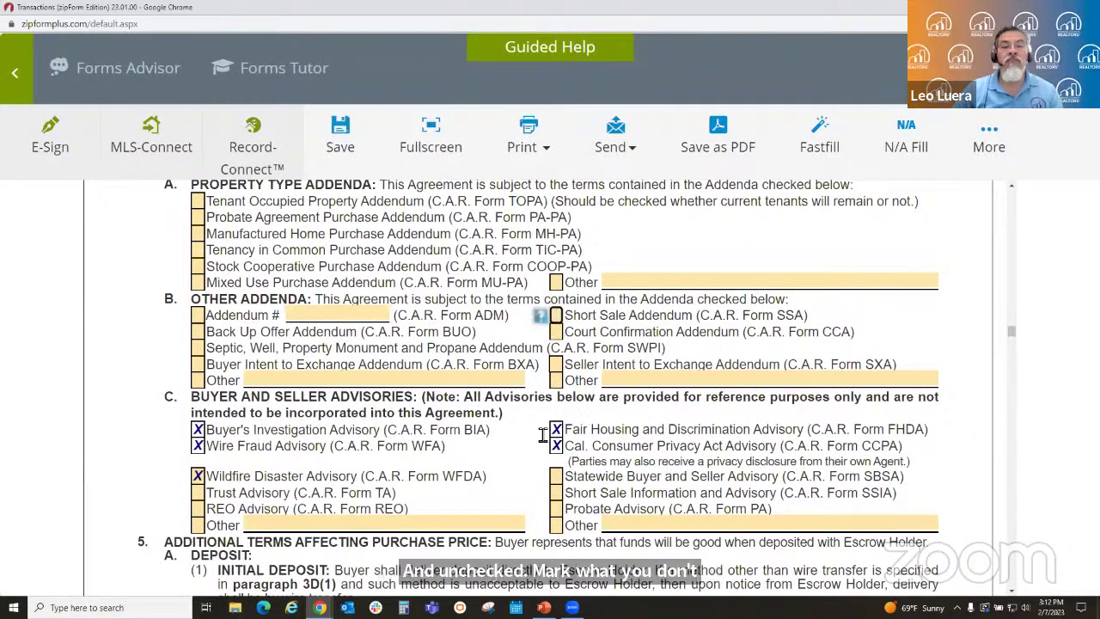
click(197, 476)
scroll(499, 373, down, 2)
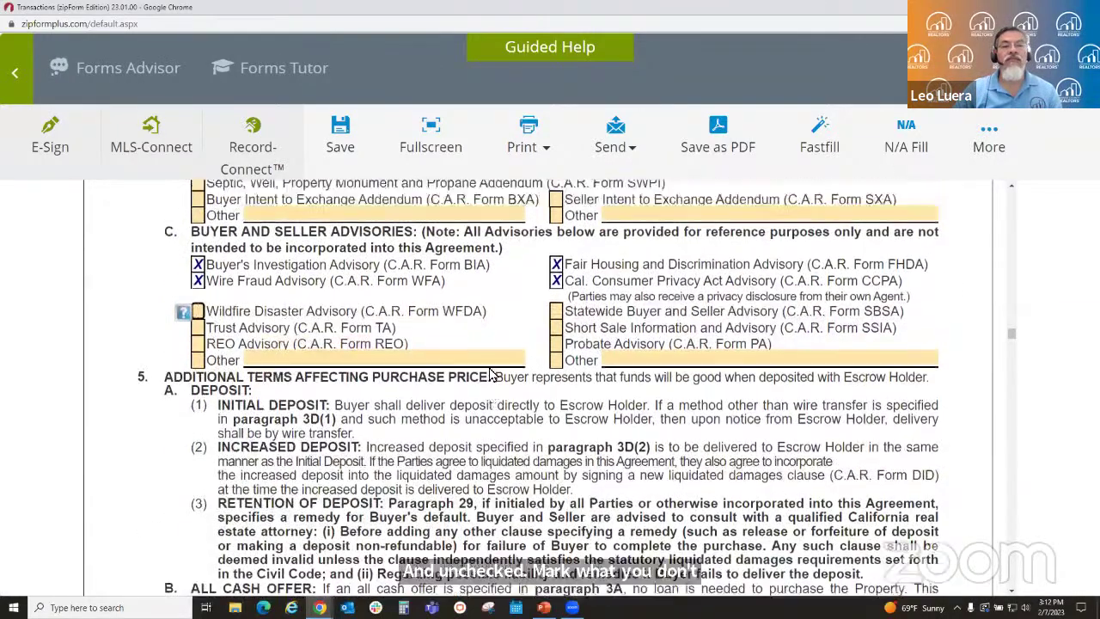
scroll(491, 374, up, 4)
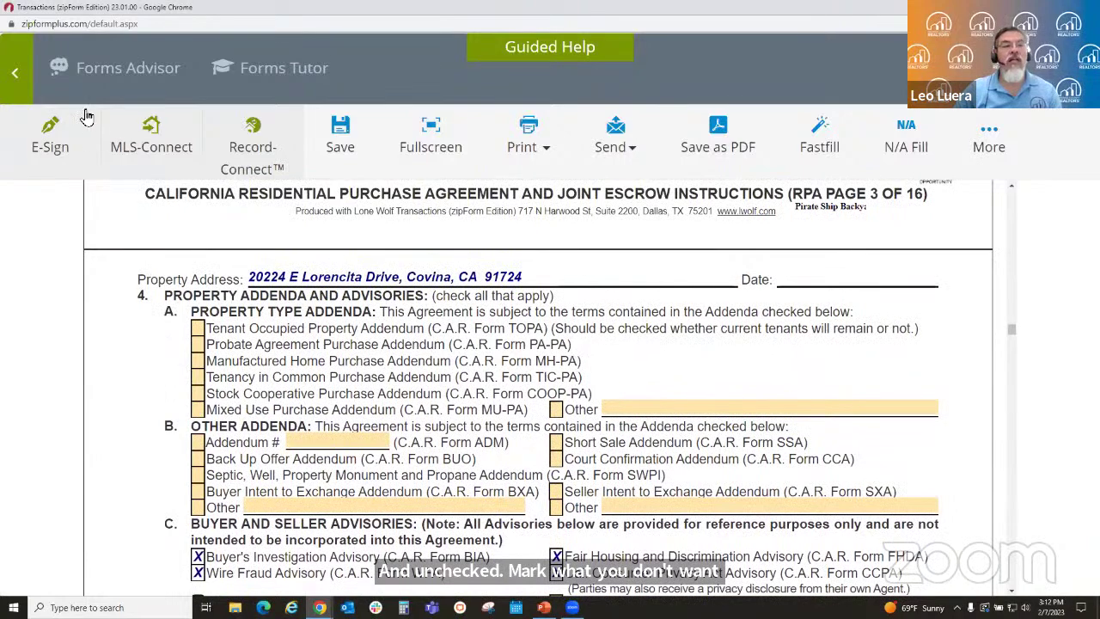
- Save, return to Documents, and tick the Wildfire, Stock Cooperative, Probate, Short Sale and Seller Instruction cards
click(20, 79)
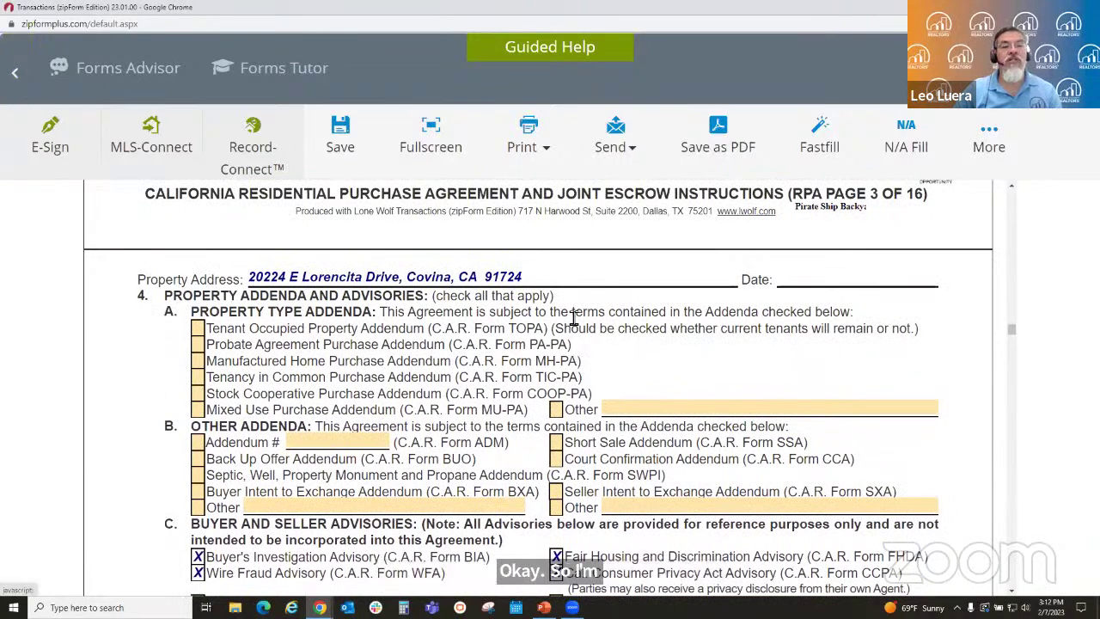
scroll(736, 395, down, 3)
scroll(733, 397, down, 3)
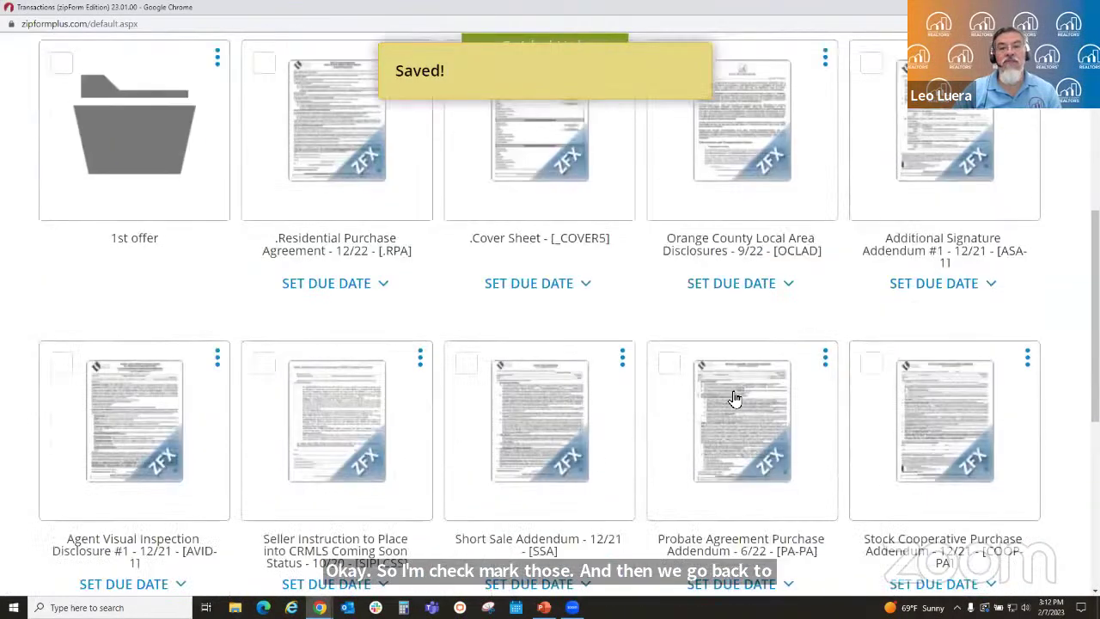
scroll(486, 516, down, 2)
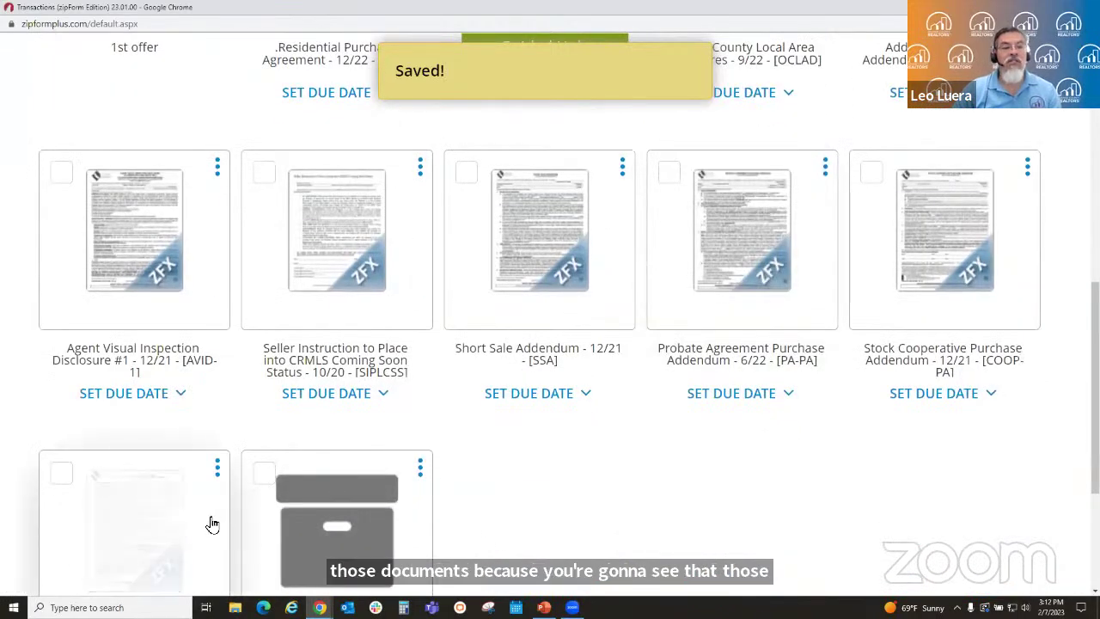
scroll(206, 528, down, 2)
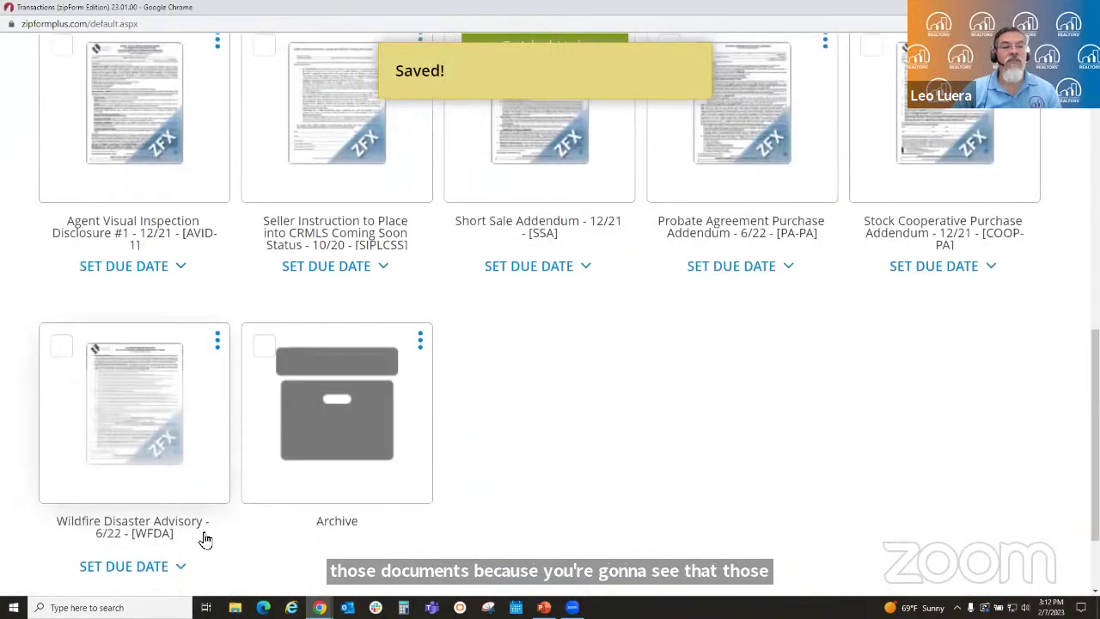
click(61, 349)
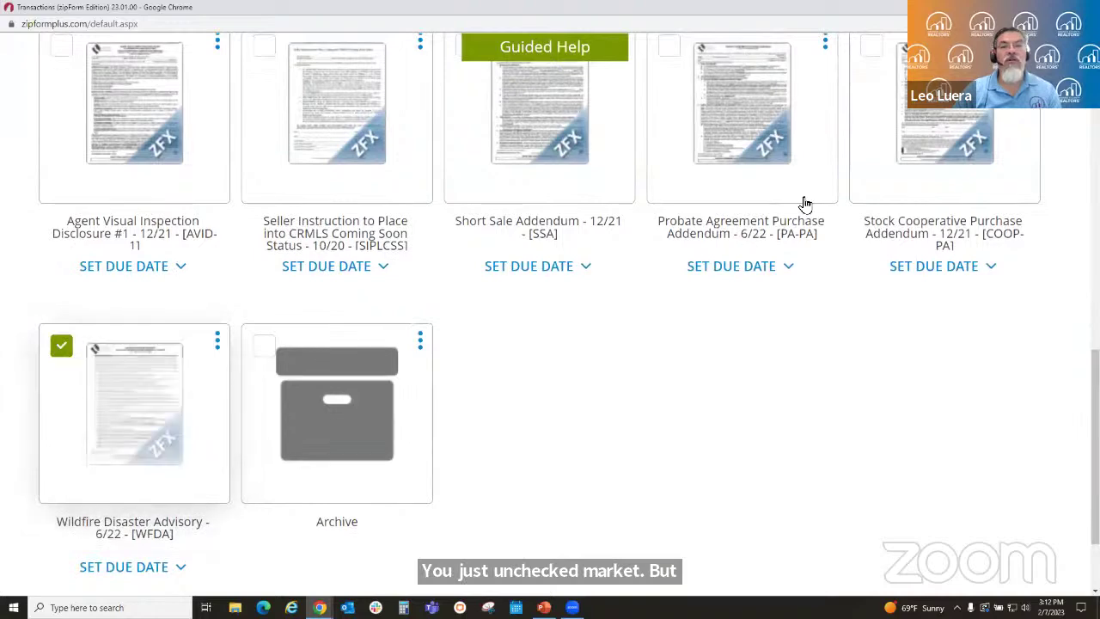
scroll(859, 273, up, 3)
click(872, 243)
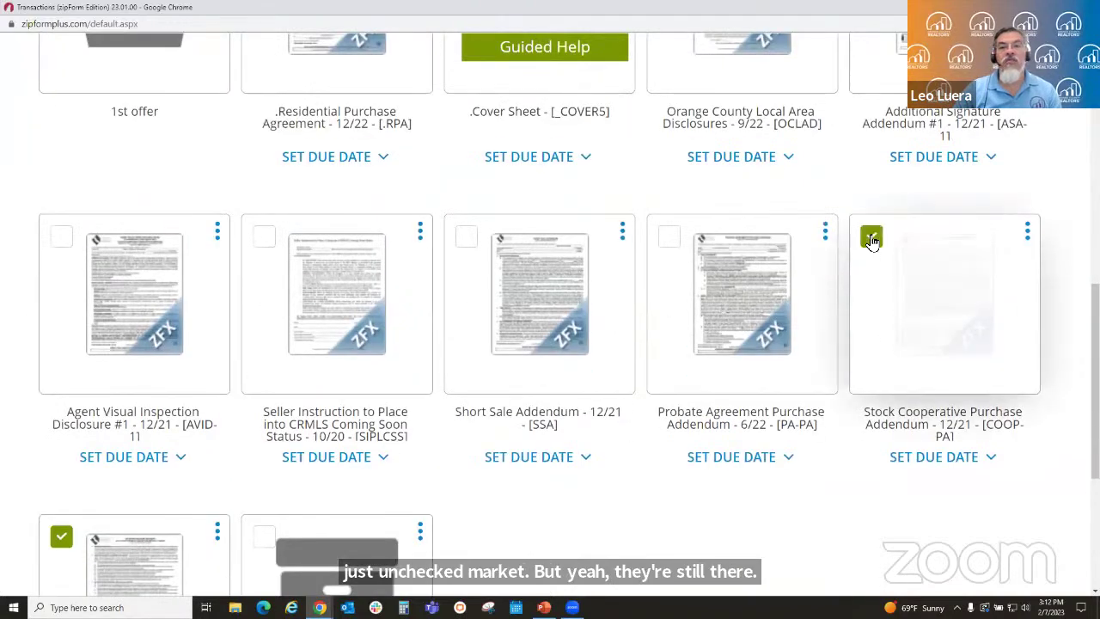
click(664, 243)
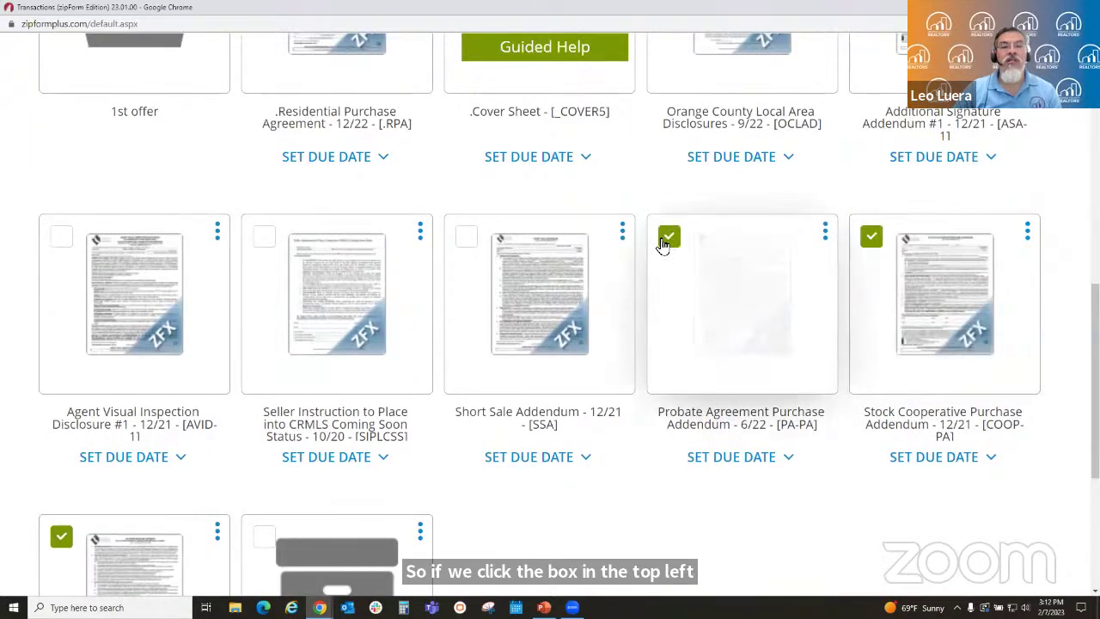
click(458, 235)
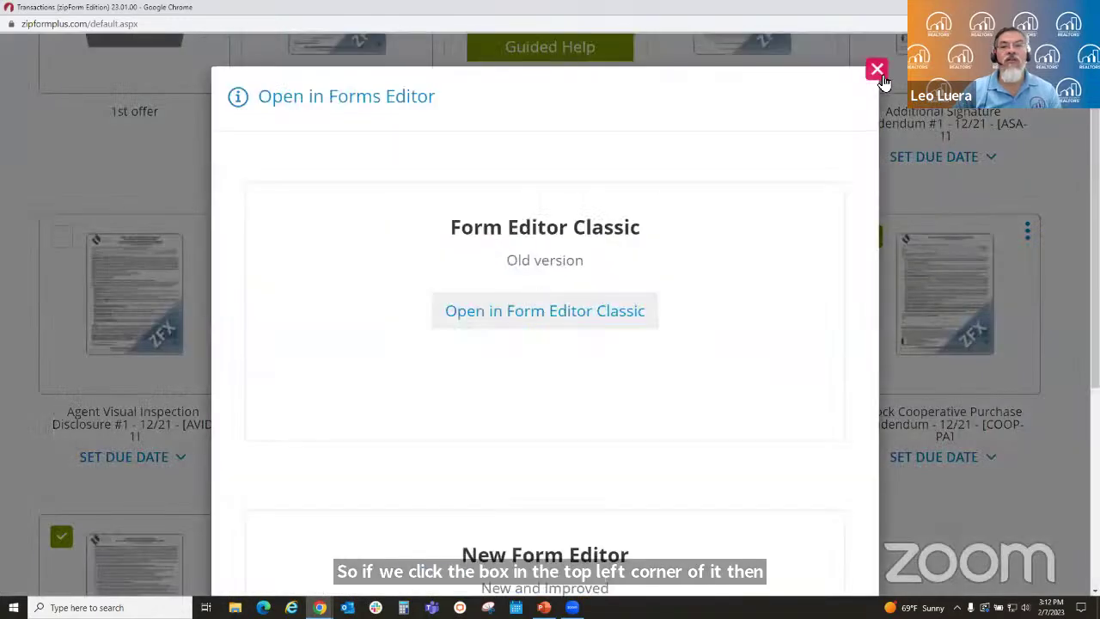
click(876, 69)
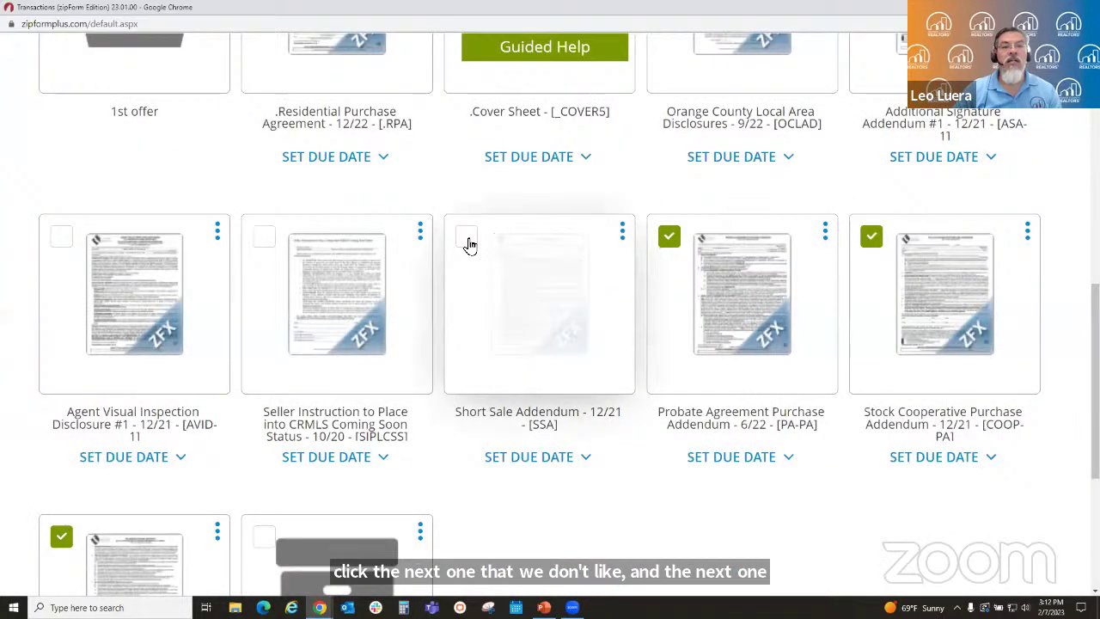
click(467, 244)
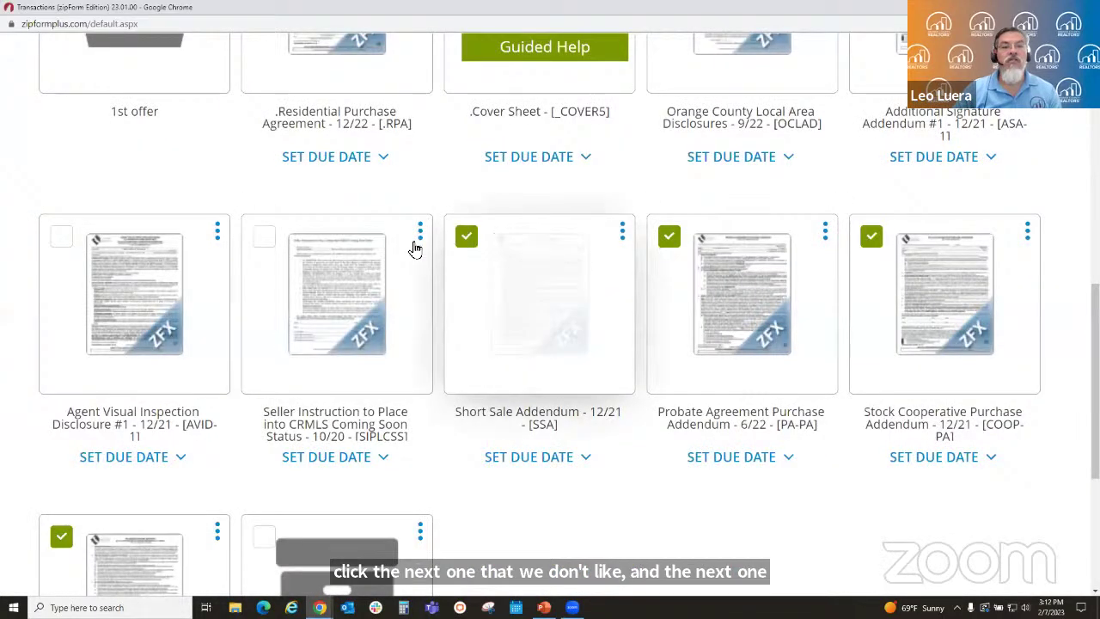
click(263, 240)
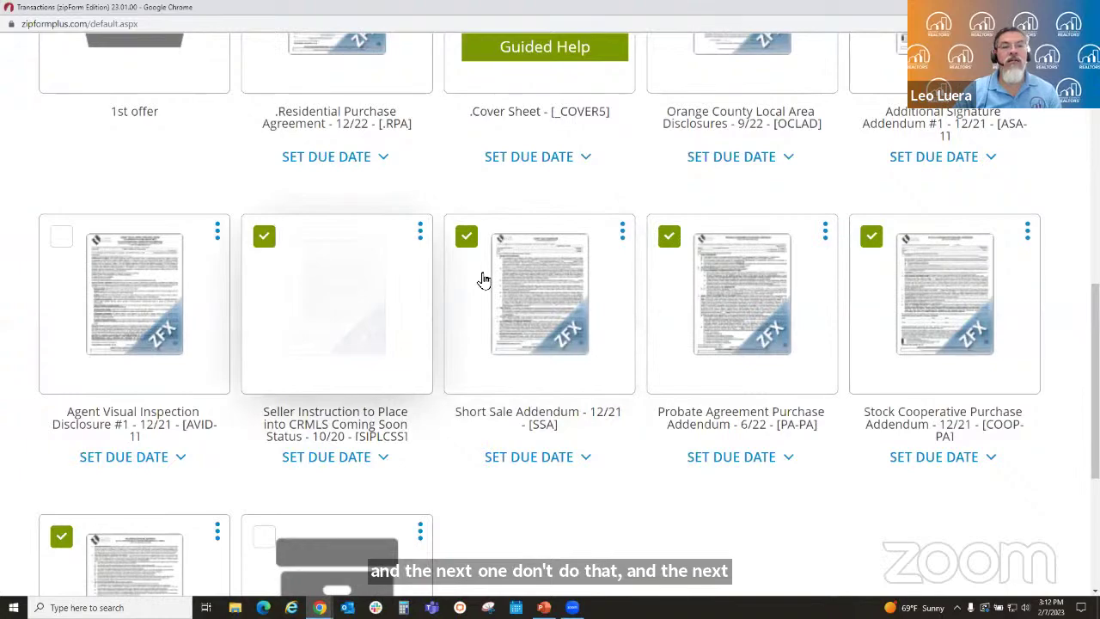
- Delete the five ticked documents, confirming with Yes
scroll(476, 427, up, 5)
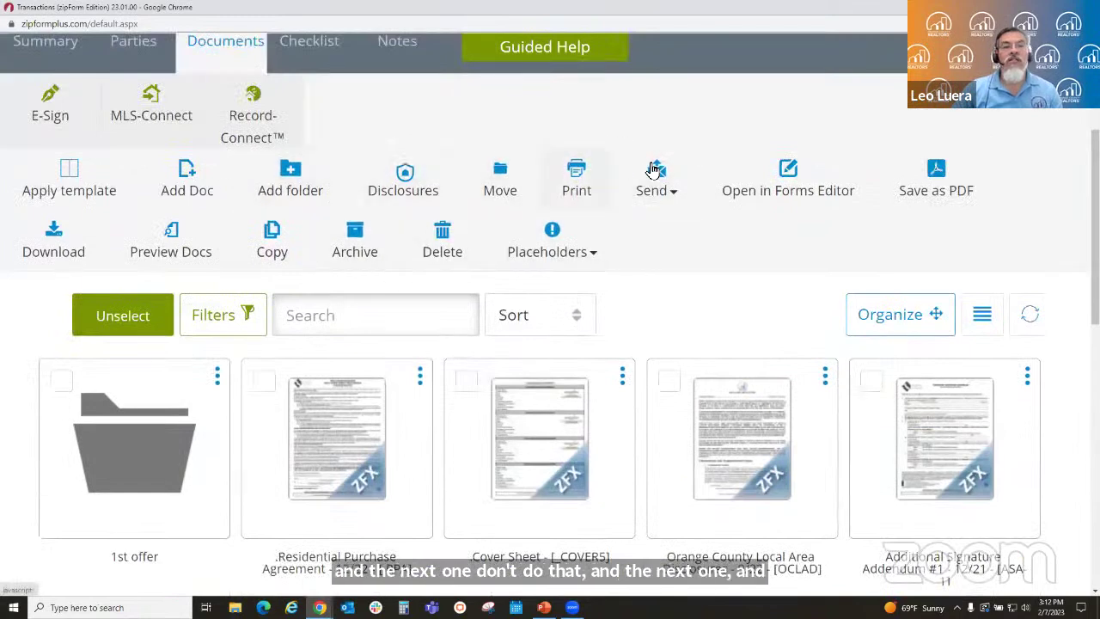
click(451, 237)
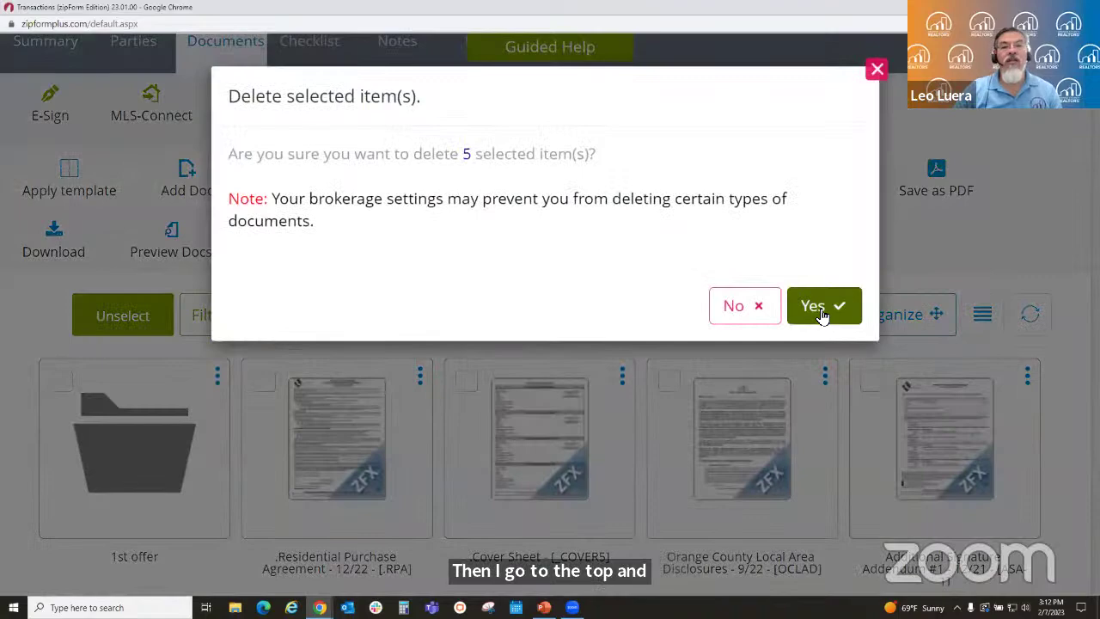
click(820, 309)
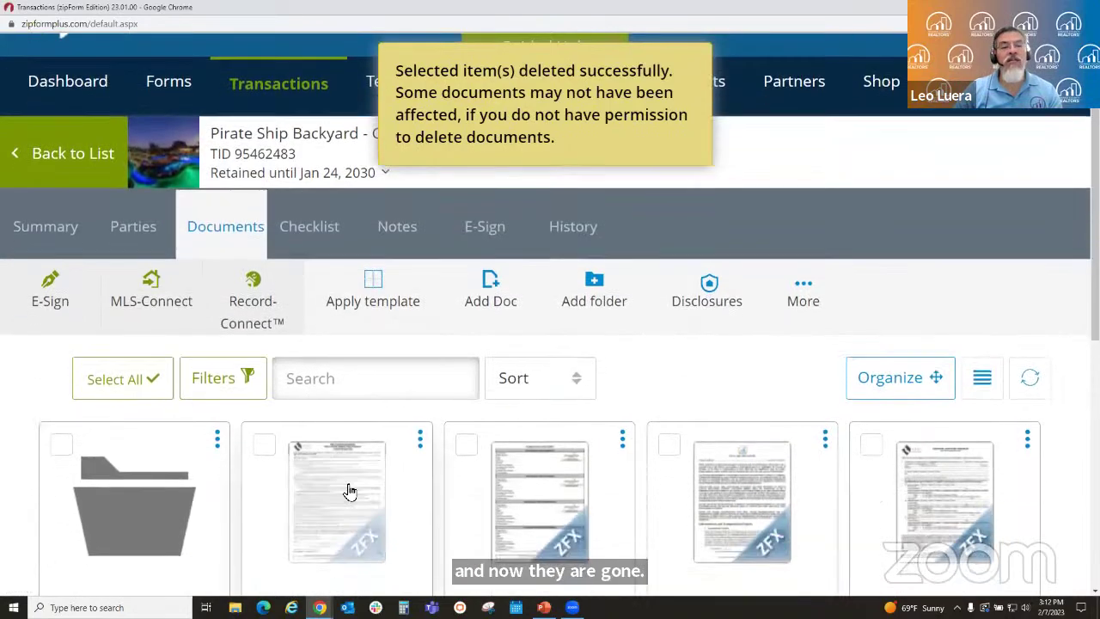
click(350, 491)
- Reopen the RPA in Form Editor Classic and confirm section 4 shows only the four advisories checked
click(559, 320)
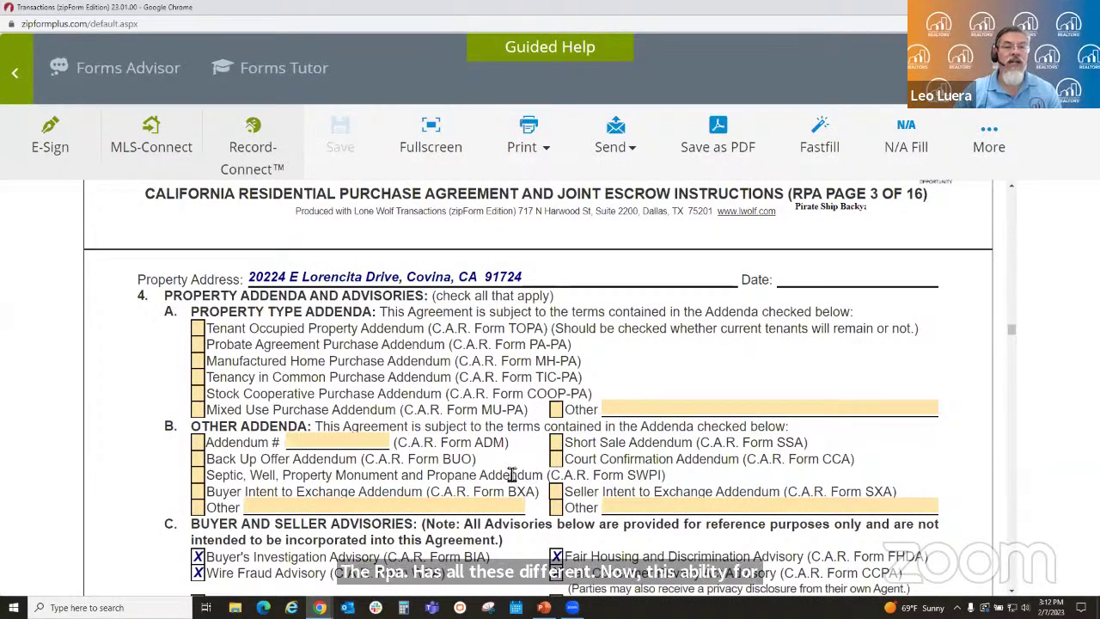
scroll(511, 474, down, 3)
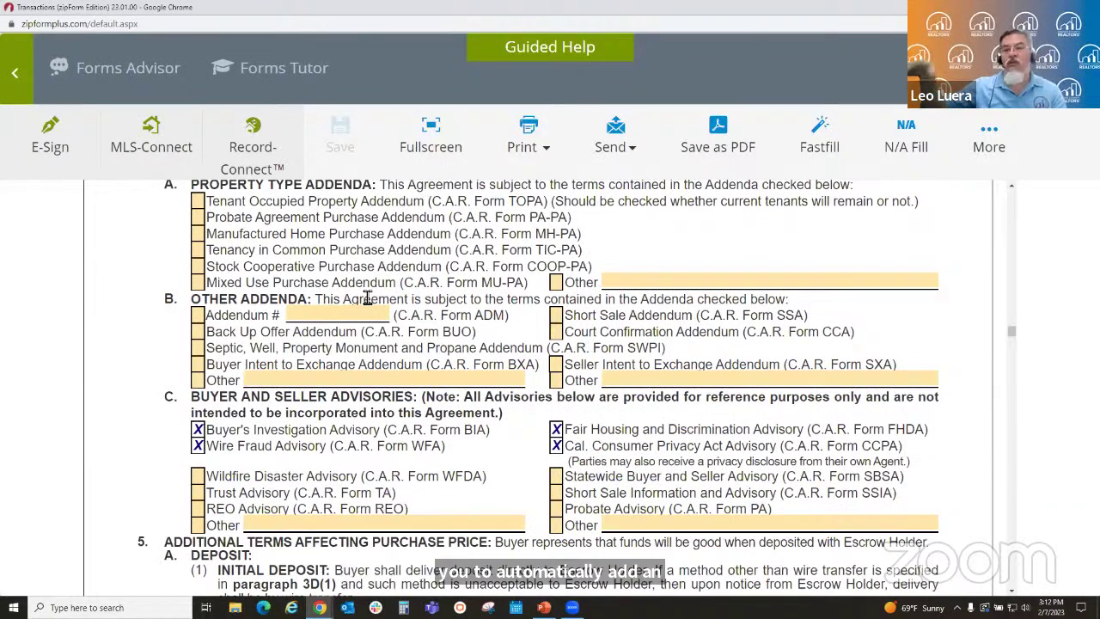
scroll(363, 339, down, 3)
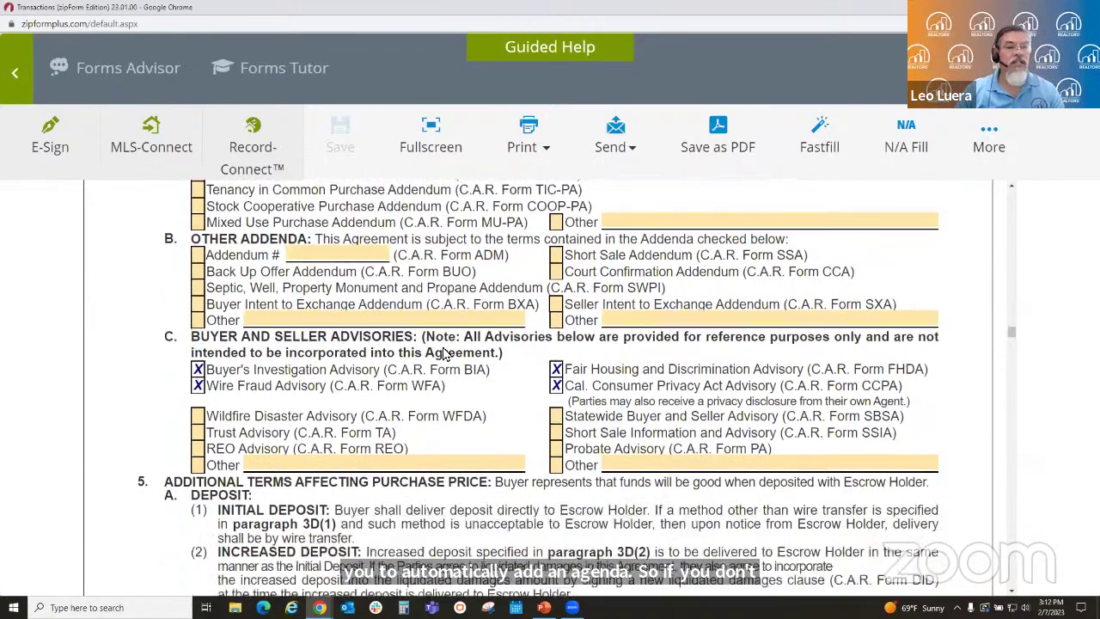
scroll(593, 457, down, 5)
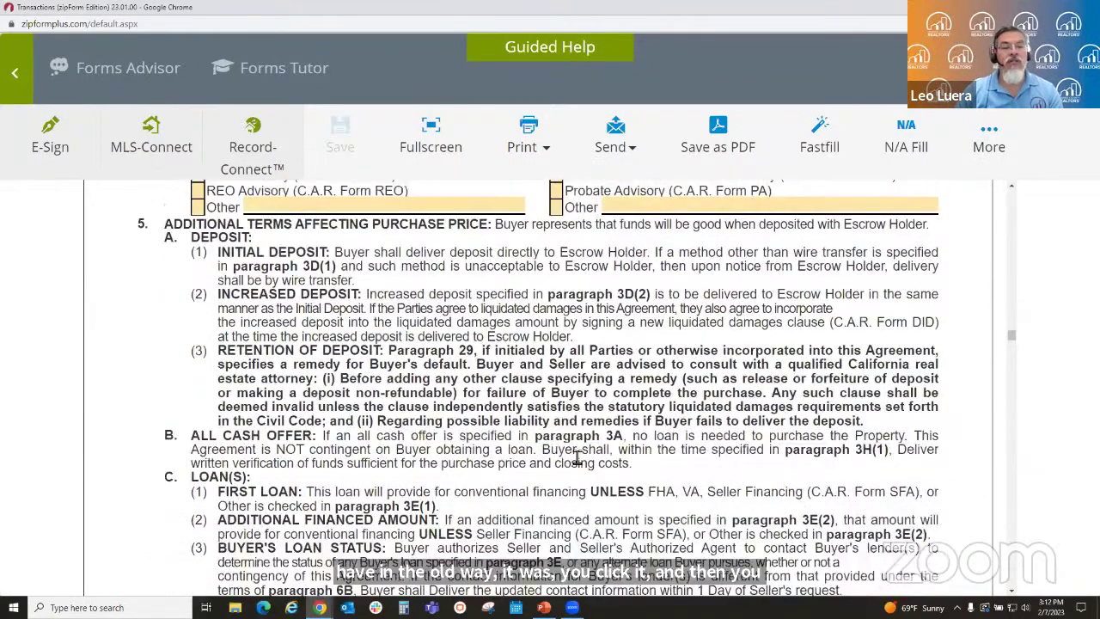
scroll(566, 459, up, 6)
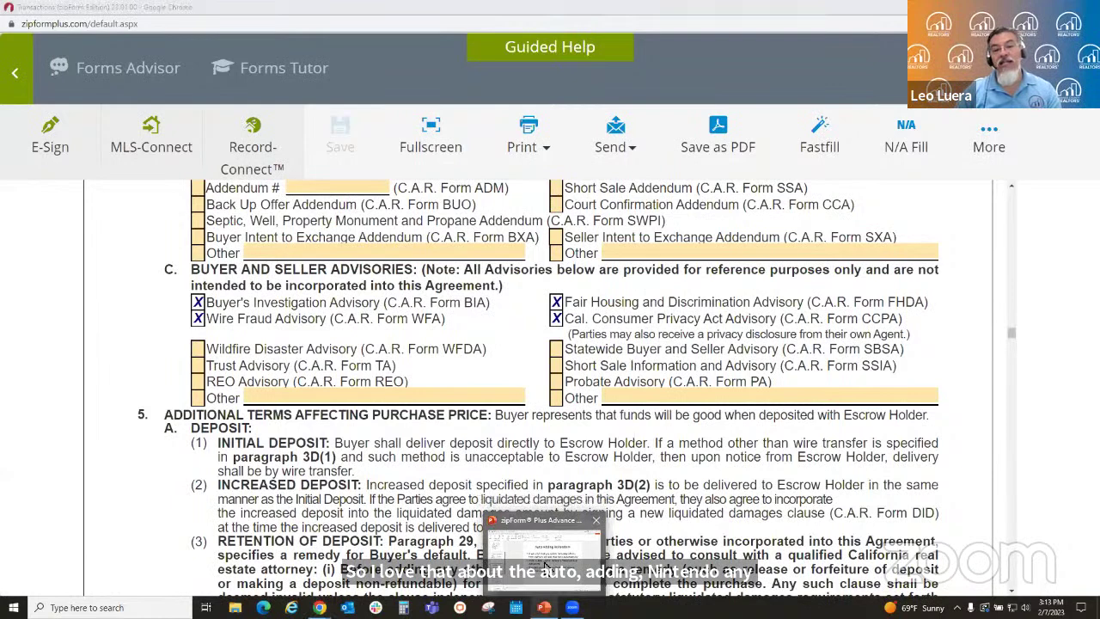
- Return to the PowerPoint deck at slide 5, 'Auto Adding Addendum'
click(544, 566)
scroll(175, 361, down, 3)
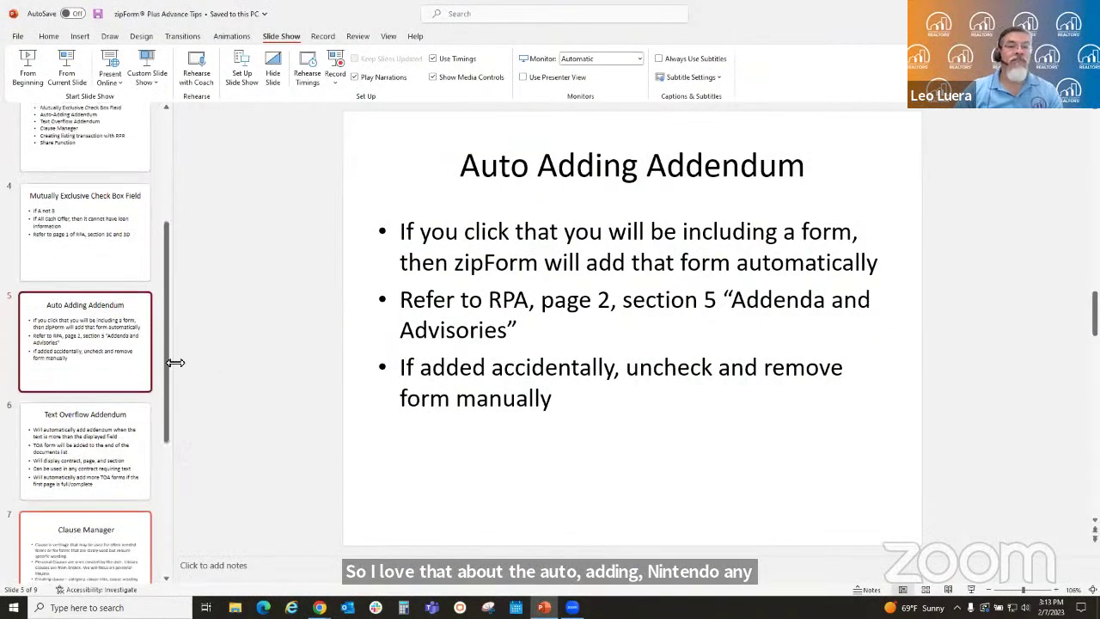
scroll(175, 362, down, 2)
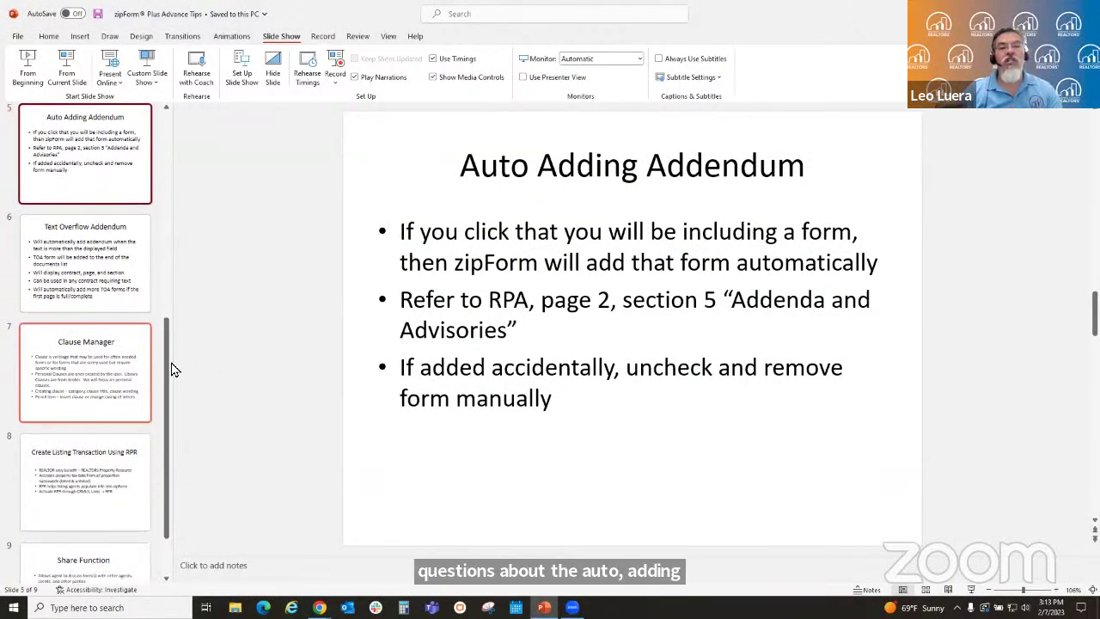
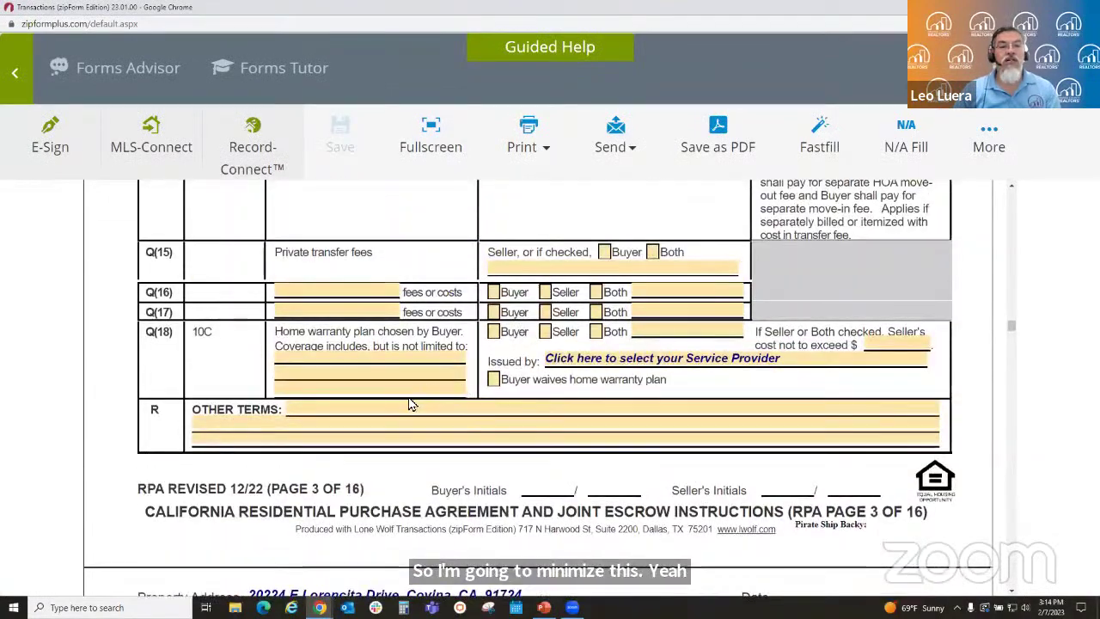
- Scroll up the RPA from page 3 to the G(3)–L(4) verification and contingency rows on page 2
scroll(464, 386, up, 10)
scroll(410, 400, up, 3)
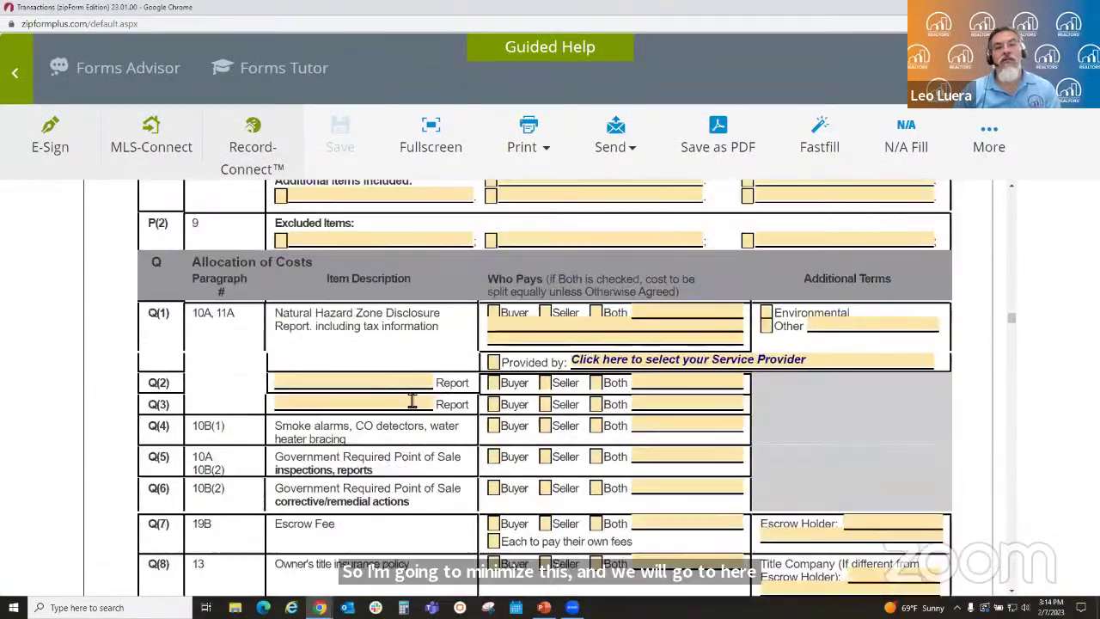
scroll(385, 400, up, 3)
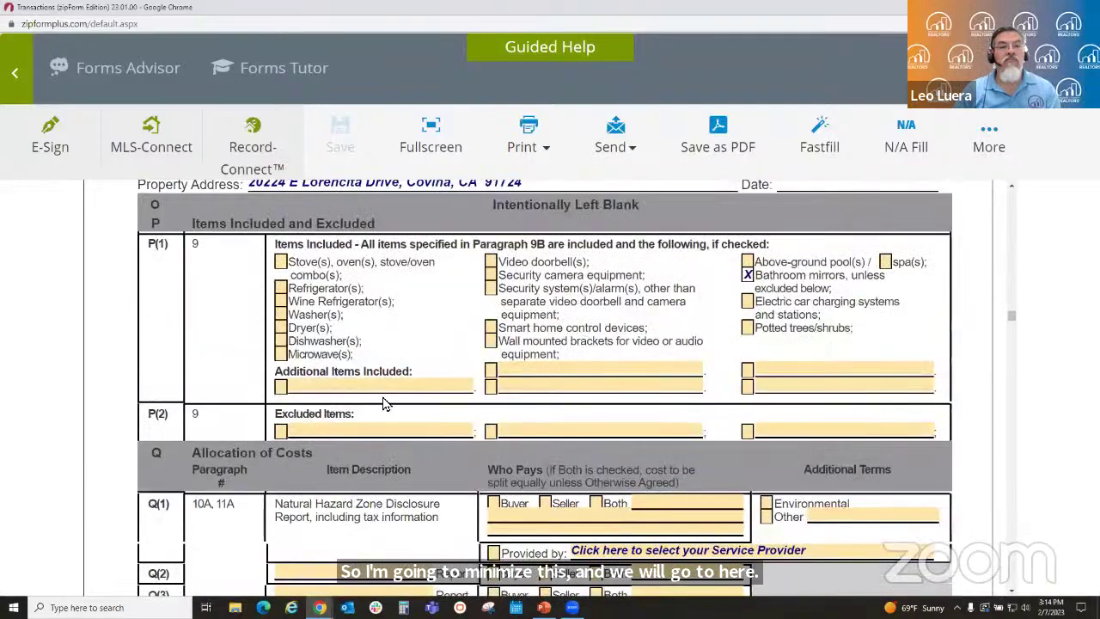
scroll(384, 404, up, 10)
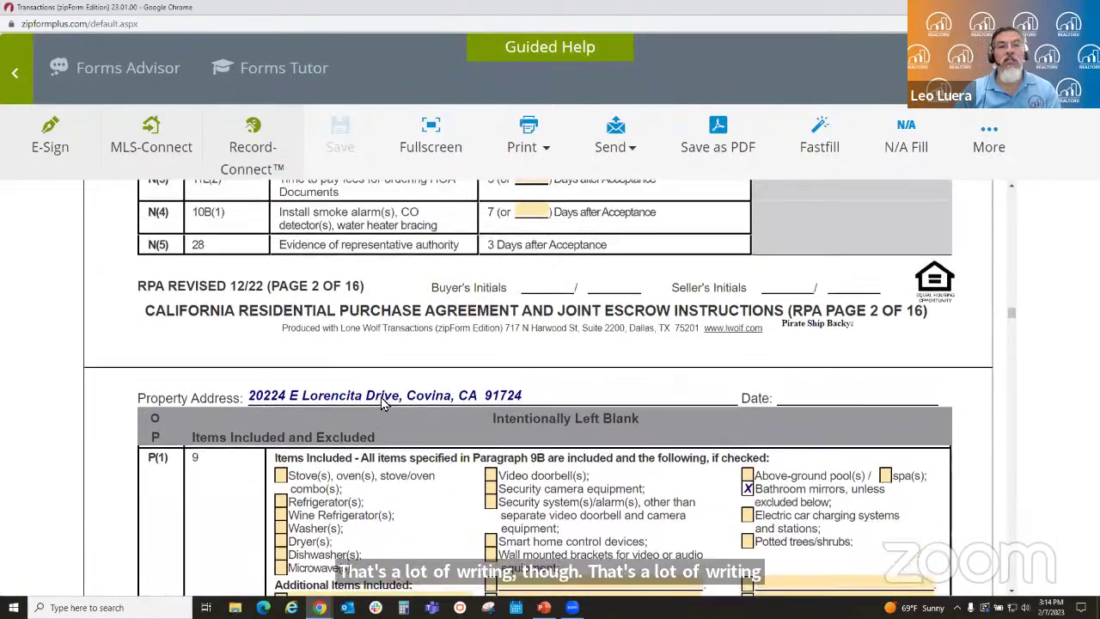
scroll(384, 403, up, 10)
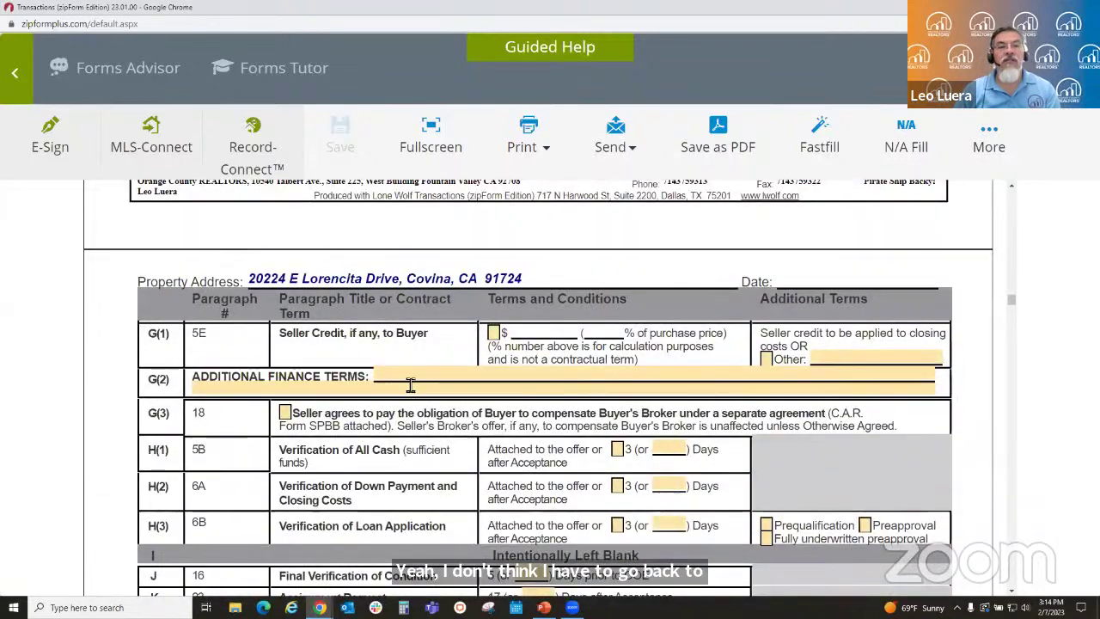
- Enter a long sample string beginning with START in the G(2) Additional Finance Terms field
click(402, 382)
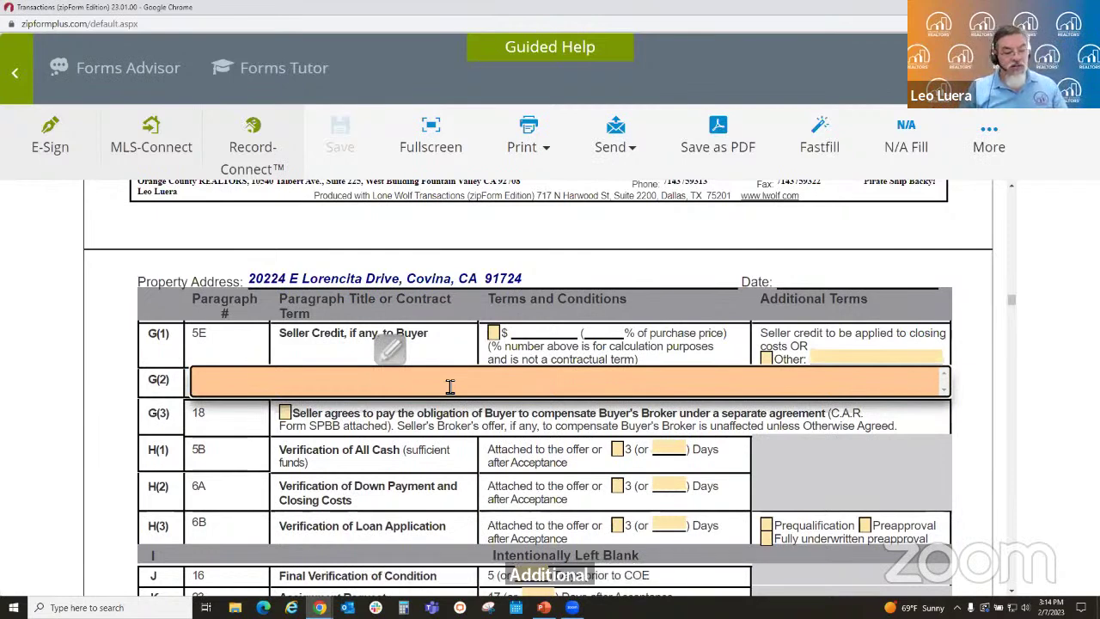
text(START)
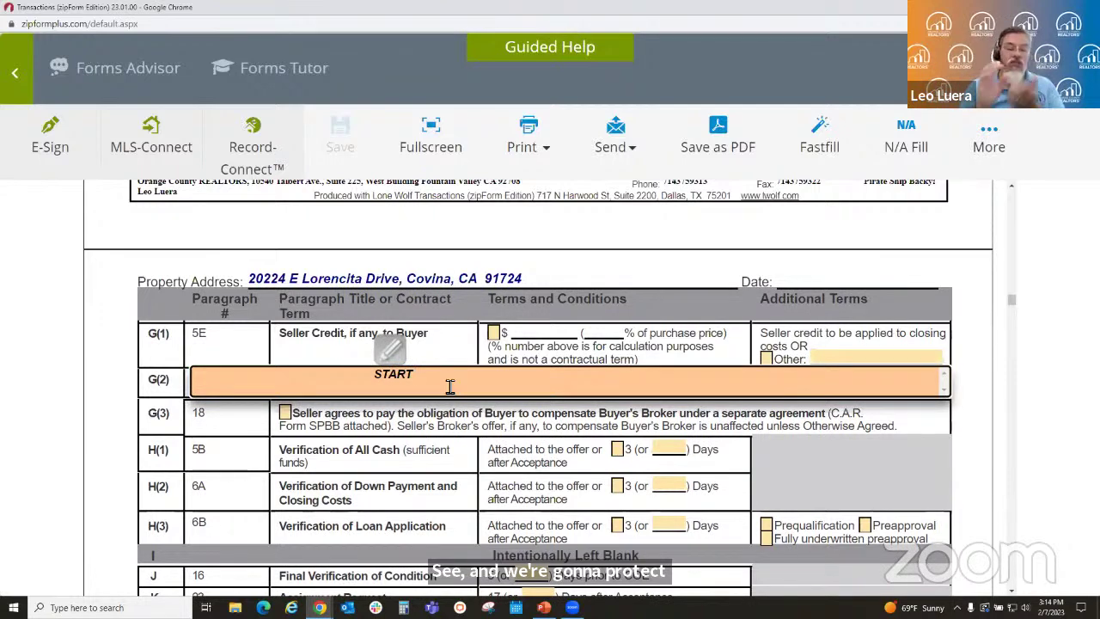
text(212)
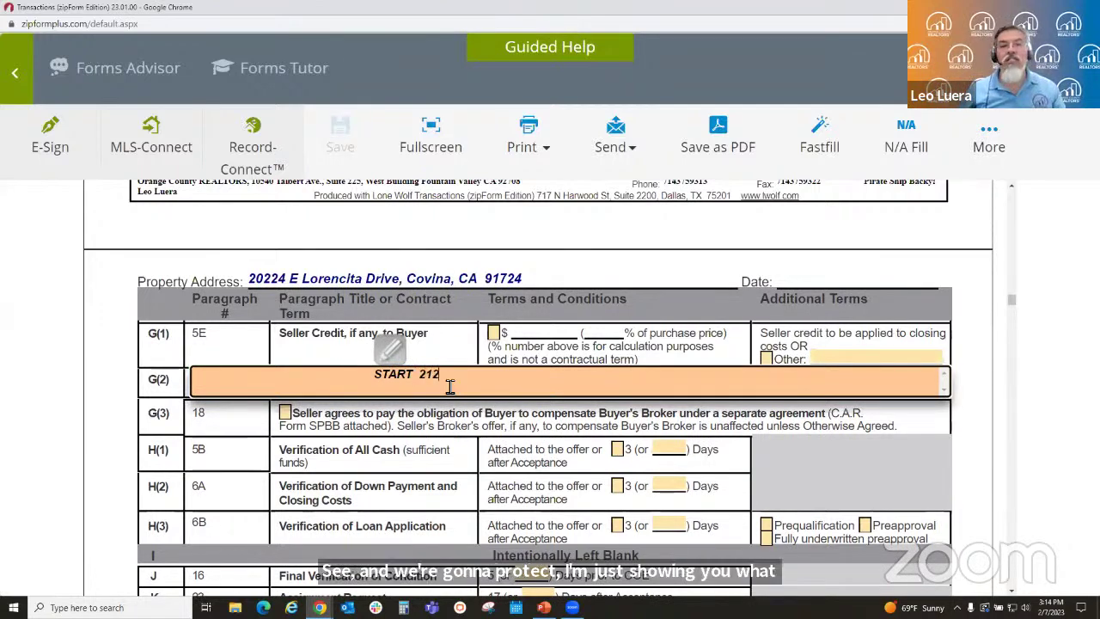
text(132123 564564 898947 23123 564)
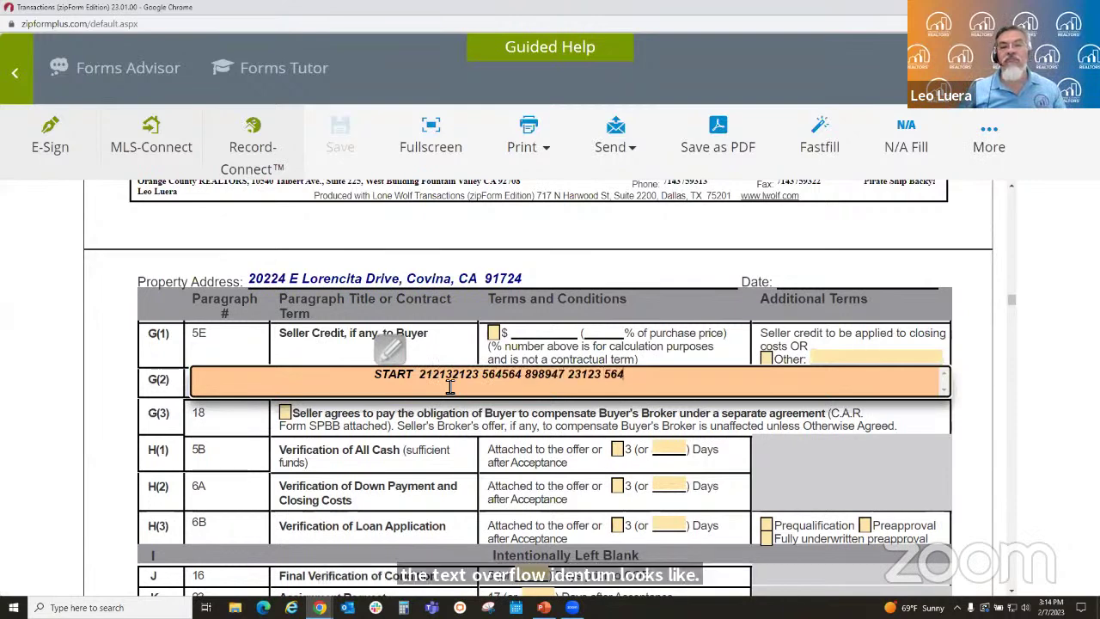
text(64 1231 56456 47847 231)
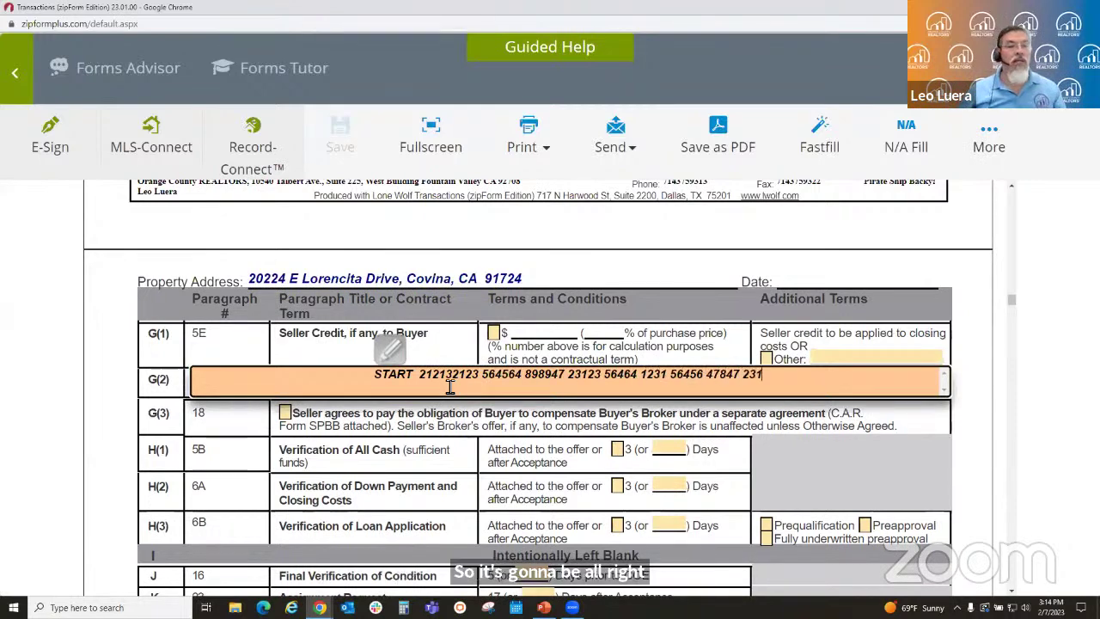
text(231 4564 479797 231131)
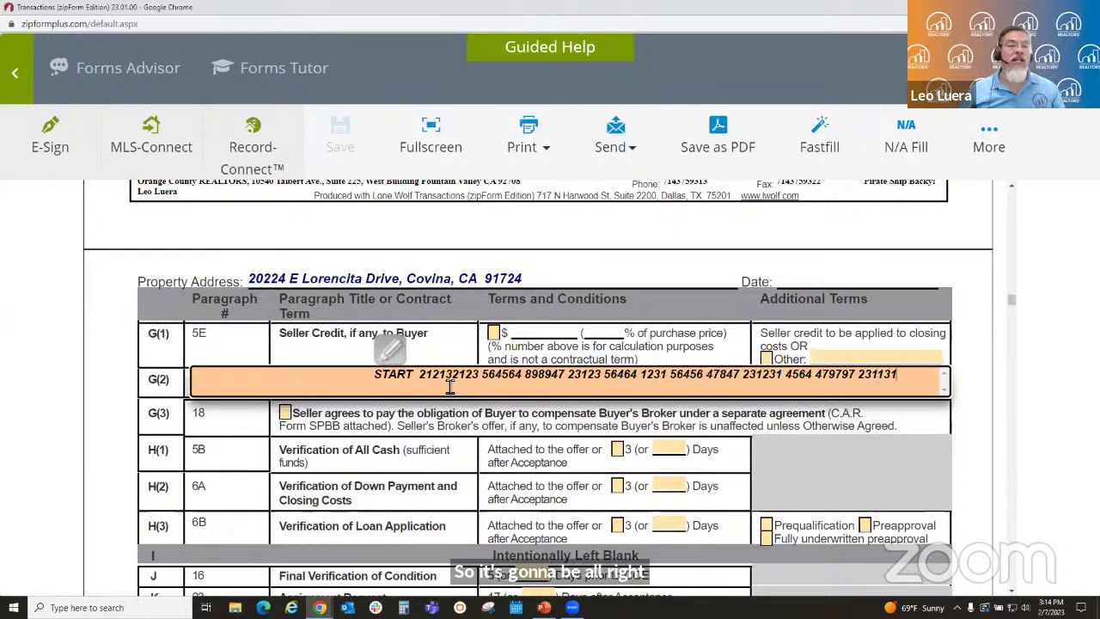
text( 887947 13 1646 4)
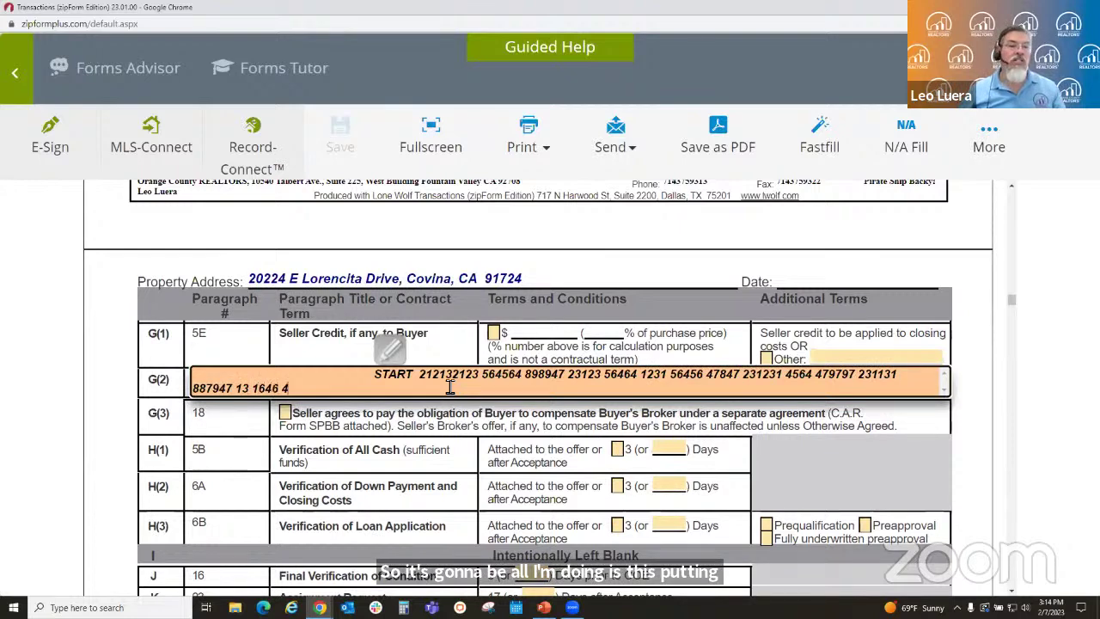
text(564564 1313 64)
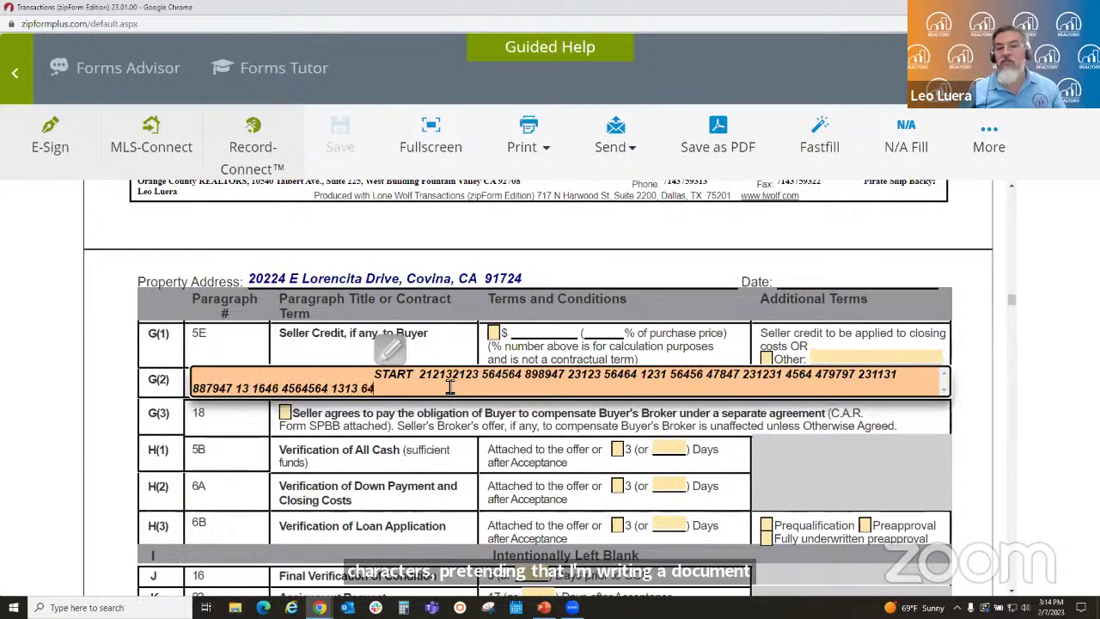
text(6 897987 p)
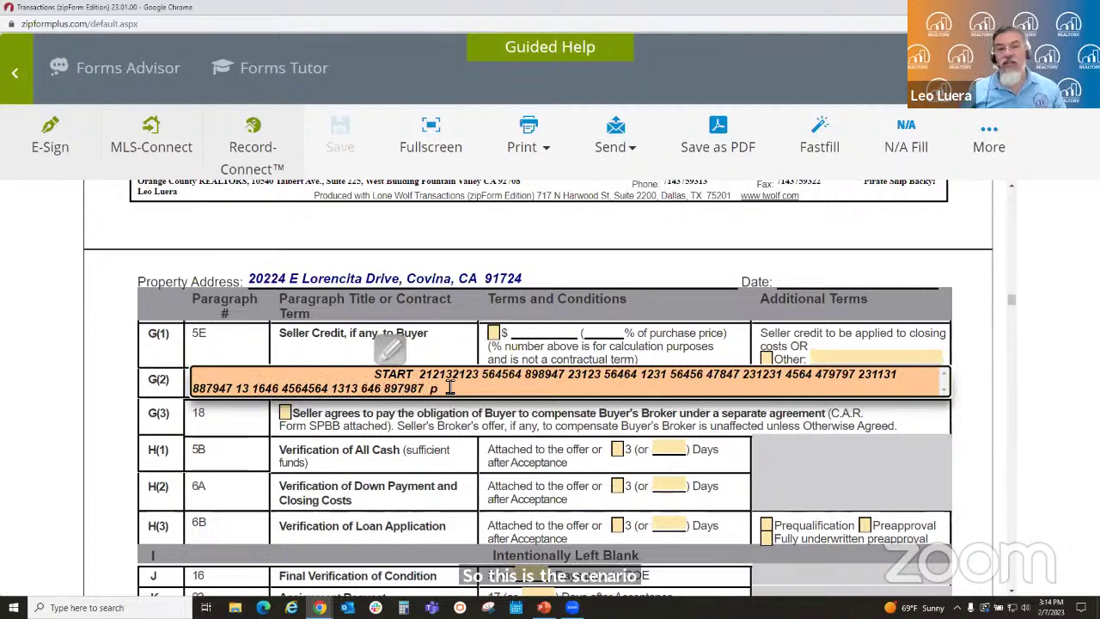
text( 32123131313 89789)
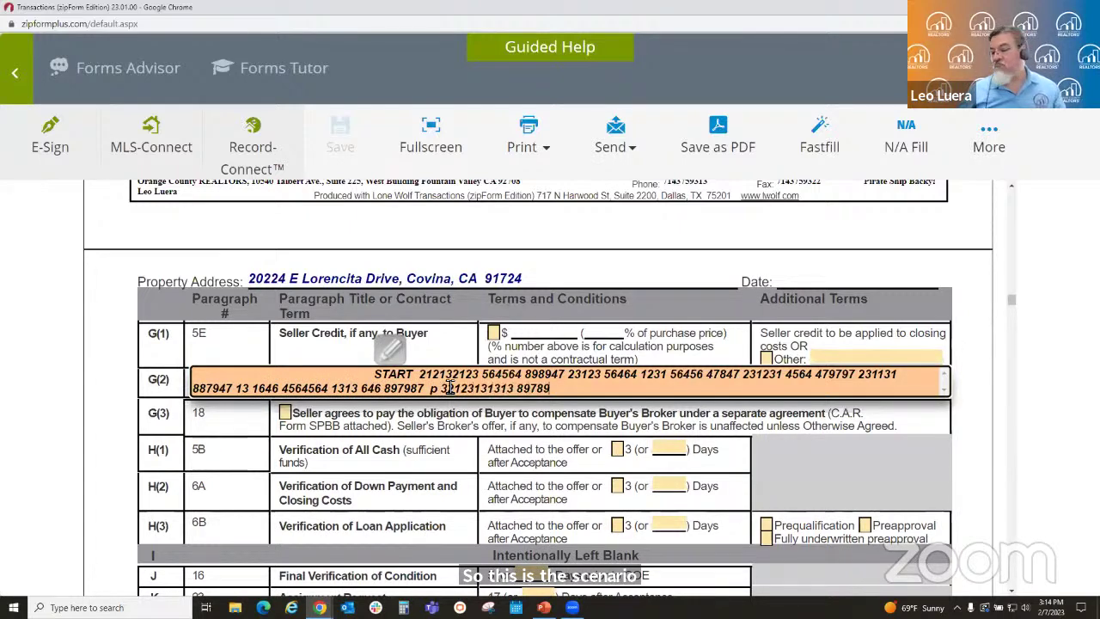
text(7 2313 5644556464)
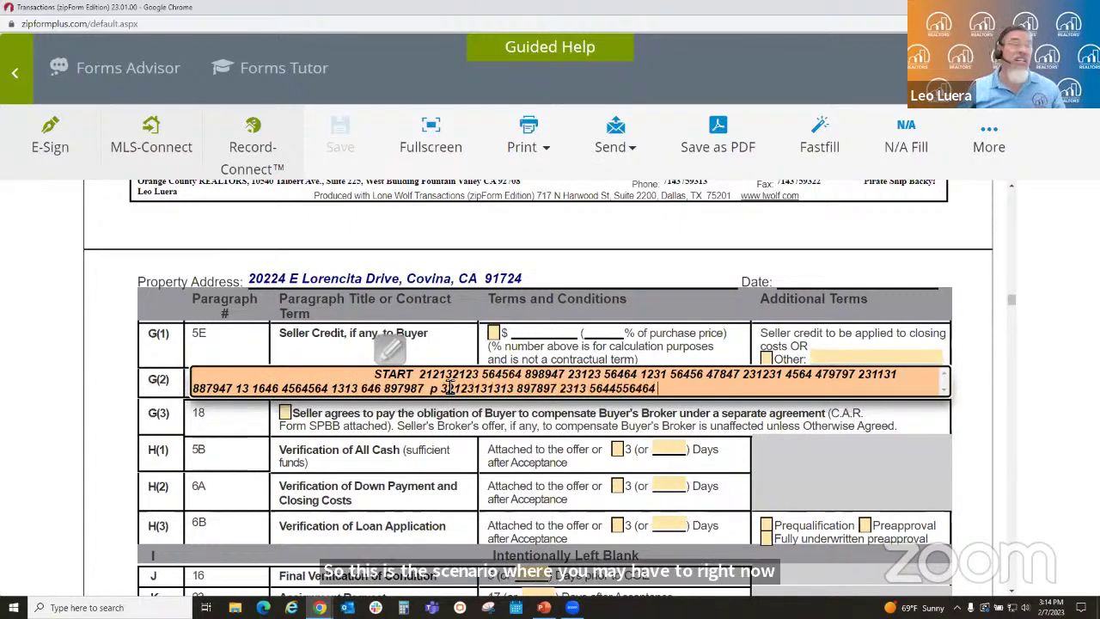
text( 31321 564654 65456 78)
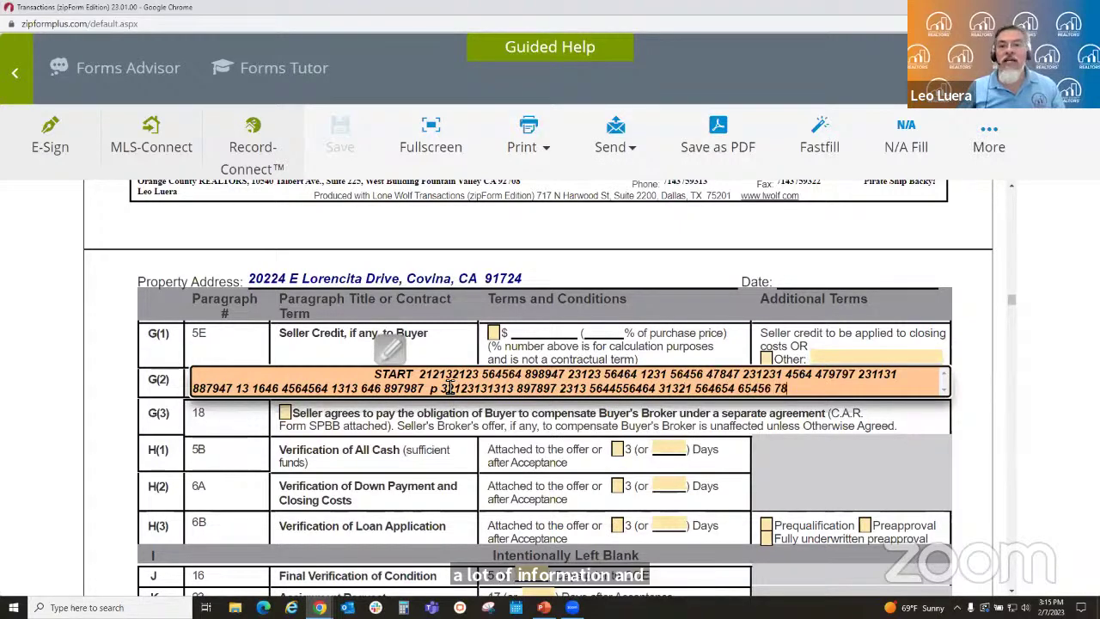
text(9789 13132 7)
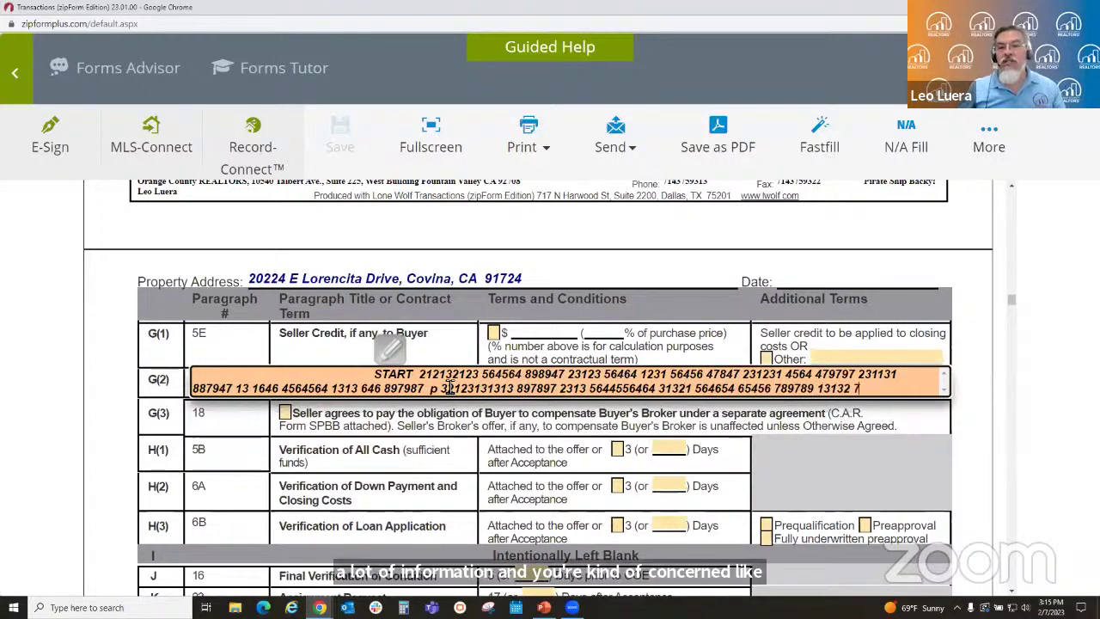
text(9789789)
text( 231321 4654)
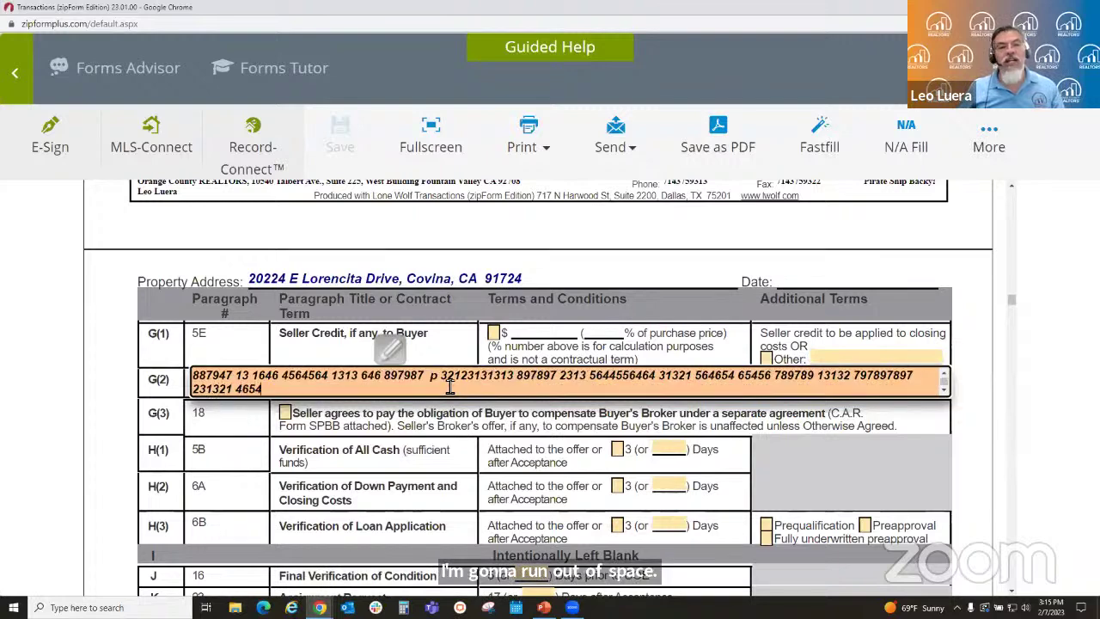
text(64564564 2312317897897)
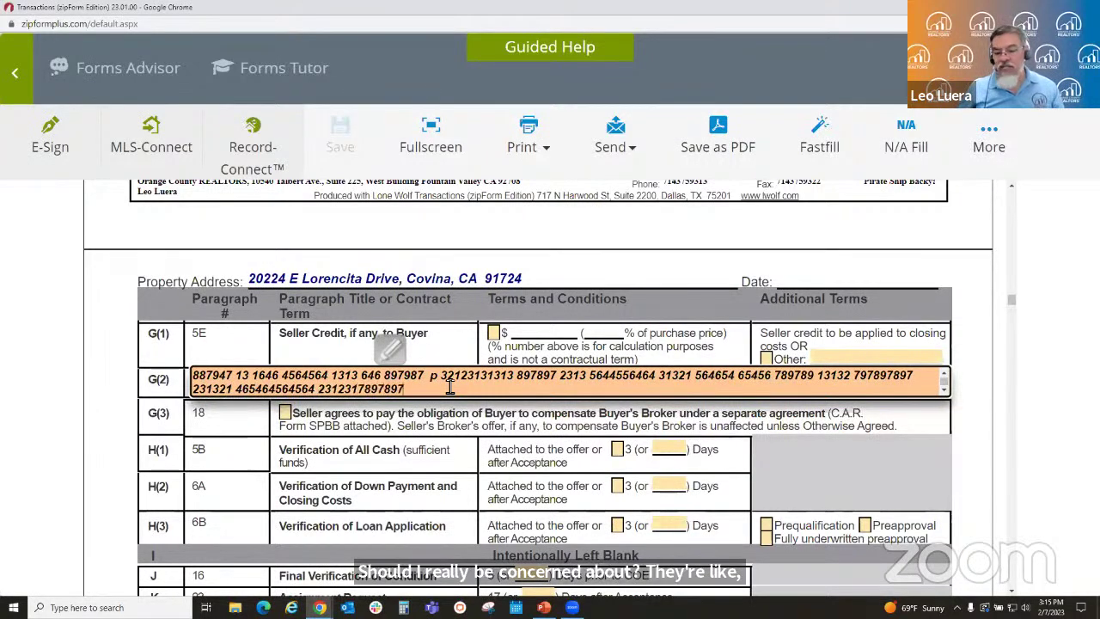
text(89 1321 3654654 897987)
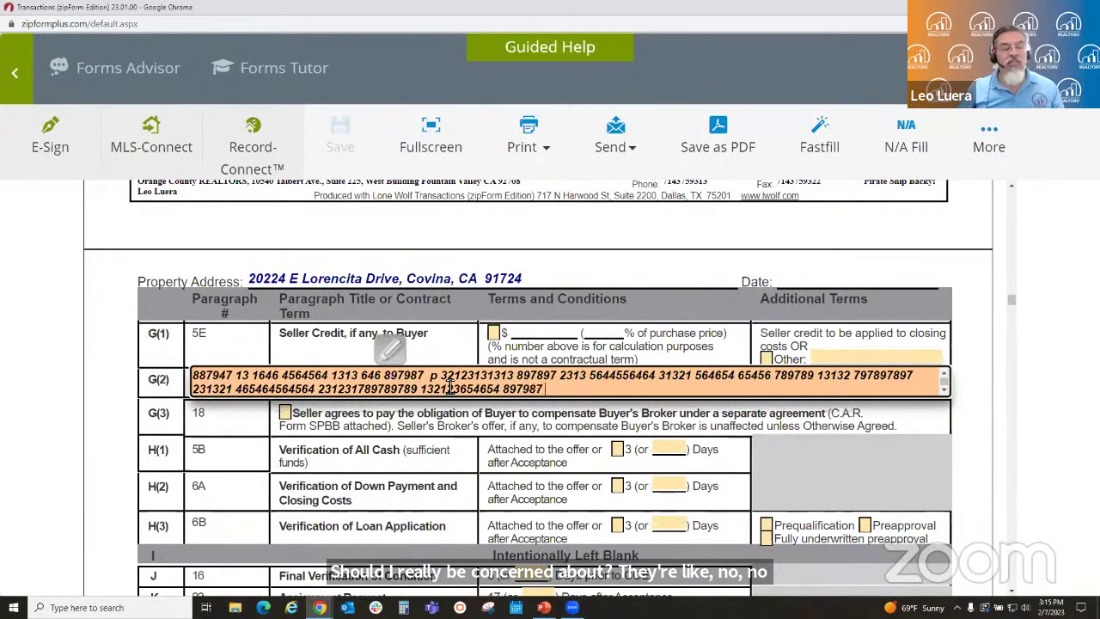
text( 13213 15646456)
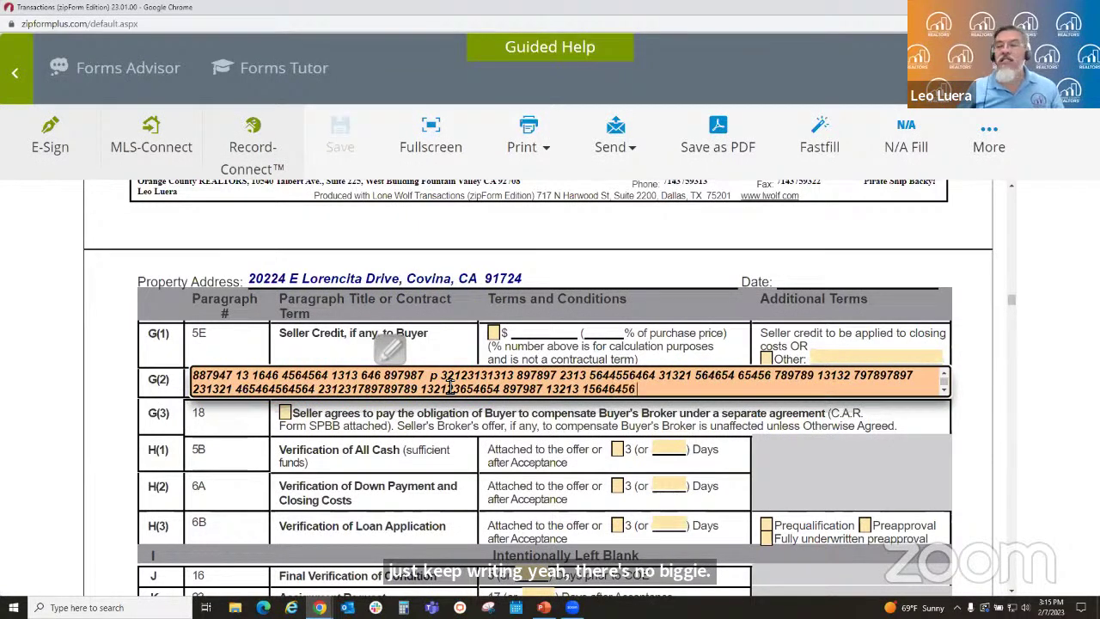
text( 646546 8798797 97)
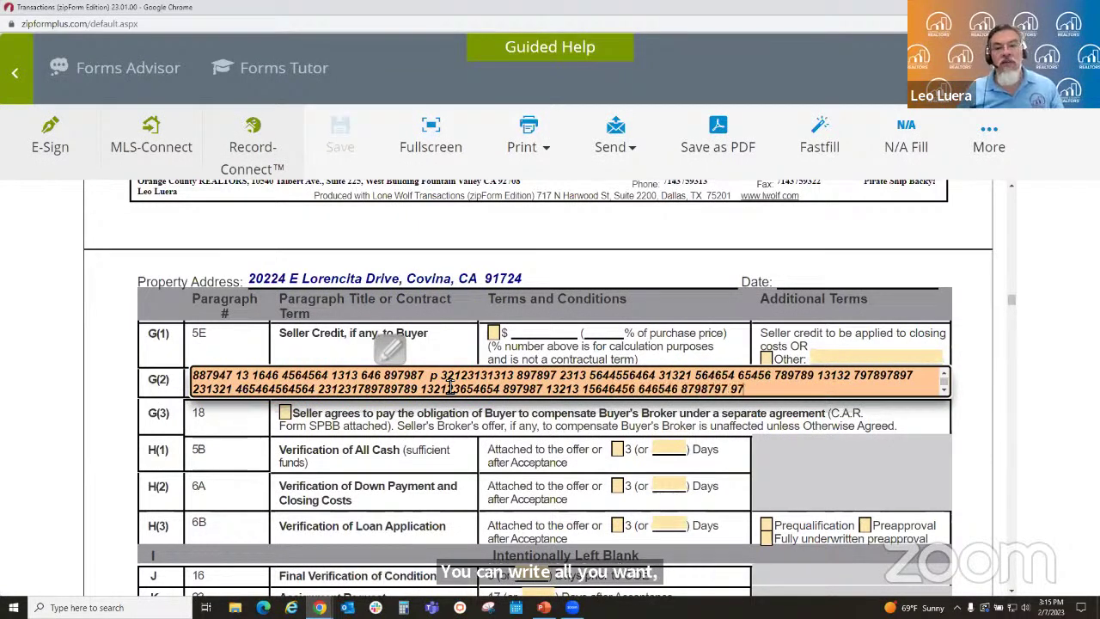
text(9 46464564651456 13)
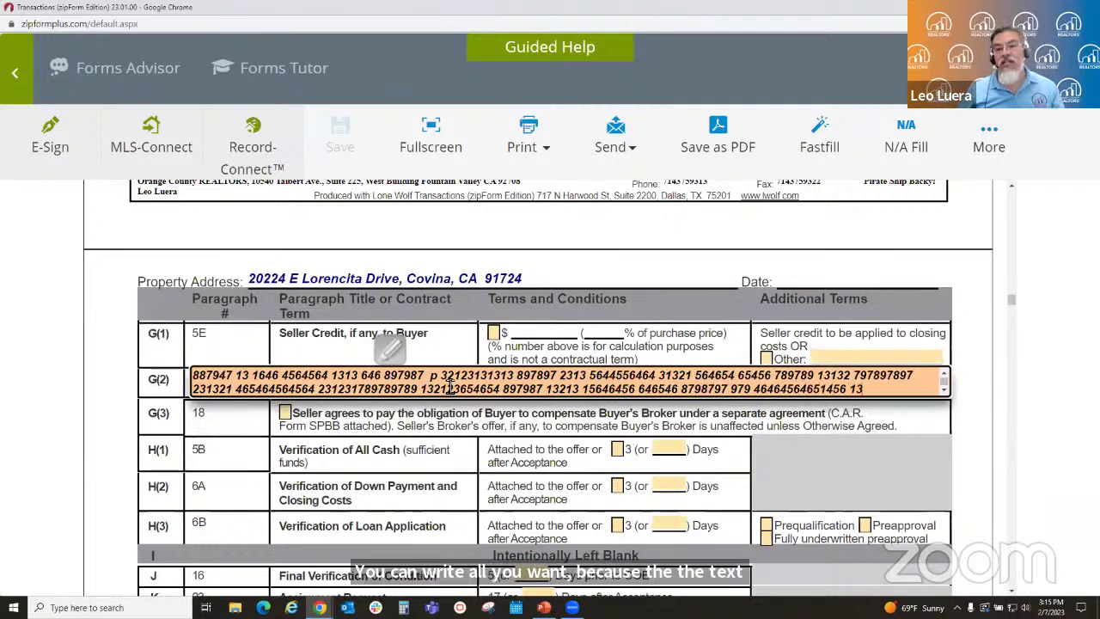
text(131313 65456 56464)
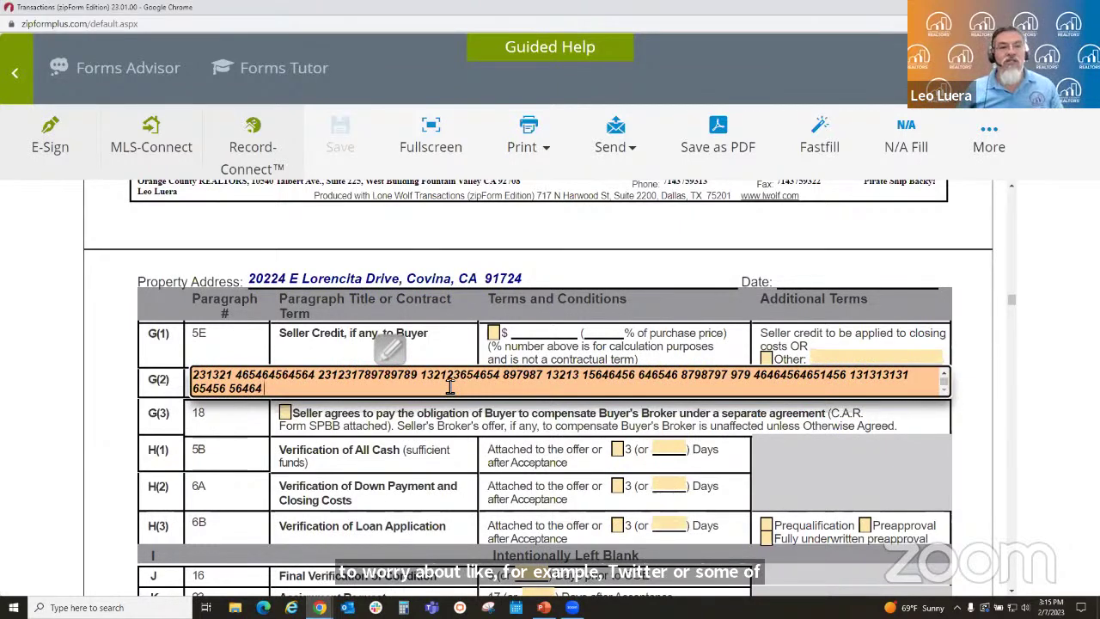
- Finish the G(2) sample text with END, then check its start and end
text(564564564646 56564564654 798)
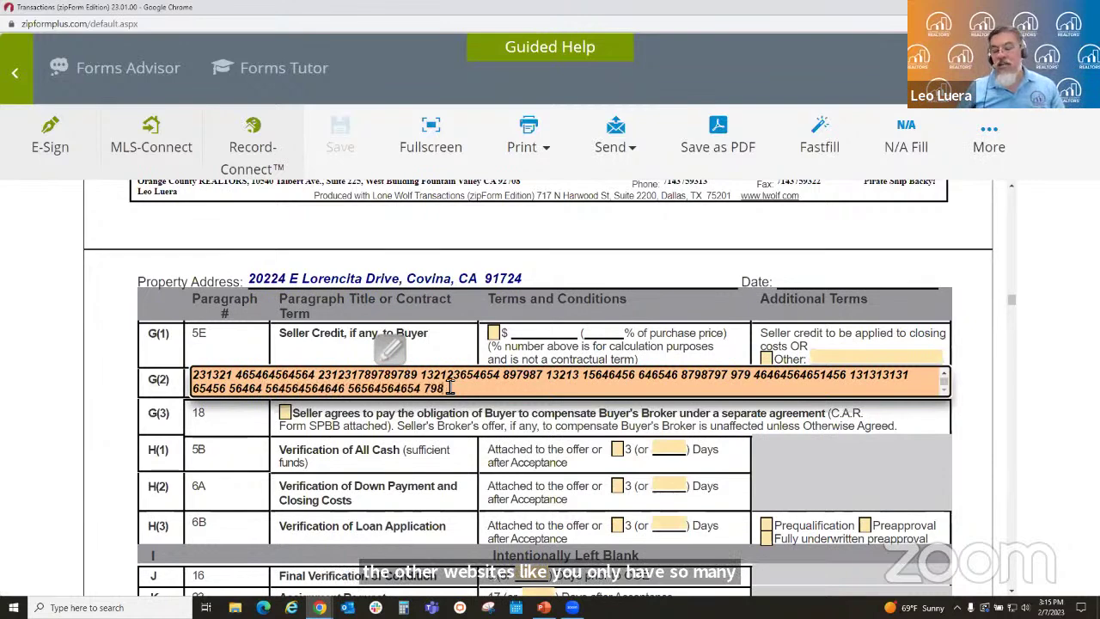
text(79798 78975656564)
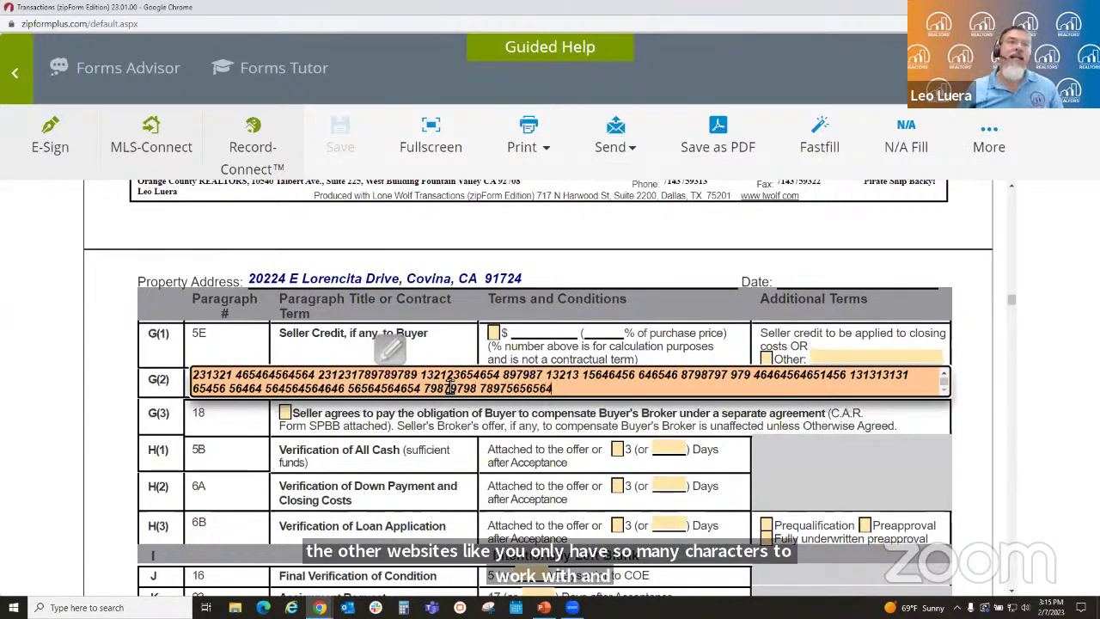
text( 564564 798798 7131)
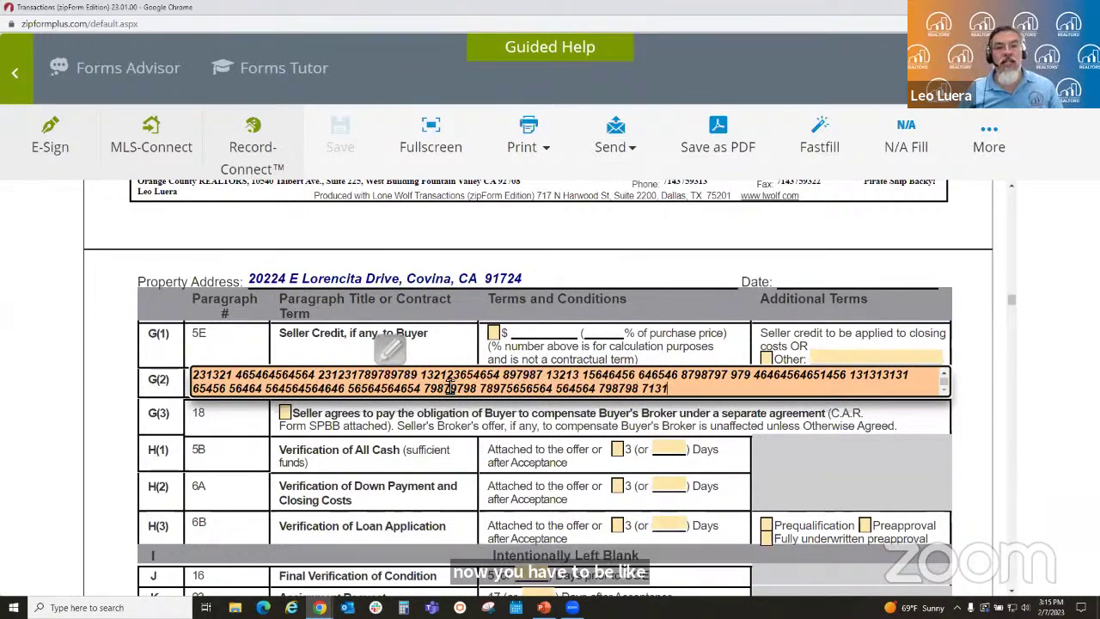
text(31 6464 897789)
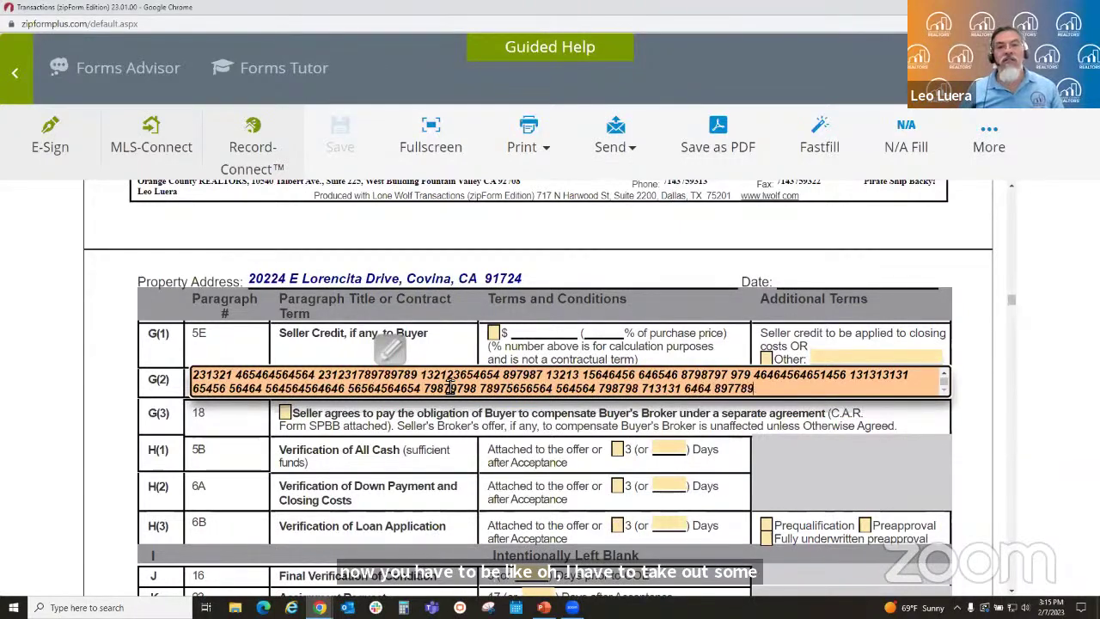
text(79 32131 6456465)
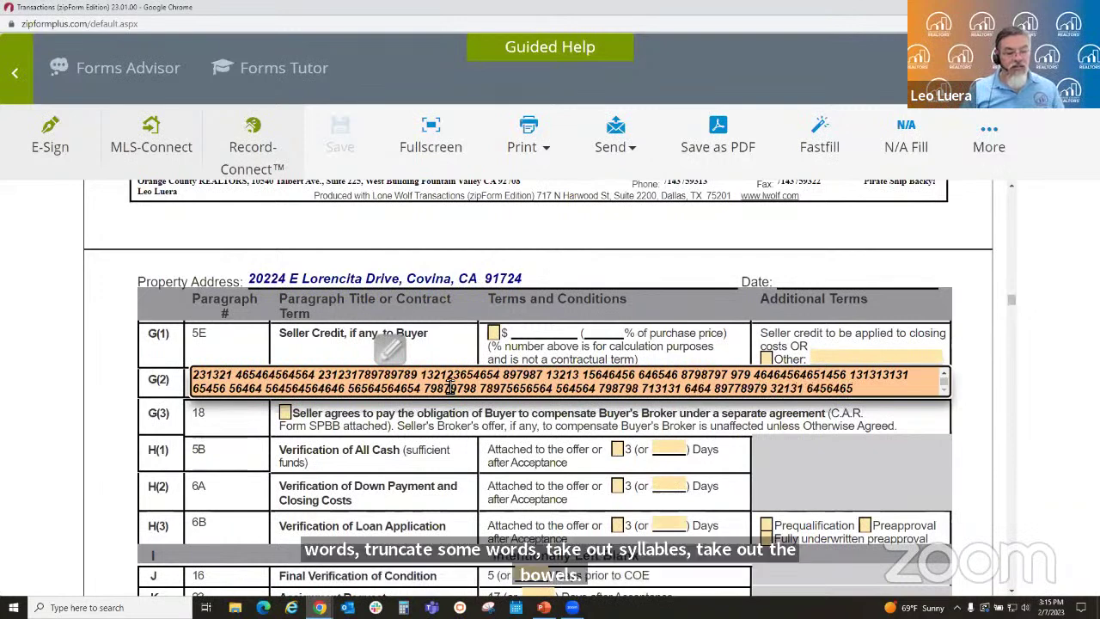
text( END)
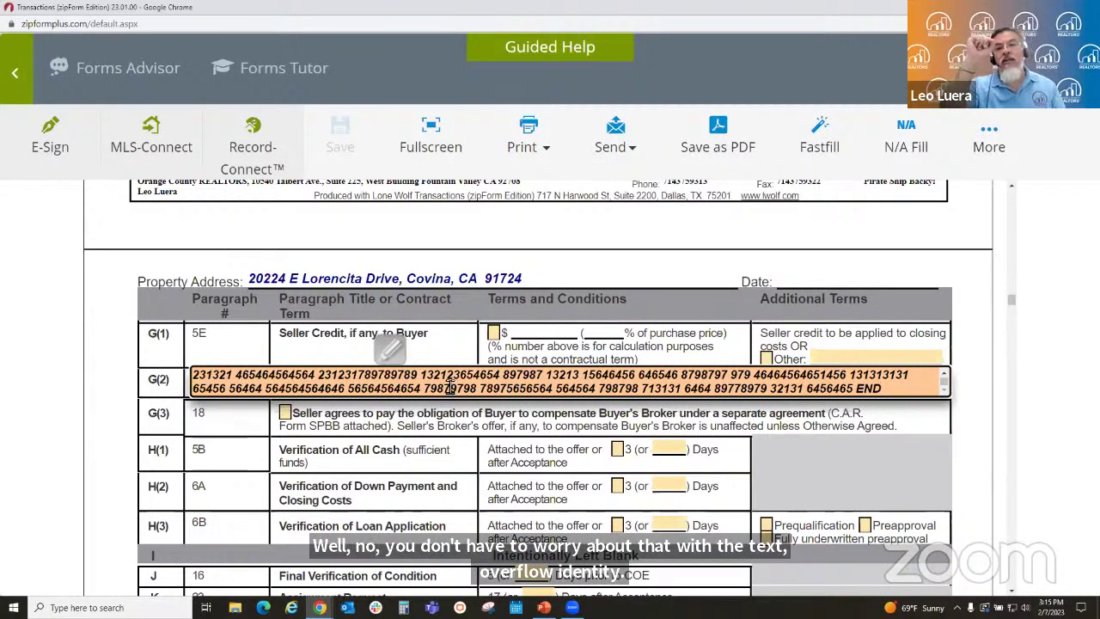
key(Up)
key(Up)
key(Up)
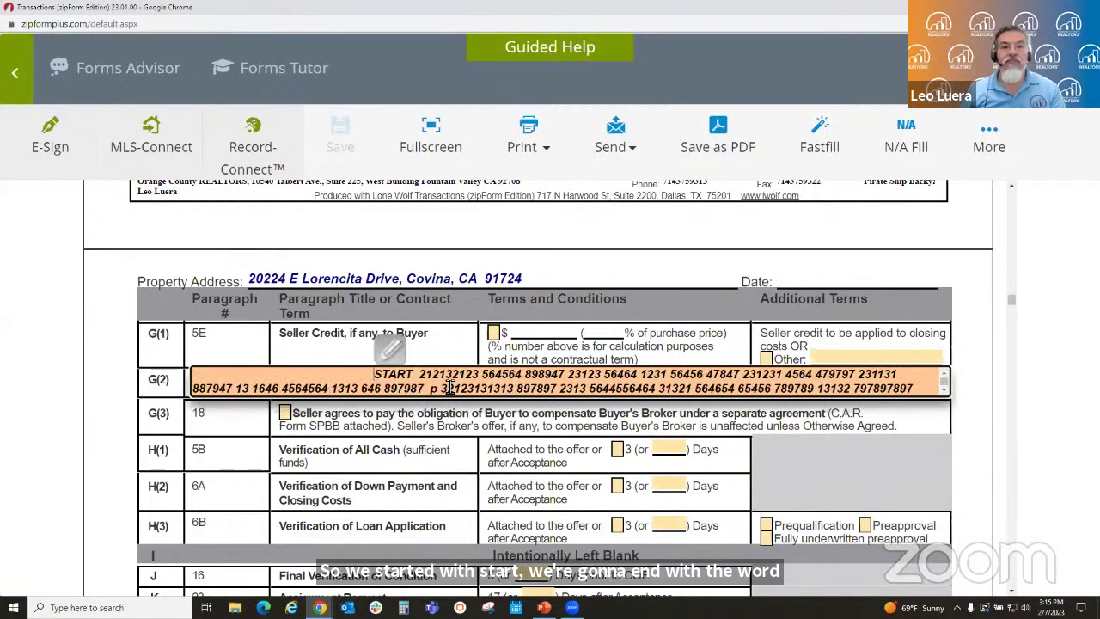
key(ctrl+End)
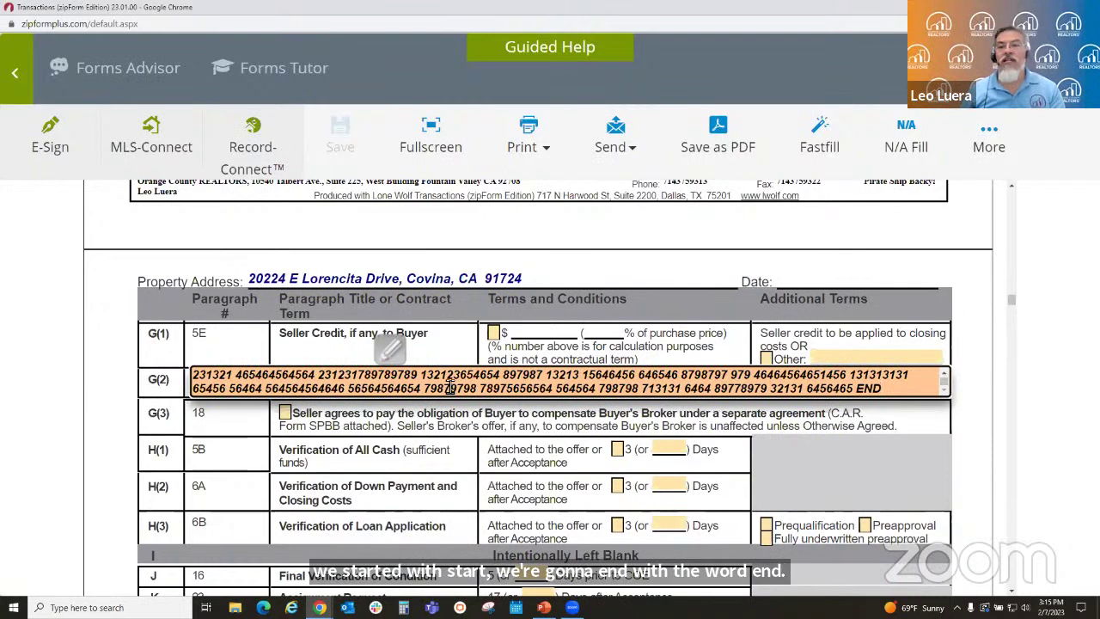
- Commit the G(2) entry and expand the toolbar to show the extra transaction commands
click(478, 448)
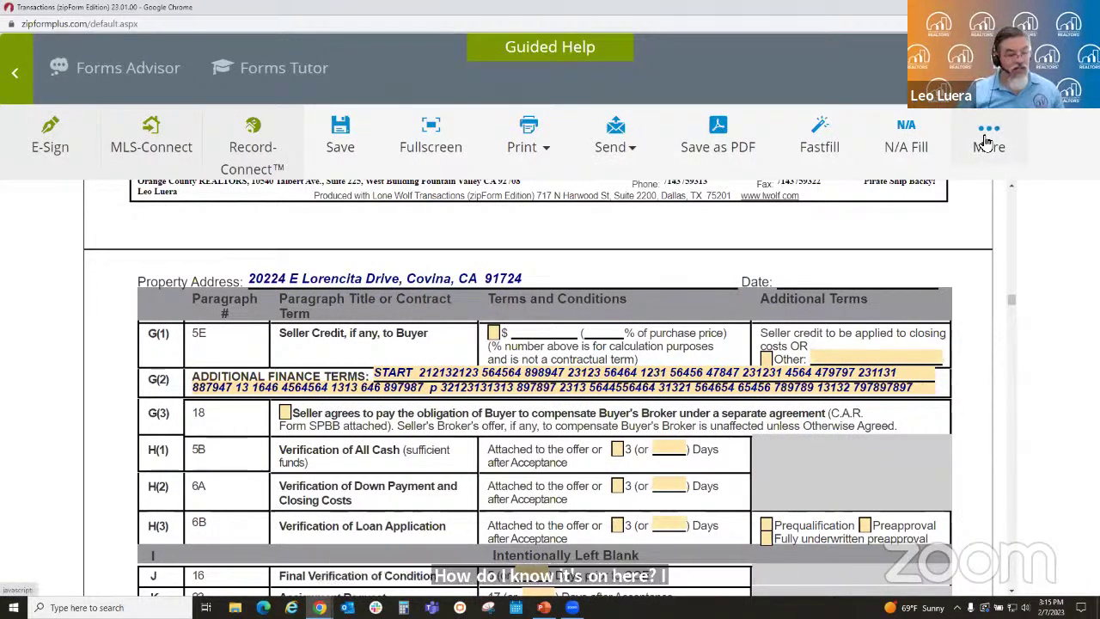
click(988, 138)
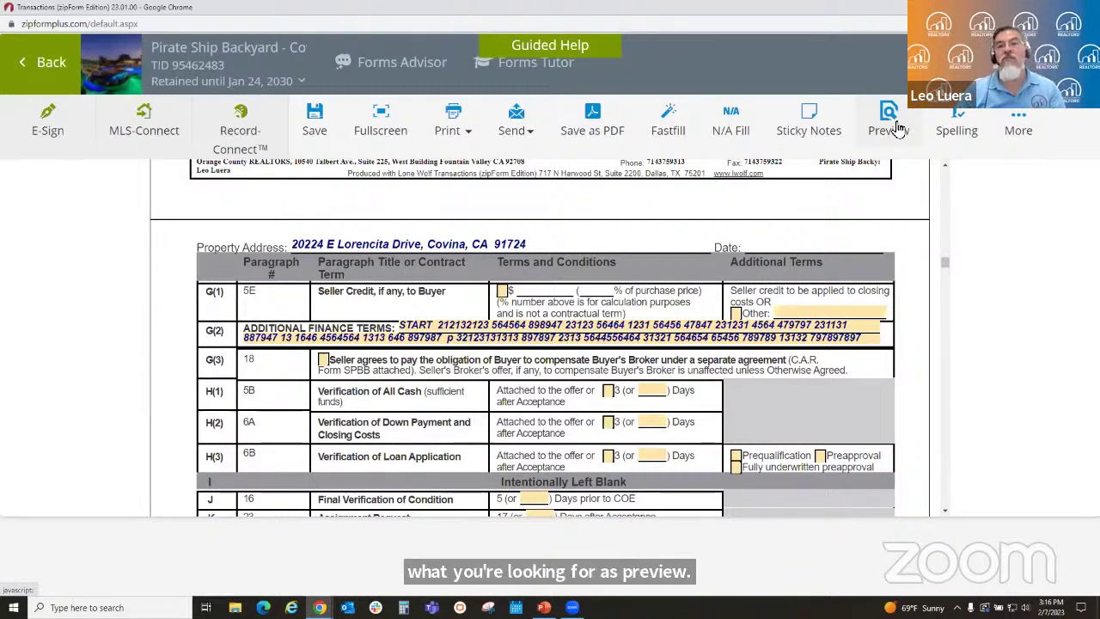
- Save and preview the RPA, confirming G(2) on page 8 now refers to the TOA paragraph 1
click(897, 127)
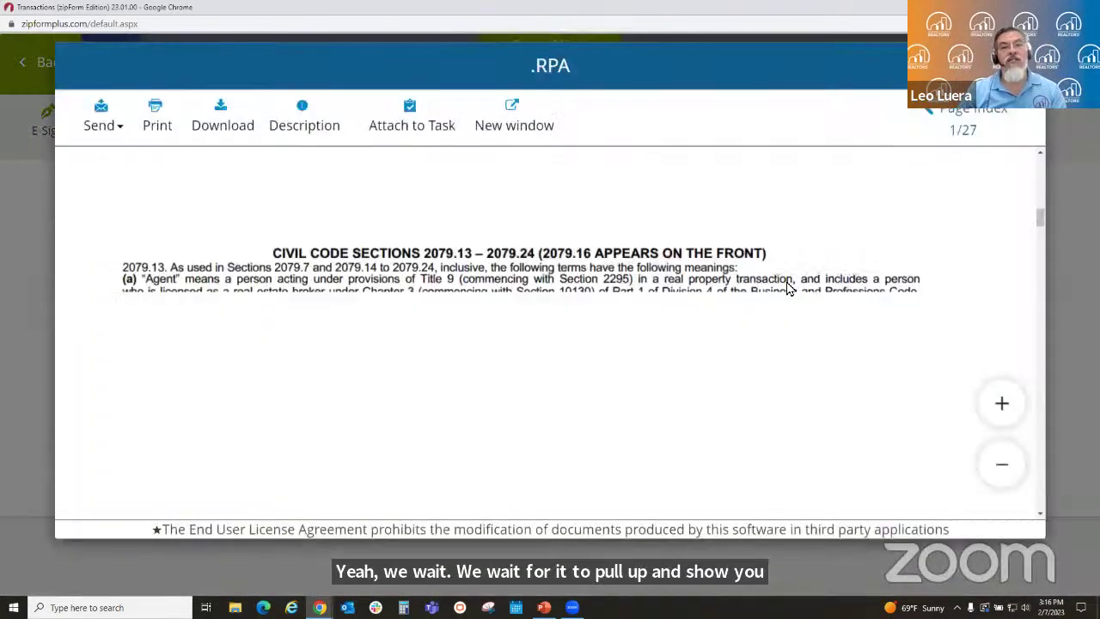
scroll(726, 314, down, 10)
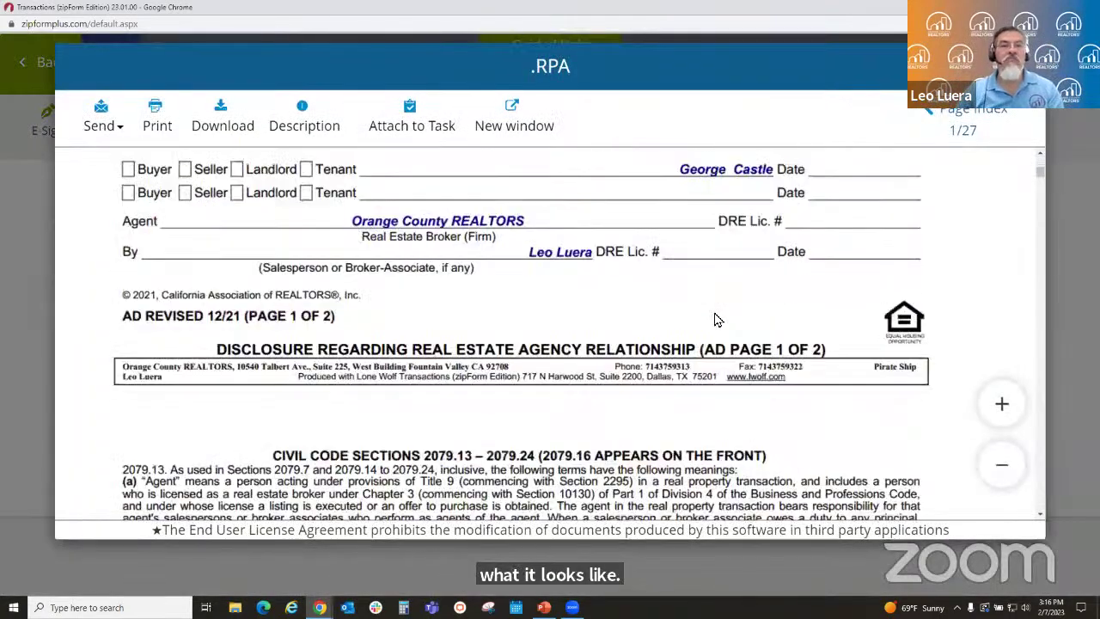
scroll(713, 321, down, 5)
scroll(700, 335, down, 10)
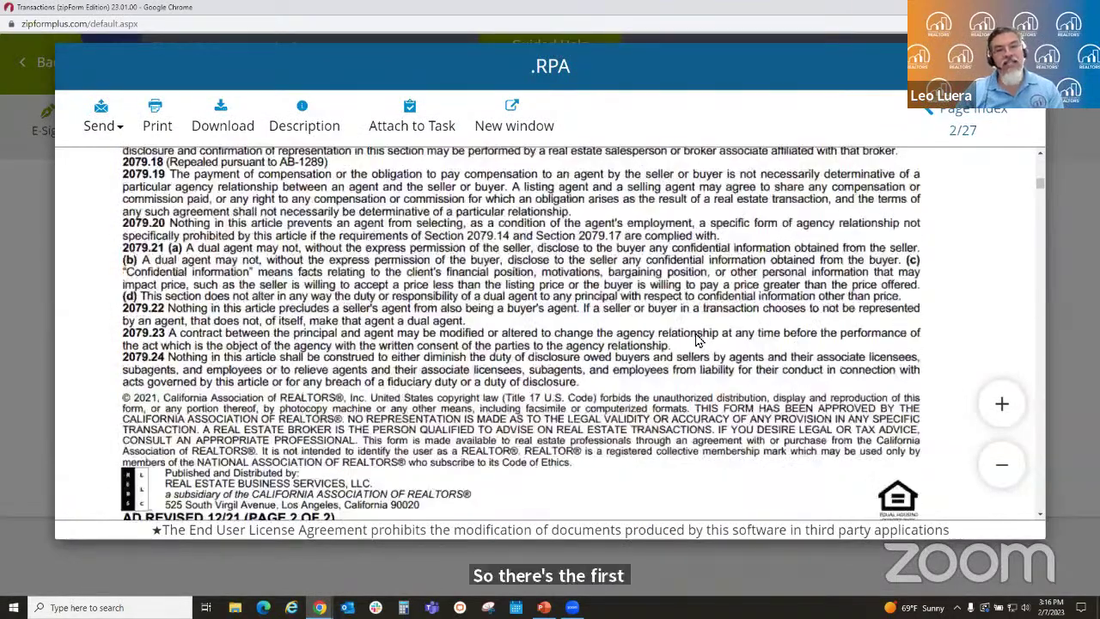
scroll(697, 341, down, 15)
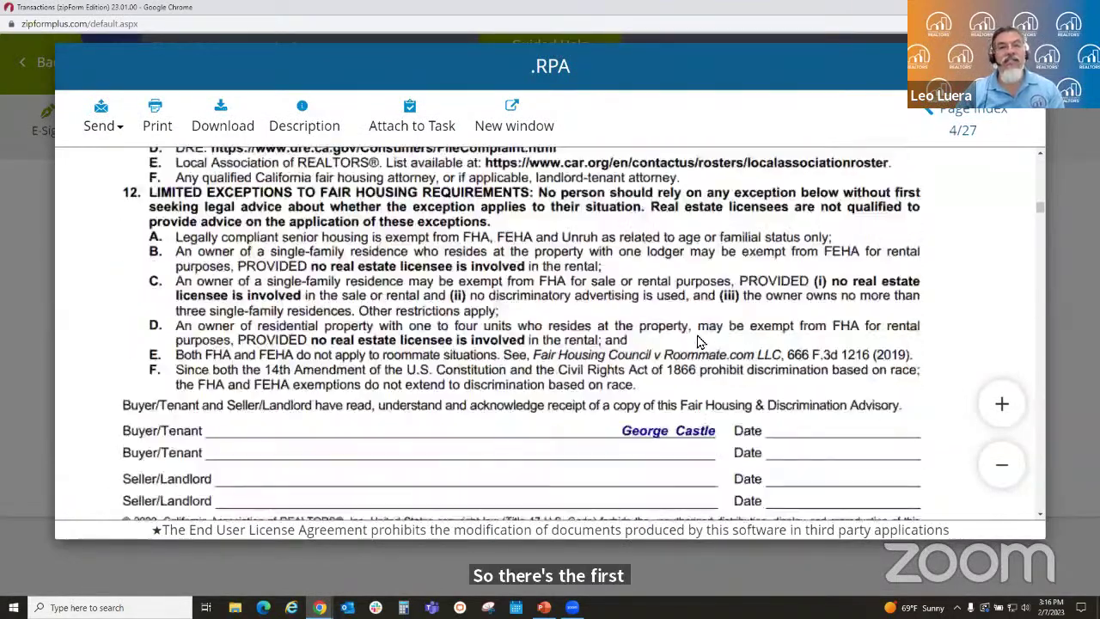
scroll(697, 341, down, 20)
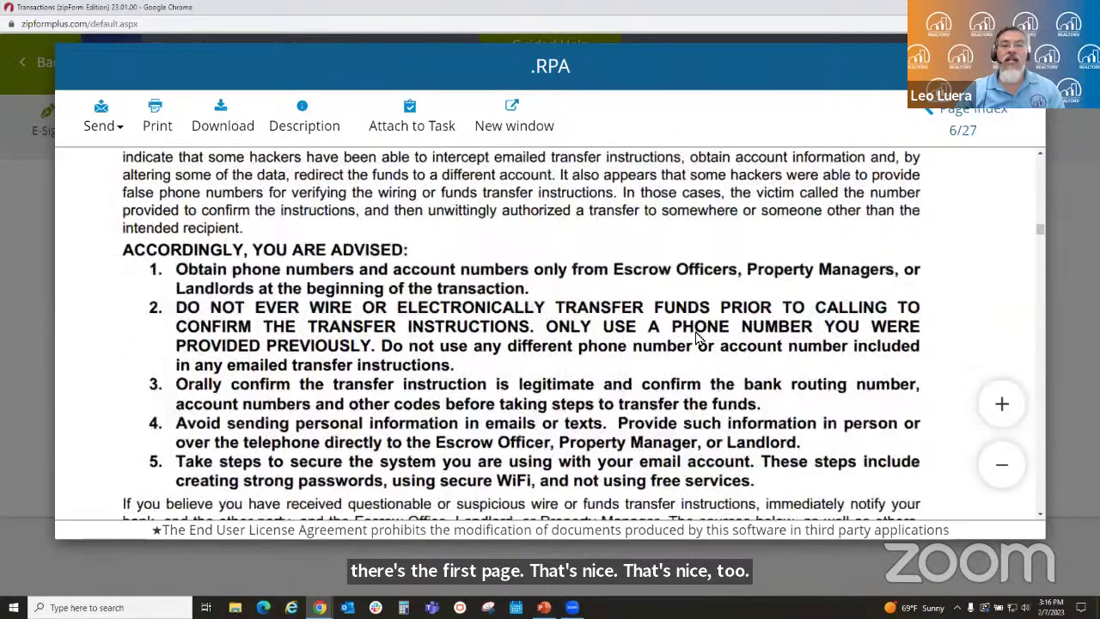
scroll(697, 338, down, 20)
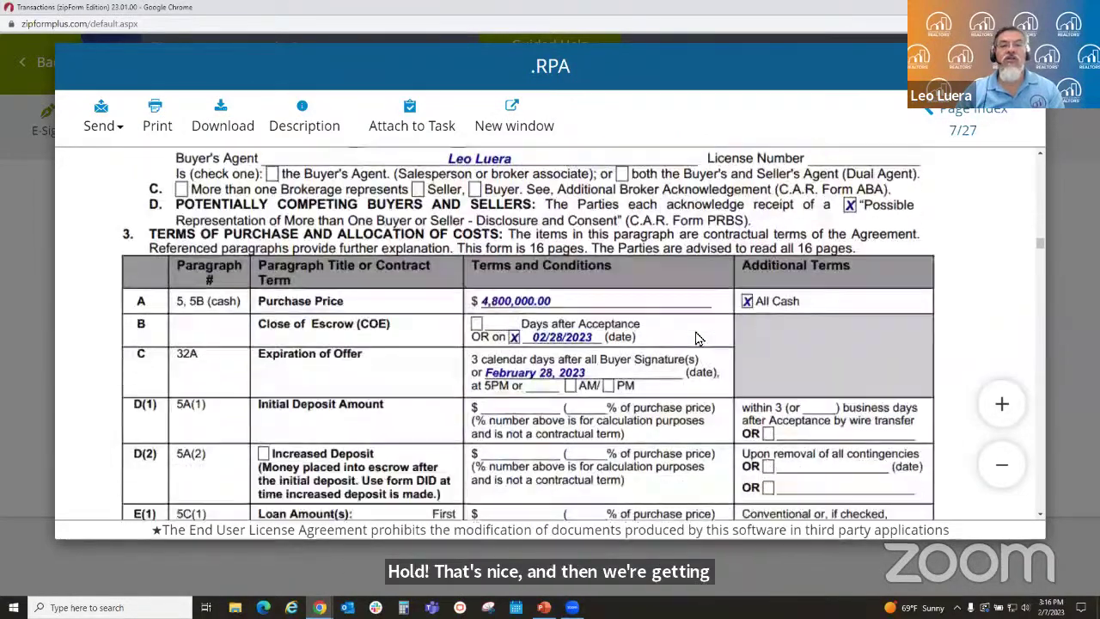
scroll(697, 339, down, 20)
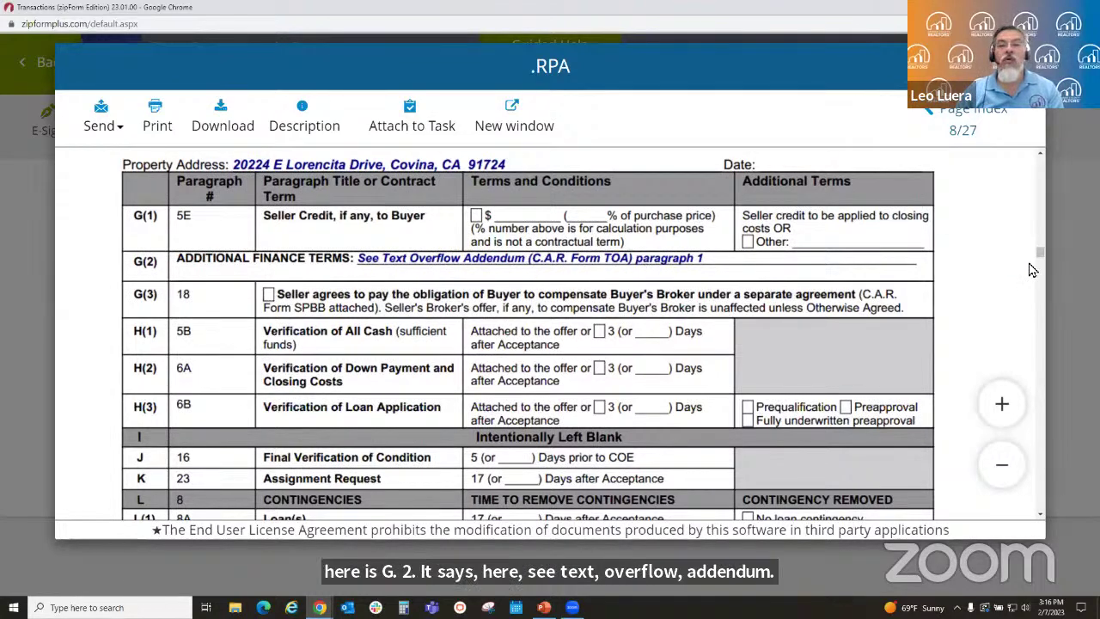
- Find Text Overflow Addendum No. 1 on page 27, showing the full G(2) text
scroll(1042, 258, up, 1)
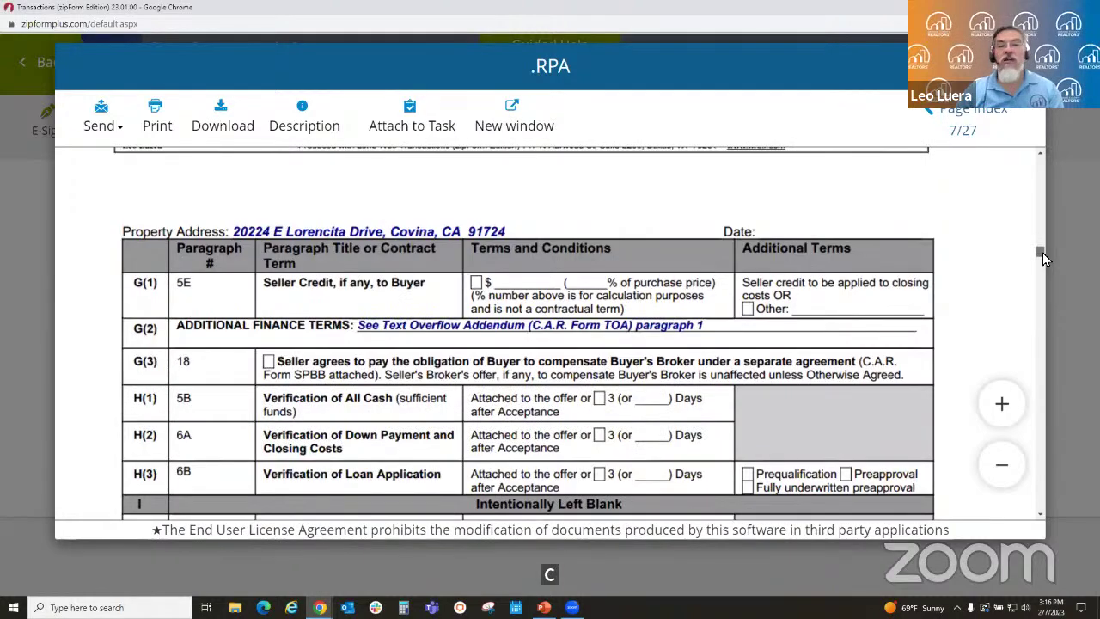
drag(1042, 258, 1026, 533)
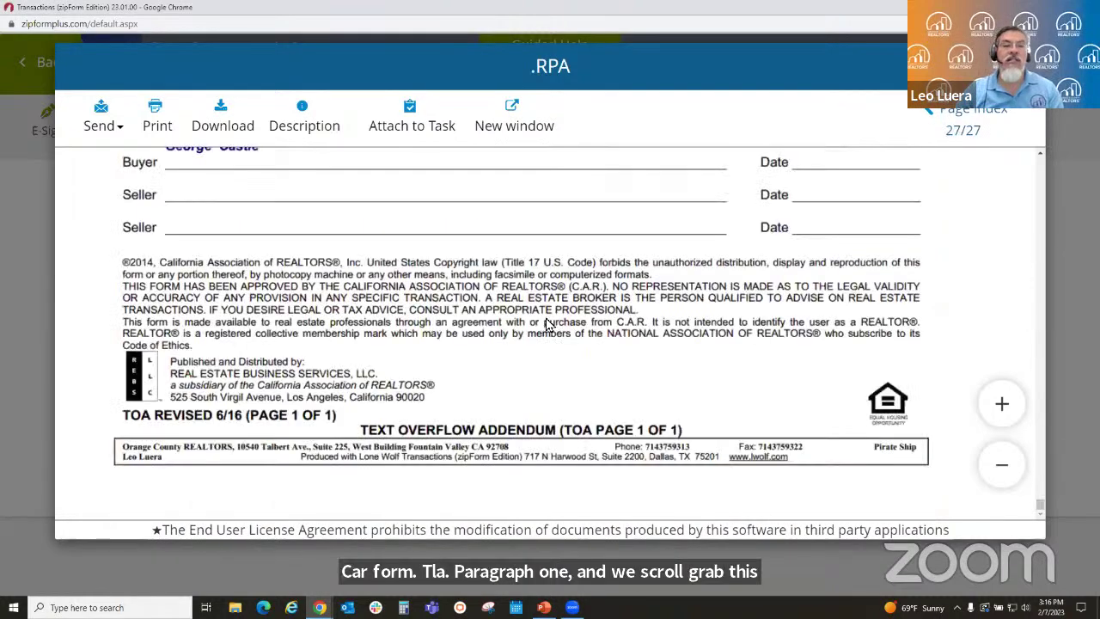
scroll(545, 324, up, 10)
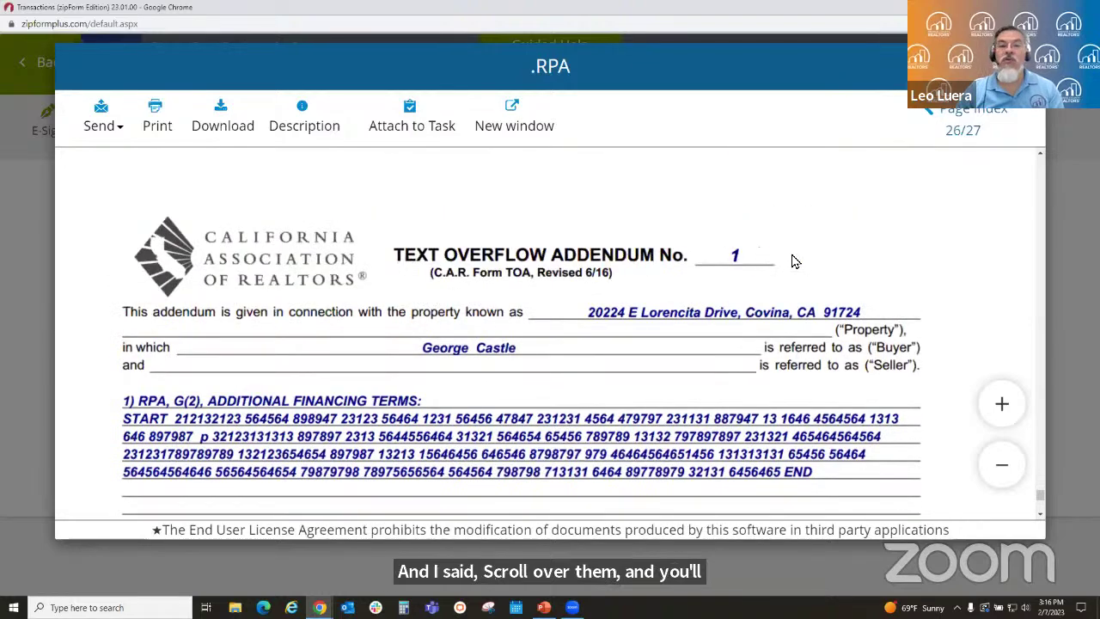
scroll(795, 261, down, 1)
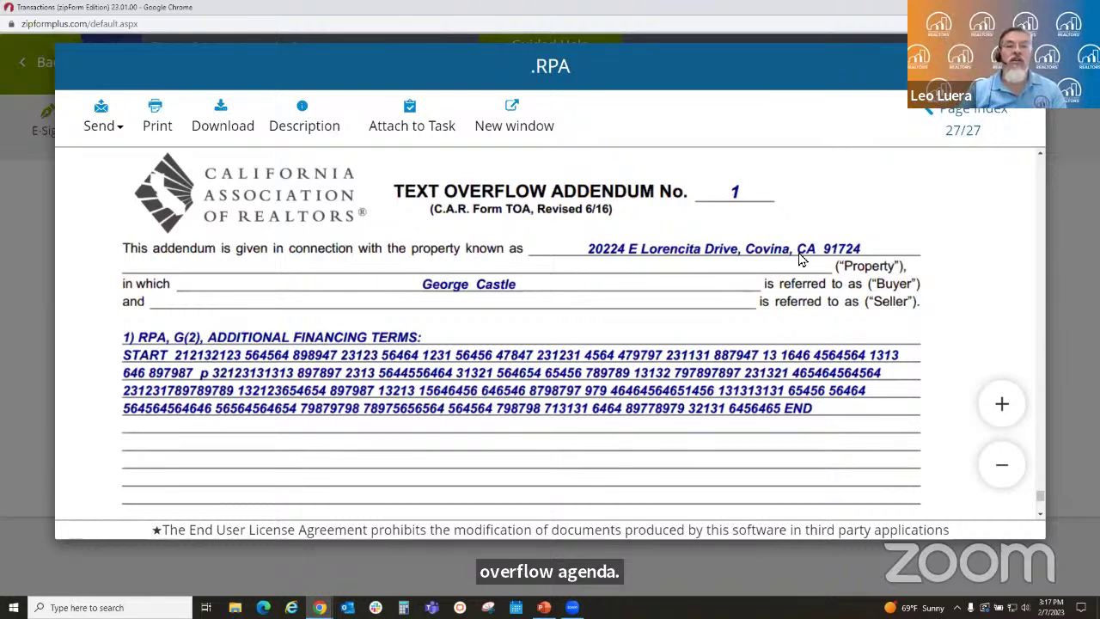
scroll(739, 286, down, 3)
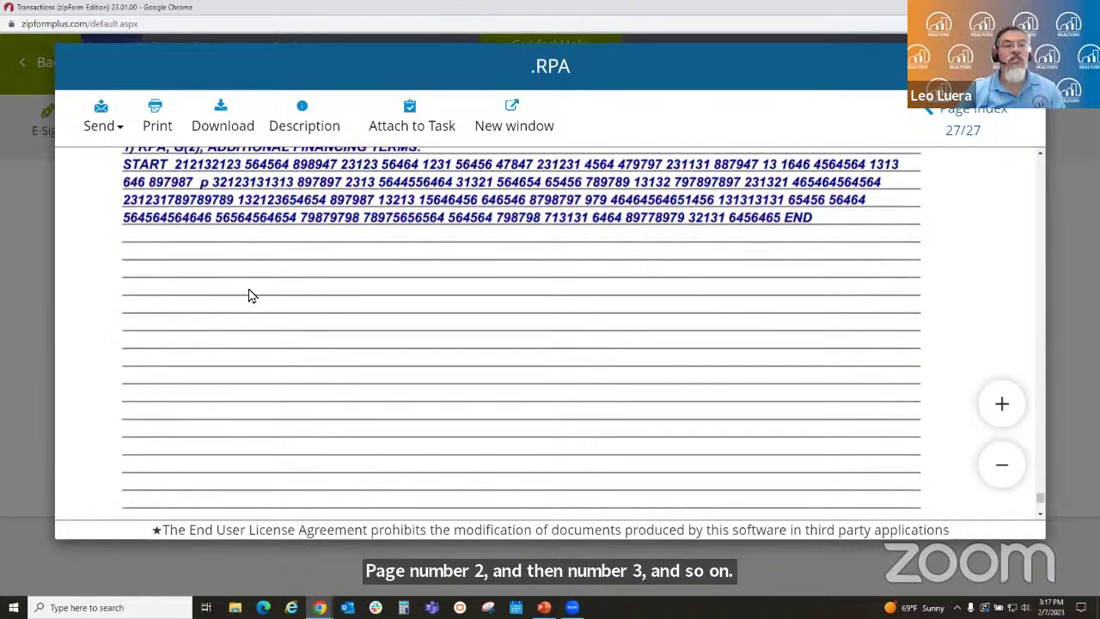
scroll(257, 296, up, 1)
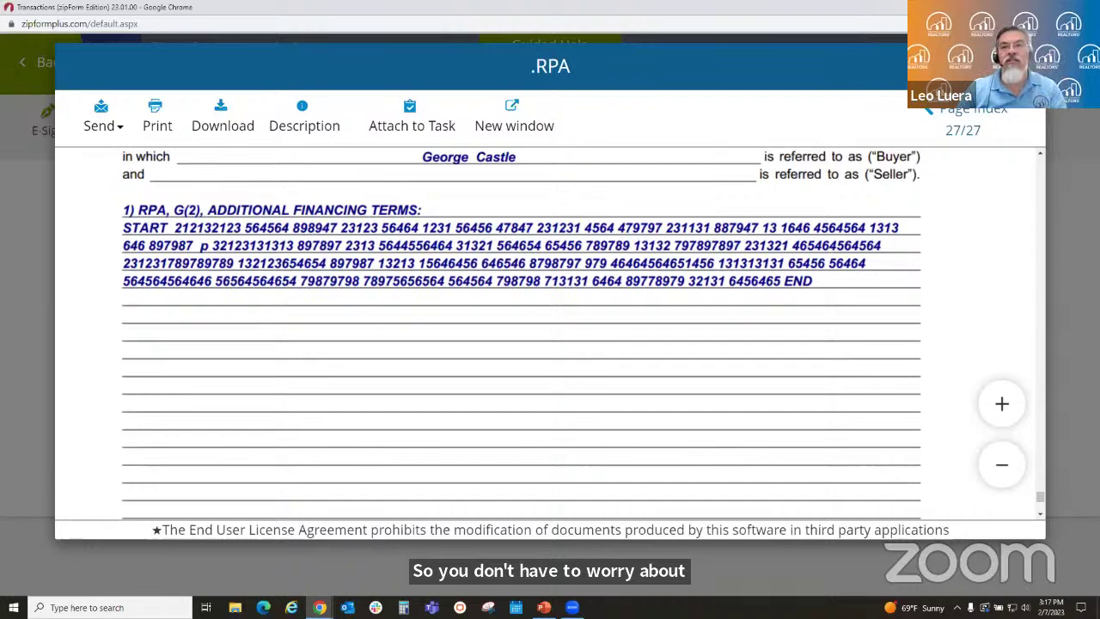
- Close the preview, scroll the form through sections L to Q, then return to the PowerPoint deck
click(1023, 67)
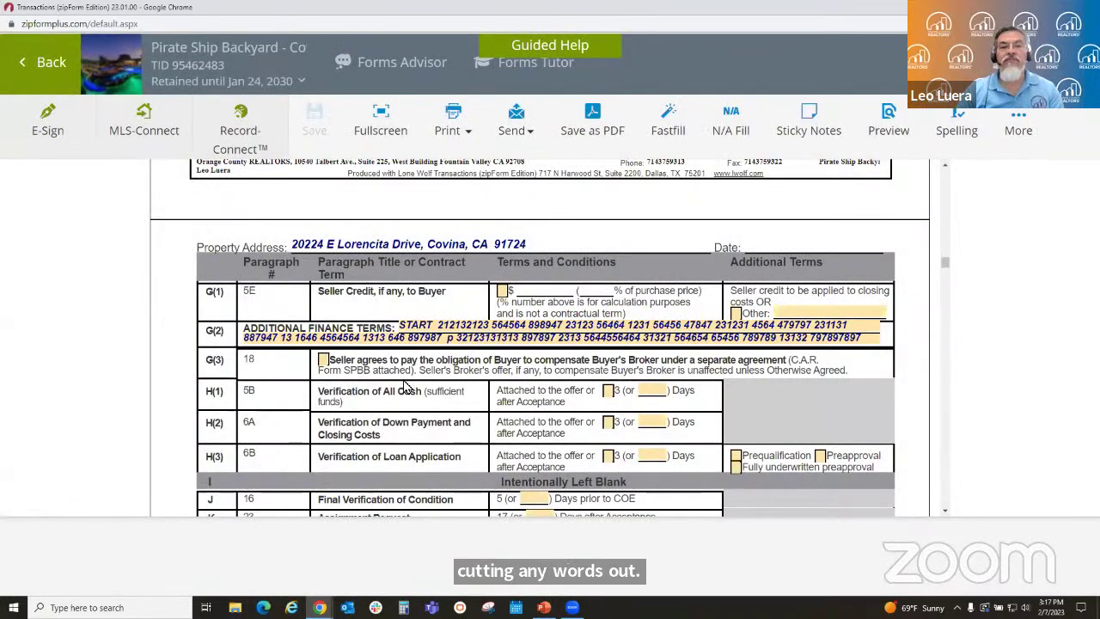
scroll(409, 385, down, 2)
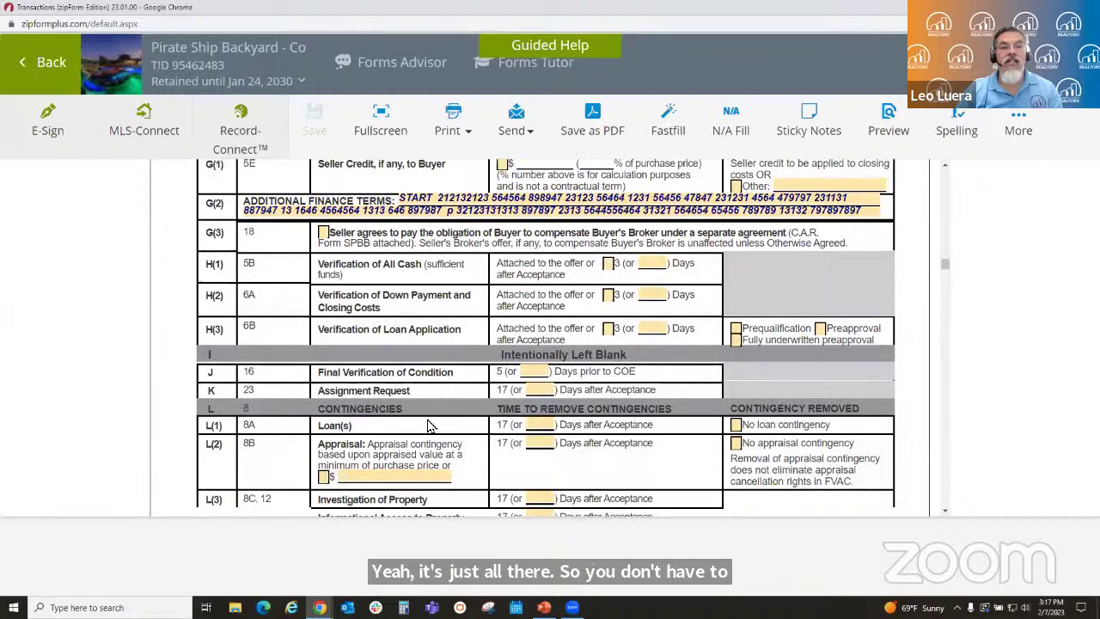
scroll(359, 458, down, 3)
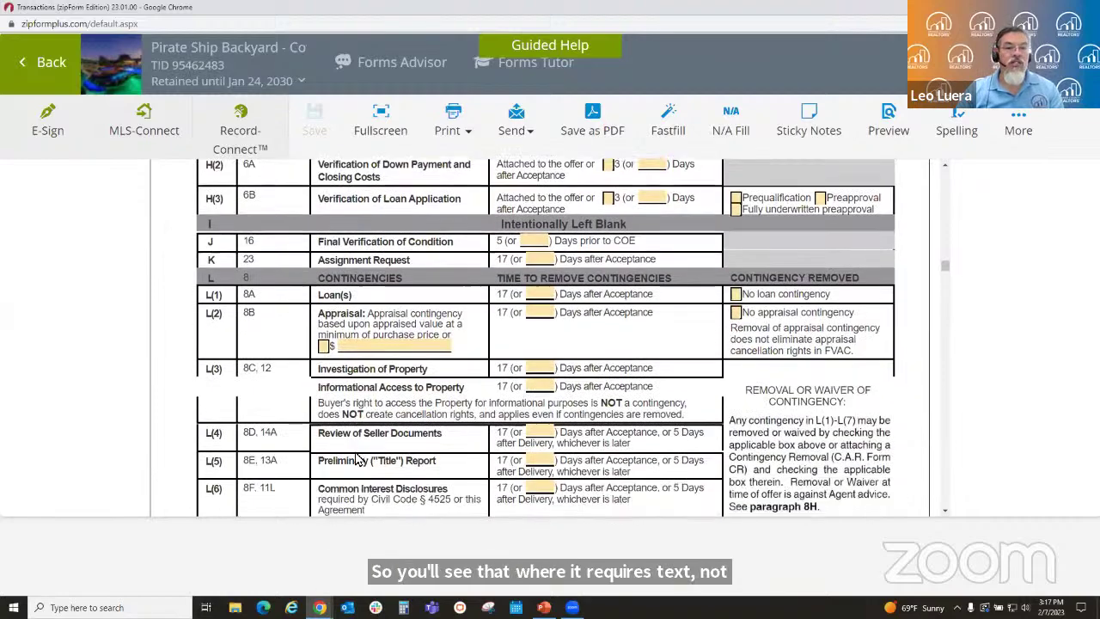
scroll(355, 453, down, 10)
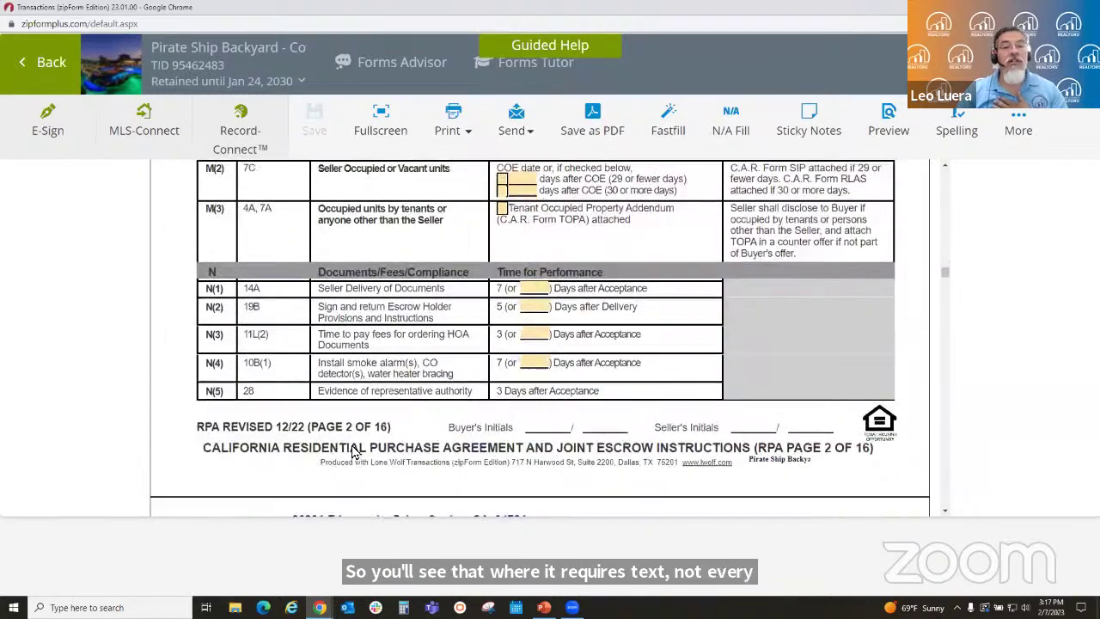
scroll(357, 448, down, 3)
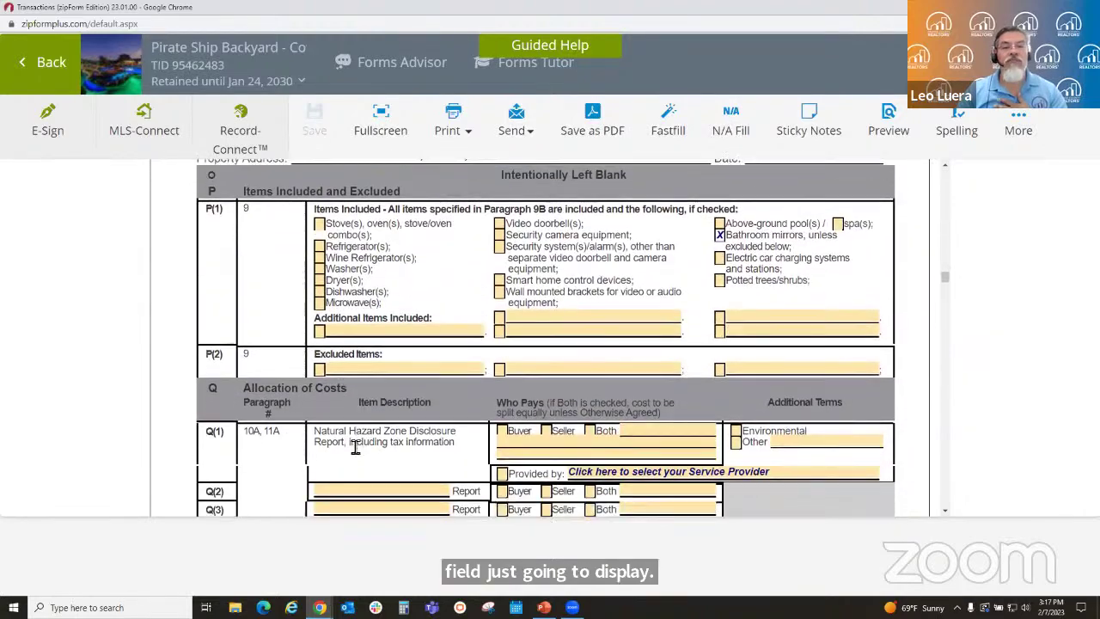
scroll(353, 444, down, 2)
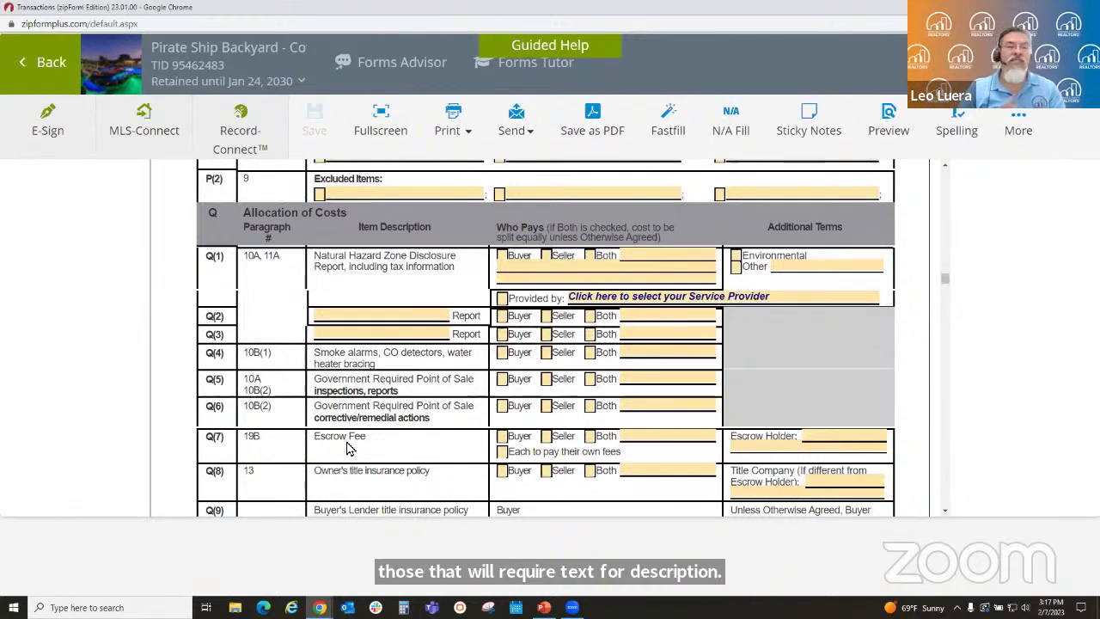
scroll(378, 413, down, 10)
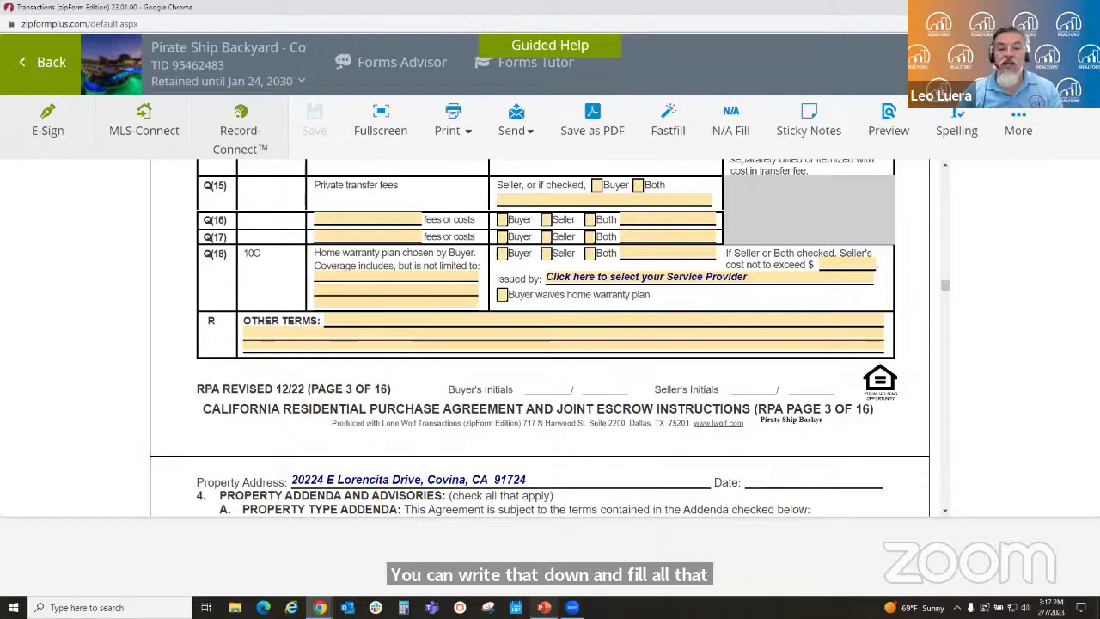
key(alt+Tab)
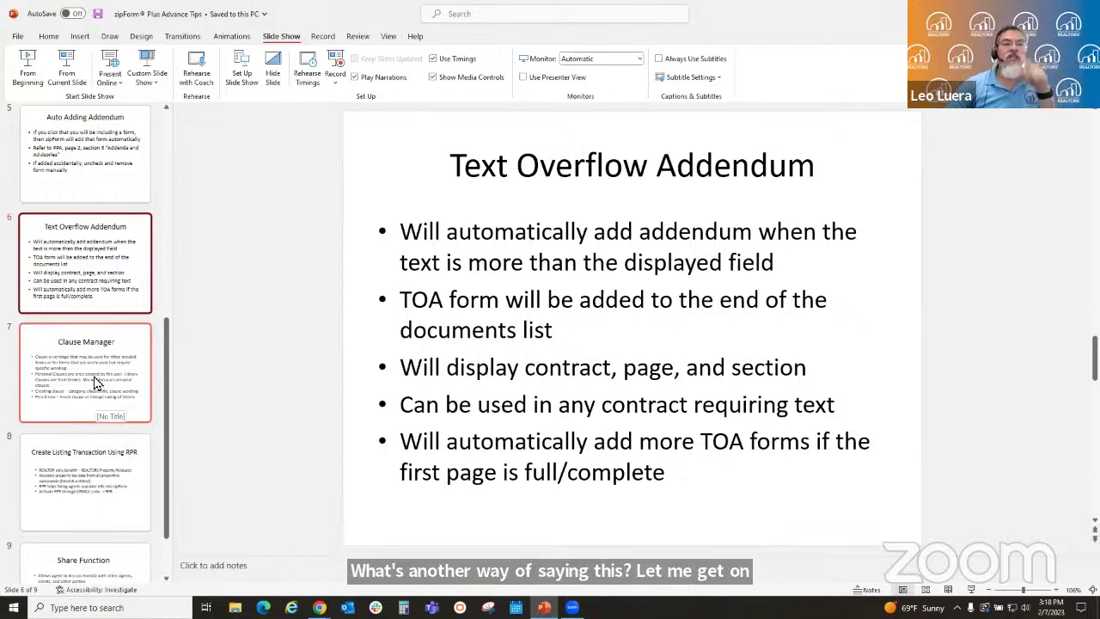
- Go to slide 7, Clause Manager, in the PowerPoint deck
click(96, 383)
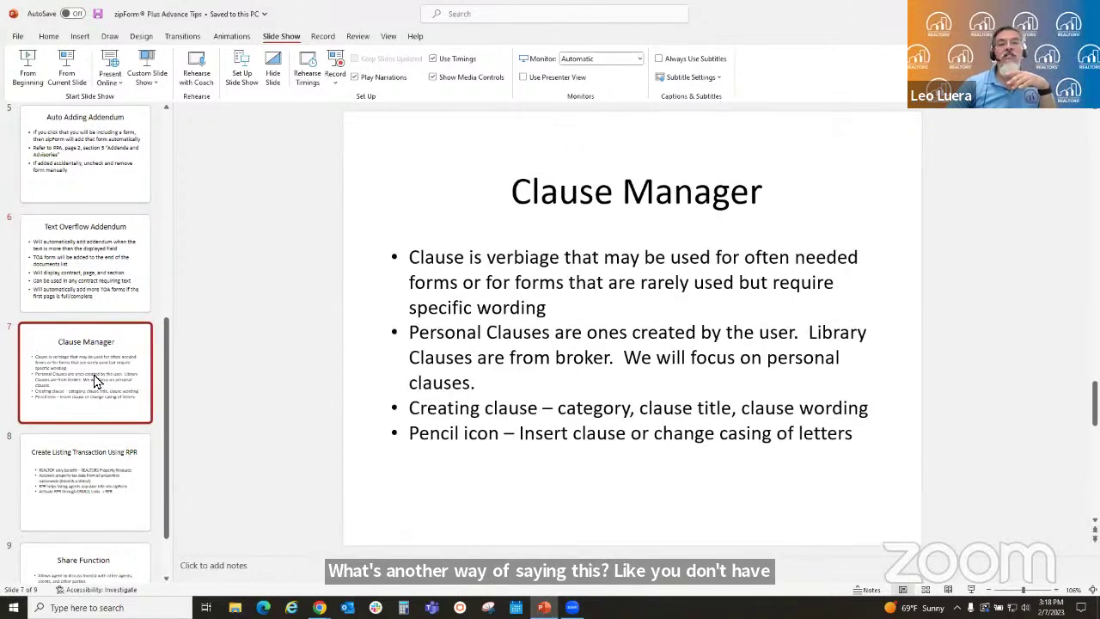
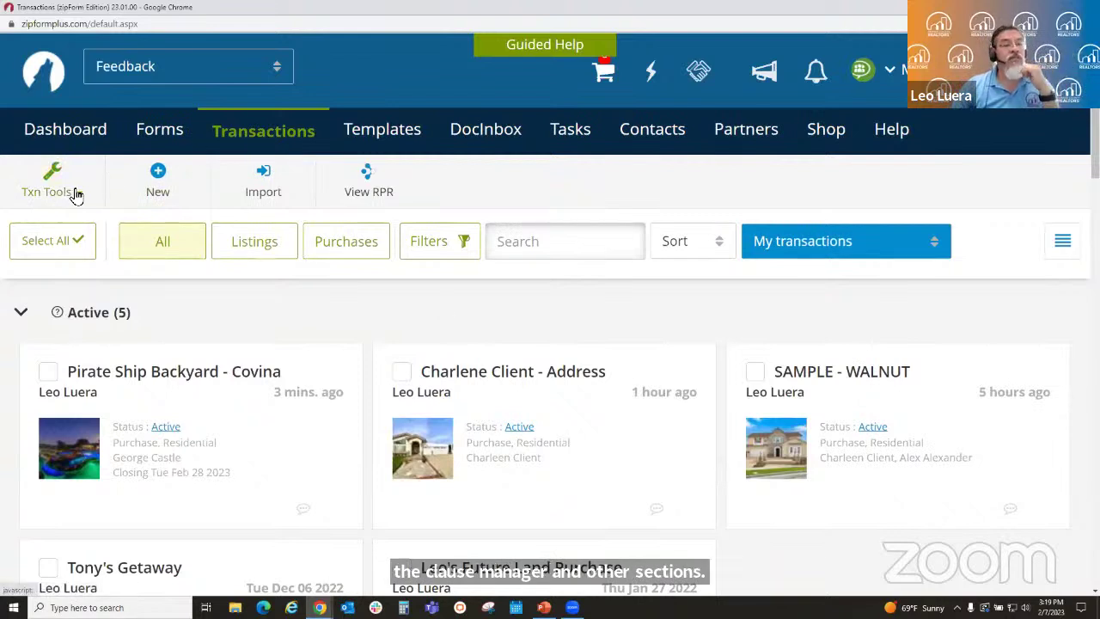
- Open Clause Manager from Txn Tools and start a new clause on the empty Personal Clauses tab
click(76, 195)
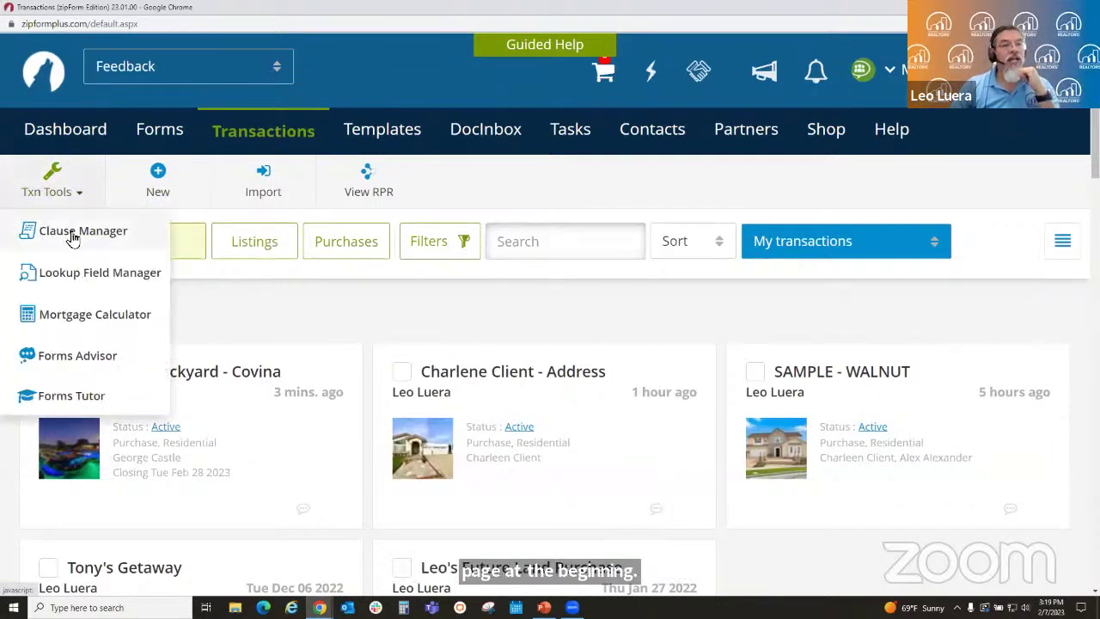
click(73, 234)
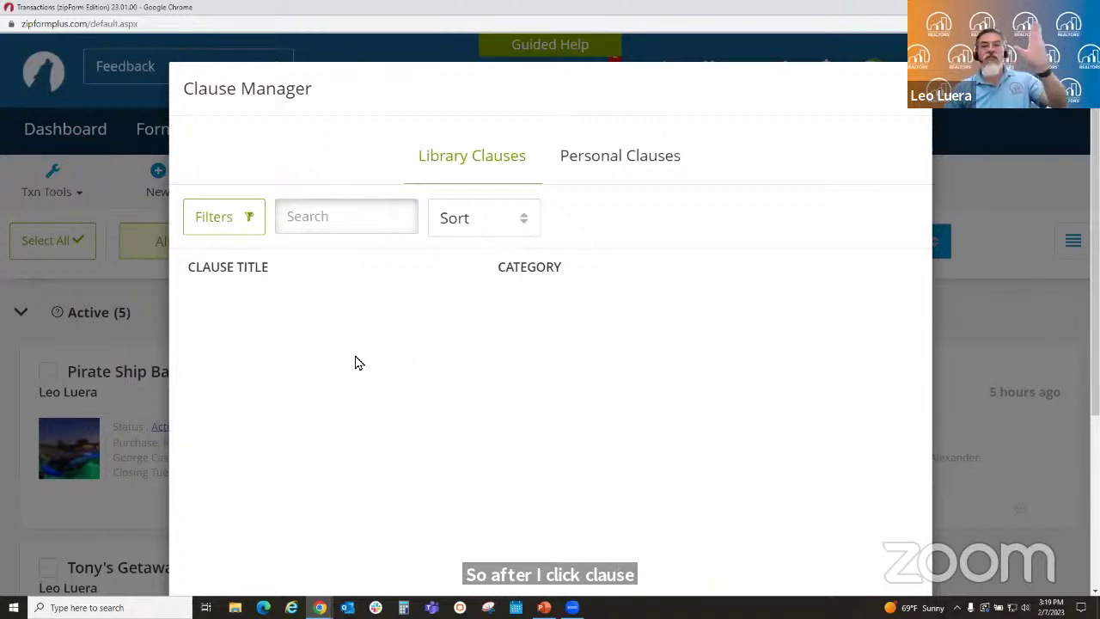
click(585, 161)
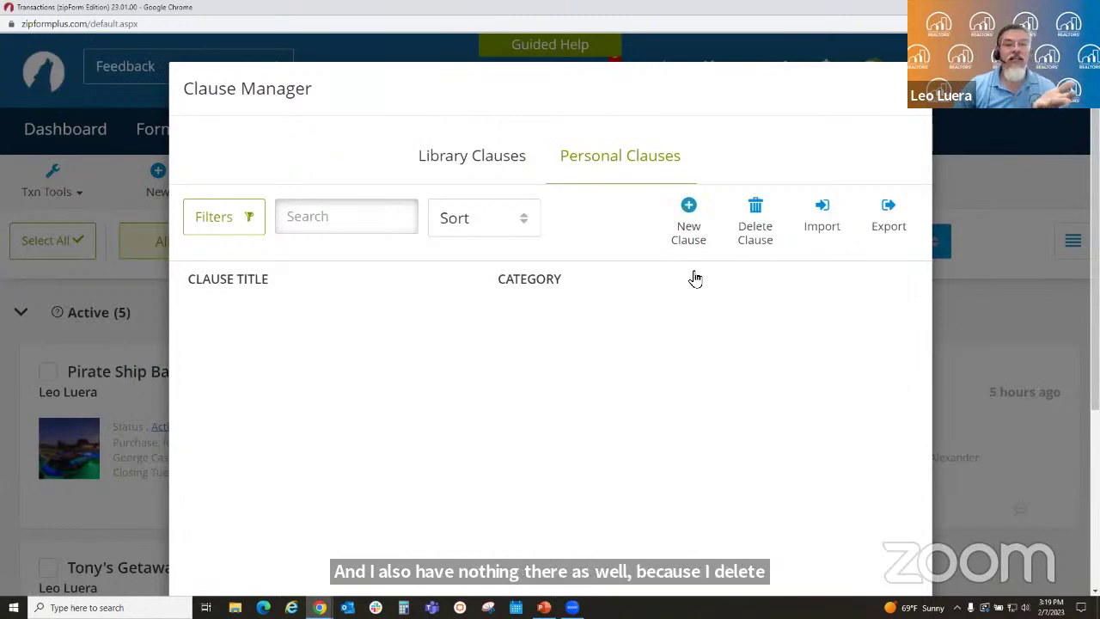
click(689, 217)
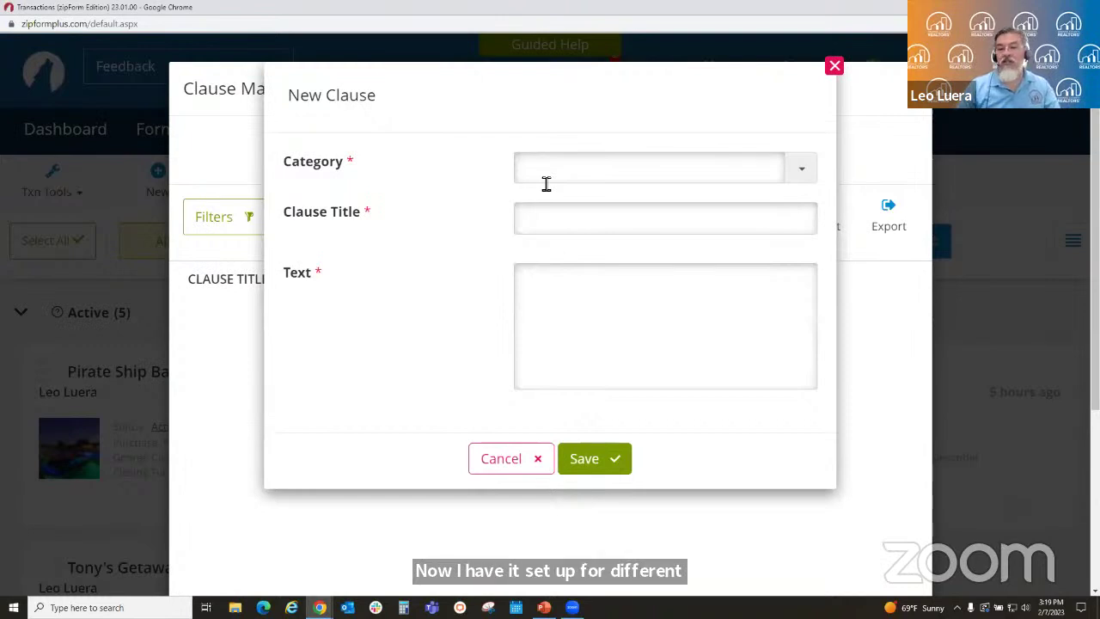
- Save a Buyer clause 'Responsibility of buyer at close of escrow' about bringing chocolate chip cookies
click(550, 176)
text(Buyer)
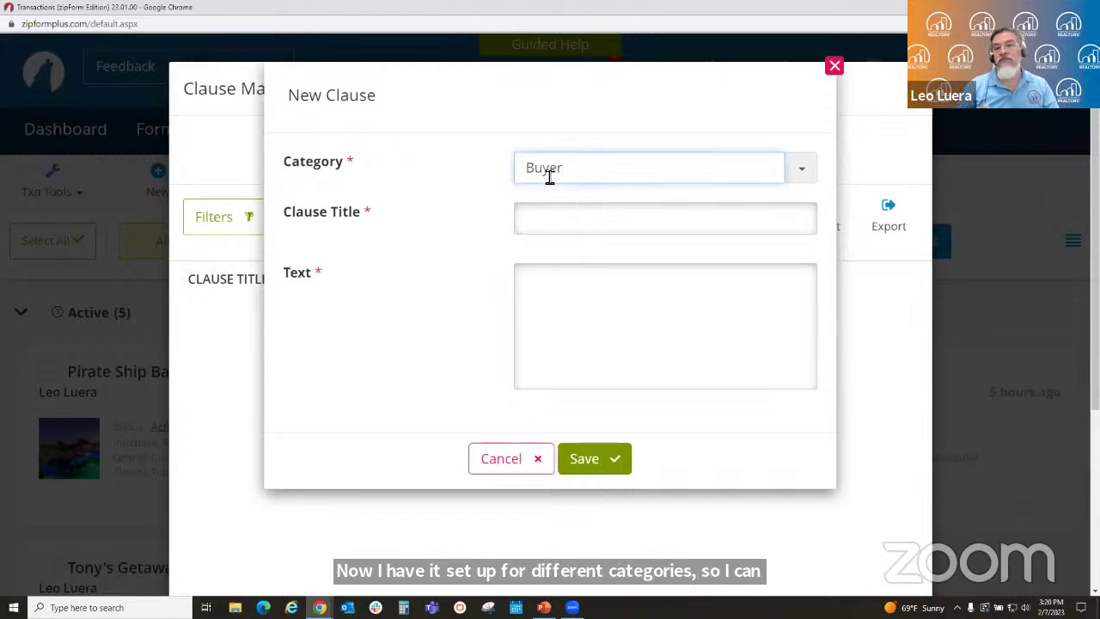
key(Tab)
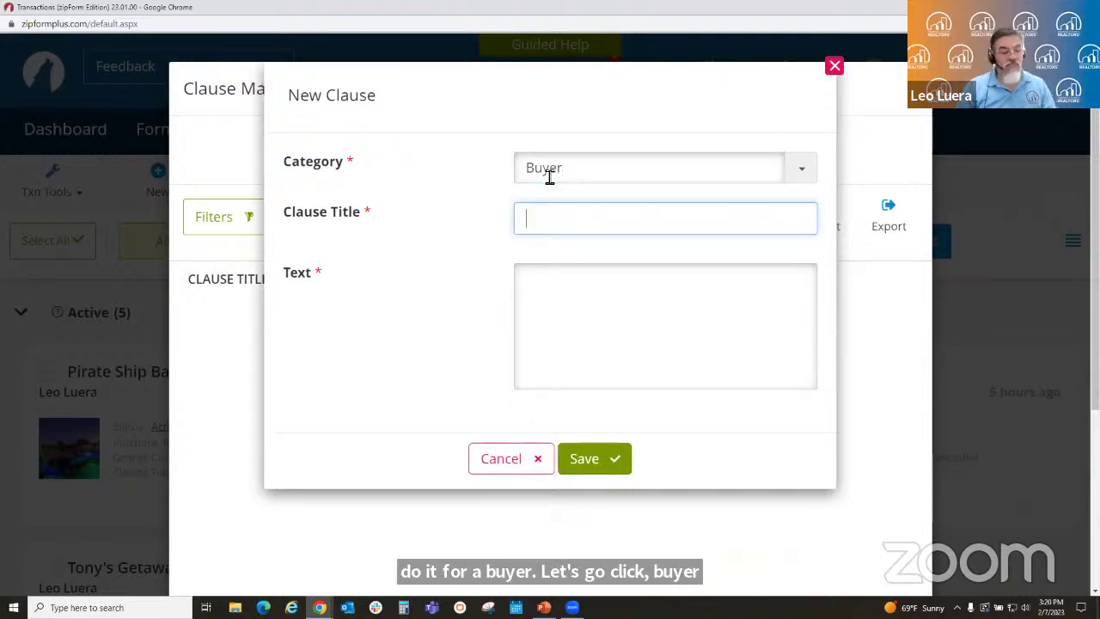
text(Respon)
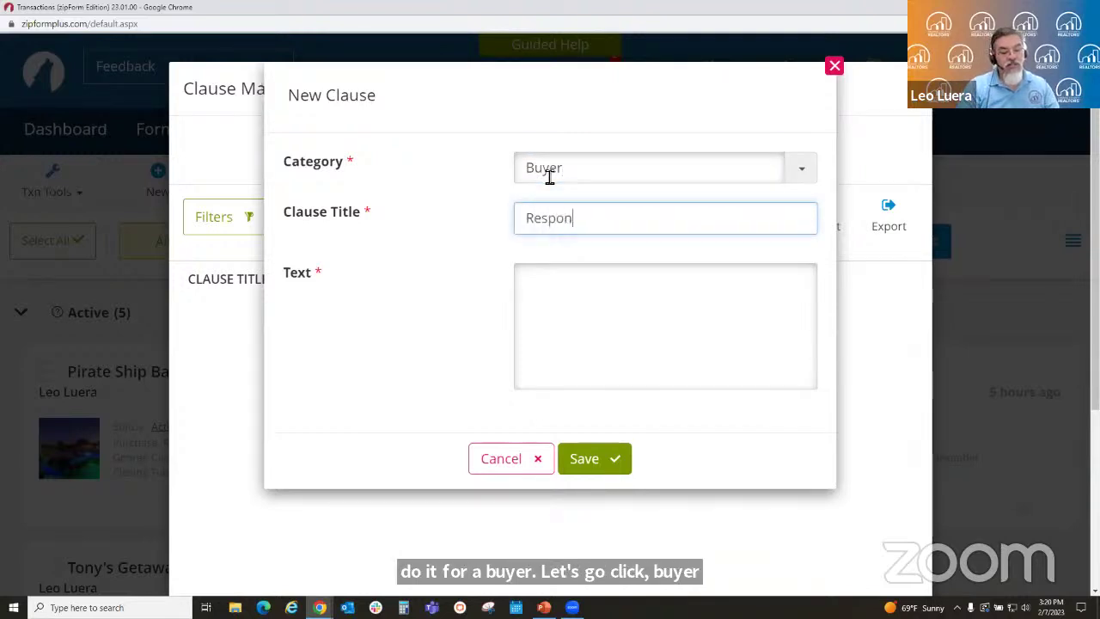
text(sibility of buyer at close of escrow)
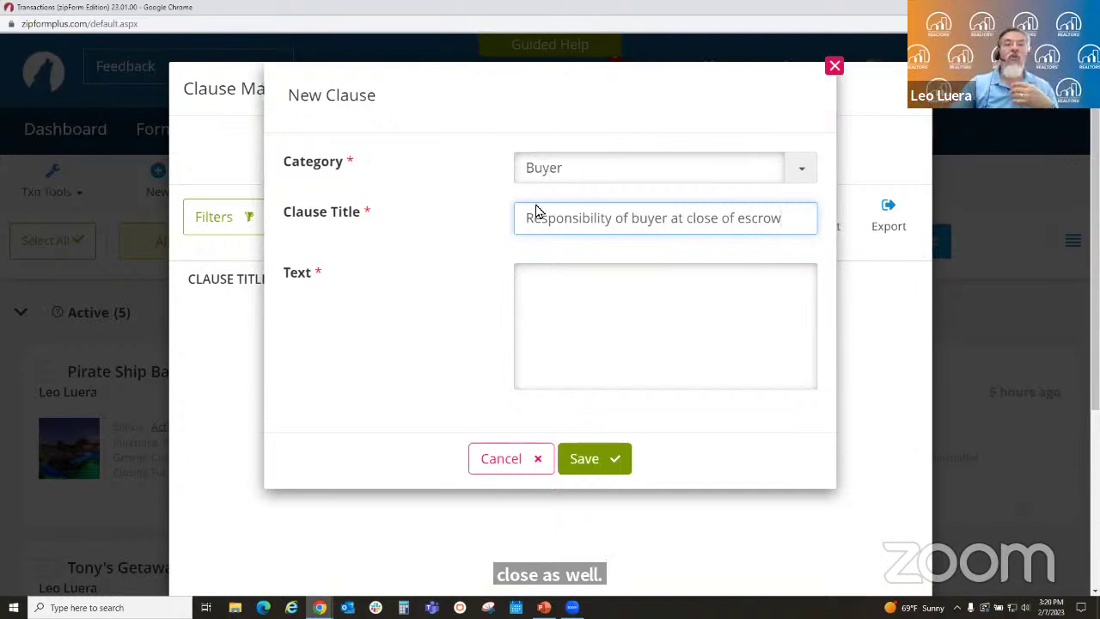
click(544, 285)
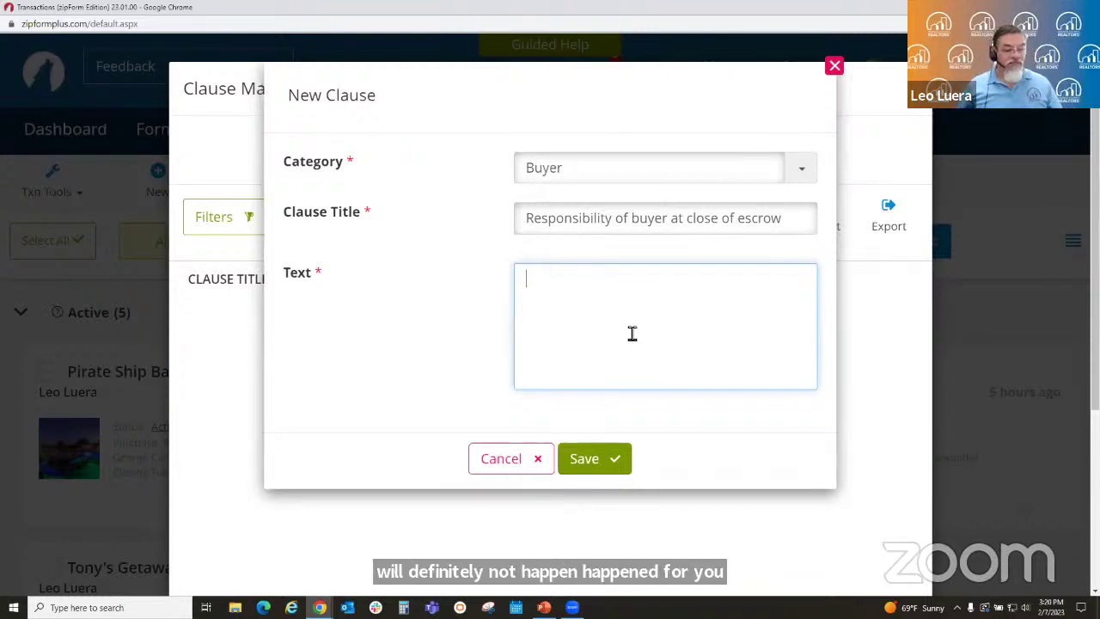
text(At)
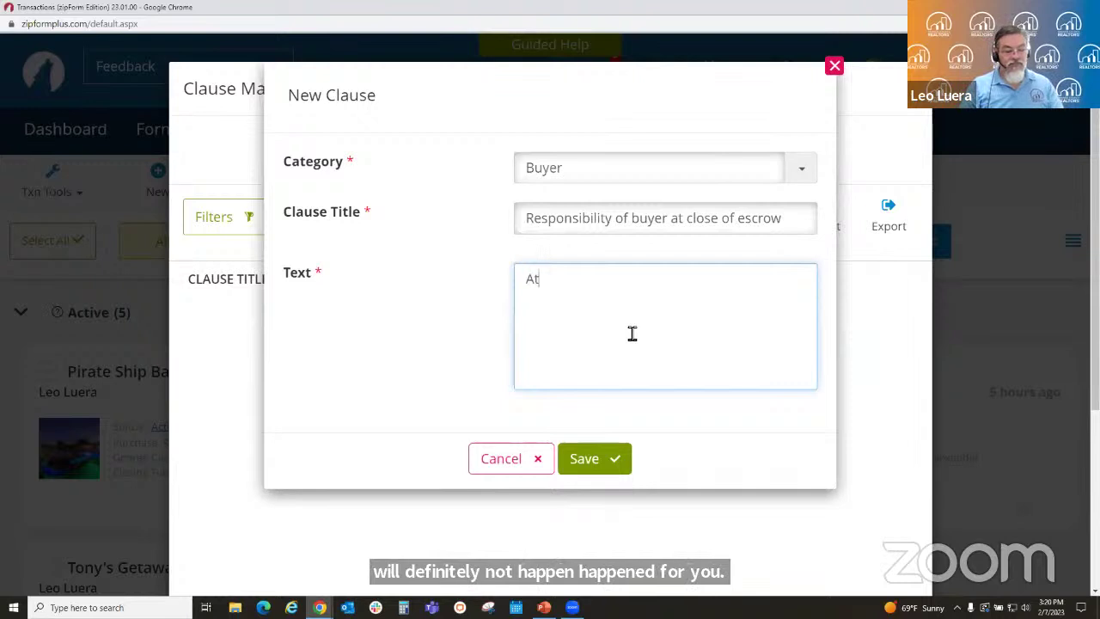
text( close of escrow, buyer will)
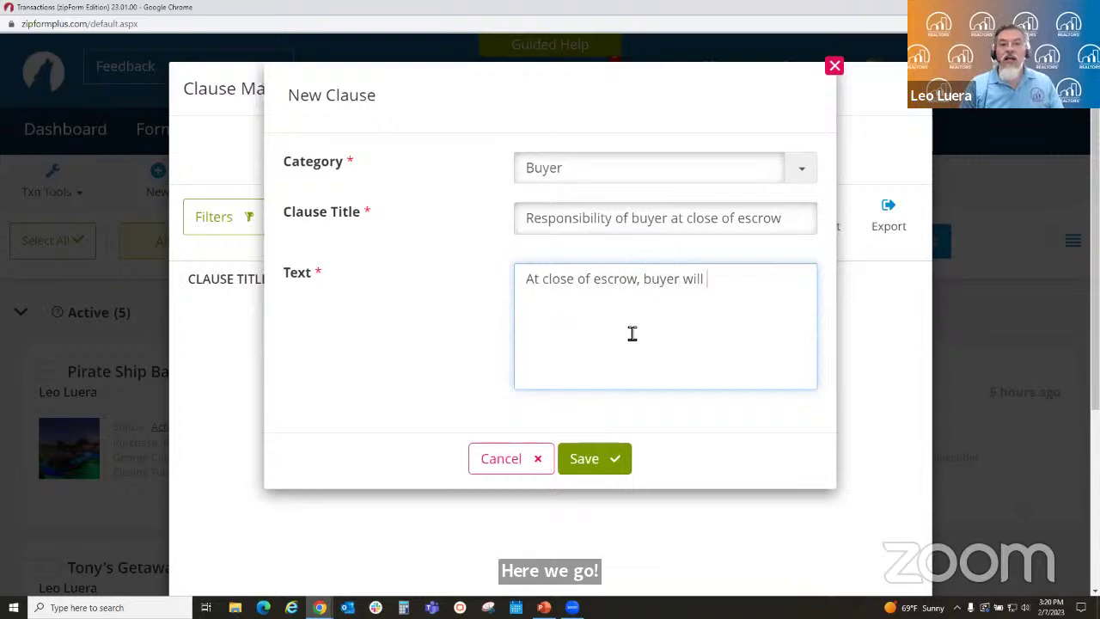
text( be responsible to bring )
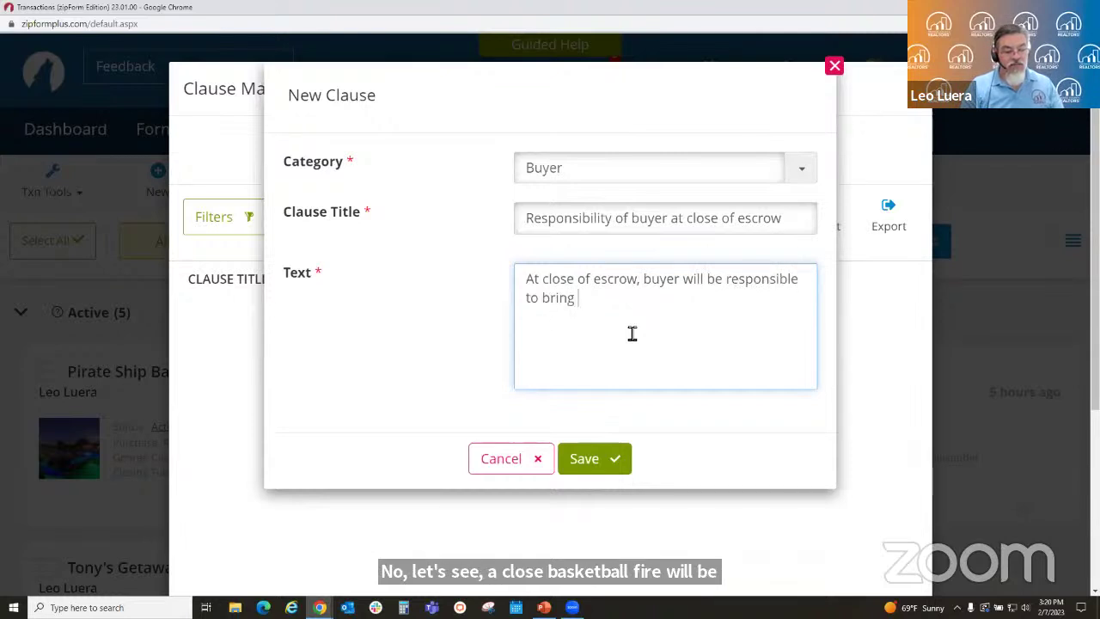
text(chocolate chip )
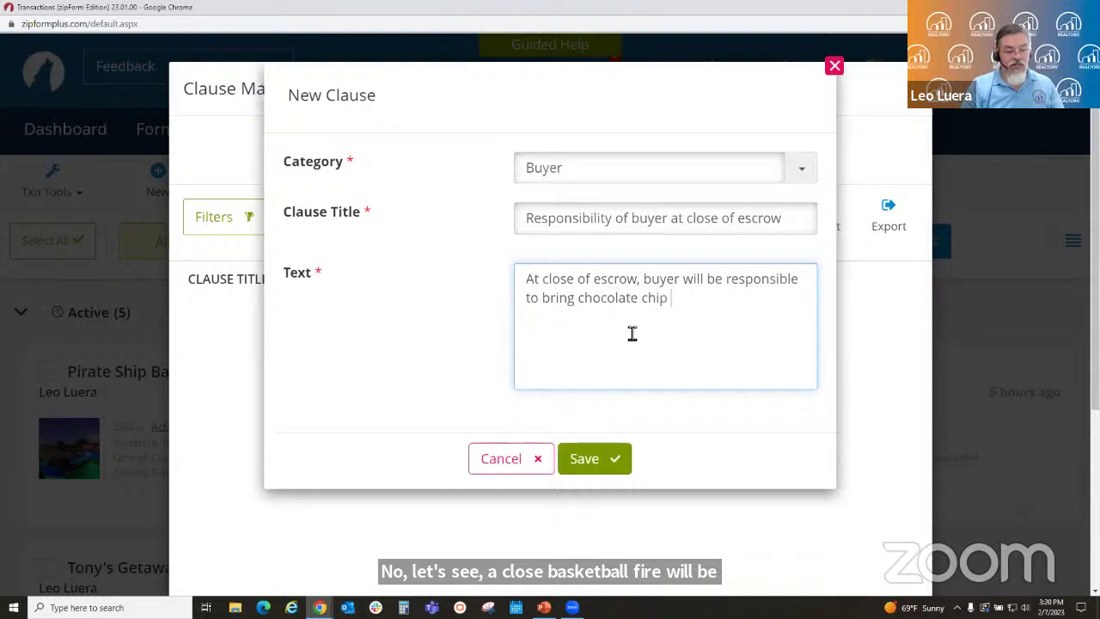
text(cookies for all to enjoy.)
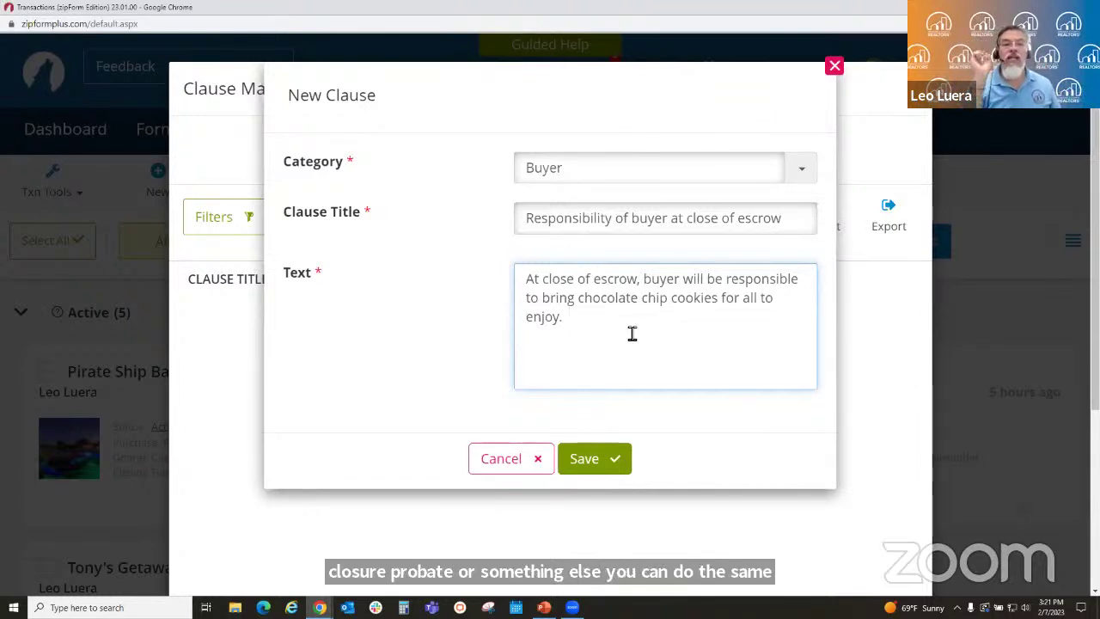
click(593, 460)
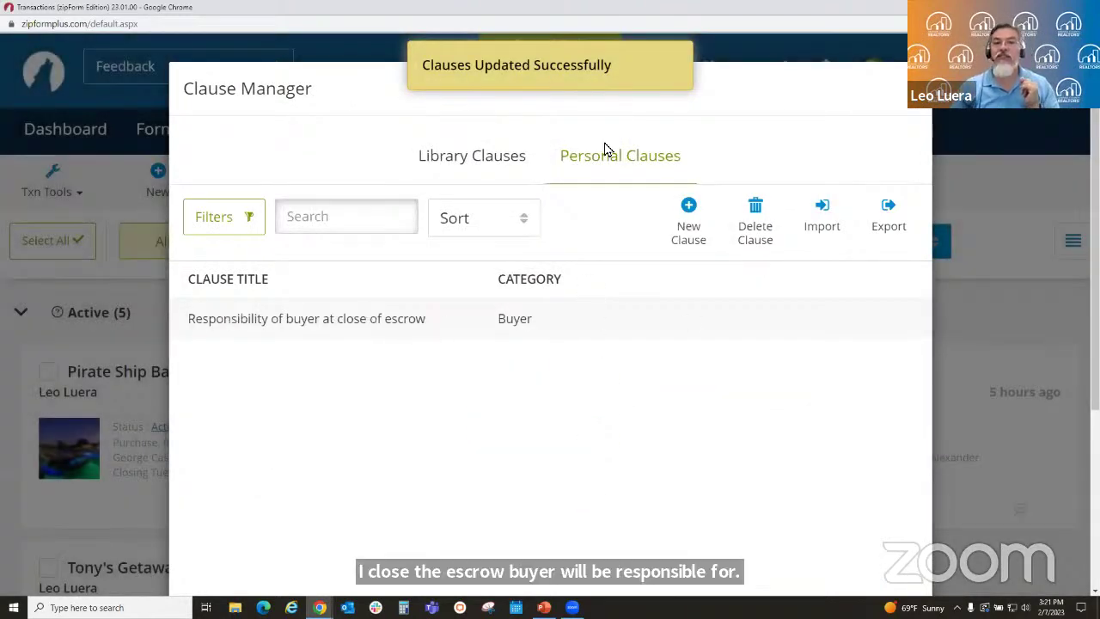
- Save a Seller clause 'Seller's responsibility at time of close': Seller will provide milk for all to enjoy
click(688, 215)
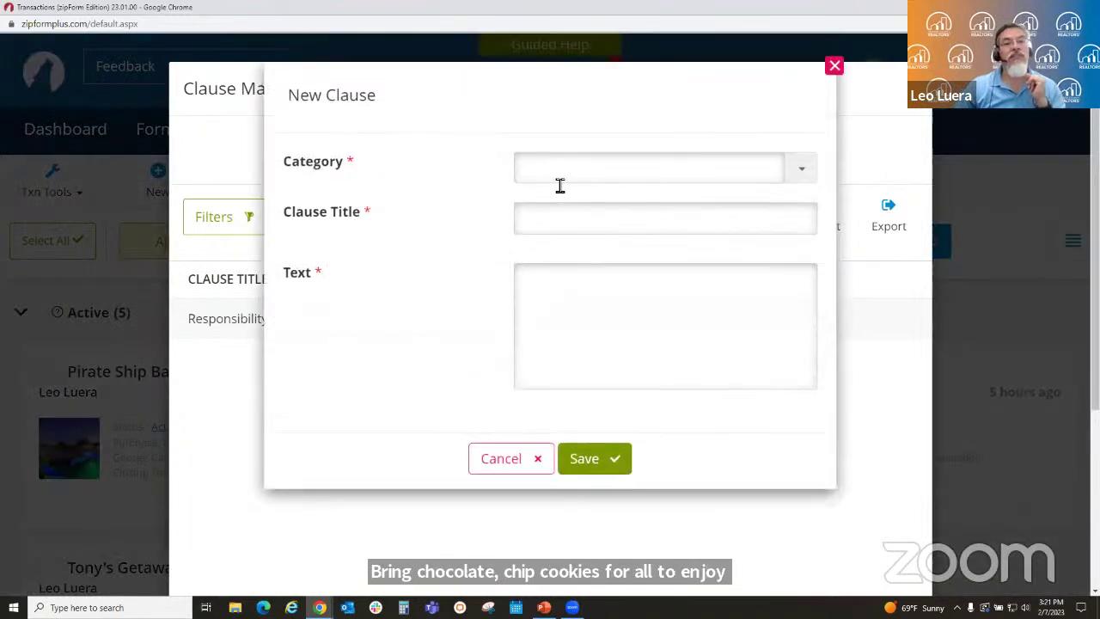
click(562, 174)
text(Seller)
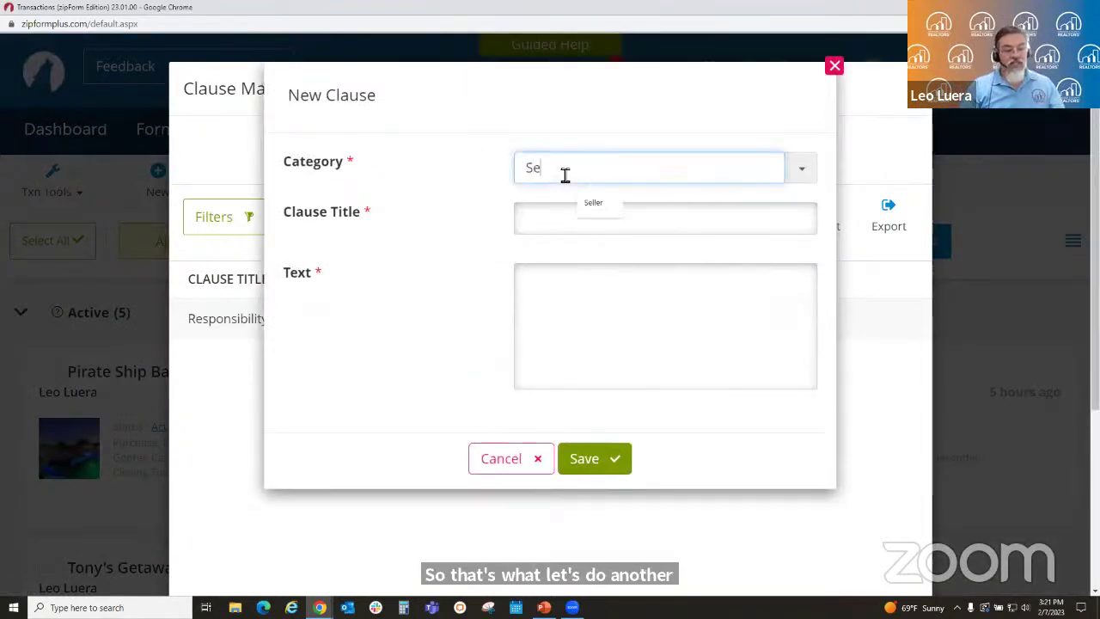
key(Tab)
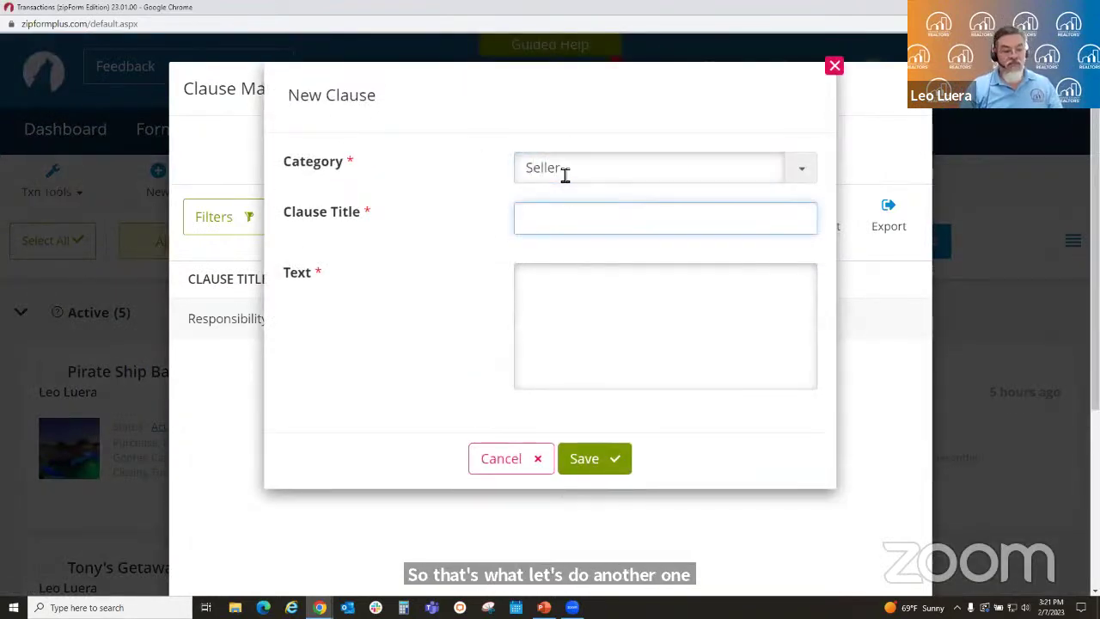
text(Seller's responsibil)
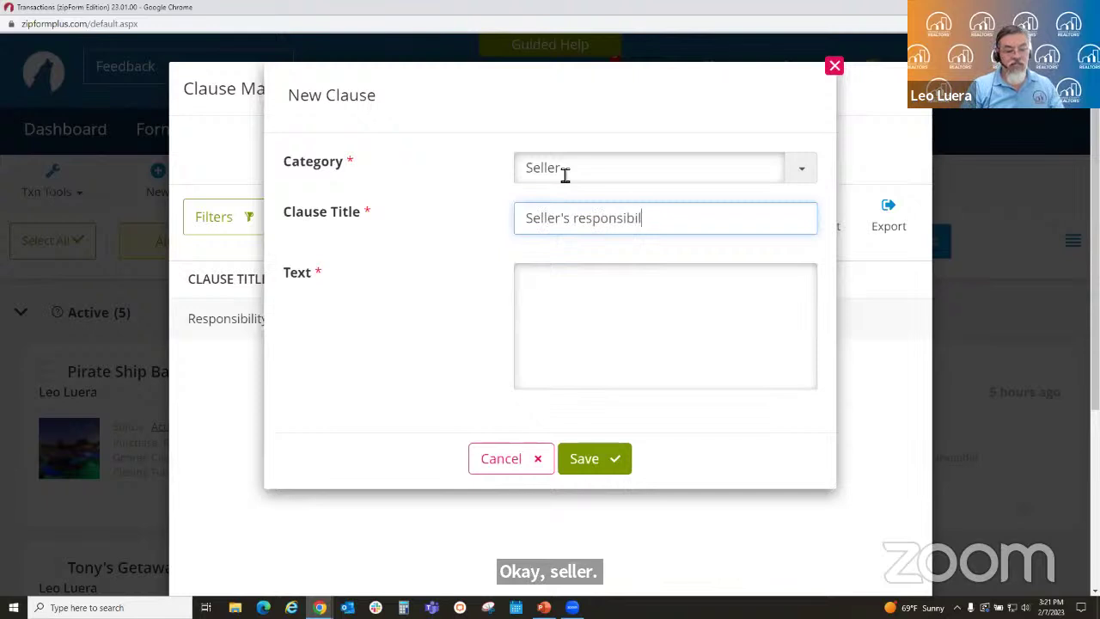
text(ity at time )
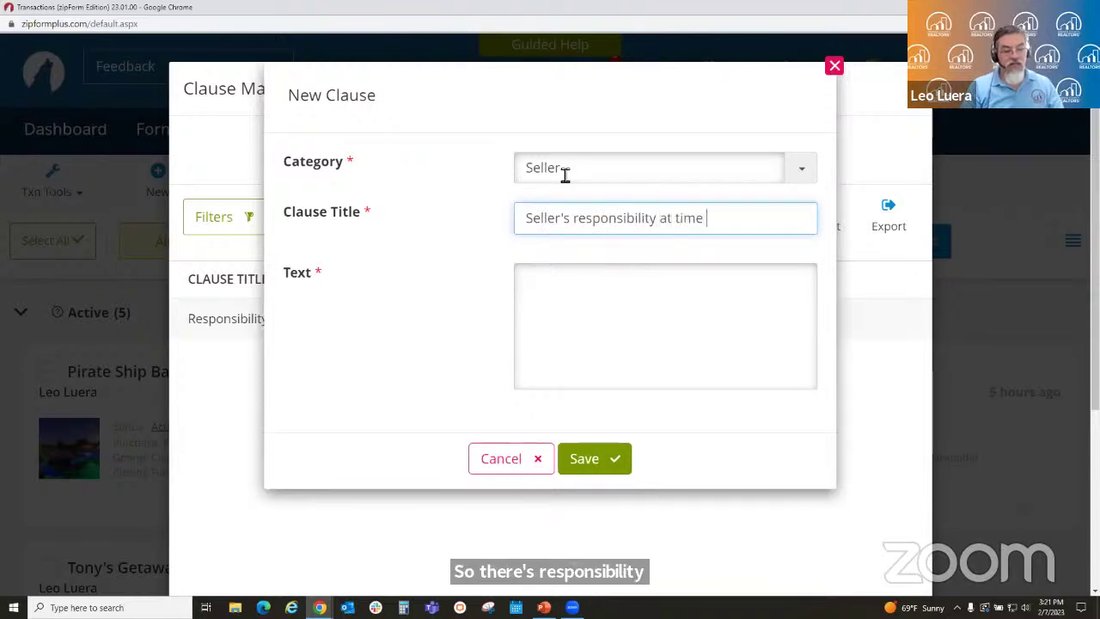
text(of close)
key(Tab)
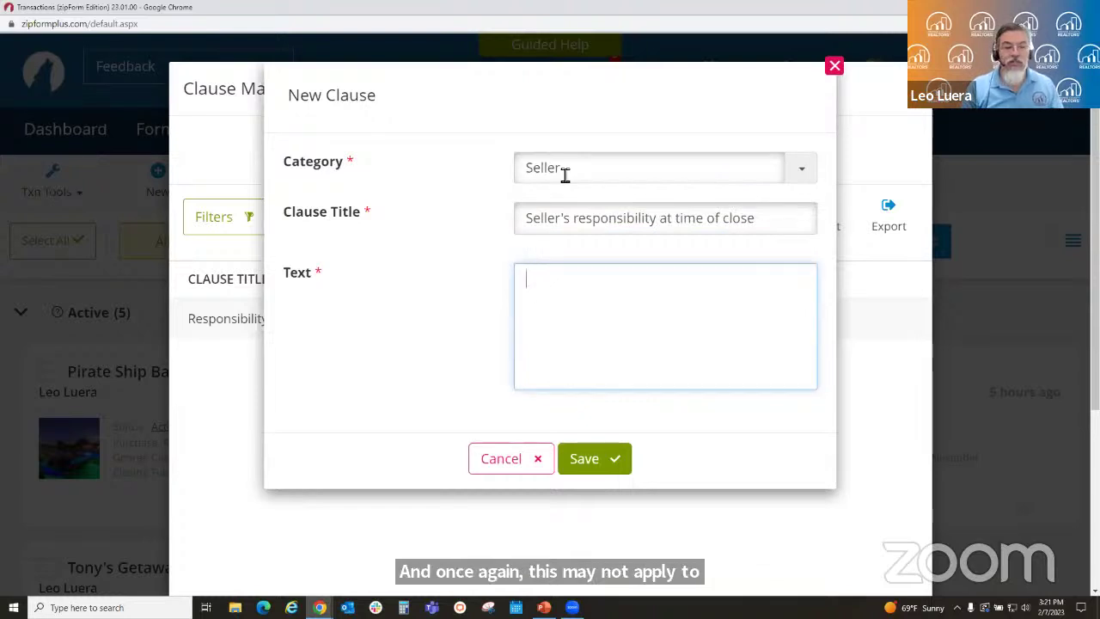
text(At time of)
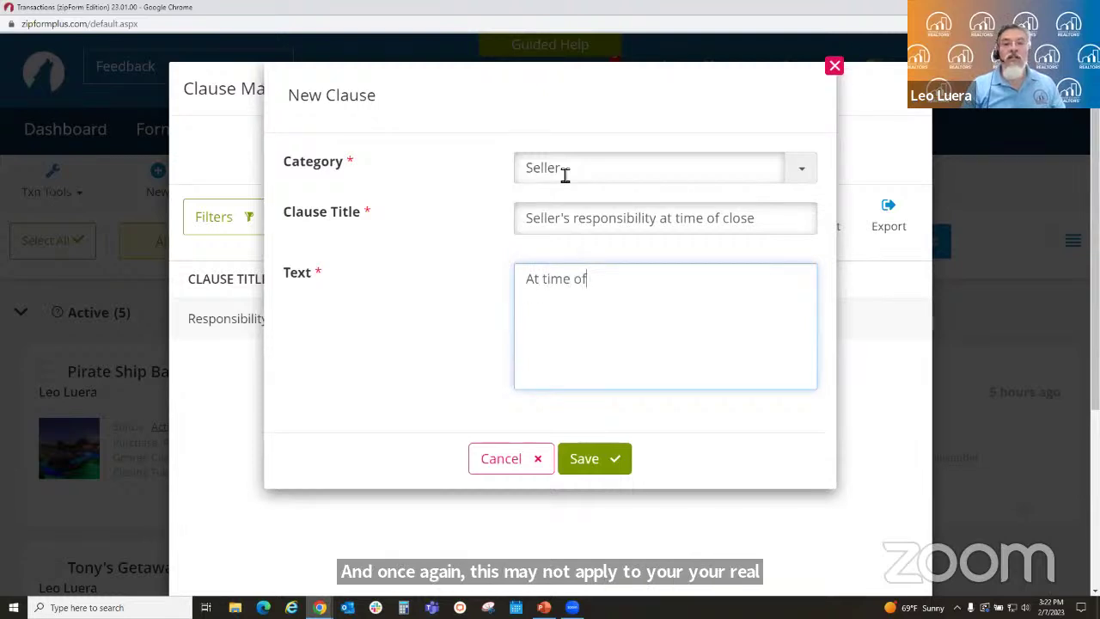
text( close )
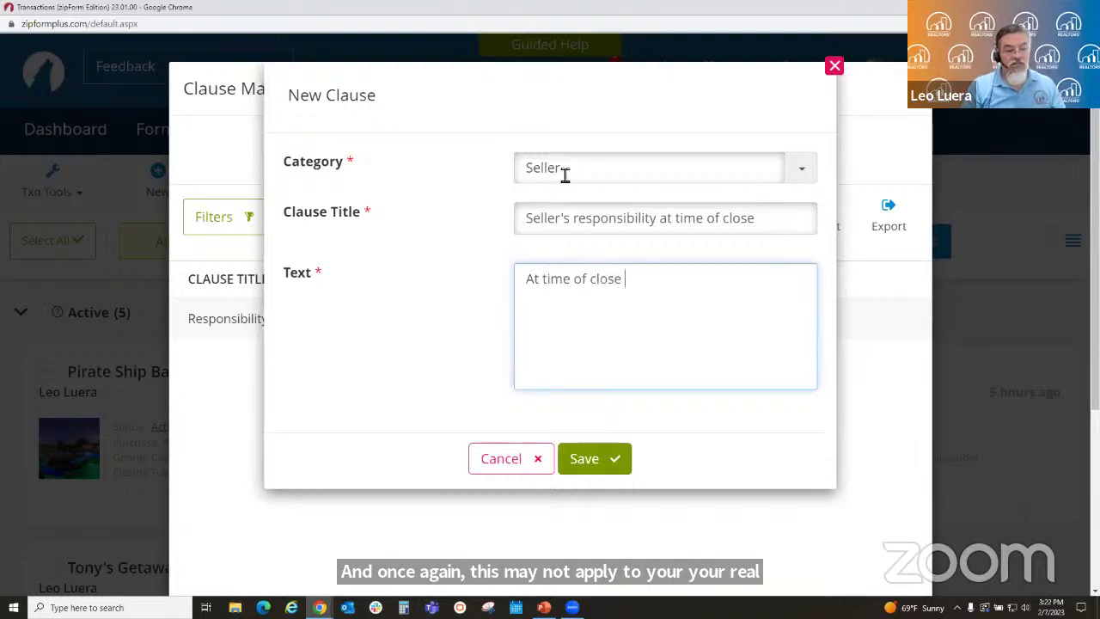
text(of escrow, )
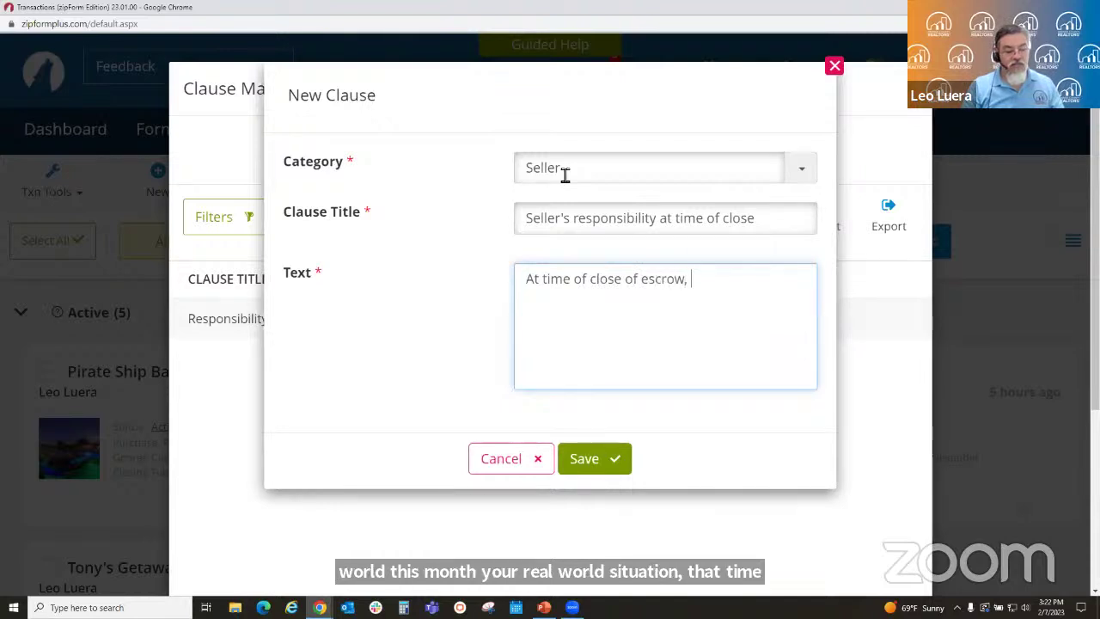
text(Seller will pr)
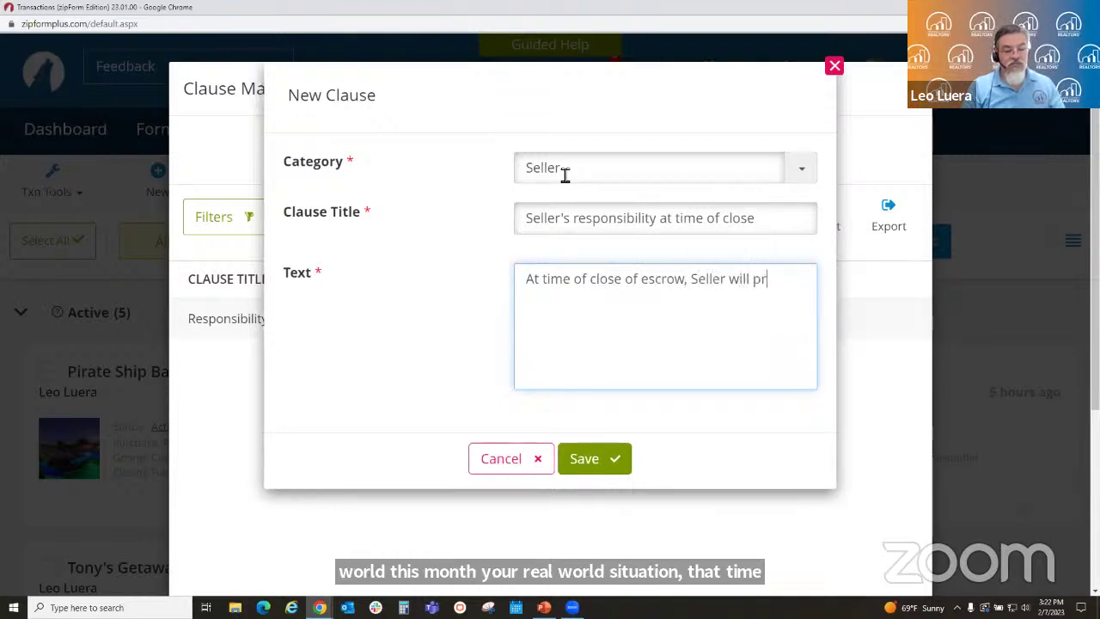
text(ovide mile)
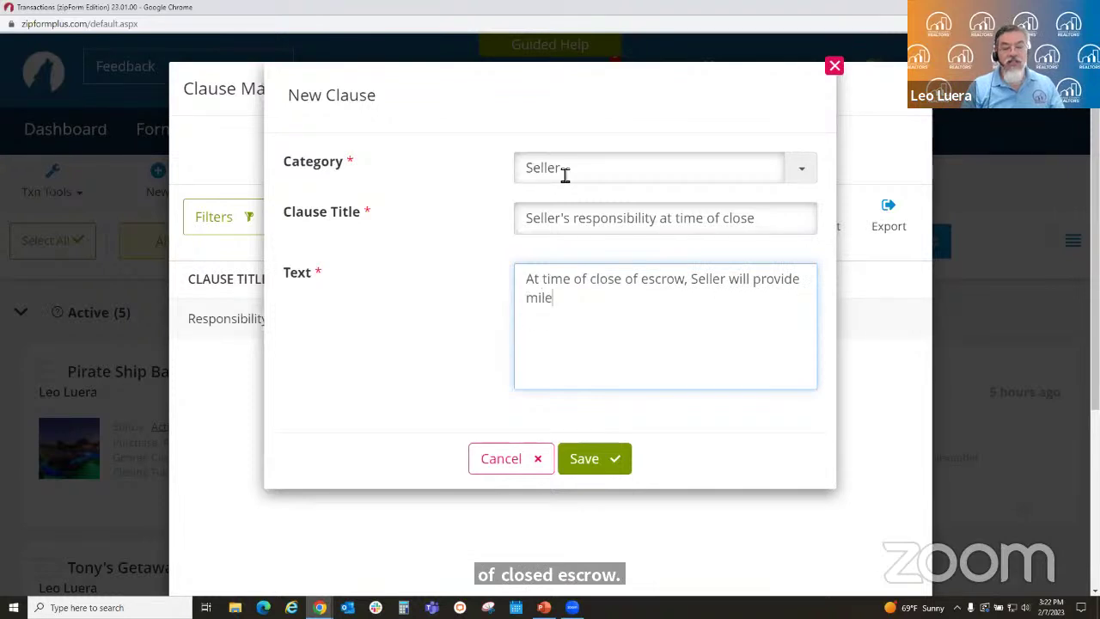
key(BackSpace)
text(k for all to enjoy.)
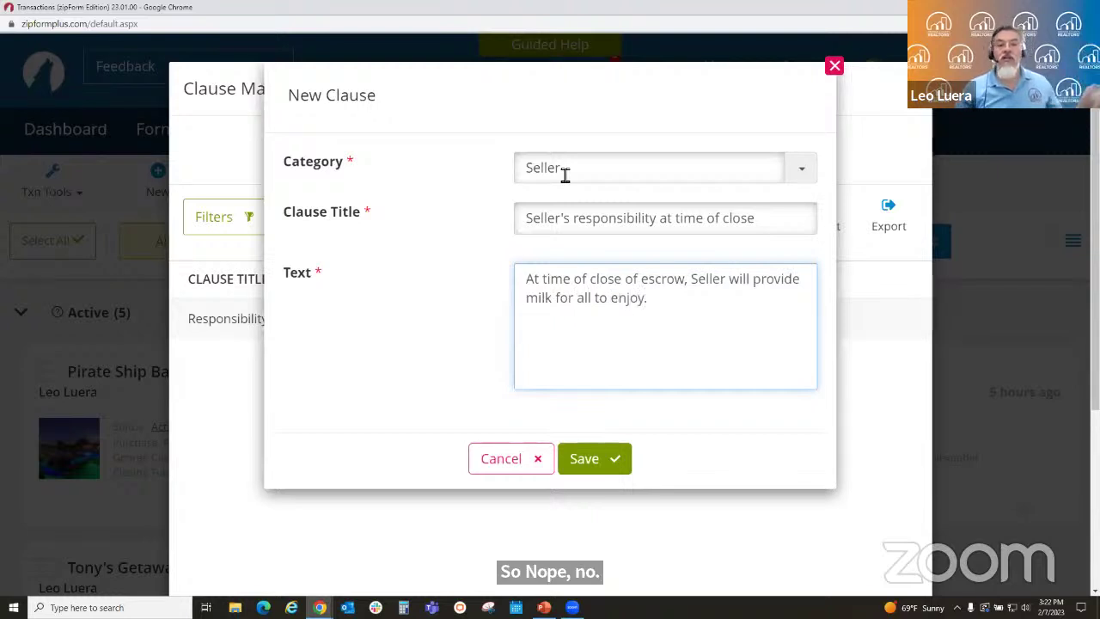
click(602, 455)
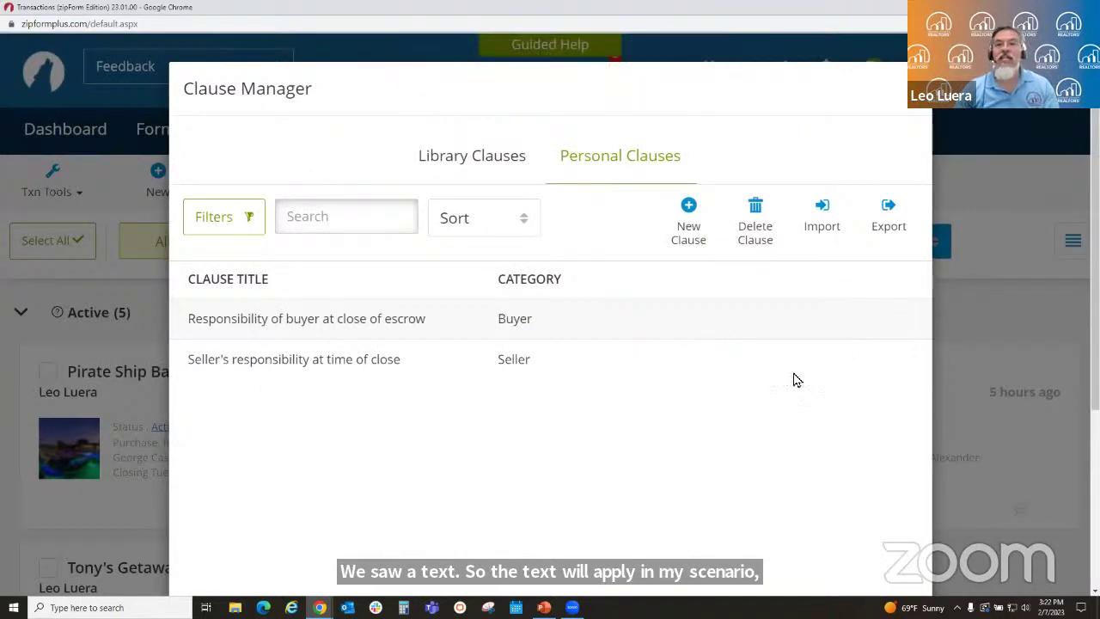
- Scroll the Personal Clauses list to review both saved clauses and reach the Close button
scroll(694, 415, down, 3)
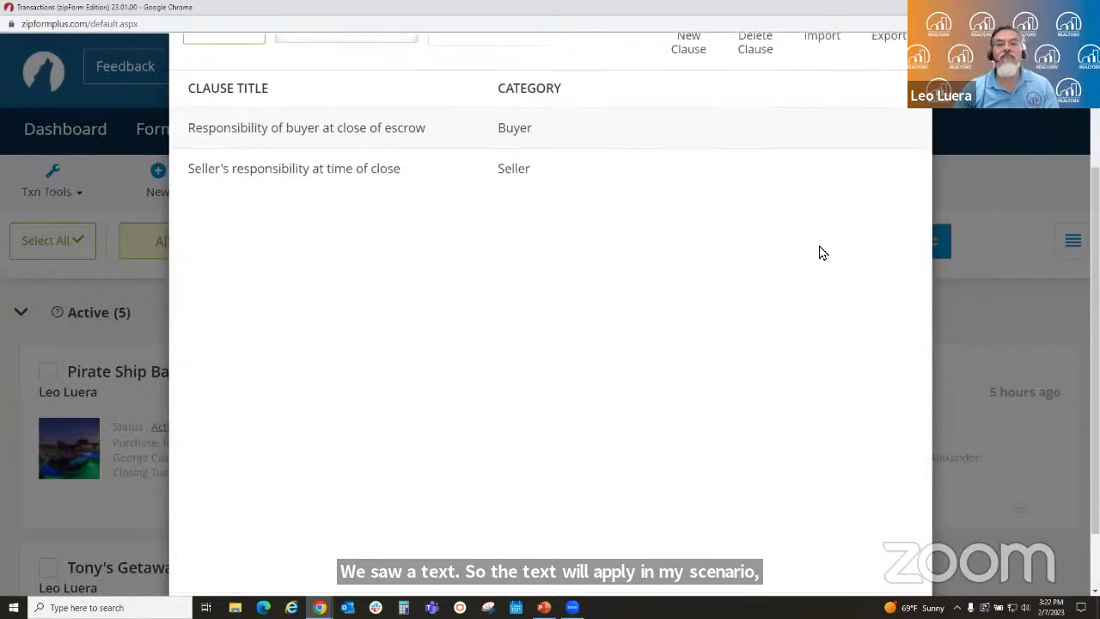
scroll(799, 339, up, 3)
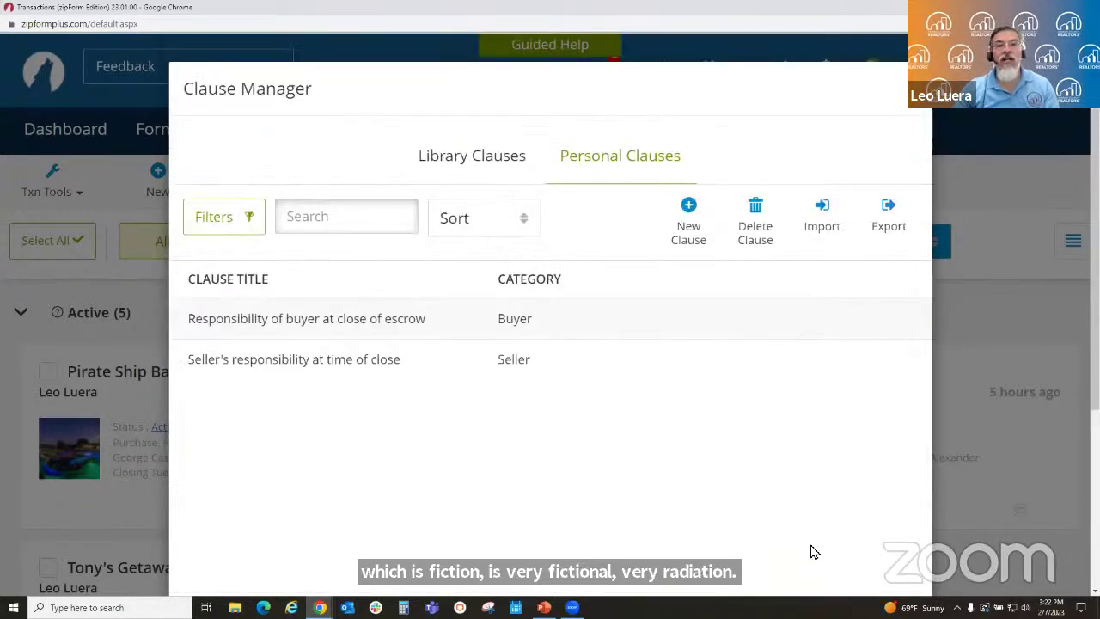
scroll(849, 314, down, 4)
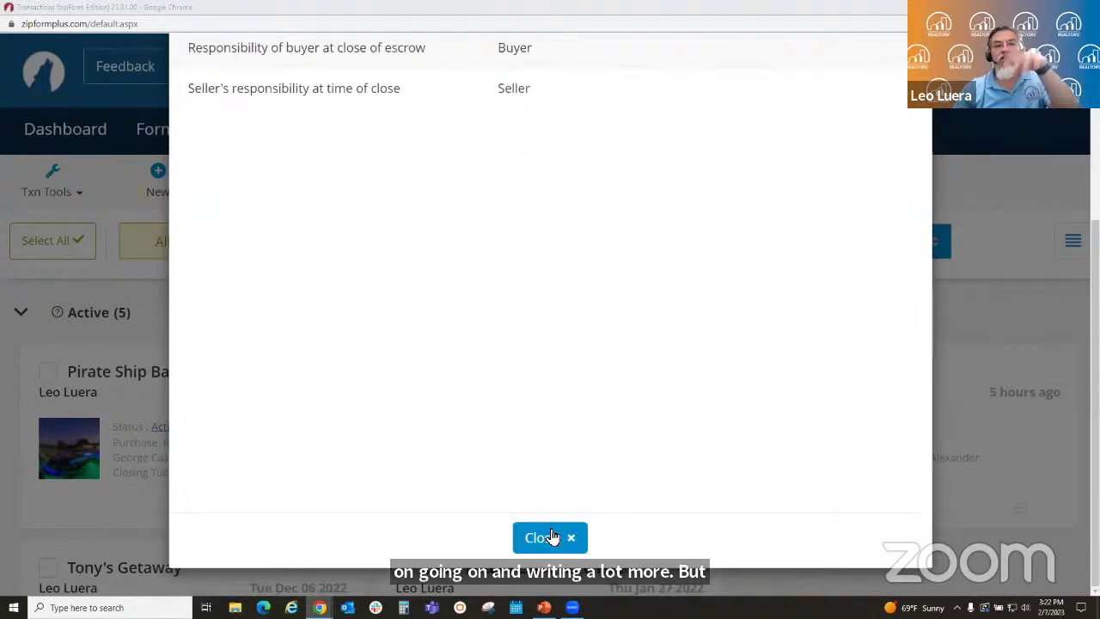
- Open the Pirate Ship Backyard - Covina Residential Purchase Agreement in Form Editor Classic at Other Terms
click(553, 536)
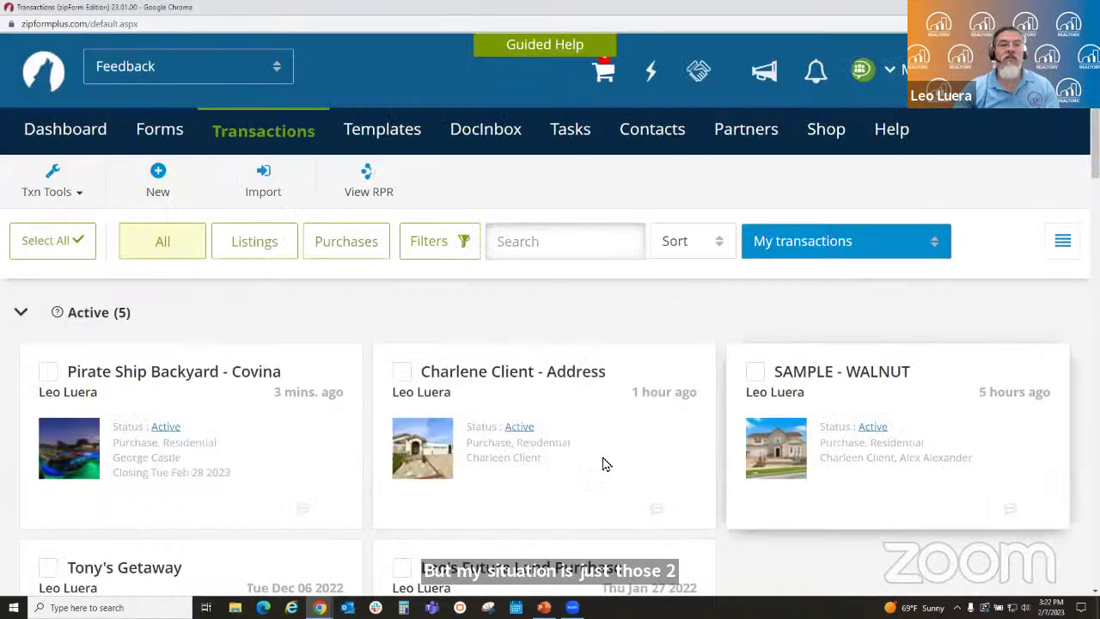
click(286, 449)
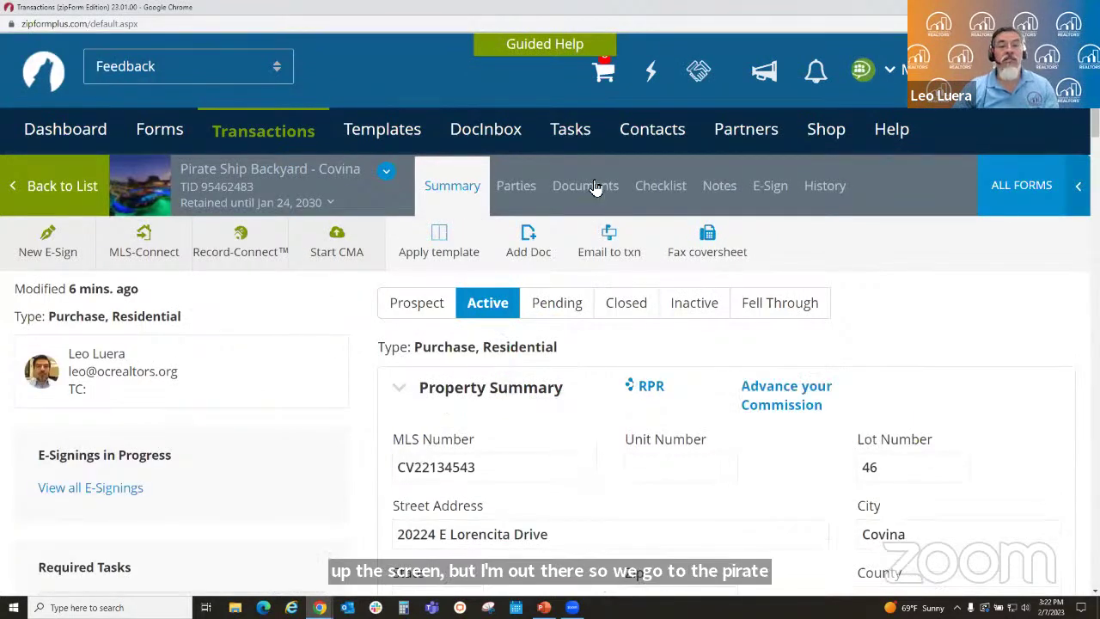
click(592, 186)
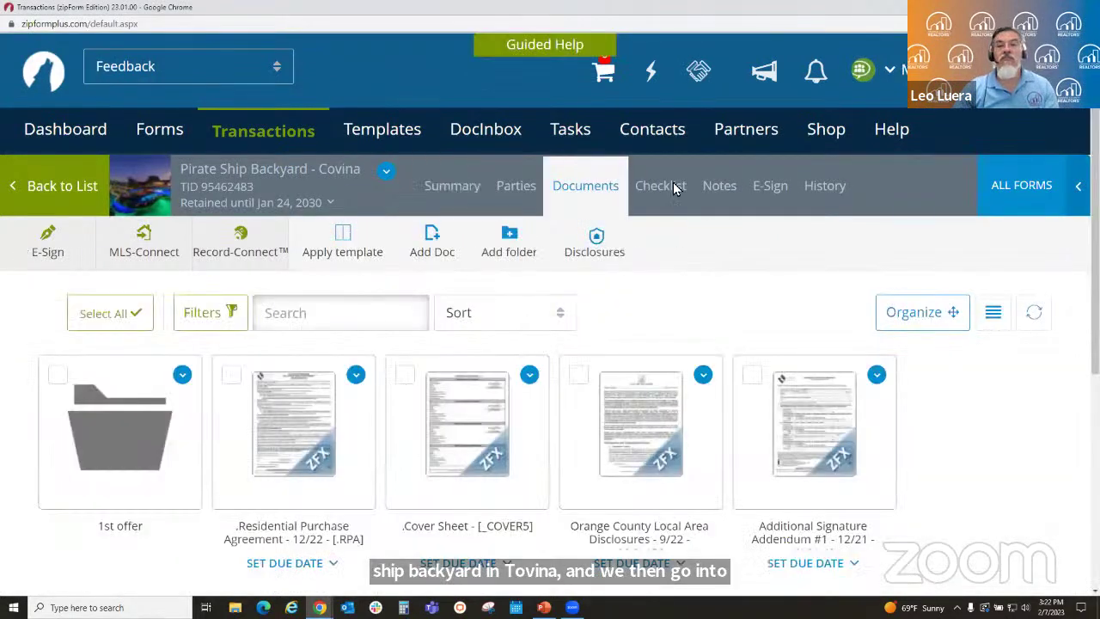
click(283, 444)
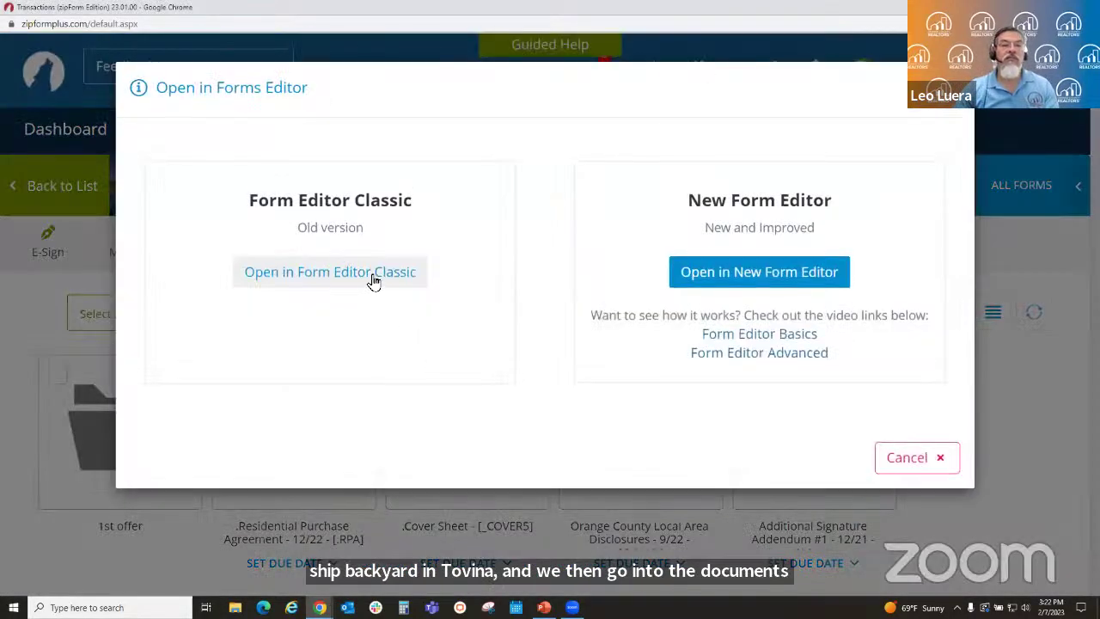
click(374, 273)
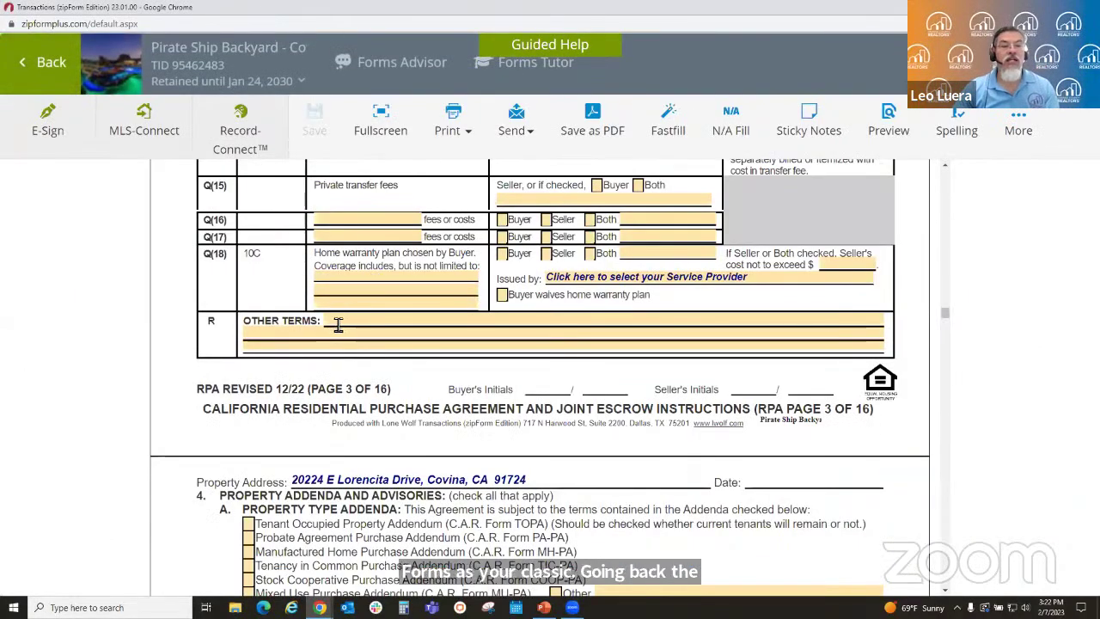
click(339, 323)
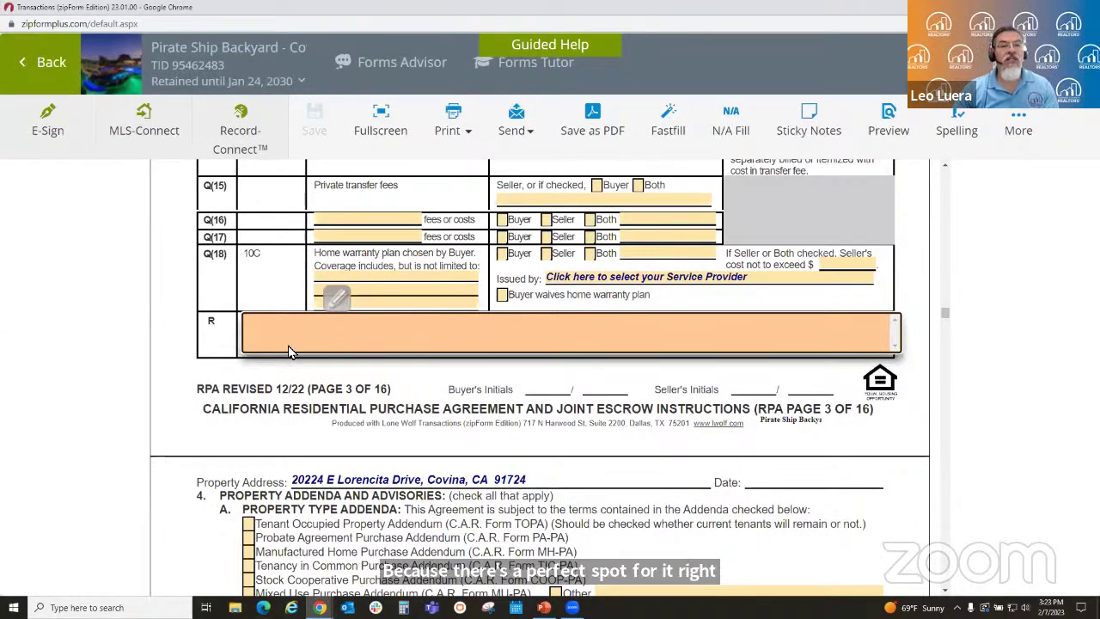
- Insert the Buyer chocolate chip cookies clause from Clause Manager into page 3's Other Terms
click(140, 359)
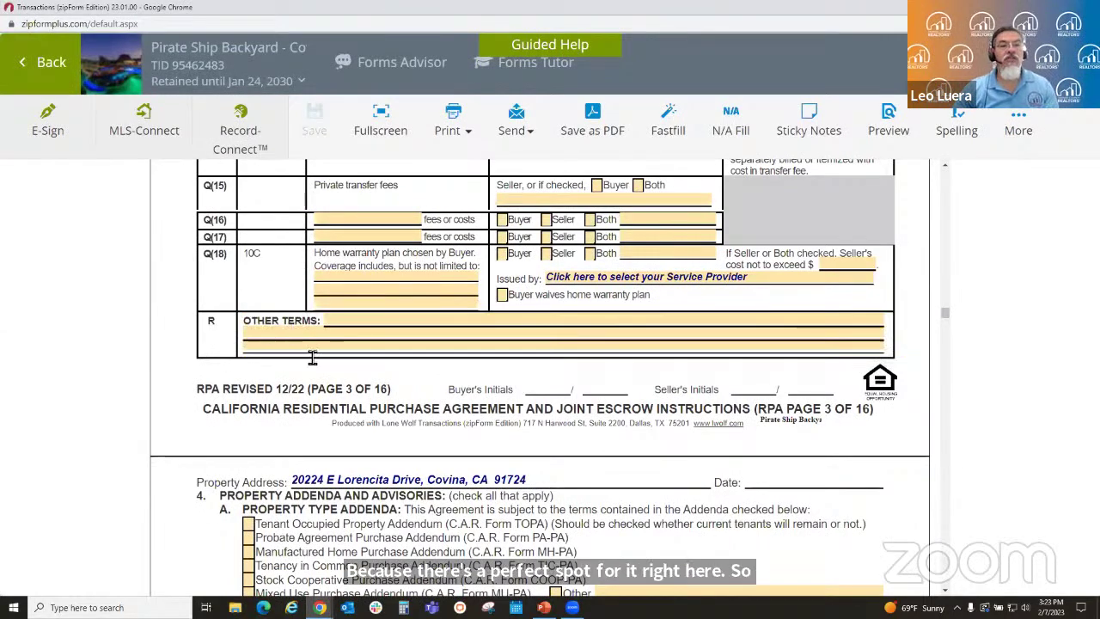
scroll(311, 360, up, 5)
scroll(311, 361, up, 1)
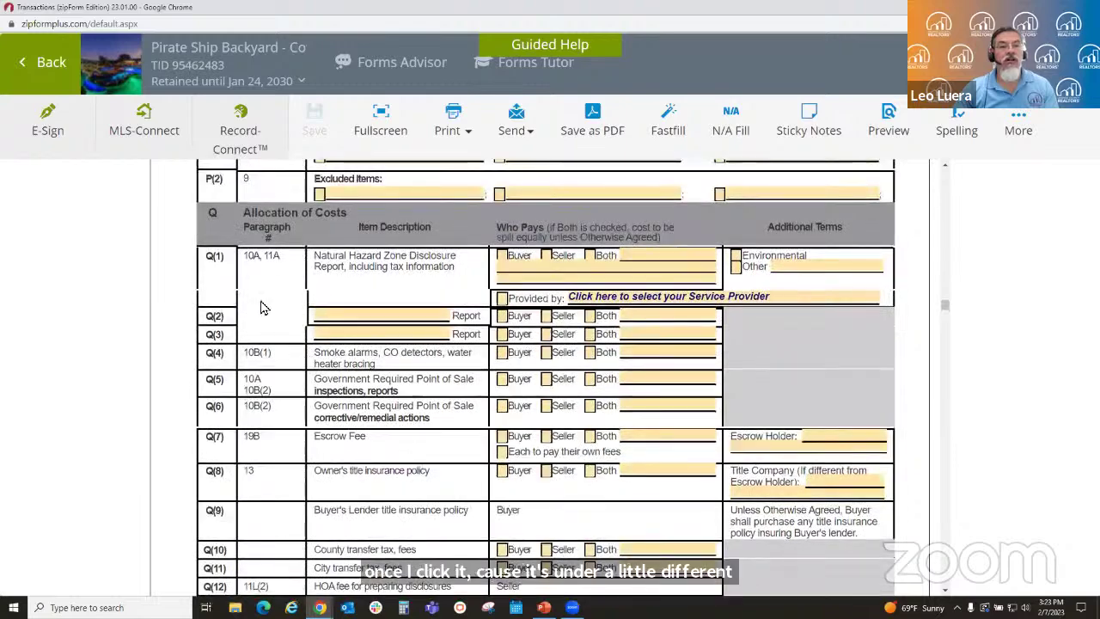
scroll(409, 359, down, 5)
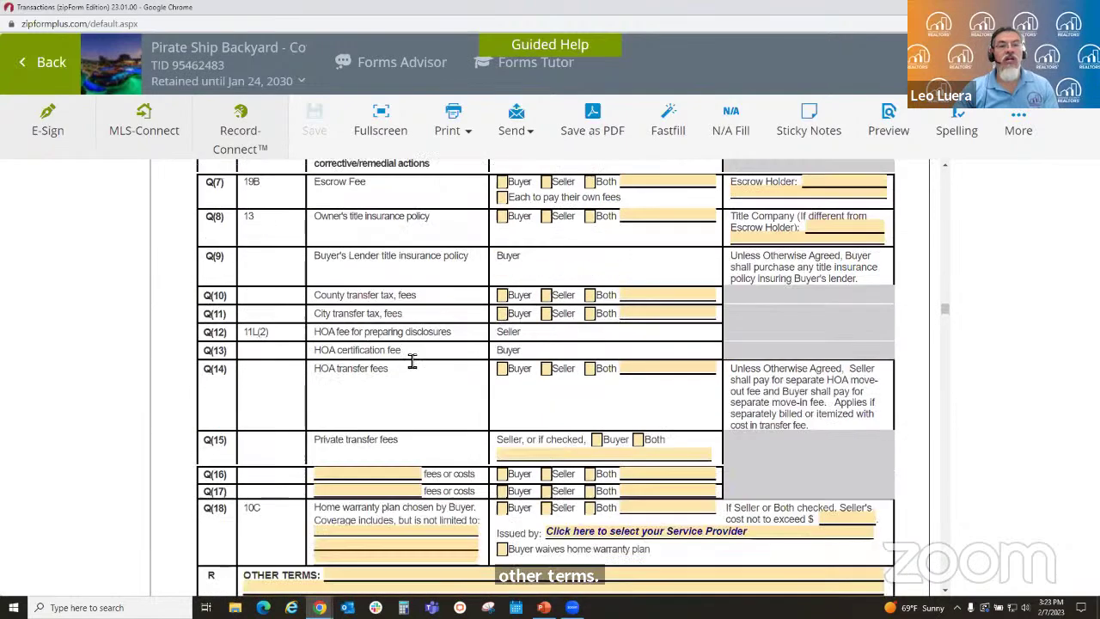
click(361, 513)
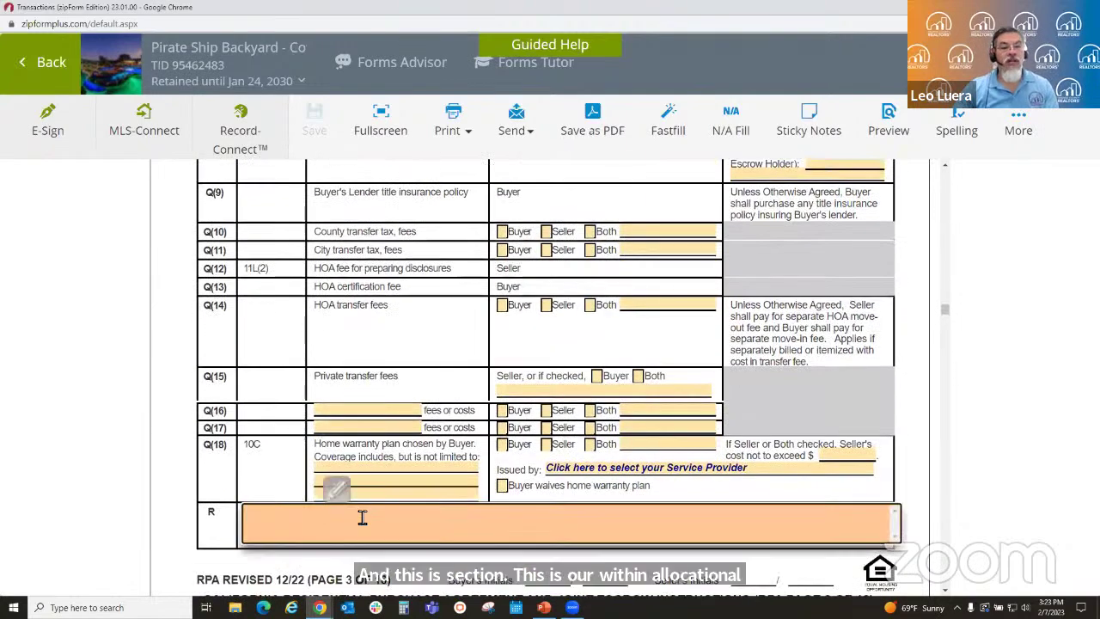
scroll(342, 494, down, 3)
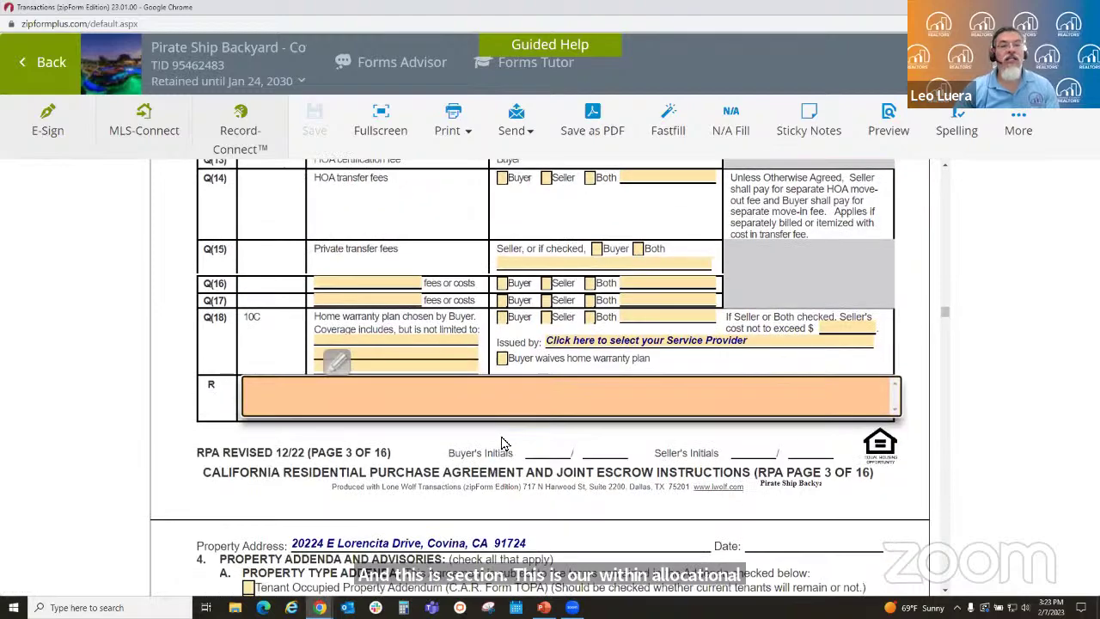
click(340, 302)
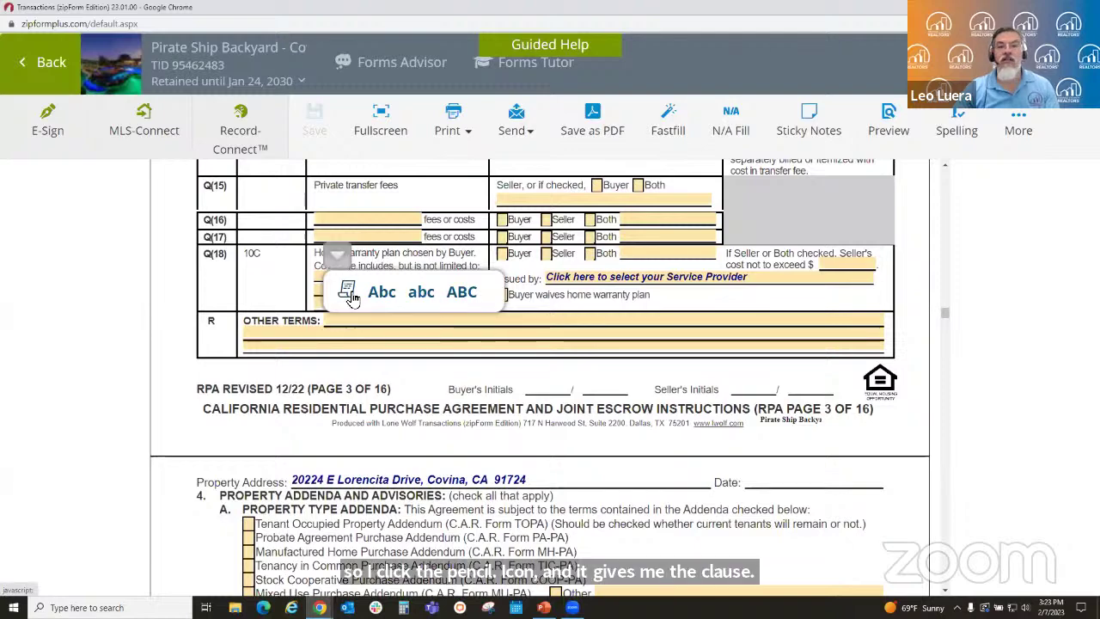
click(348, 294)
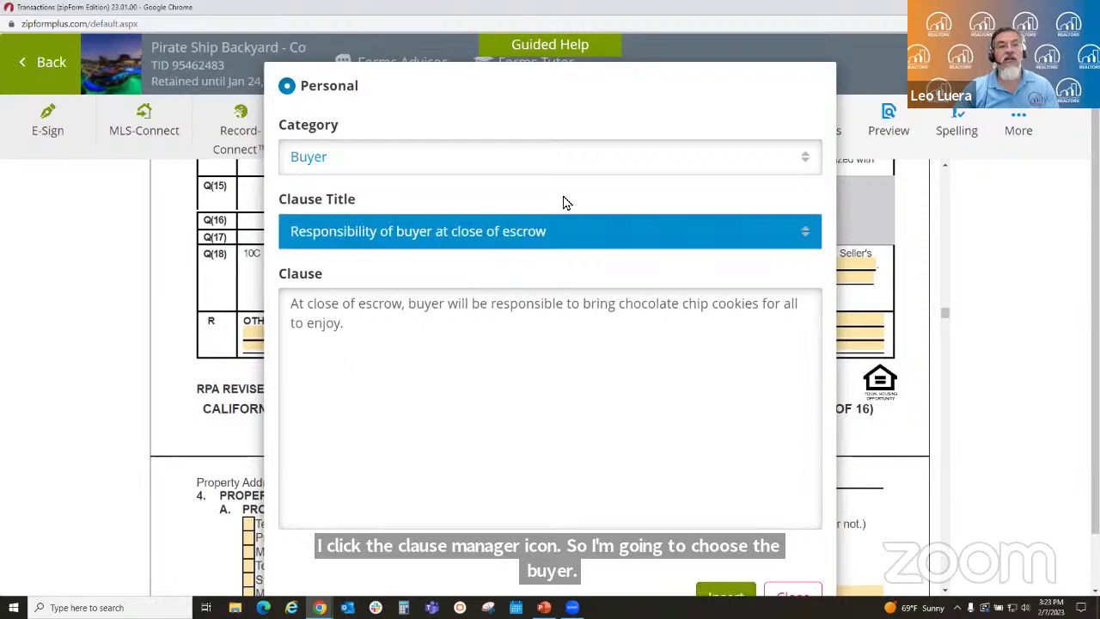
click(720, 585)
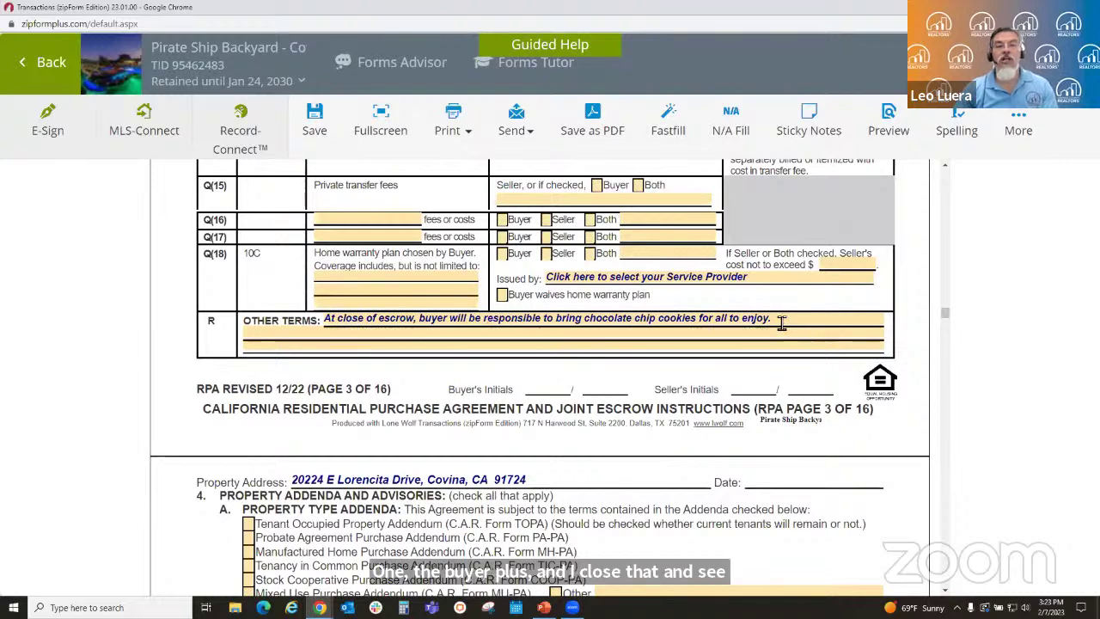
- Append the Seller milk clause to Other Terms by choosing the Seller category in Clause Manager
click(781, 322)
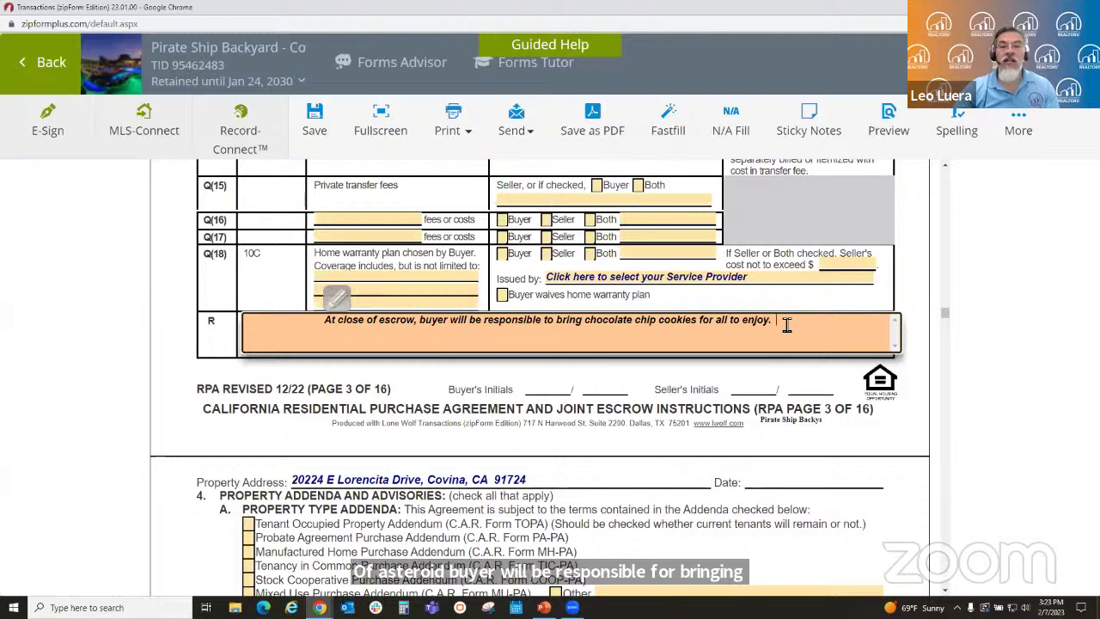
click(340, 299)
click(347, 298)
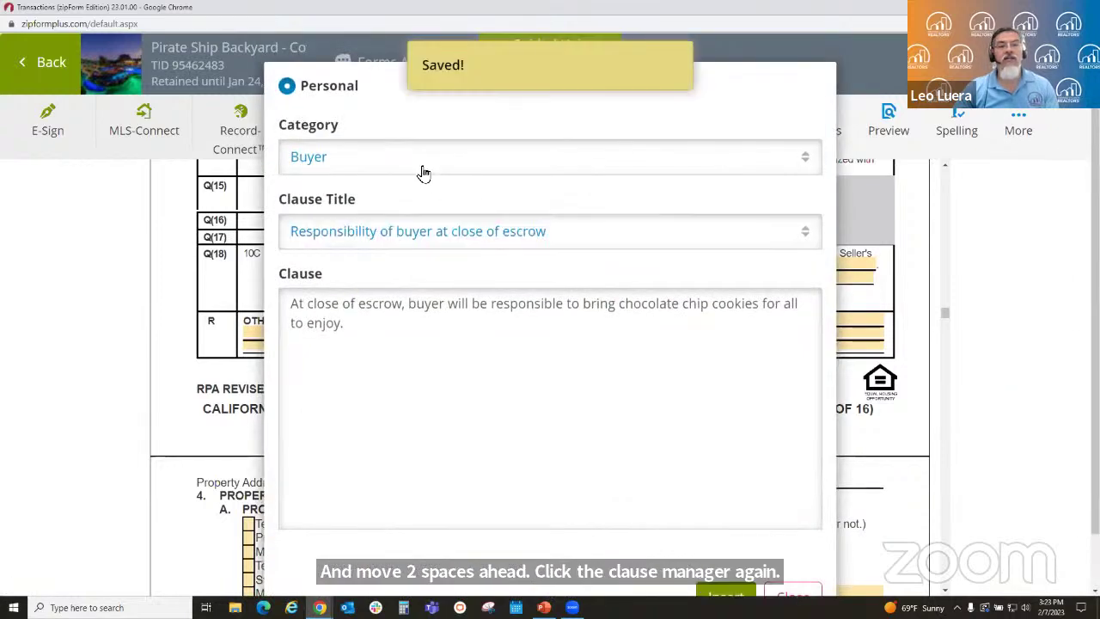
click(422, 174)
click(386, 245)
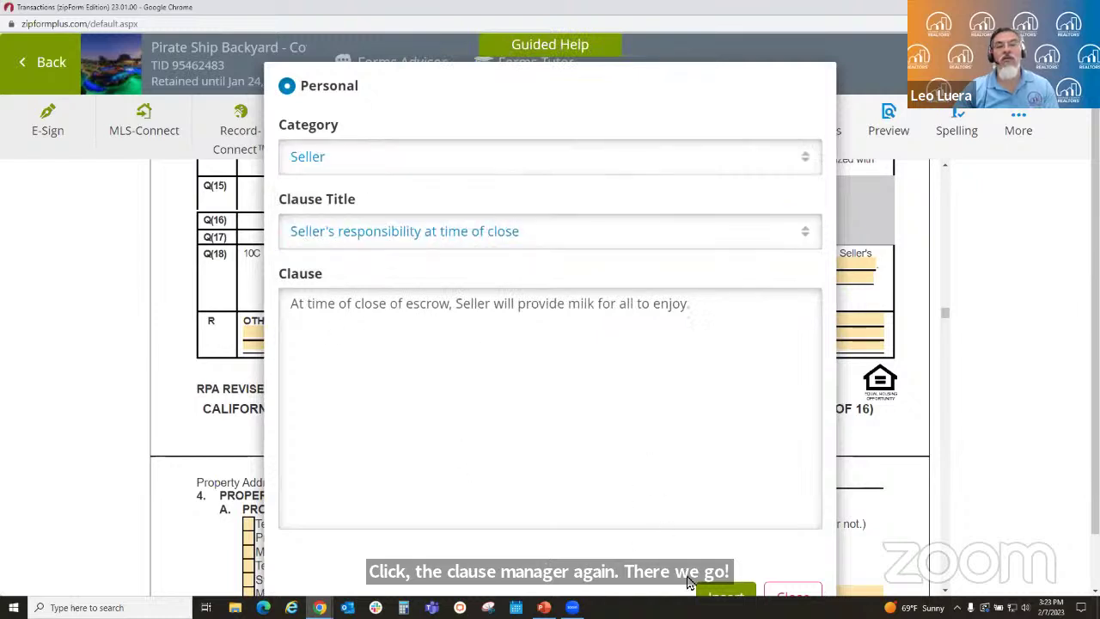
click(726, 592)
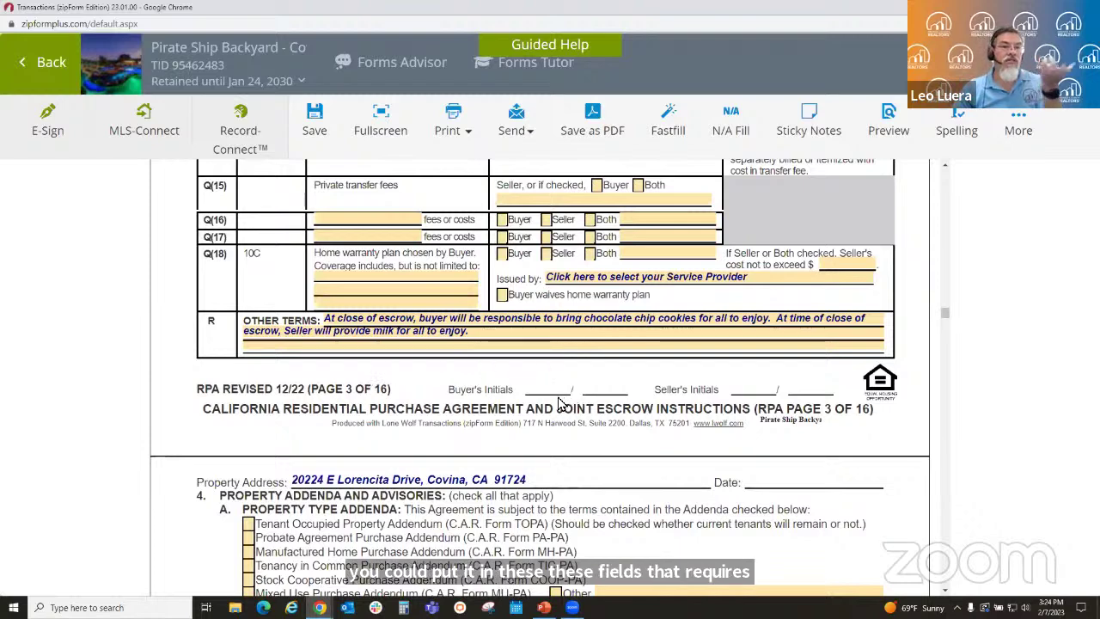
- Apply the Abc (Title Case) option to the Other Terms text via its pencil icon
scroll(558, 412, up, 1)
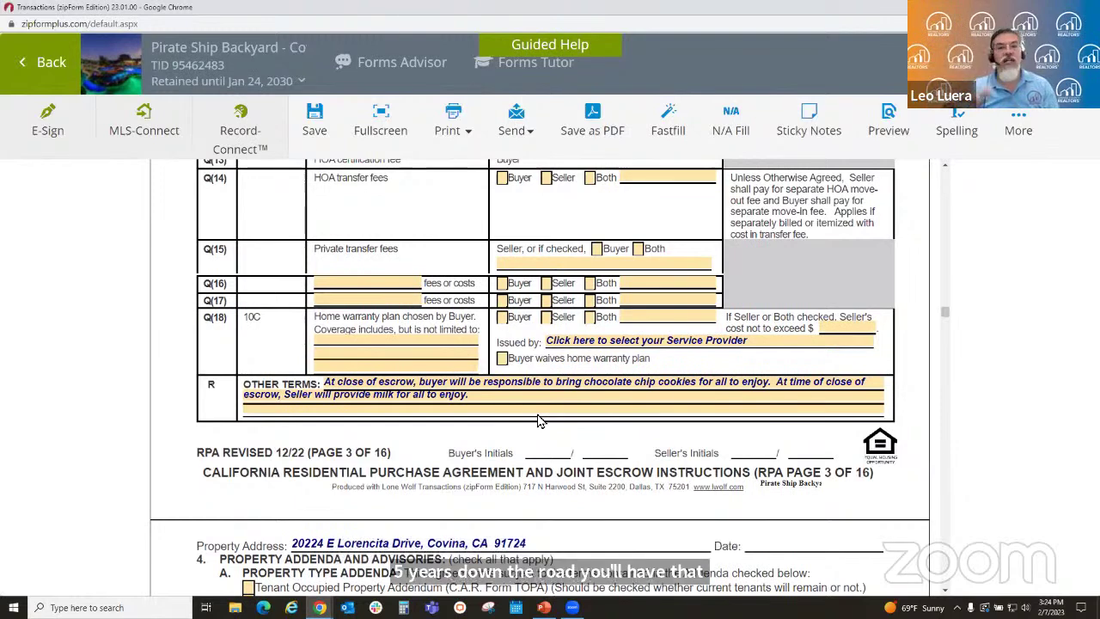
click(344, 388)
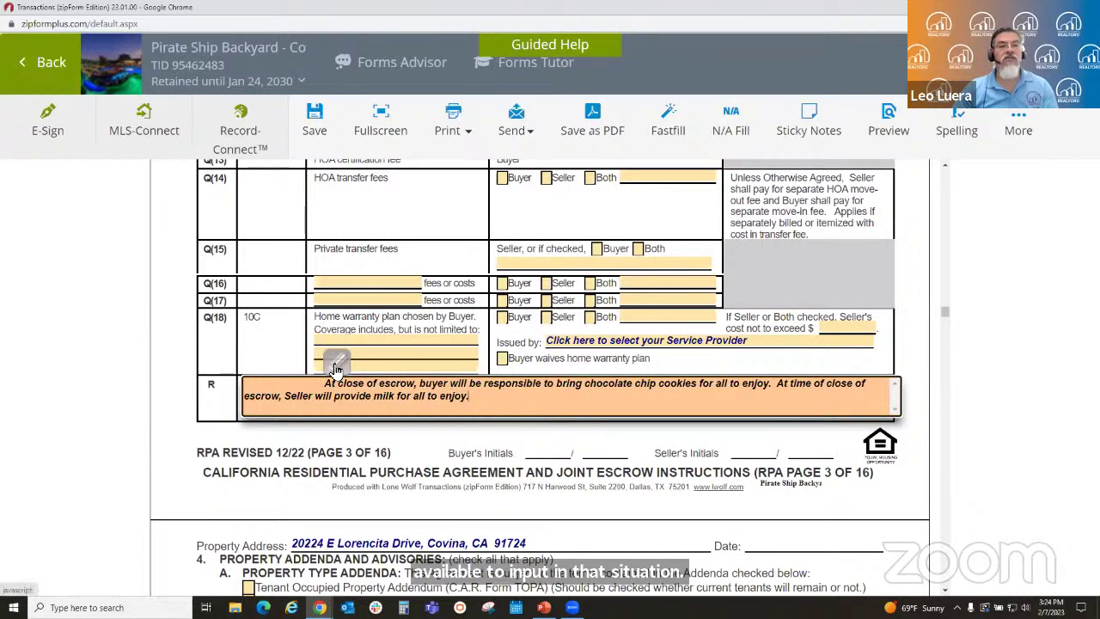
click(336, 364)
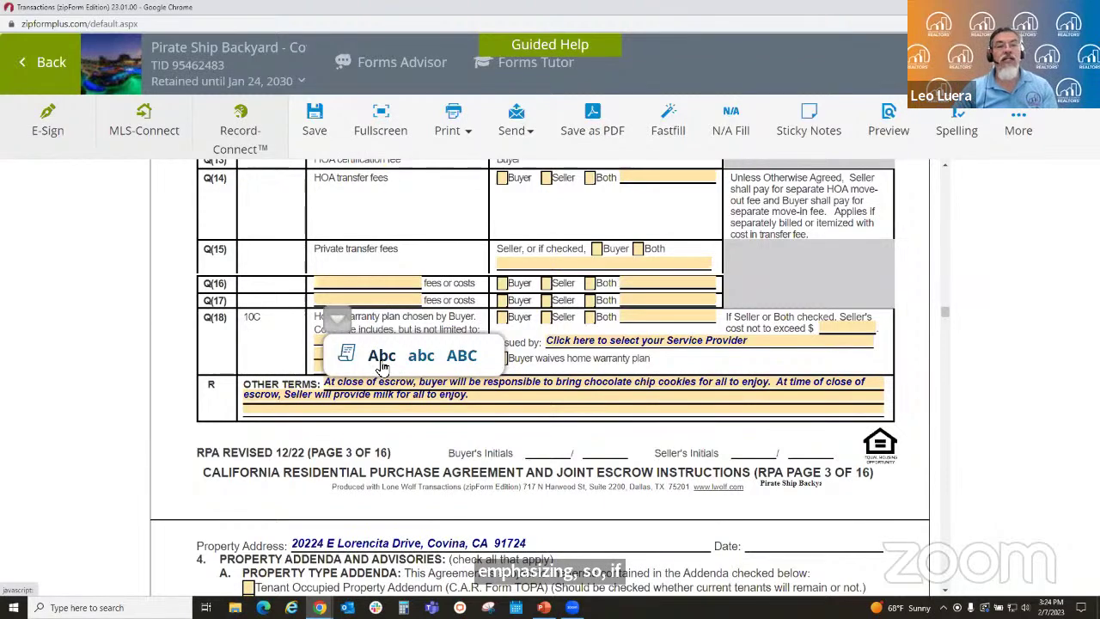
click(382, 365)
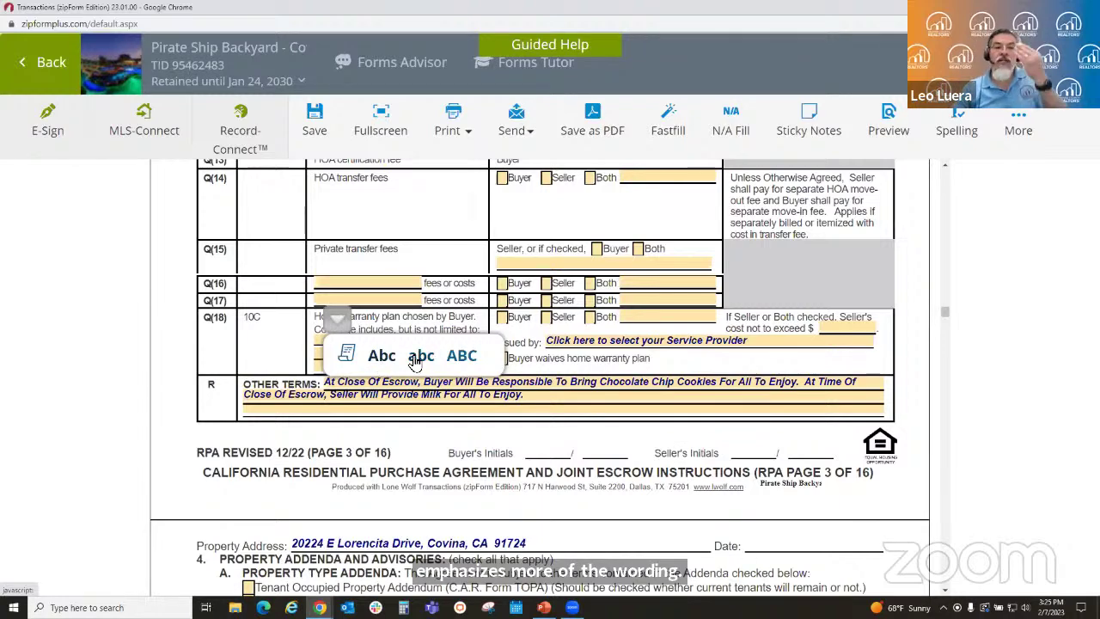
- Try the lowercase (abc) and all-capitals (ABC) case options on the Other Terms text
click(419, 358)
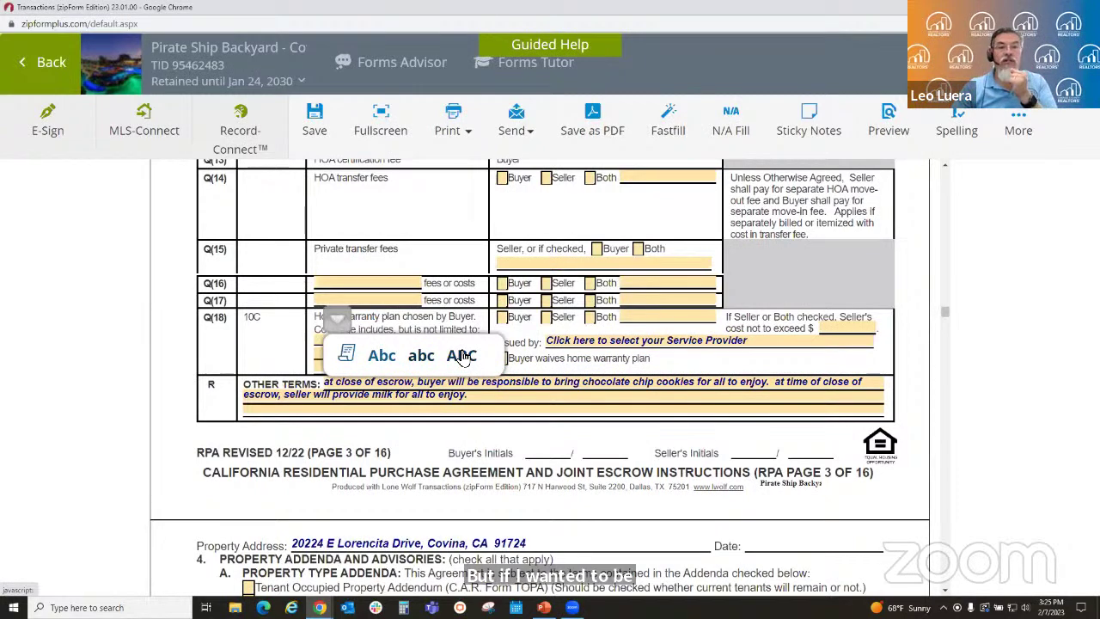
click(462, 356)
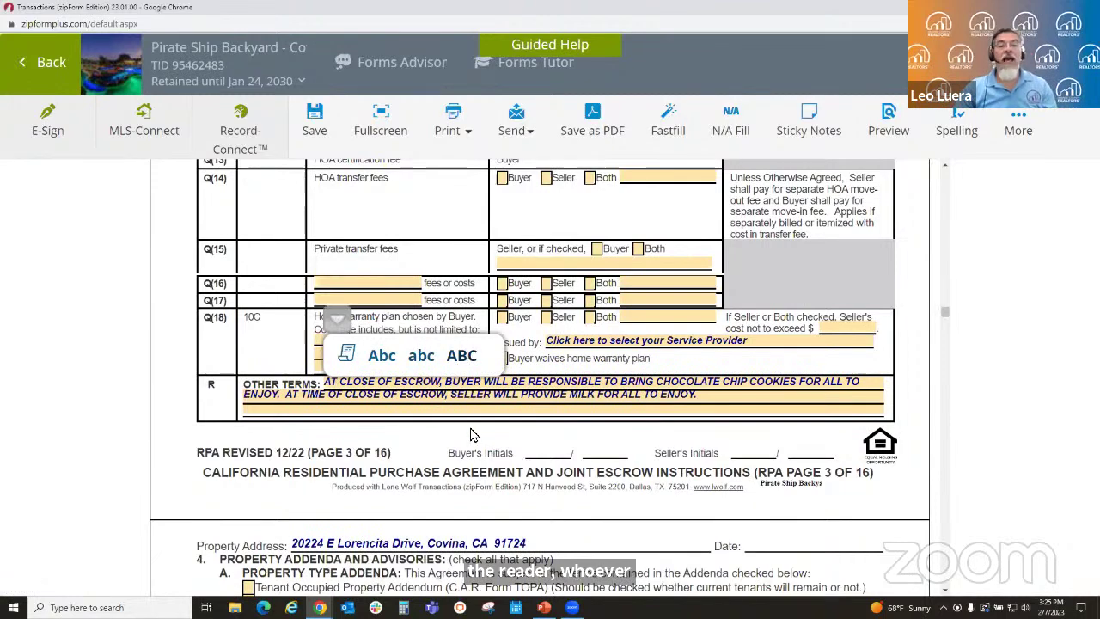
click(470, 432)
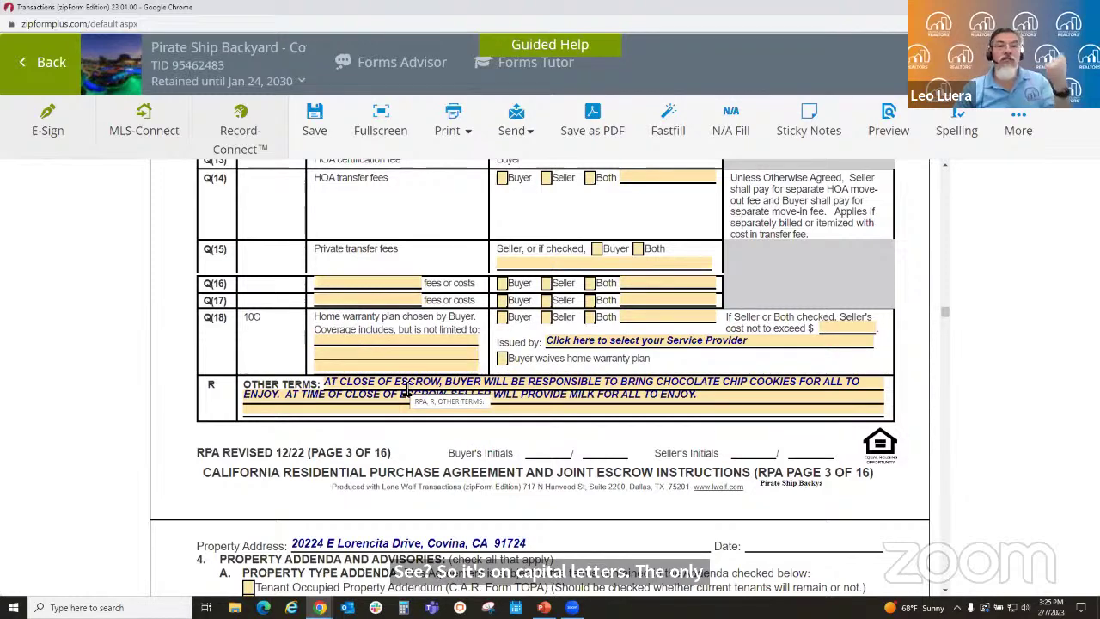
- Cycle the Other Terms case through abc and ABC again, ending in Title Case (Abc)
click(407, 388)
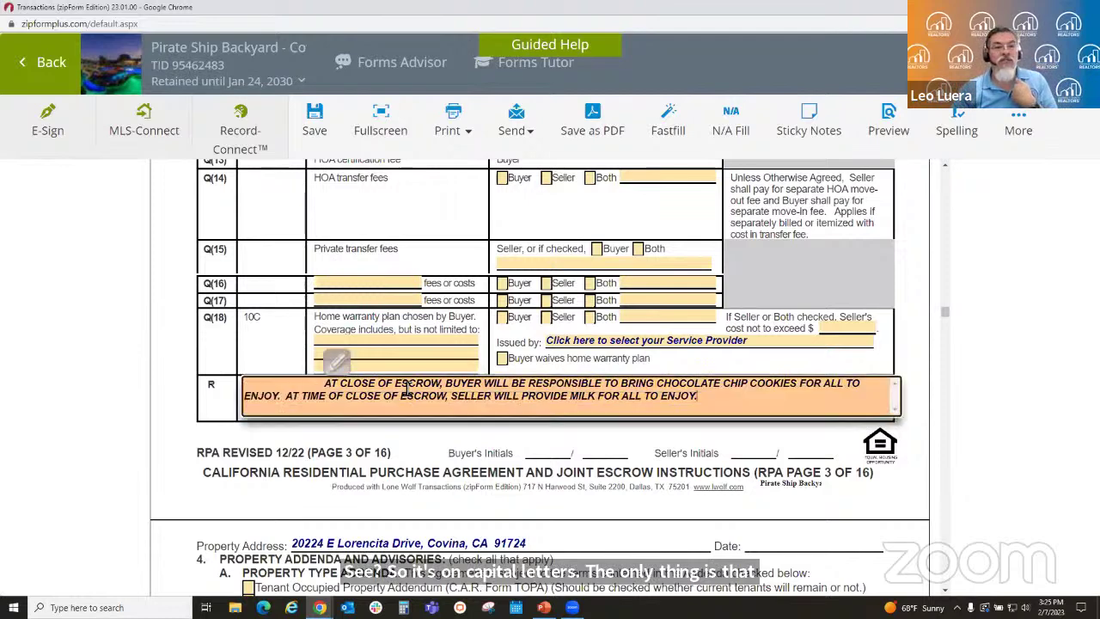
click(335, 361)
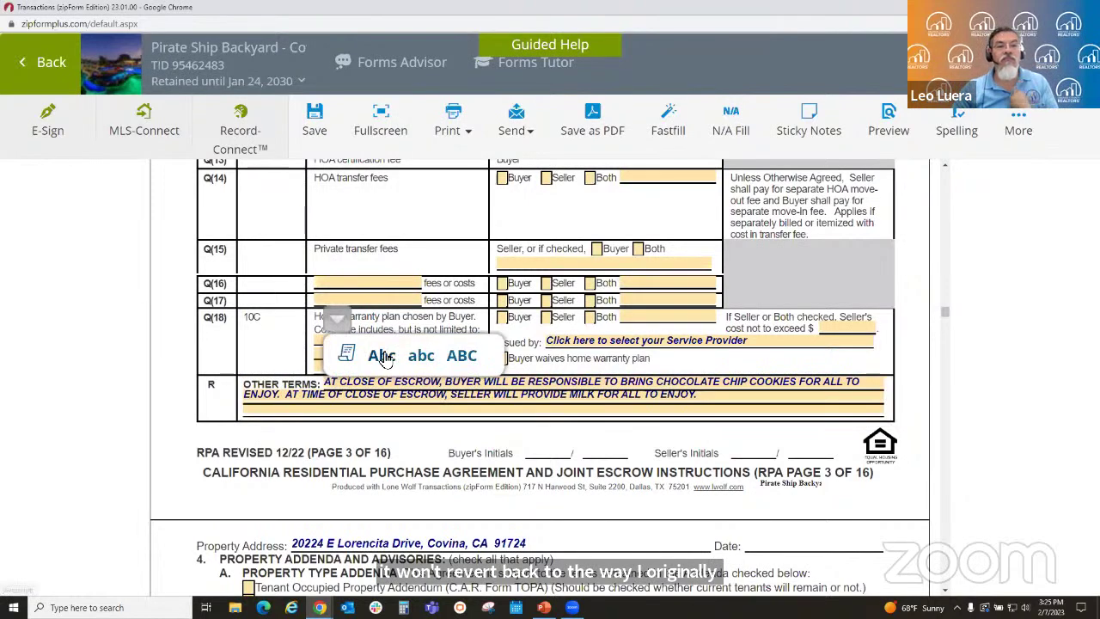
click(383, 359)
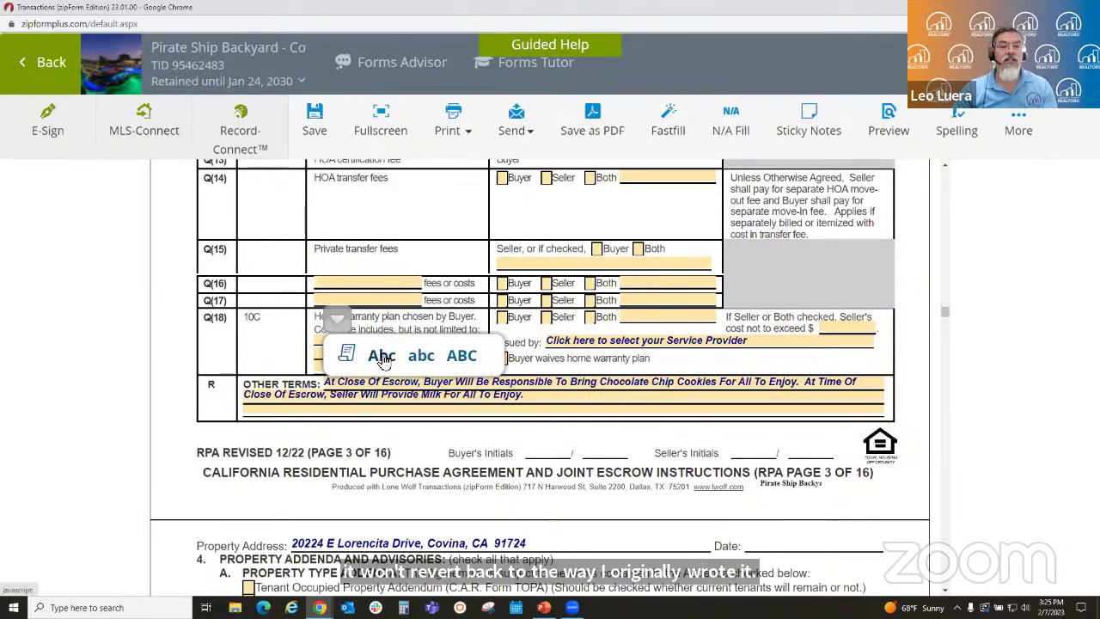
click(421, 359)
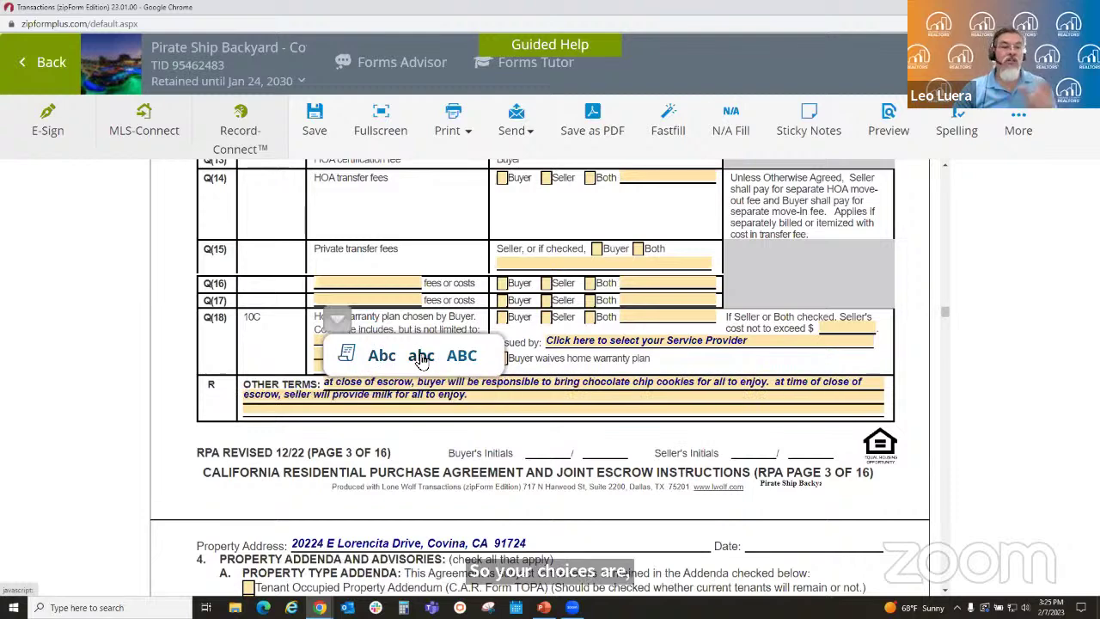
click(469, 359)
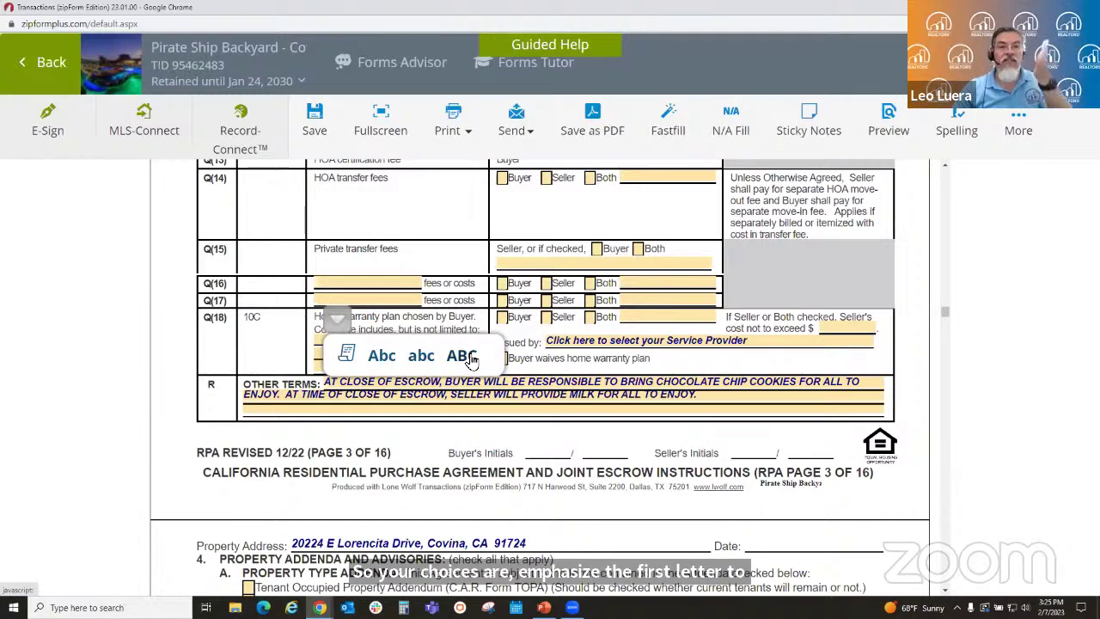
click(383, 359)
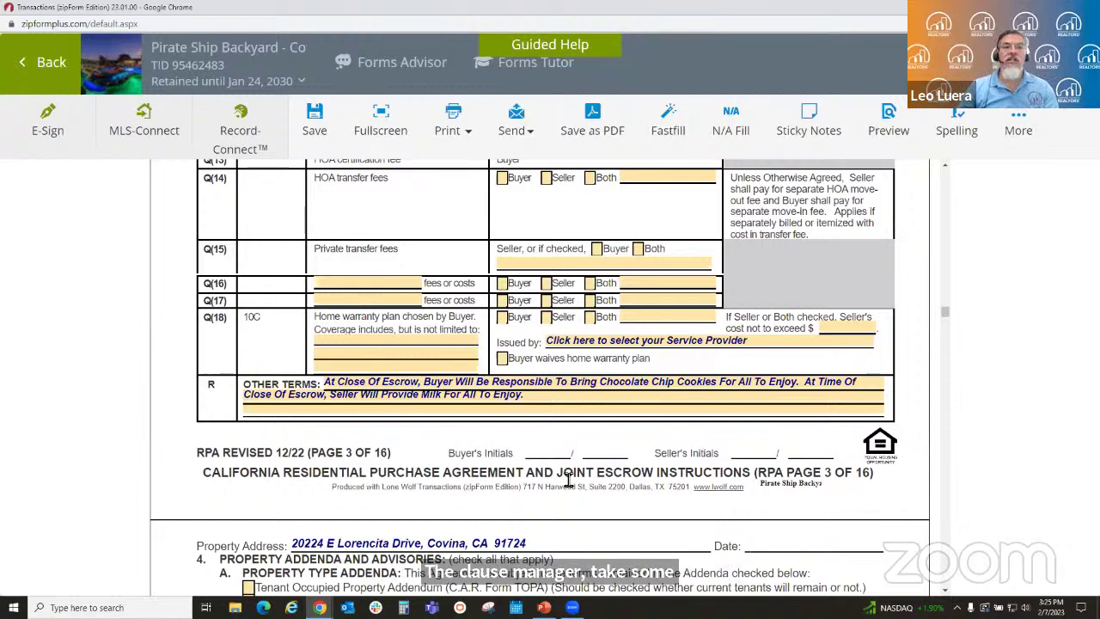
- Return to Transactions and start a new personal clause in Clause Manager
click(32, 62)
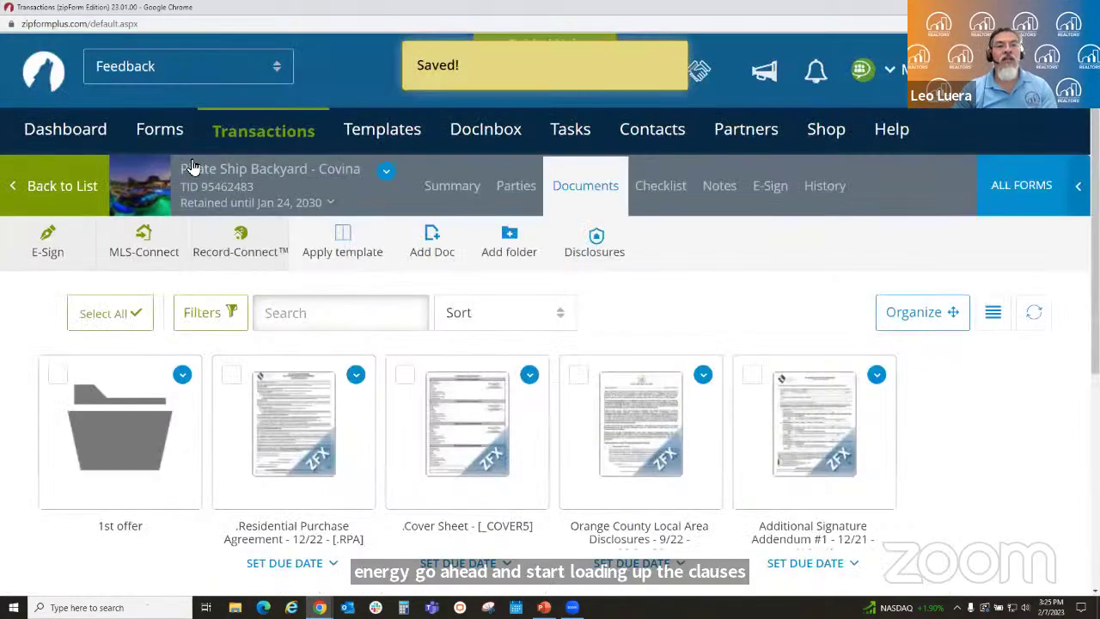
click(262, 136)
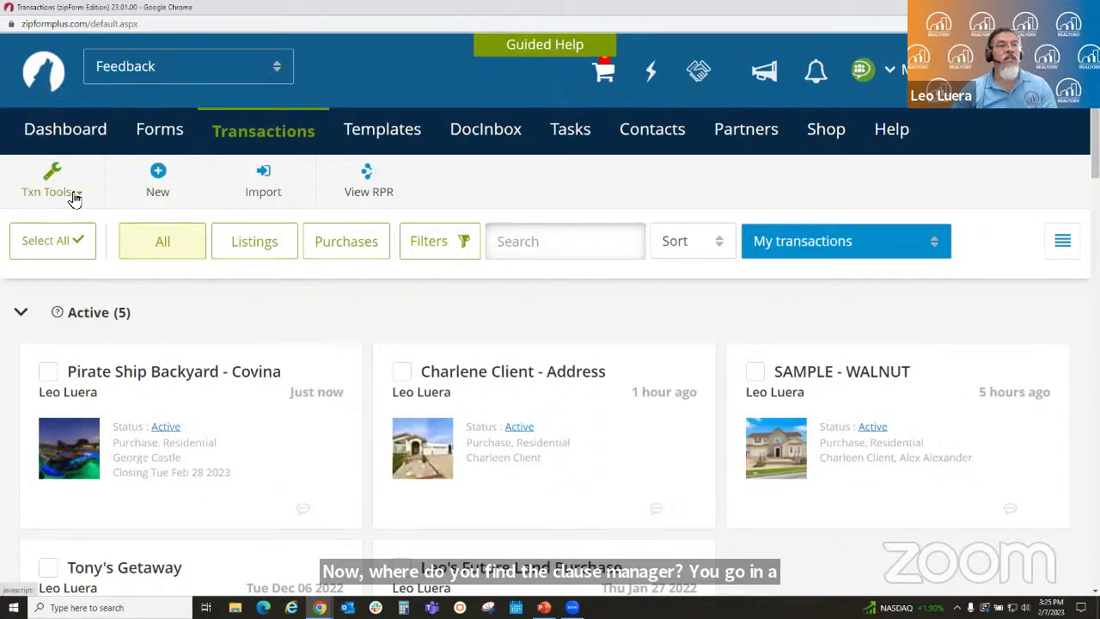
click(75, 198)
click(76, 239)
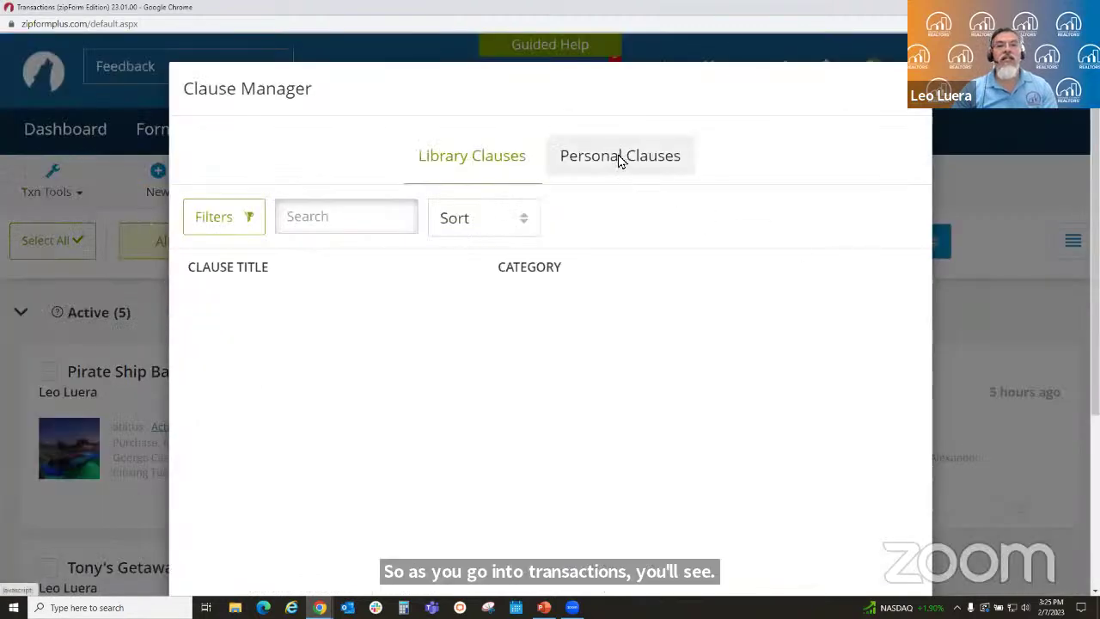
click(619, 160)
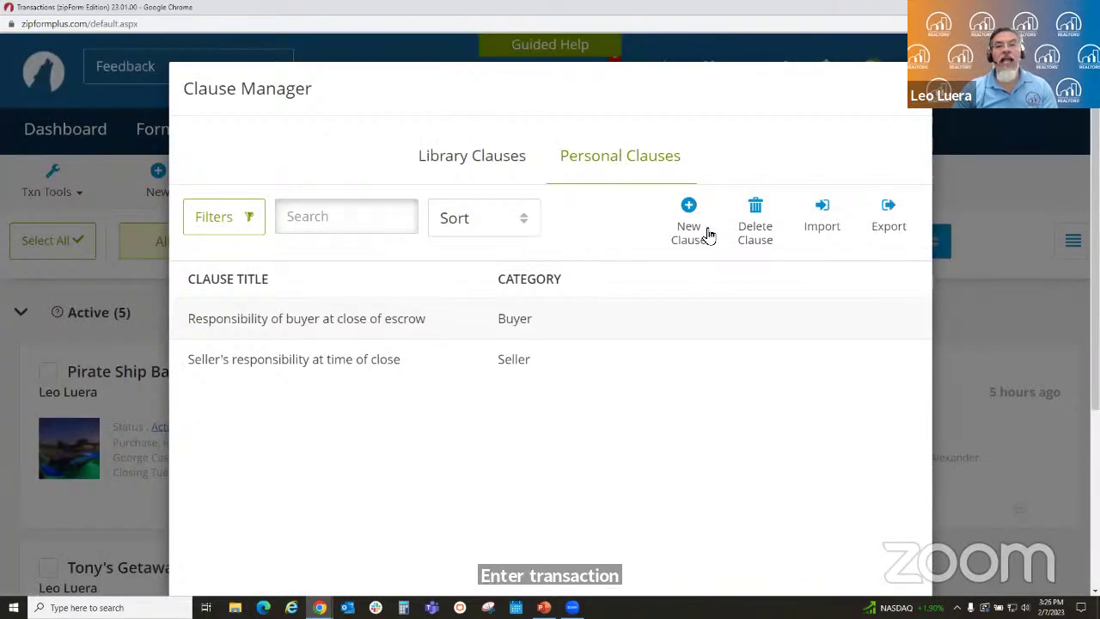
click(690, 208)
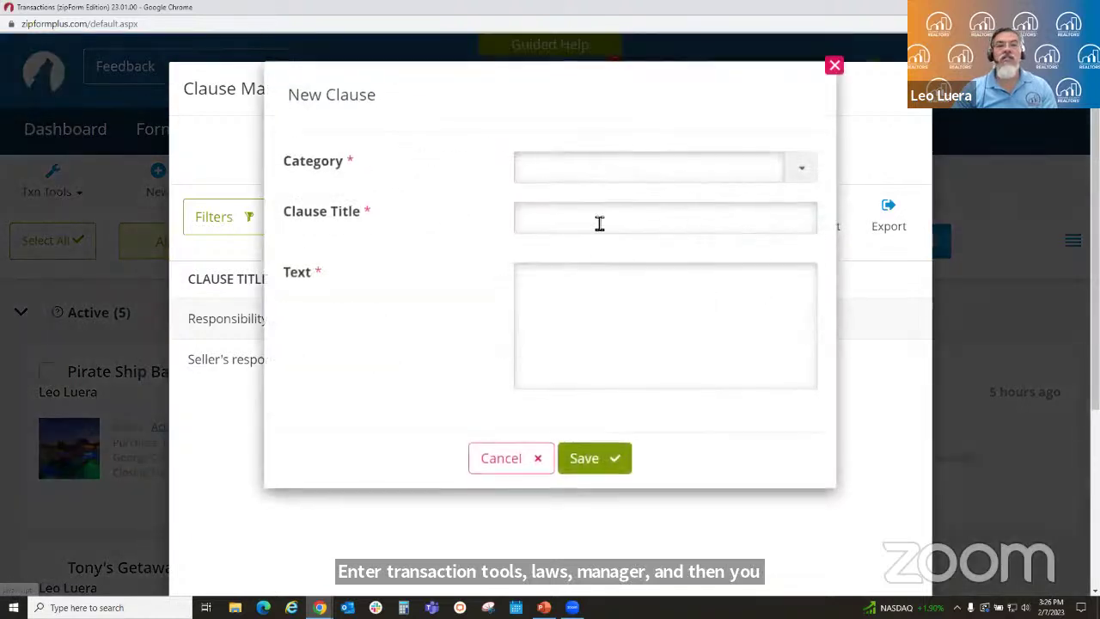
- Save Seller clause 'Selling Agent's Responsibility': Selling Agent will provide cups and dishes for all to enjoy
click(615, 169)
text(Seller)
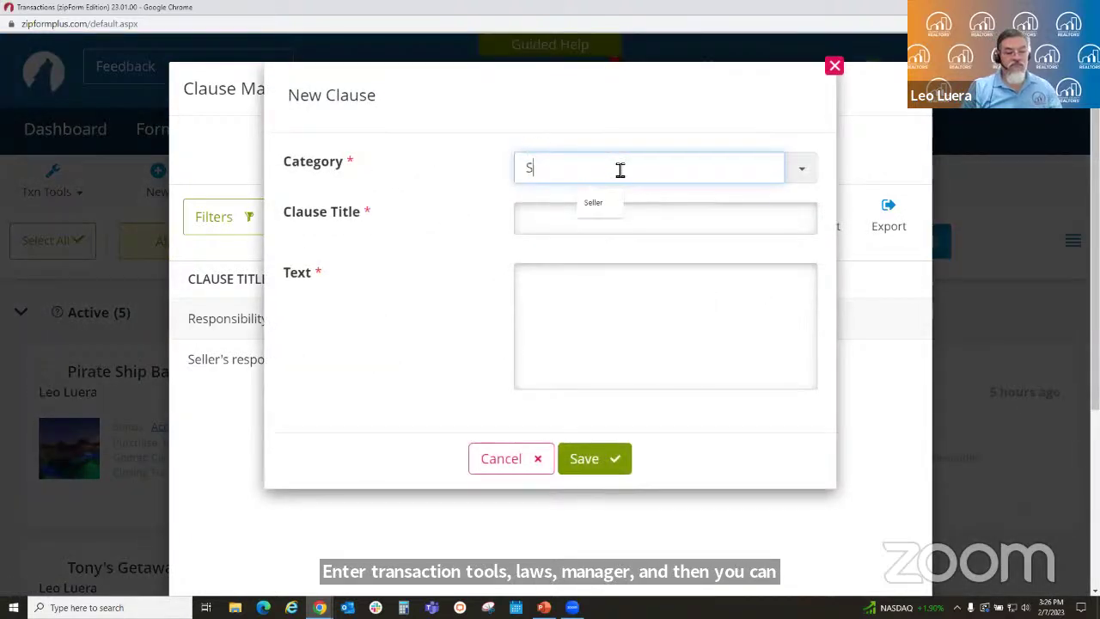
key(Tab)
text(Se)
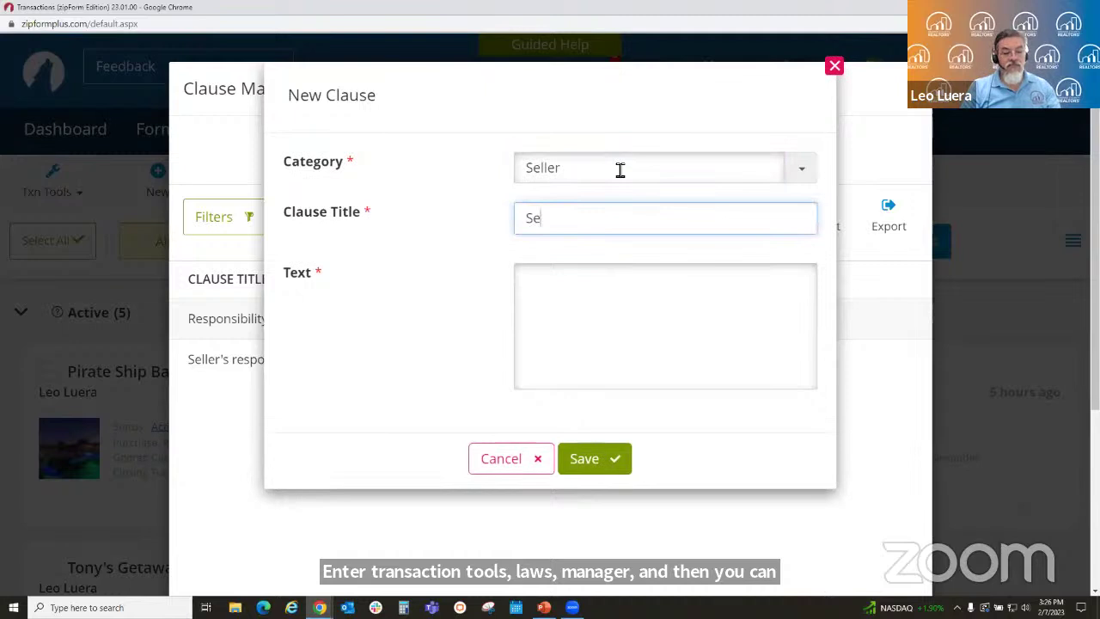
text(lling Agne)
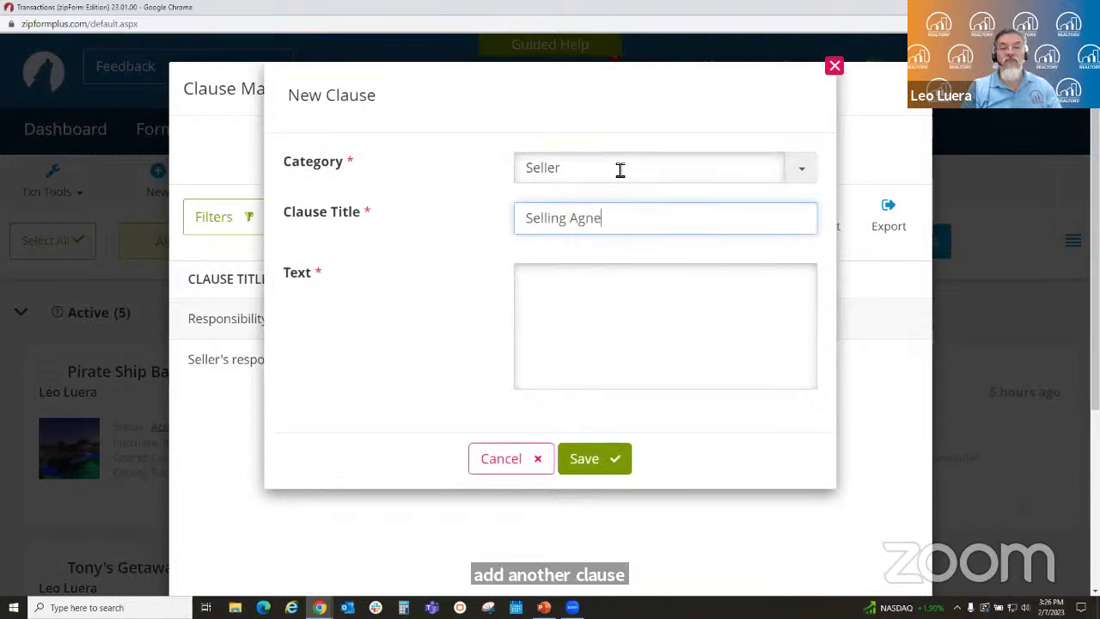
key(BackSpace)
key(BackSpace)
text(ent)
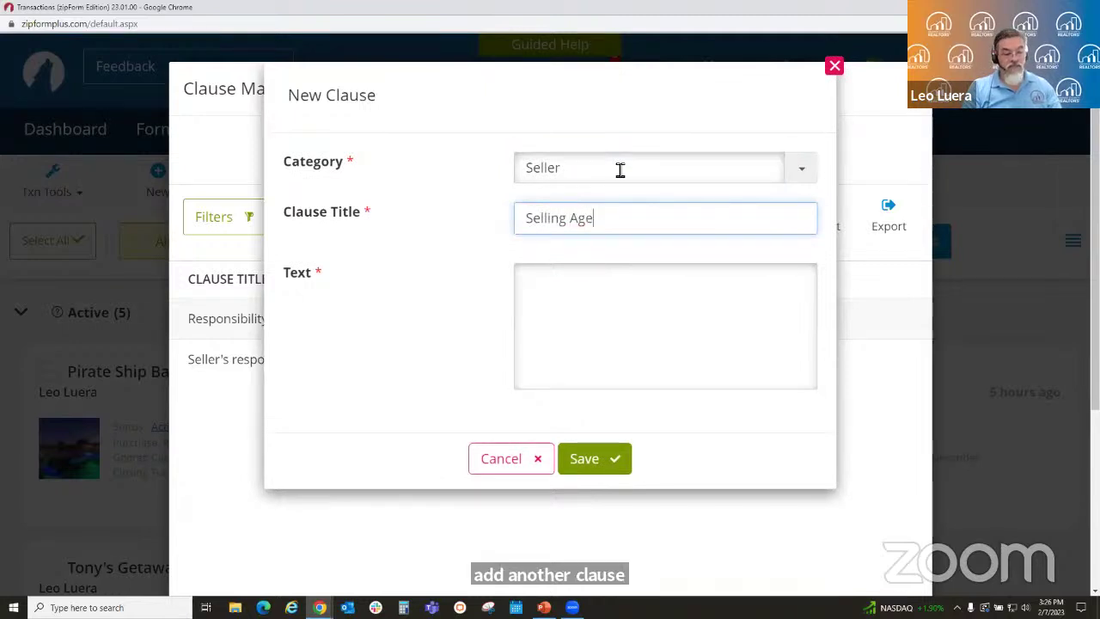
text('s R)
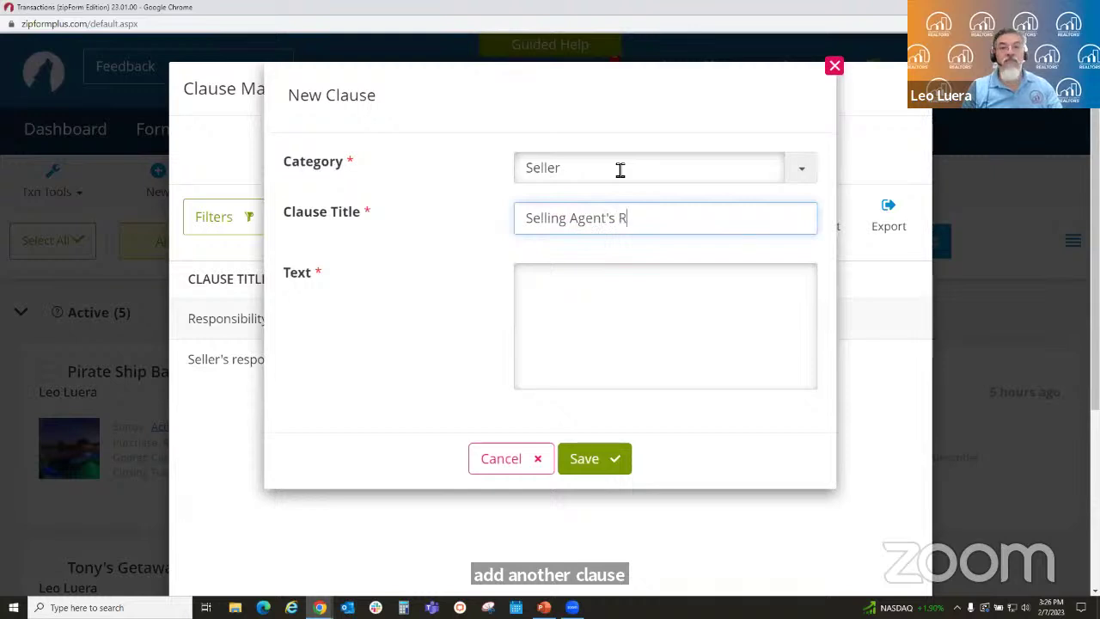
text(esponsibility)
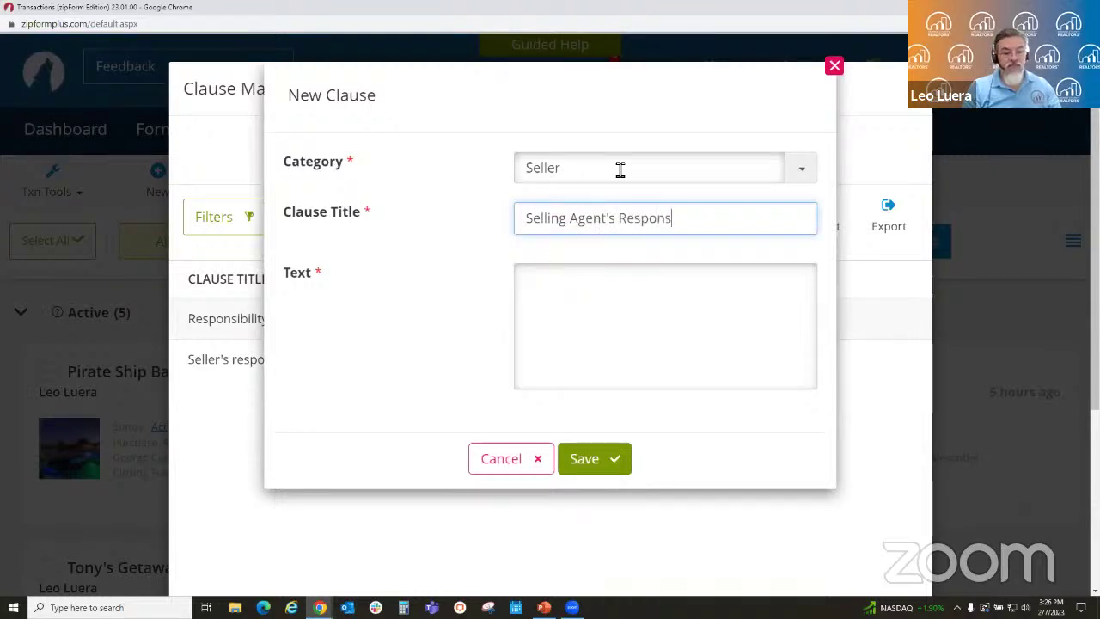
key(Tab)
text(Selling Ag)
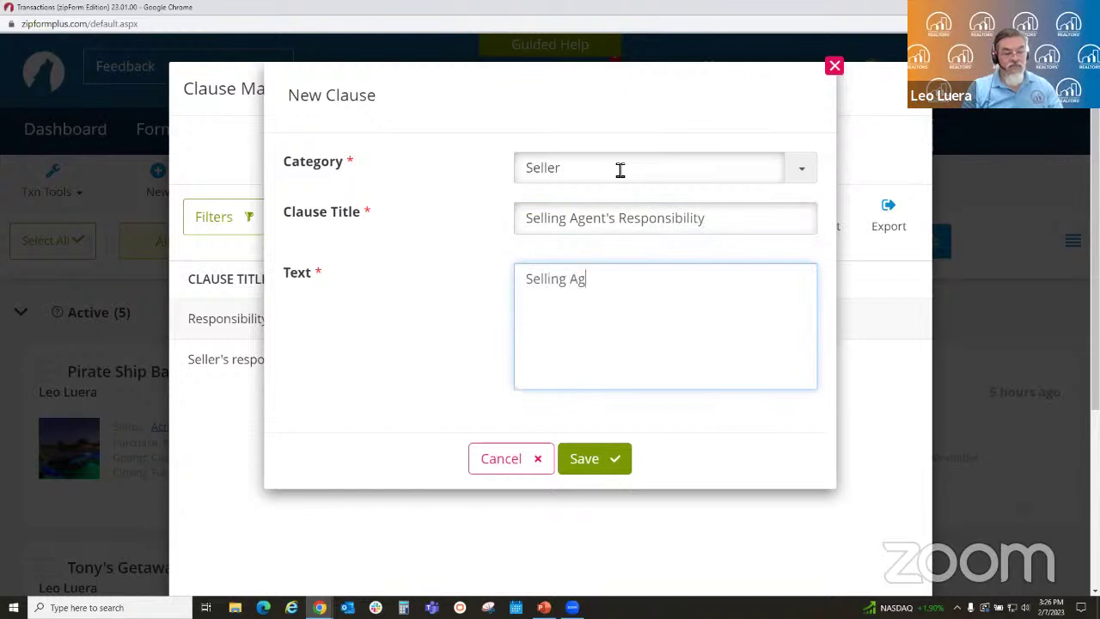
text(ent will pr)
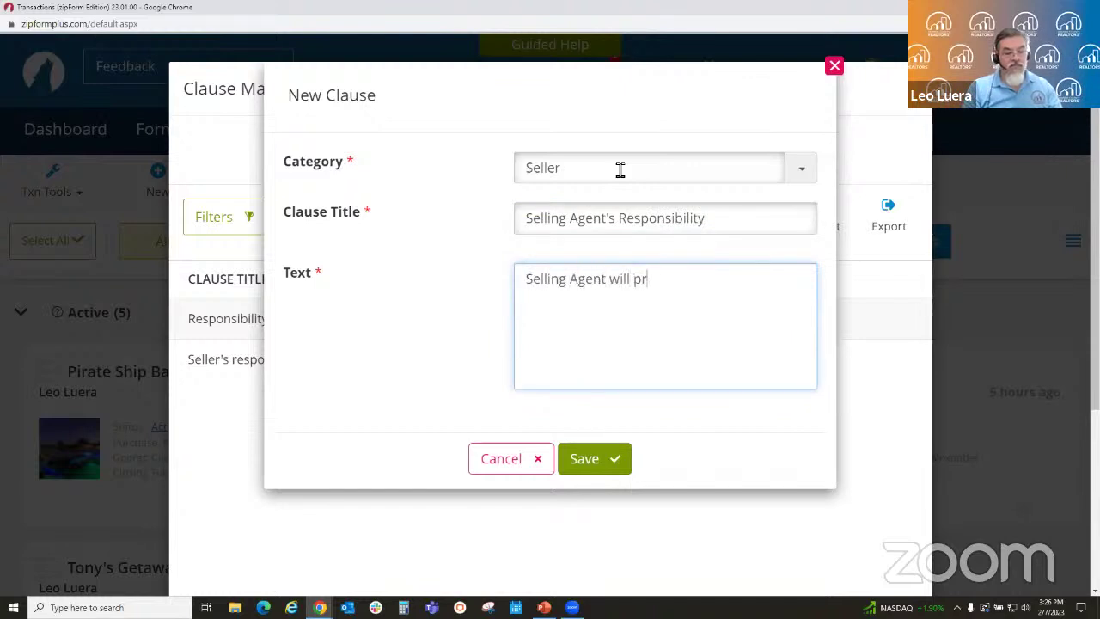
text(ovide cps)
key(BackSpace)
key(BackSpace)
key(BackSpace)
text(up)
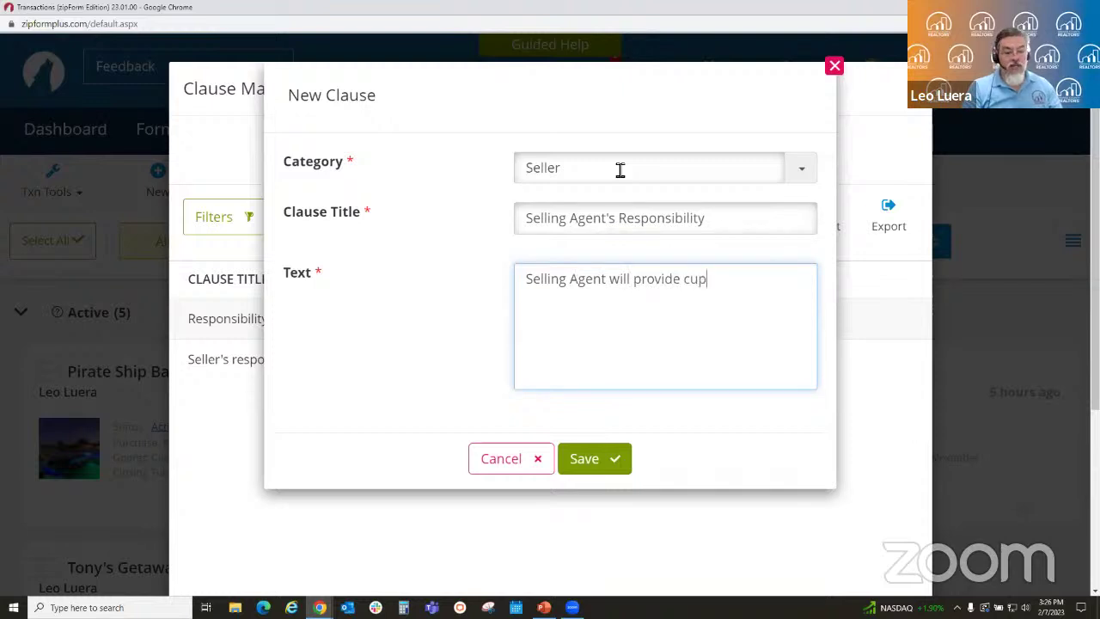
text(s and disc)
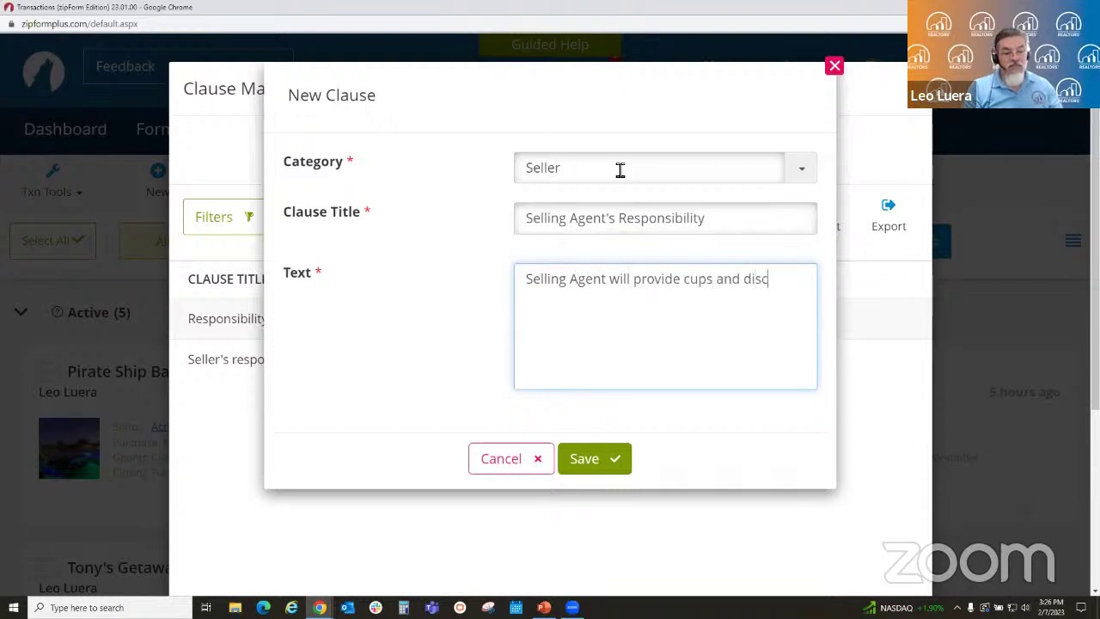
key(BackSpace)
text(hes )
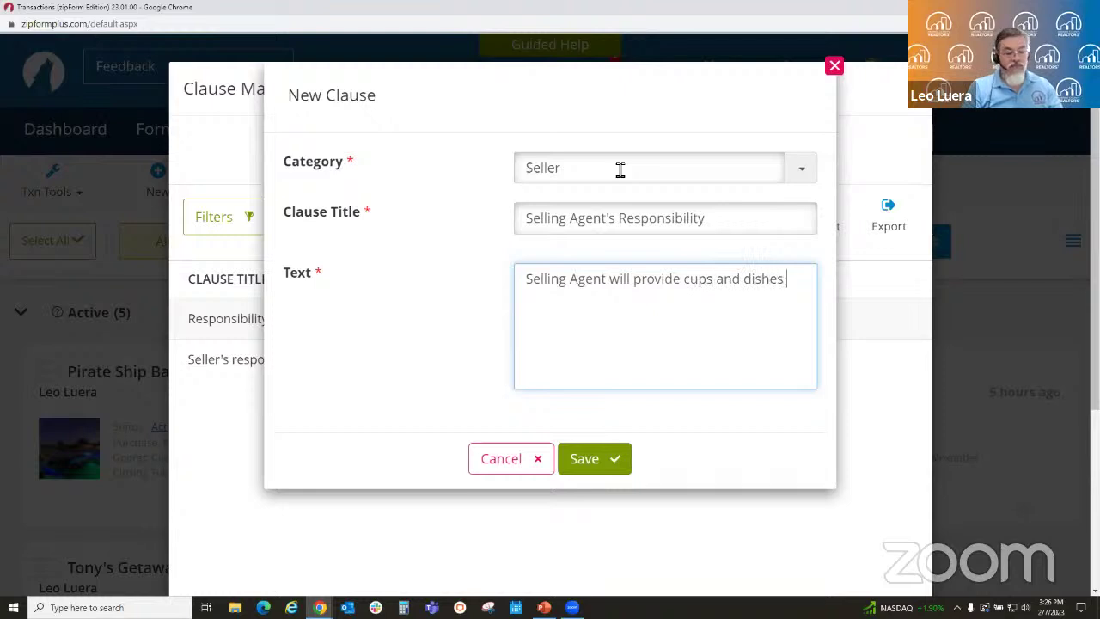
text(for all to enjoy.)
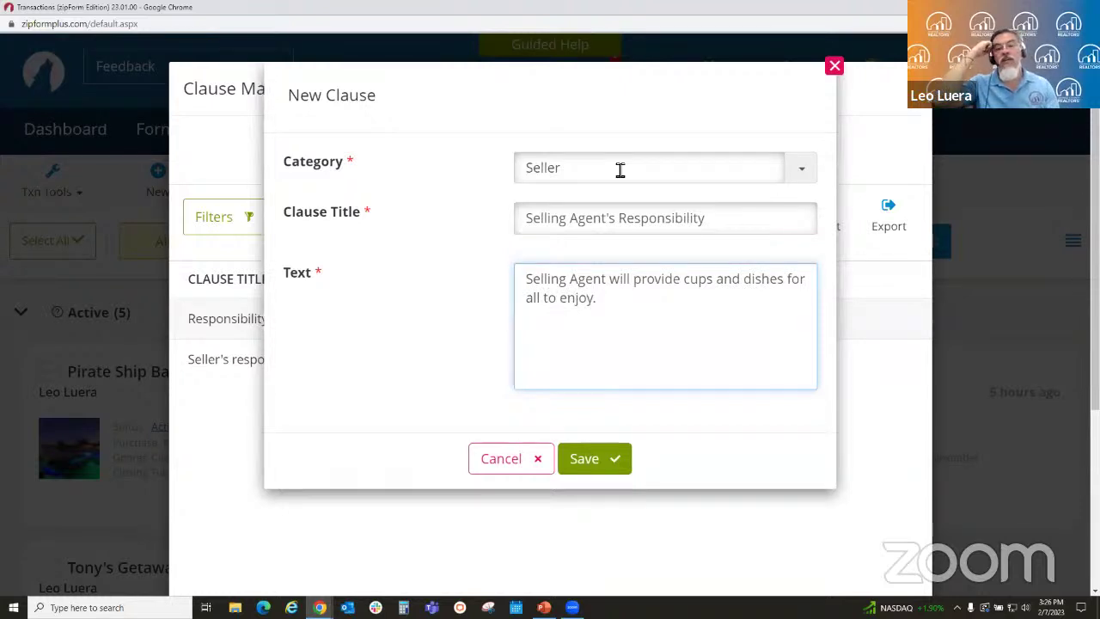
click(585, 459)
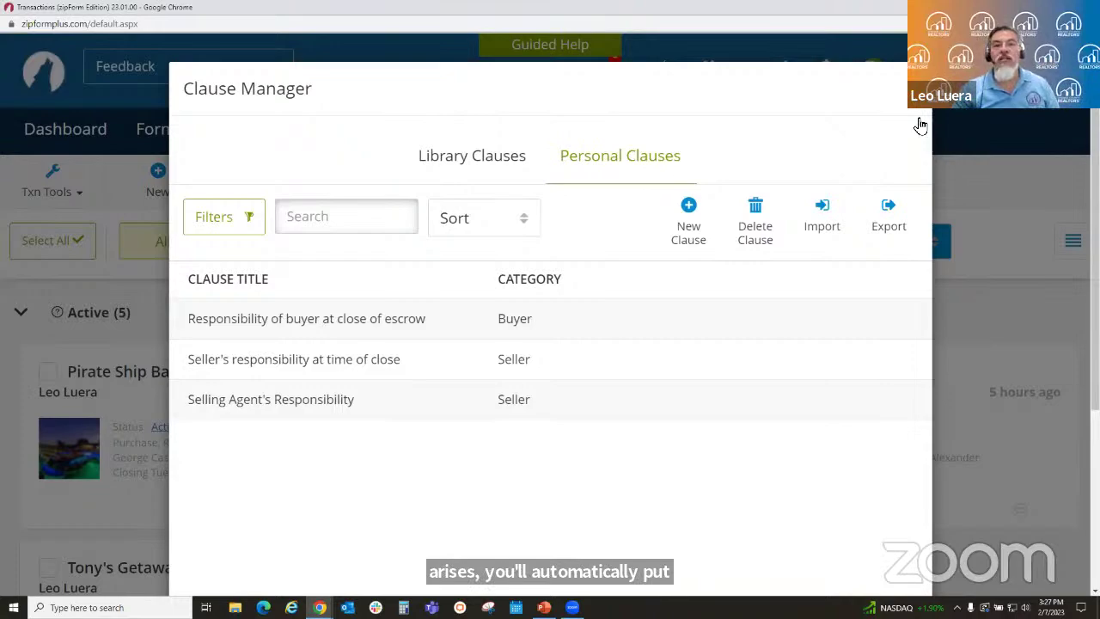
- Close Clause Manager, then scroll down the Transactions list and back to the top
click(910, 88)
scroll(658, 348, down, 5)
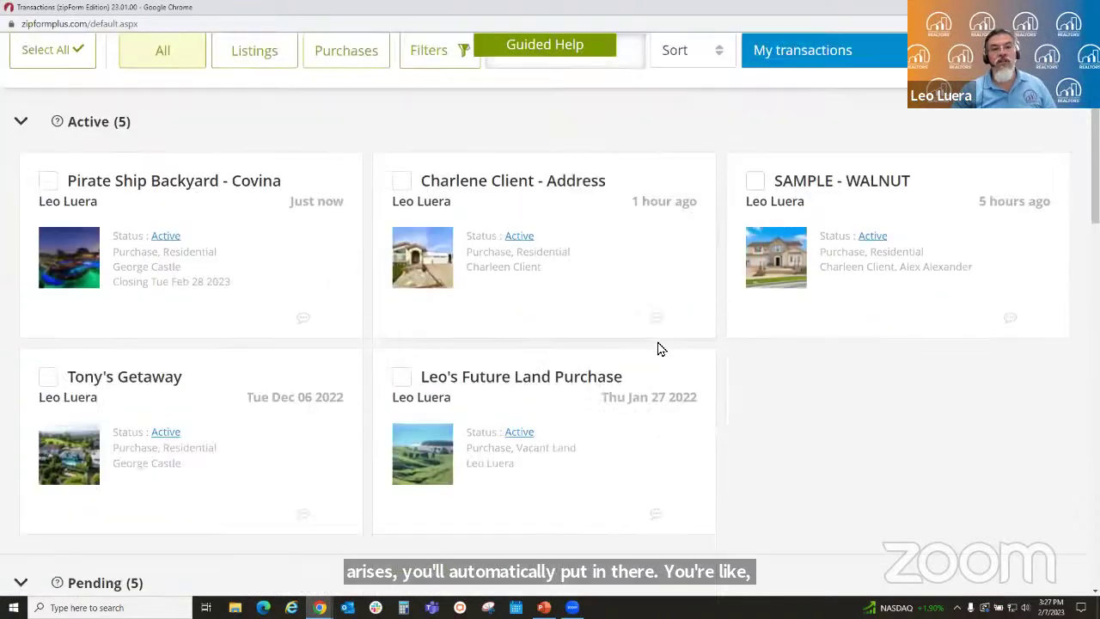
scroll(652, 357, down, 8)
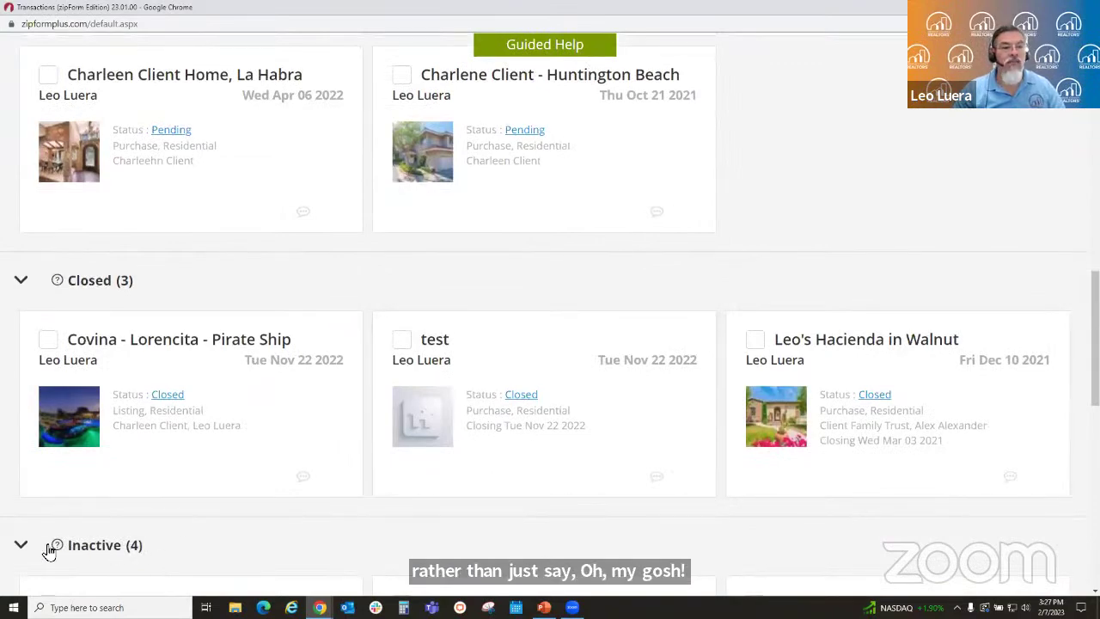
scroll(487, 444, up, 7)
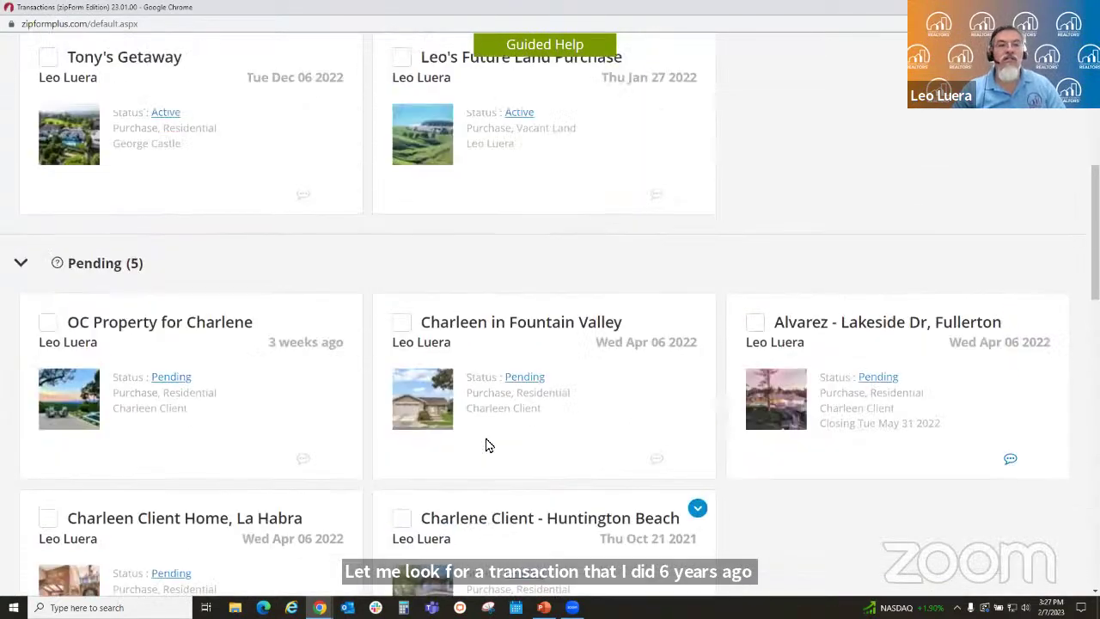
scroll(487, 443, up, 4)
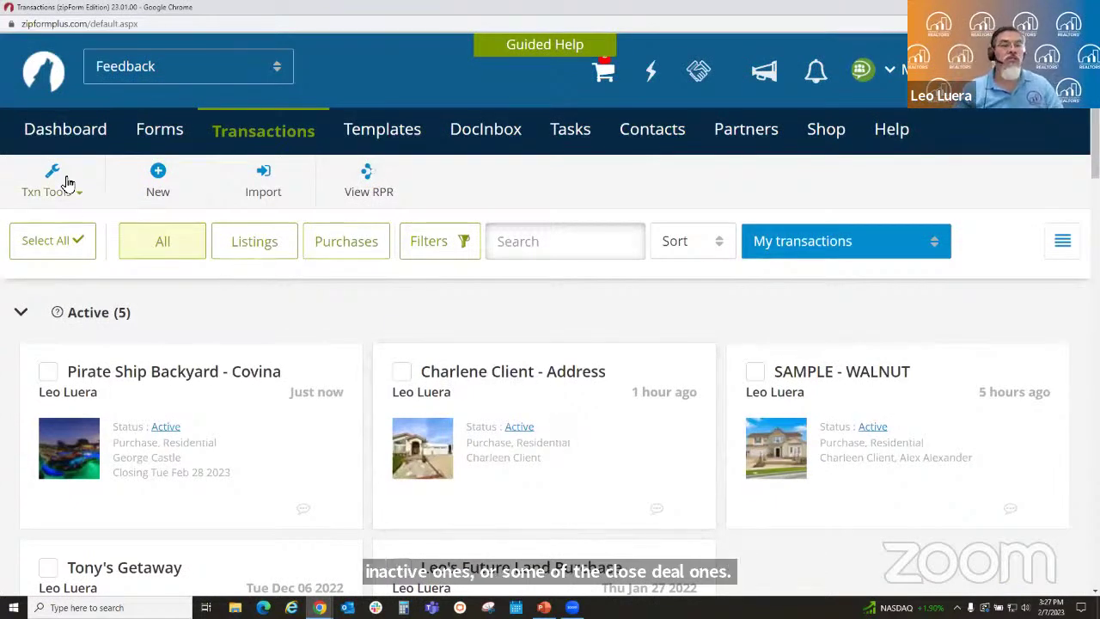
- Check the Personal Clauses in Clause Manager, then bring up slide 7 of the PowerPoint deck
click(77, 191)
click(98, 229)
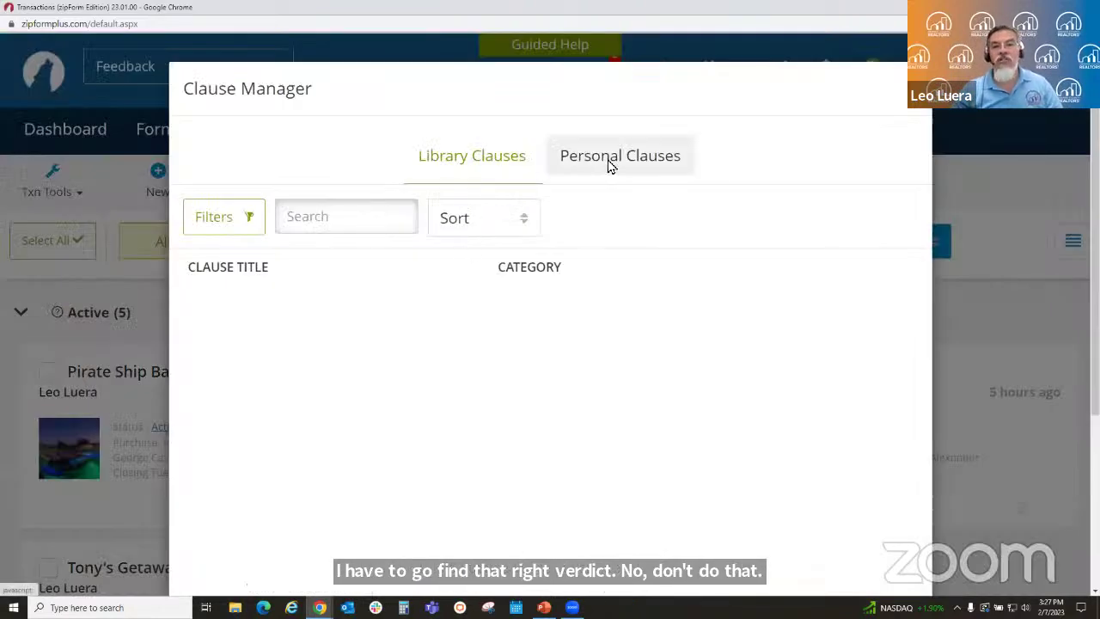
click(609, 167)
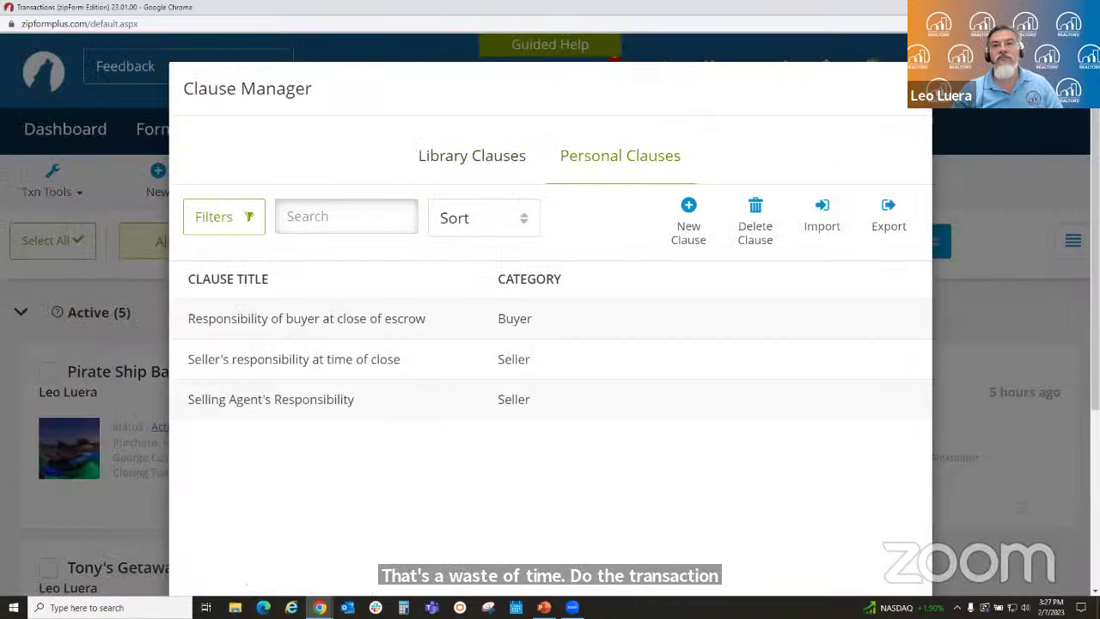
click(913, 89)
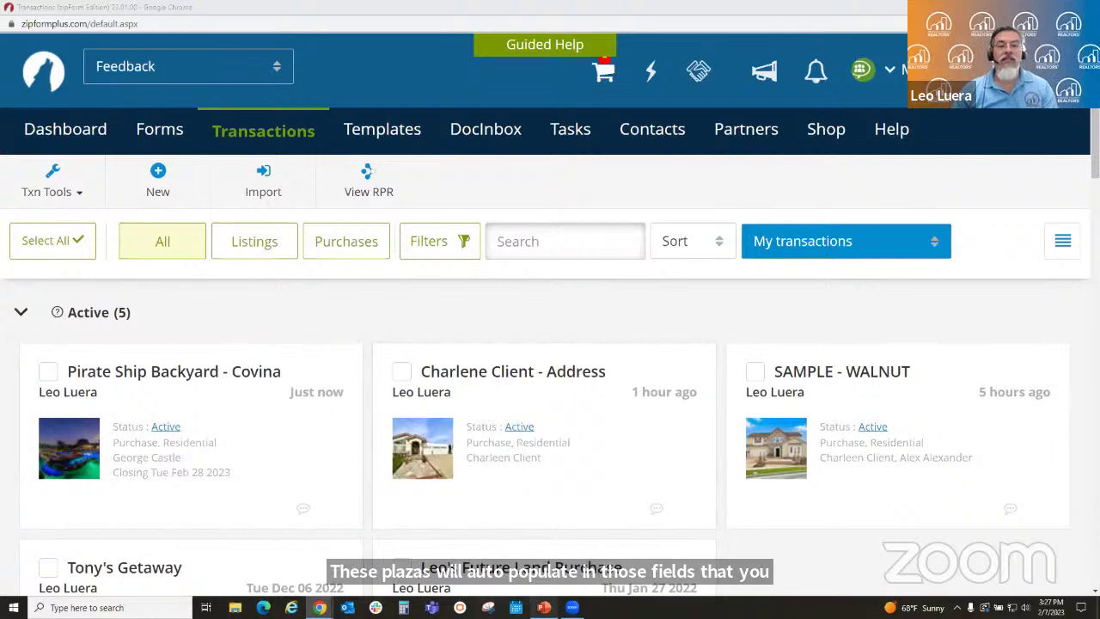
click(544, 607)
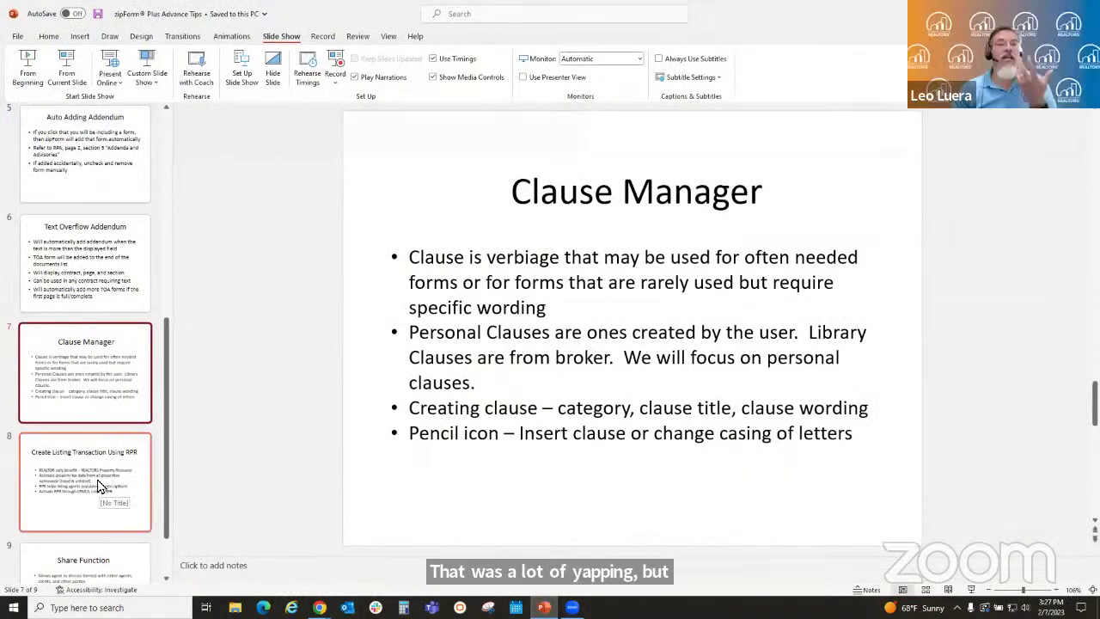
scroll(103, 429, down, 1)
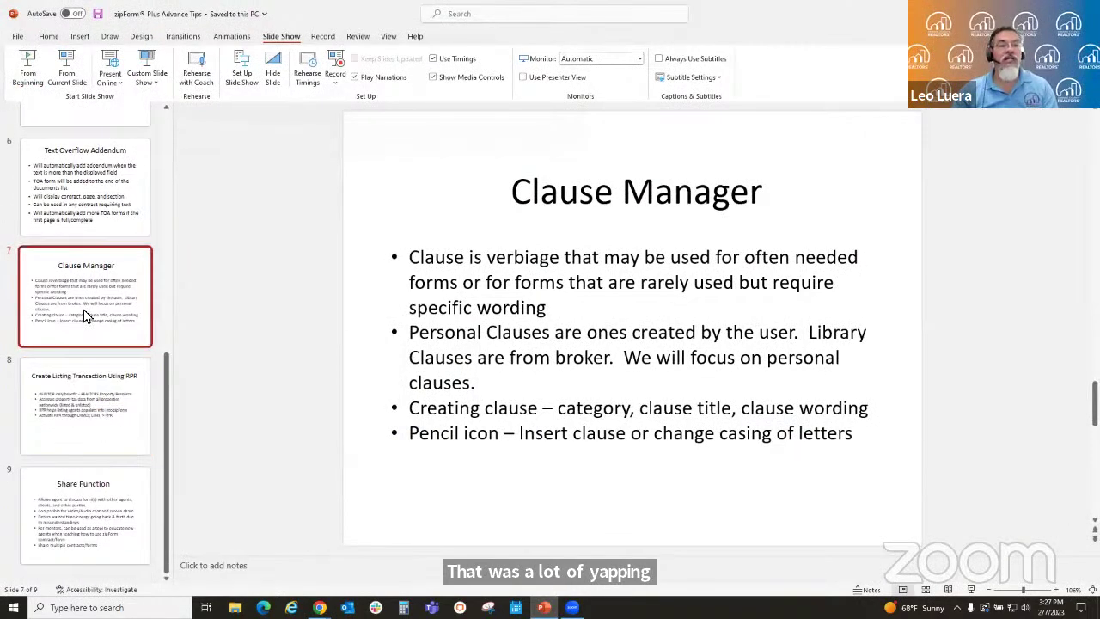
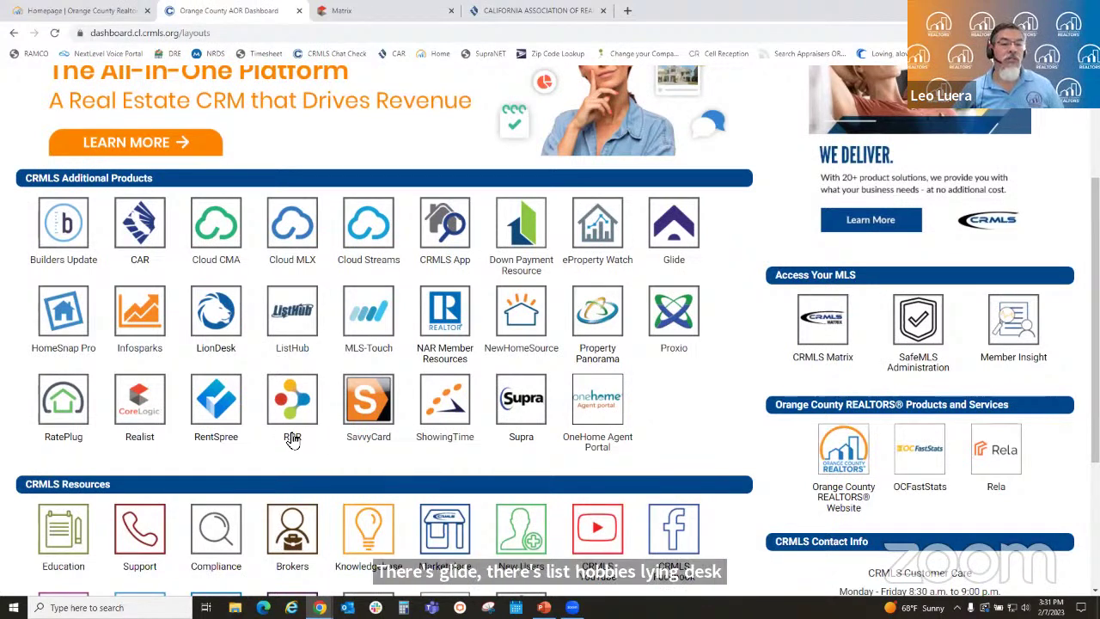
- Launch Realtors Property Resource (narrpr.com) in a new tab from the CRMLS Dashboard's RPR icon
click(294, 402)
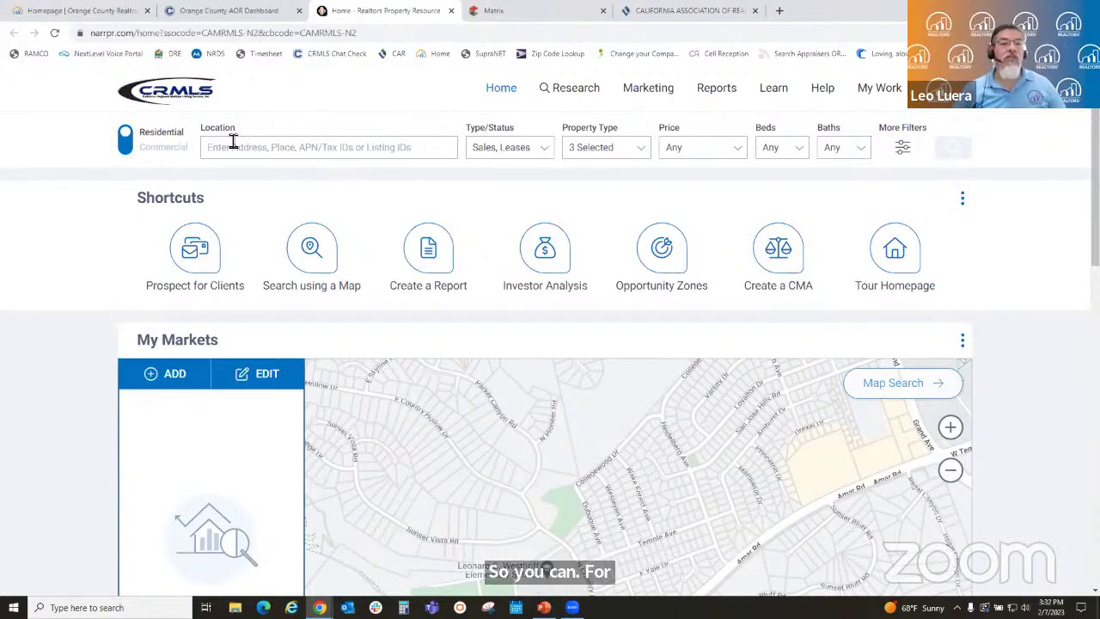
- Rerun the recent 'Prescott, Arizona' location search
click(237, 152)
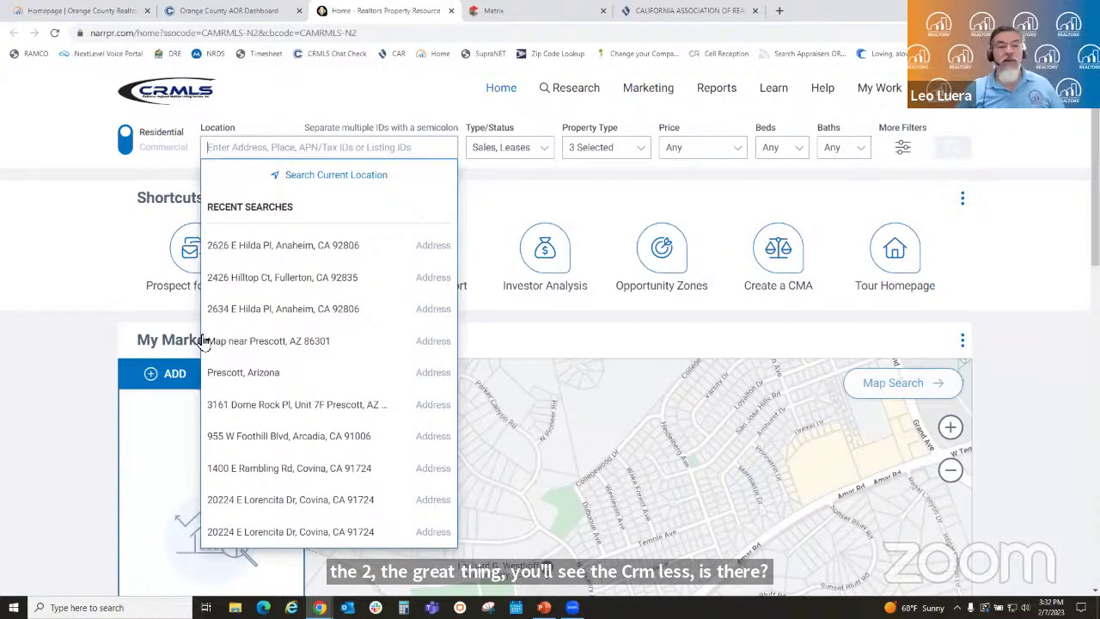
click(229, 375)
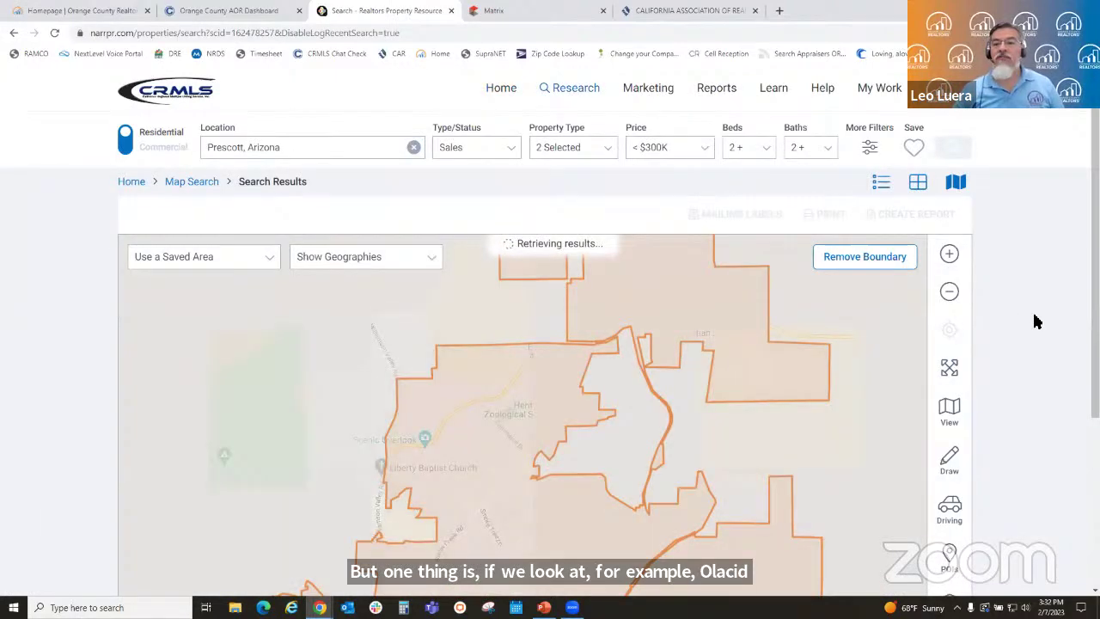
scroll(1036, 321, down, 2)
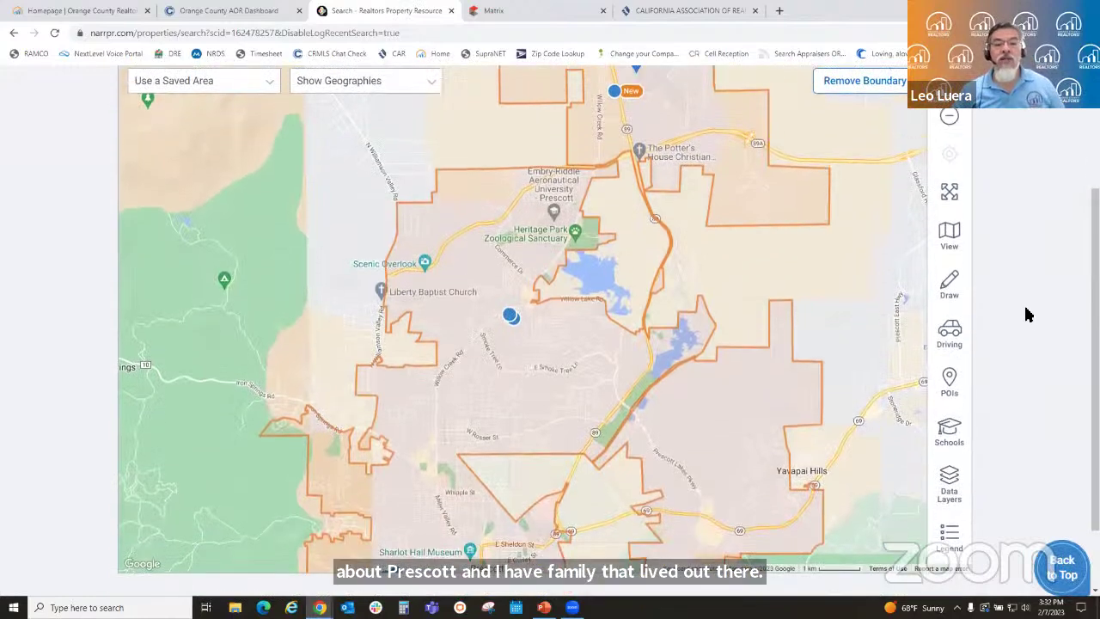
scroll(1026, 315, up, 2)
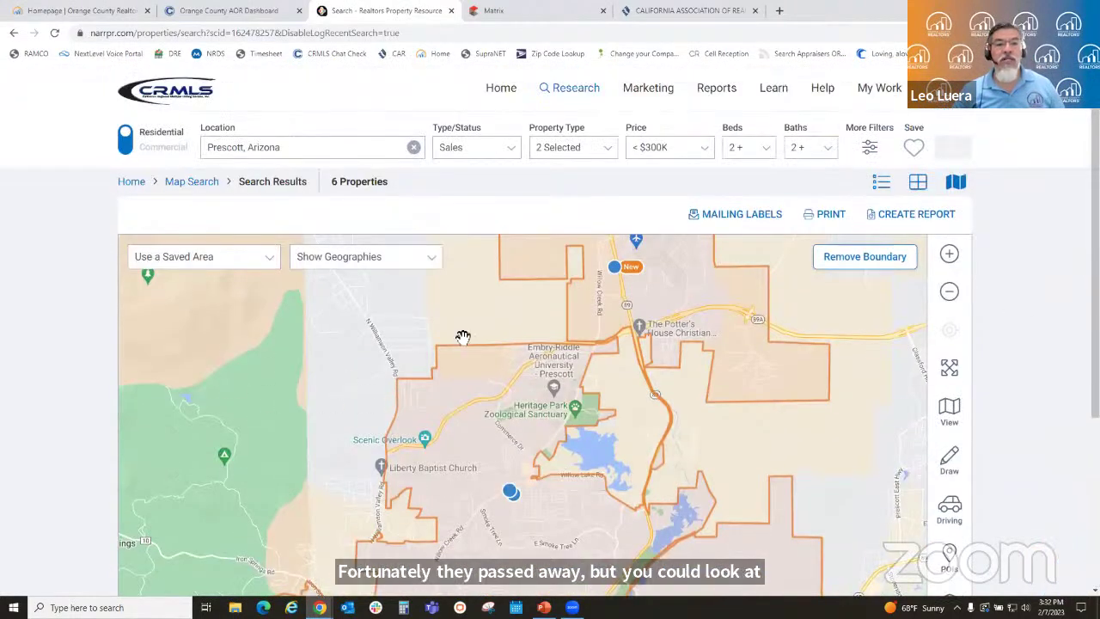
- Remove the $300,000 maximum price so Prescott listings at any price show
click(701, 151)
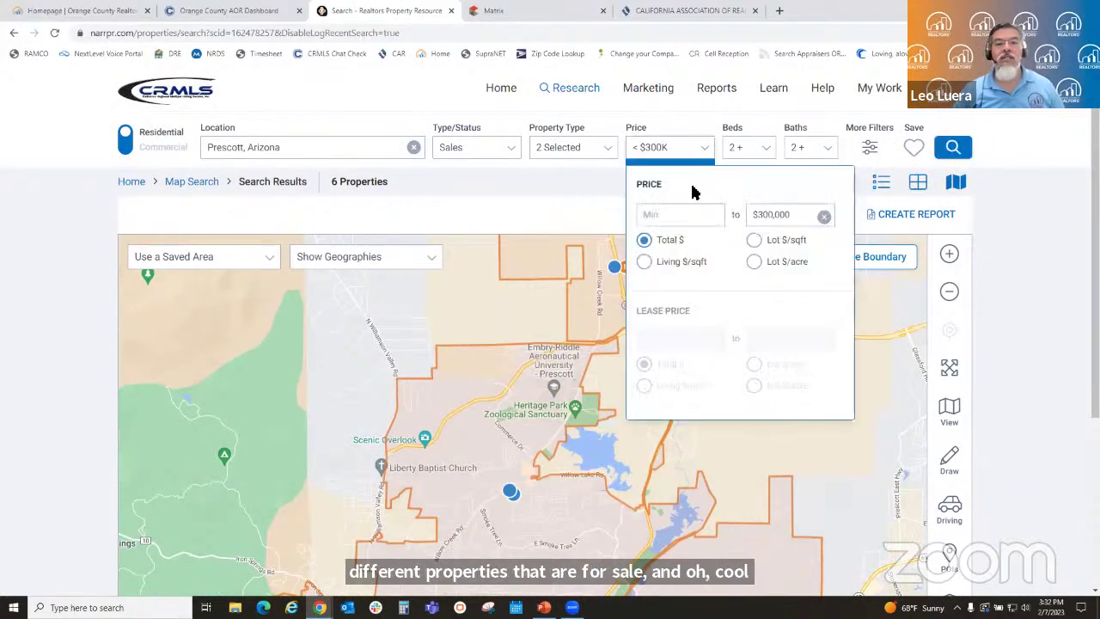
click(823, 219)
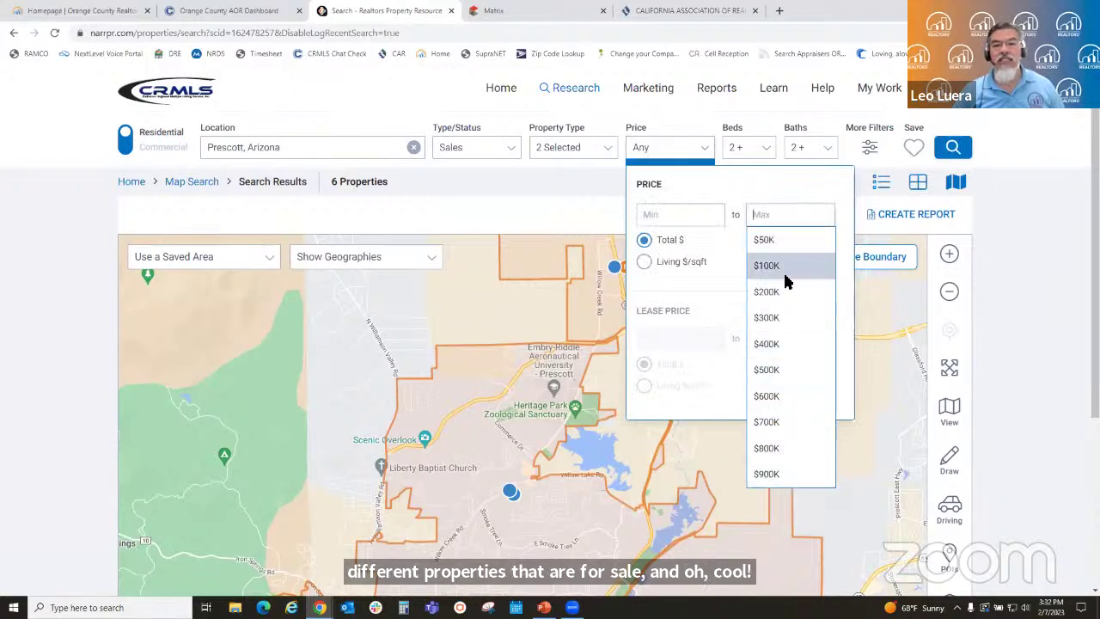
click(582, 194)
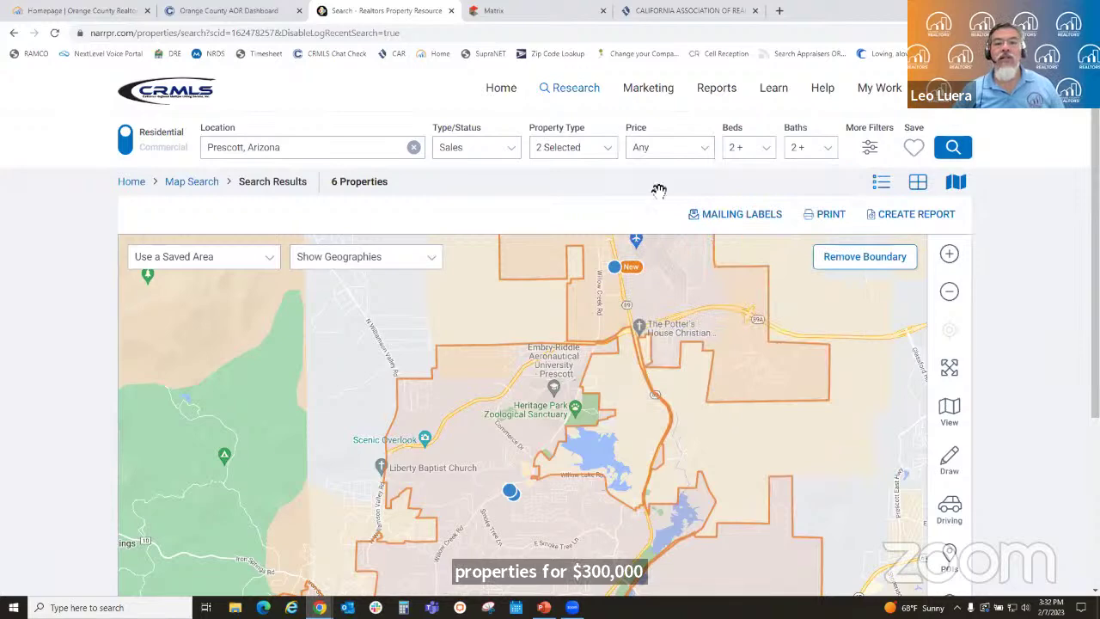
scroll(722, 365, down, 2)
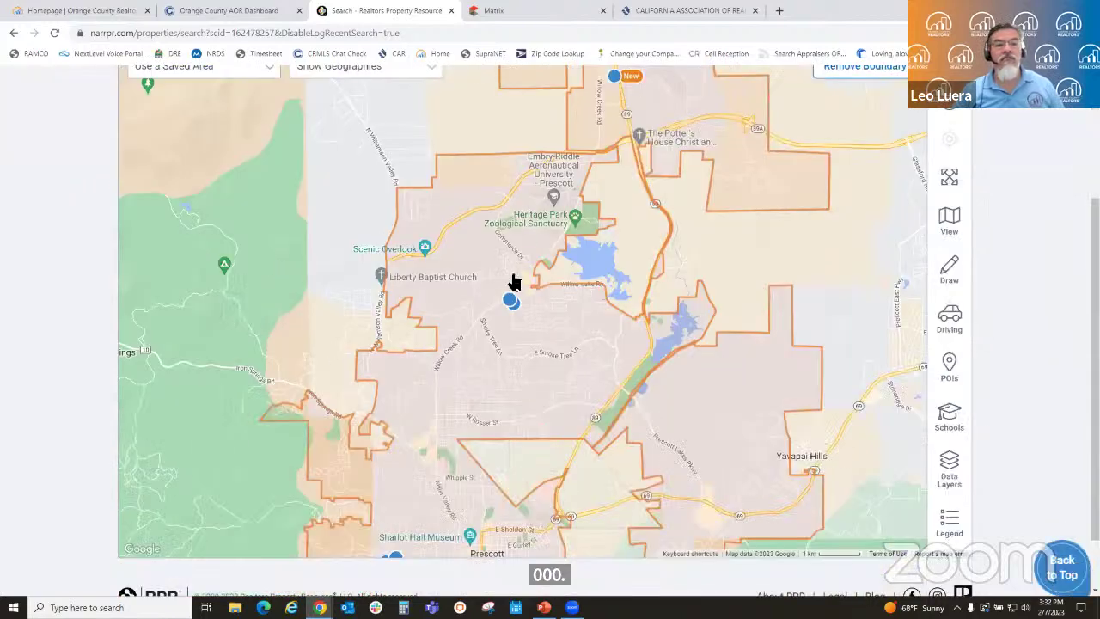
scroll(658, 314, down, 1)
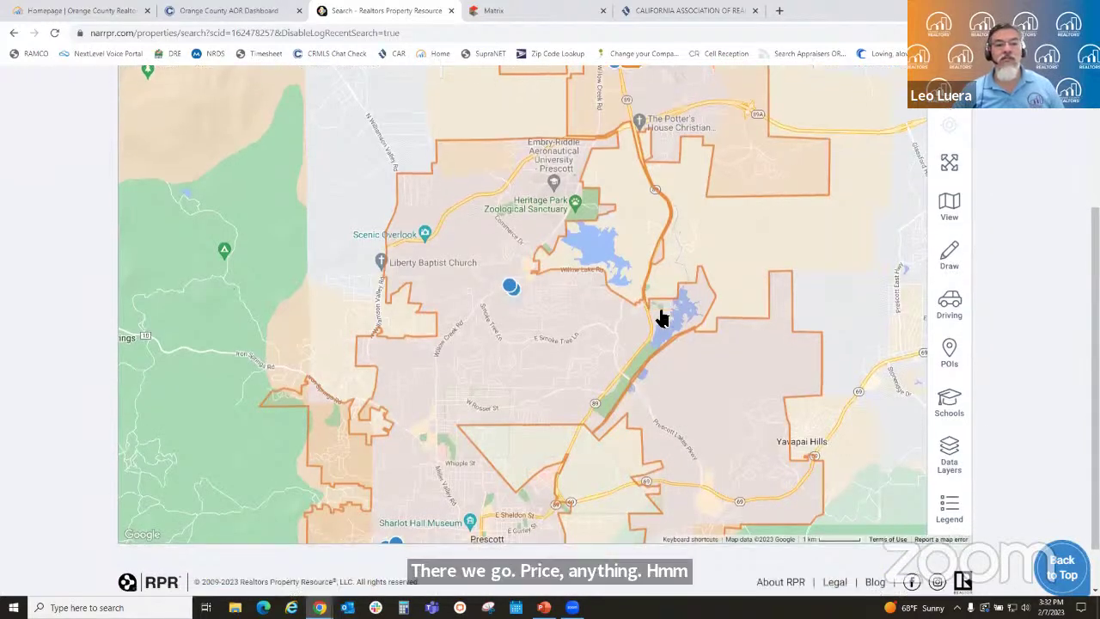
scroll(620, 314, up, 2)
scroll(619, 311, up, 2)
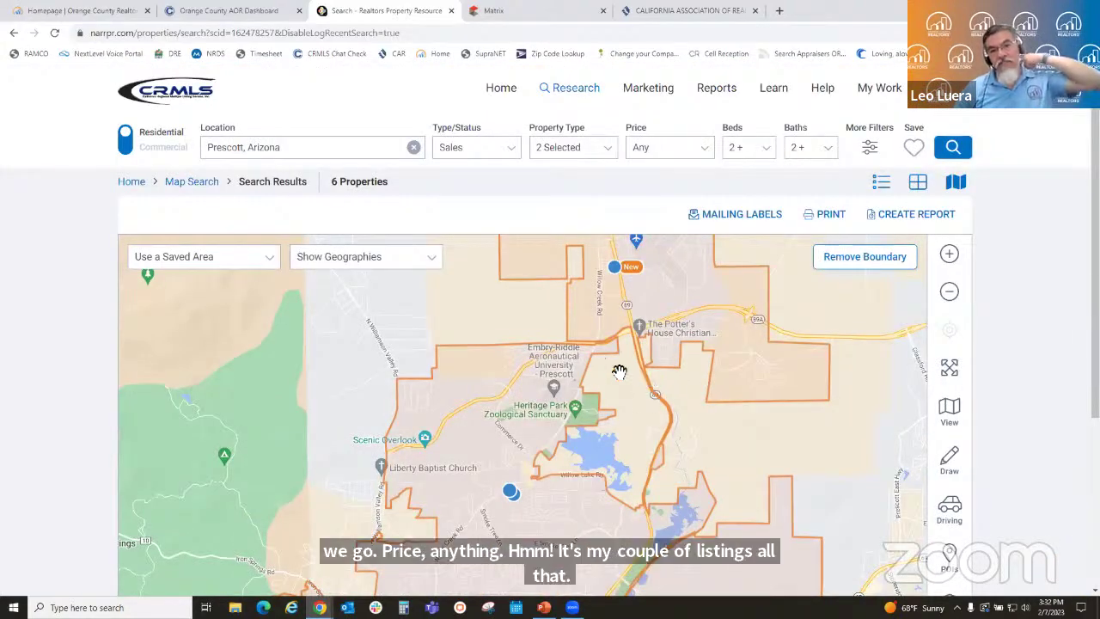
scroll(640, 373, down, 2)
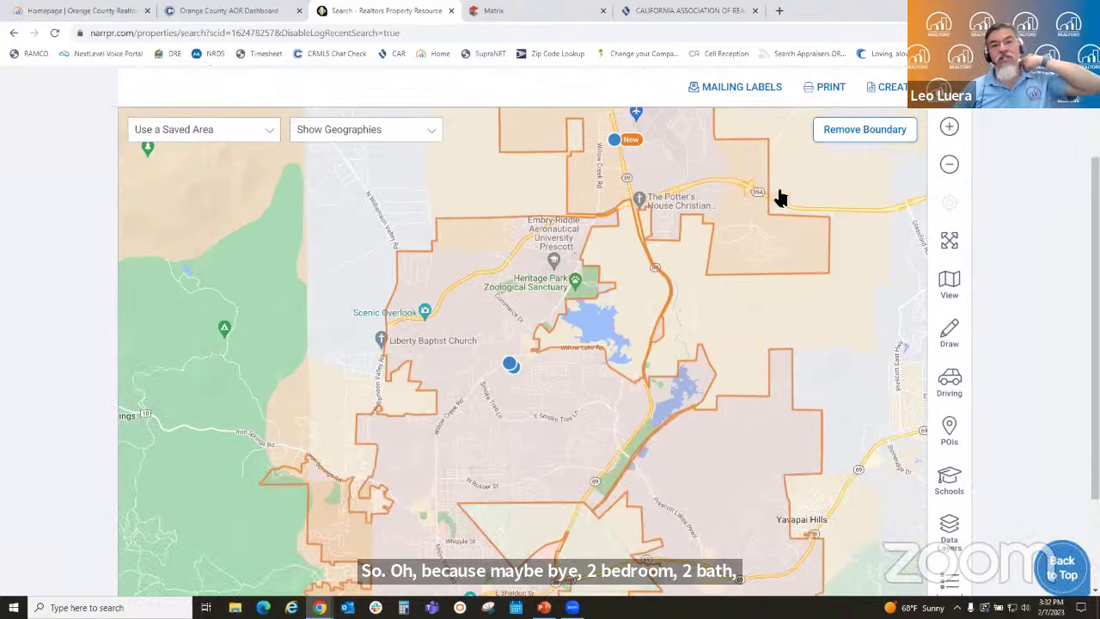
scroll(816, 305, up, 2)
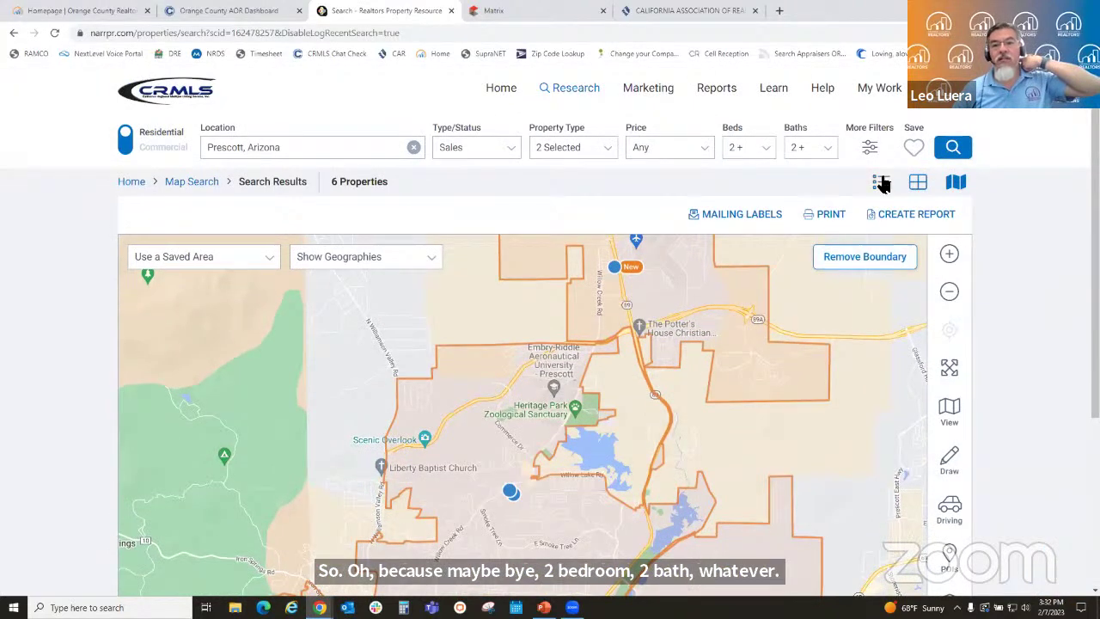
click(615, 269)
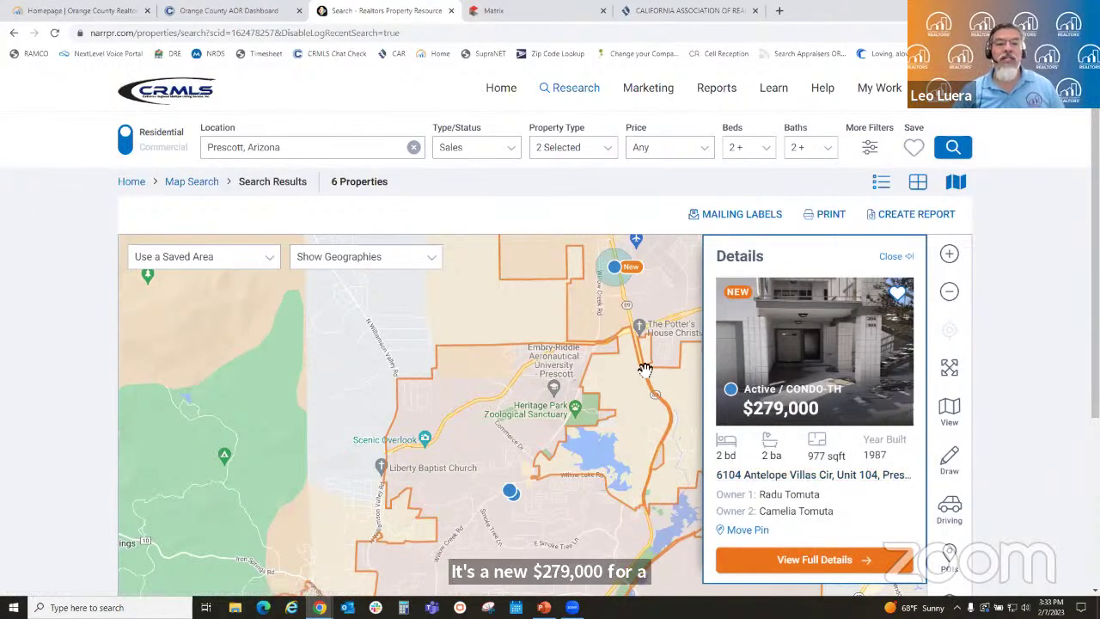
click(487, 319)
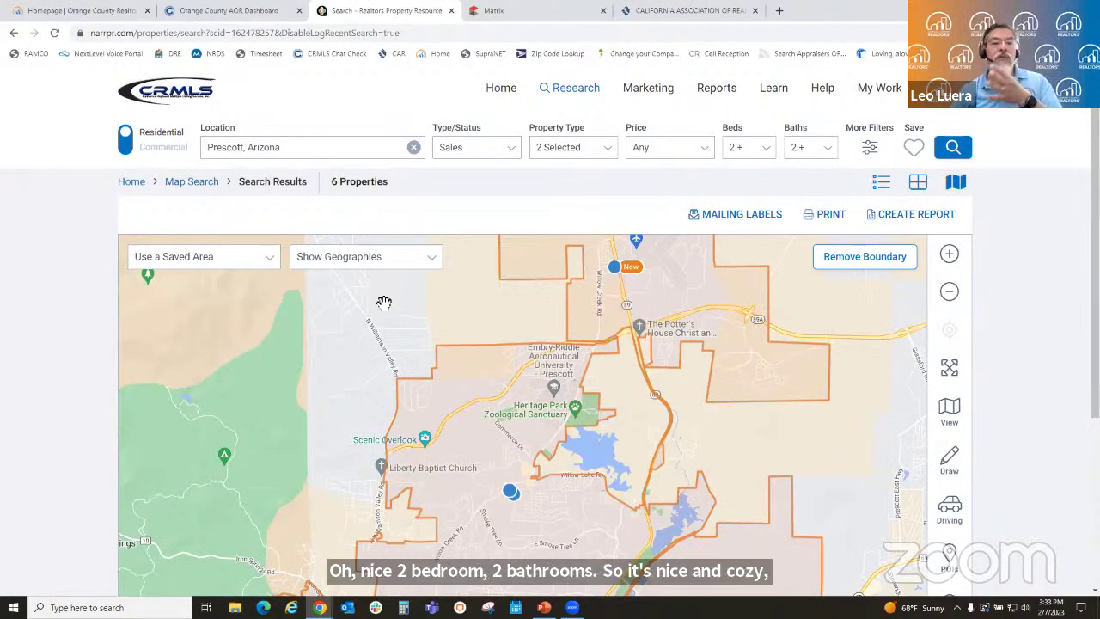
scroll(392, 327, down, 2)
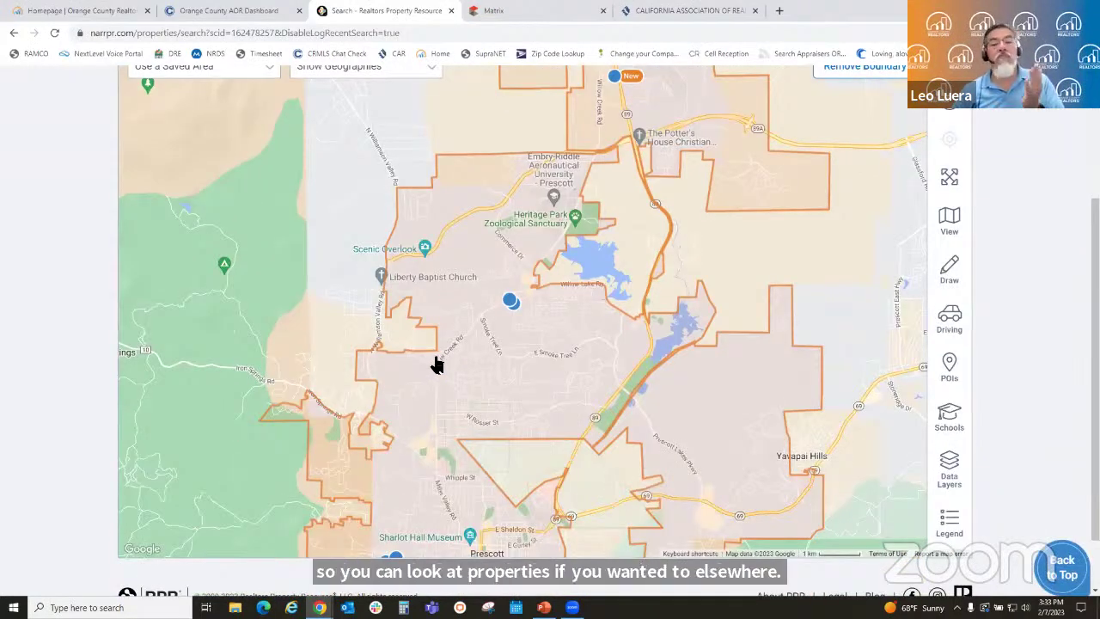
scroll(534, 305, up, 2)
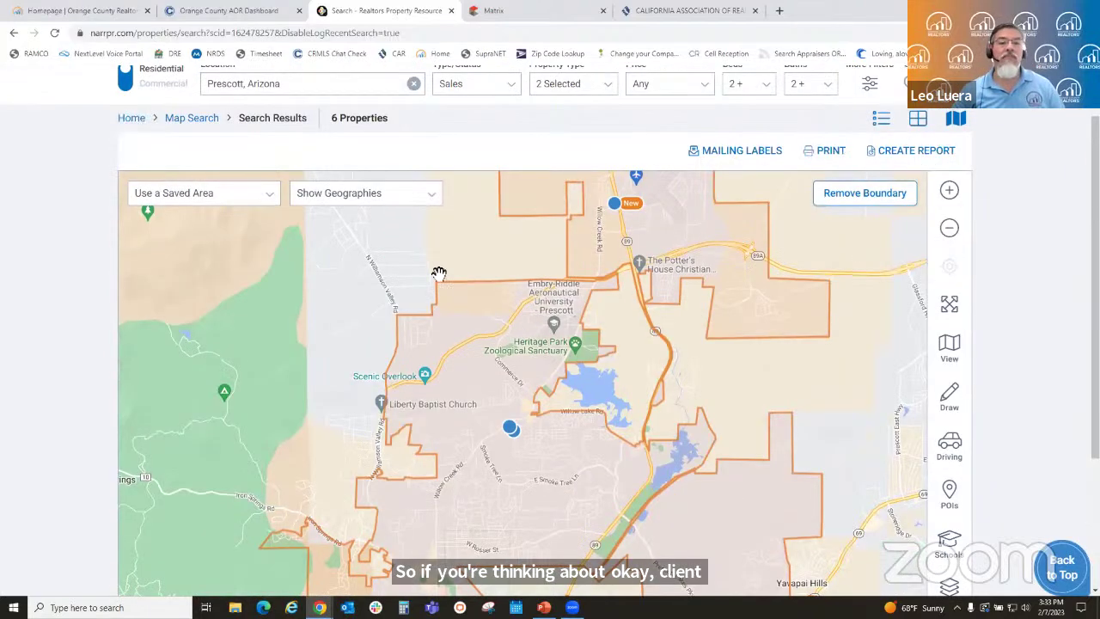
scroll(468, 344, up, 1)
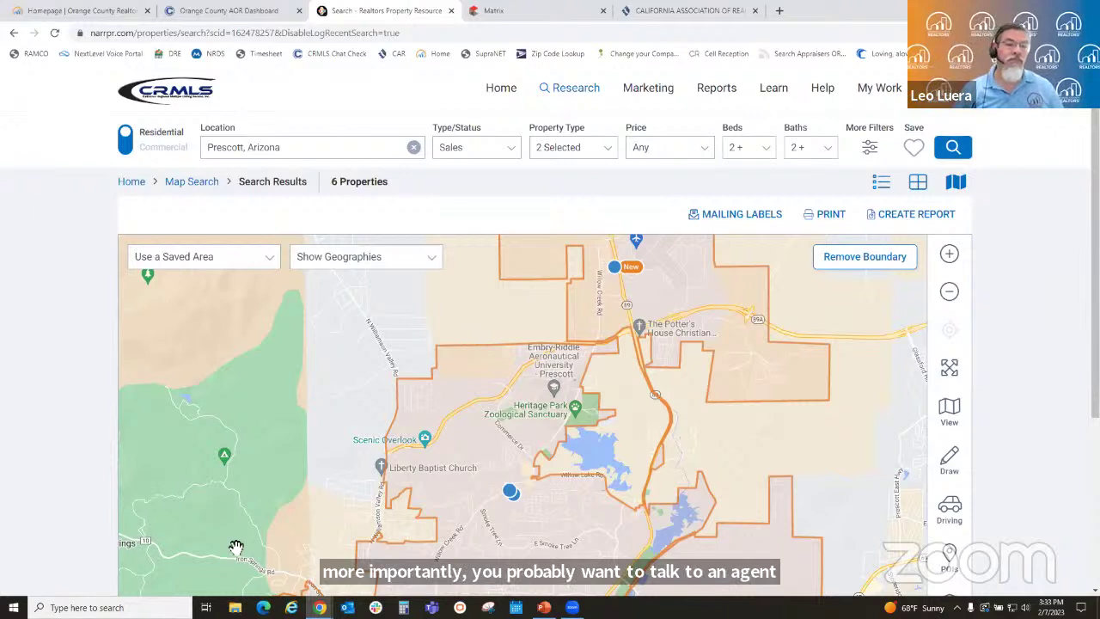
click(414, 147)
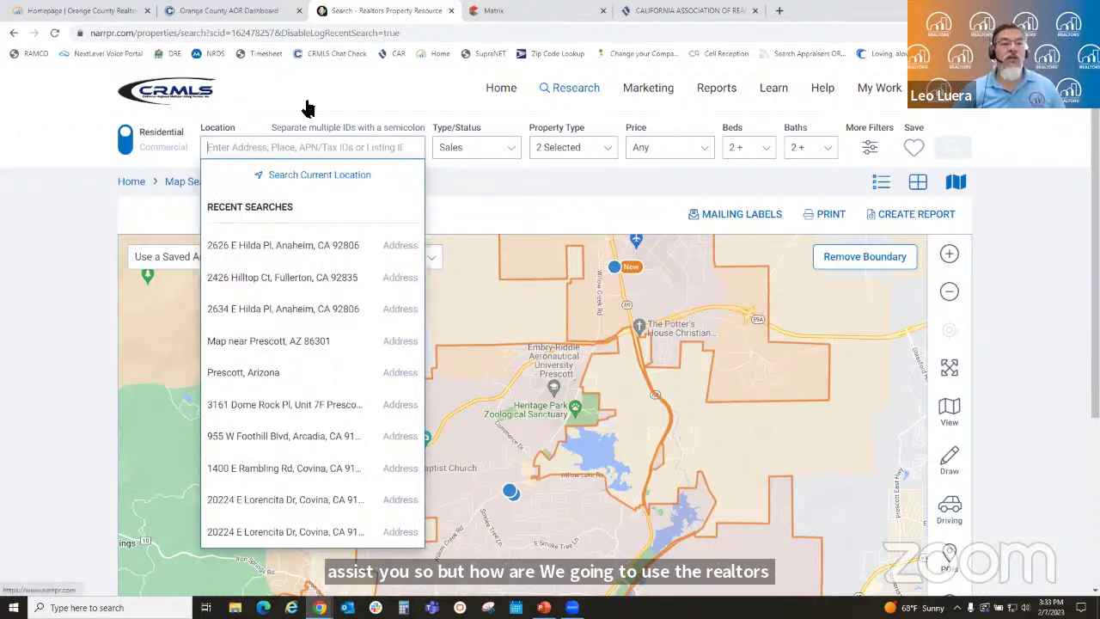
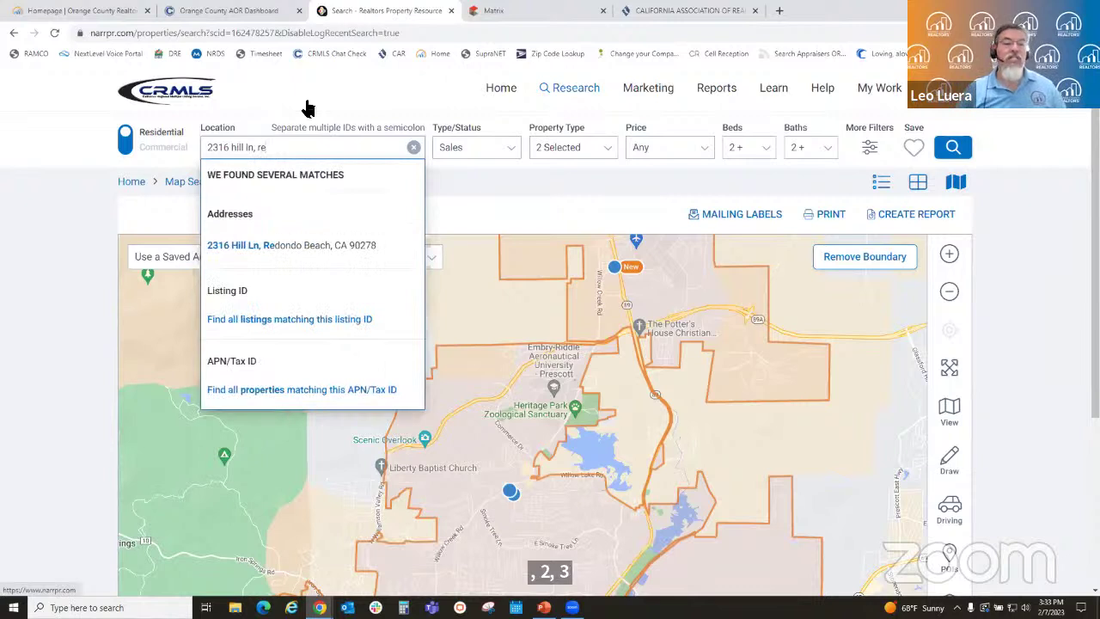
click(289, 246)
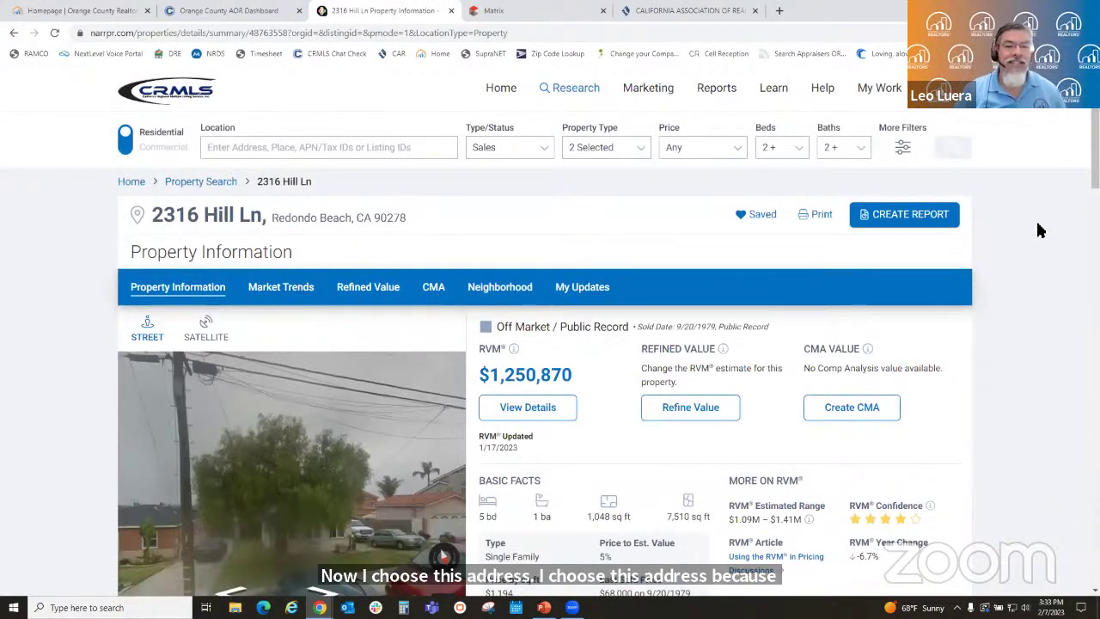
scroll(750, 344, down, 2)
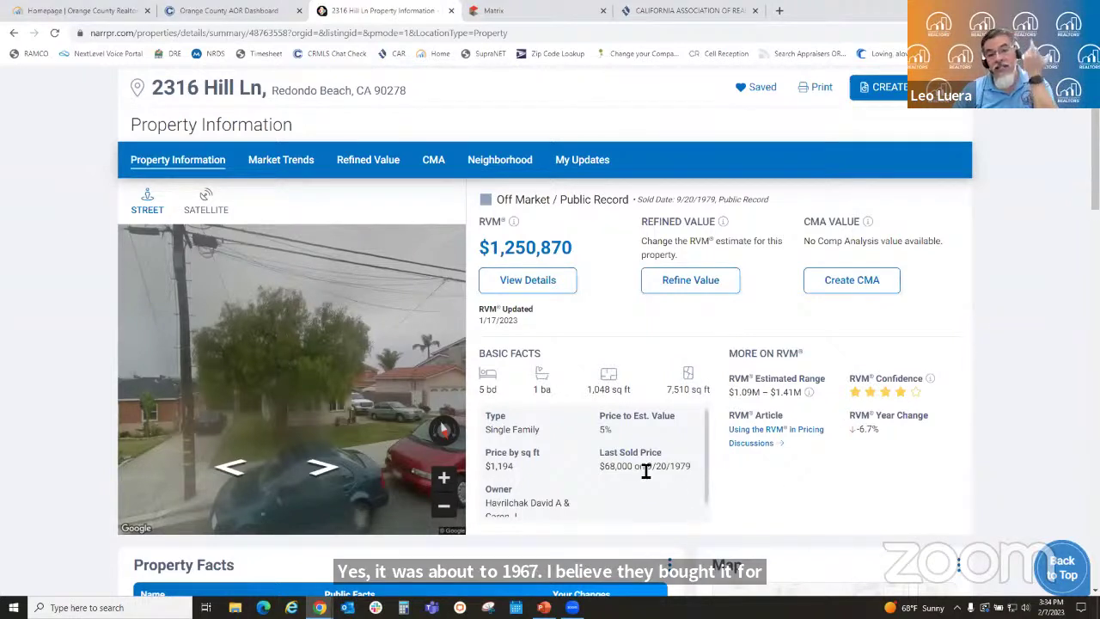
drag(693, 470, 609, 470)
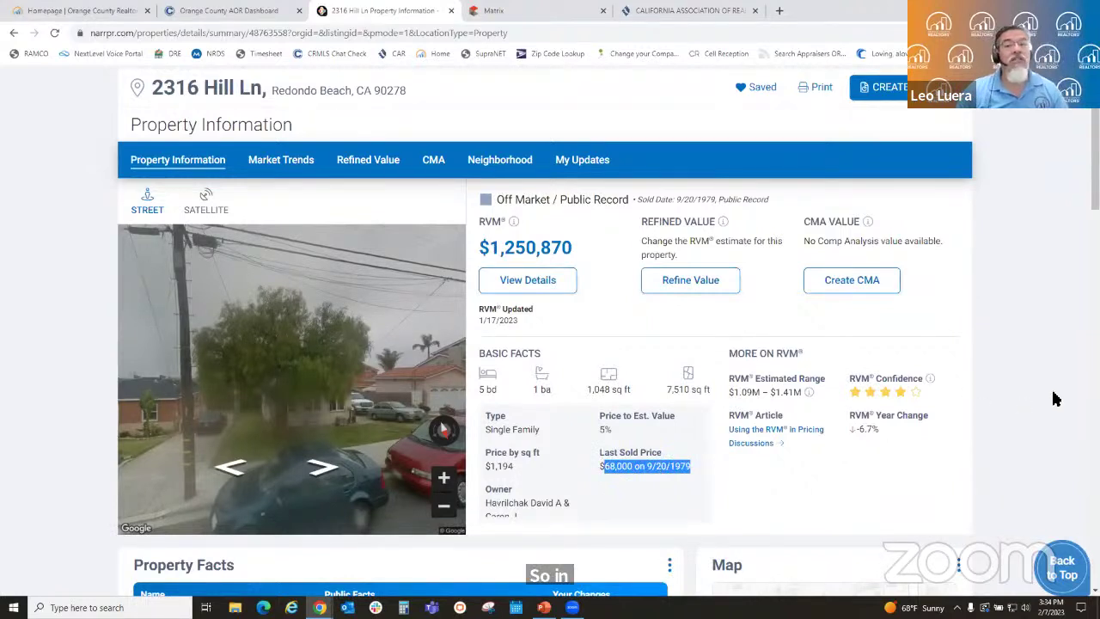
click(1050, 251)
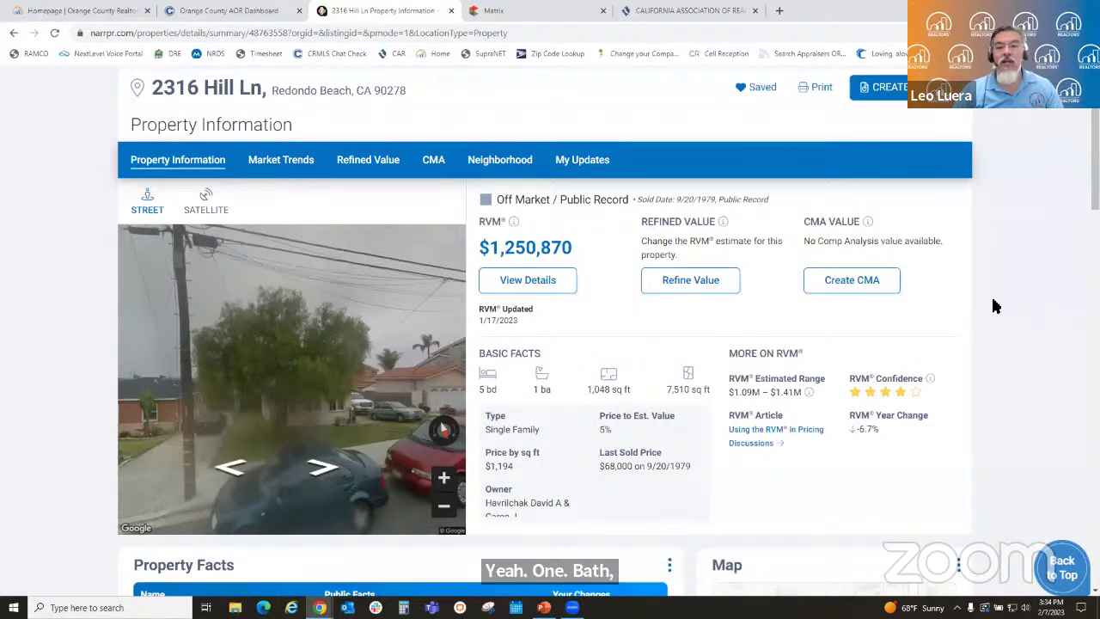
scroll(1001, 307, down, 1)
scroll(1001, 308, down, 2)
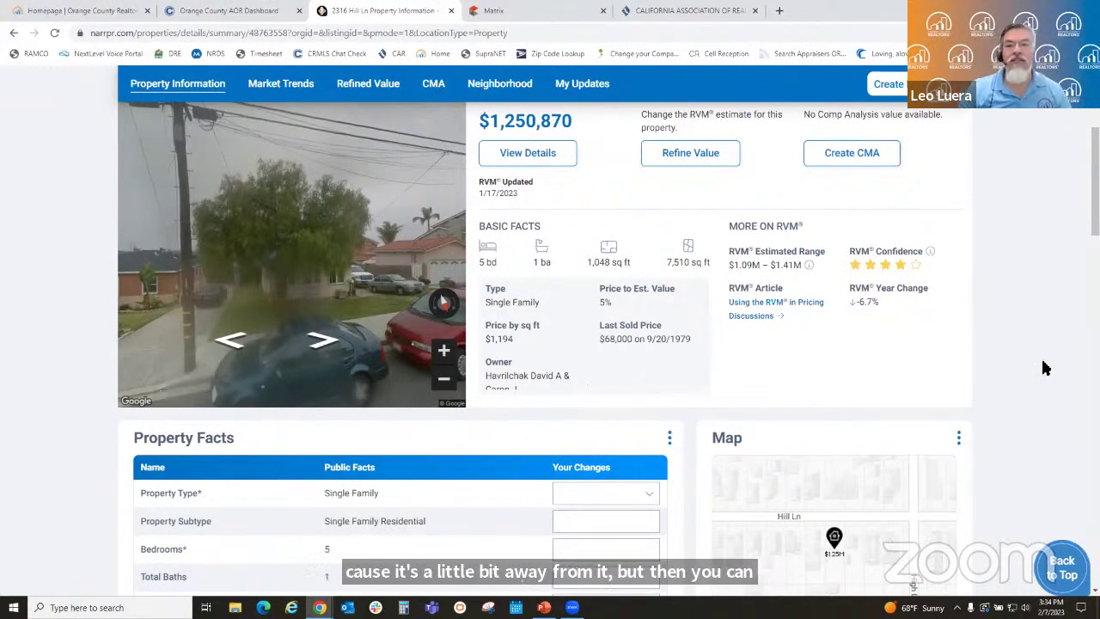
scroll(1043, 368, down, 2)
scroll(1043, 368, down, 3)
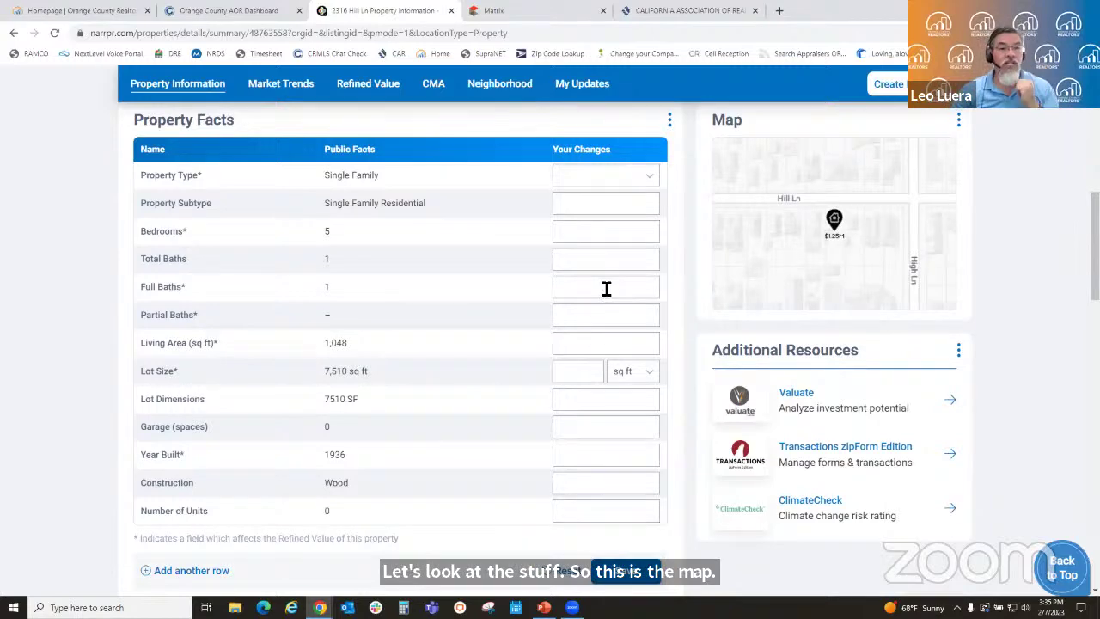
scroll(1054, 356, down, 5)
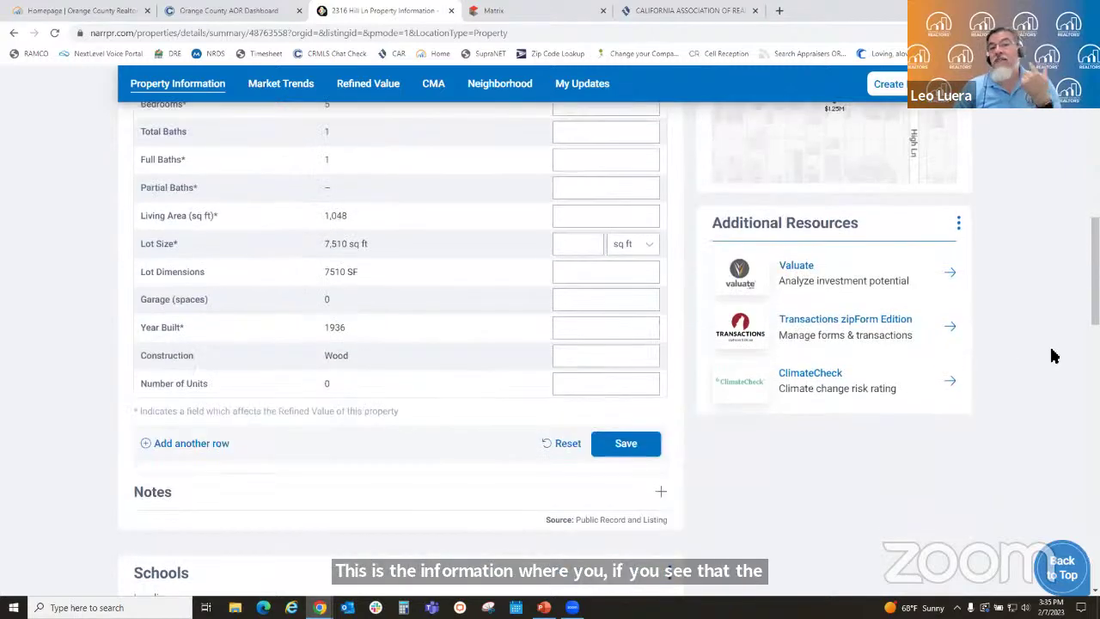
scroll(1027, 361, down, 3)
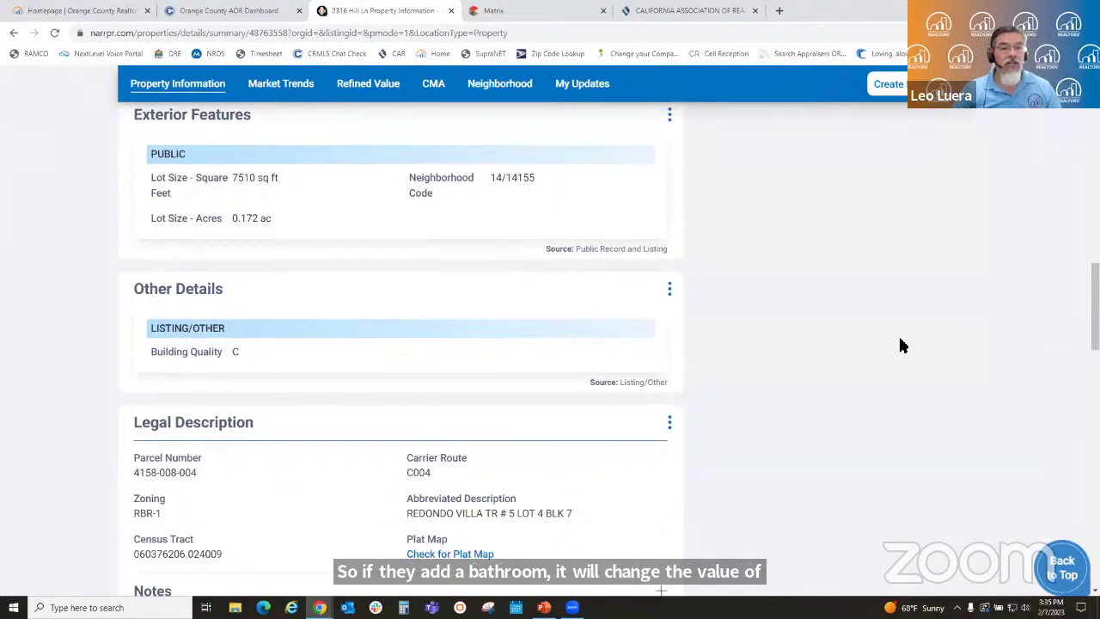
scroll(859, 369, down, 2)
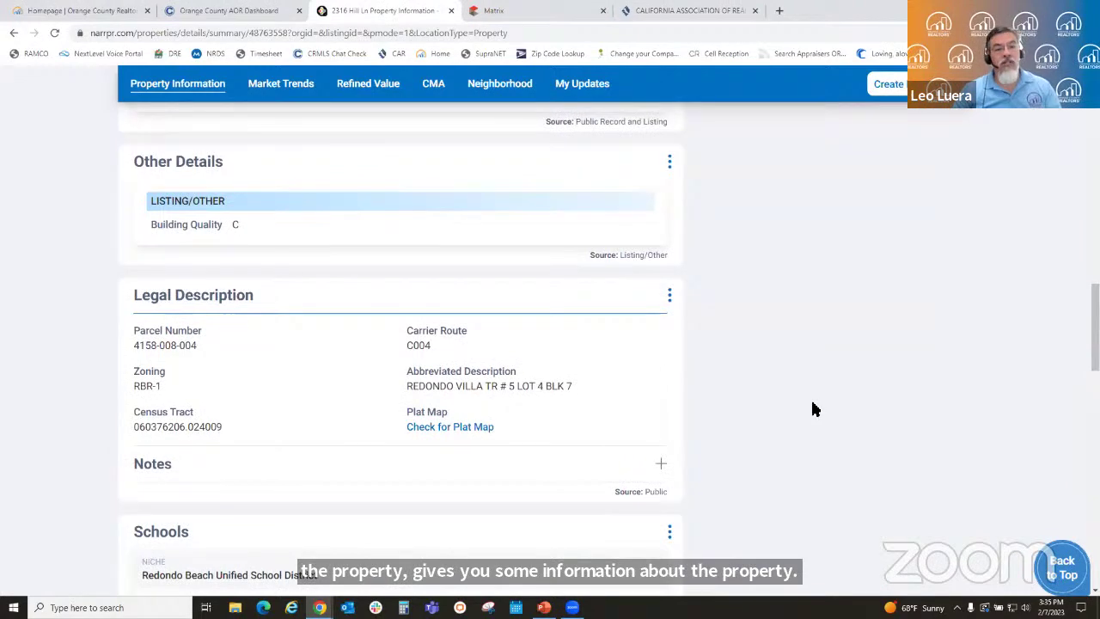
scroll(814, 409, down, 4)
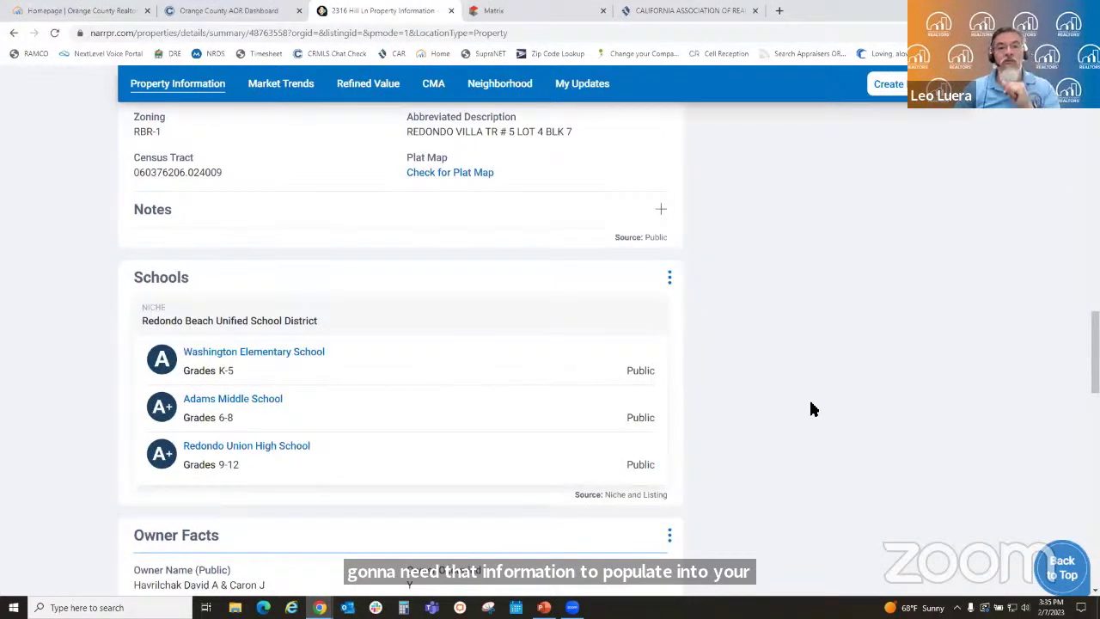
scroll(804, 413, up, 10)
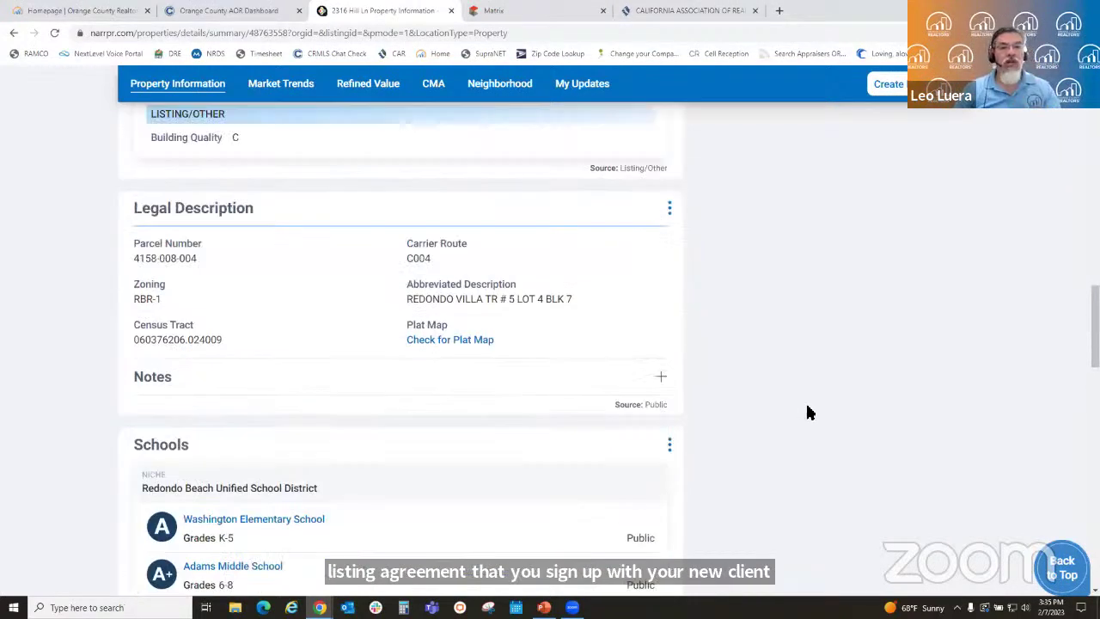
scroll(739, 434, up, 5)
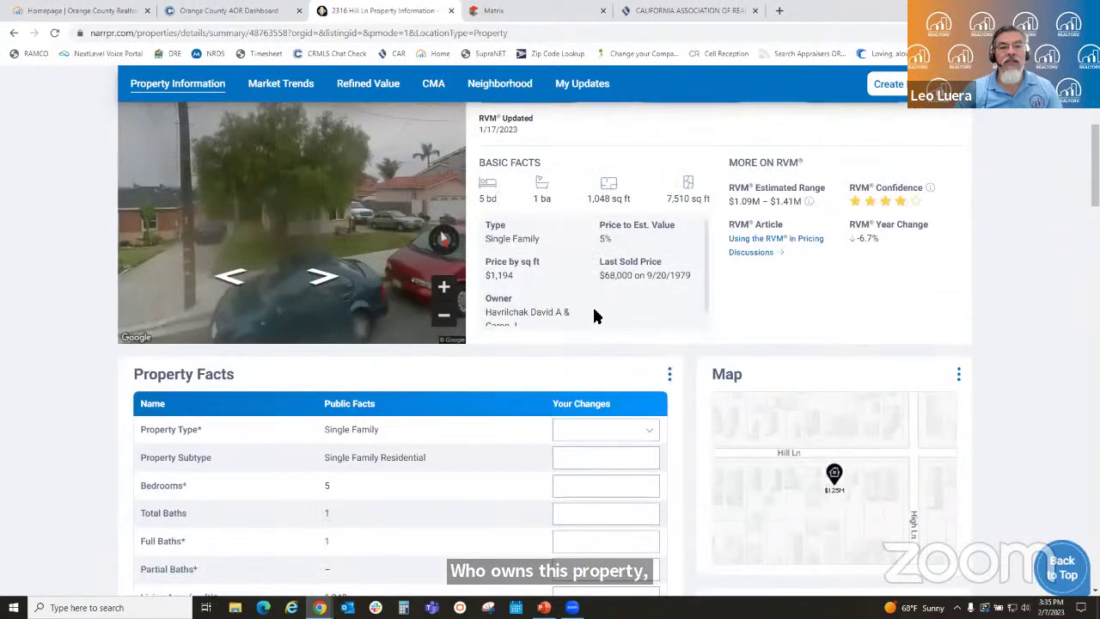
scroll(592, 312, down, 2)
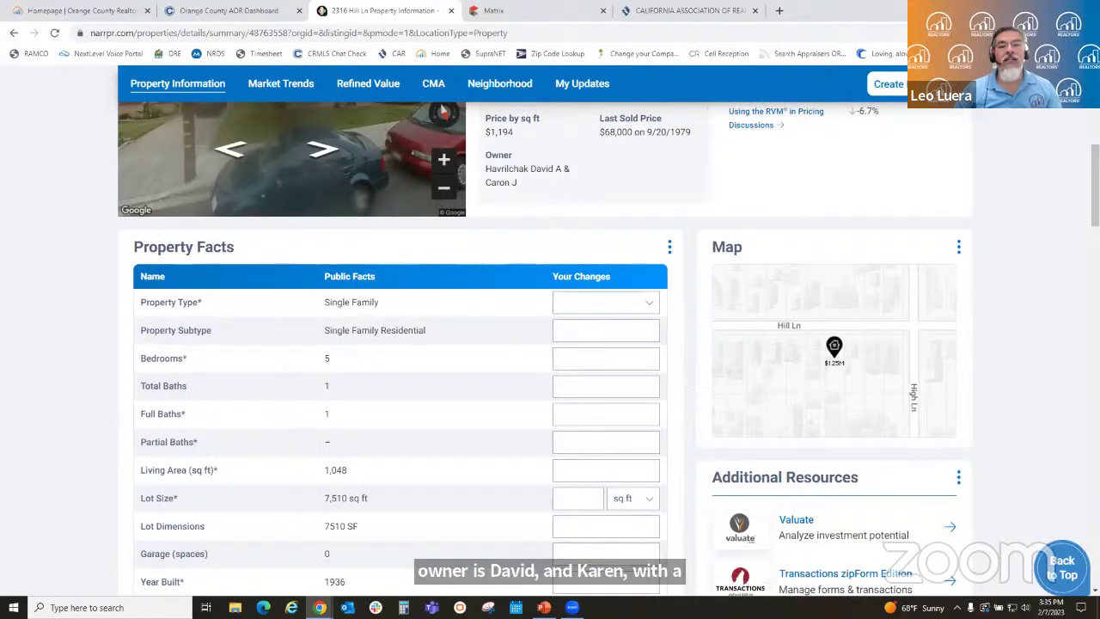
scroll(1045, 418, down, 10)
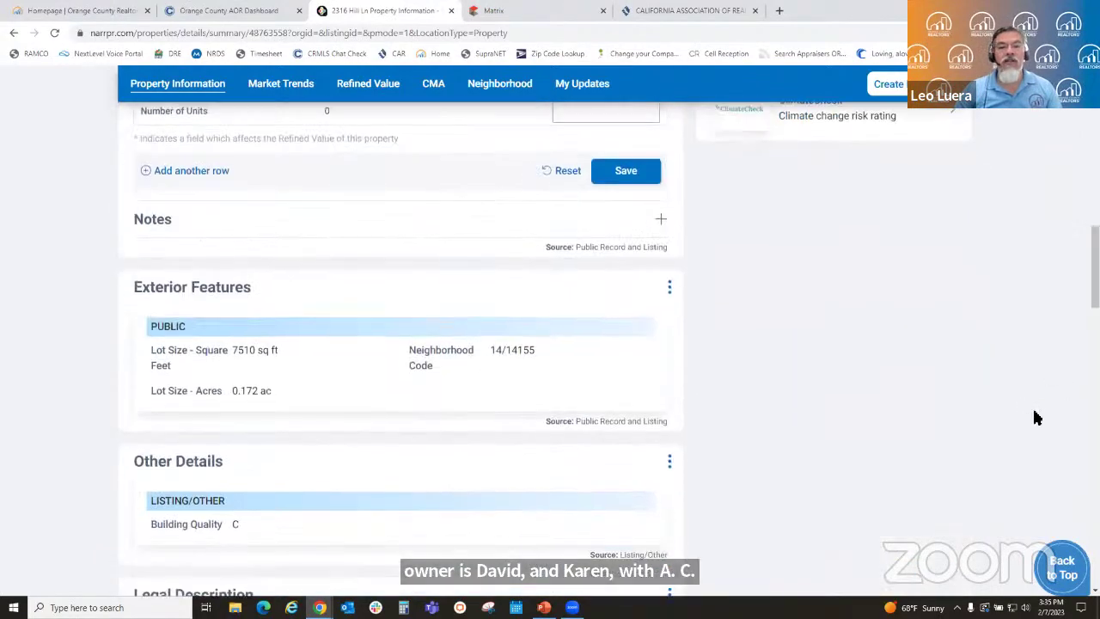
scroll(983, 421, down, 5)
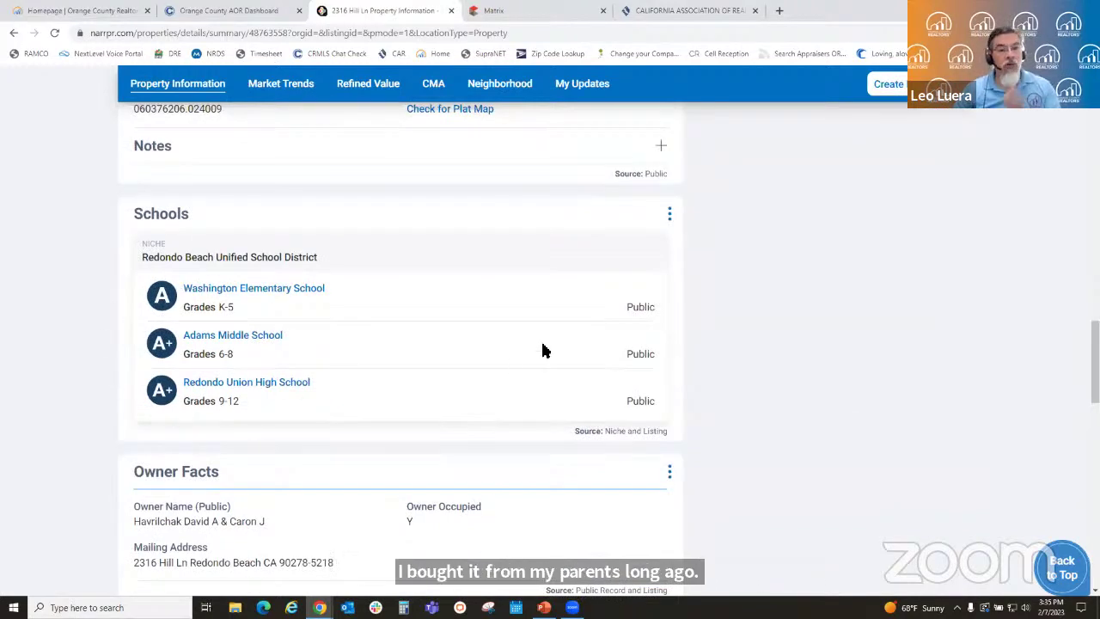
scroll(845, 368, down, 4)
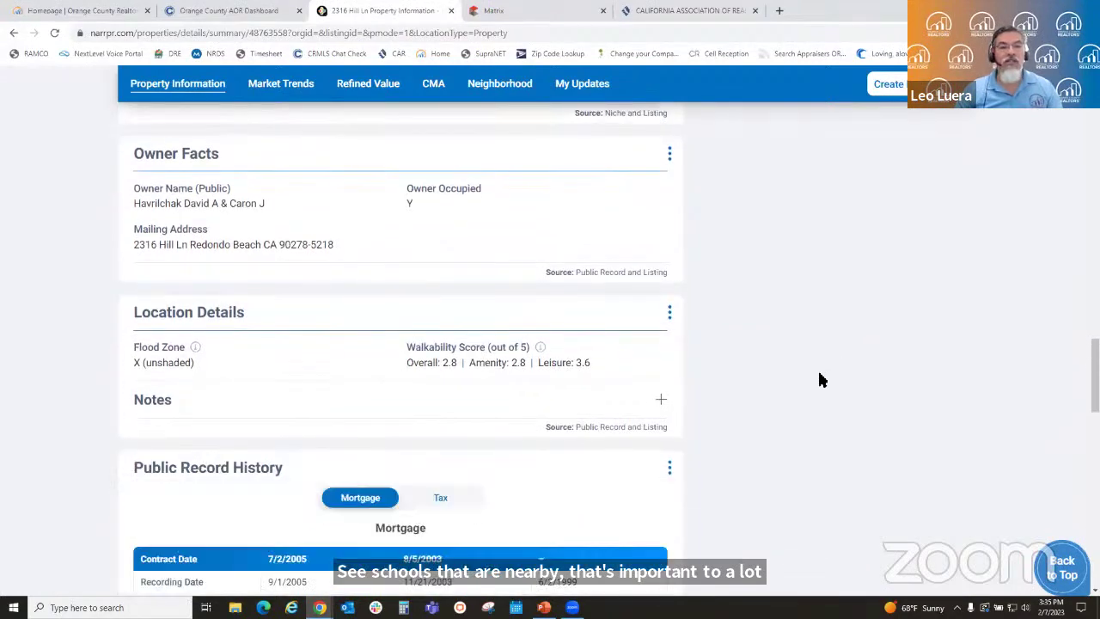
scroll(820, 378, down, 2)
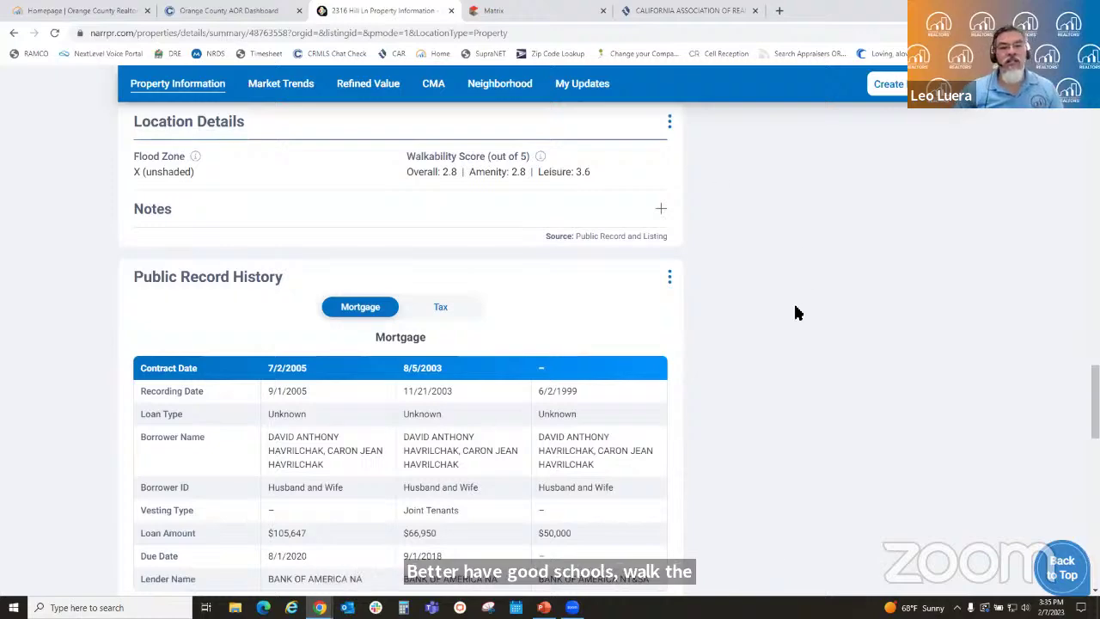
scroll(795, 305, down, 1)
scroll(674, 392, down, 5)
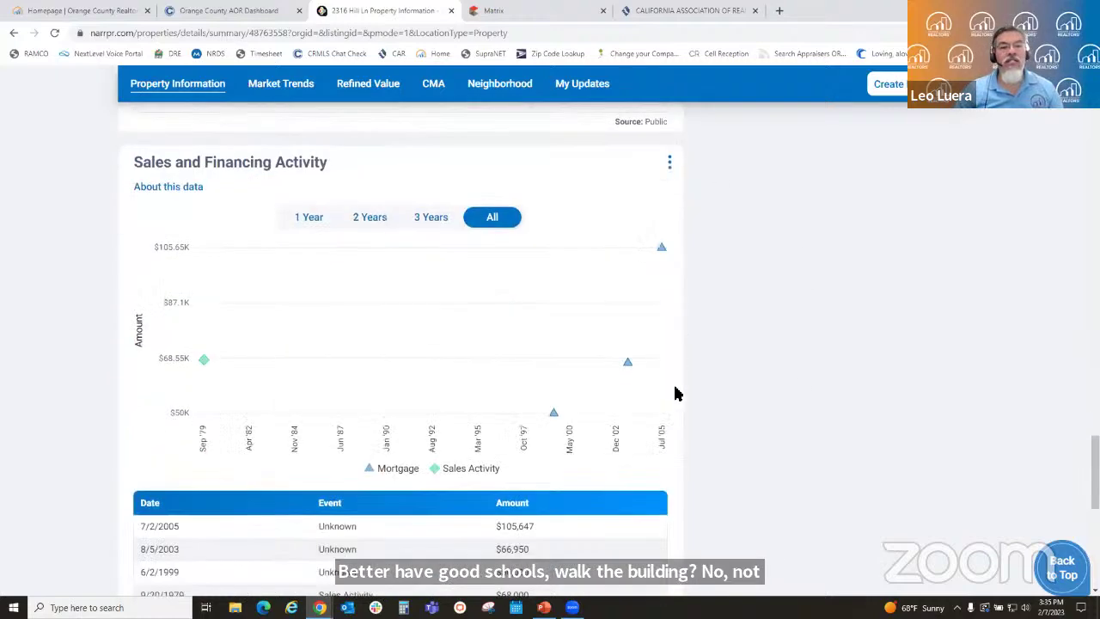
scroll(824, 304, down, 5)
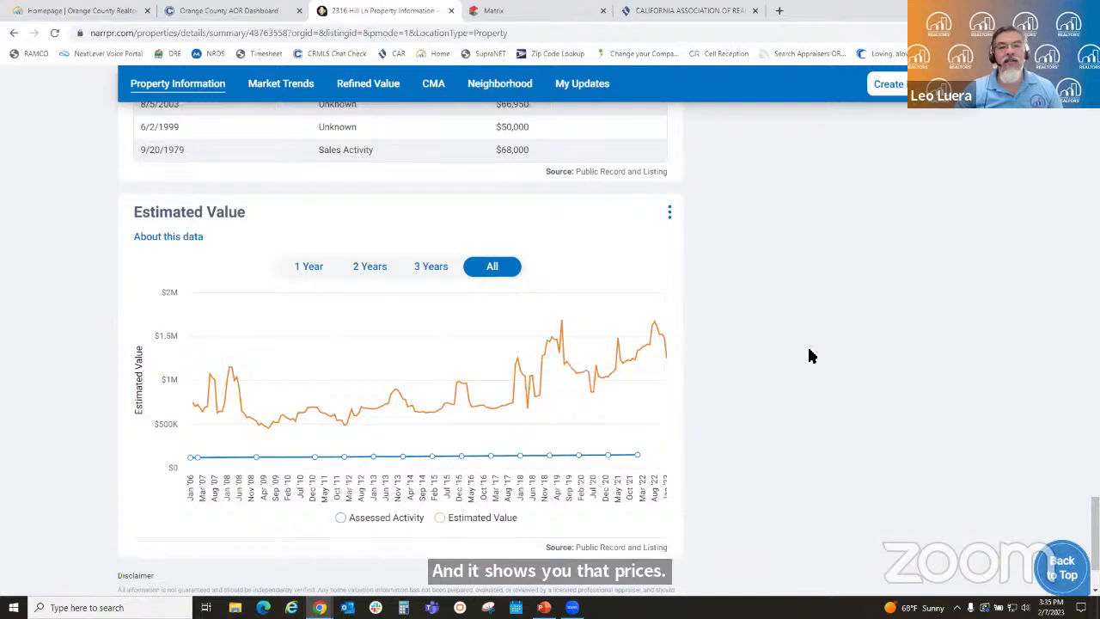
scroll(808, 355, down, 2)
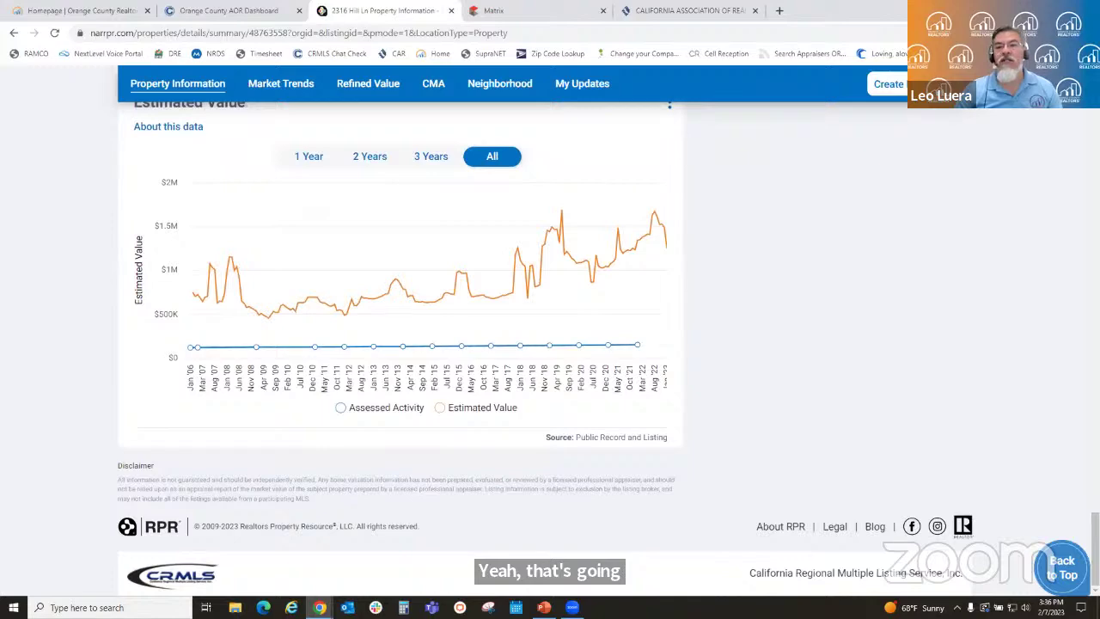
scroll(1014, 352, up, 15)
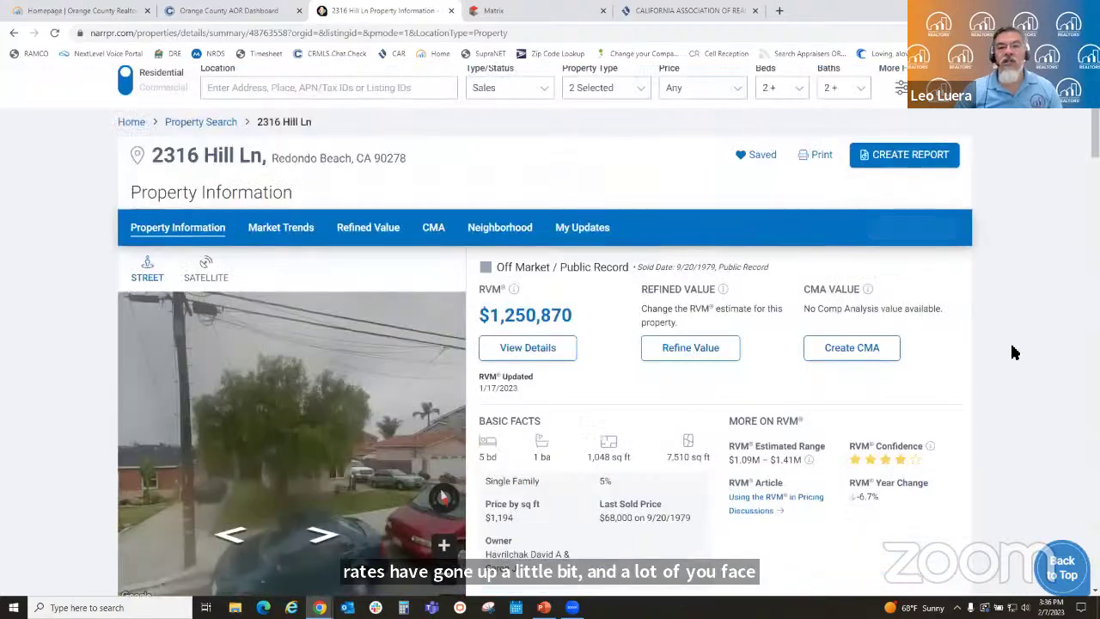
scroll(1014, 352, down, 2)
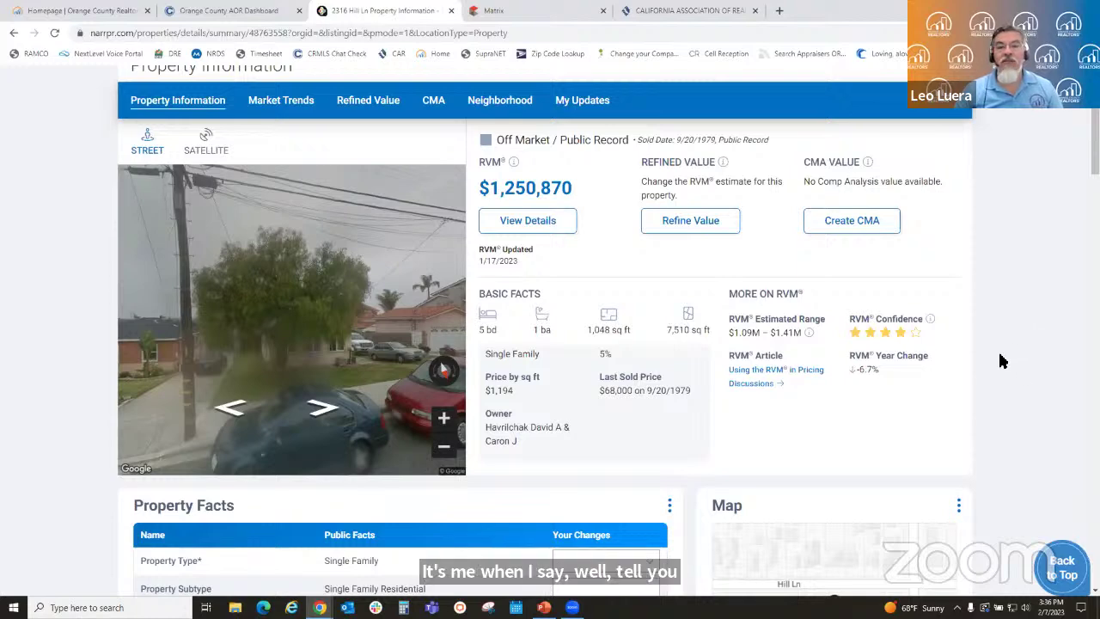
scroll(1005, 349, down, 2)
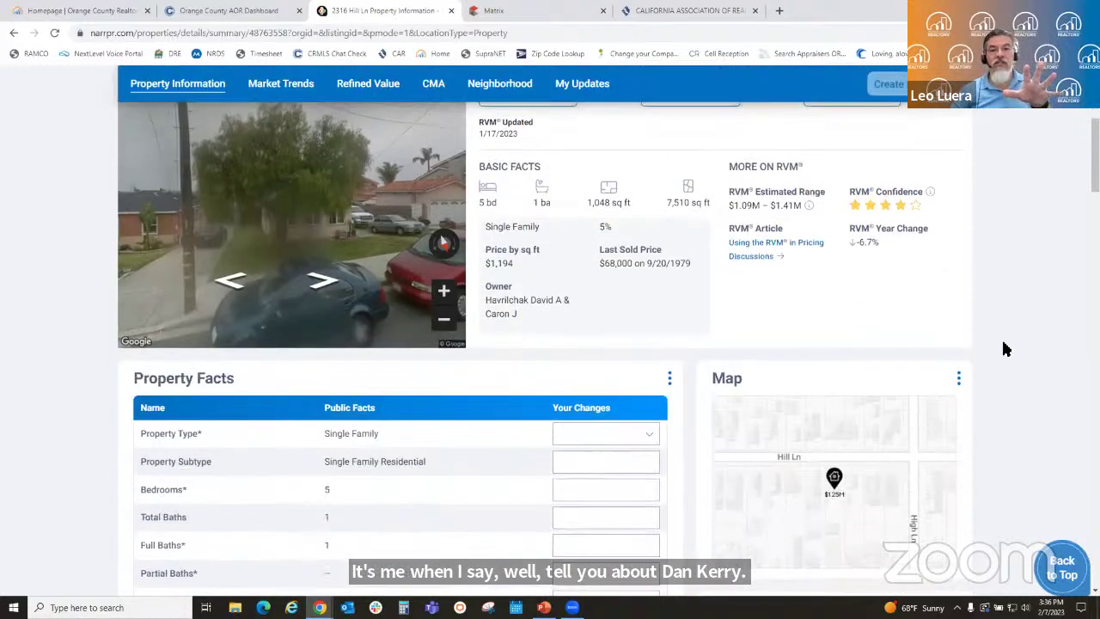
scroll(1005, 348, up, 3)
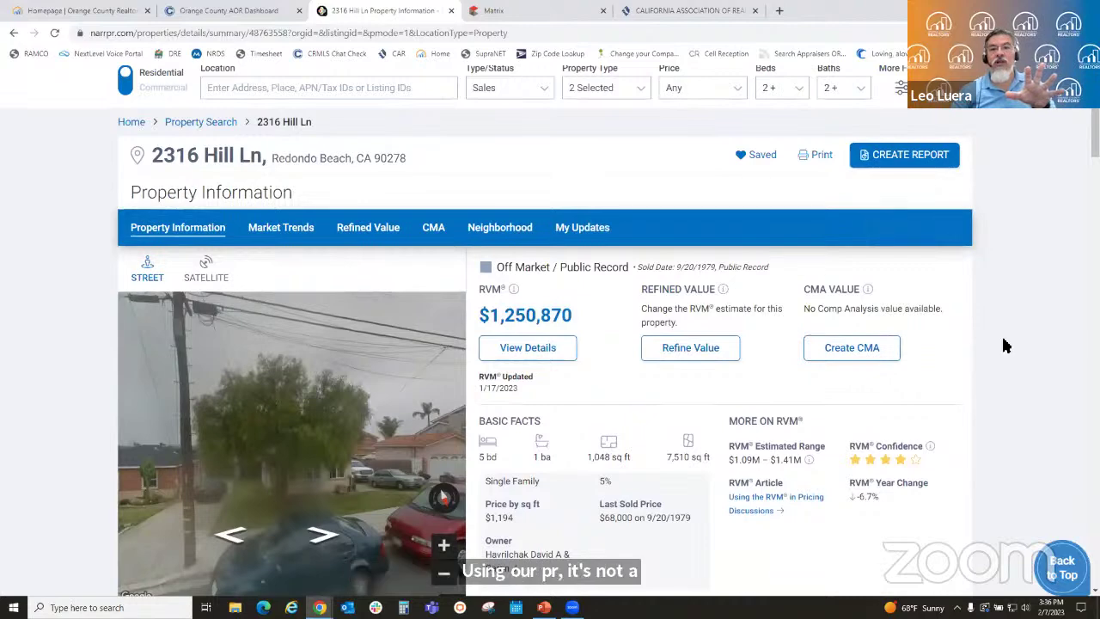
scroll(1005, 346, down, 4)
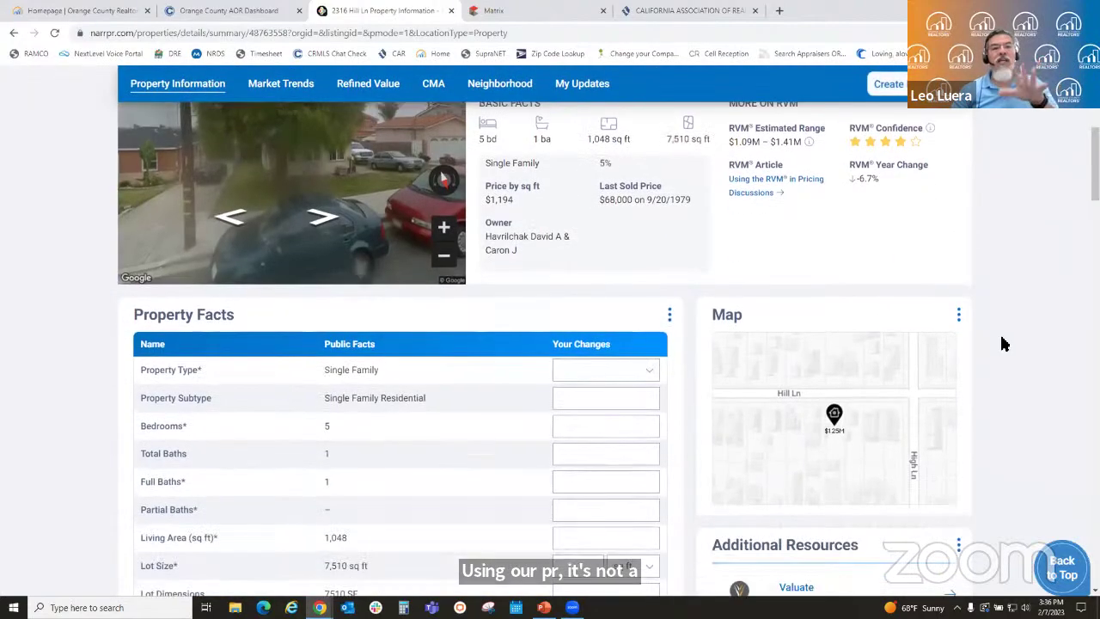
scroll(1003, 343, down, 2)
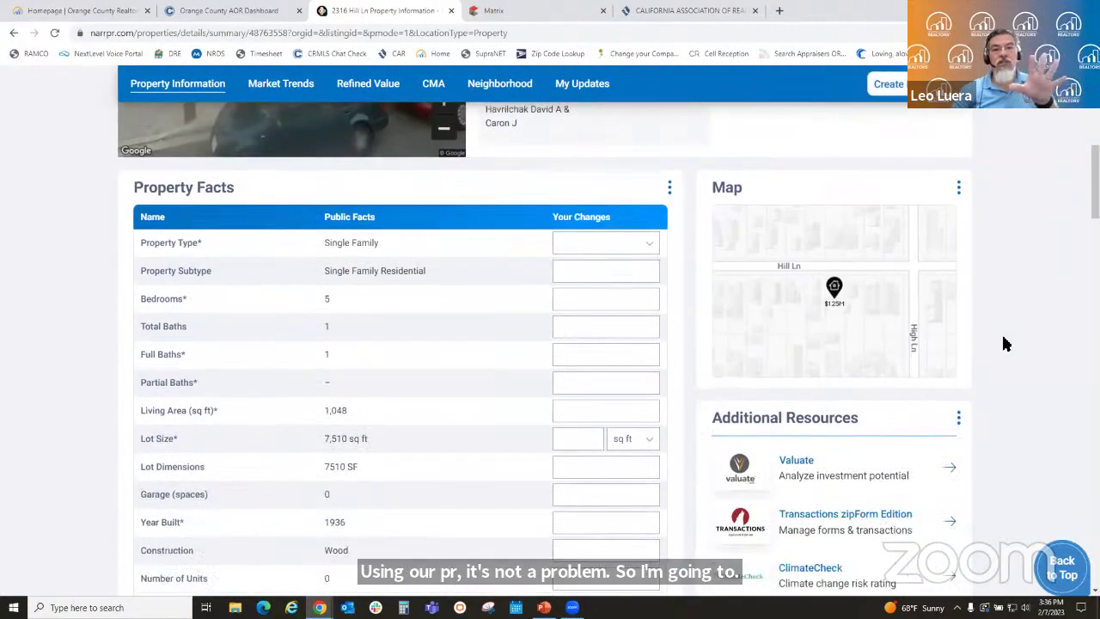
scroll(1005, 343, down, 1)
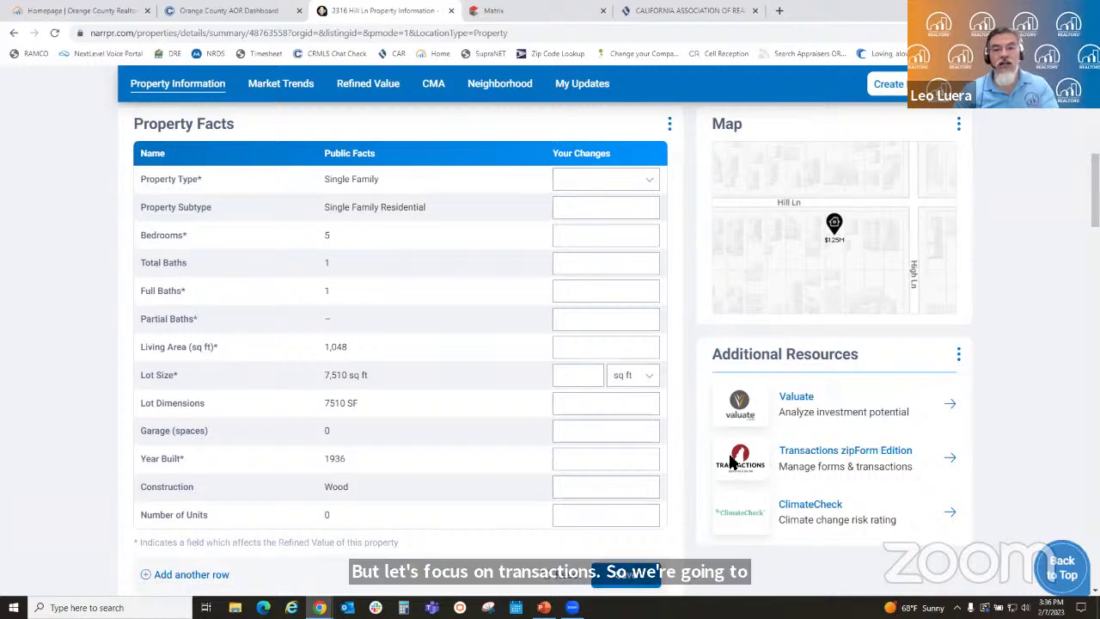
click(818, 451)
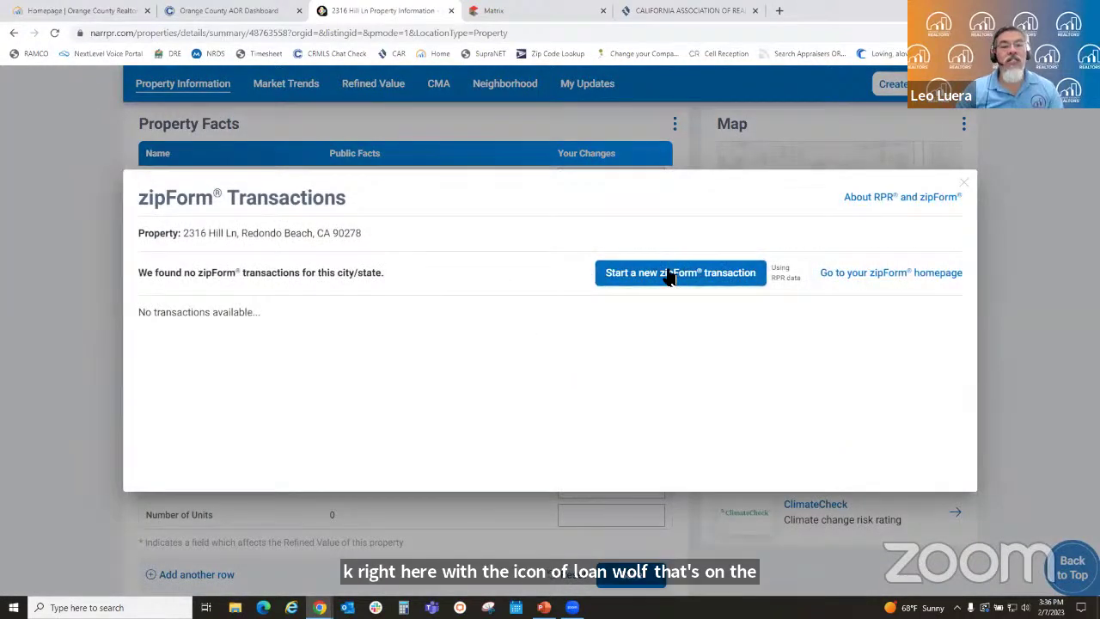
click(697, 277)
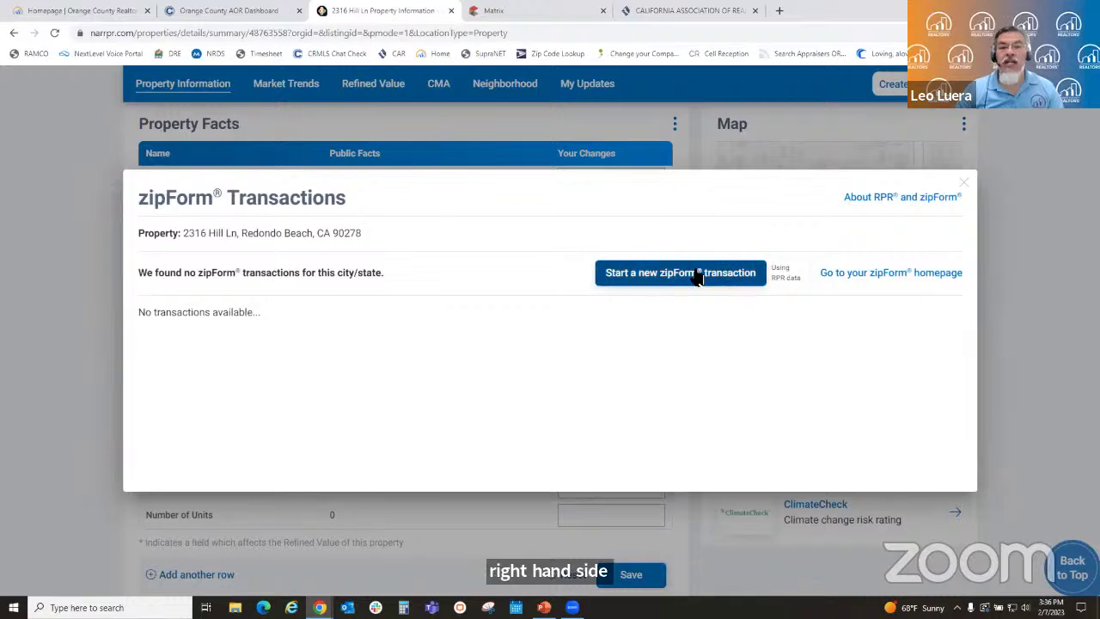
click(698, 277)
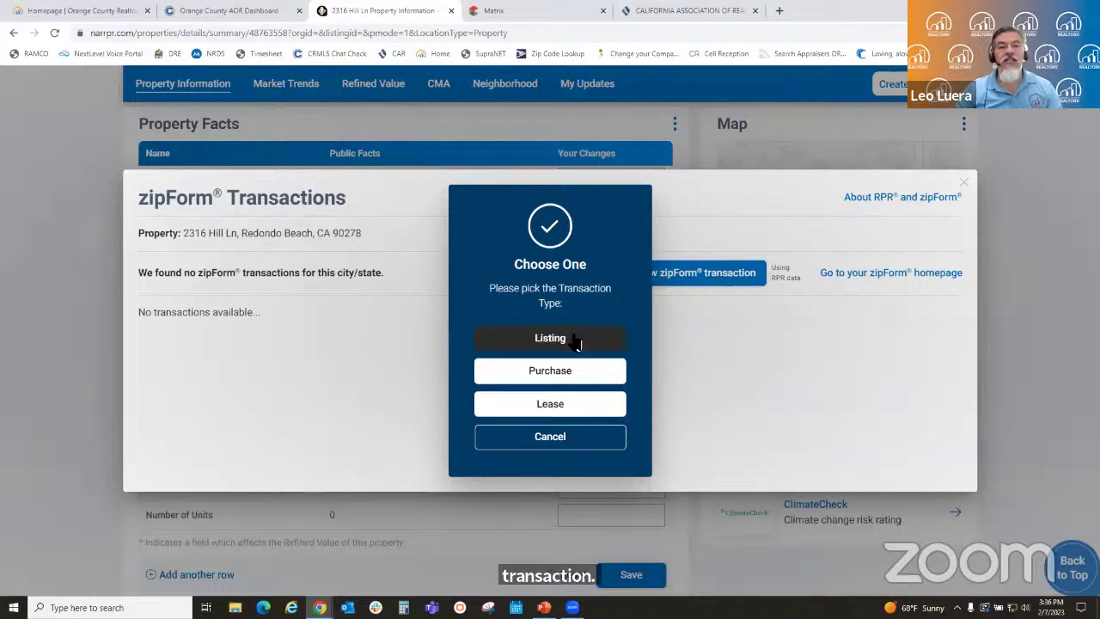
click(572, 338)
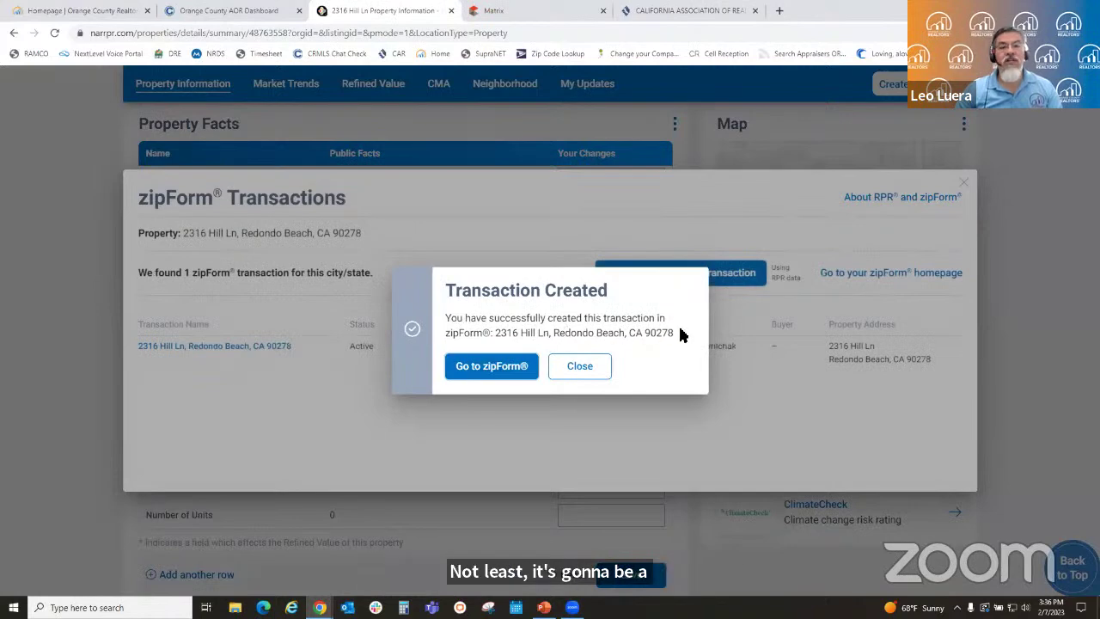
click(483, 367)
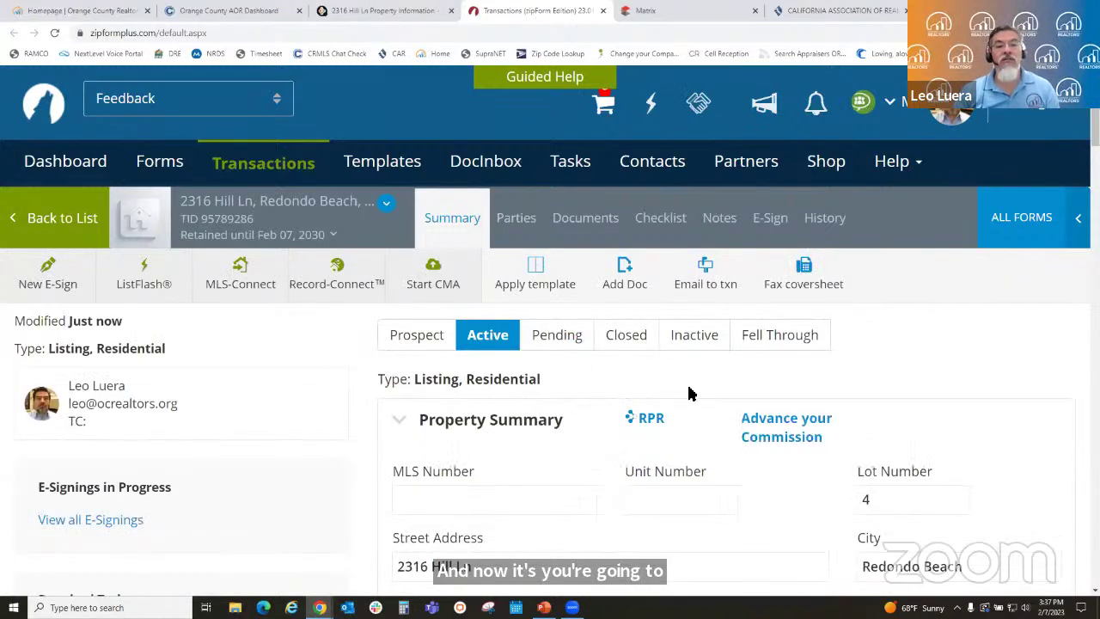
scroll(713, 391, down, 1)
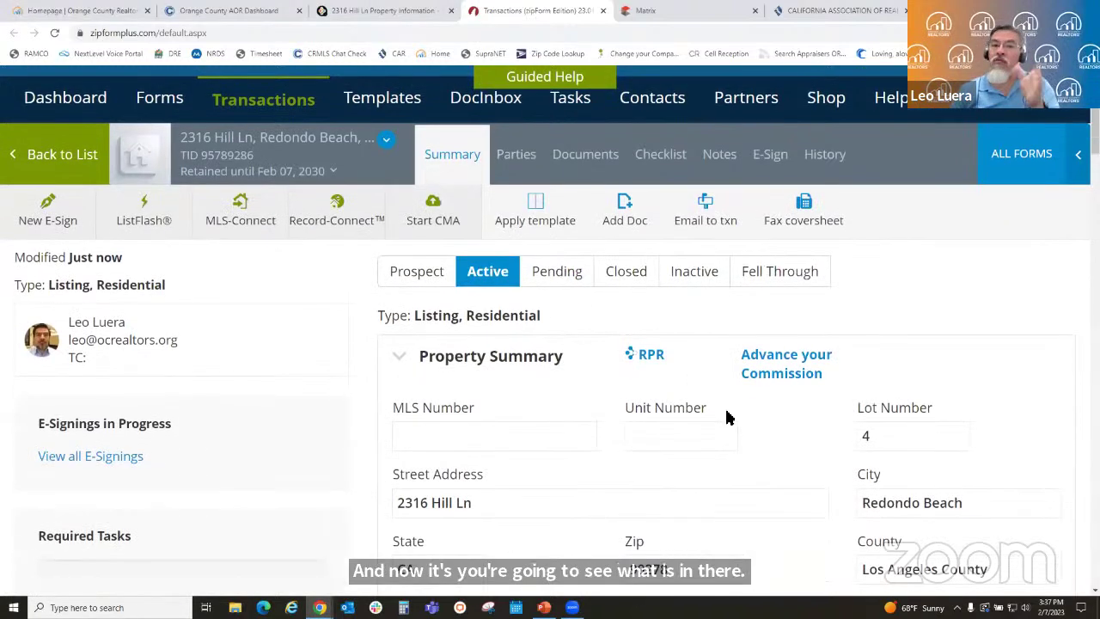
scroll(728, 420, down, 1)
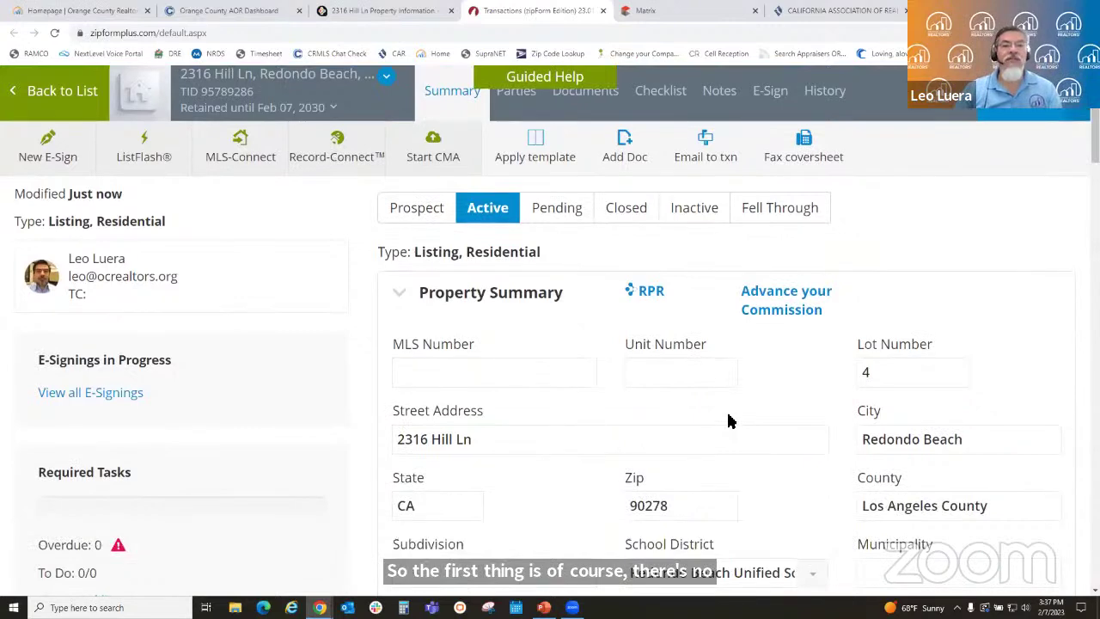
scroll(730, 419, down, 2)
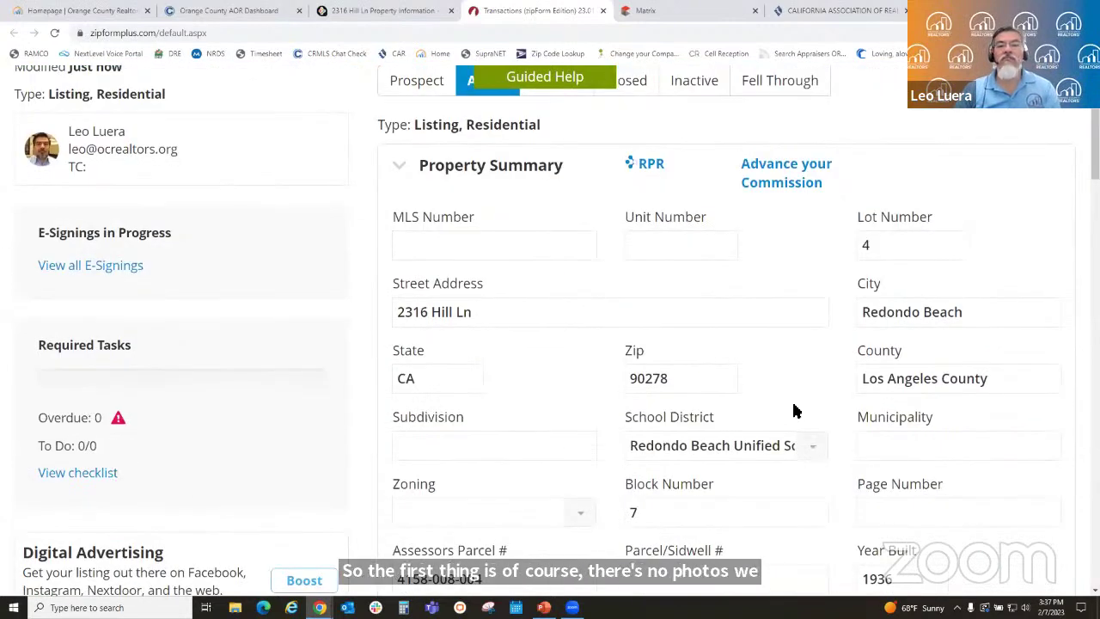
scroll(593, 381, up, 2)
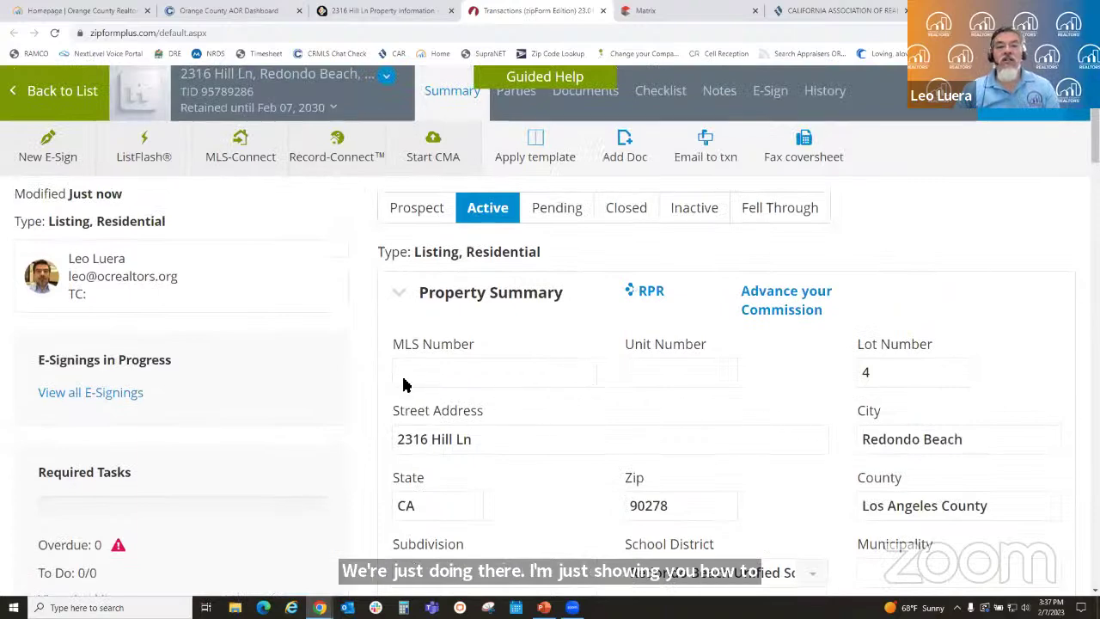
scroll(770, 401, down, 2)
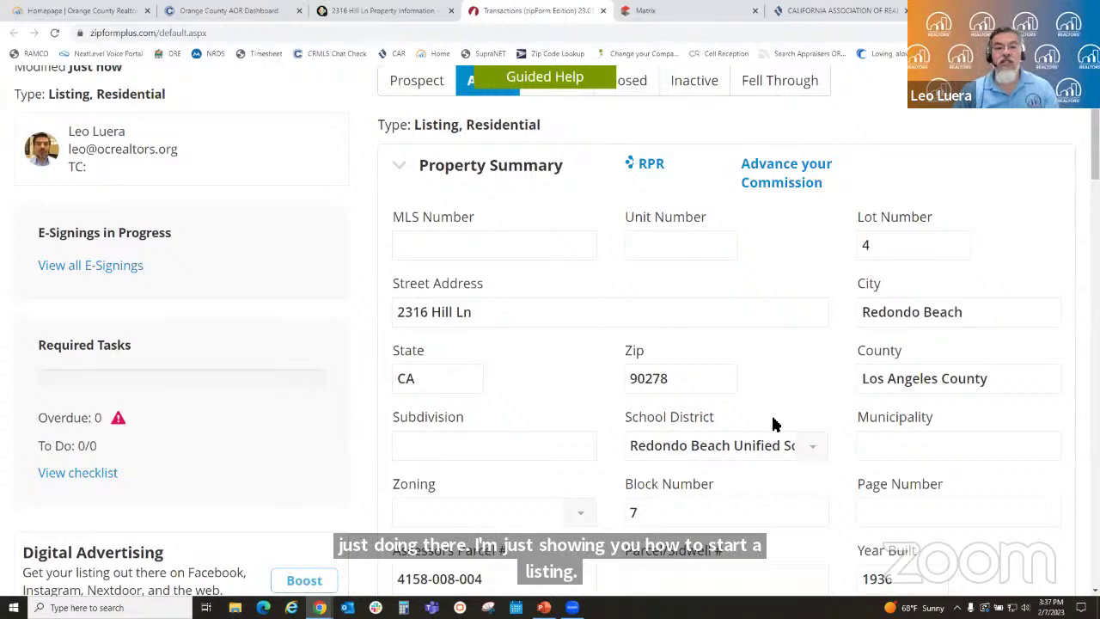
scroll(622, 434, down, 4)
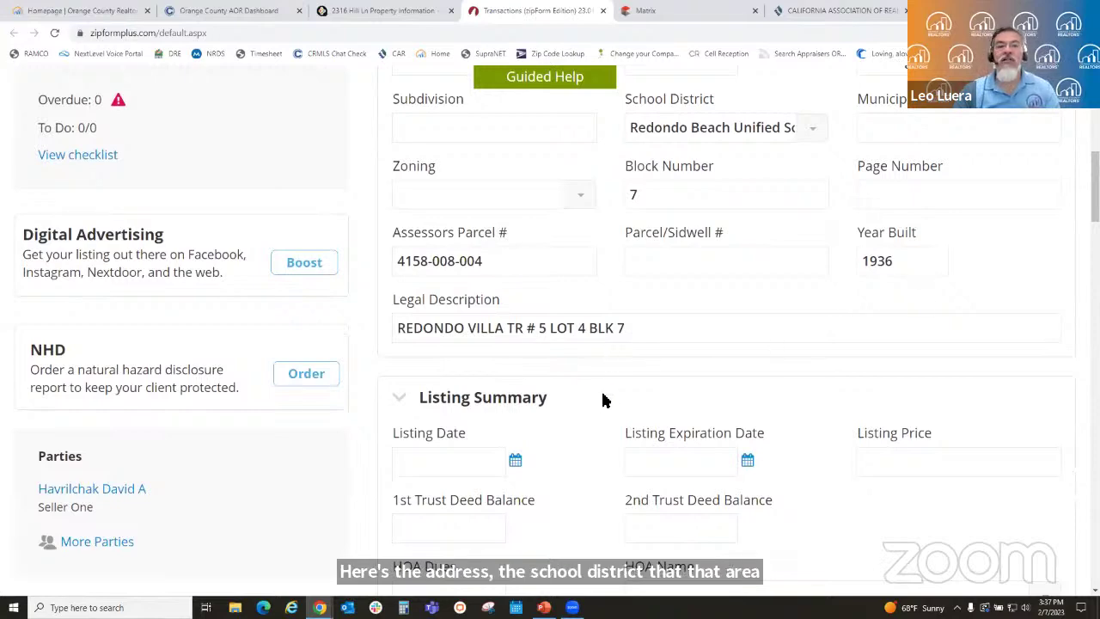
scroll(603, 405, down, 1)
scroll(603, 405, down, 2)
scroll(603, 405, down, 2)
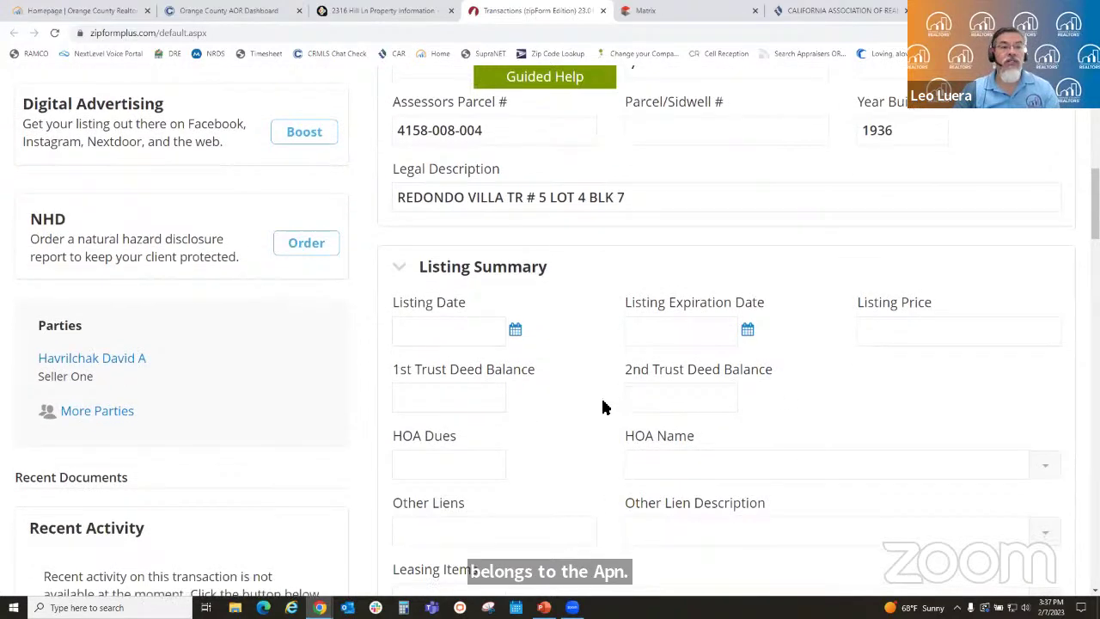
scroll(603, 405, down, 1)
scroll(817, 422, down, 2)
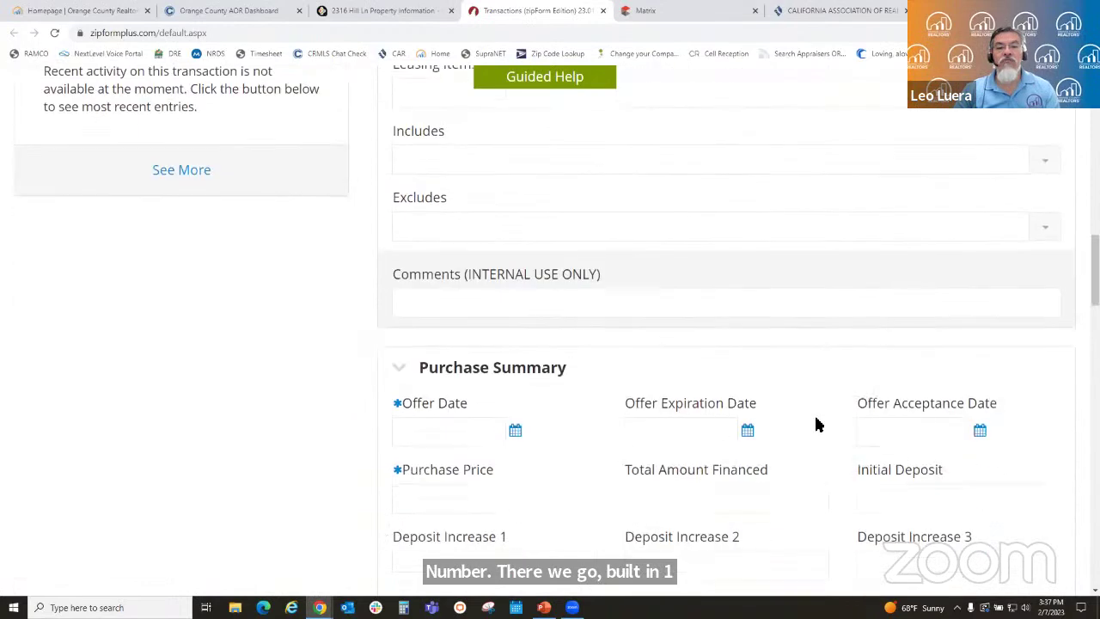
scroll(825, 398, down, 2)
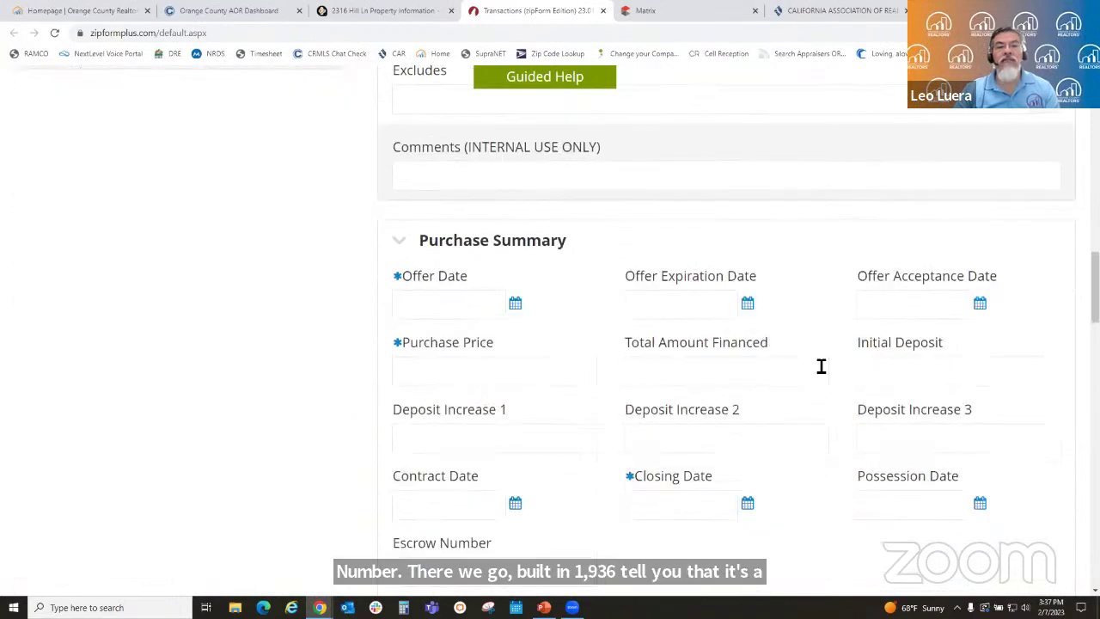
scroll(820, 366, down, 4)
scroll(816, 372, down, 5)
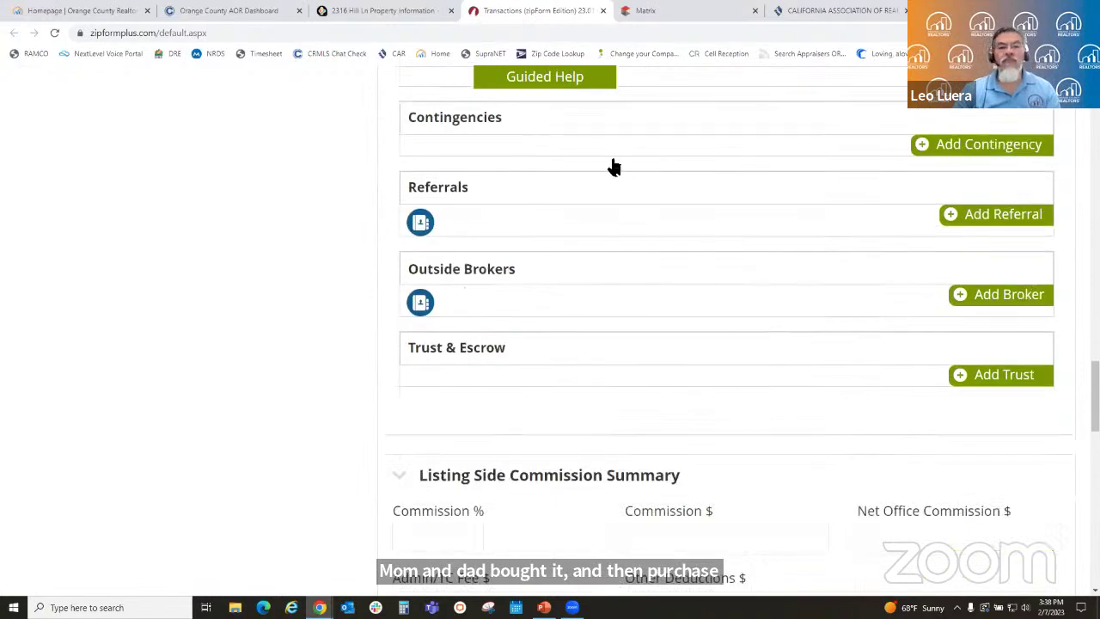
scroll(774, 430, down, 5)
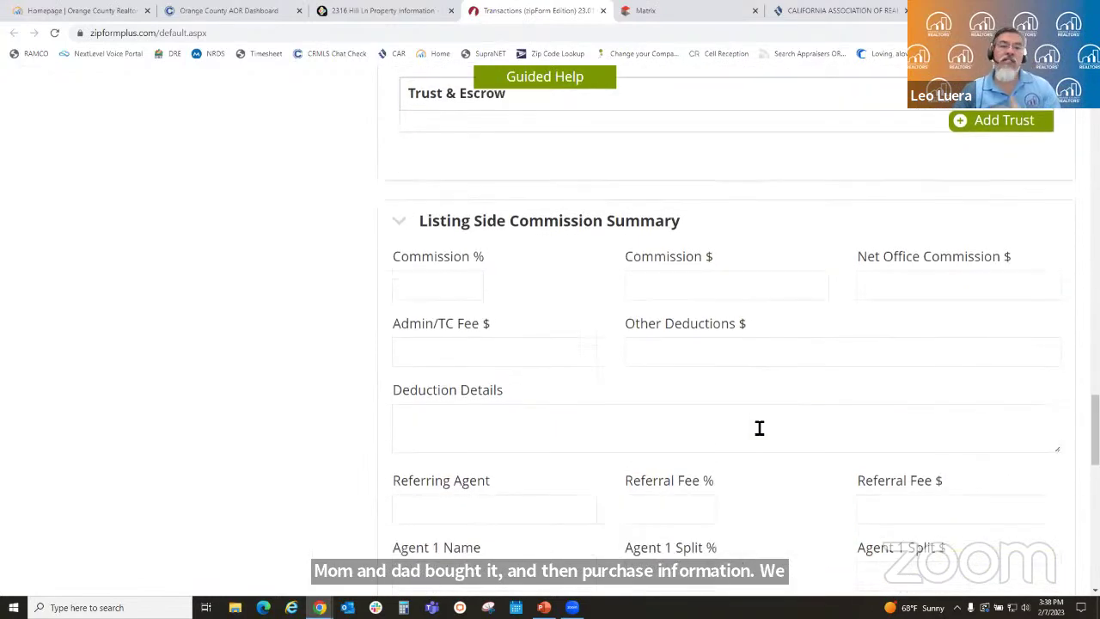
scroll(741, 429, down, 6)
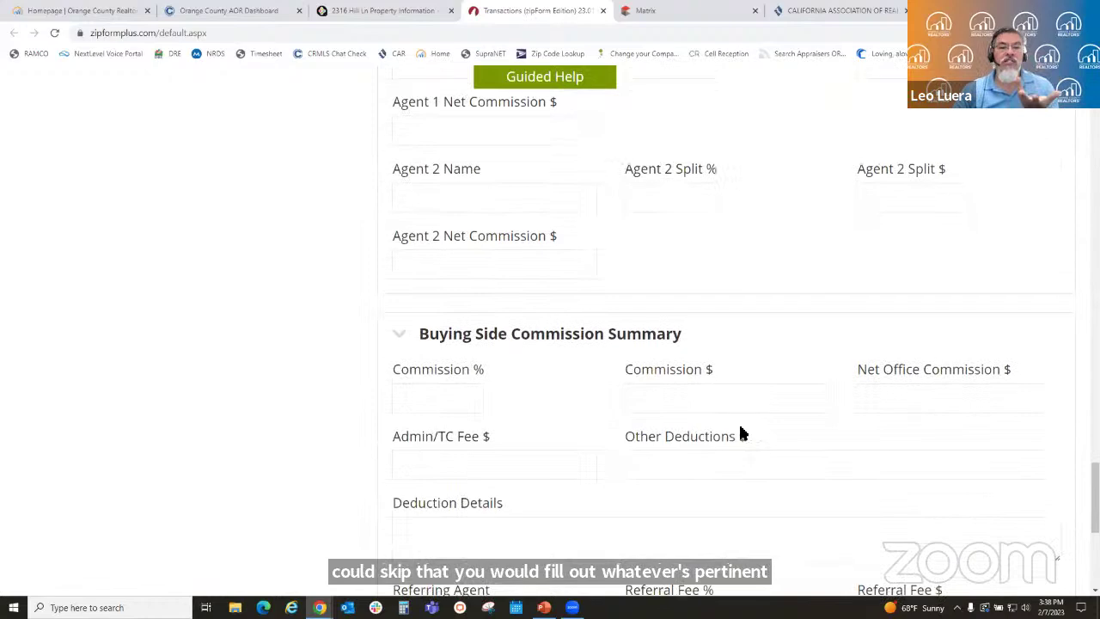
scroll(710, 355, up, 15)
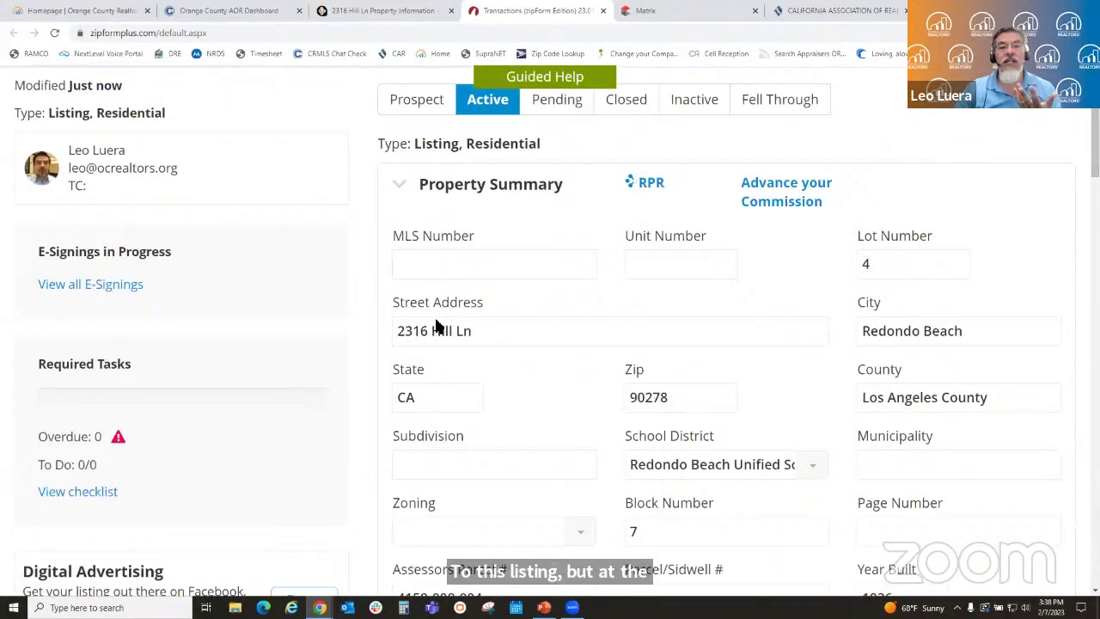
scroll(651, 478, up, 3)
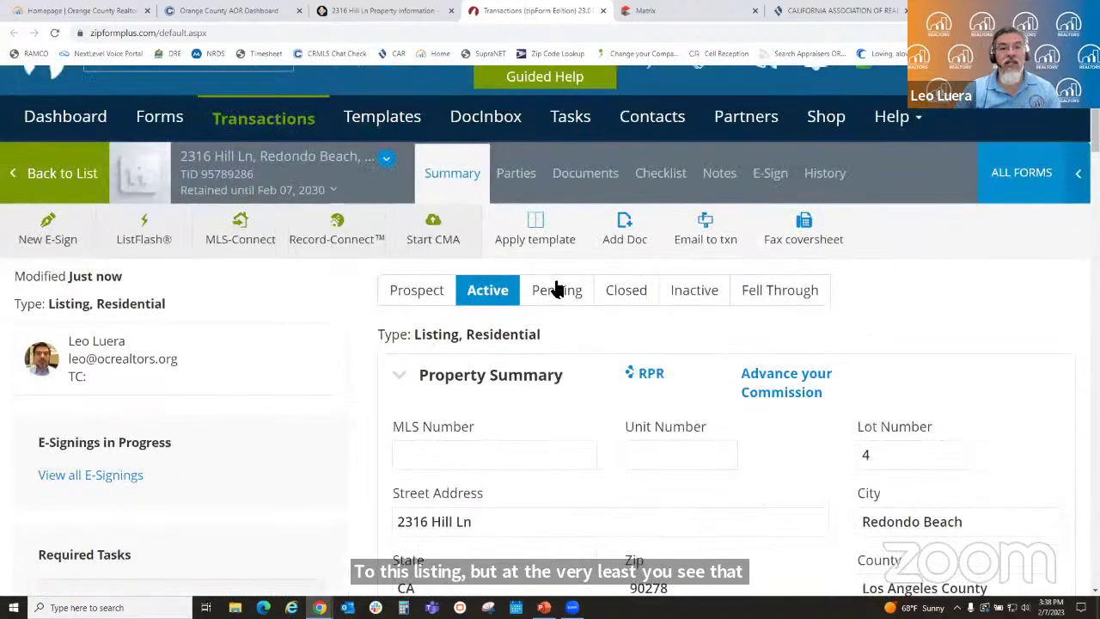
- Fill in Seller One's e-mail from the saved suggestions and save the party details
click(514, 178)
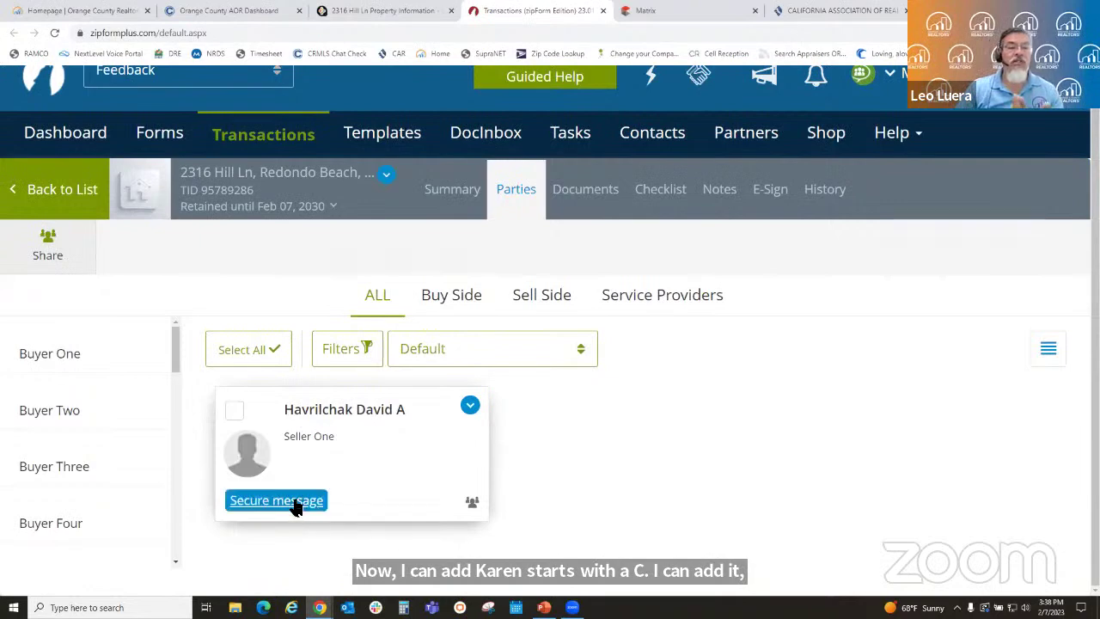
click(380, 436)
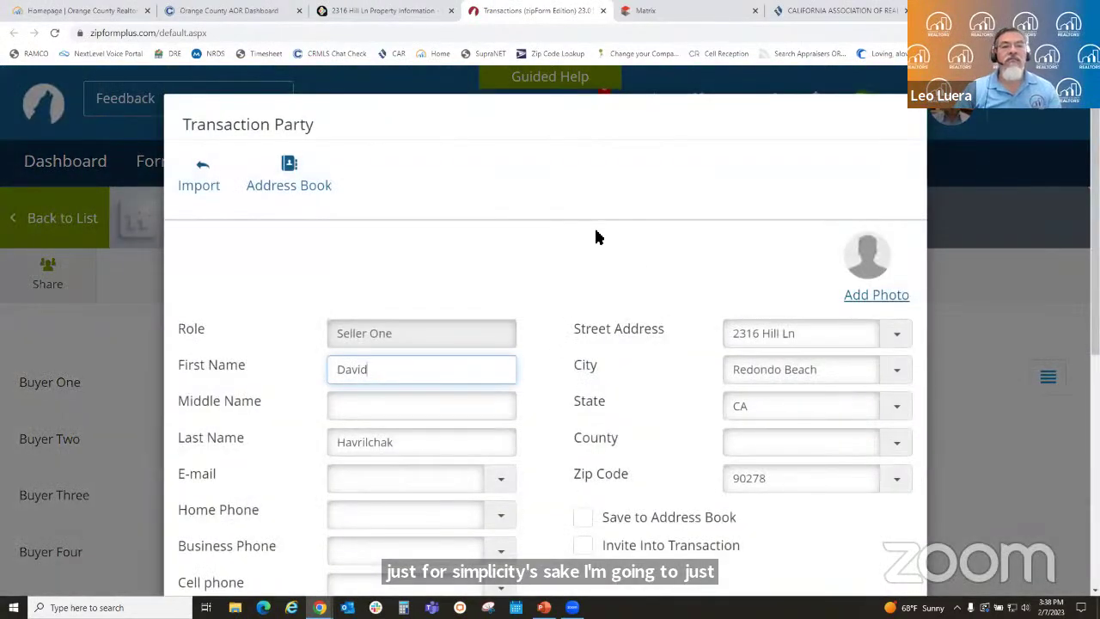
scroll(595, 236, down, 2)
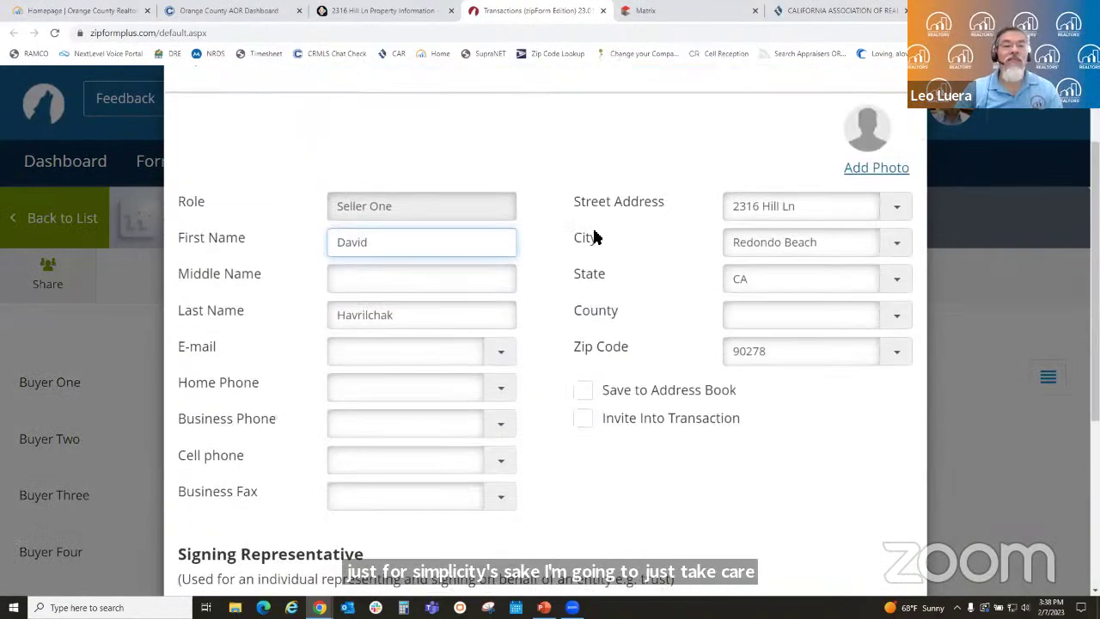
click(500, 354)
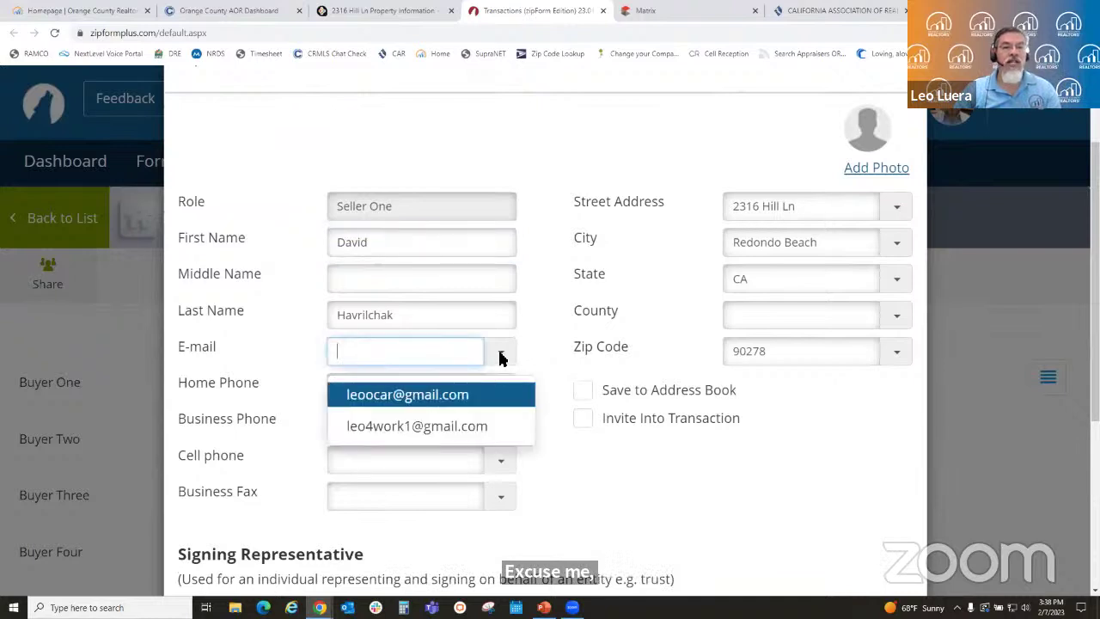
click(471, 427)
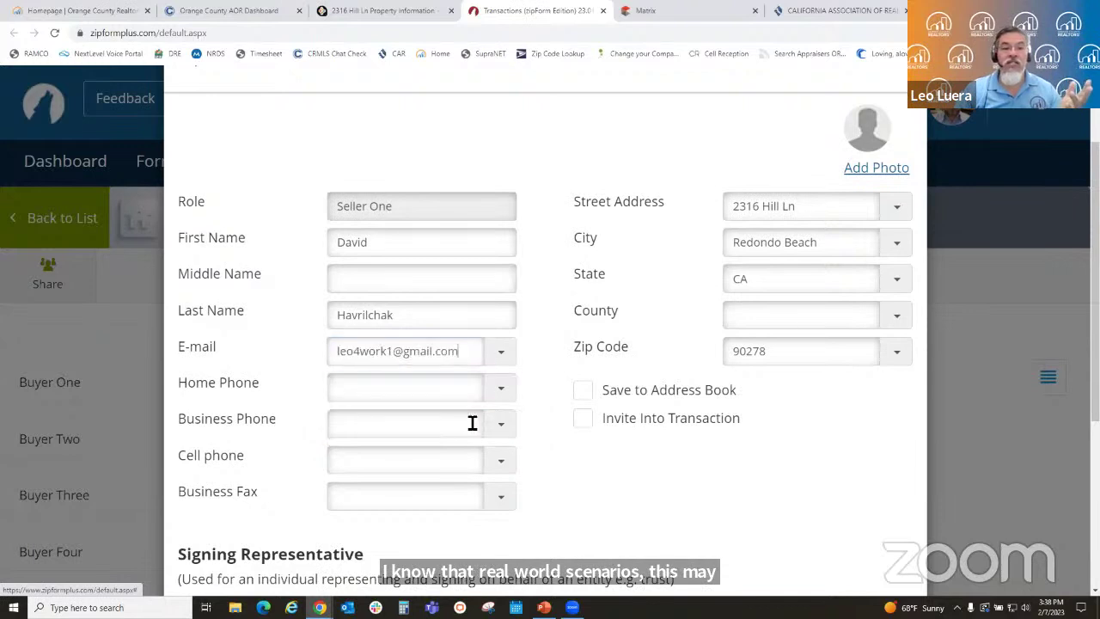
click(535, 169)
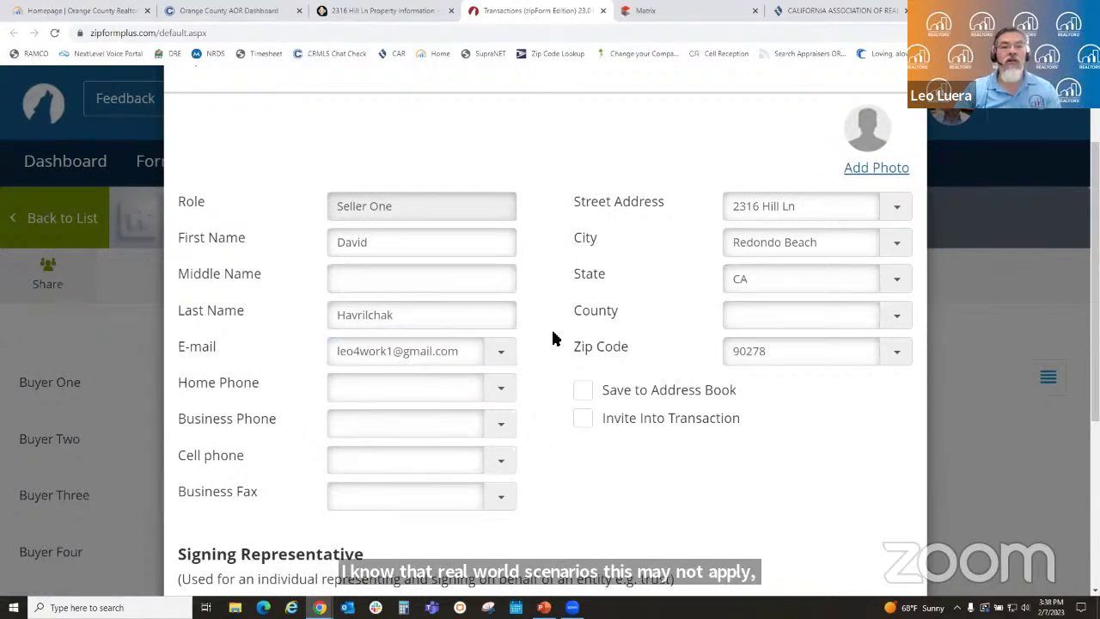
scroll(558, 337, down, 2)
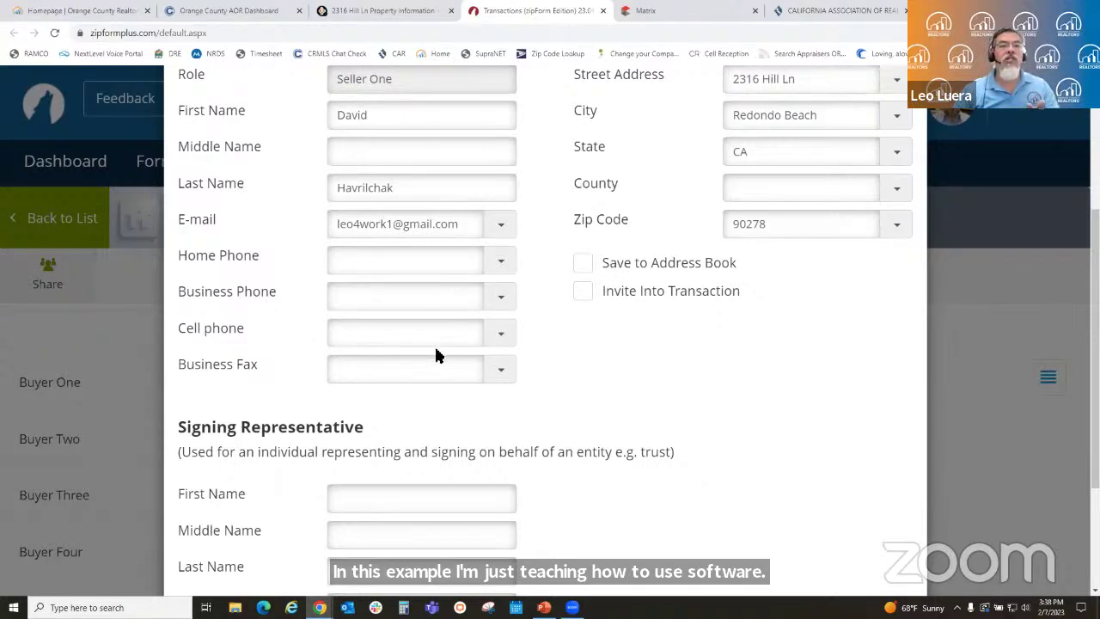
scroll(670, 404, down, 2)
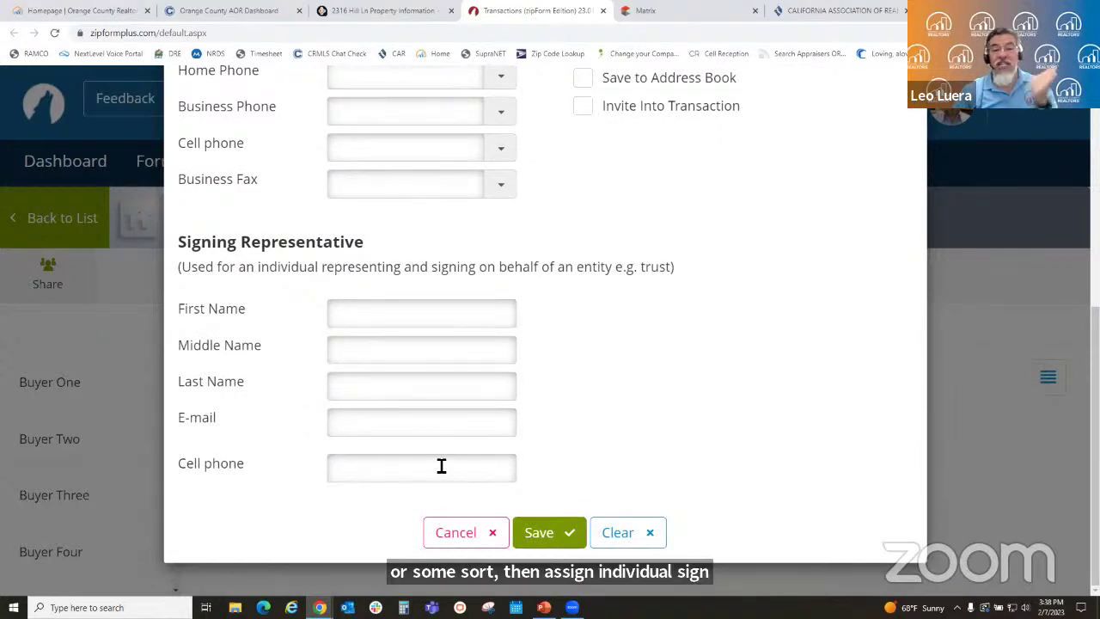
scroll(528, 397, up, 3)
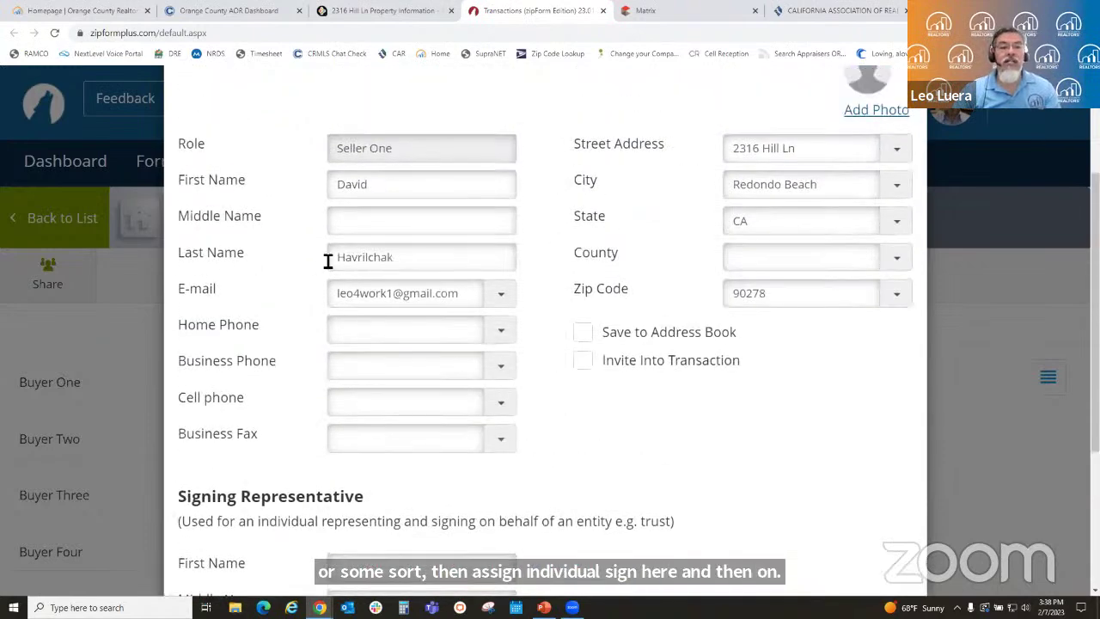
scroll(554, 498, down, 2)
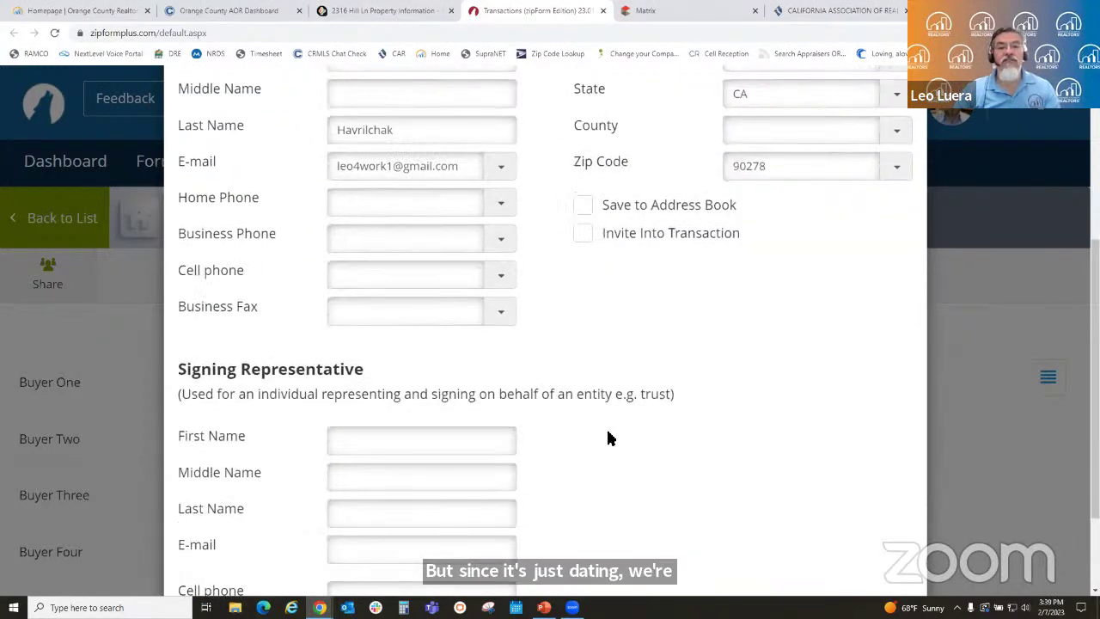
scroll(584, 464, down, 2)
click(548, 531)
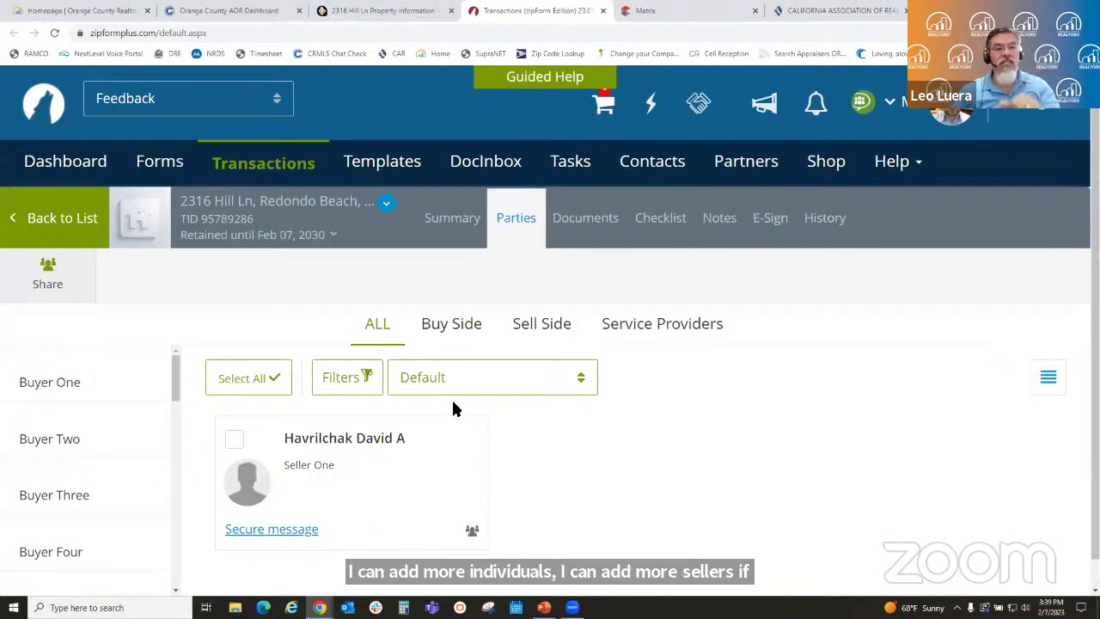
click(586, 222)
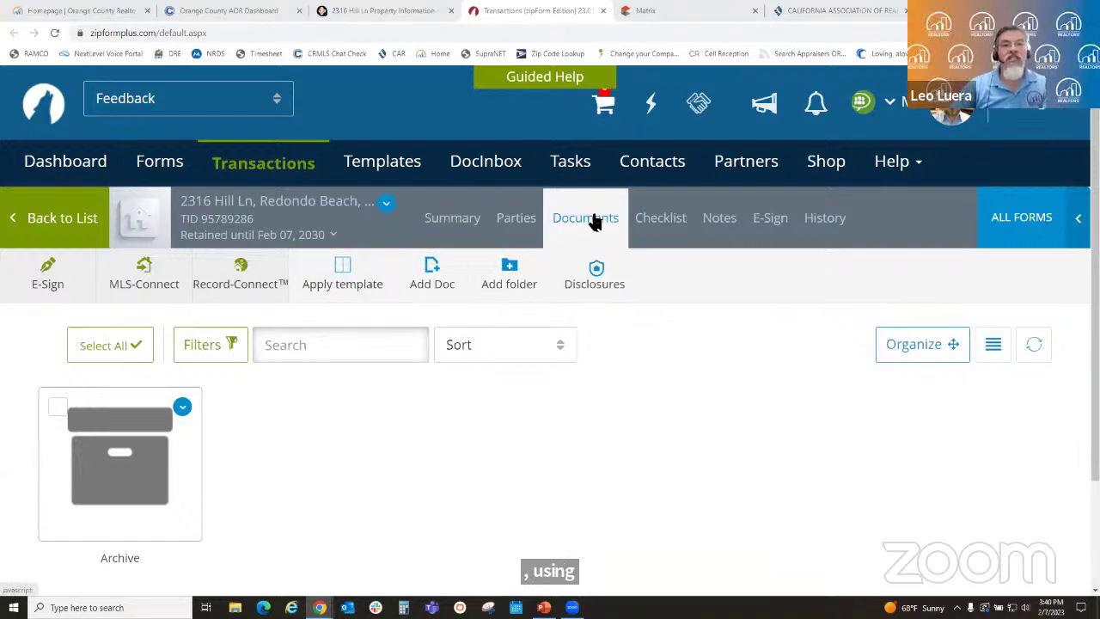
click(347, 271)
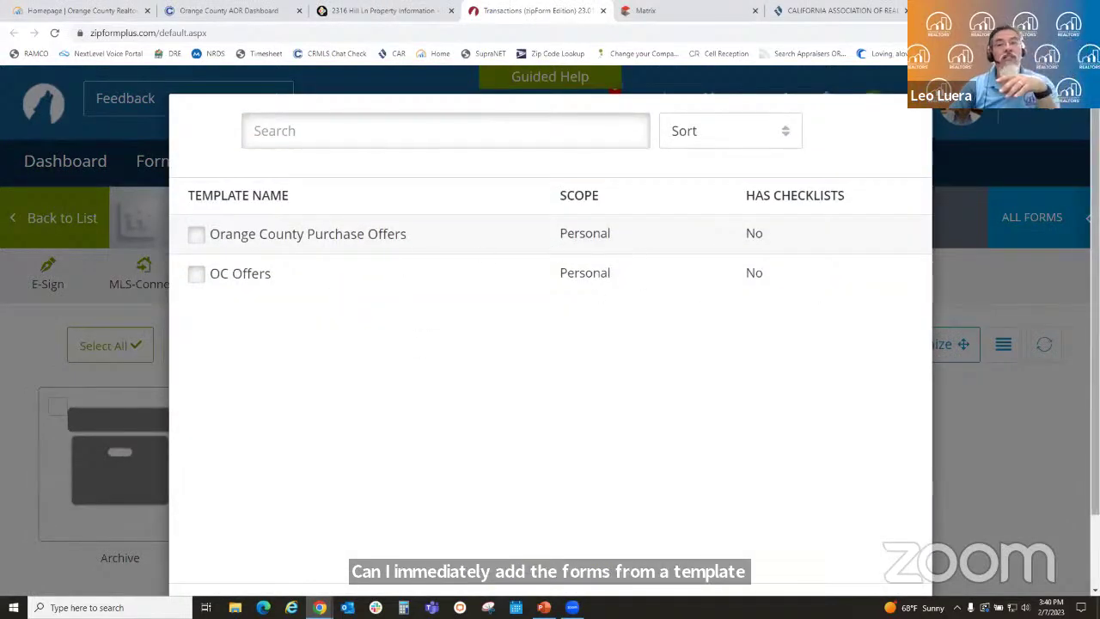
scroll(1094, 326, down, 1)
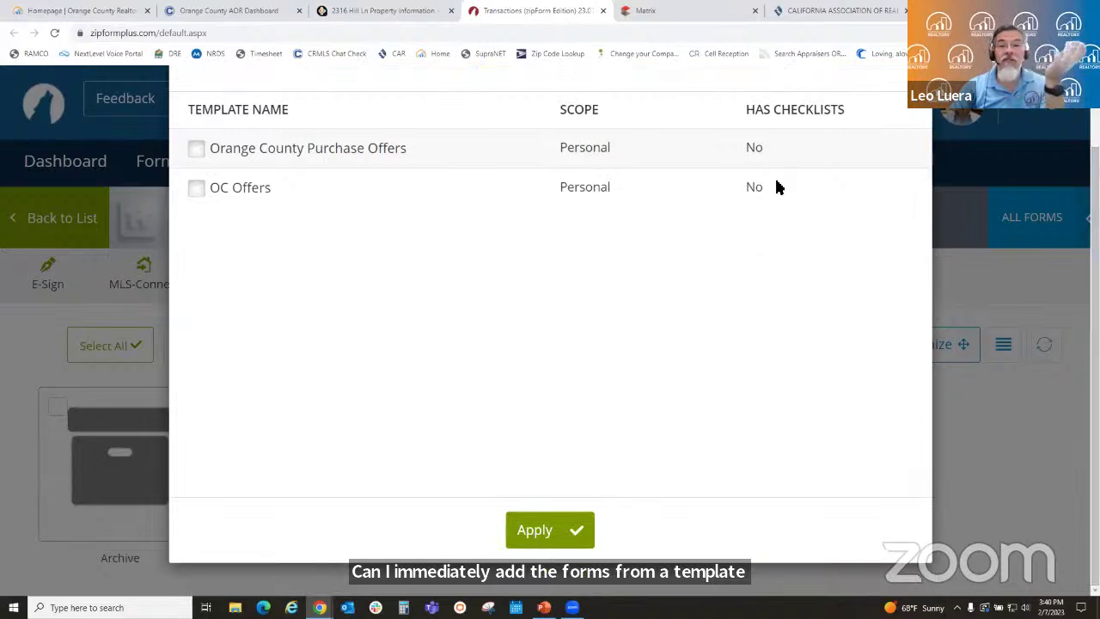
click(193, 189)
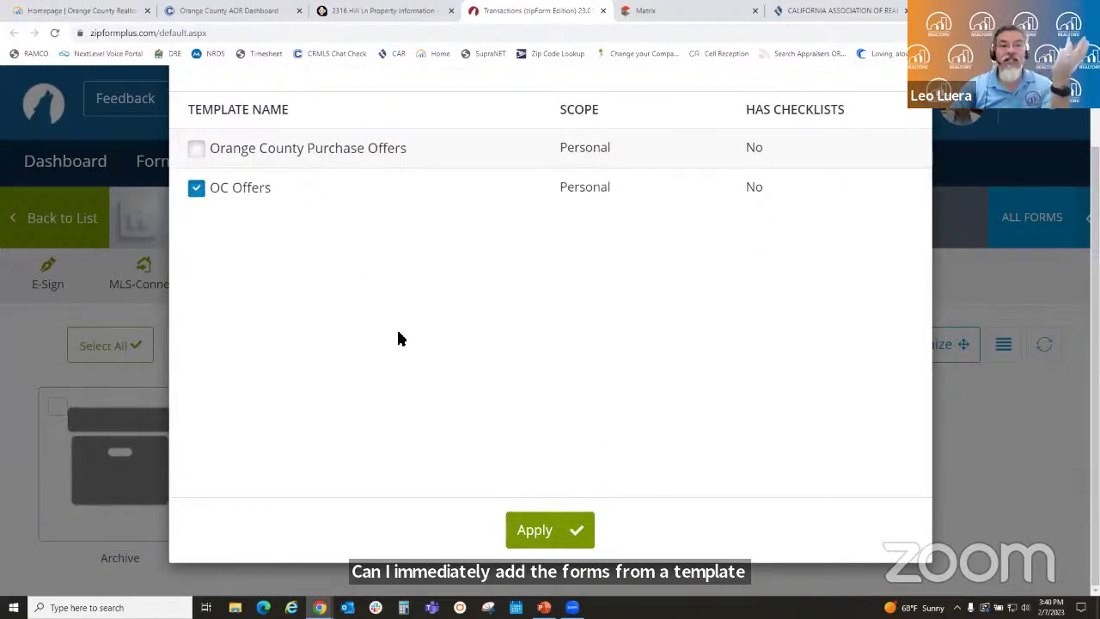
click(194, 191)
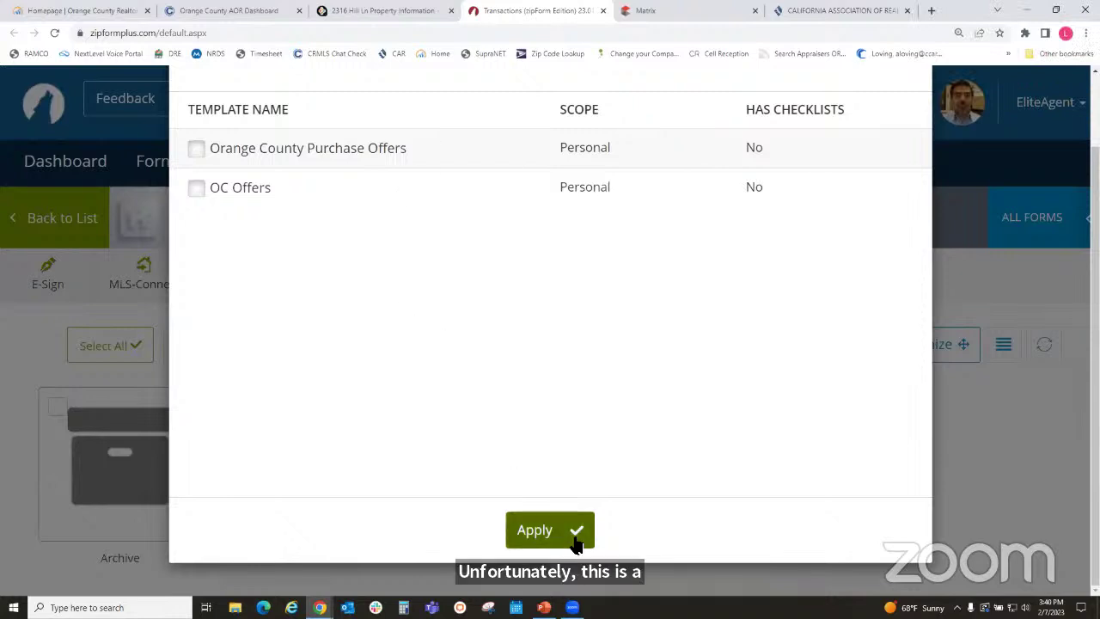
scroll(791, 348, up, 1)
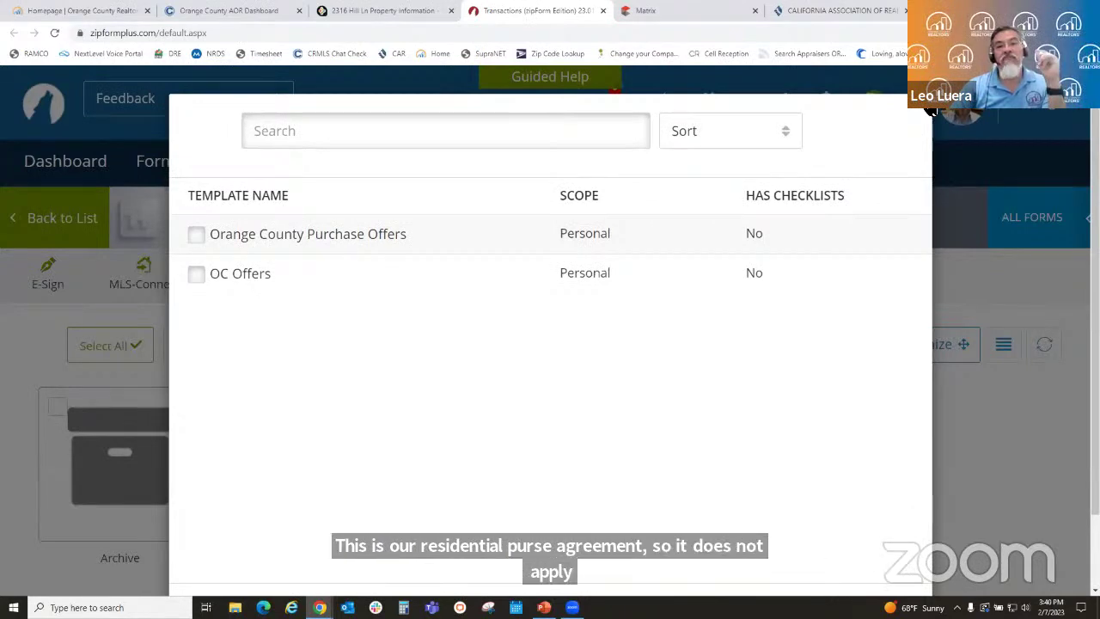
click(931, 110)
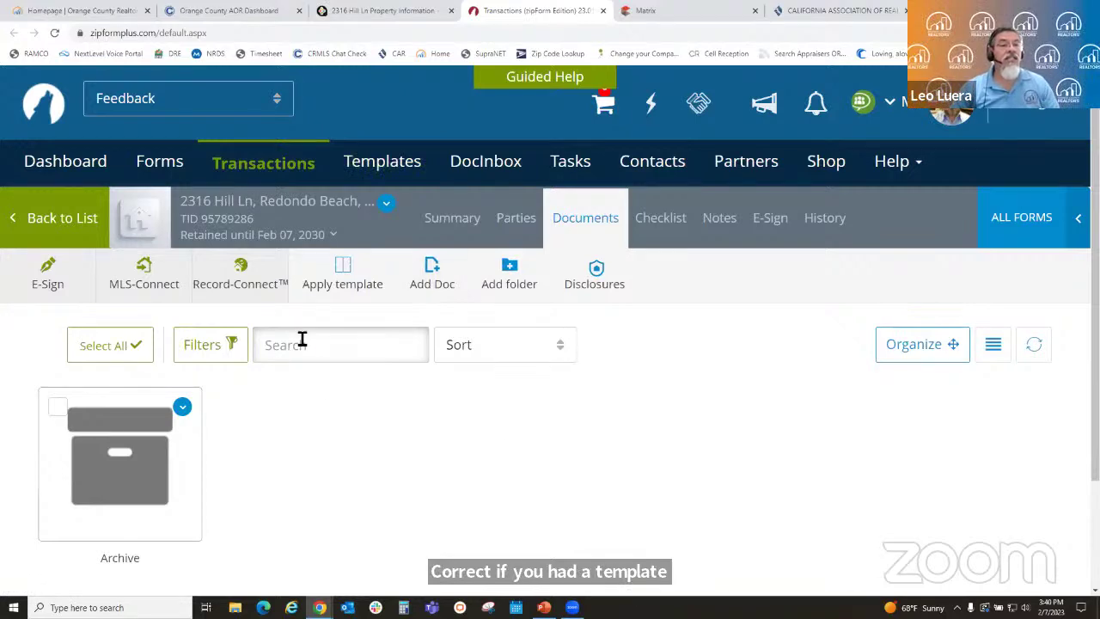
click(341, 279)
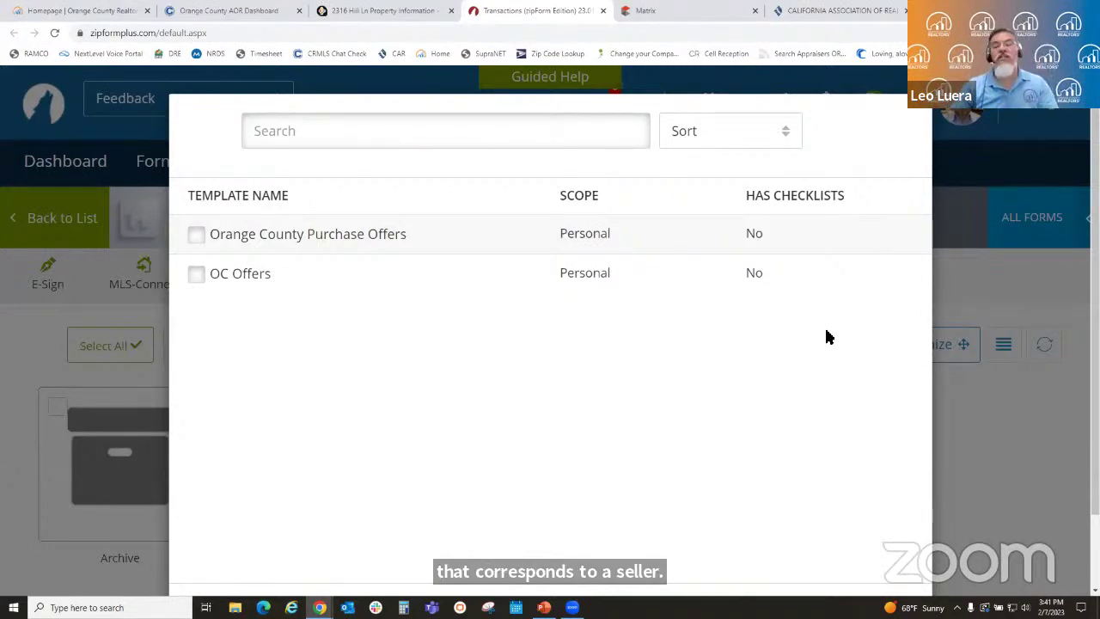
click(933, 112)
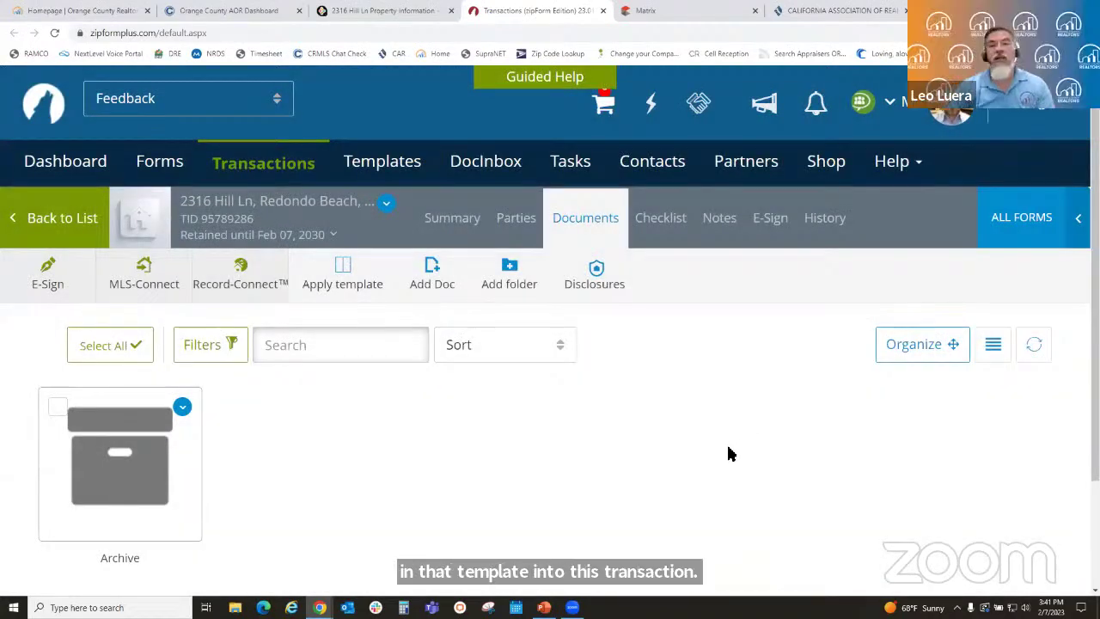
- Add the Cover Sheet and Exclusive Listing Agreement forms from the Form Libraries
click(1031, 232)
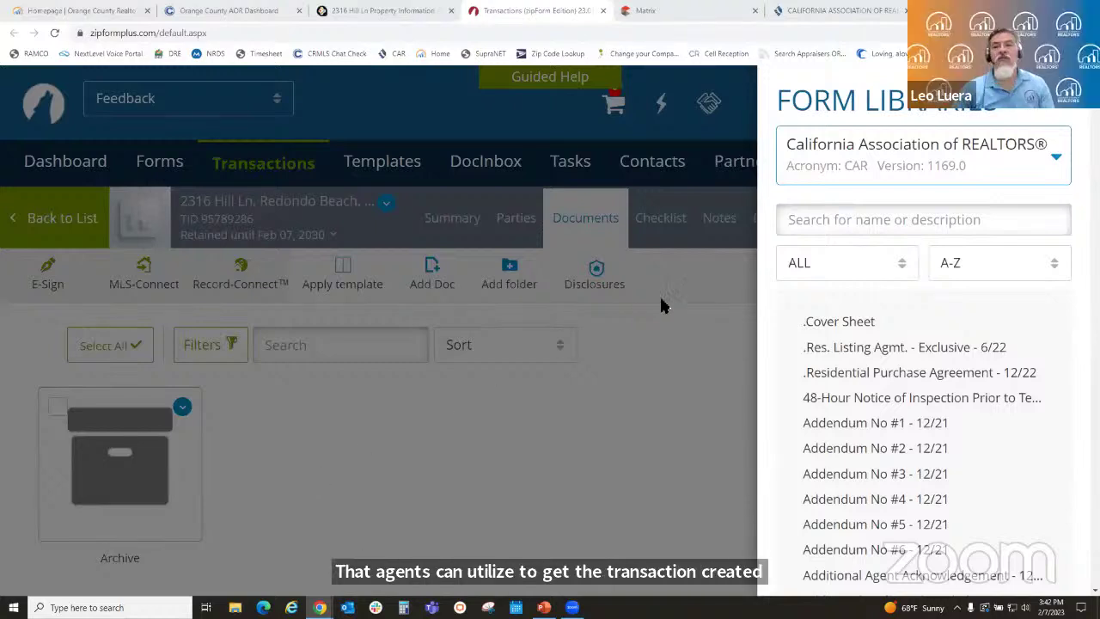
click(845, 322)
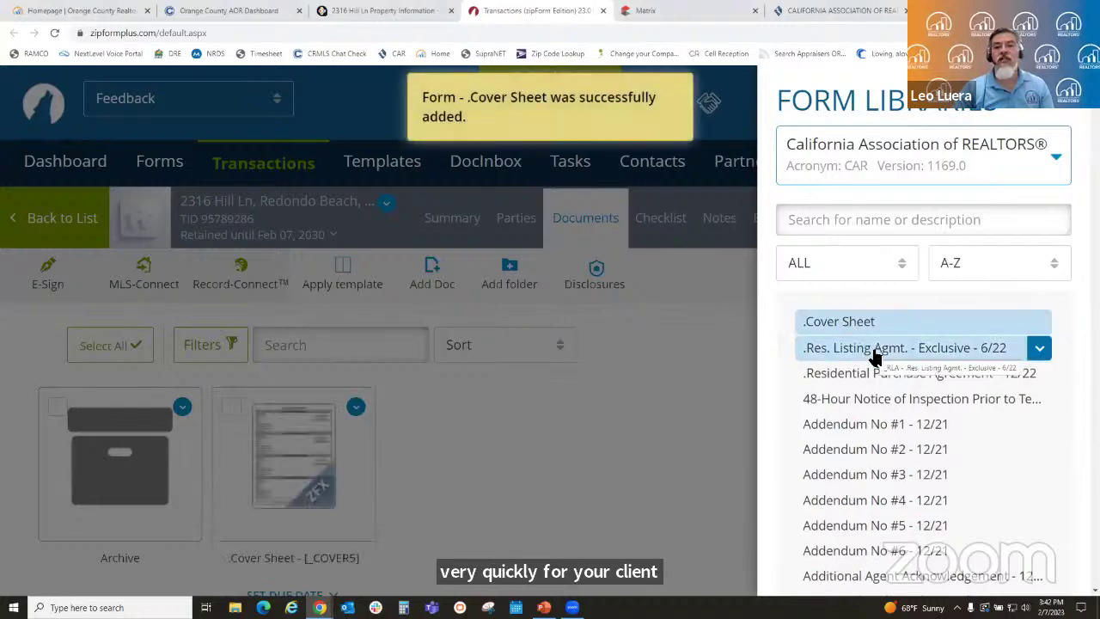
click(873, 354)
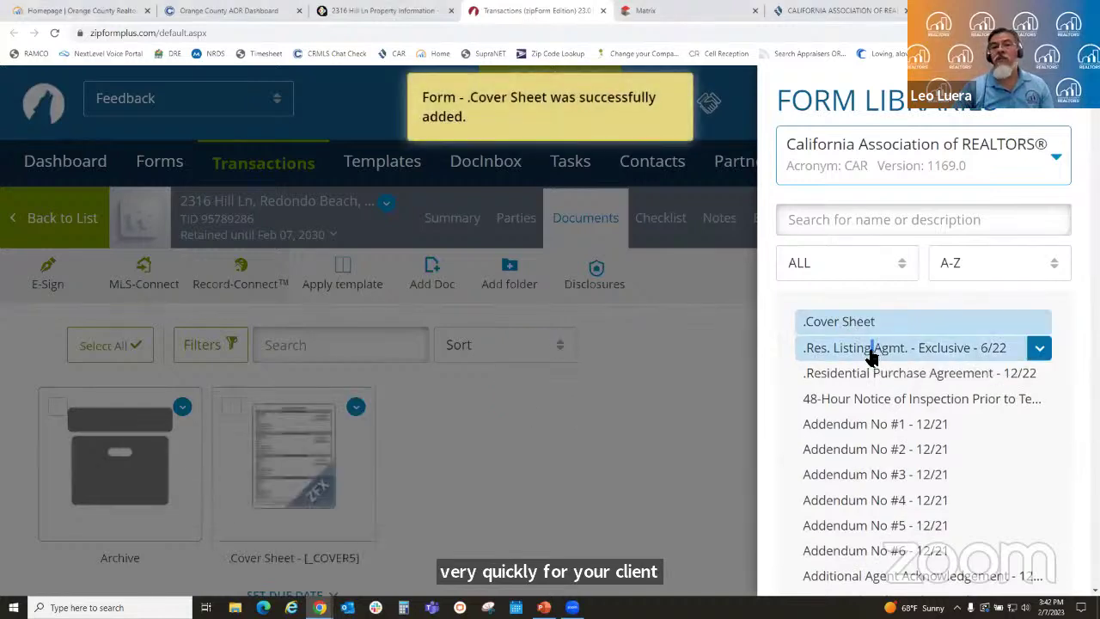
- Search 'tds', add the Real Estate Transfer Disclosure Statement, and close the form library
click(838, 221)
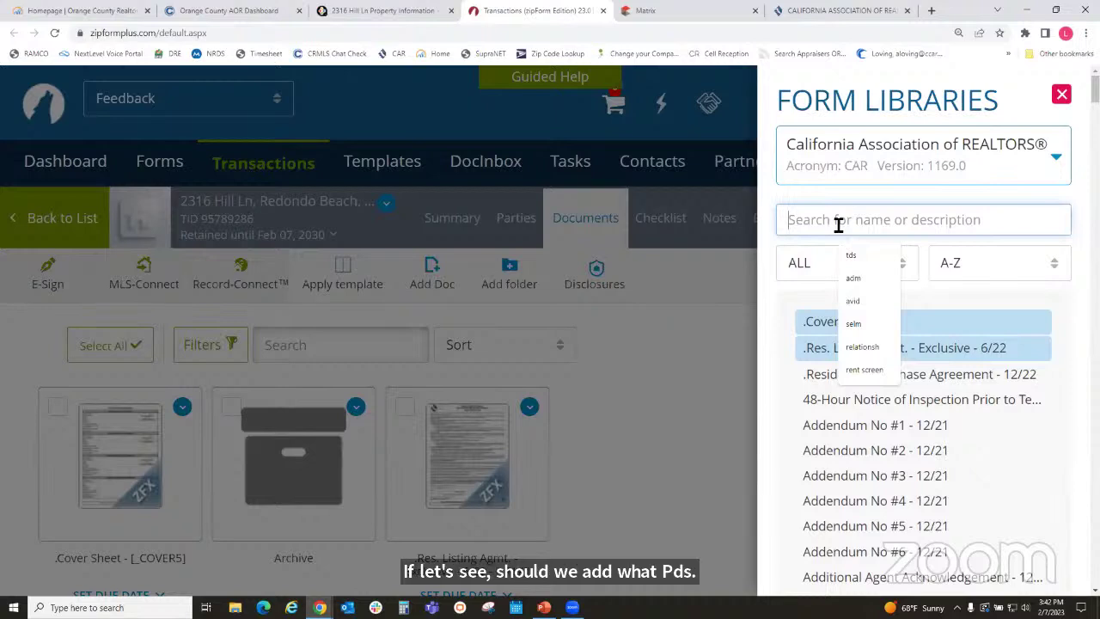
text(tds)
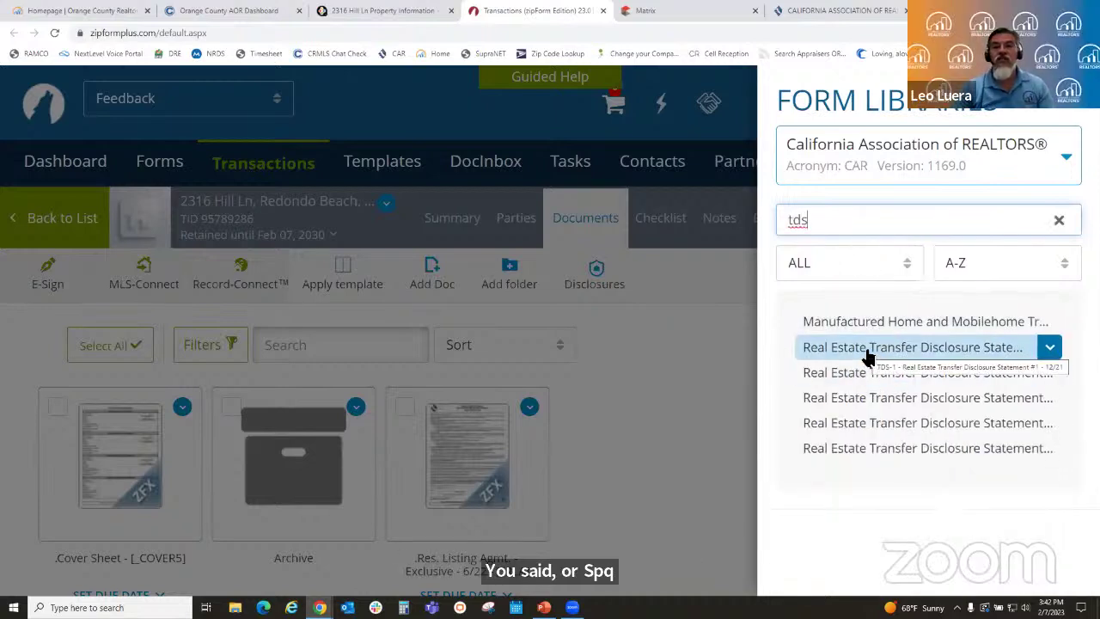
click(868, 352)
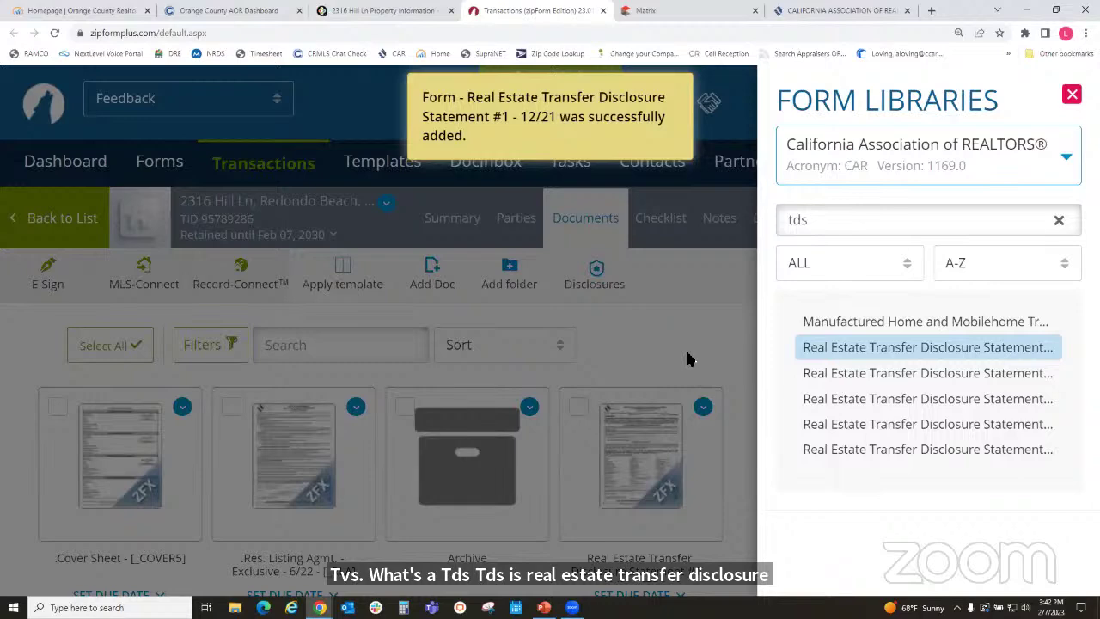
click(687, 354)
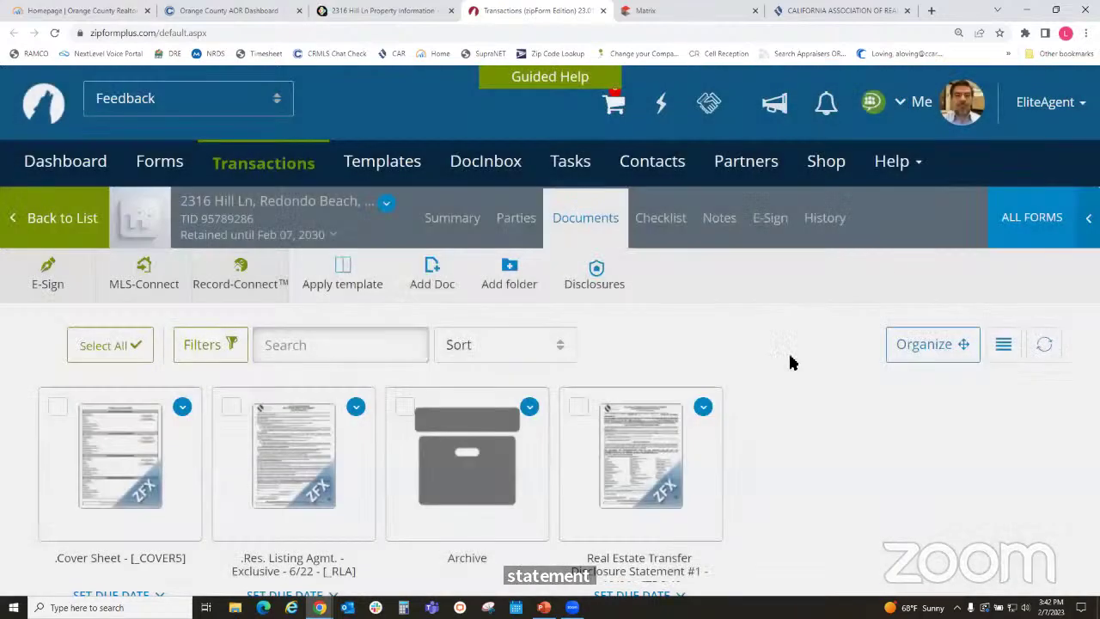
scroll(855, 432, down, 2)
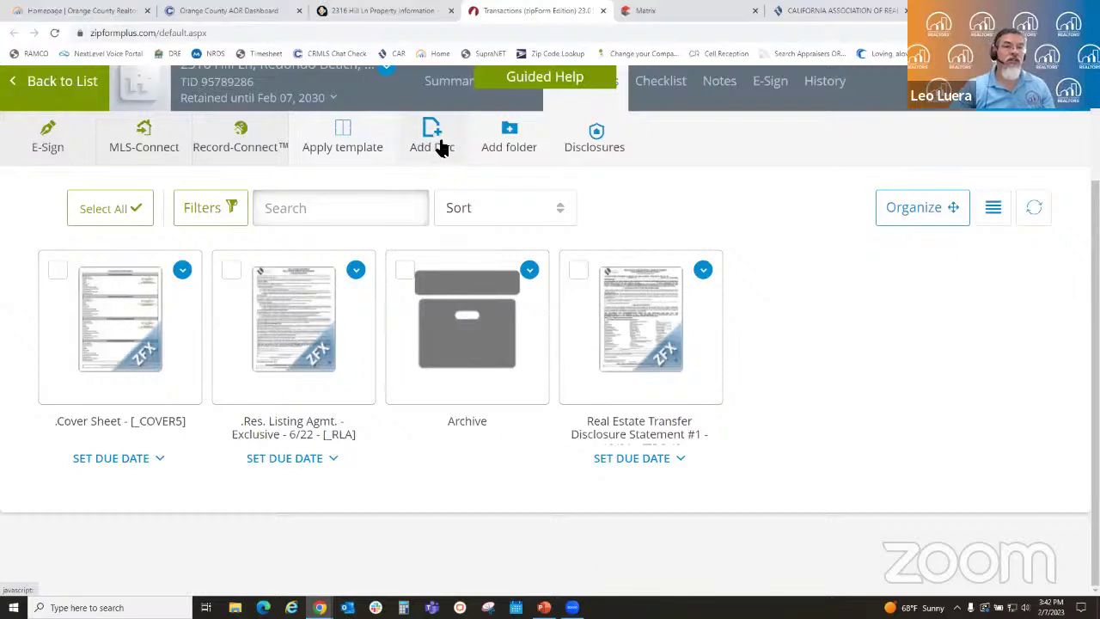
- Upload the ListingAgreement Form B PDF from the computer as a transaction document
click(439, 148)
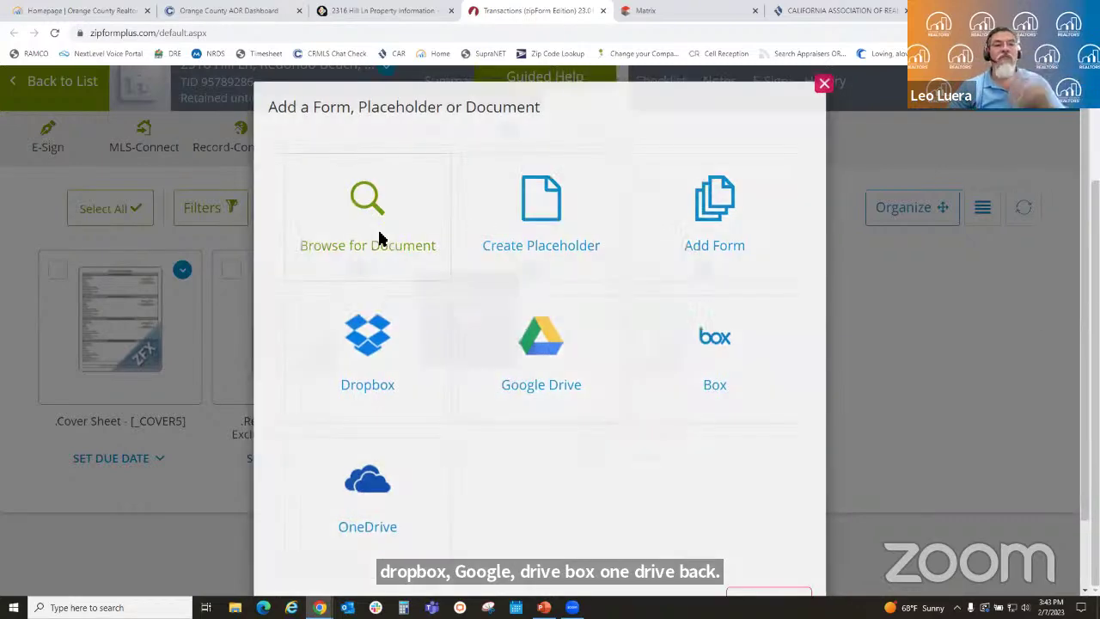
click(381, 238)
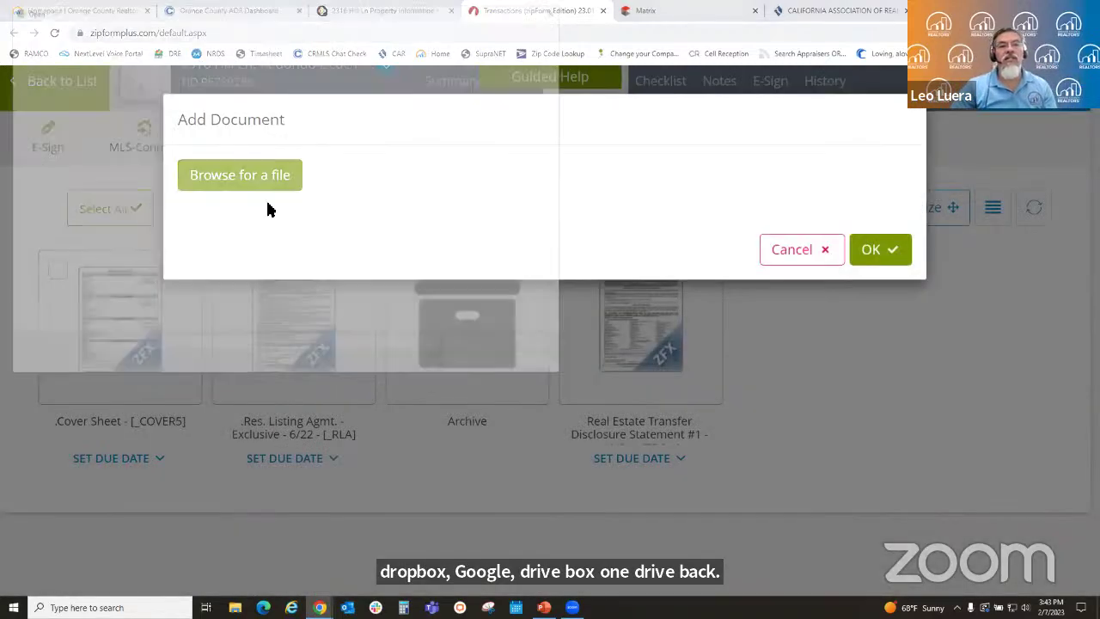
click(265, 189)
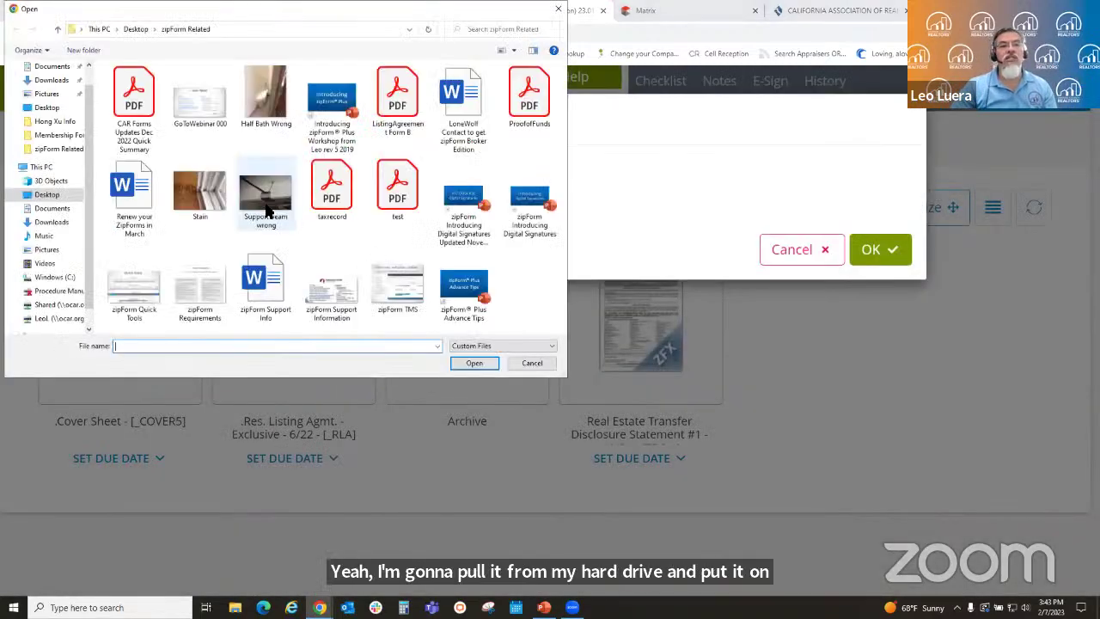
click(397, 103)
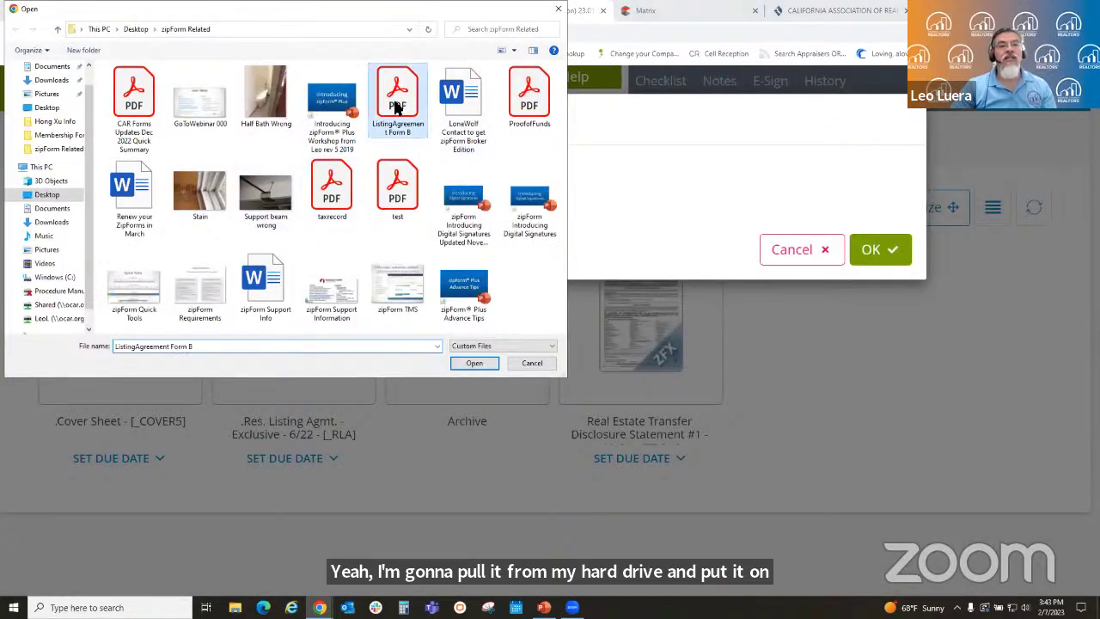
click(473, 364)
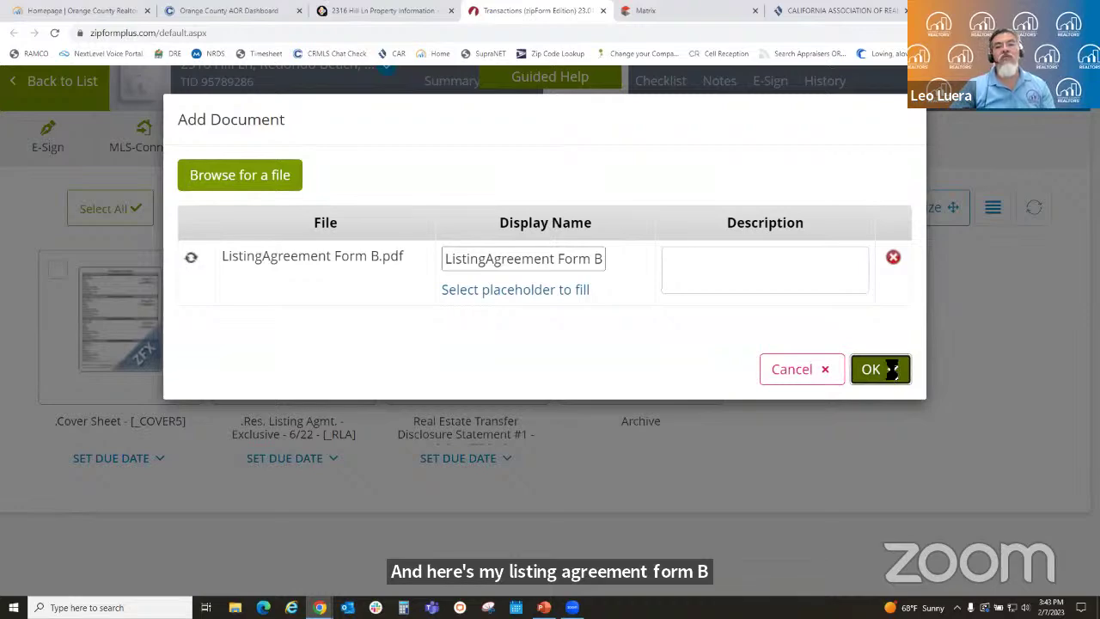
click(890, 371)
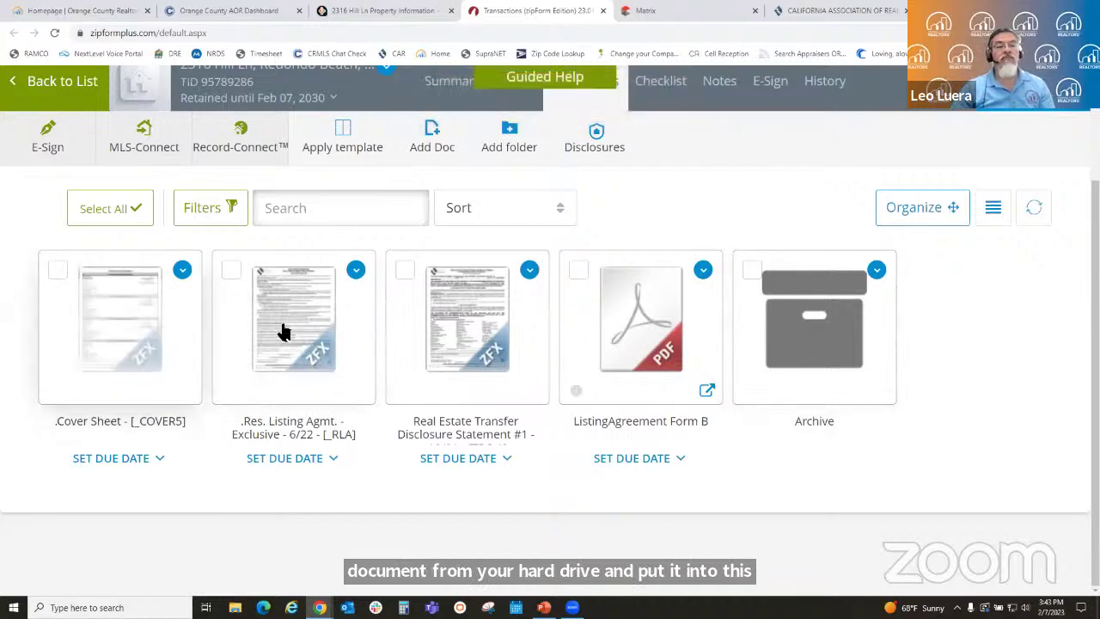
- In the classic editor, move the seller's surname after the first name on the Cover Sheet
click(121, 341)
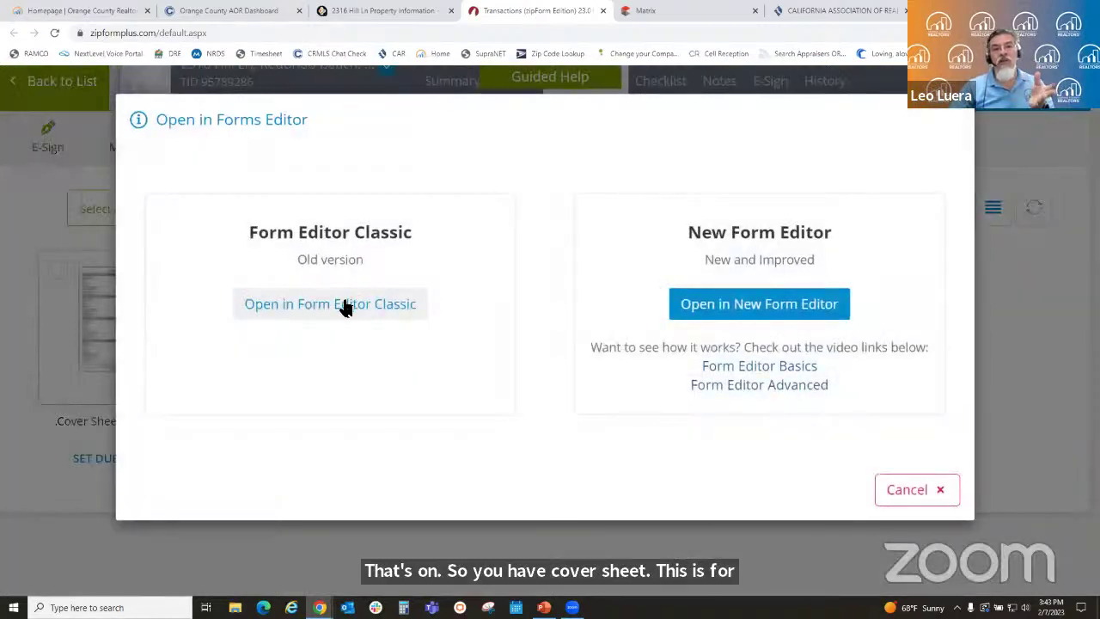
click(345, 306)
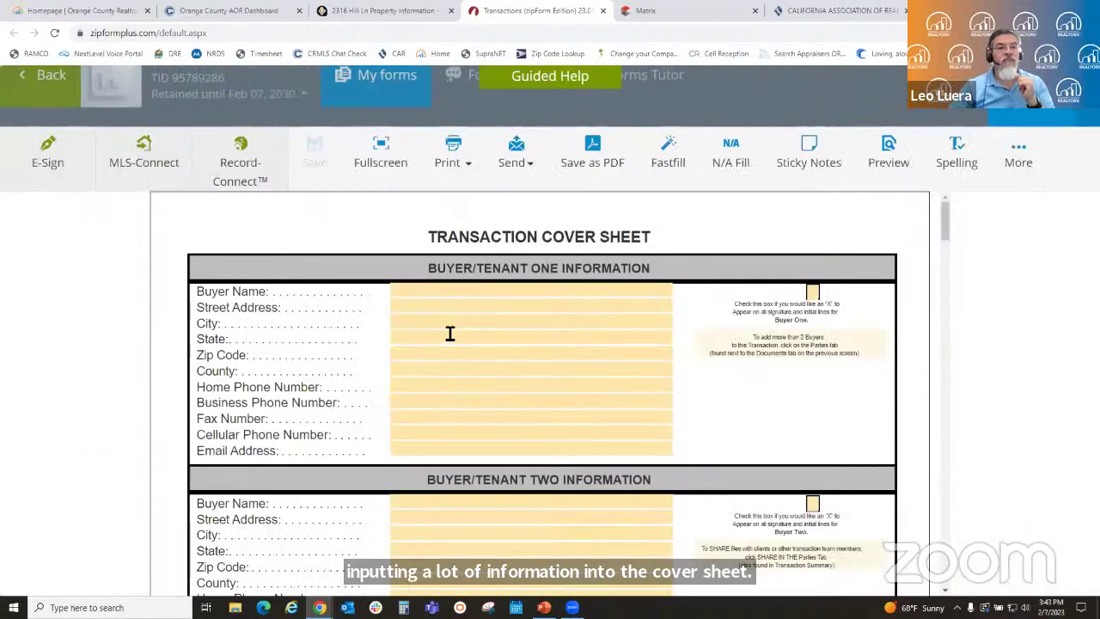
scroll(581, 295, down, 1)
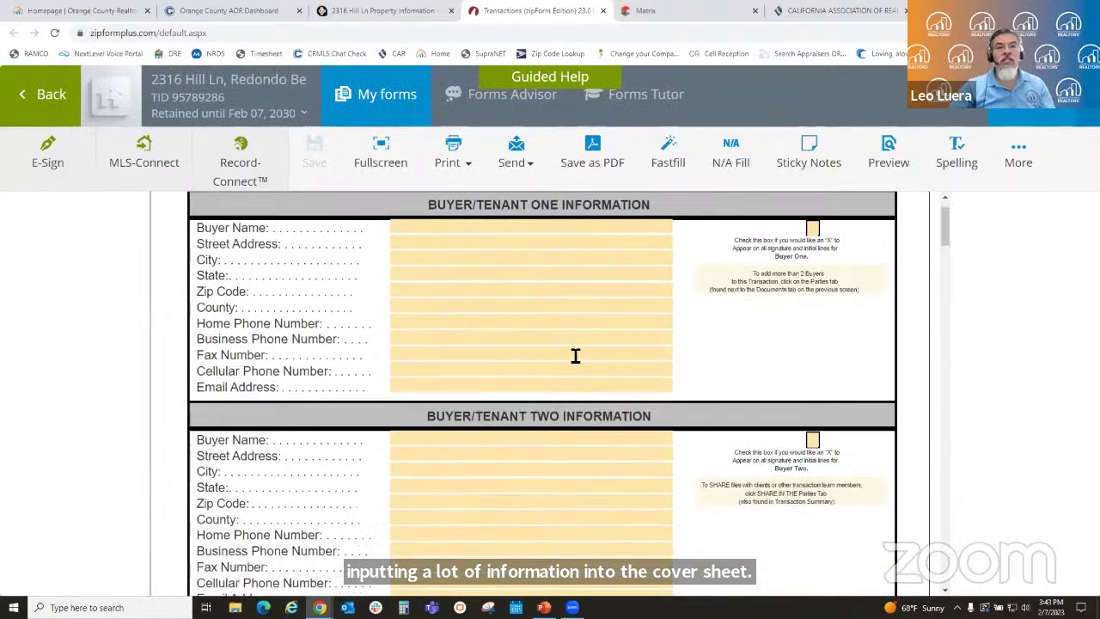
scroll(668, 390, down, 5)
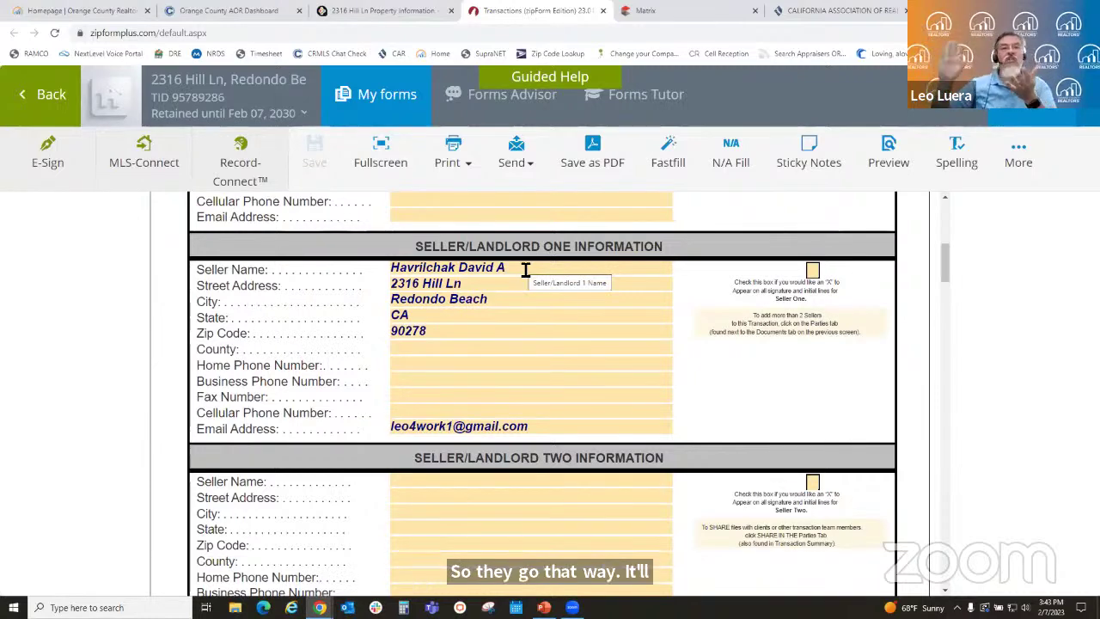
click(464, 268)
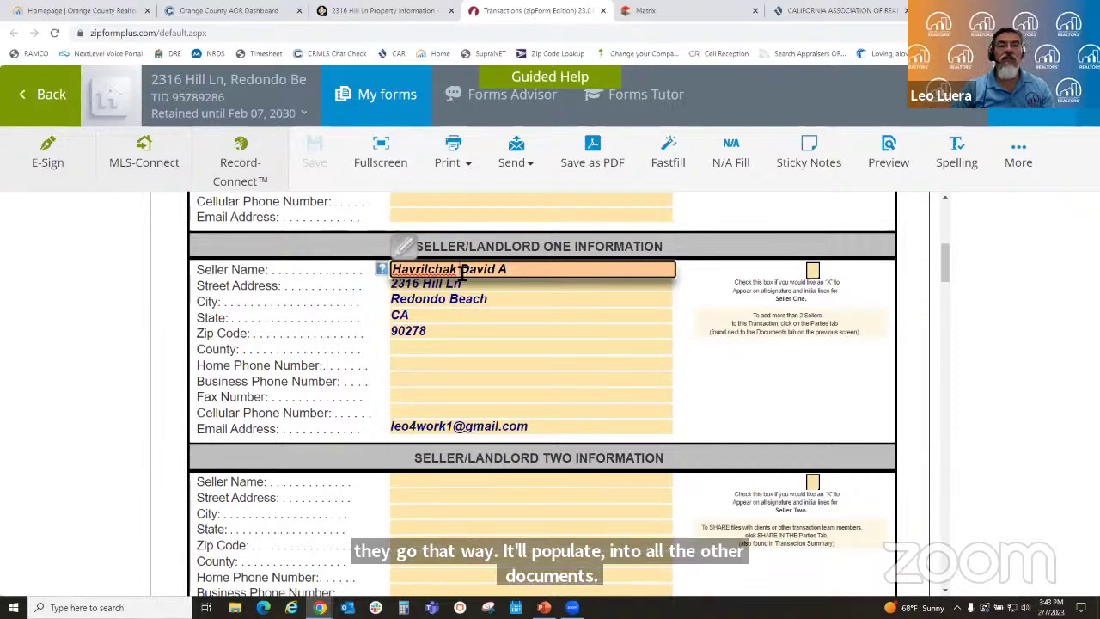
drag(458, 269, 381, 268)
key(ctrl+c)
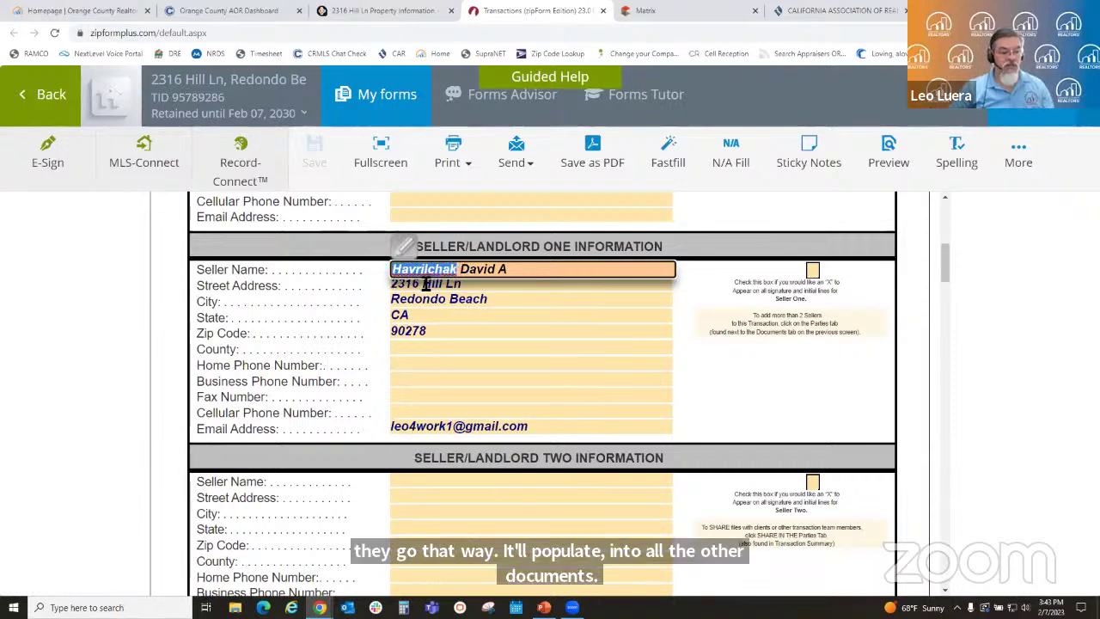
click(483, 275)
key(BackSpace)
key(BackSpace)
key(BackSpace)
key(BackSpace)
key(BackSpace)
key(BackSpace)
key(BackSpace)
key(BackSpace)
key(BackSpace)
key(BackSpace)
key(BackSpace)
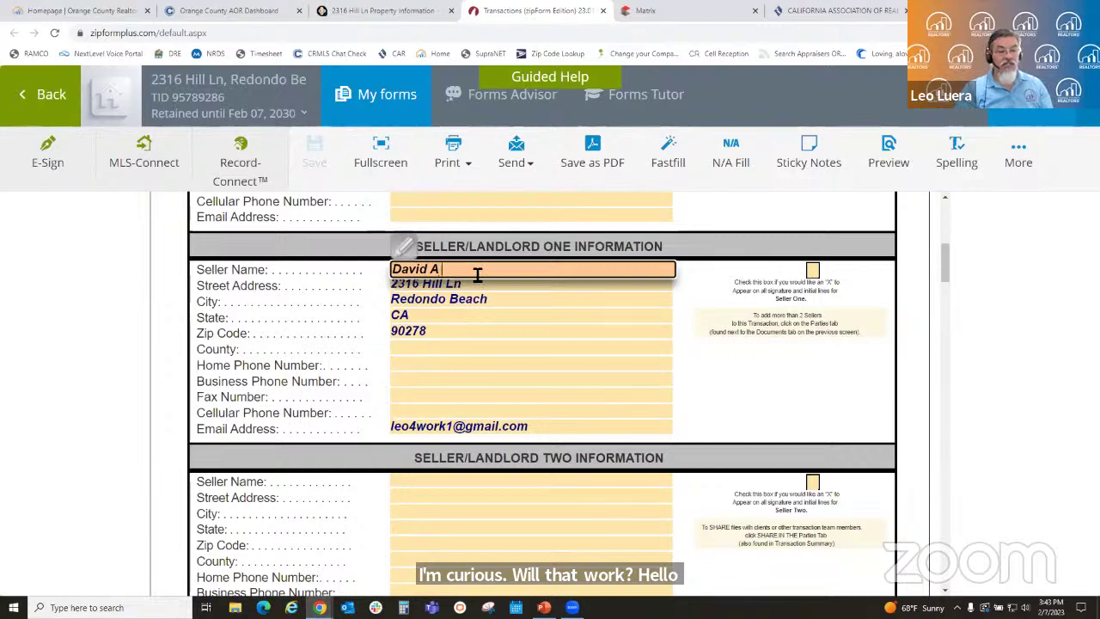
key(ctrl+v)
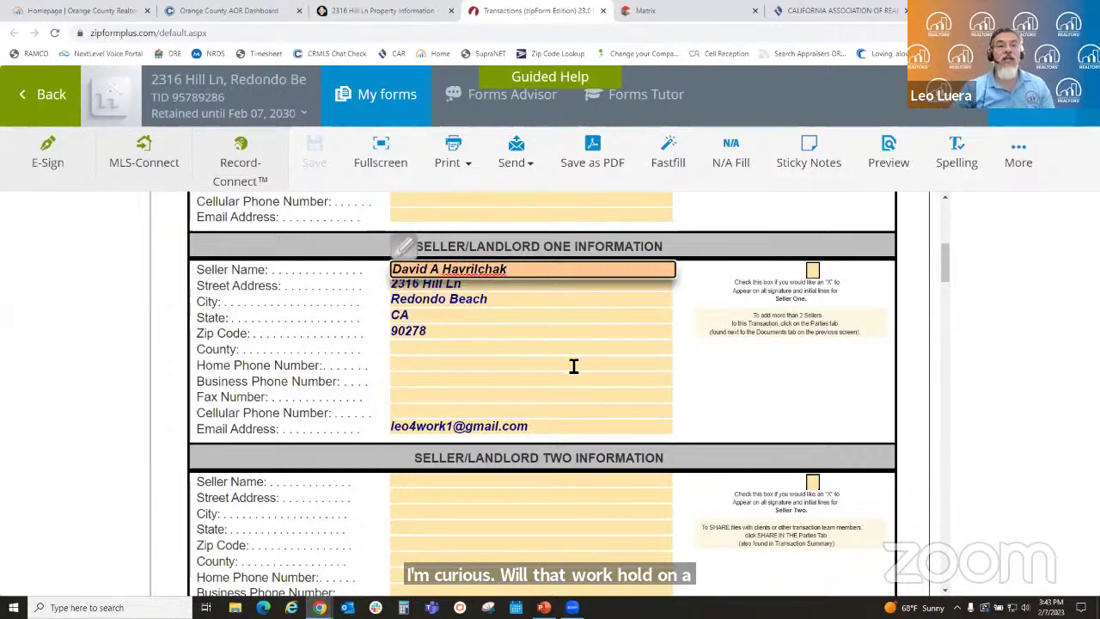
click(573, 368)
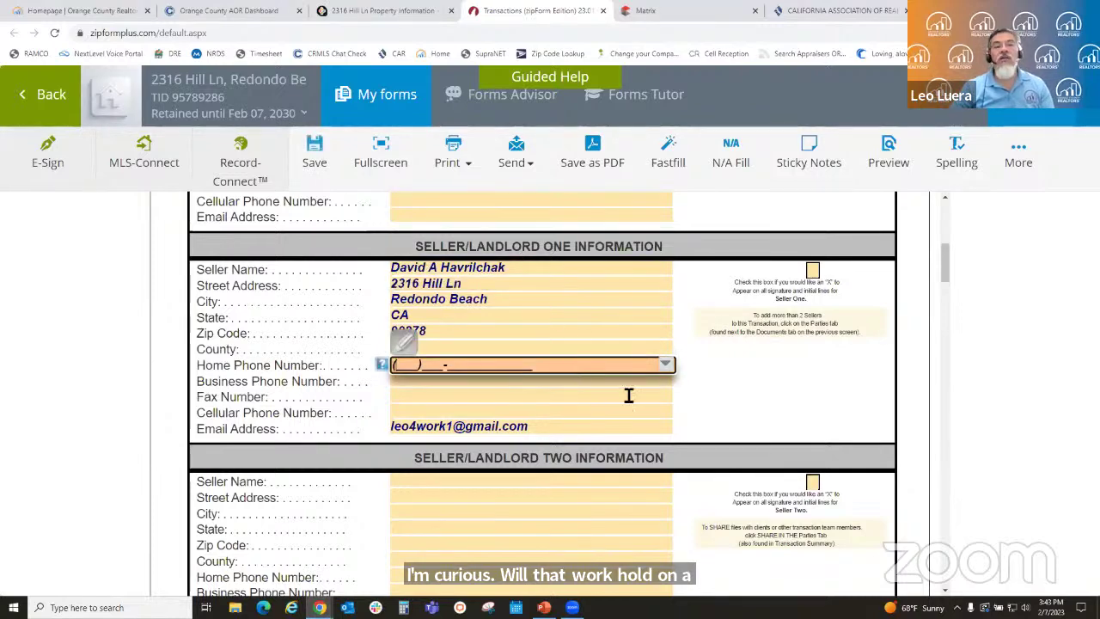
- Set the County to Los Angeles and save the Cover Sheet
click(453, 347)
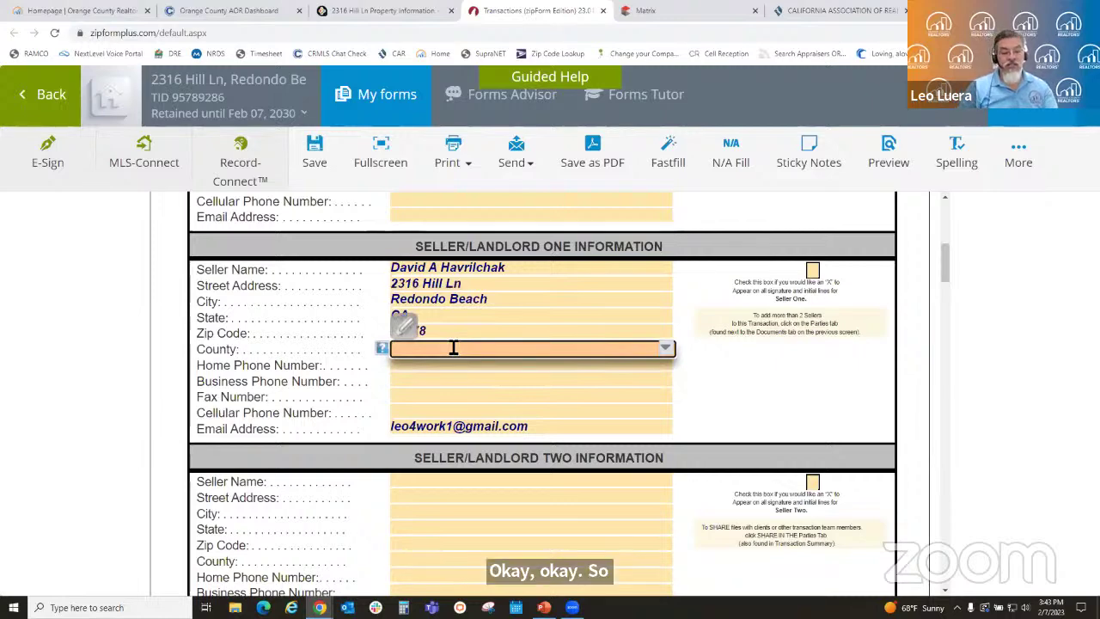
text(Los Angeles)
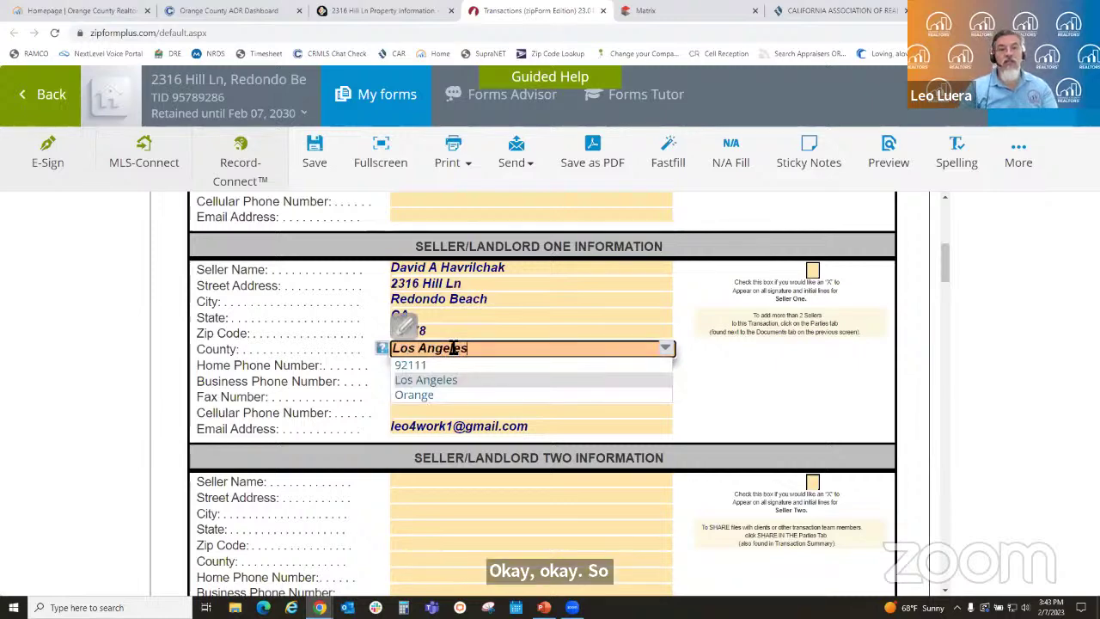
click(687, 391)
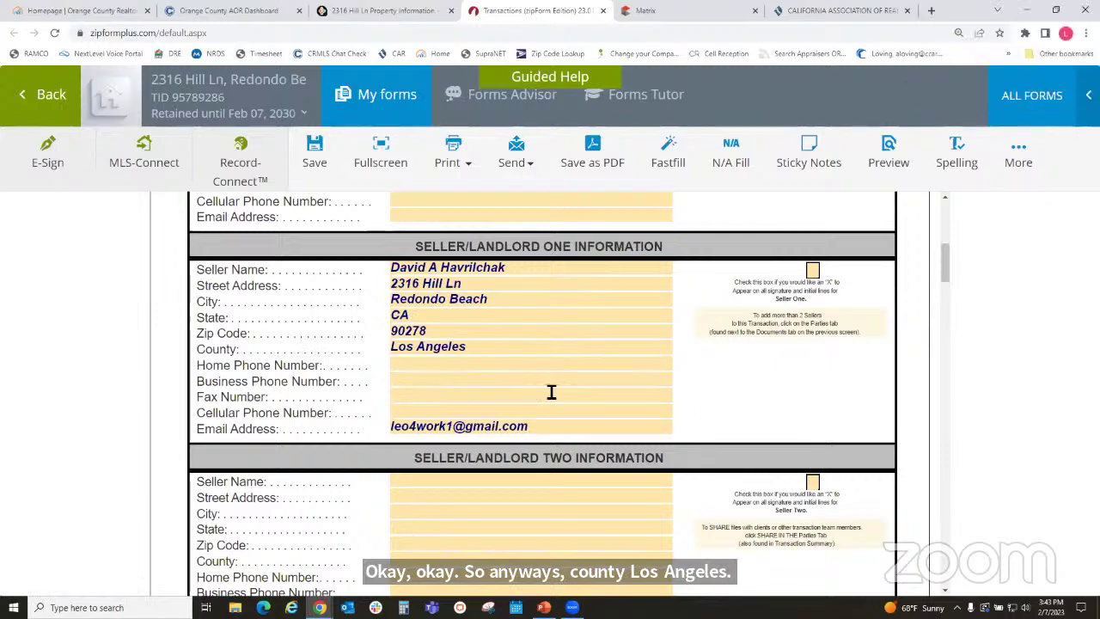
scroll(670, 438, down, 2)
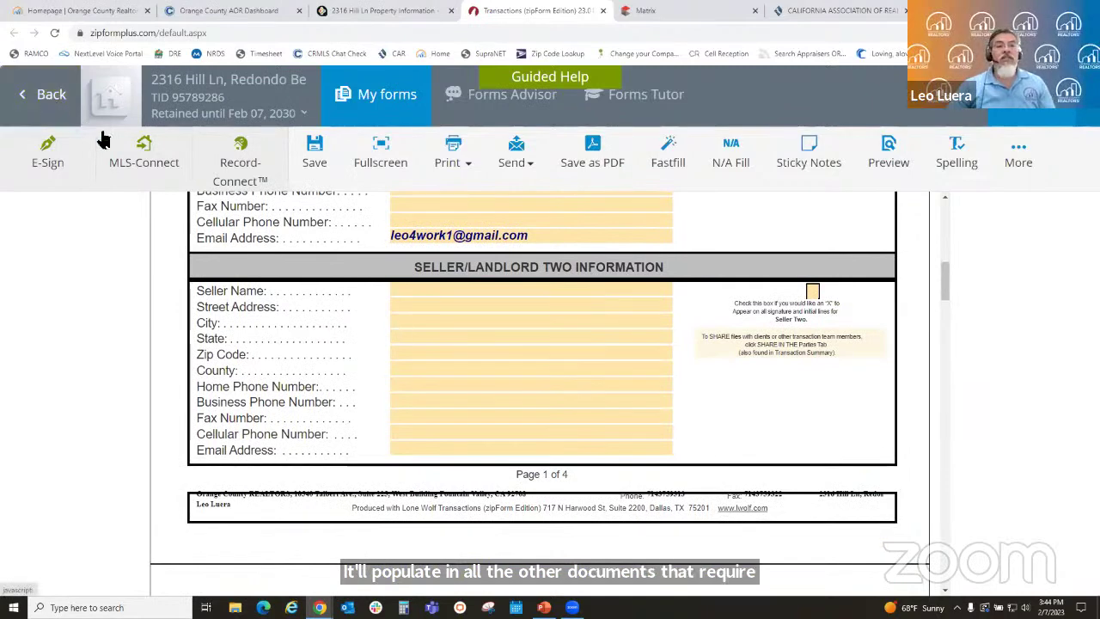
click(51, 103)
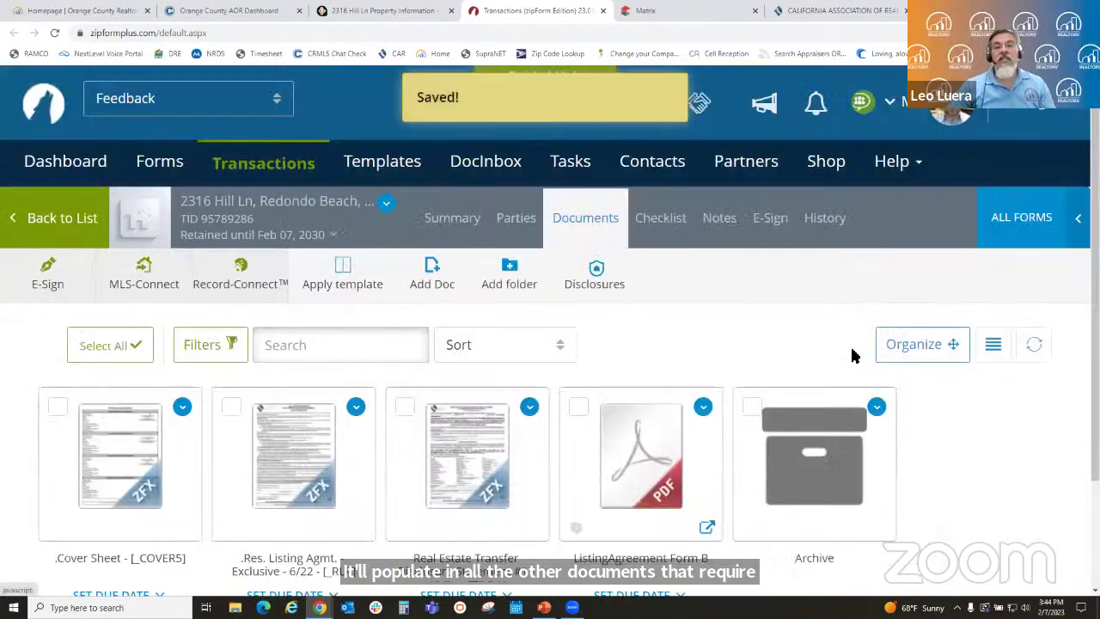
click(308, 473)
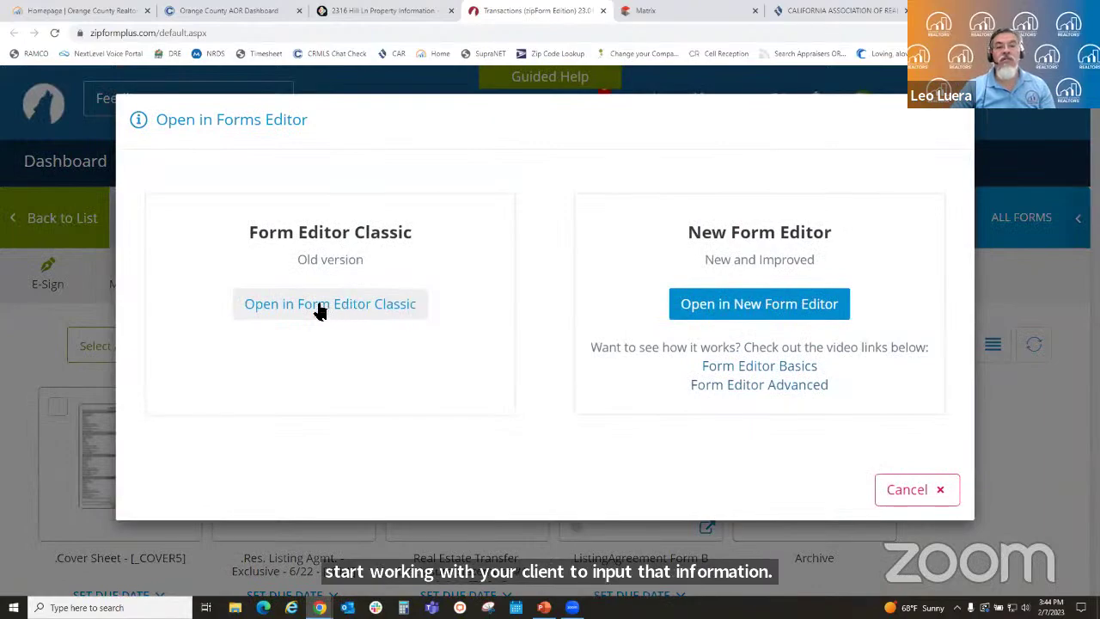
click(335, 308)
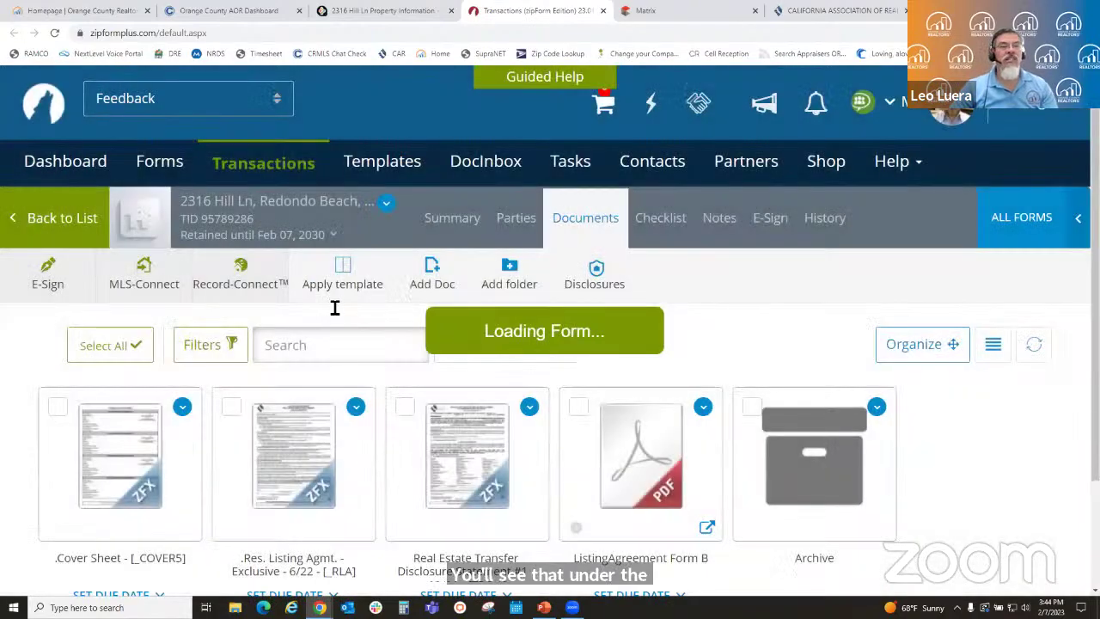
scroll(472, 247, up, 8)
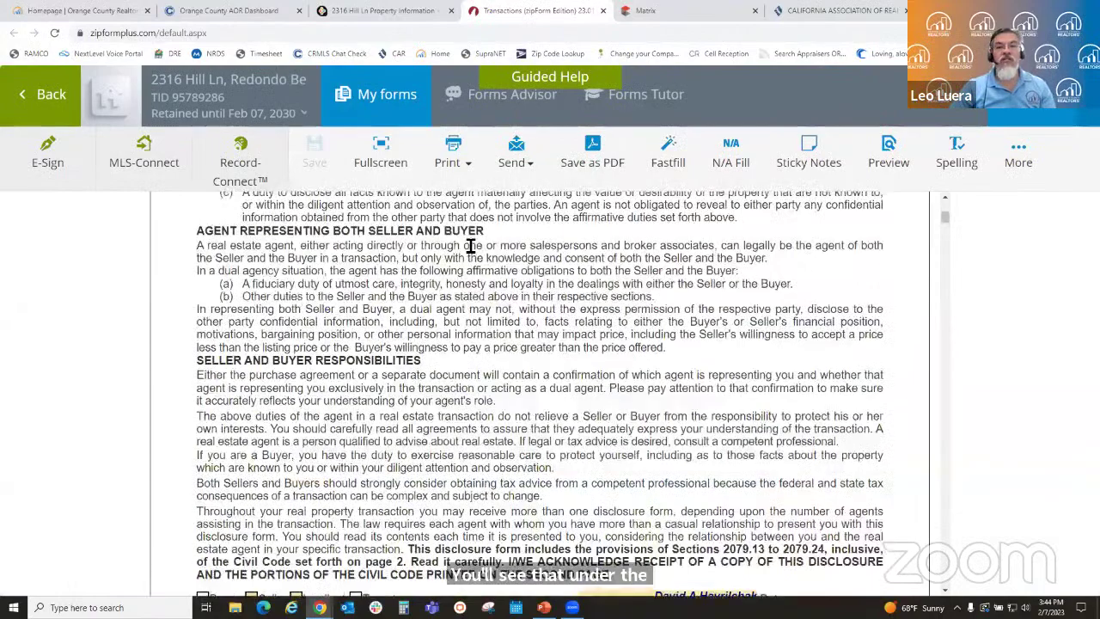
scroll(471, 249, down, 8)
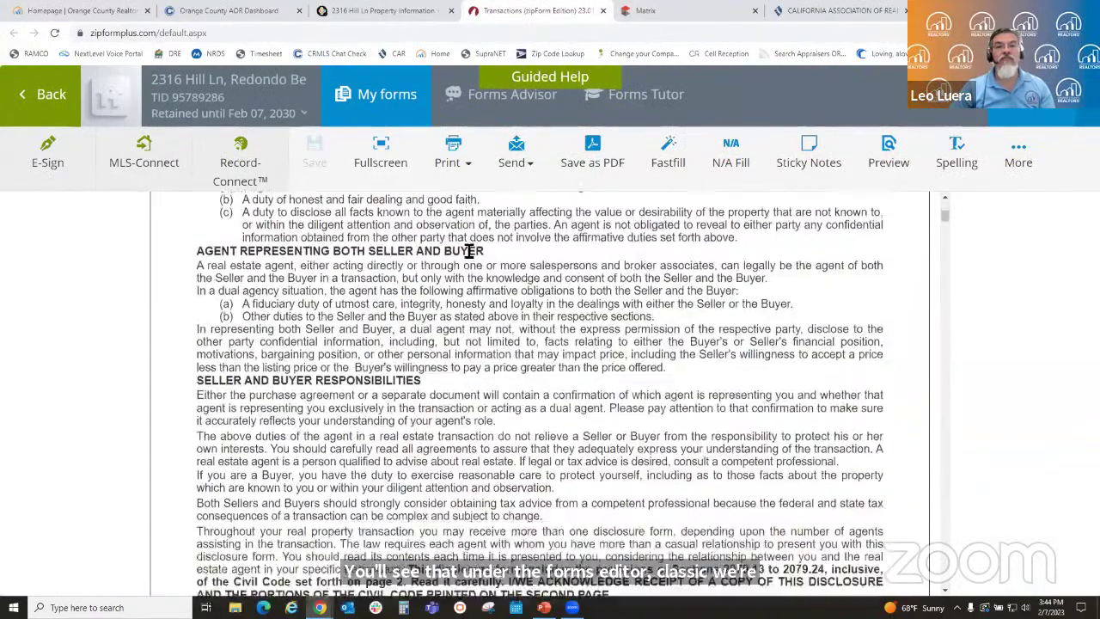
scroll(496, 378, down, 10)
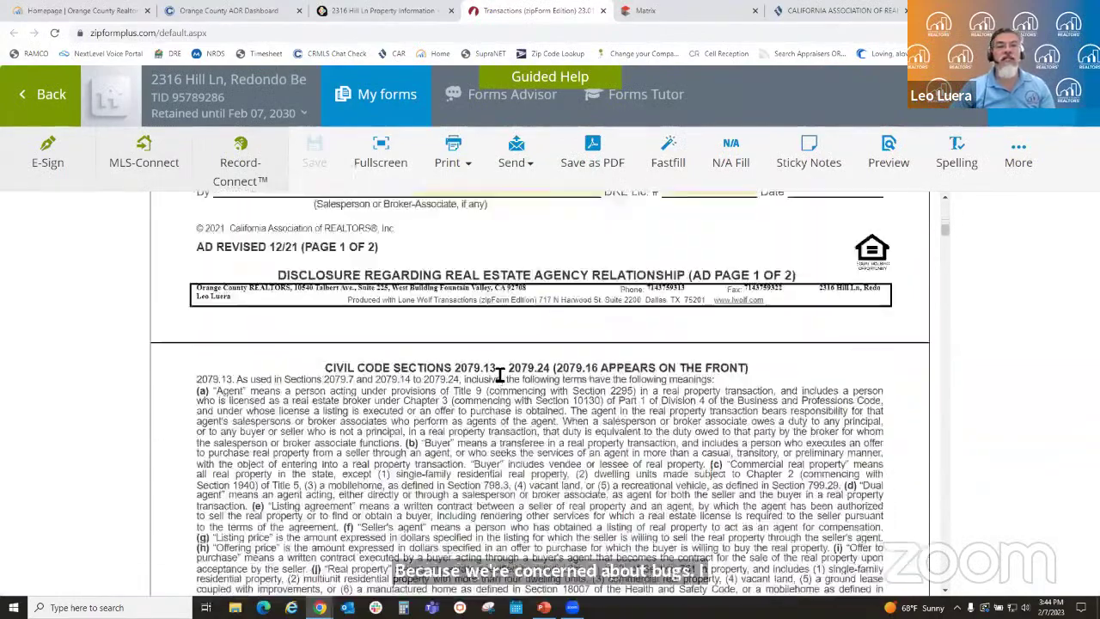
scroll(496, 376, down, 10)
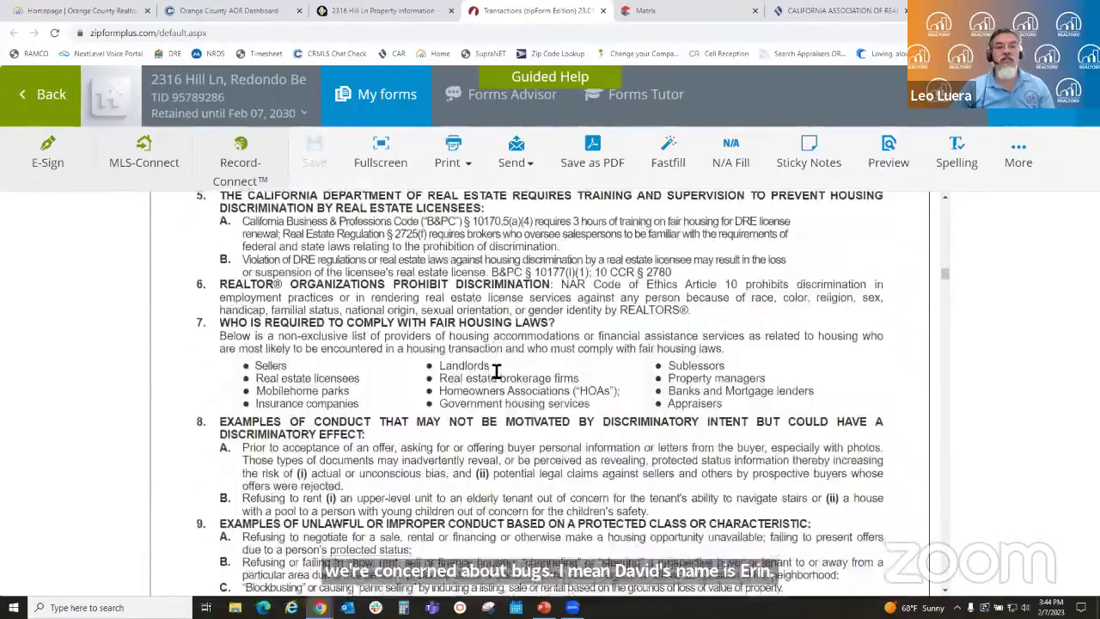
scroll(495, 371, down, 5)
scroll(496, 371, down, 3)
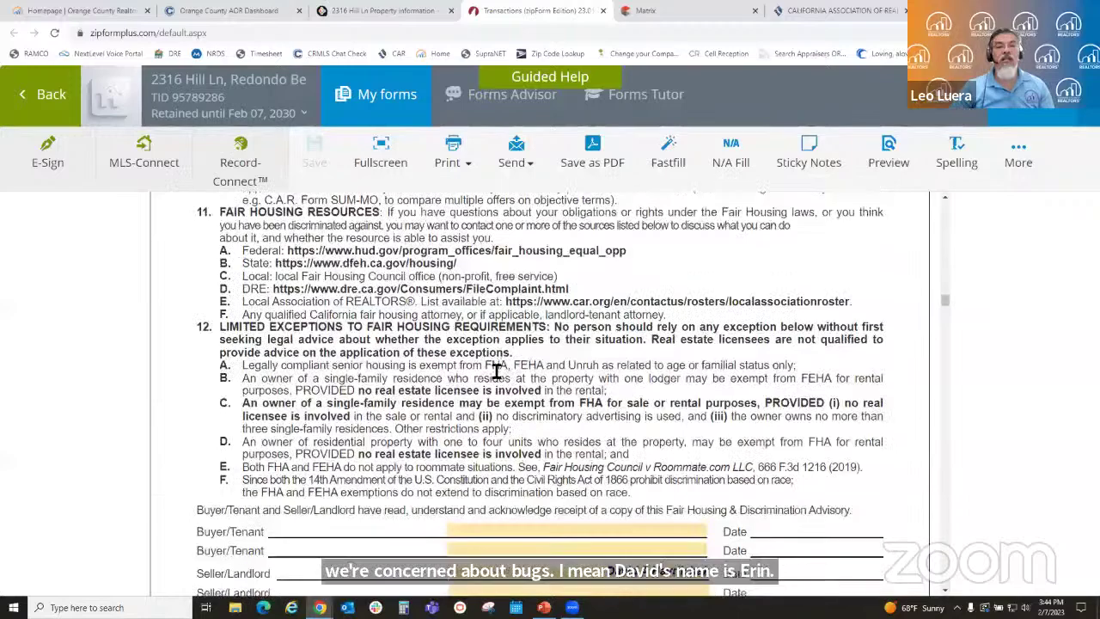
scroll(496, 372, down, 8)
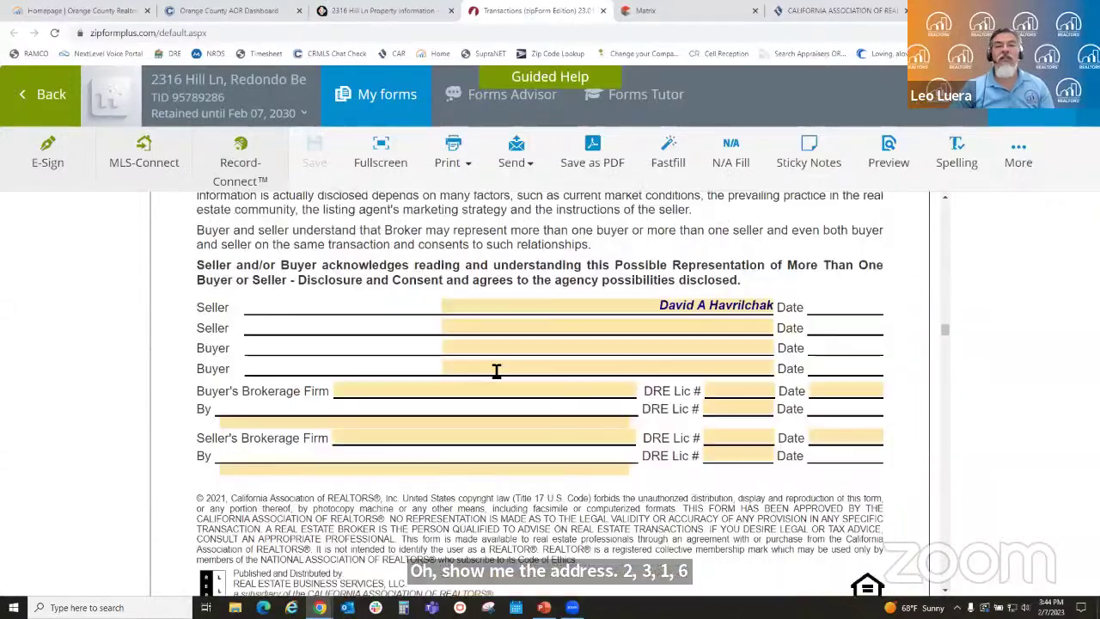
scroll(496, 371, down, 6)
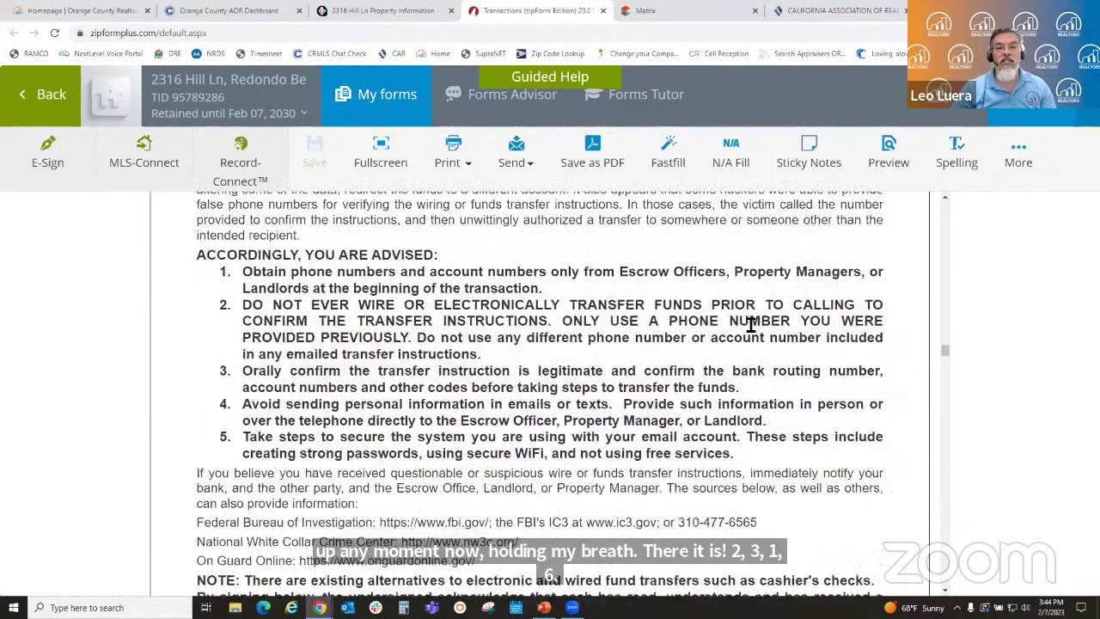
scroll(737, 332, down, 3)
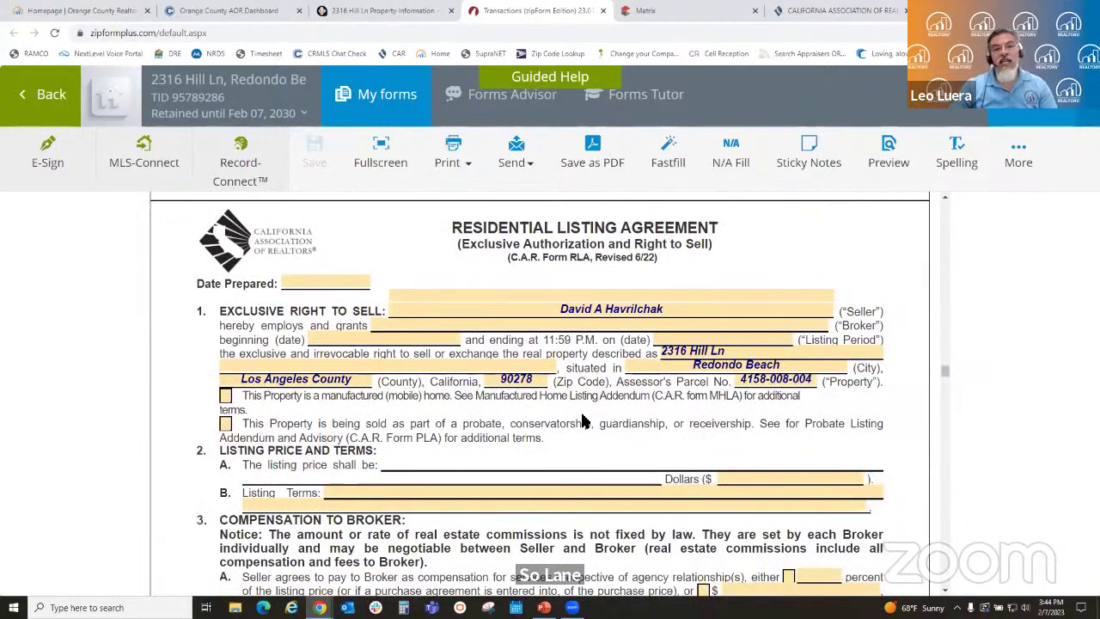
scroll(576, 419, down, 1)
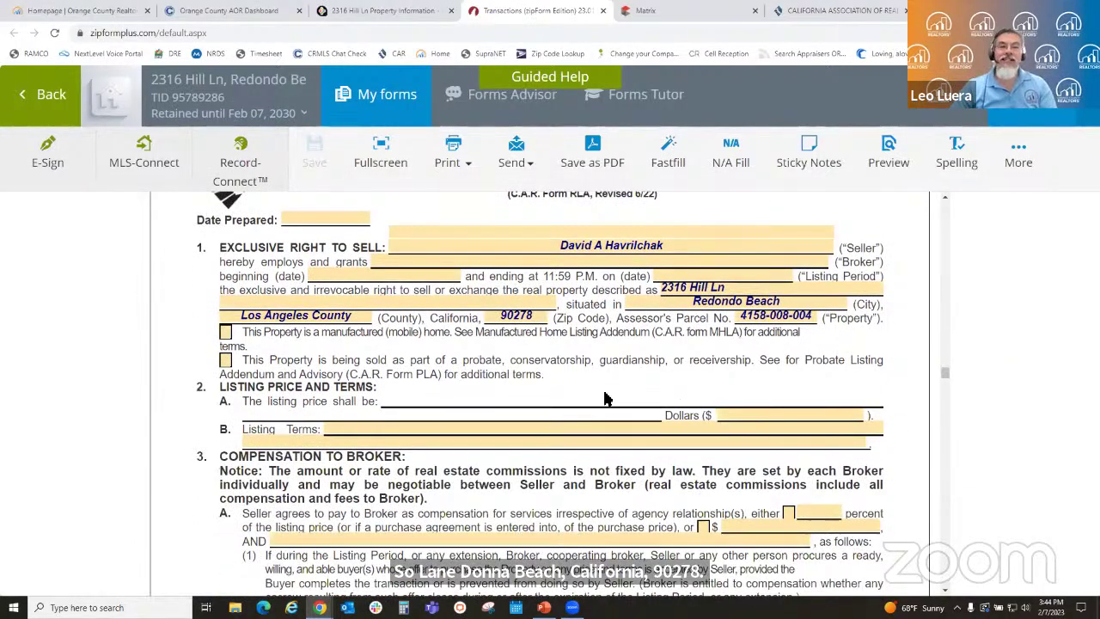
scroll(583, 367, down, 3)
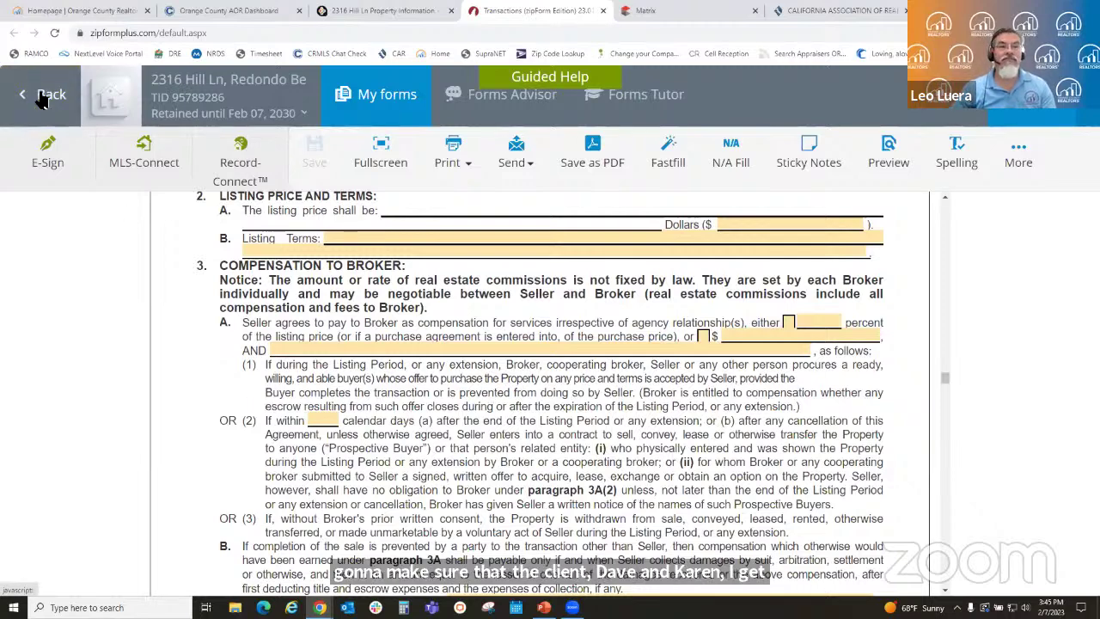
click(43, 100)
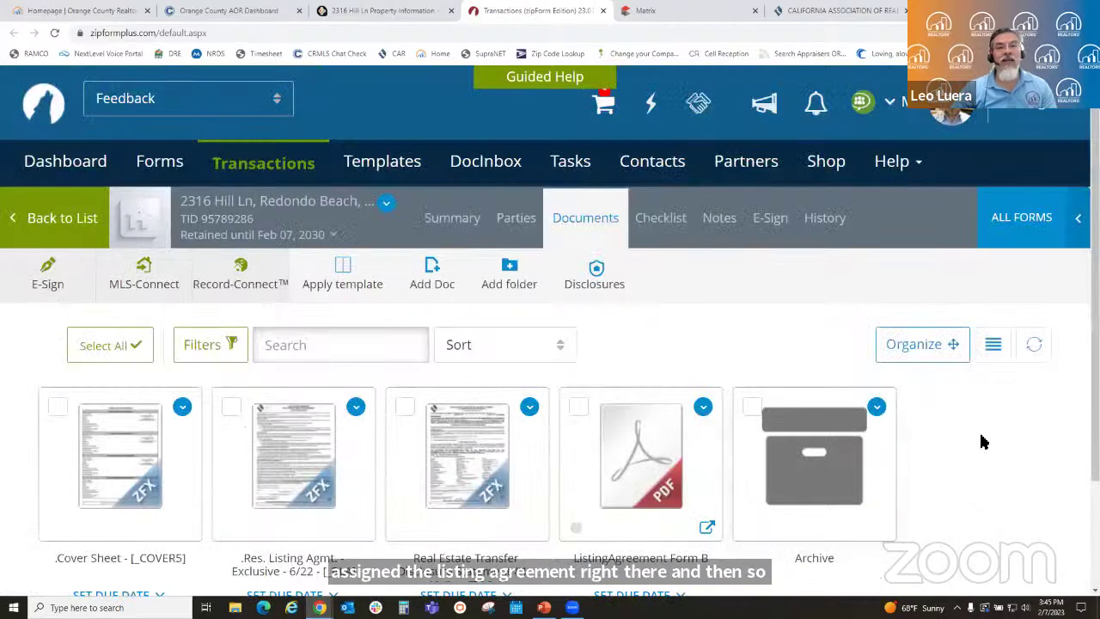
scroll(984, 440, down, 2)
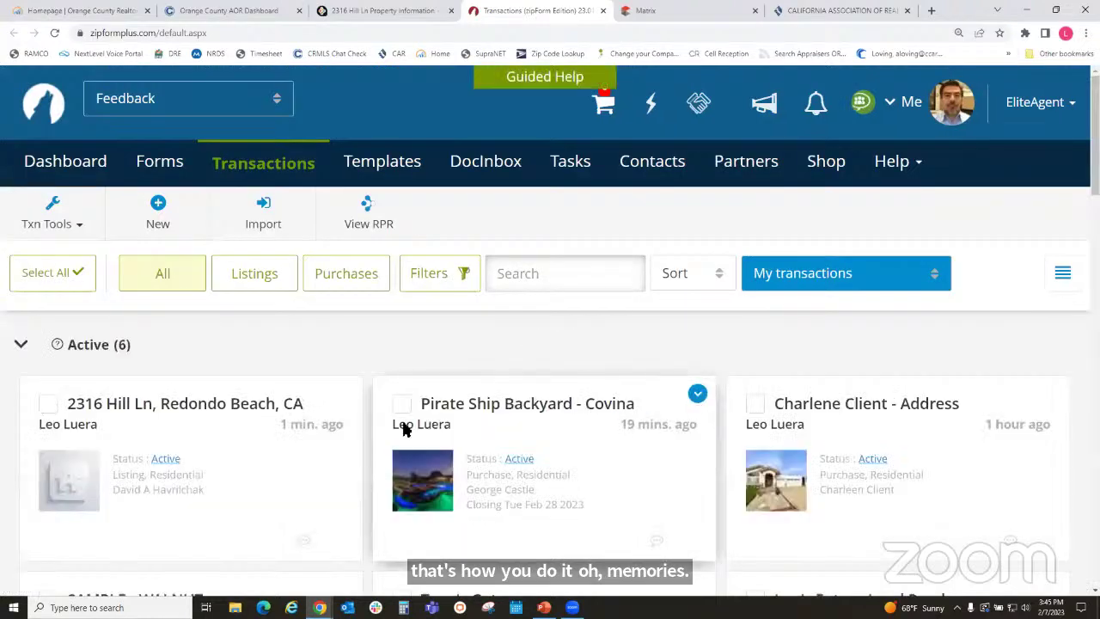
click(199, 479)
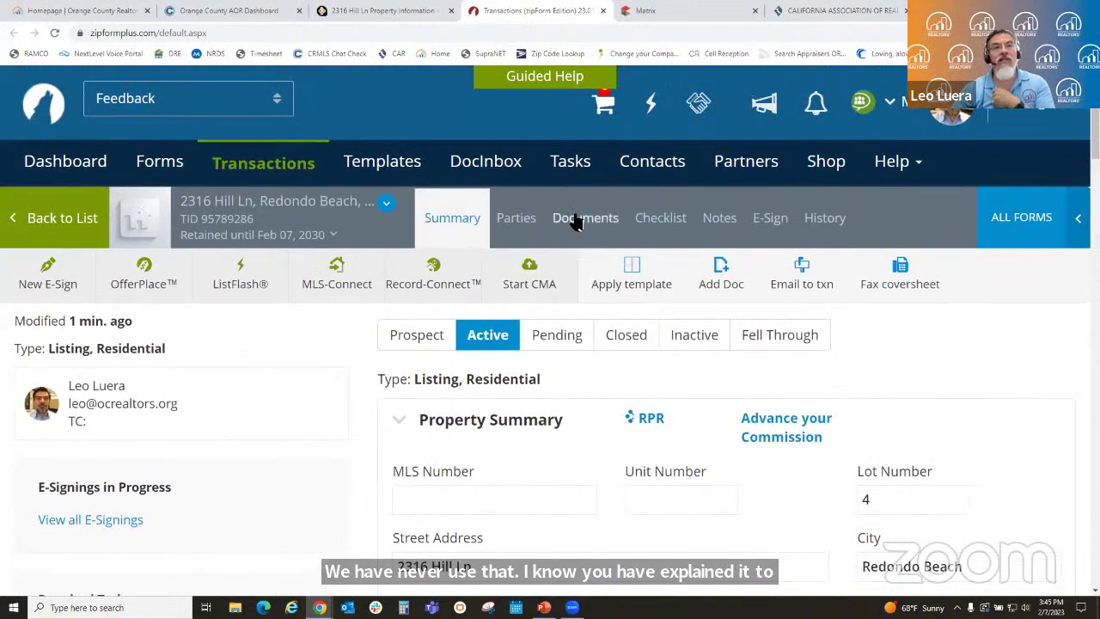
click(574, 218)
- Go to the Templates page listing Orange County Purchase Offers and OC Offers
scroll(774, 323, down, 2)
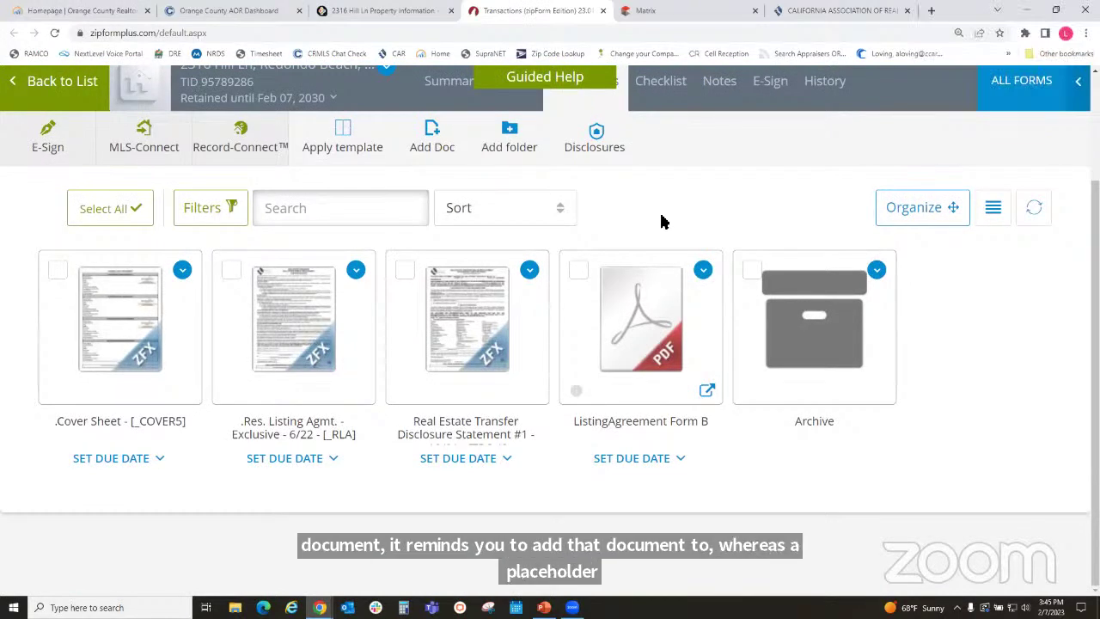
scroll(596, 262, up, 2)
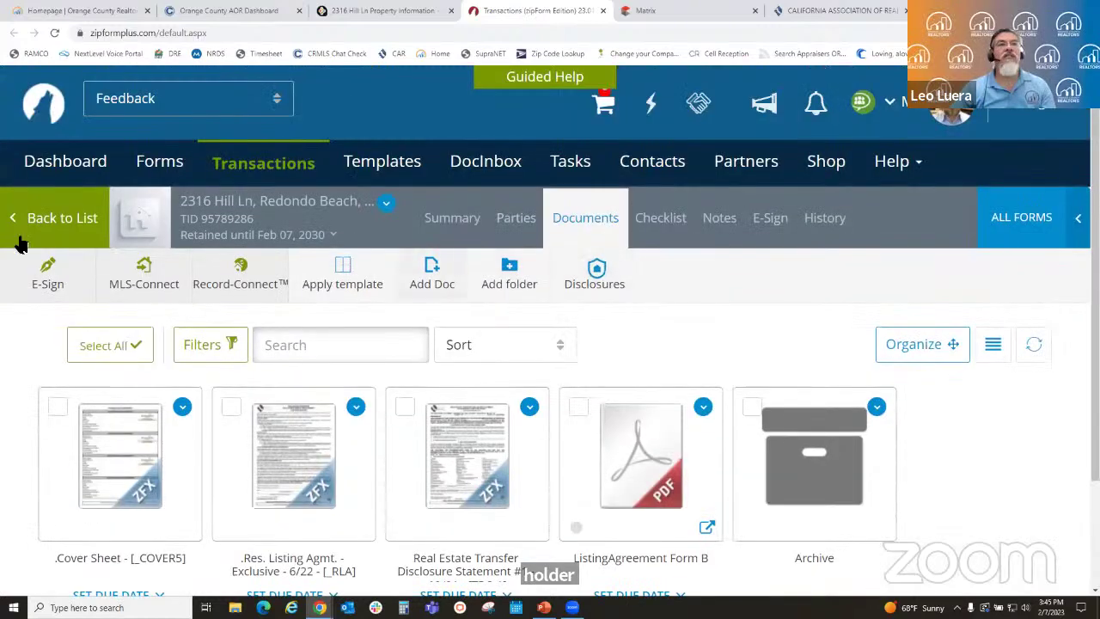
click(380, 164)
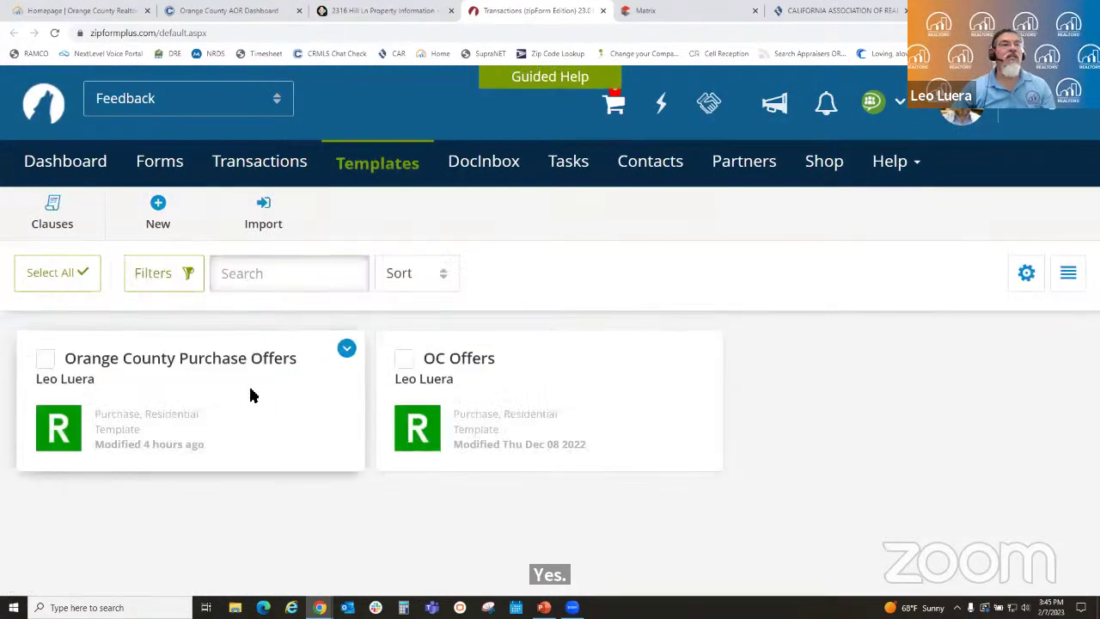
- Open the Orange County Purchase Offers template and review its document list
click(267, 386)
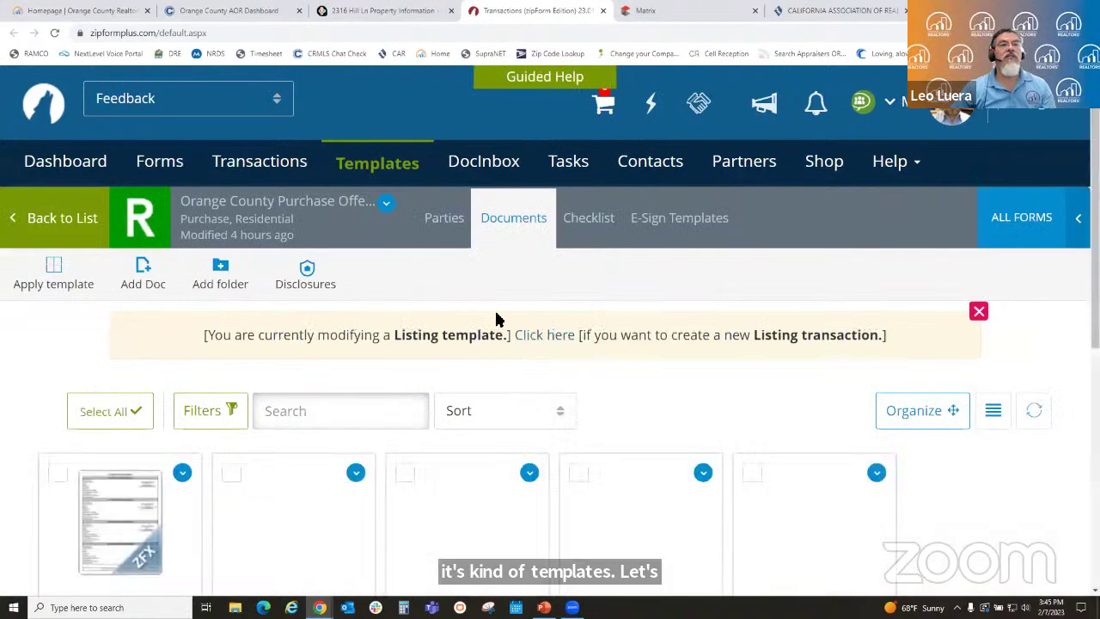
scroll(498, 319, down, 3)
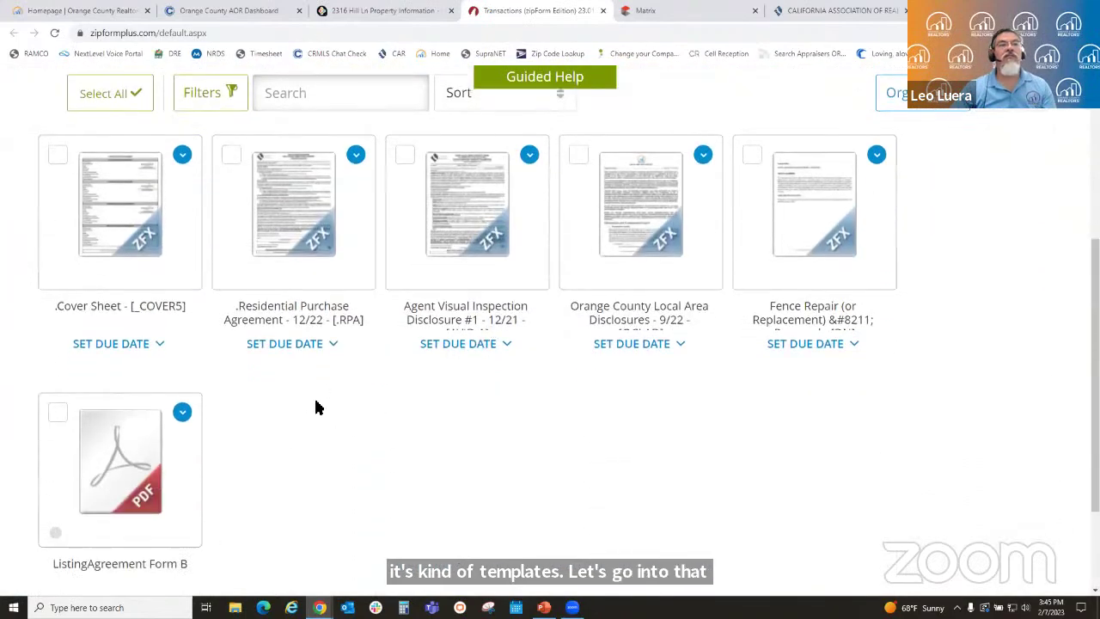
scroll(317, 405, up, 2)
scroll(589, 258, up, 3)
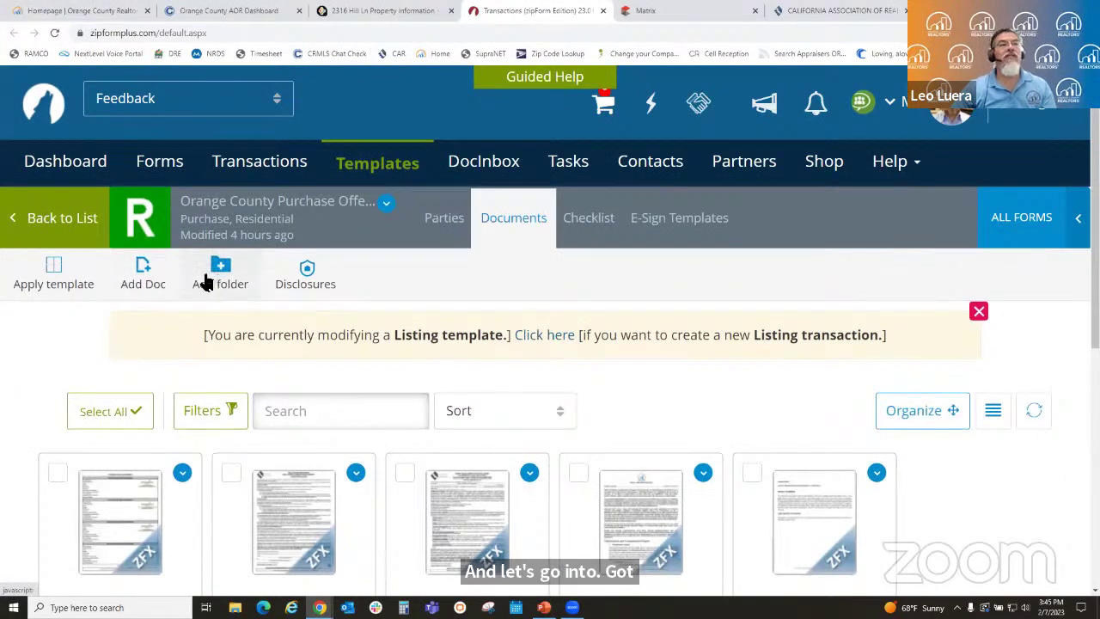
- Create a placeholder document named 'Proof of Funds' with Required set to Yes
click(142, 281)
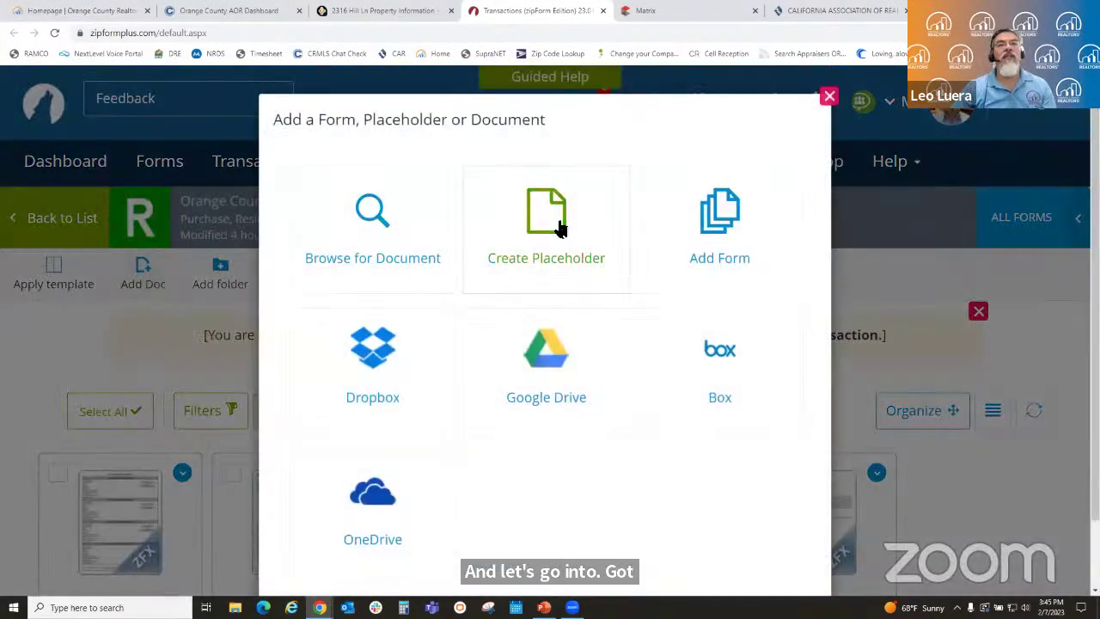
click(556, 217)
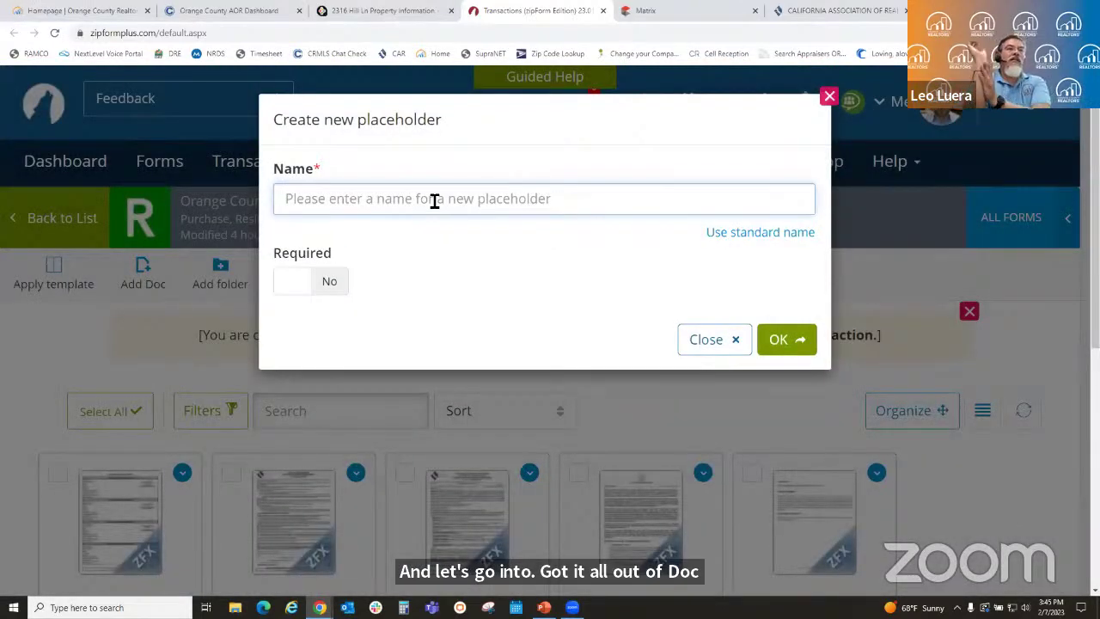
text(Pr)
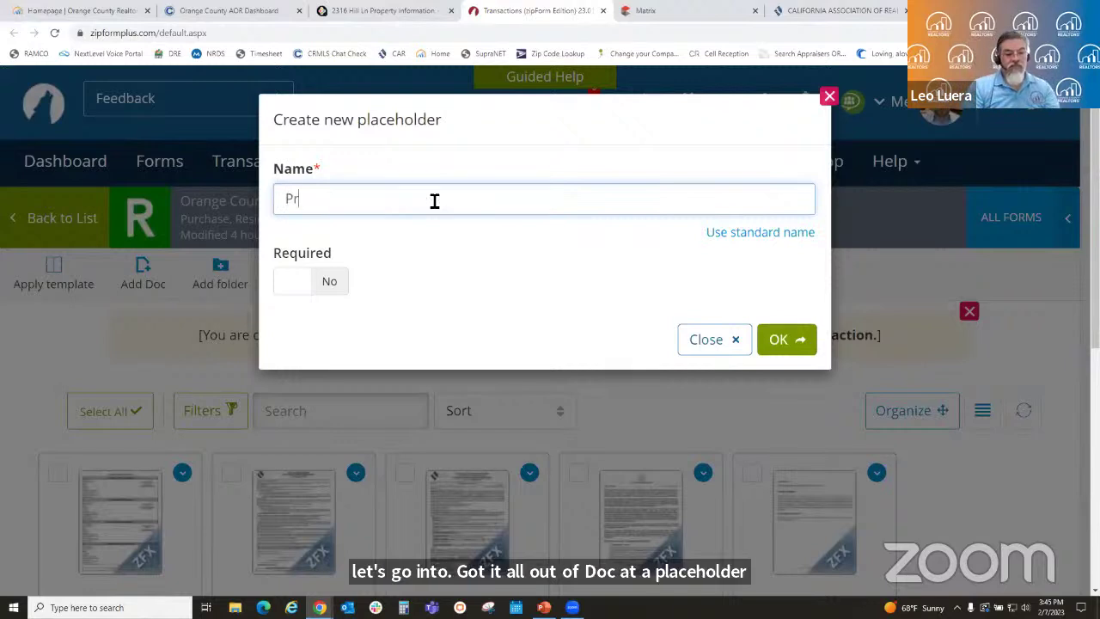
text(oof of Fu)
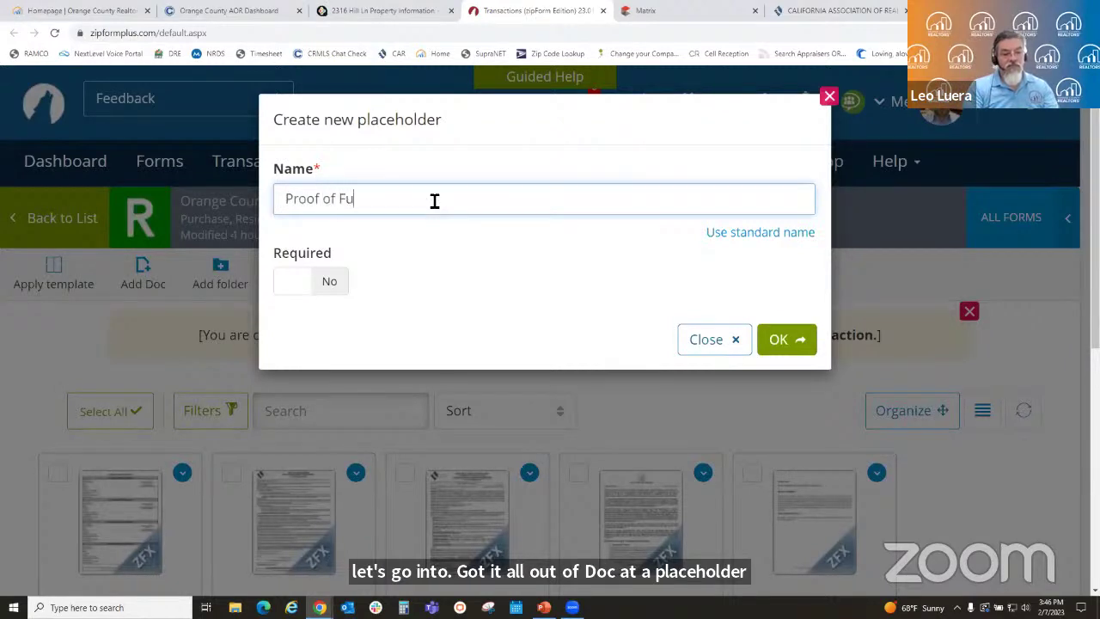
text(nds)
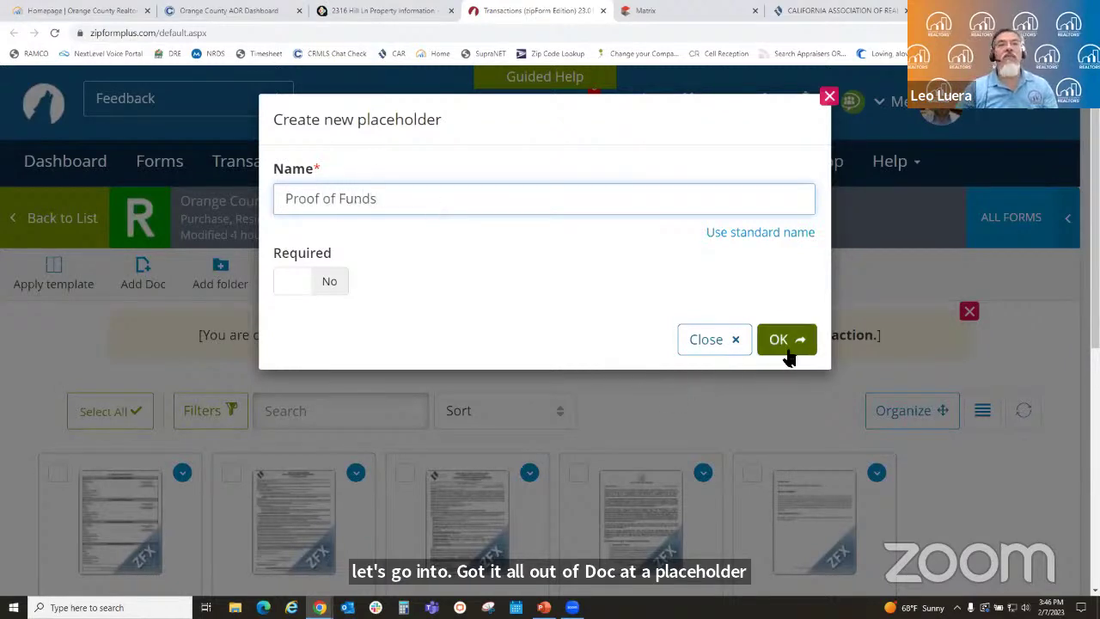
click(314, 287)
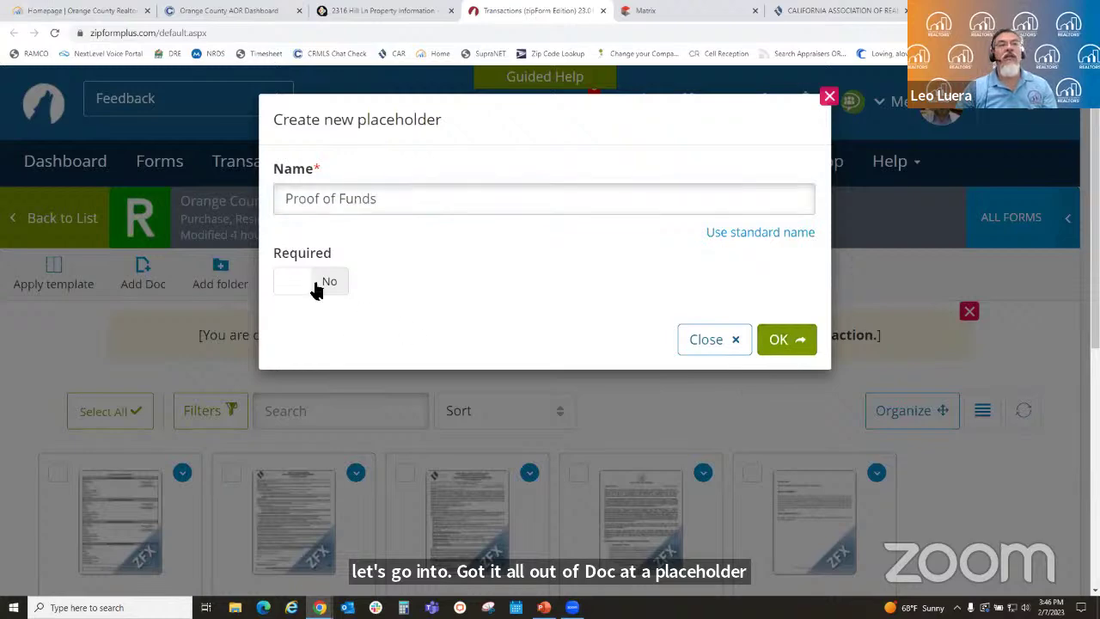
click(796, 341)
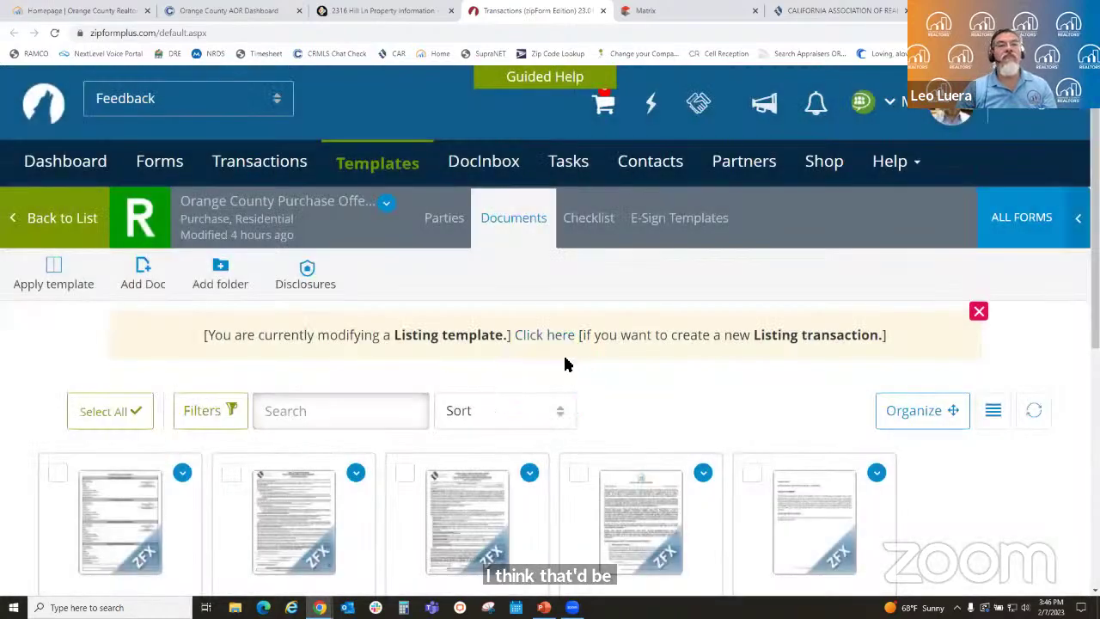
scroll(712, 412, down, 3)
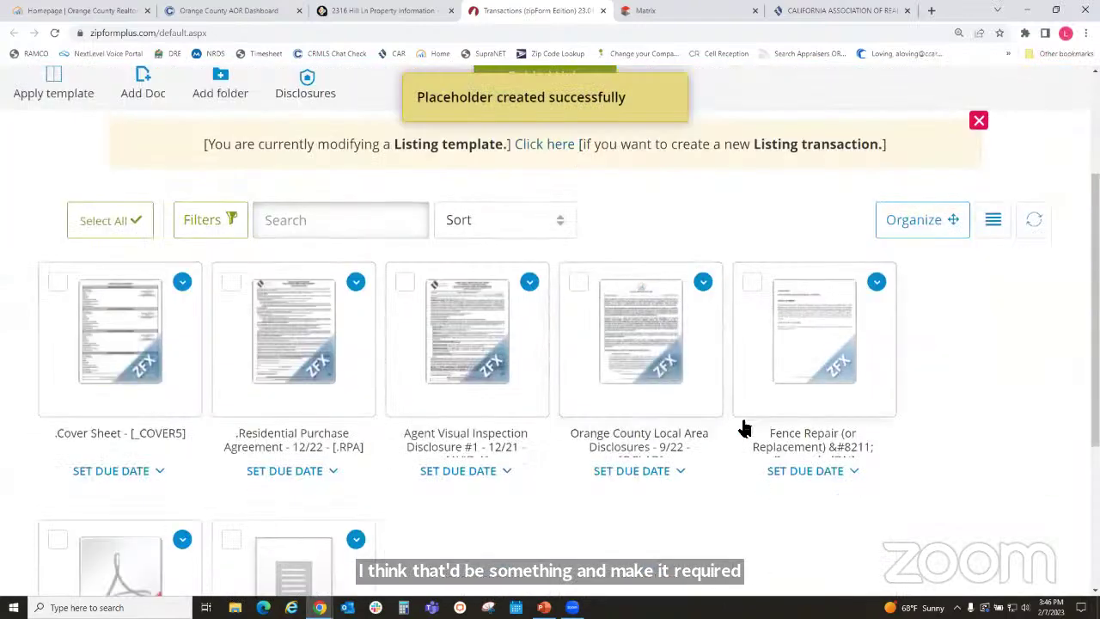
scroll(785, 461, down, 3)
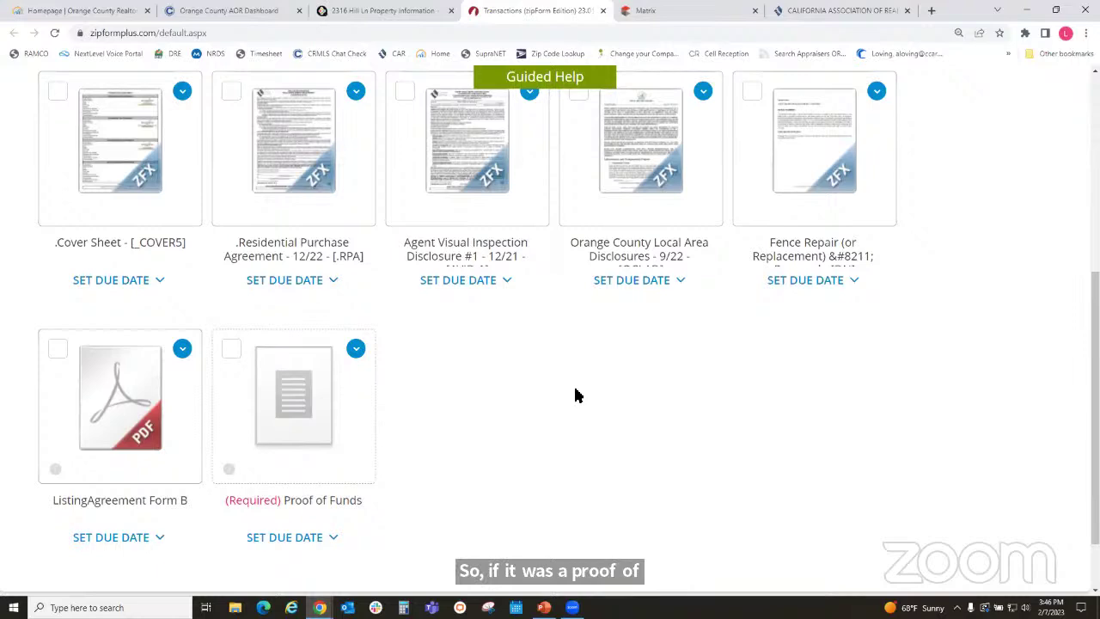
scroll(553, 407, up, 1)
scroll(553, 407, up, 1)
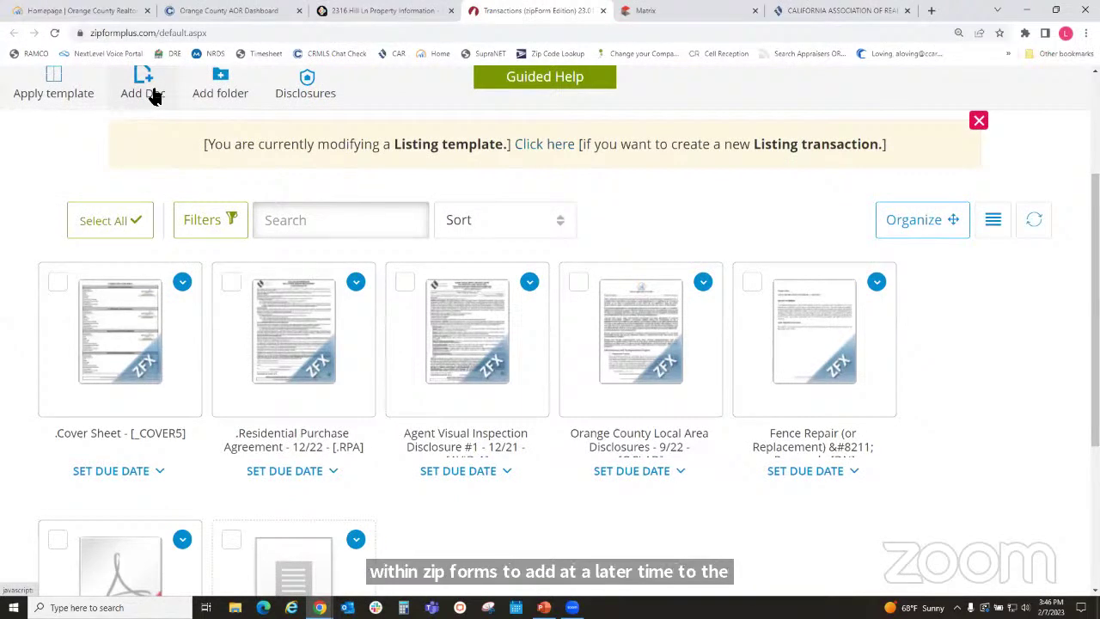
click(153, 96)
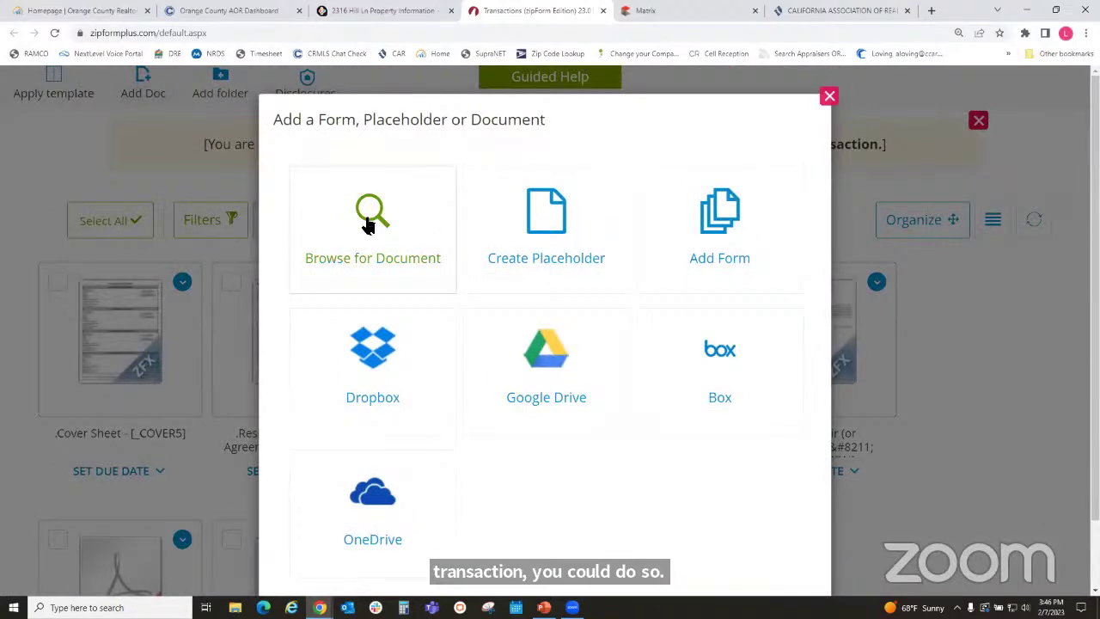
click(541, 221)
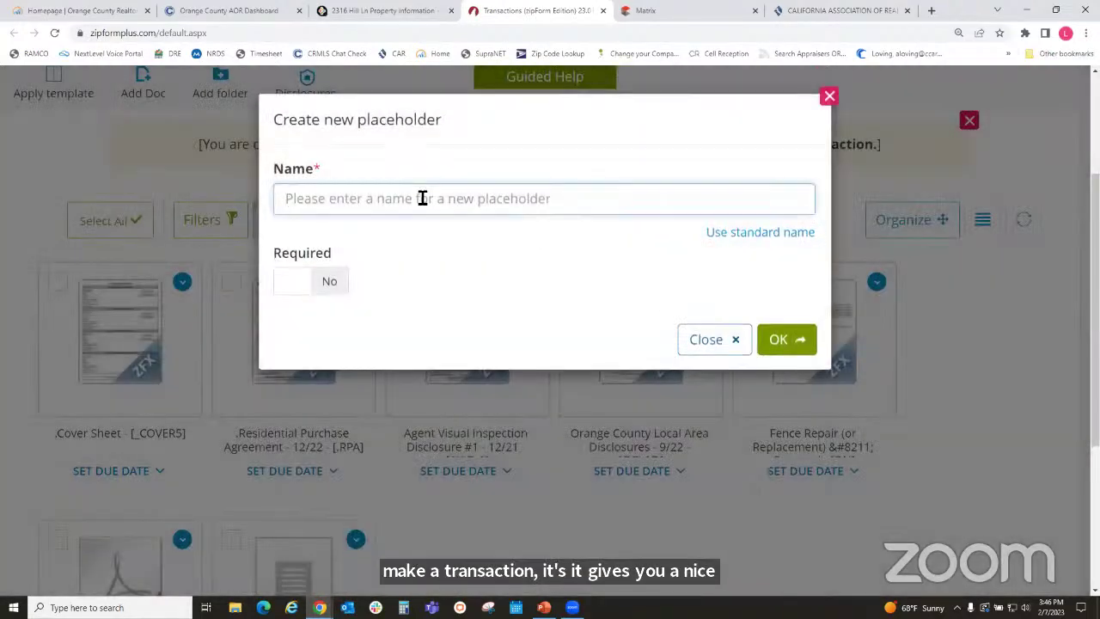
text(Inspect)
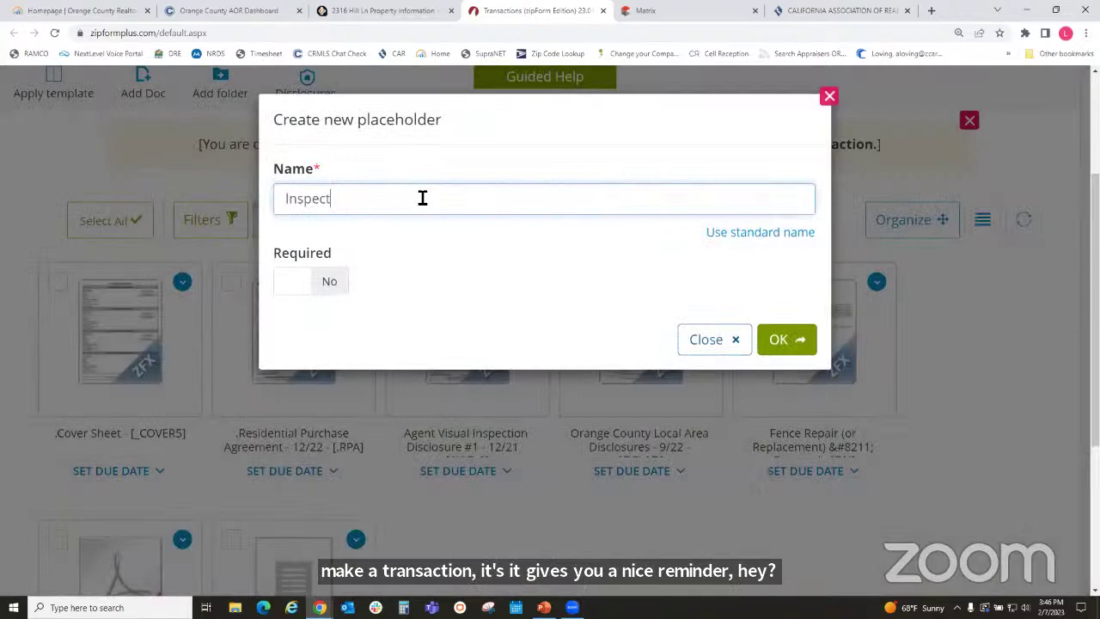
text(ion Report)
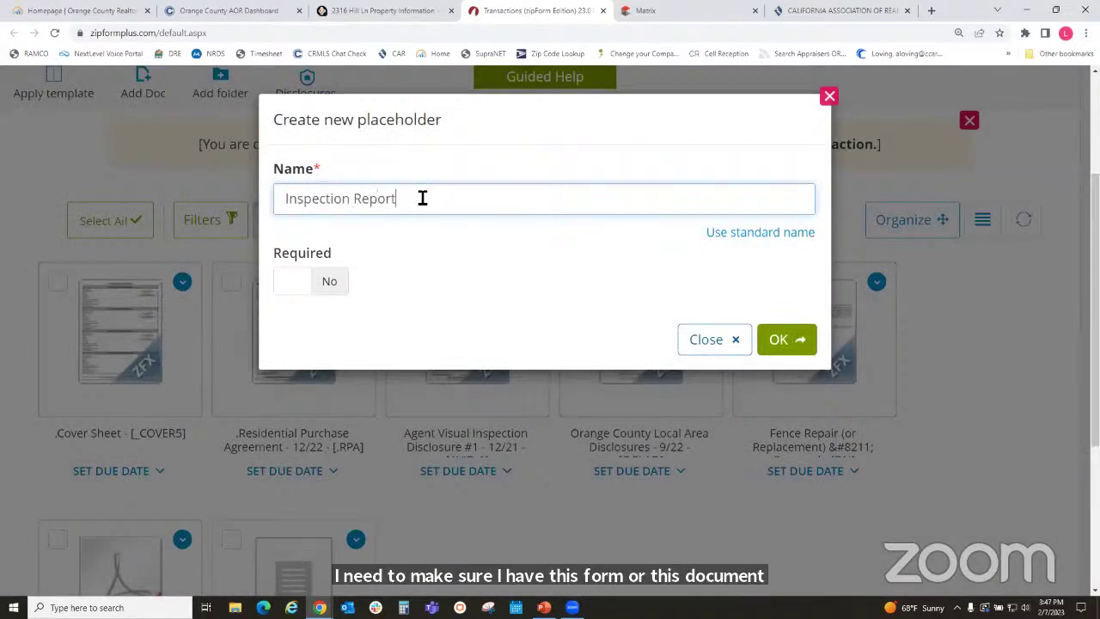
click(784, 342)
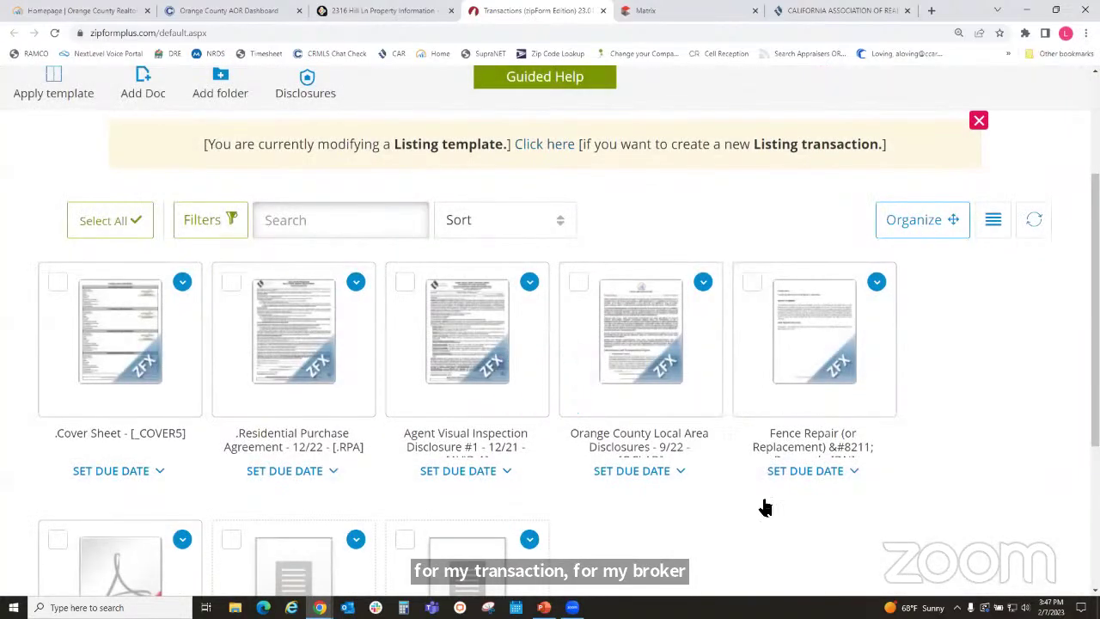
scroll(762, 499, down, 3)
scroll(761, 498, down, 1)
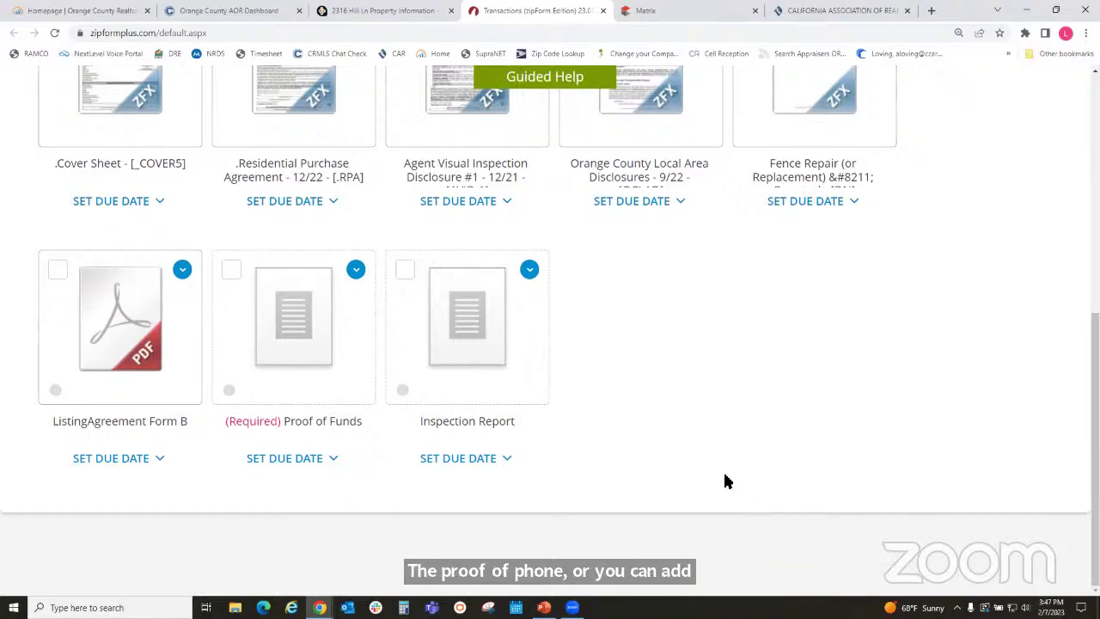
scroll(724, 481, up, 2)
scroll(724, 481, up, 2)
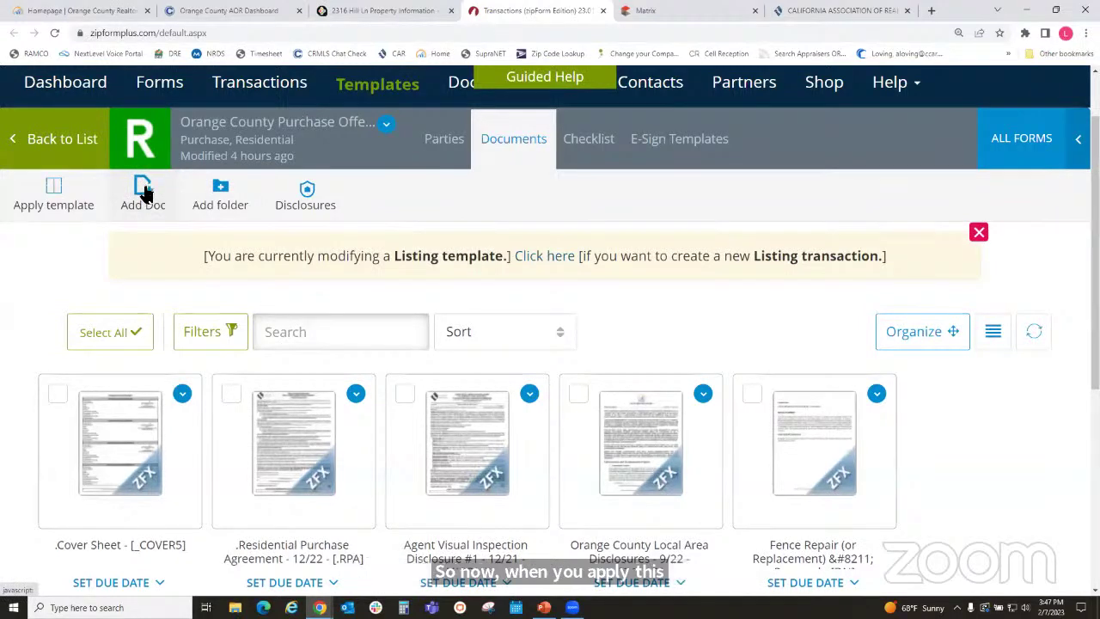
scroll(645, 359, down, 3)
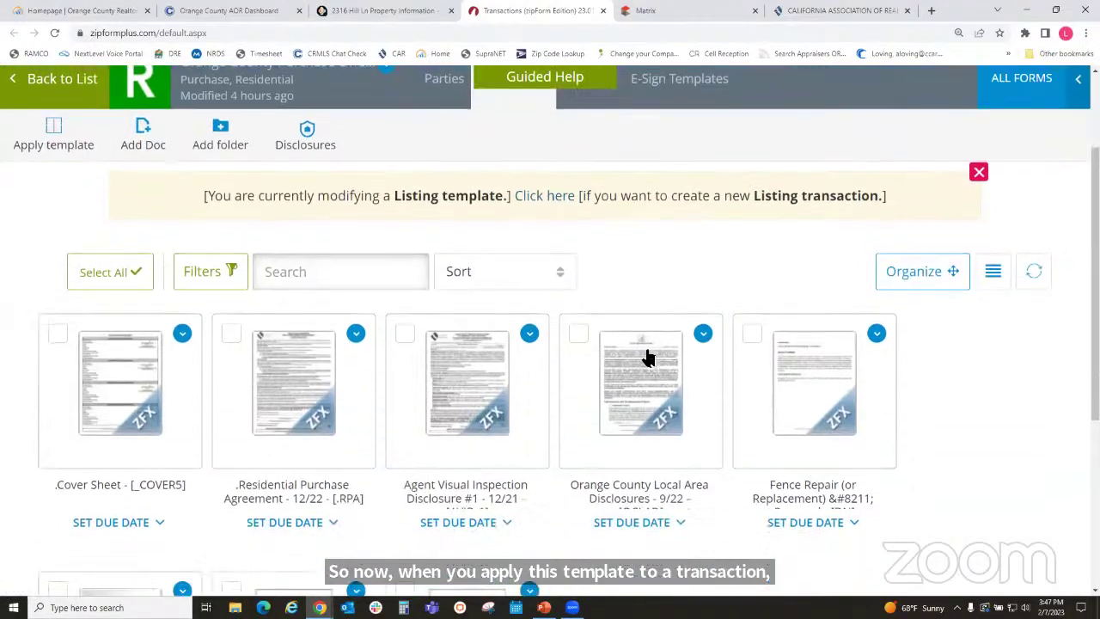
scroll(647, 359, down, 2)
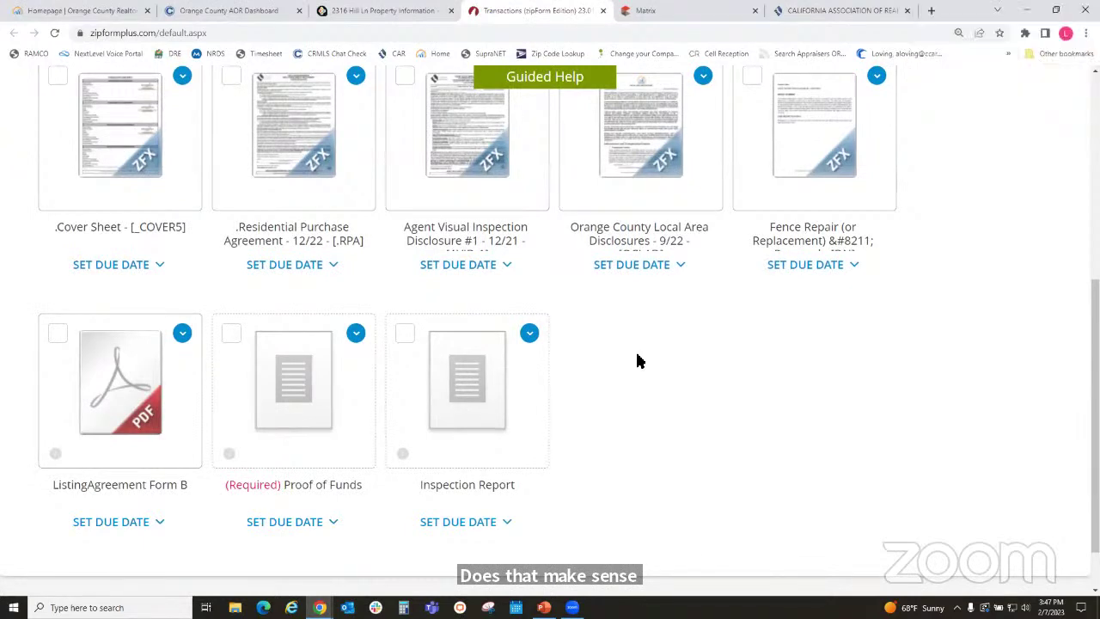
scroll(709, 429, up, 5)
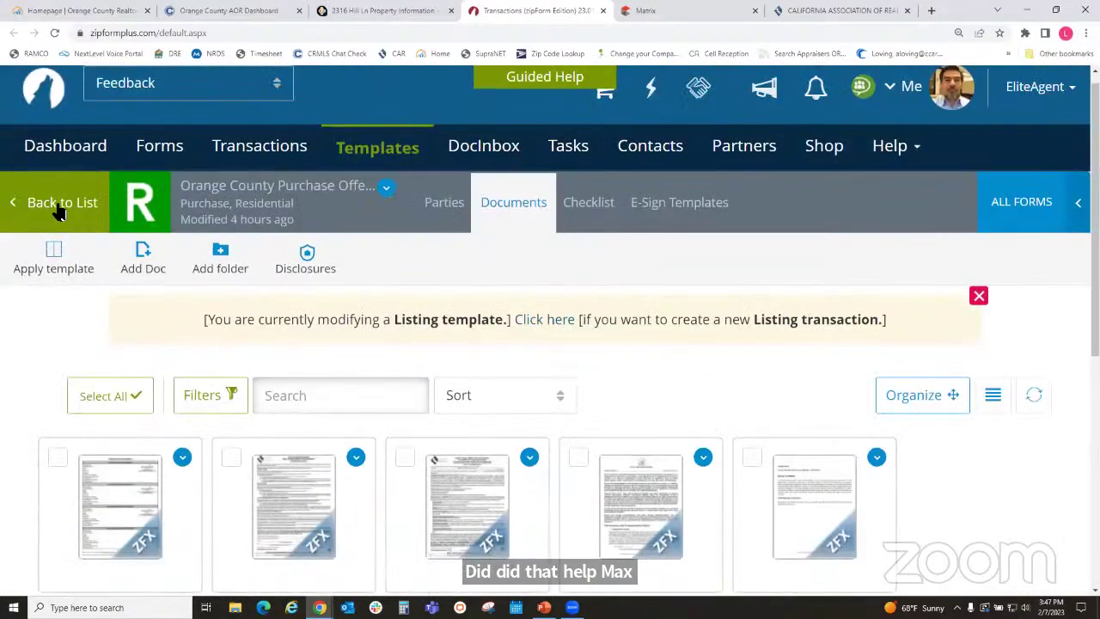
- Return from the template to the Transactions list, showing the Share Function slide in between
click(54, 203)
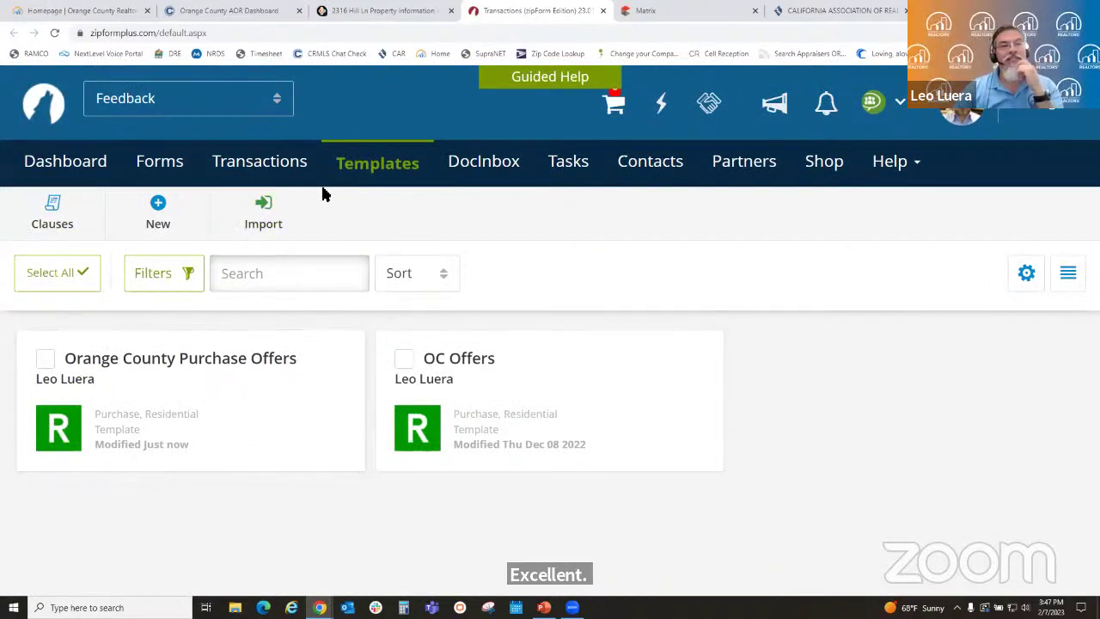
click(260, 164)
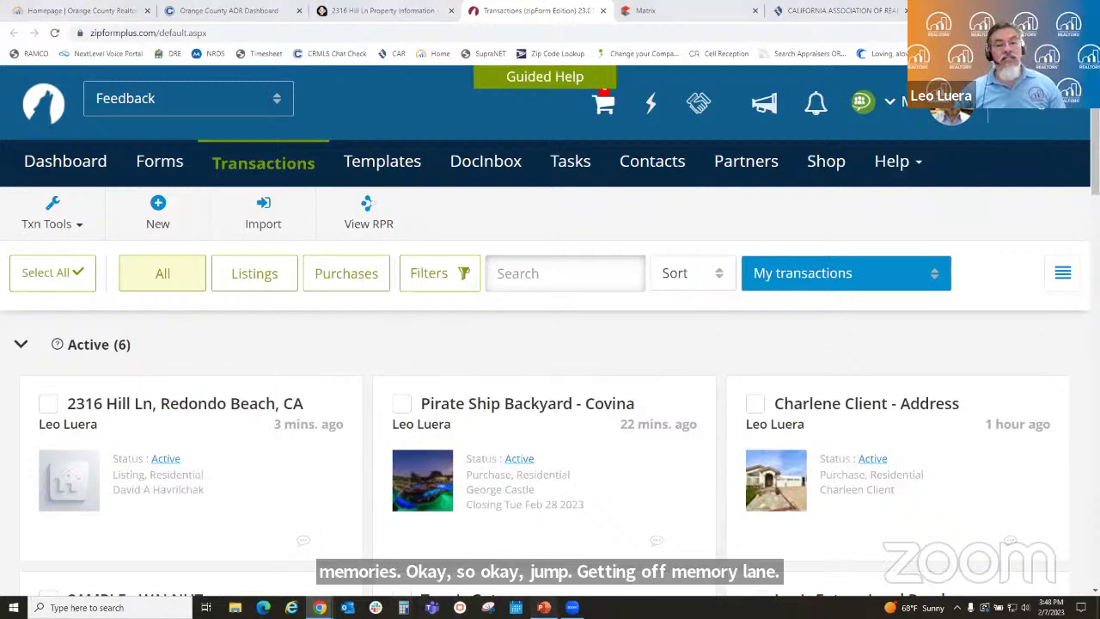
key(alt+Tab)
click(140, 471)
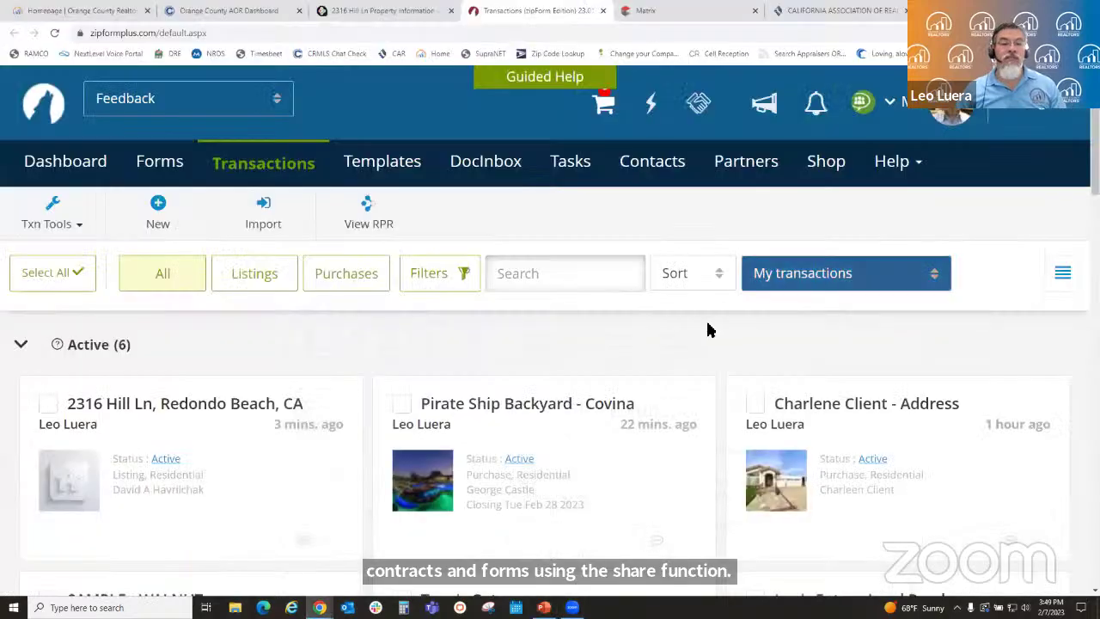
click(1031, 14)
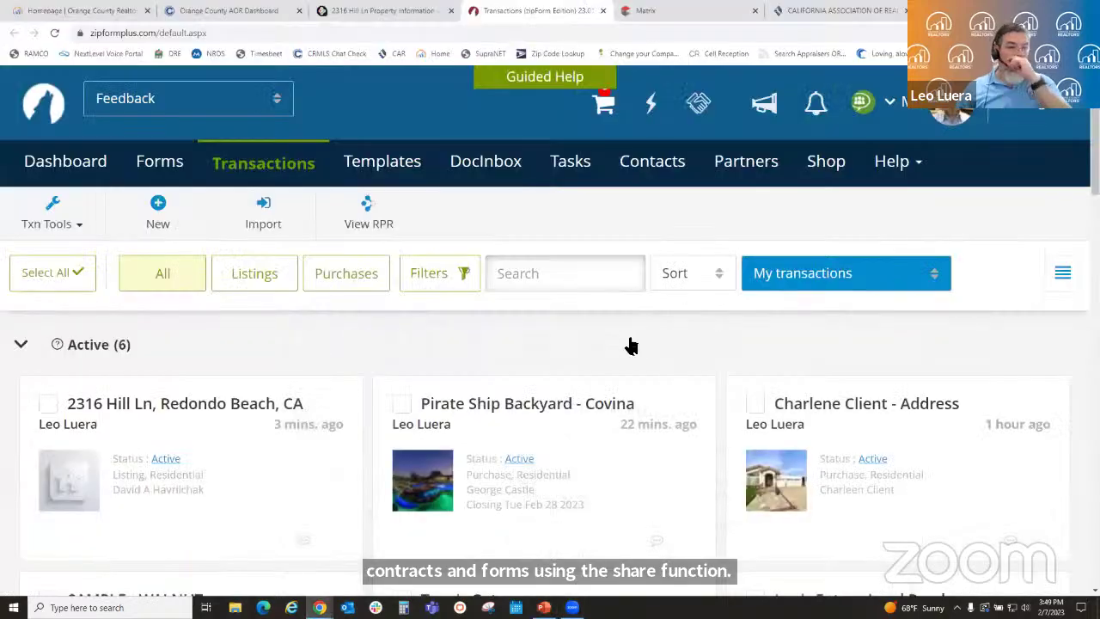
click(286, 470)
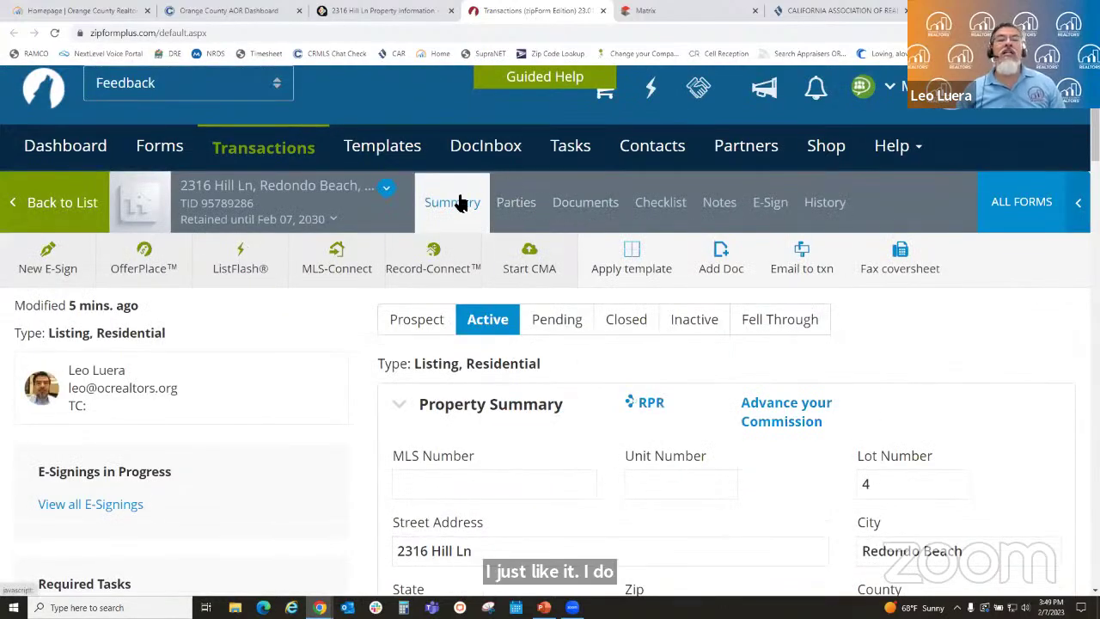
click(525, 211)
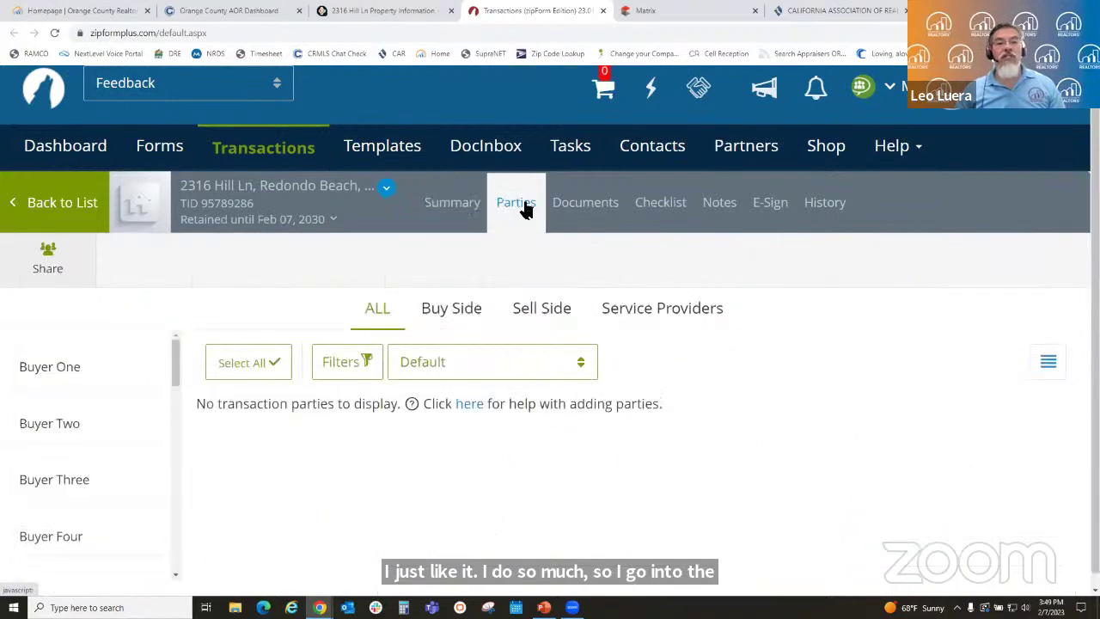
scroll(851, 393, down, 1)
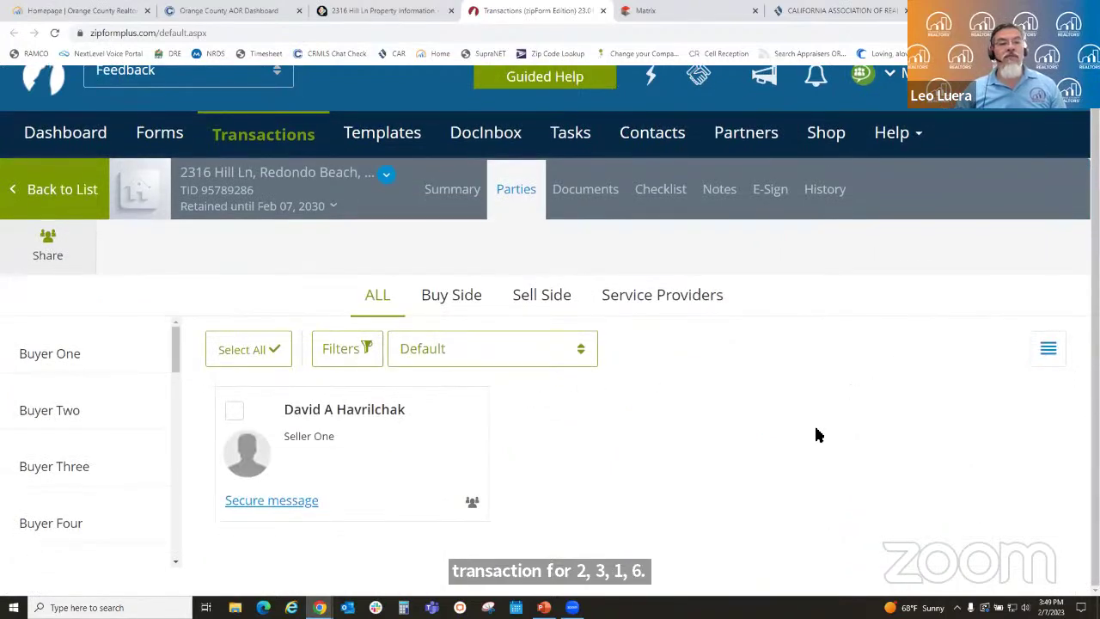
mouse_move(415, 461)
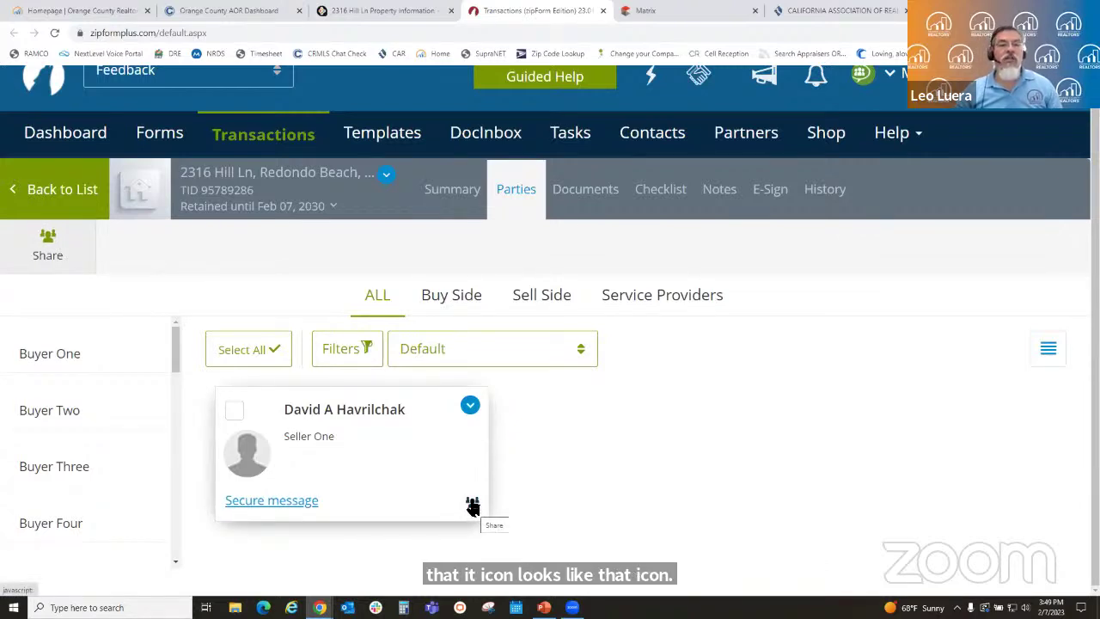
click(472, 505)
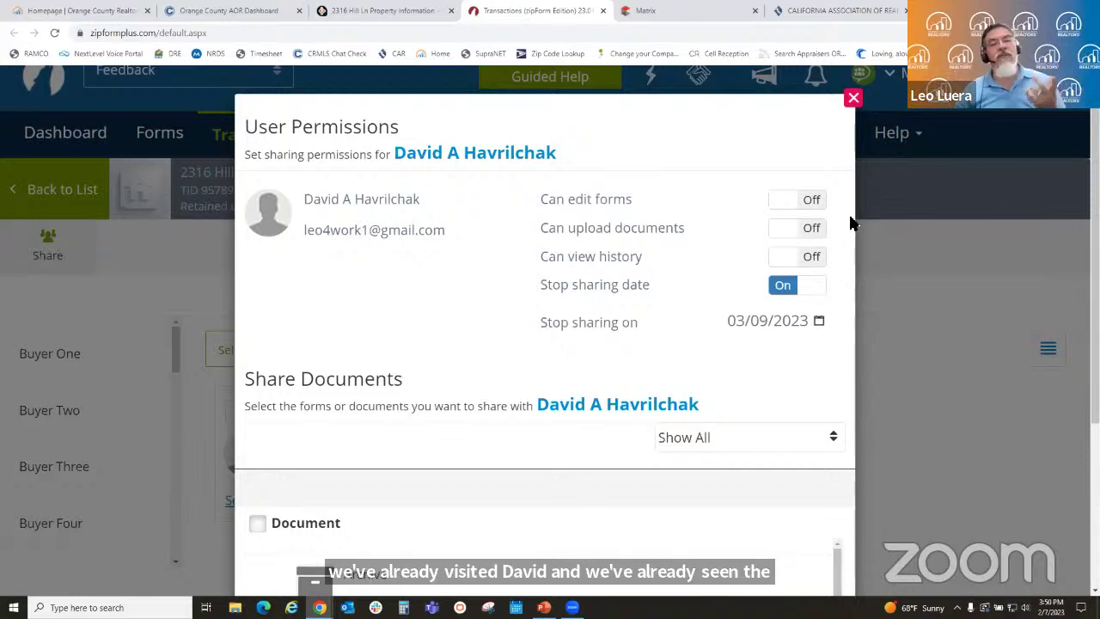
- Allow the seller to edit forms, upload documents and view history until 02/19/2023
click(782, 200)
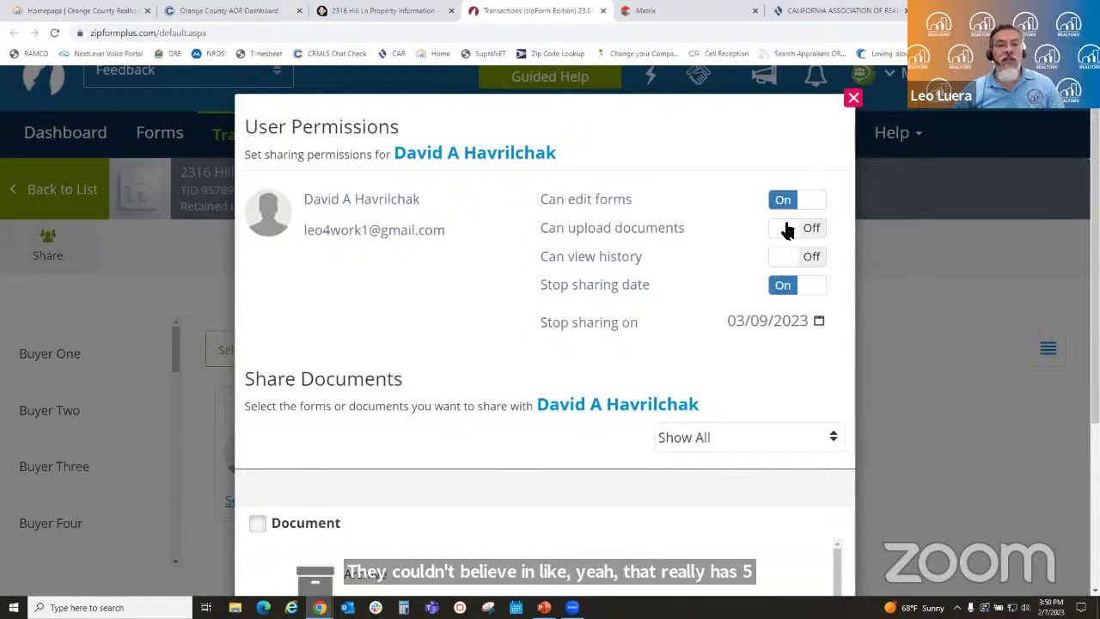
click(783, 230)
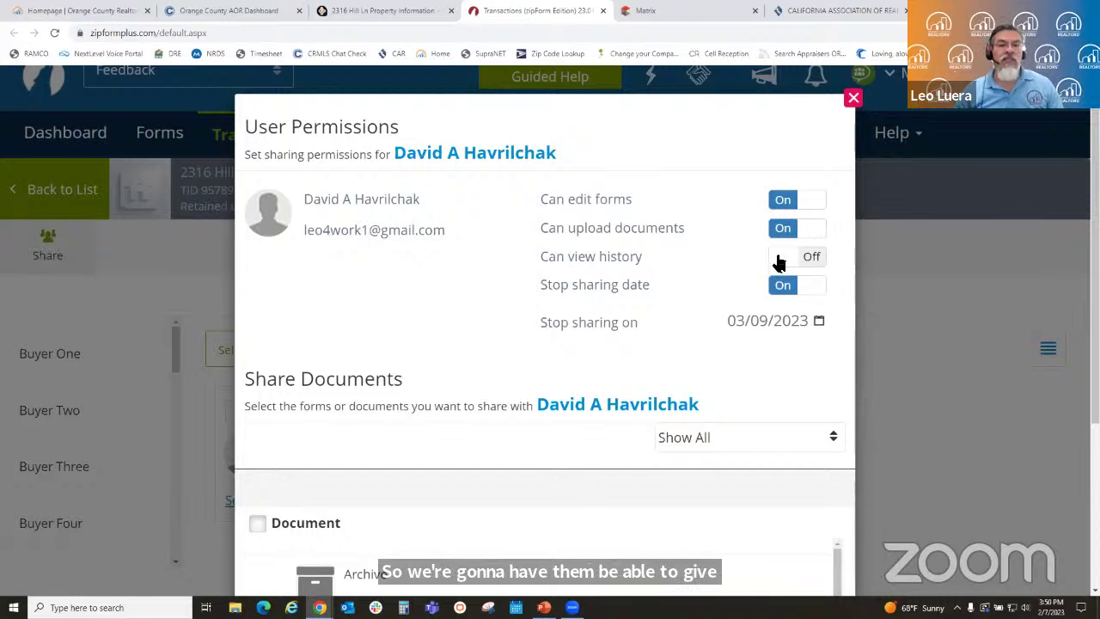
click(778, 259)
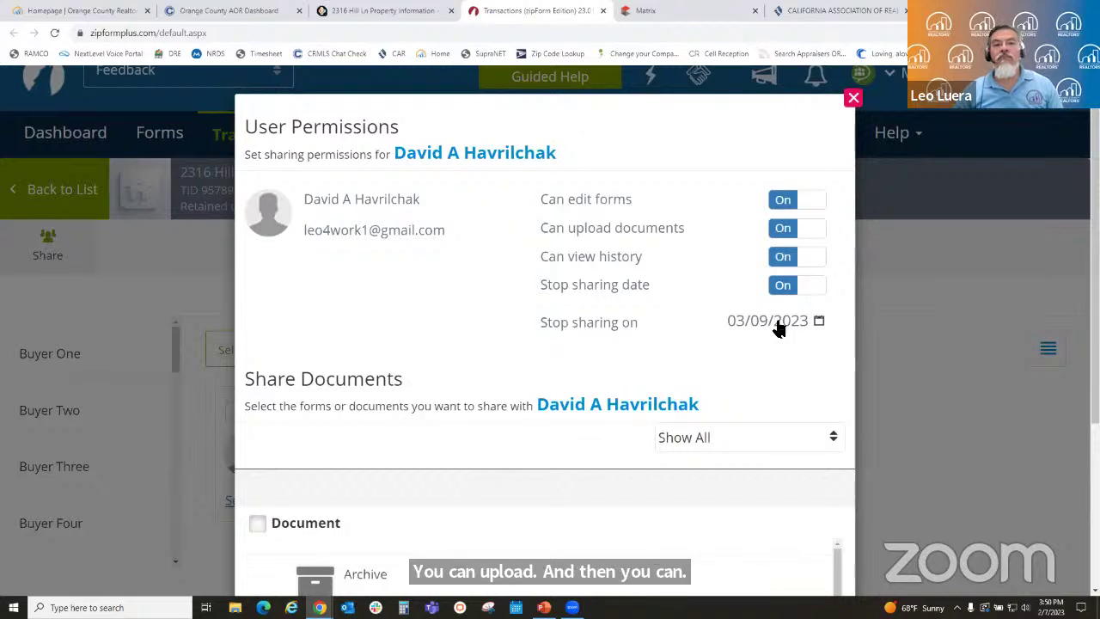
click(814, 324)
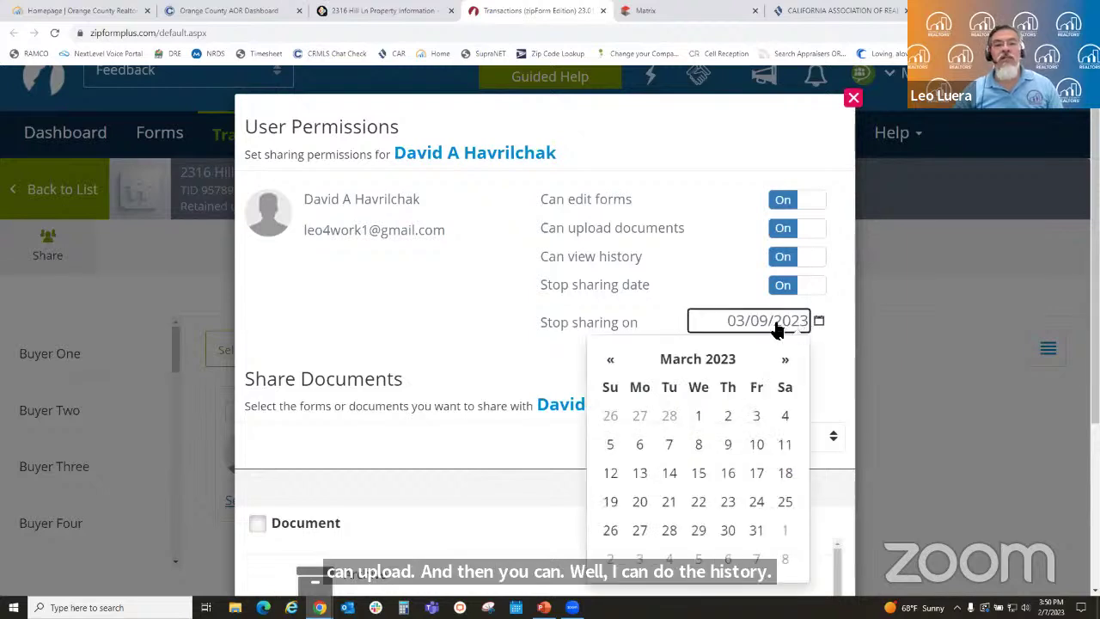
click(612, 359)
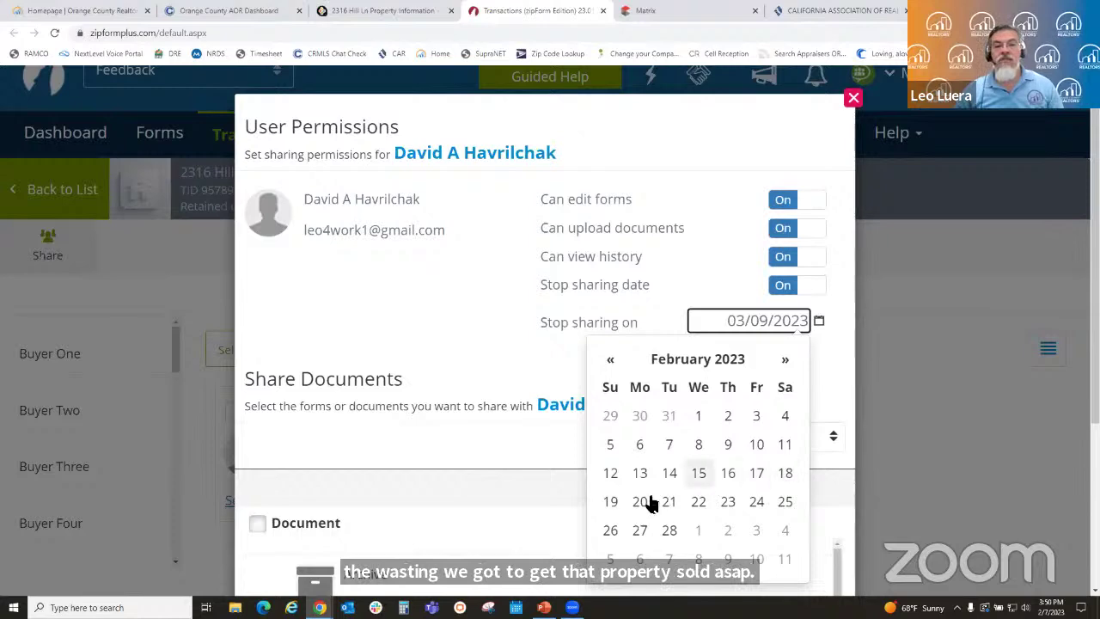
click(617, 507)
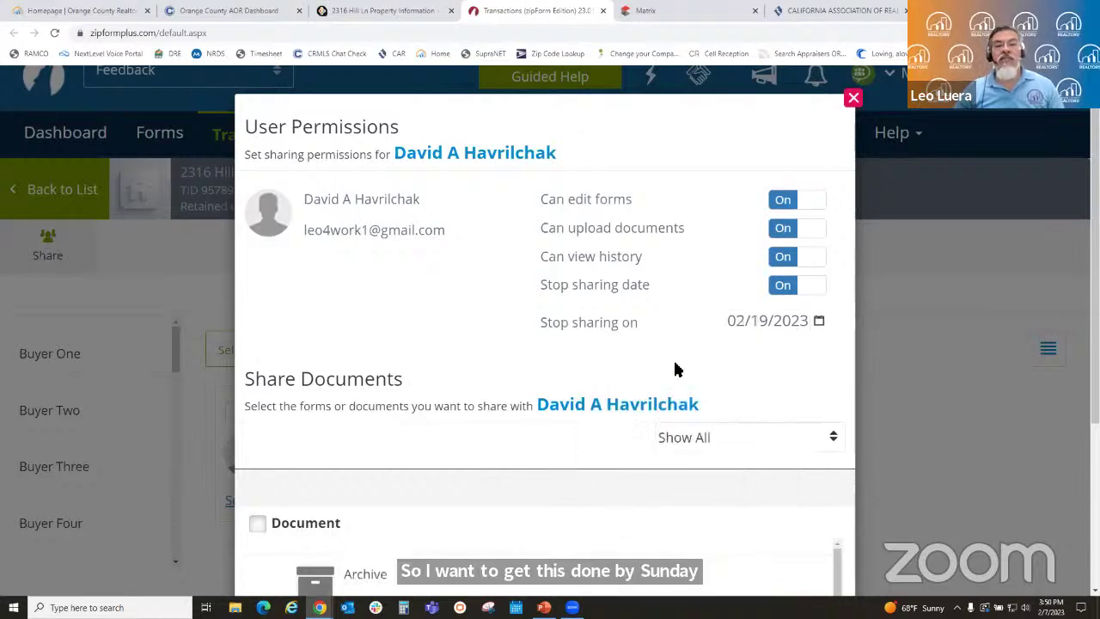
- Select the TDS-1 disclosure to share with the seller
scroll(679, 367, down, 2)
scroll(678, 367, down, 2)
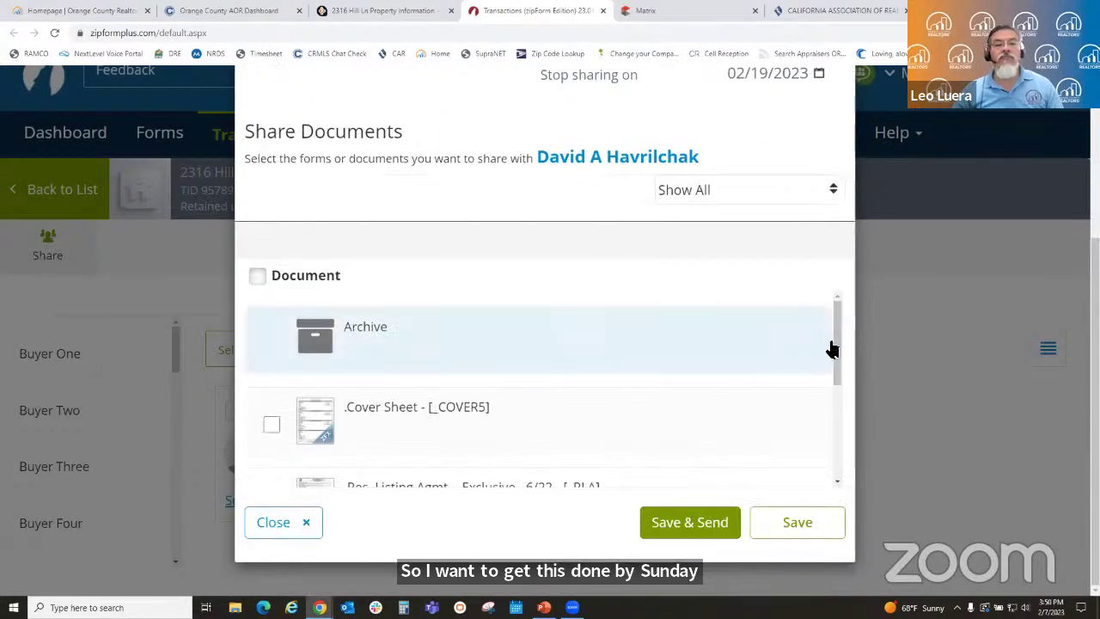
drag(830, 335, 829, 440)
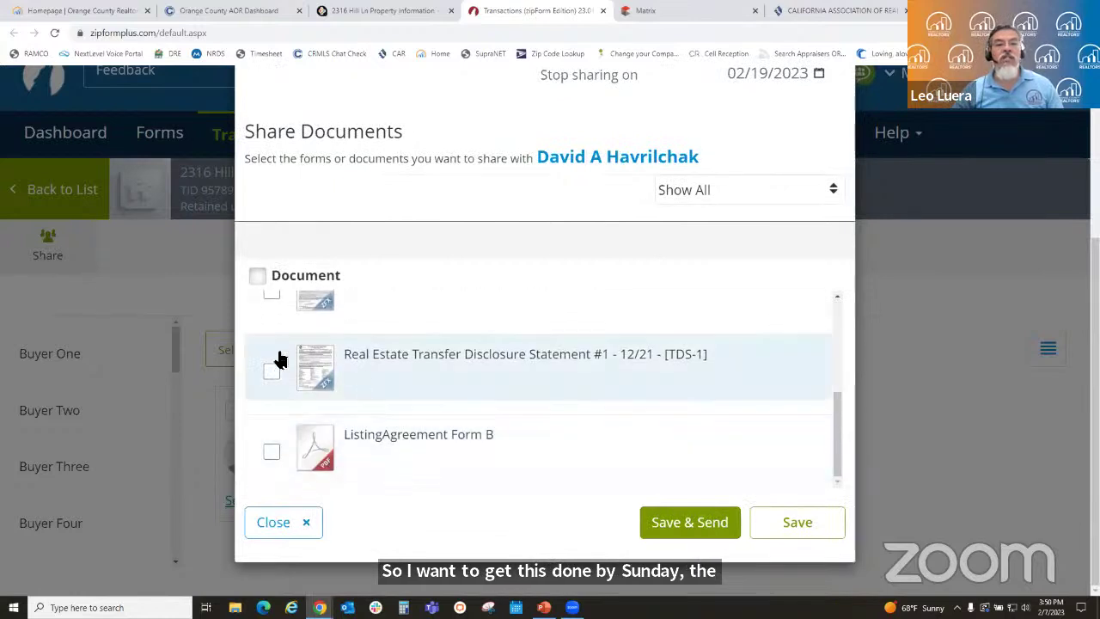
click(271, 375)
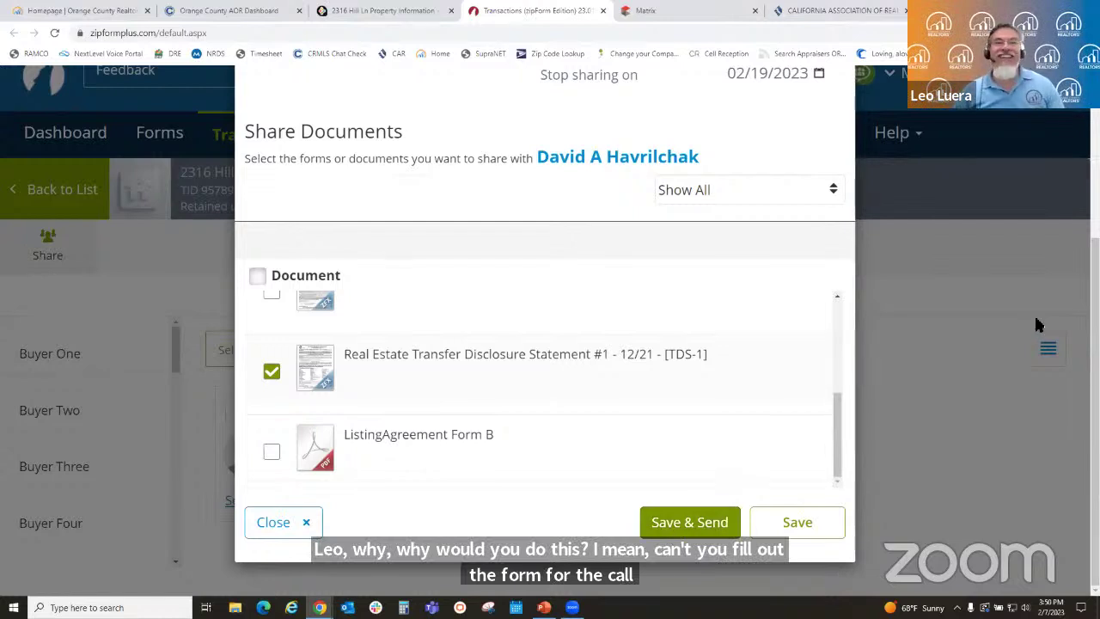
scroll(830, 464, up, 10)
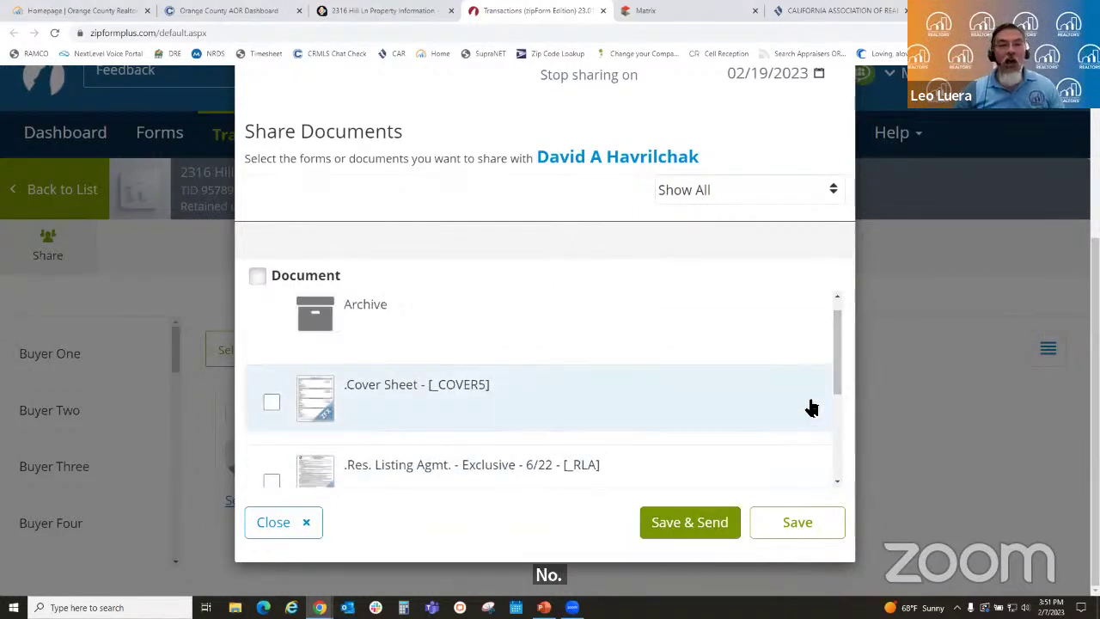
scroll(1017, 266, up, 3)
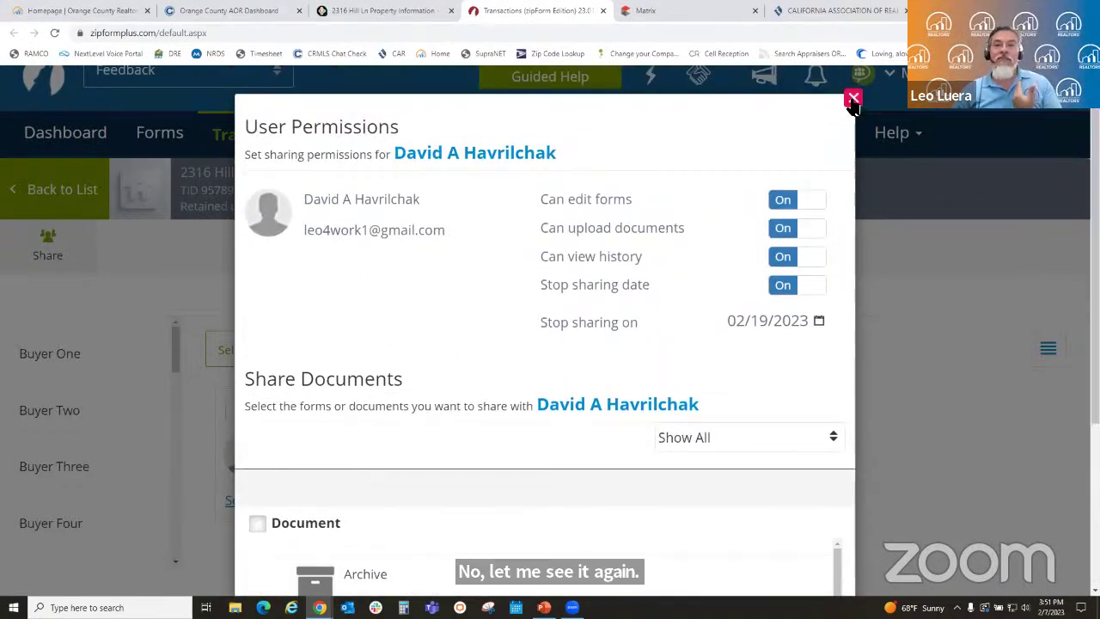
- Close sharing settings and open the Transfer Disclosure Statement in Form Editor Classic
click(853, 98)
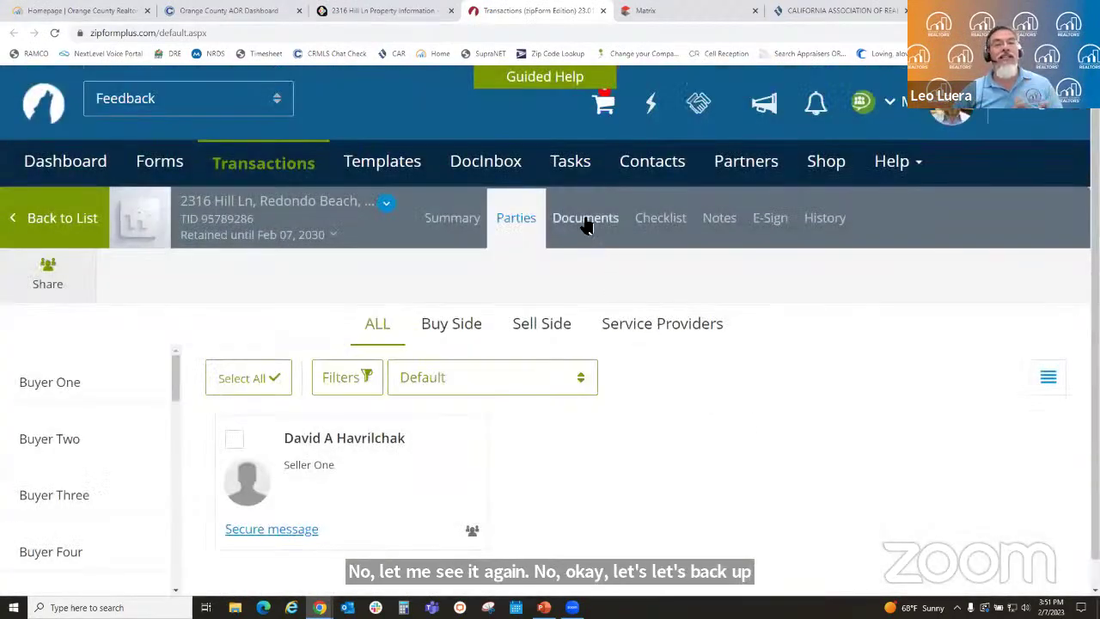
click(584, 221)
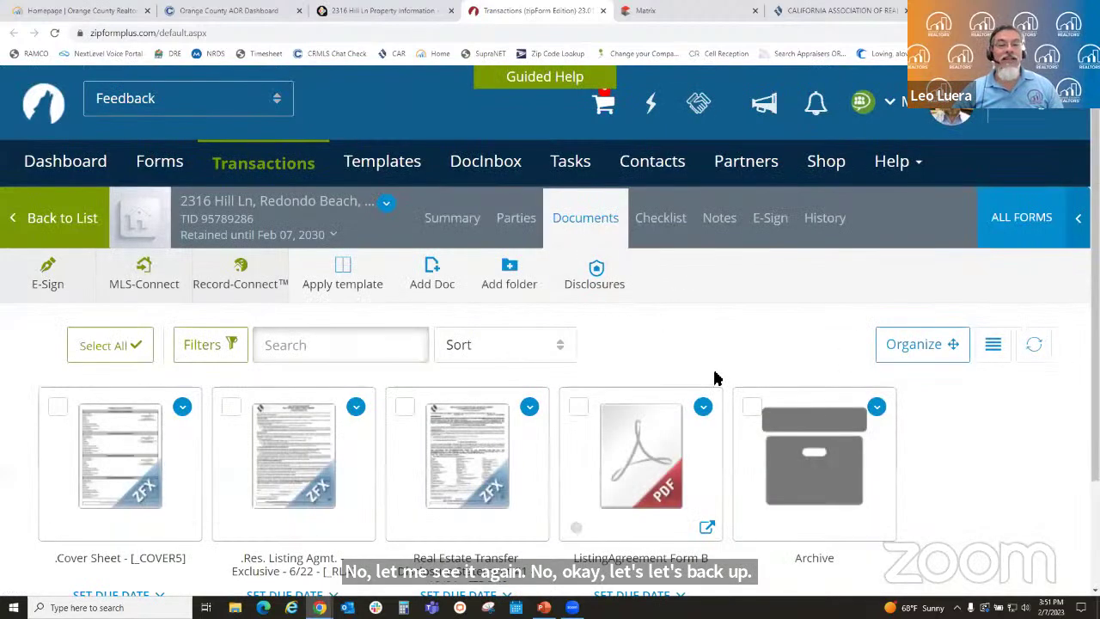
scroll(717, 364, down, 1)
scroll(717, 363, down, 1)
click(459, 336)
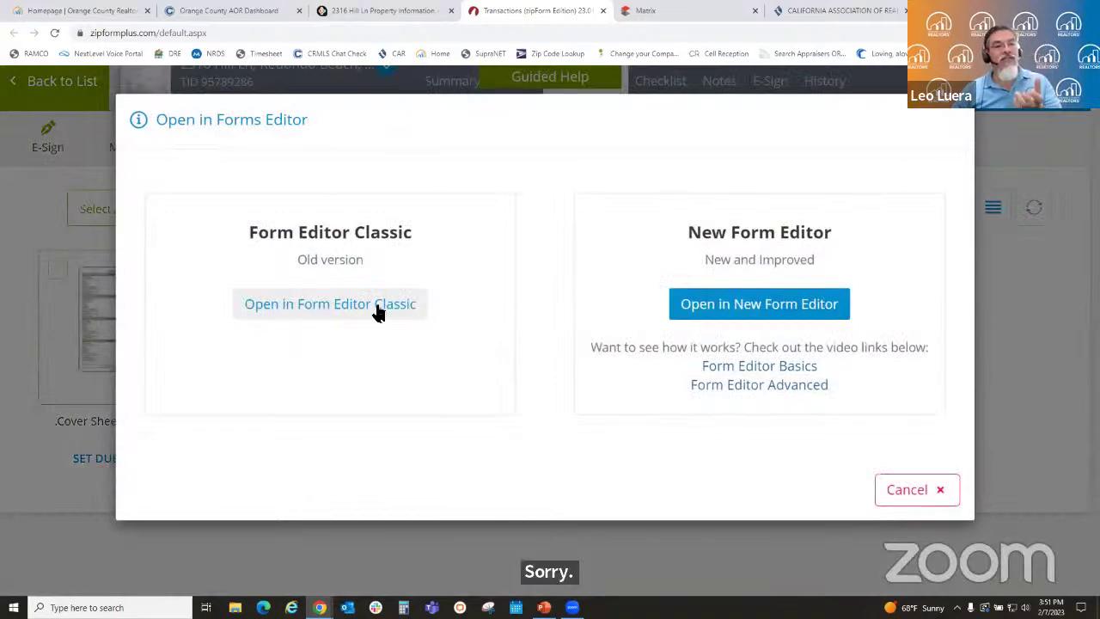
click(378, 311)
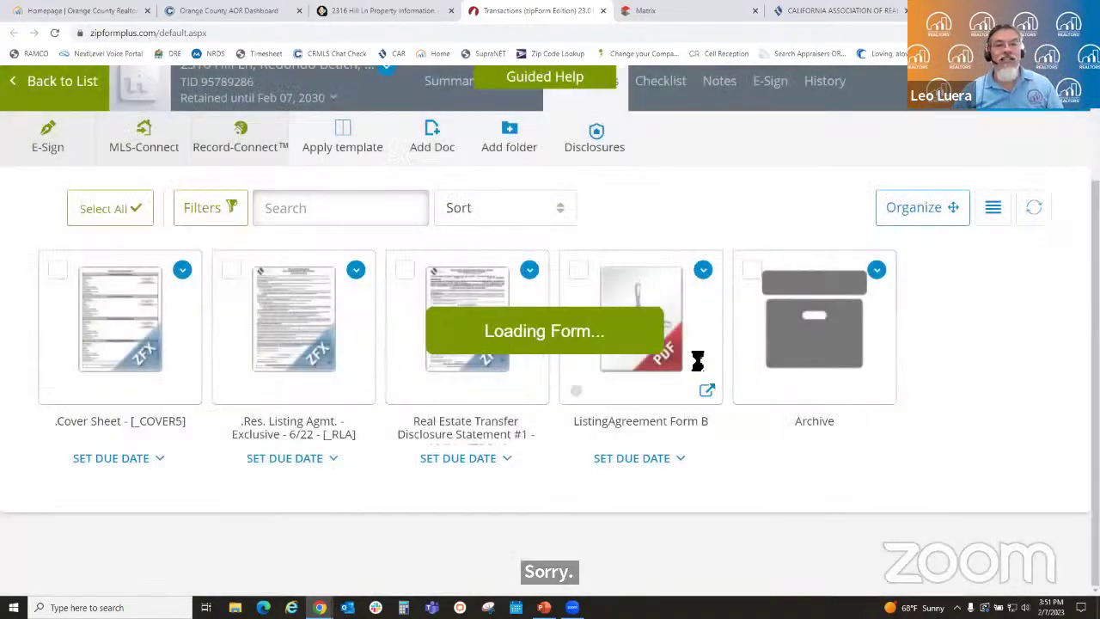
scroll(841, 355, up, 15)
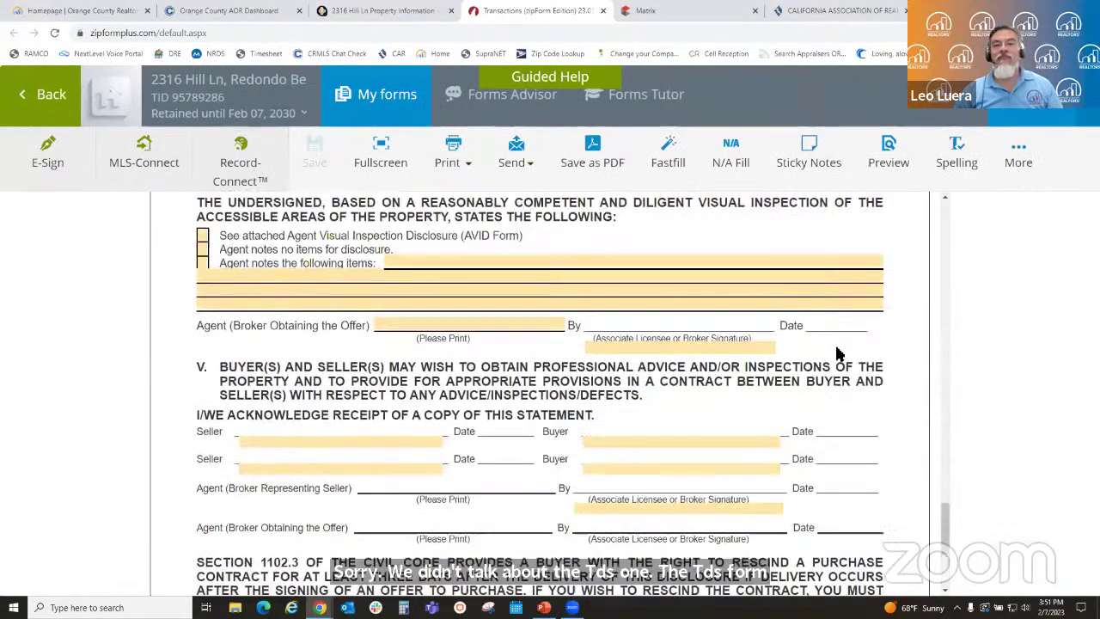
scroll(840, 350, up, 4)
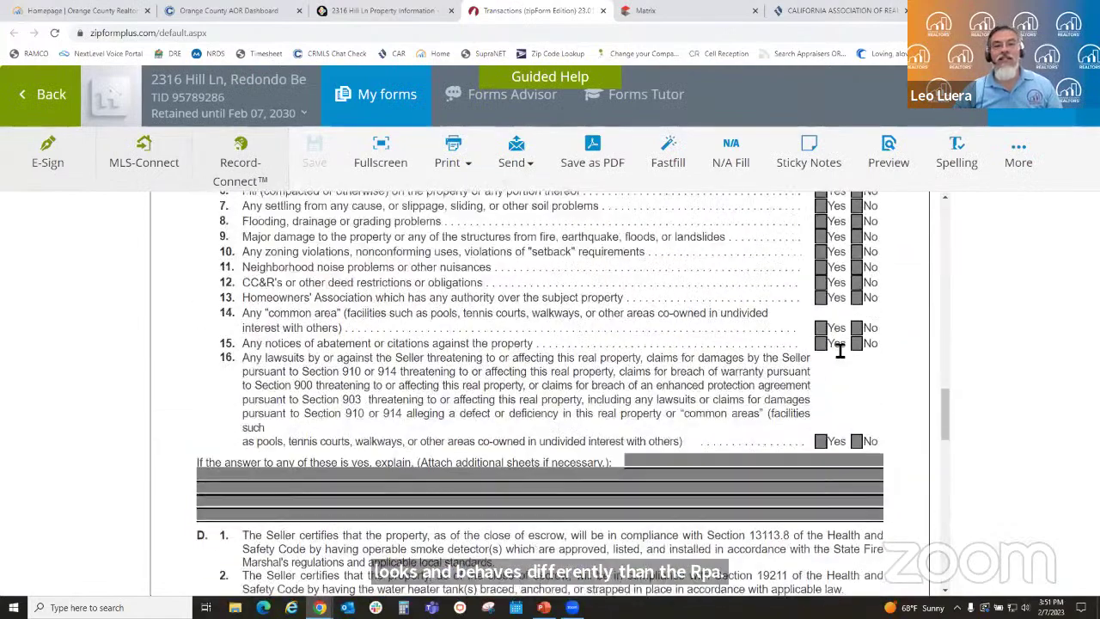
scroll(834, 351, down, 9)
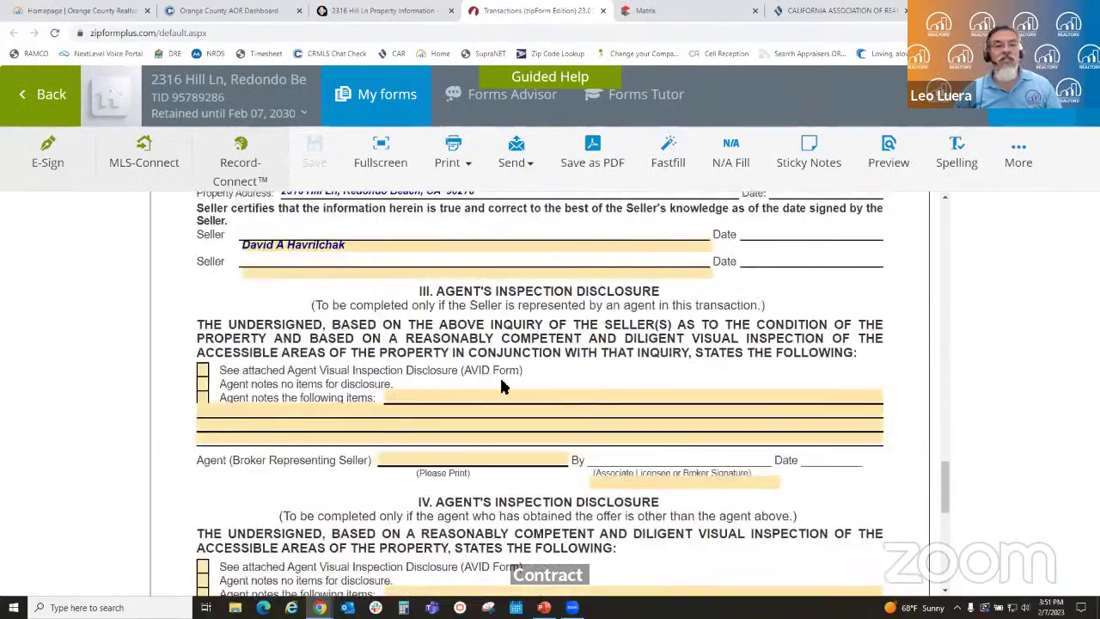
click(203, 370)
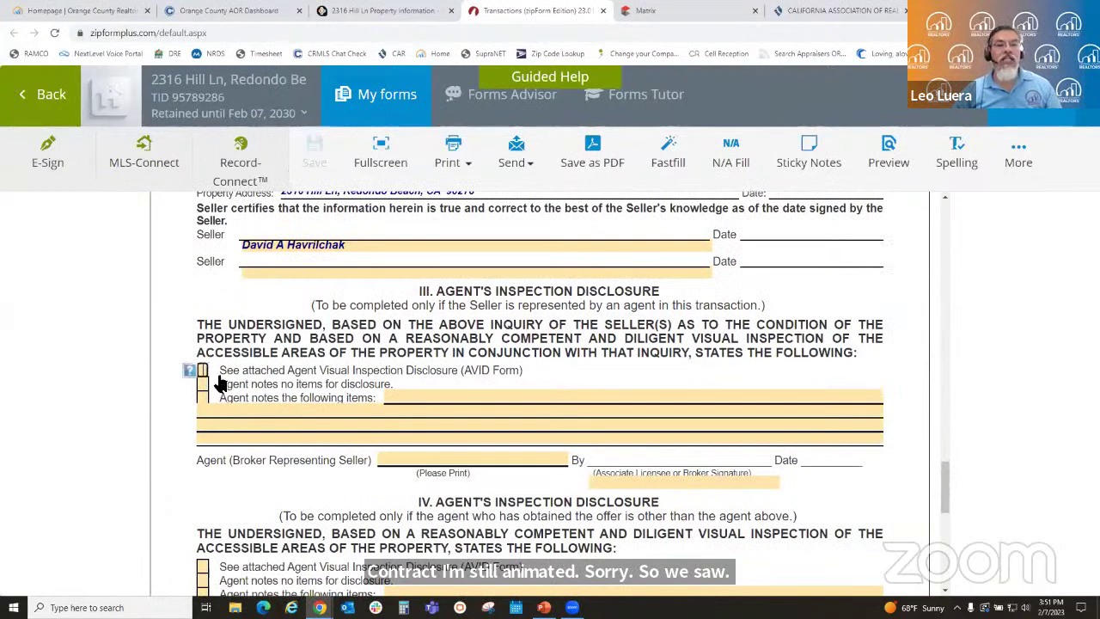
click(202, 384)
click(415, 402)
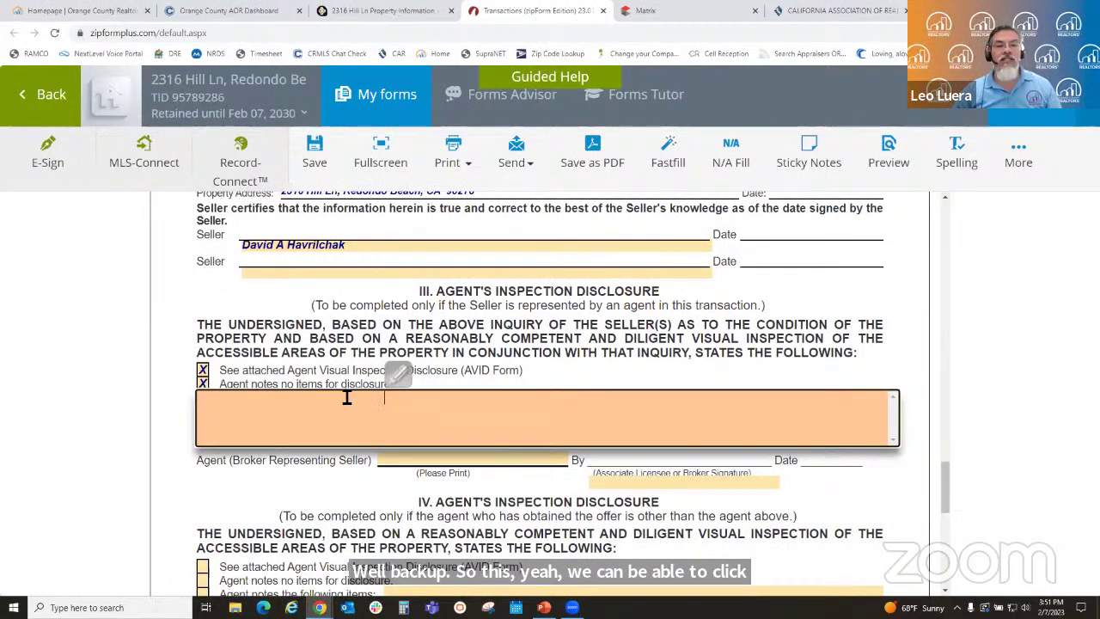
click(203, 384)
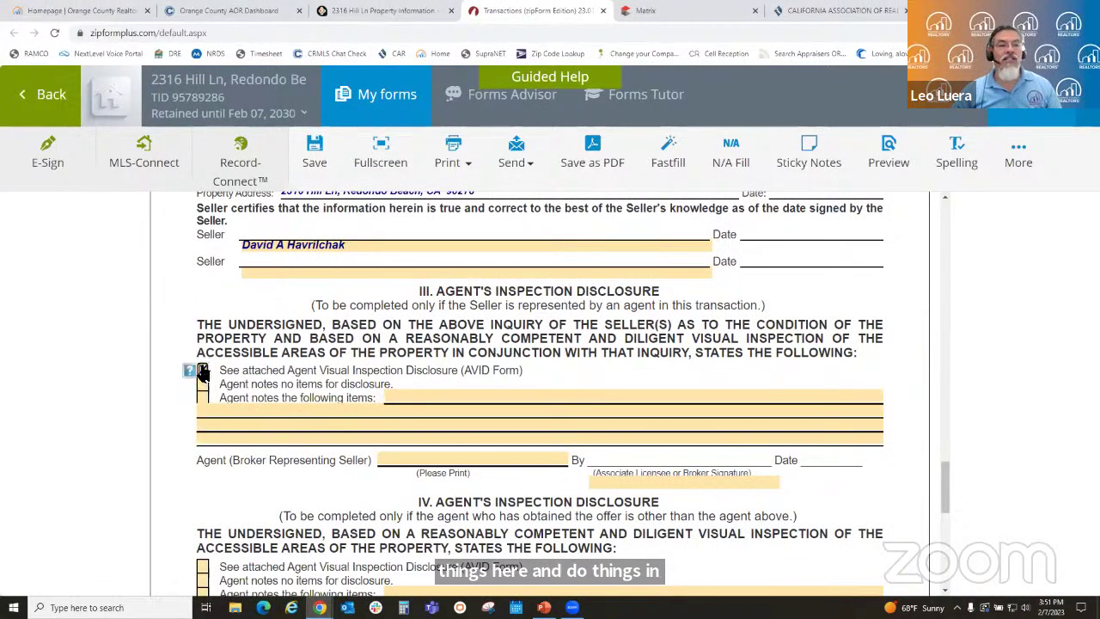
click(203, 370)
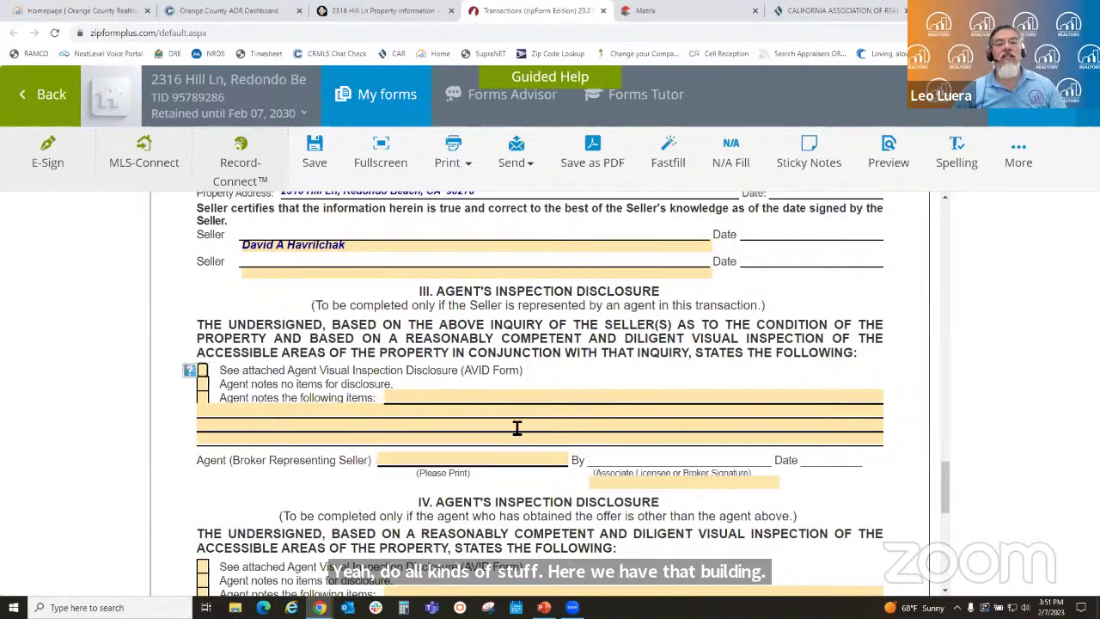
scroll(515, 424, up, 8)
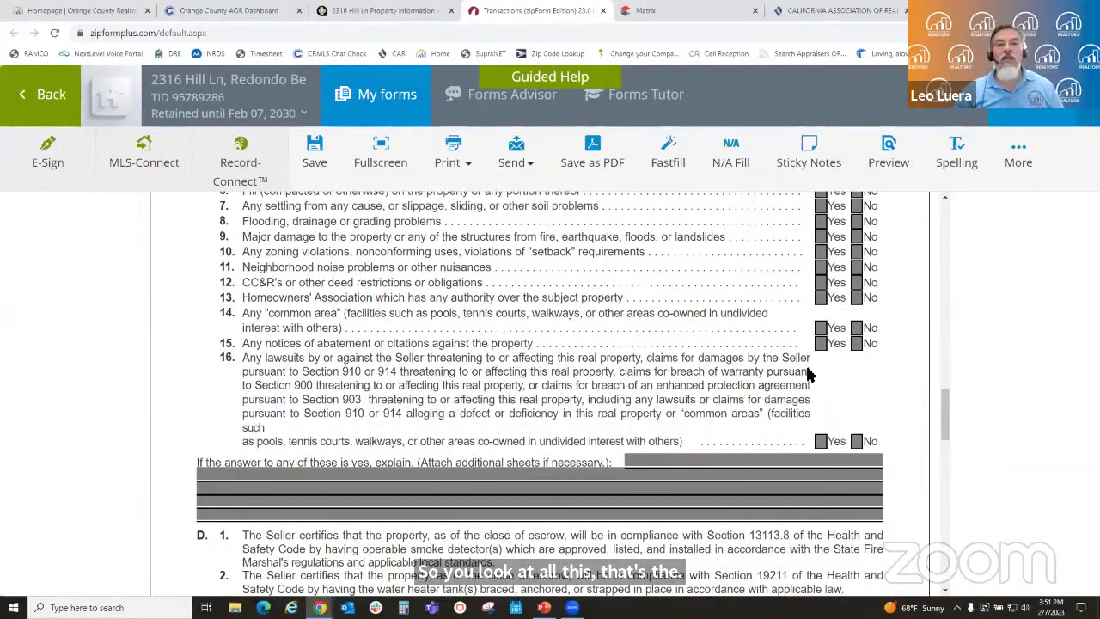
scroll(826, 362, up, 2)
scroll(827, 362, up, 1)
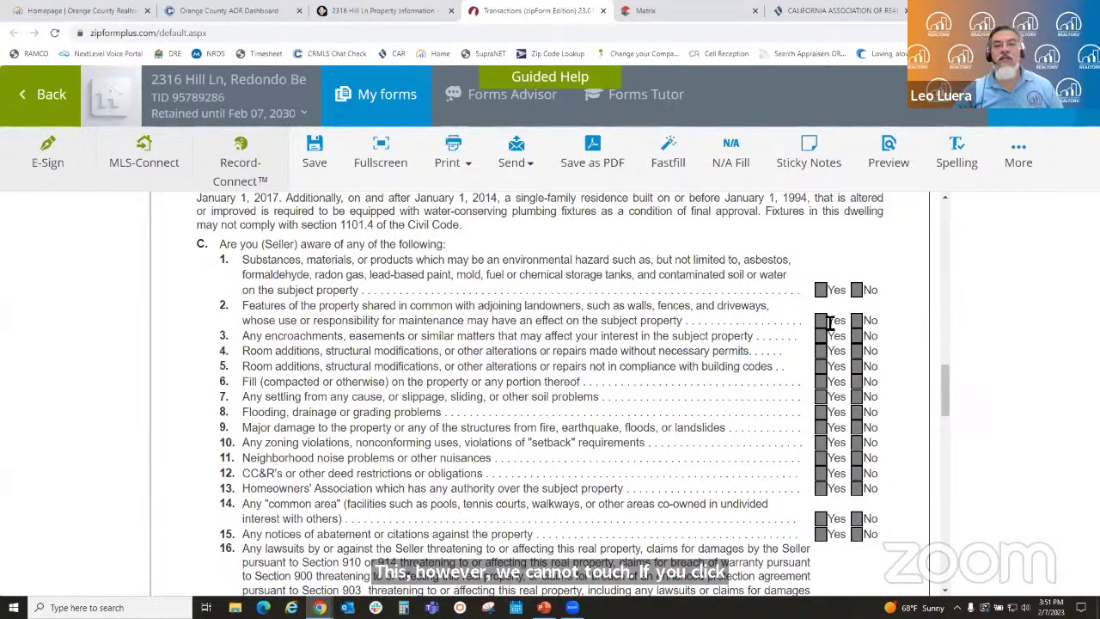
scroll(679, 347, up, 5)
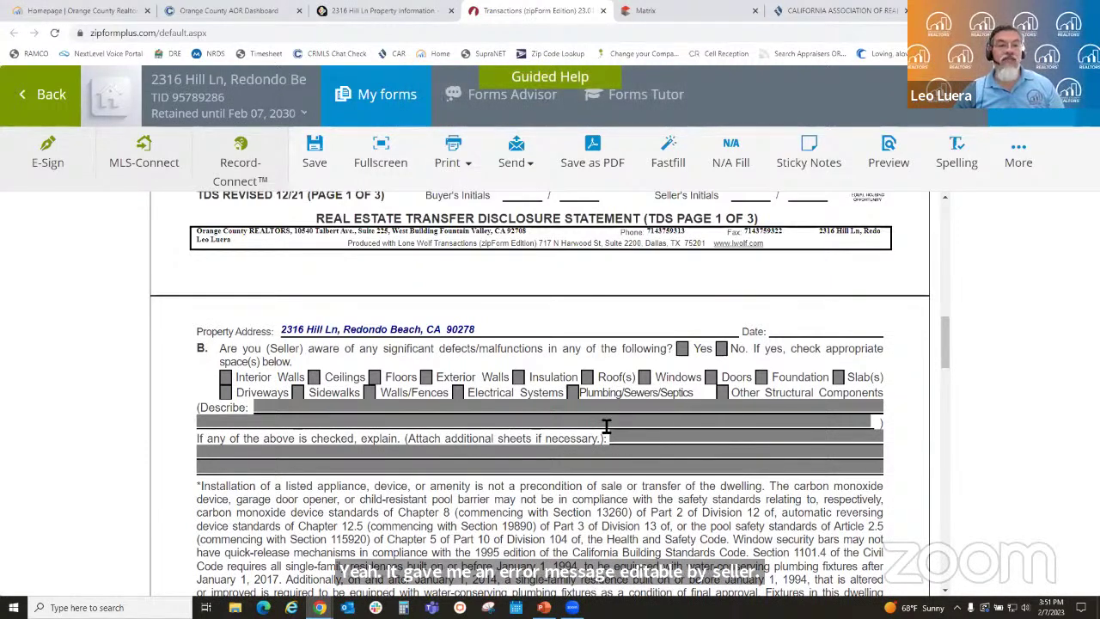
scroll(578, 443, up, 8)
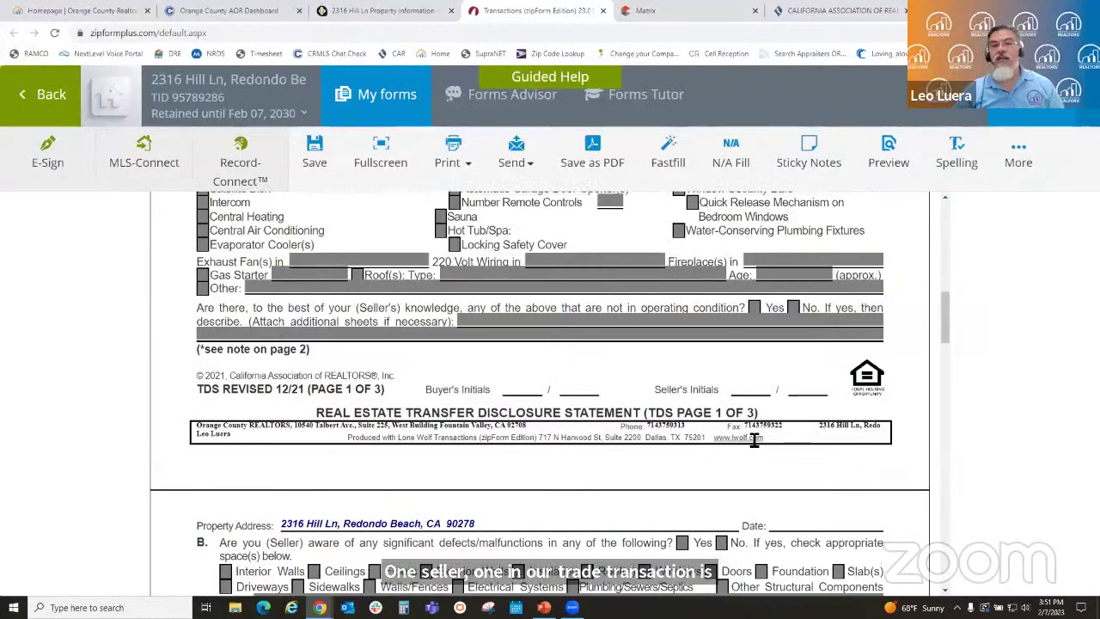
scroll(465, 427, up, 5)
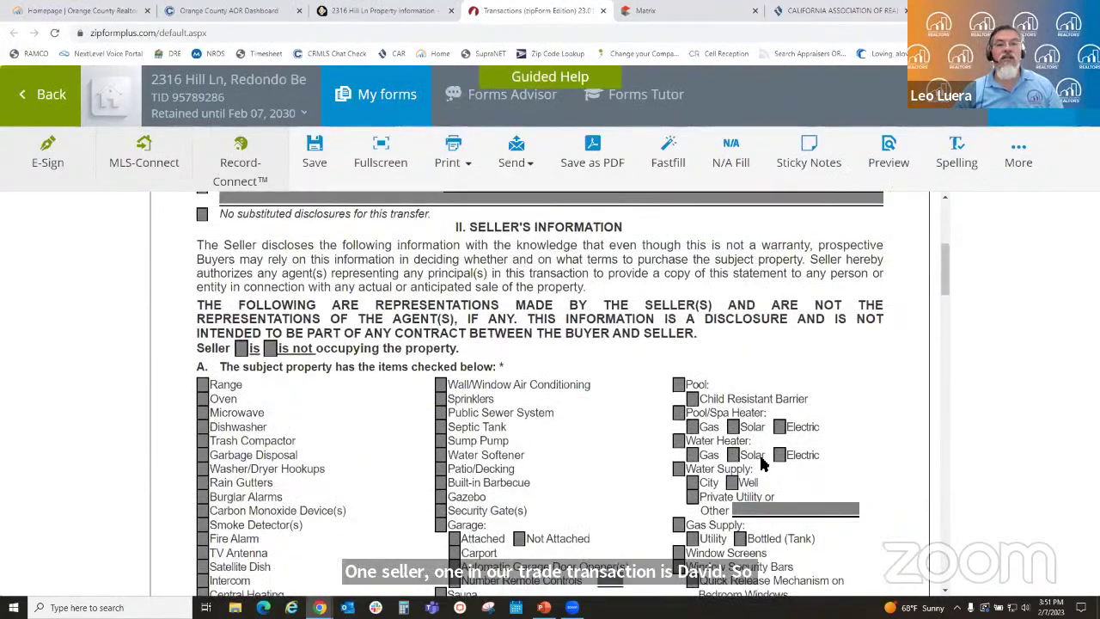
scroll(712, 442, up, 2)
scroll(711, 443, up, 3)
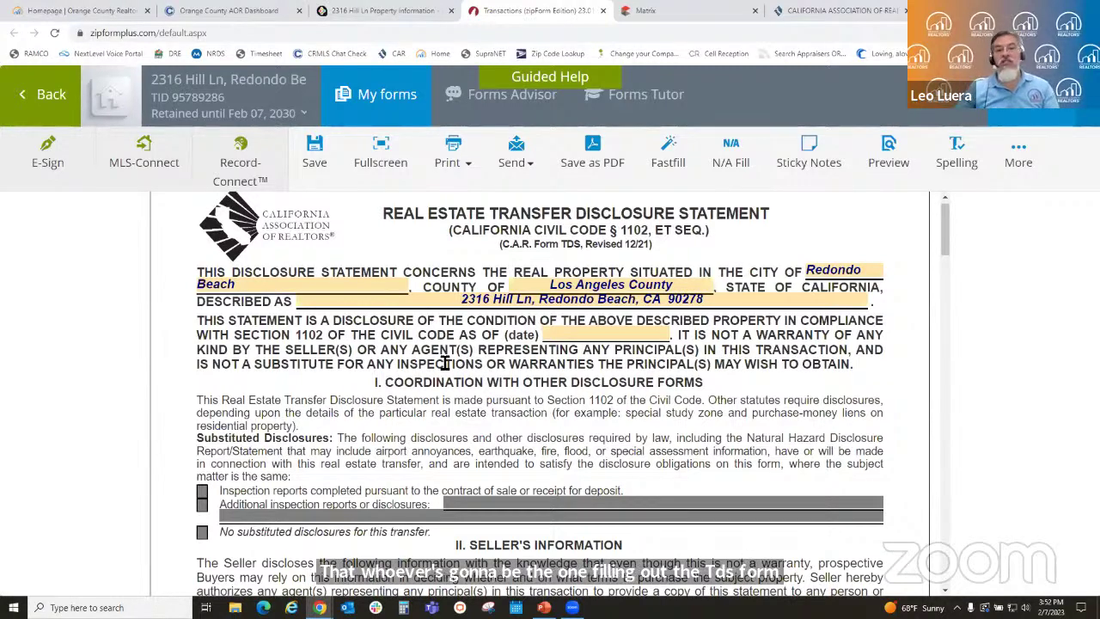
scroll(591, 399, down, 5)
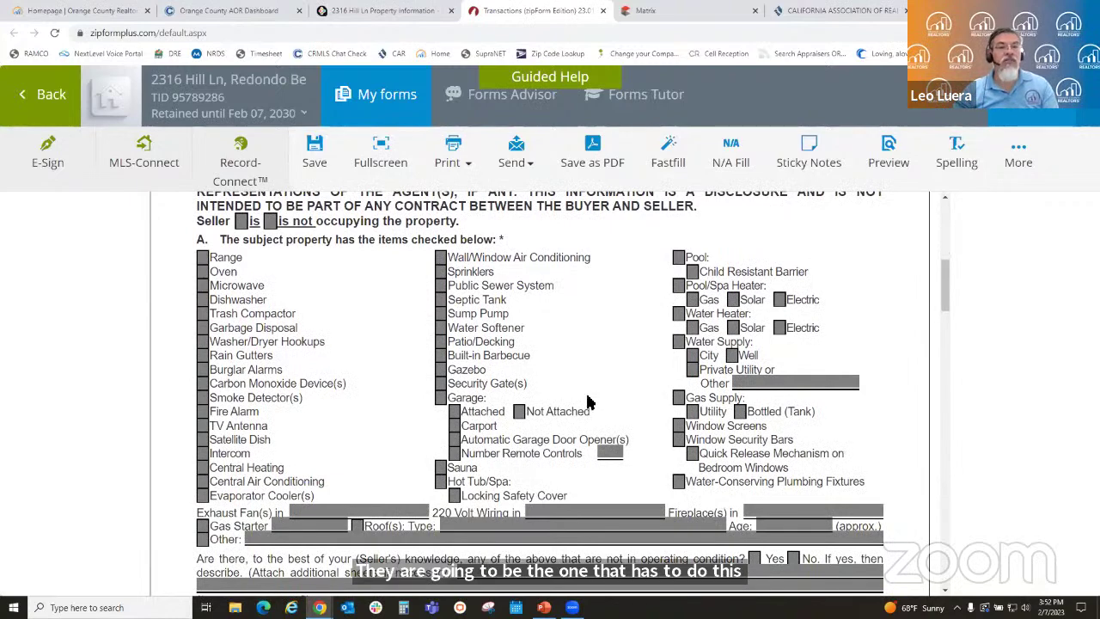
scroll(586, 397, down, 1)
scroll(585, 397, down, 2)
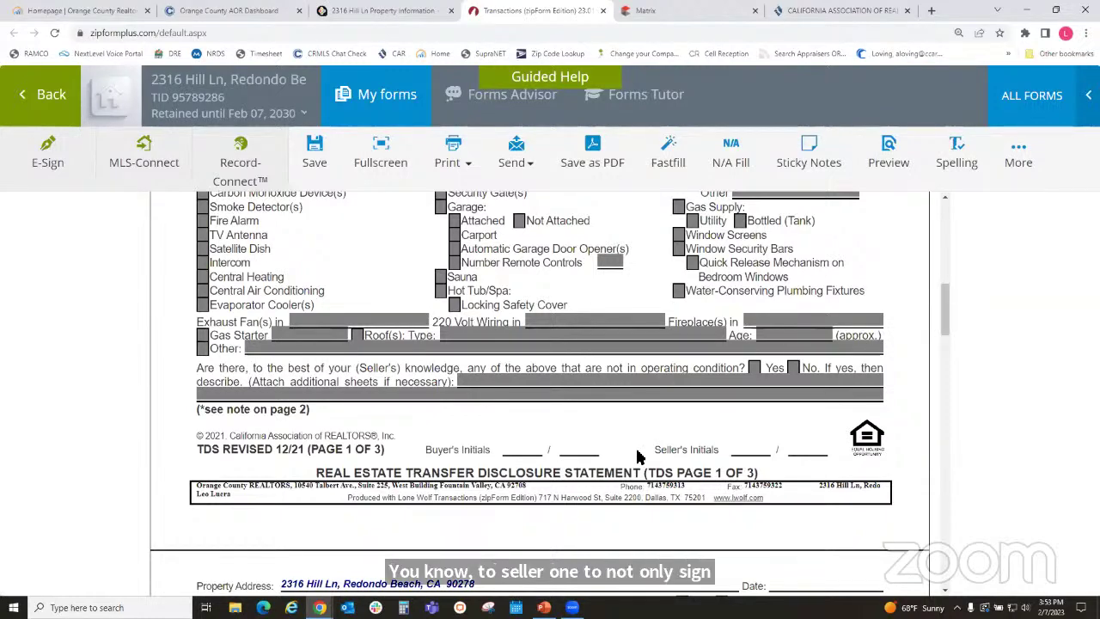
scroll(636, 457, up, 2)
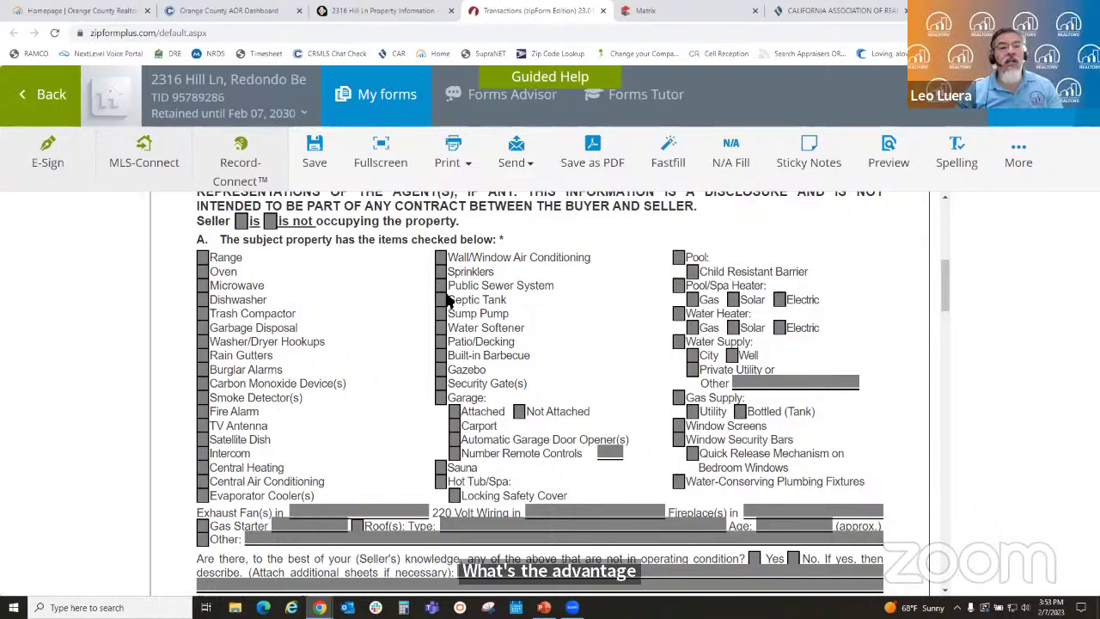
scroll(366, 318, down, 3)
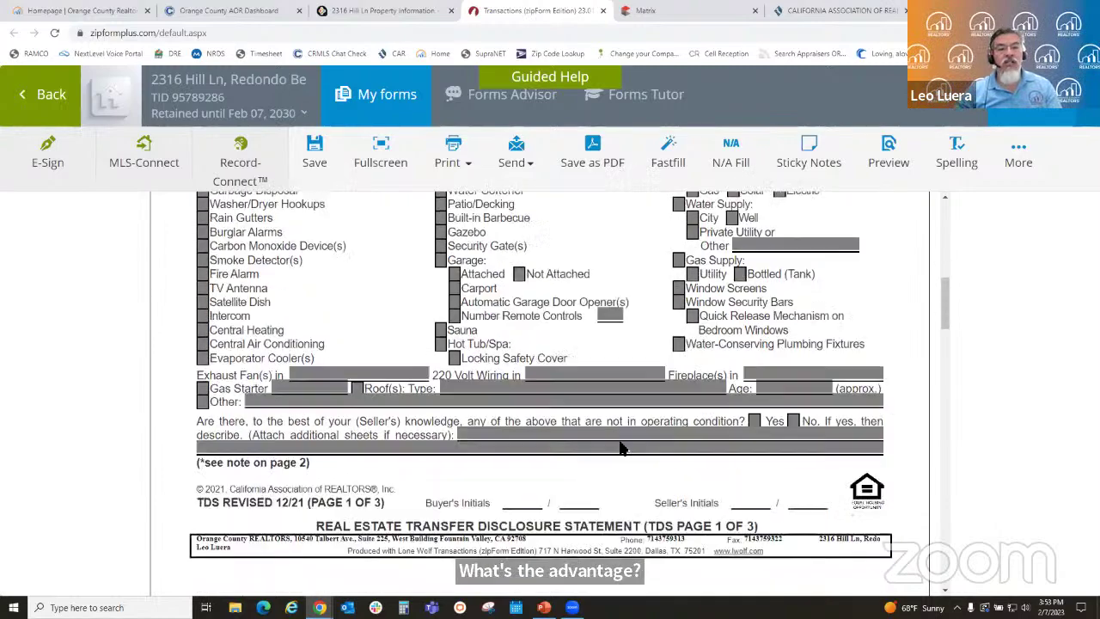
scroll(567, 438, down, 6)
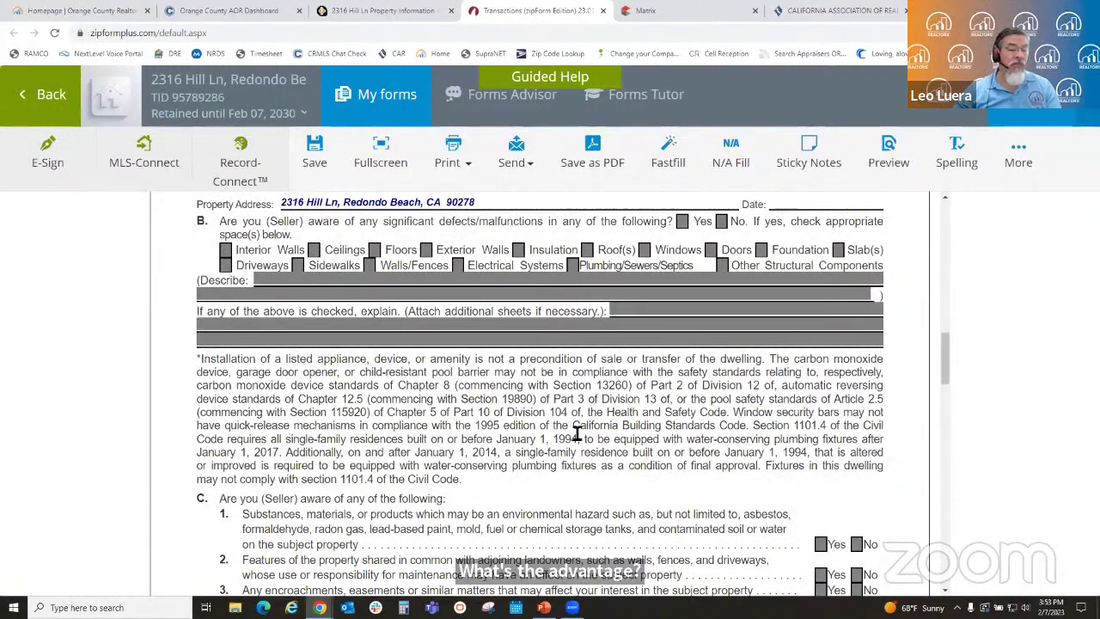
scroll(577, 433, down, 5)
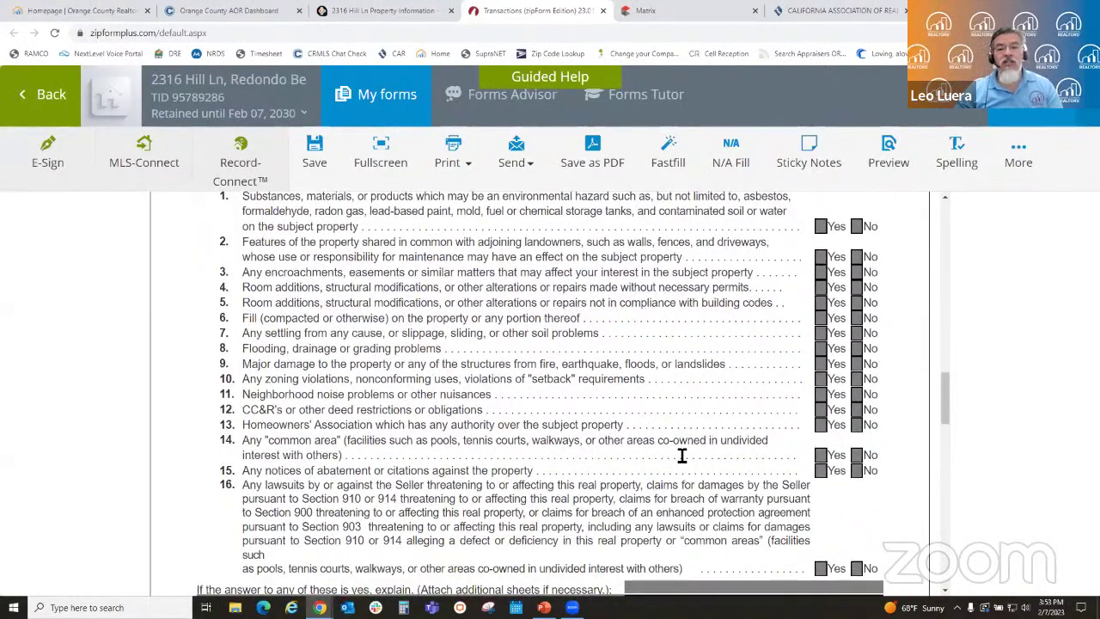
scroll(681, 456, up, 14)
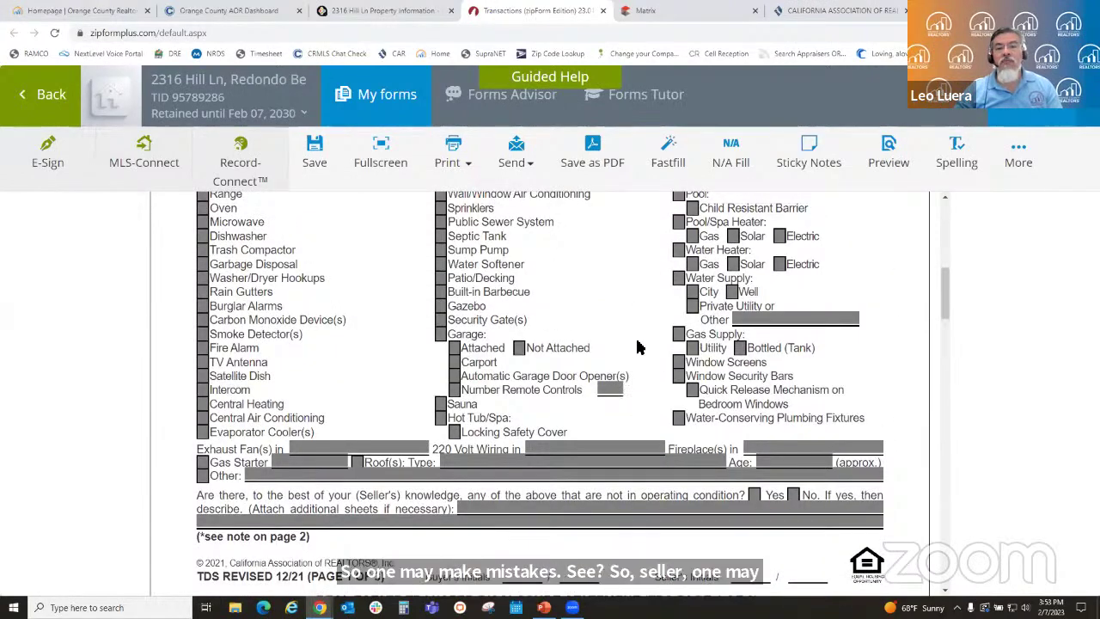
scroll(637, 346, up, 1)
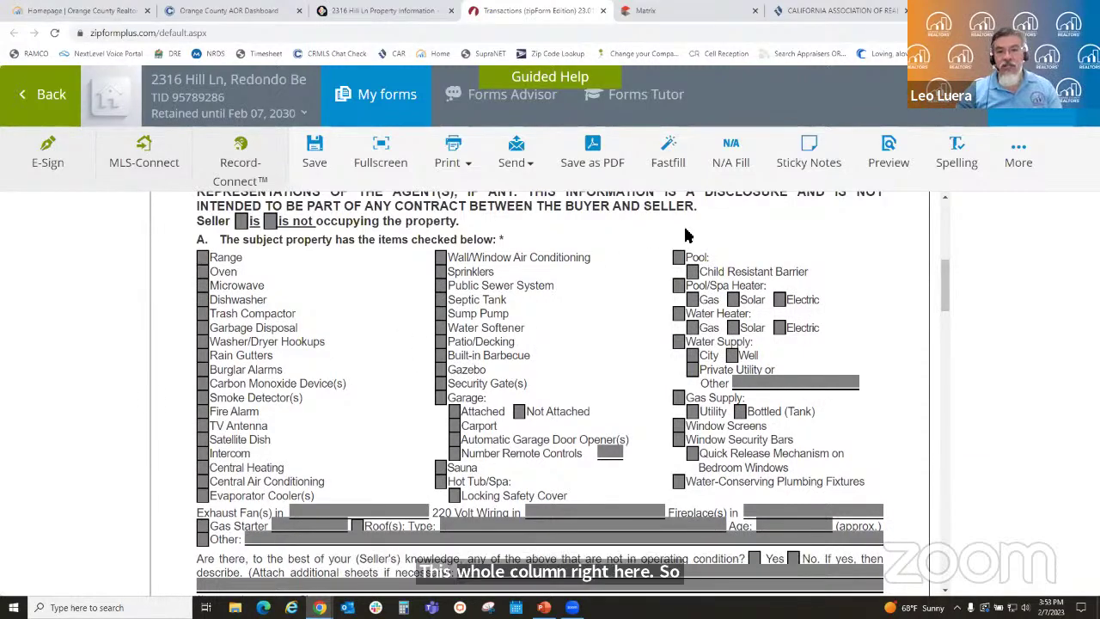
scroll(631, 391, down, 4)
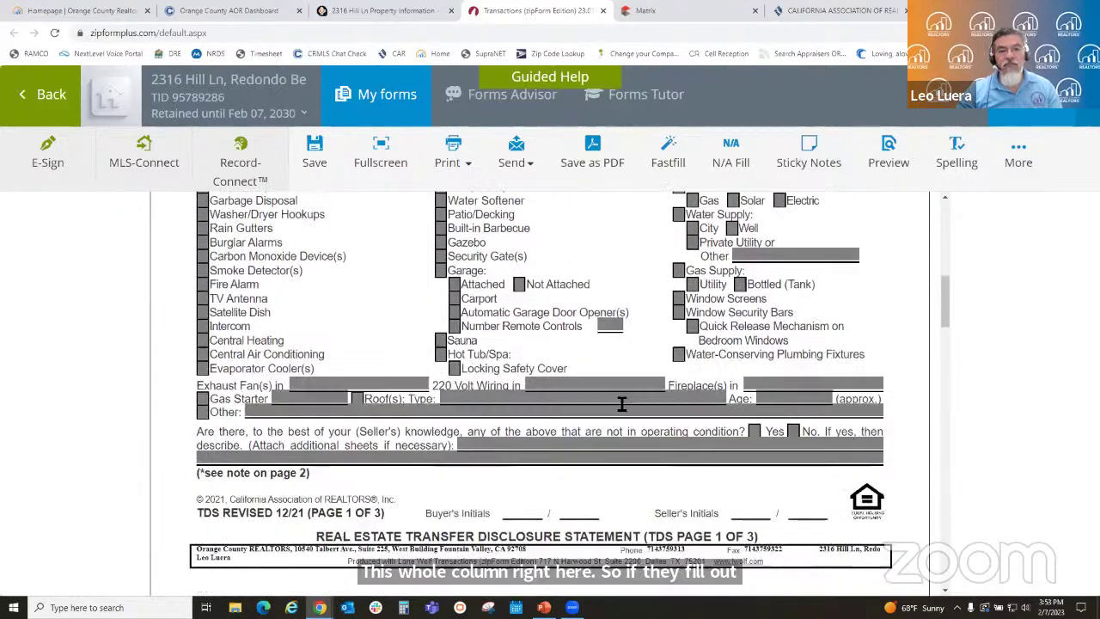
scroll(612, 447, down, 2)
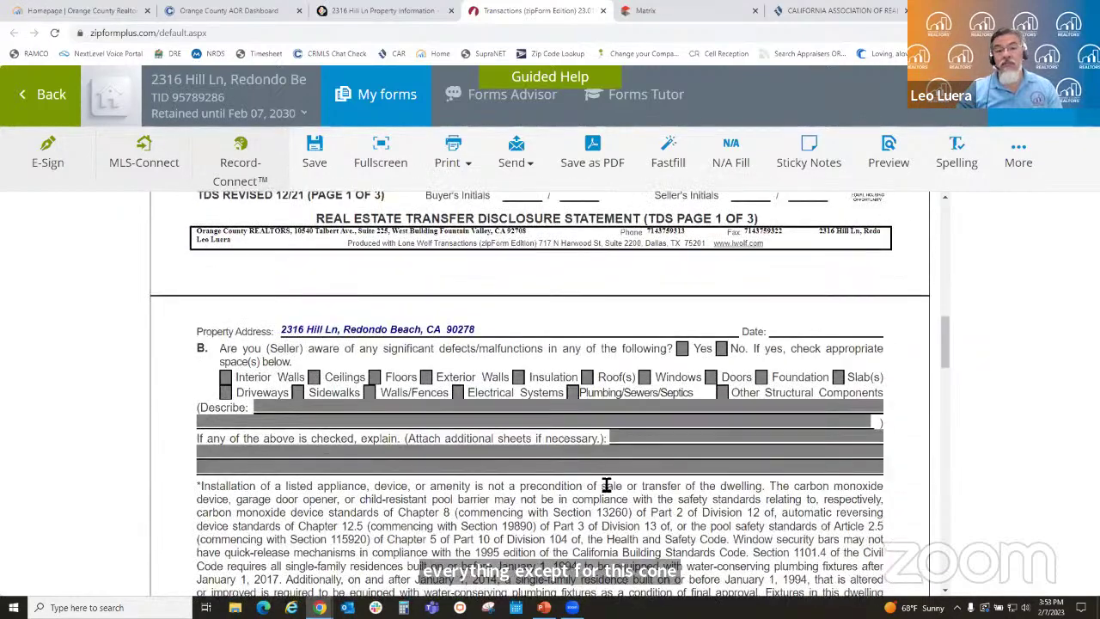
scroll(601, 490, down, 5)
scroll(598, 492, down, 12)
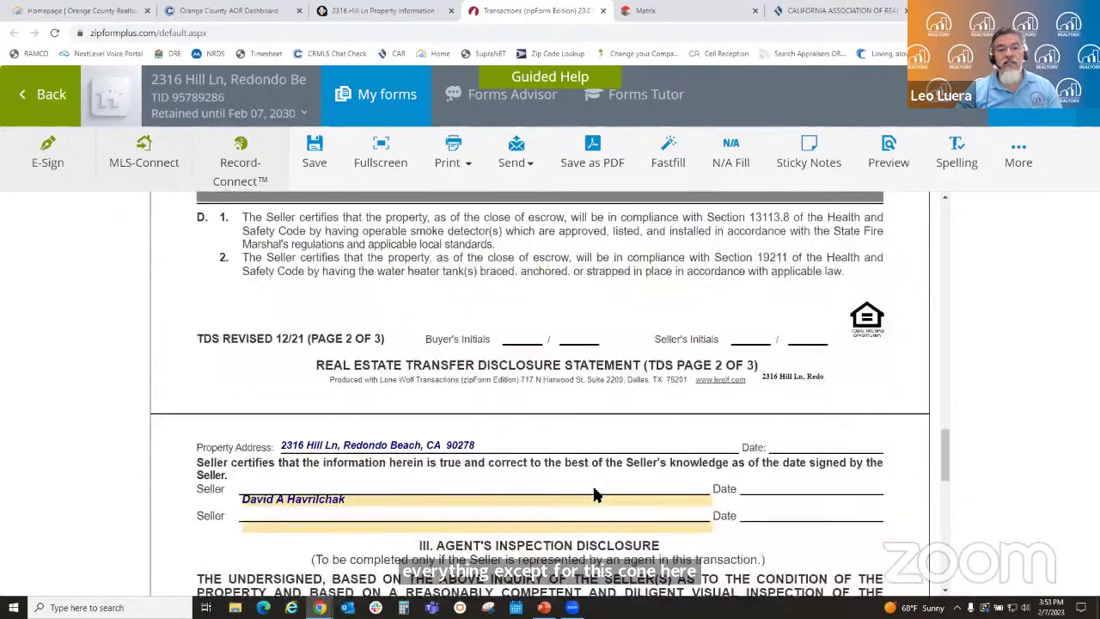
scroll(601, 485, down, 4)
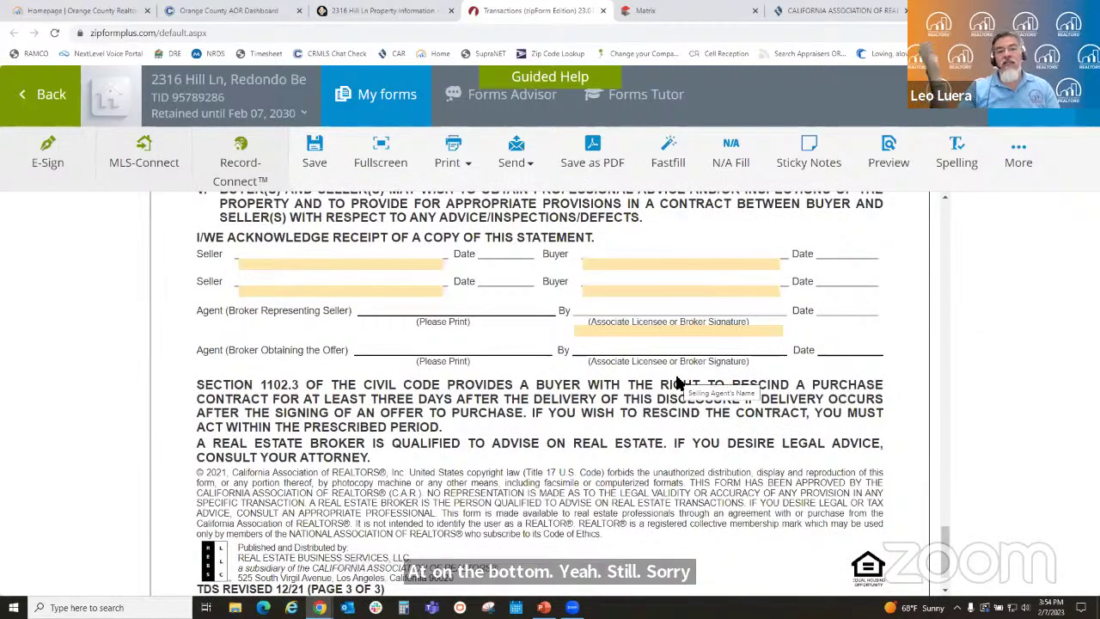
scroll(758, 369, down, 1)
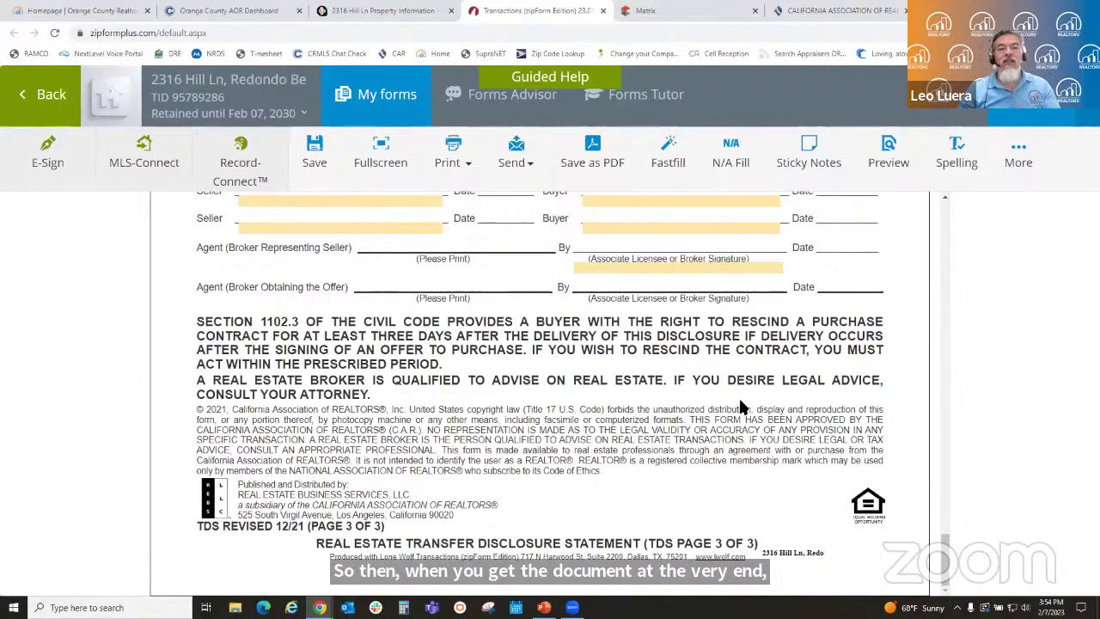
scroll(724, 404, up, 15)
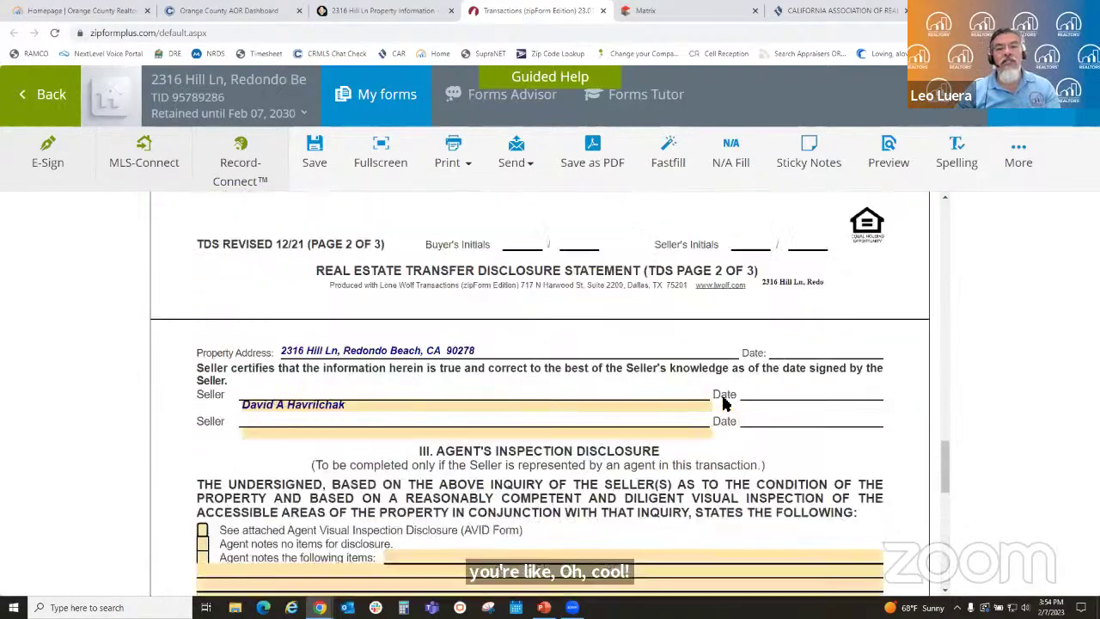
scroll(725, 403, up, 15)
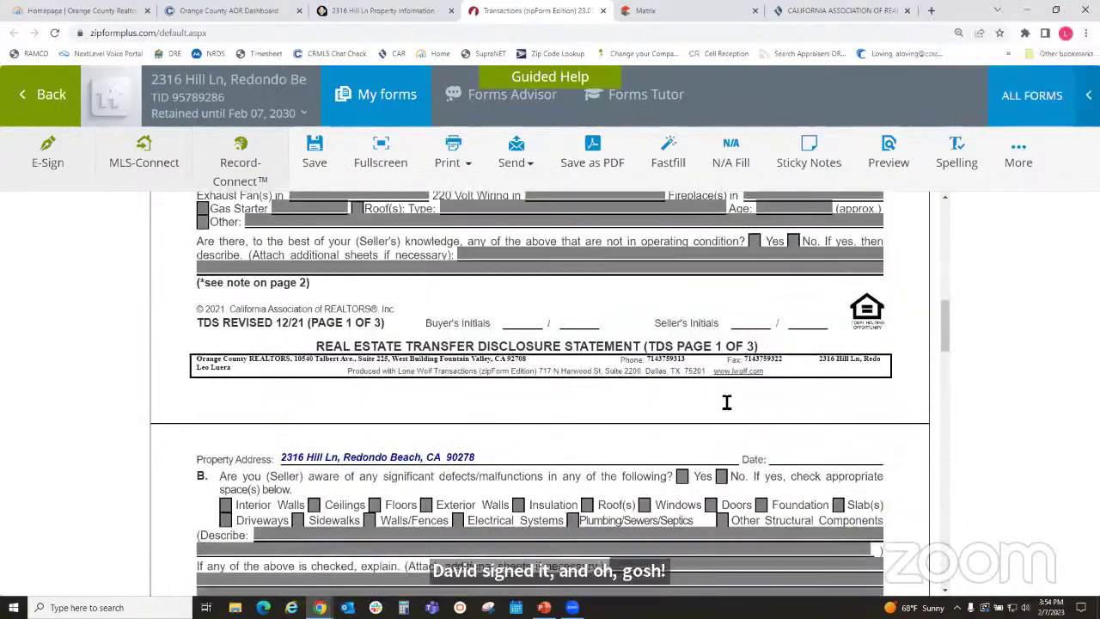
scroll(908, 381, down, 3)
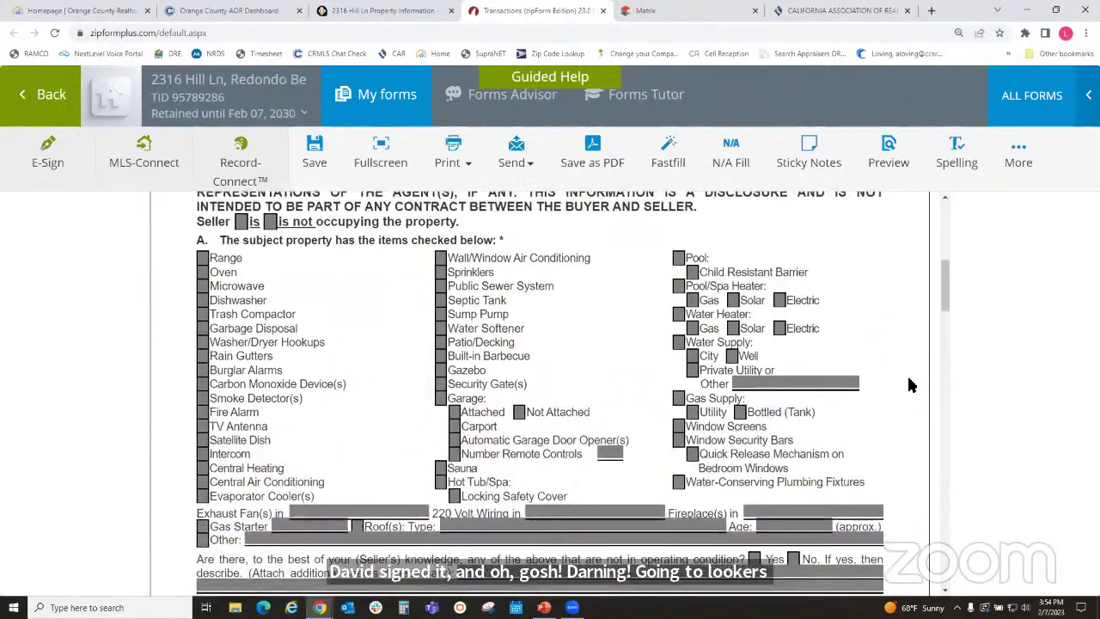
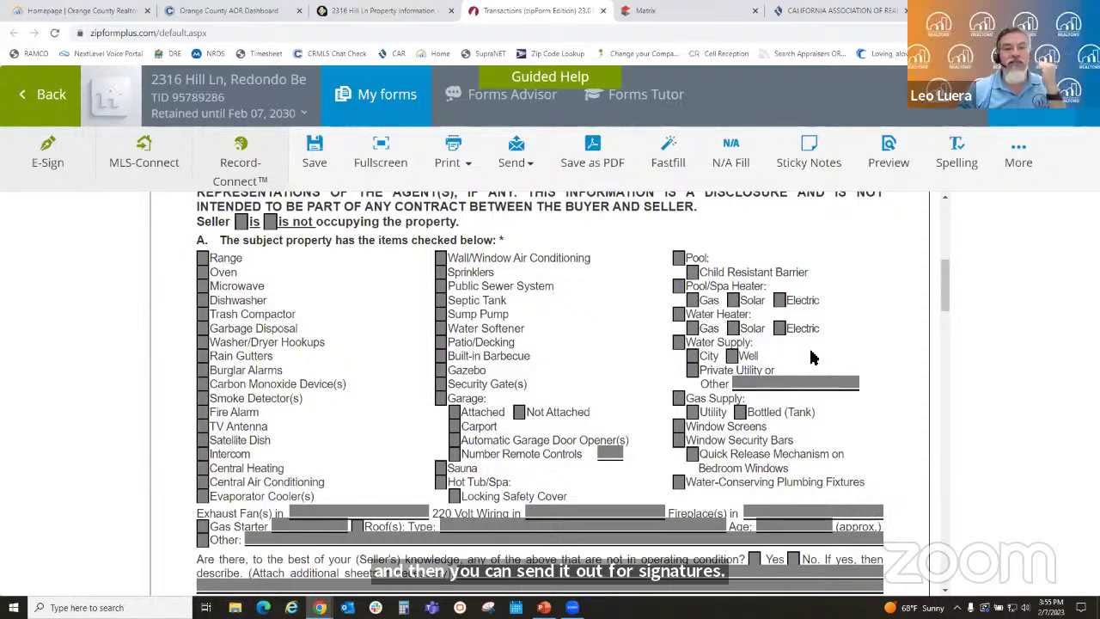
scroll(812, 359, up, 3)
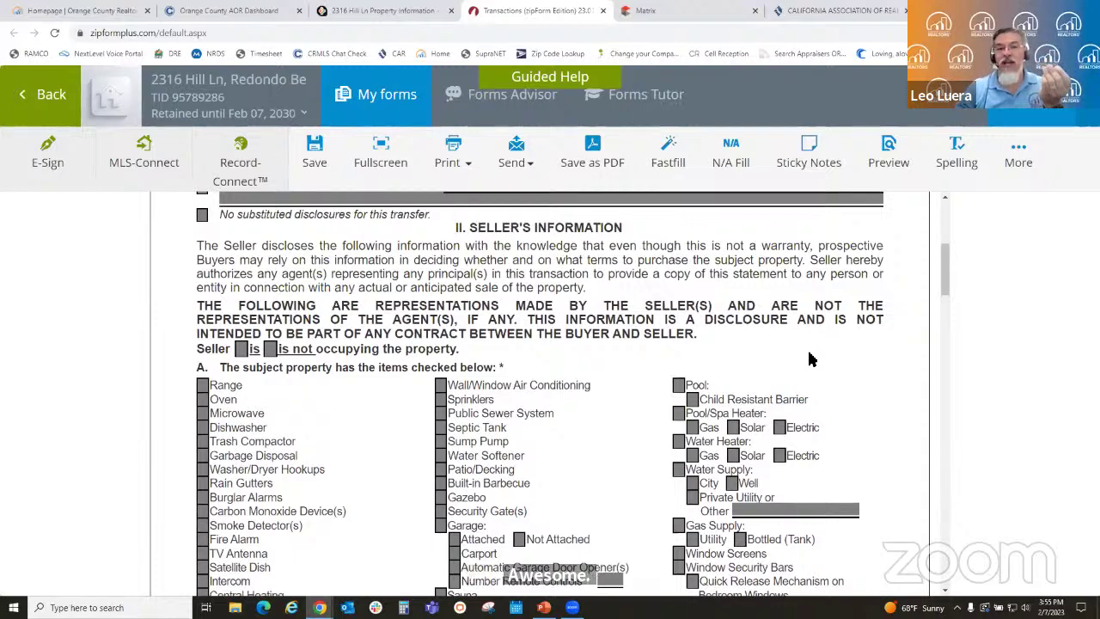
scroll(816, 414, down, 3)
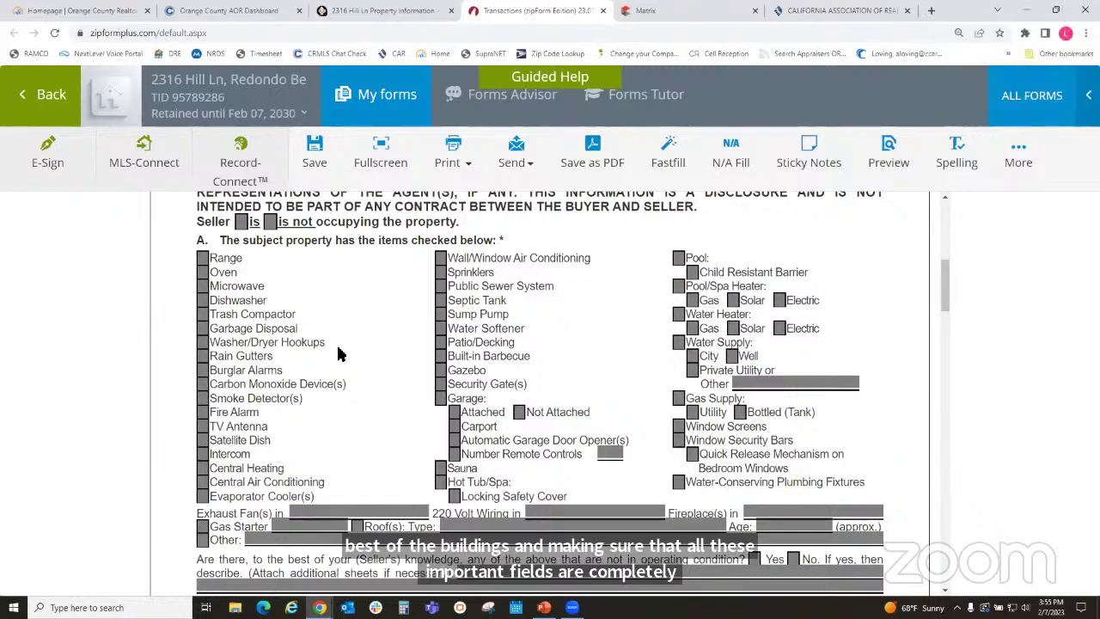
click(30, 100)
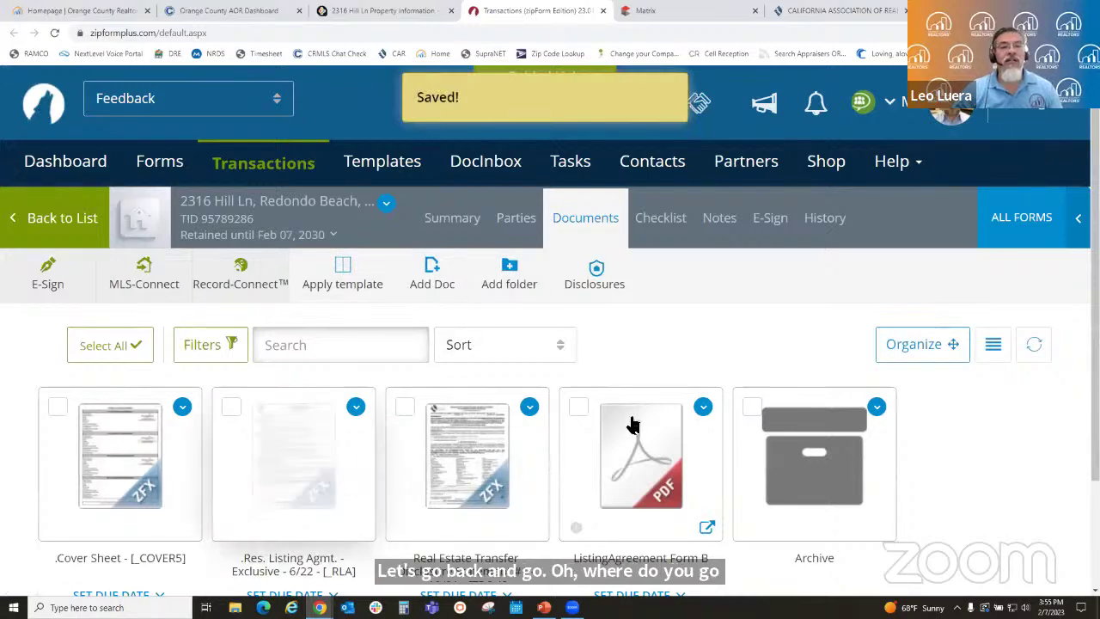
- Open the seller's sharing permissions from the transaction's Parties list
scroll(633, 427, down, 2)
scroll(616, 422, up, 2)
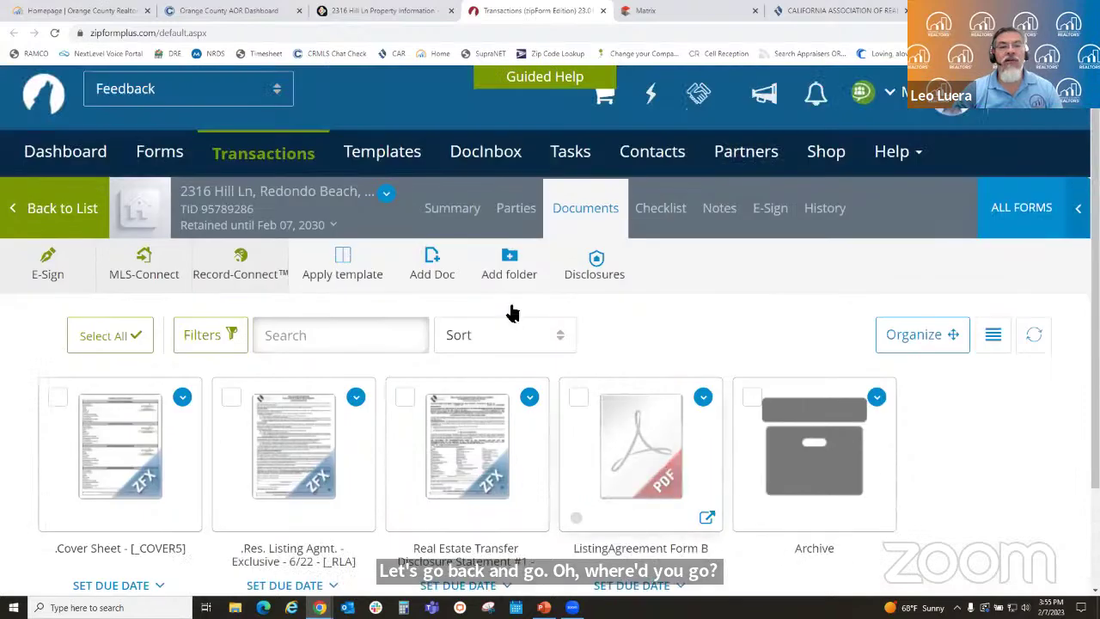
click(515, 213)
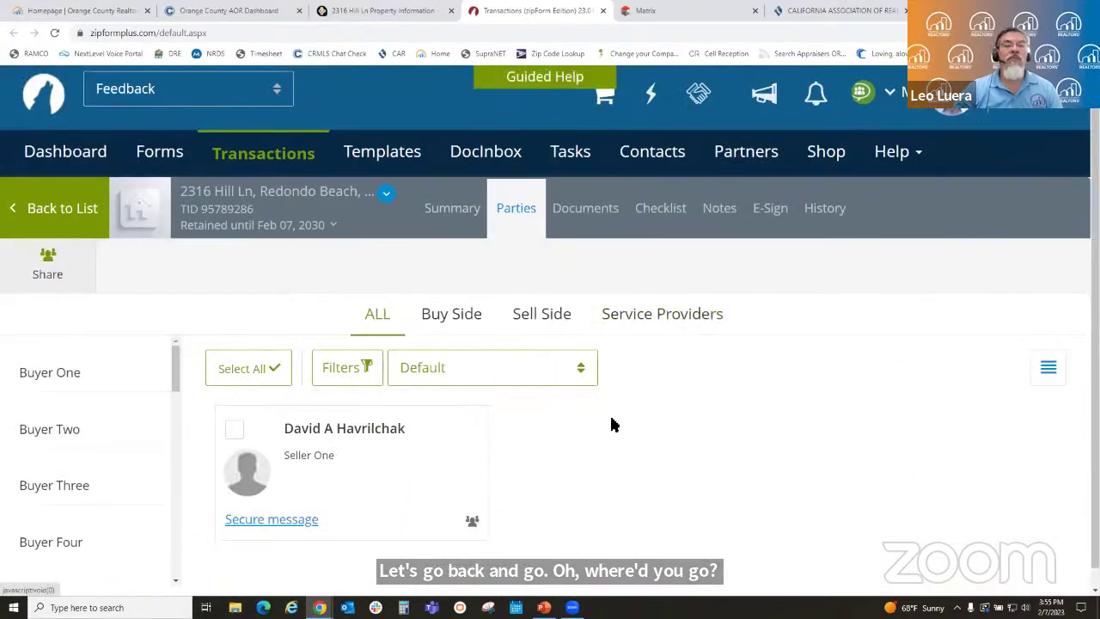
click(472, 524)
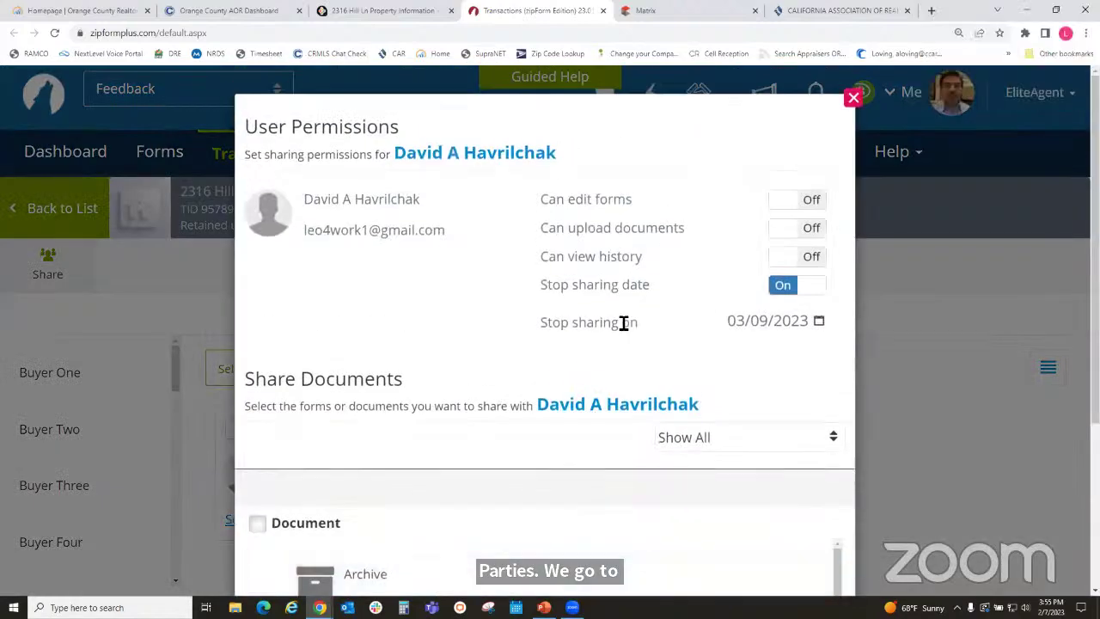
- Let the seller edit forms only, with upload and history off, sharing ending 02/18/2023
click(799, 206)
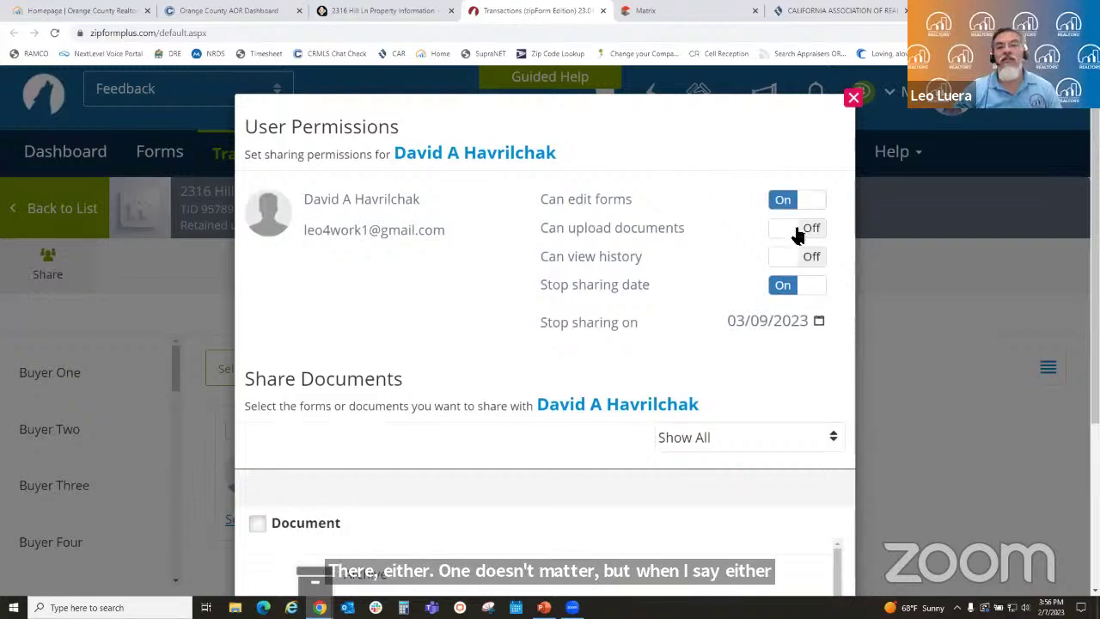
click(797, 232)
click(805, 260)
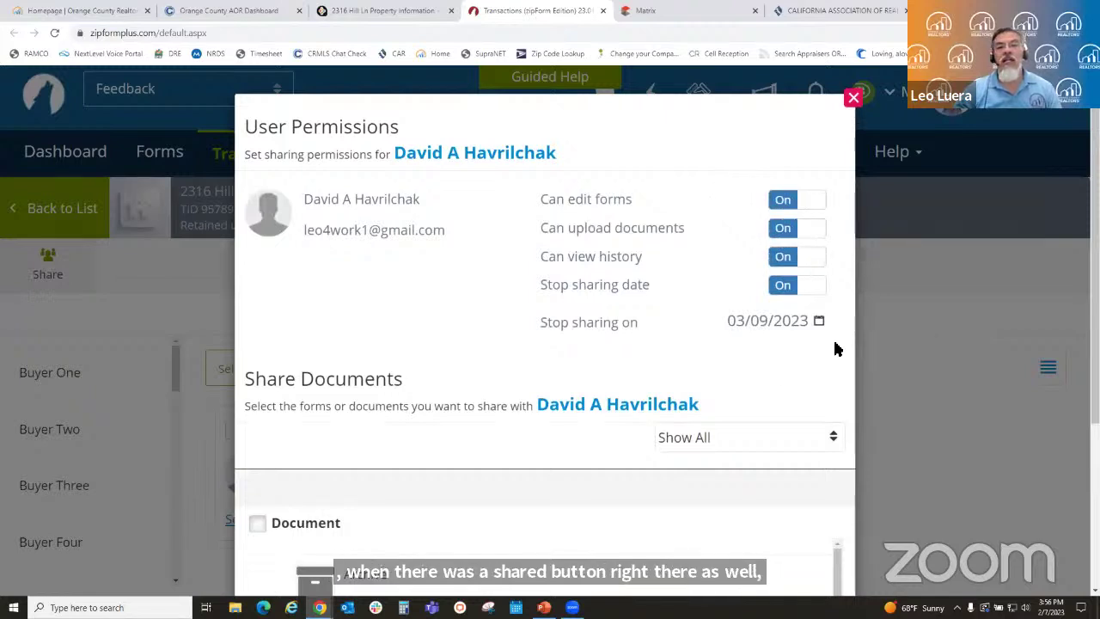
click(813, 324)
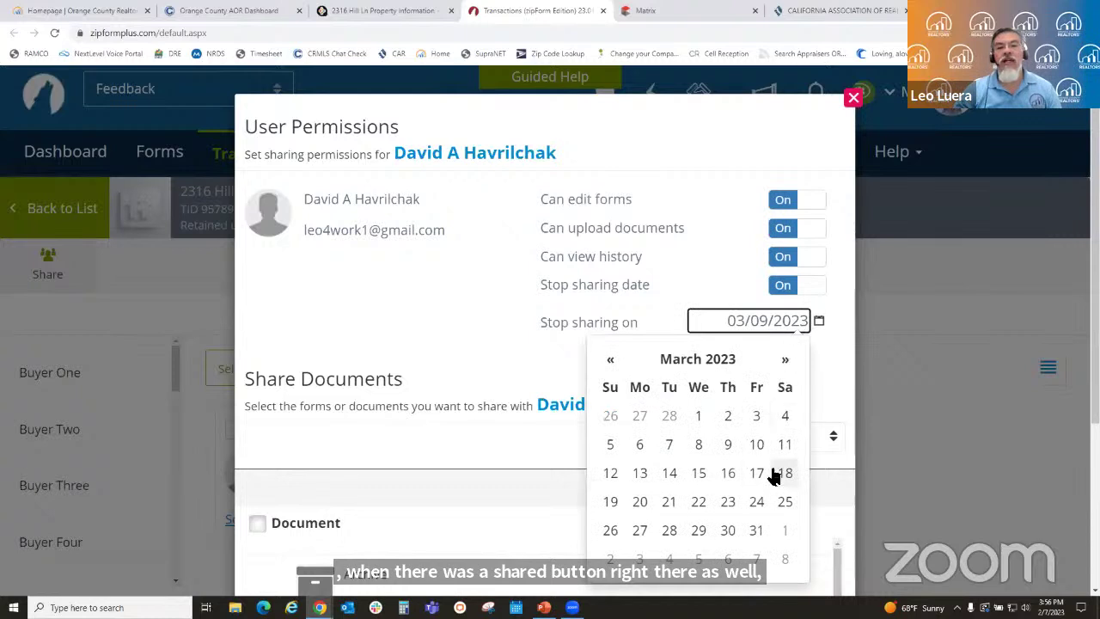
click(611, 359)
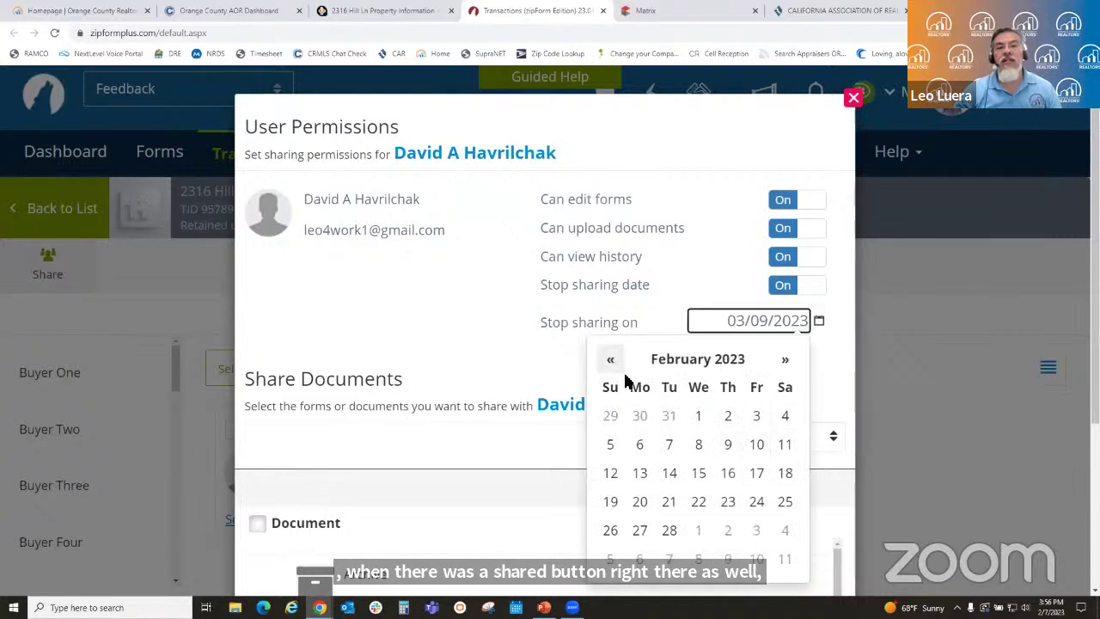
click(788, 479)
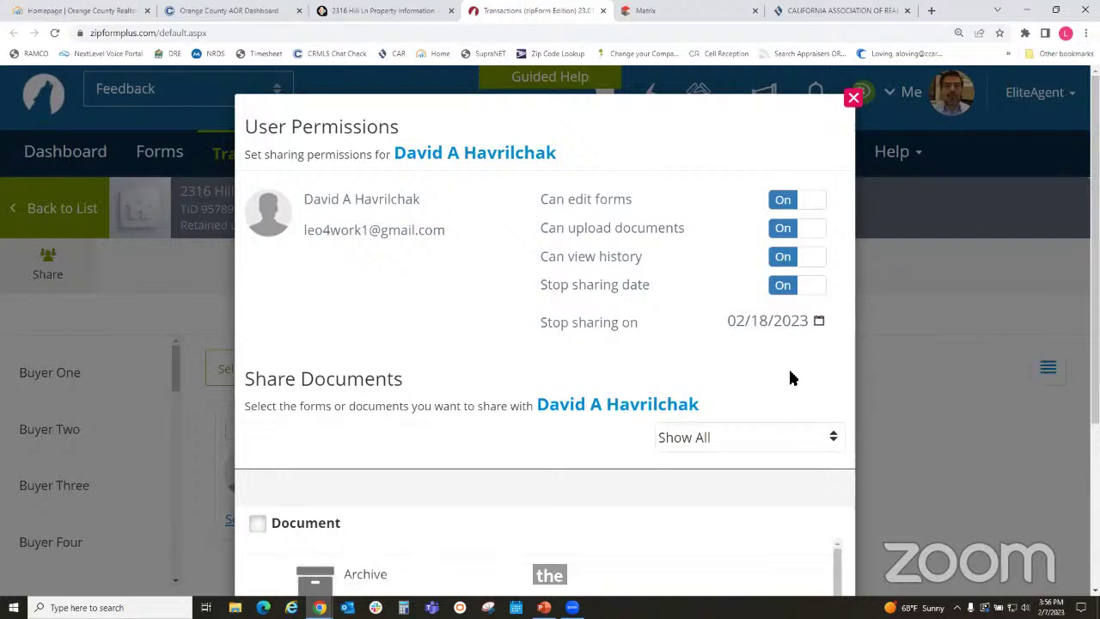
click(795, 262)
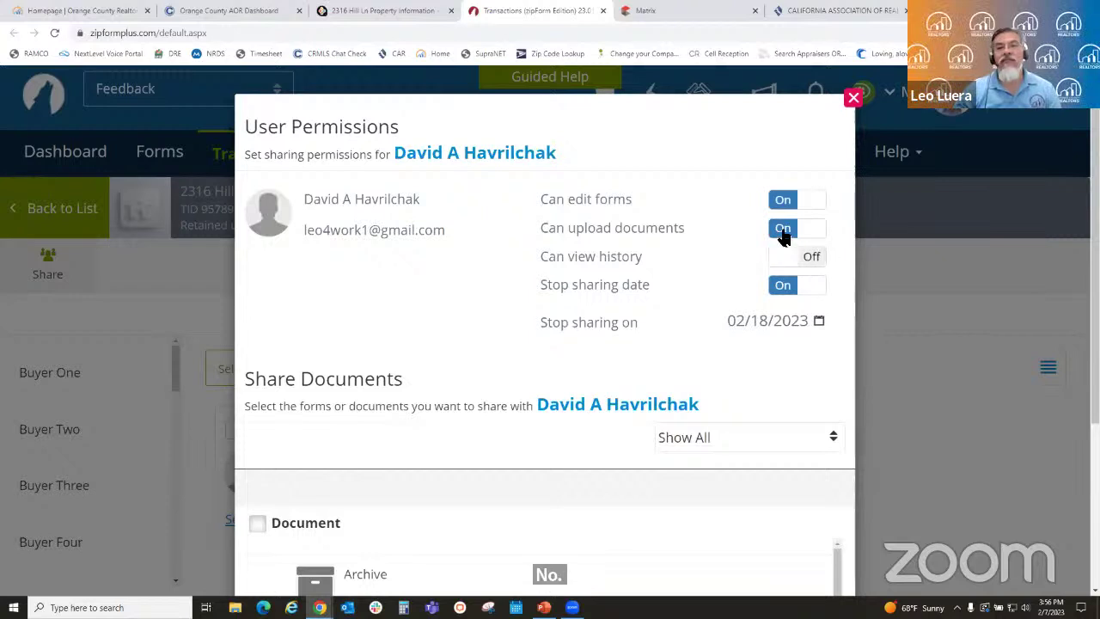
click(782, 230)
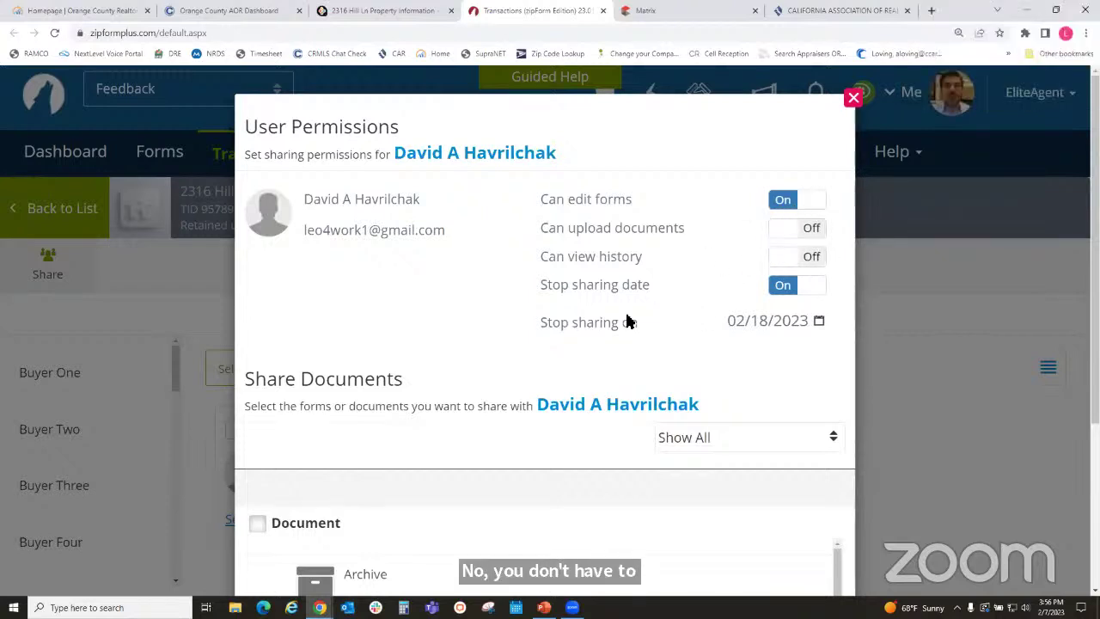
- Share the TDS-1 Transfer Disclosure Statement and save to draft the Community Invitation email
scroll(619, 306, down, 3)
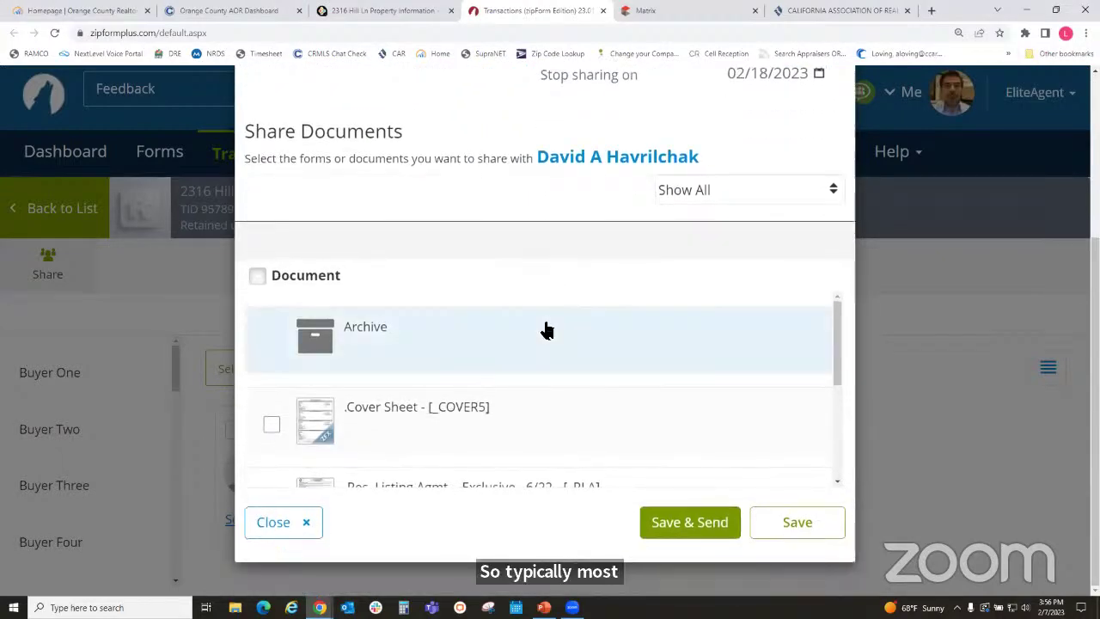
scroll(542, 331, up, 2)
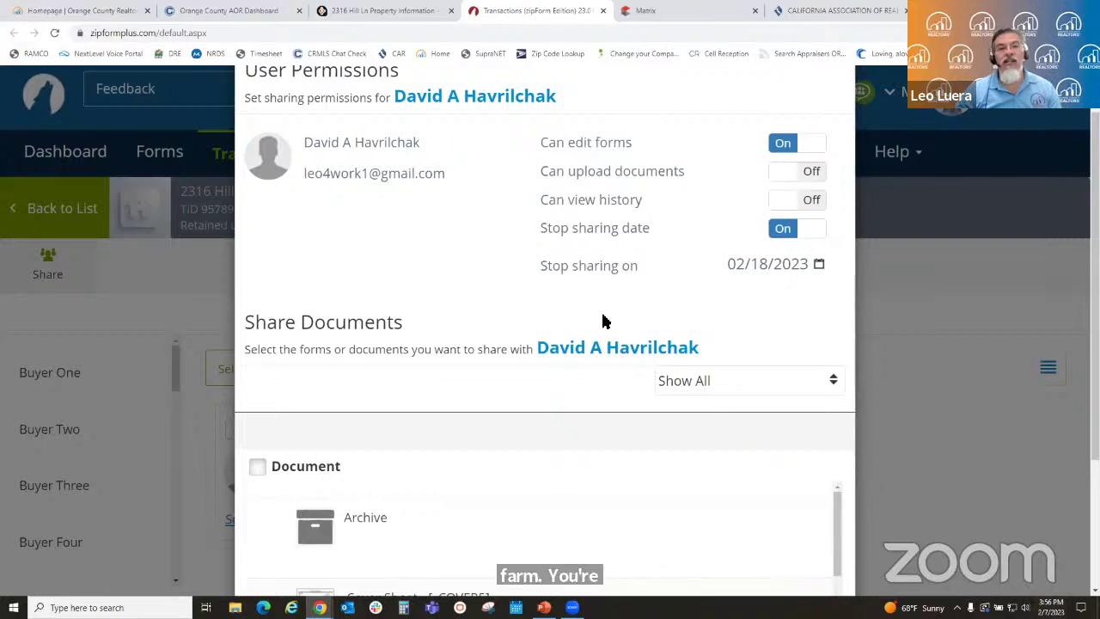
scroll(533, 319, down, 3)
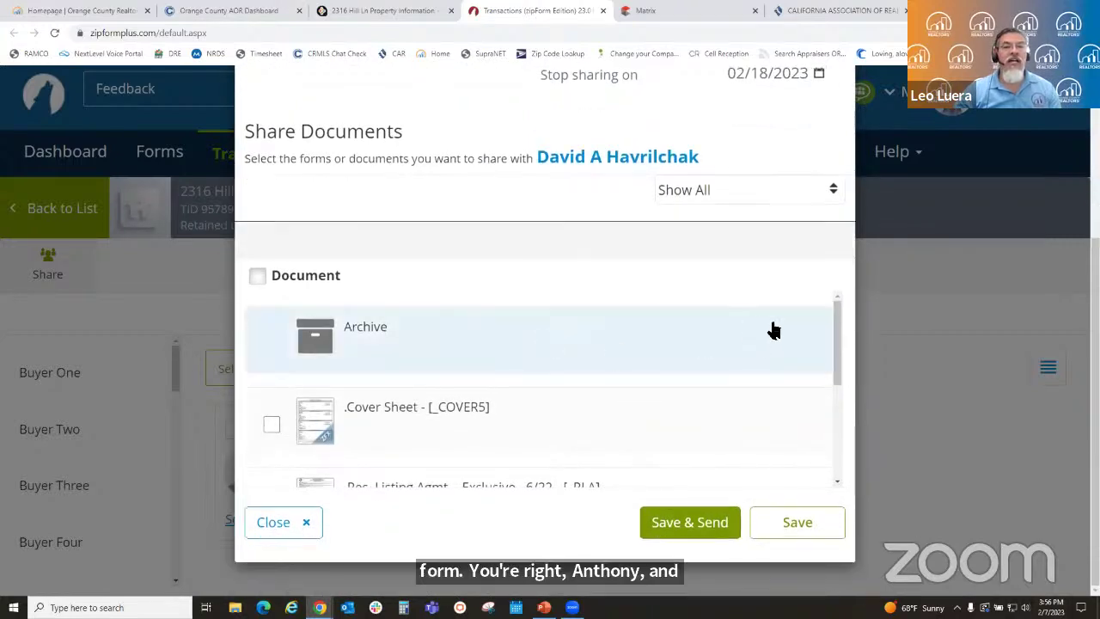
scroll(774, 331, down, 3)
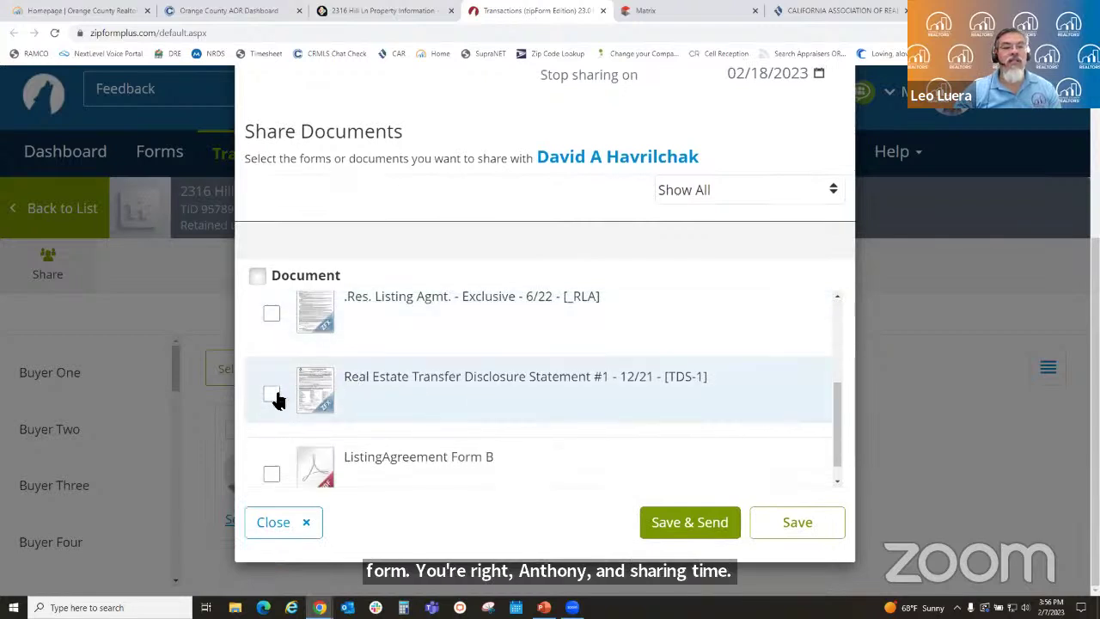
click(272, 395)
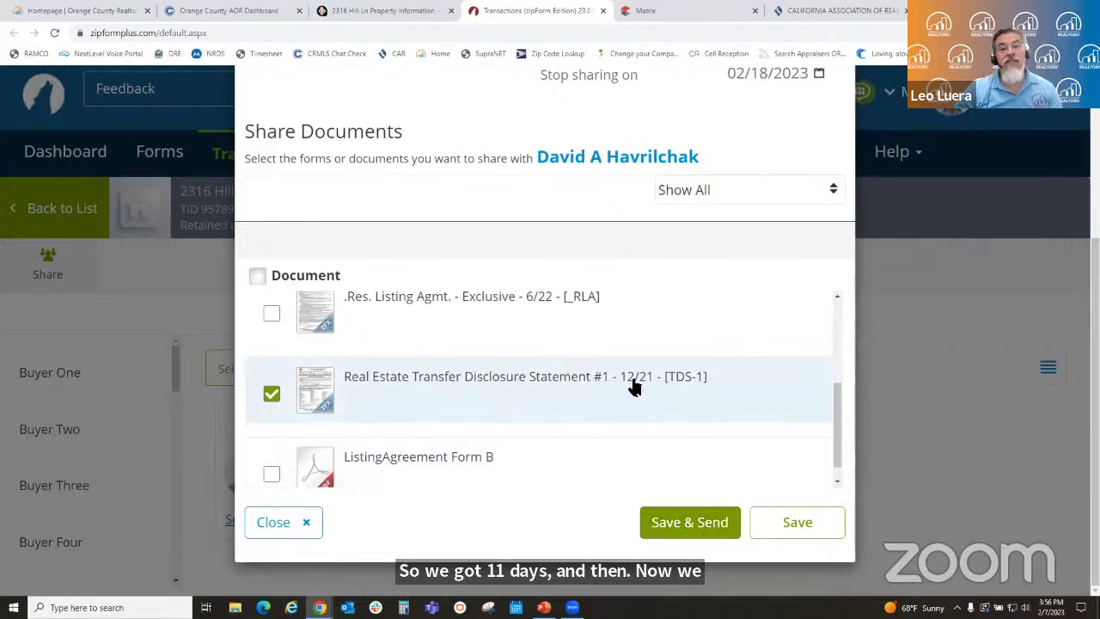
click(688, 524)
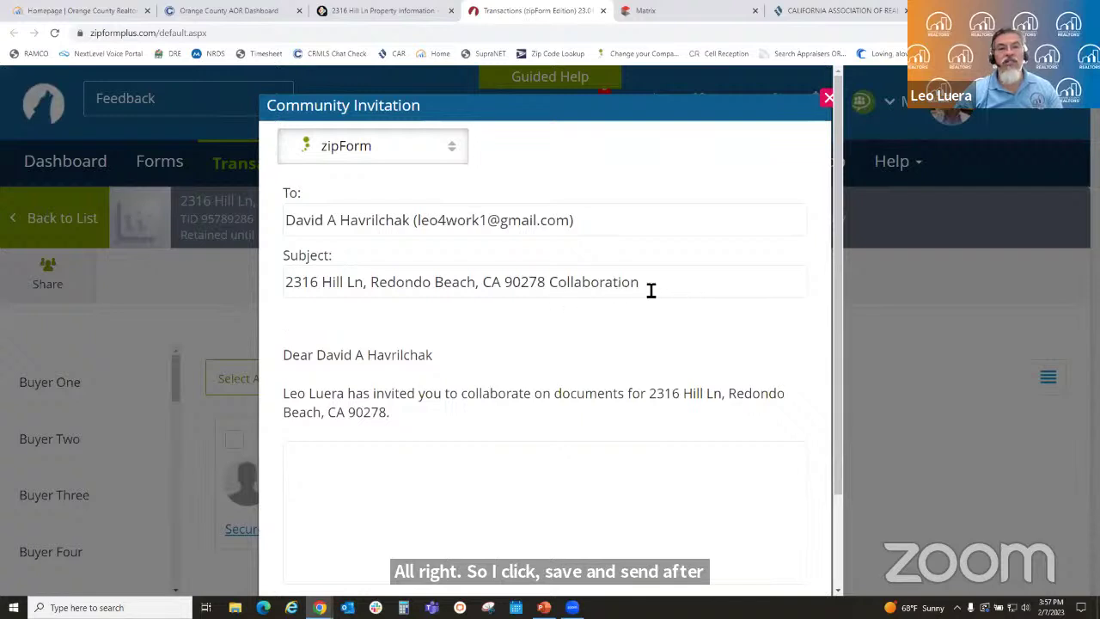
- Send the Community Invitation email to the seller
scroll(650, 291, down, 2)
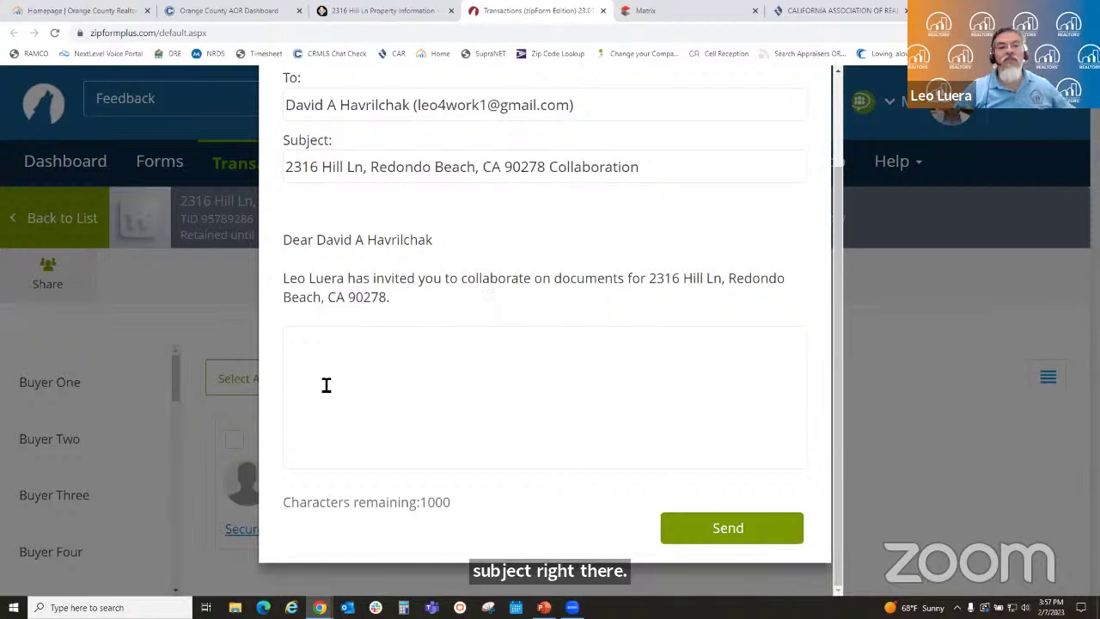
click(735, 532)
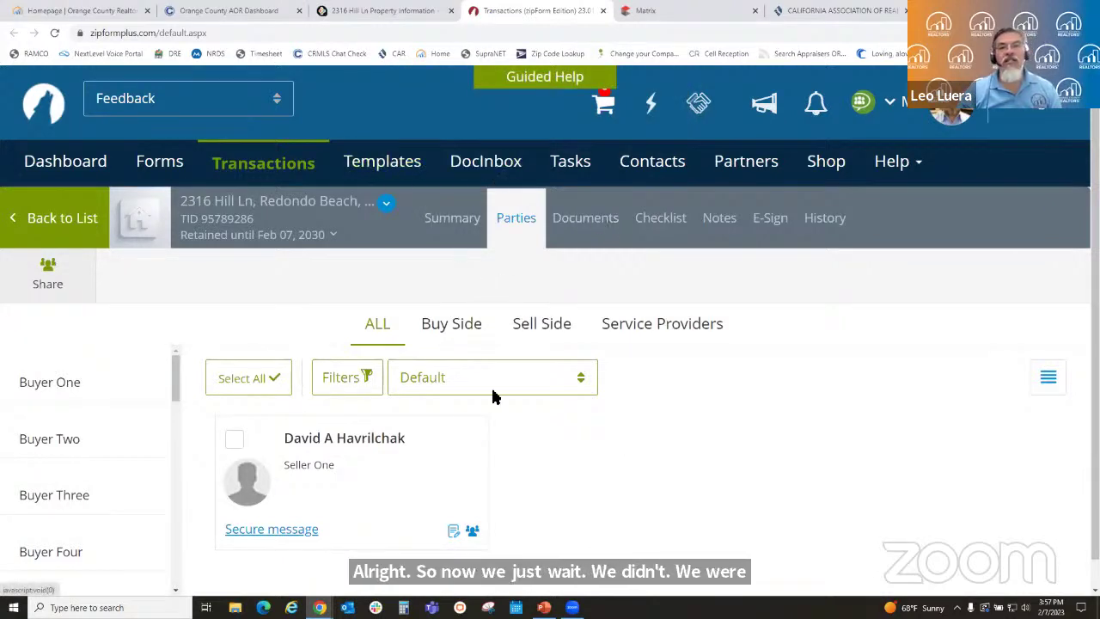
mouse_move(319, 607)
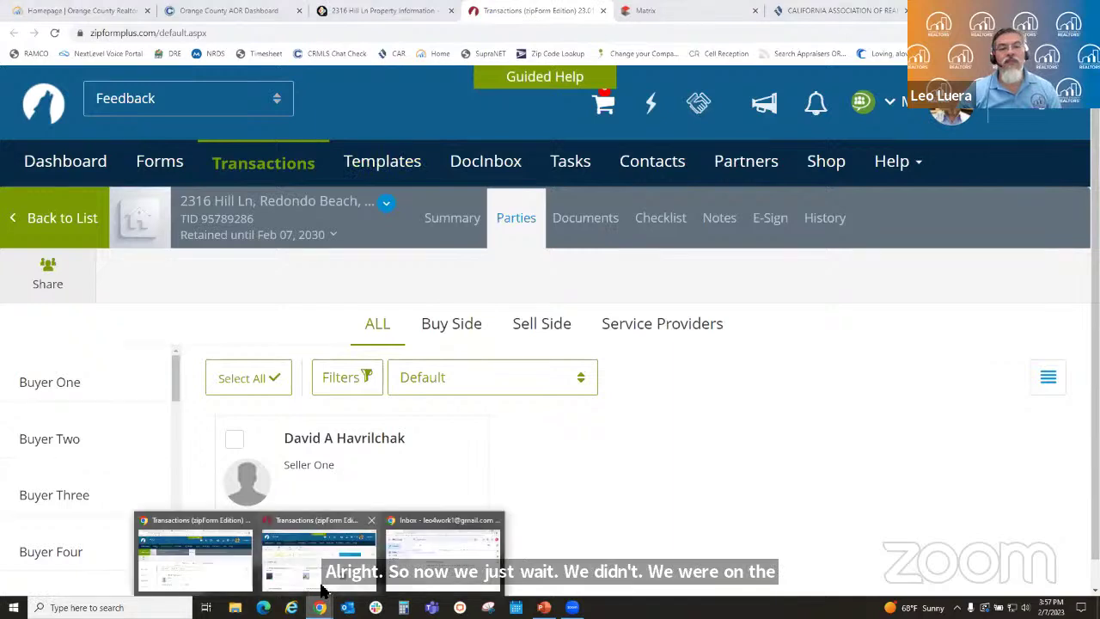
click(427, 557)
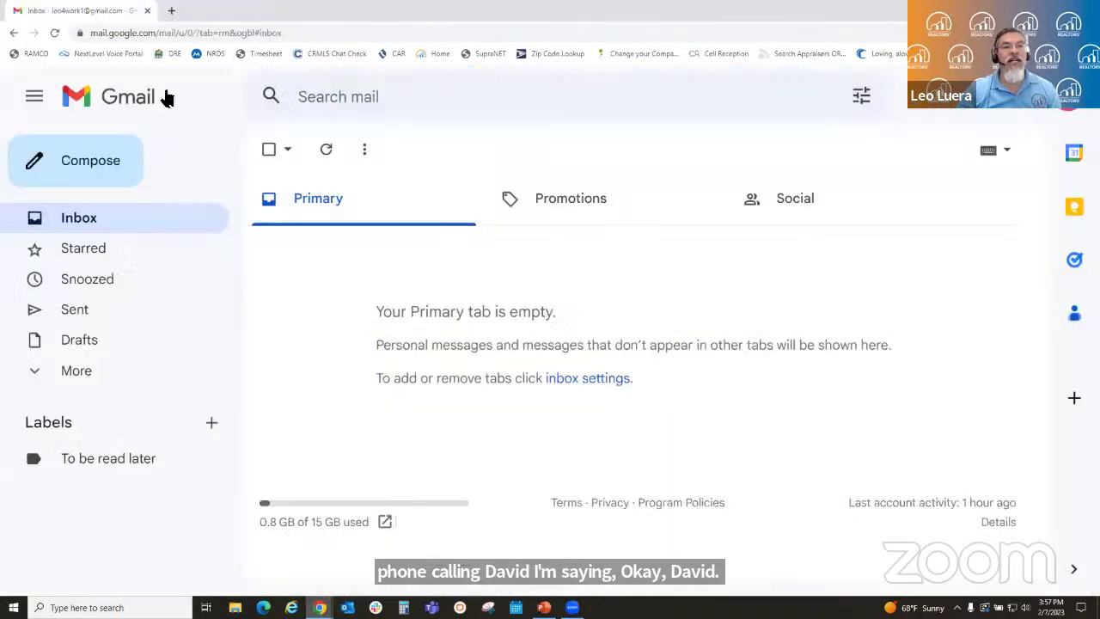
click(327, 151)
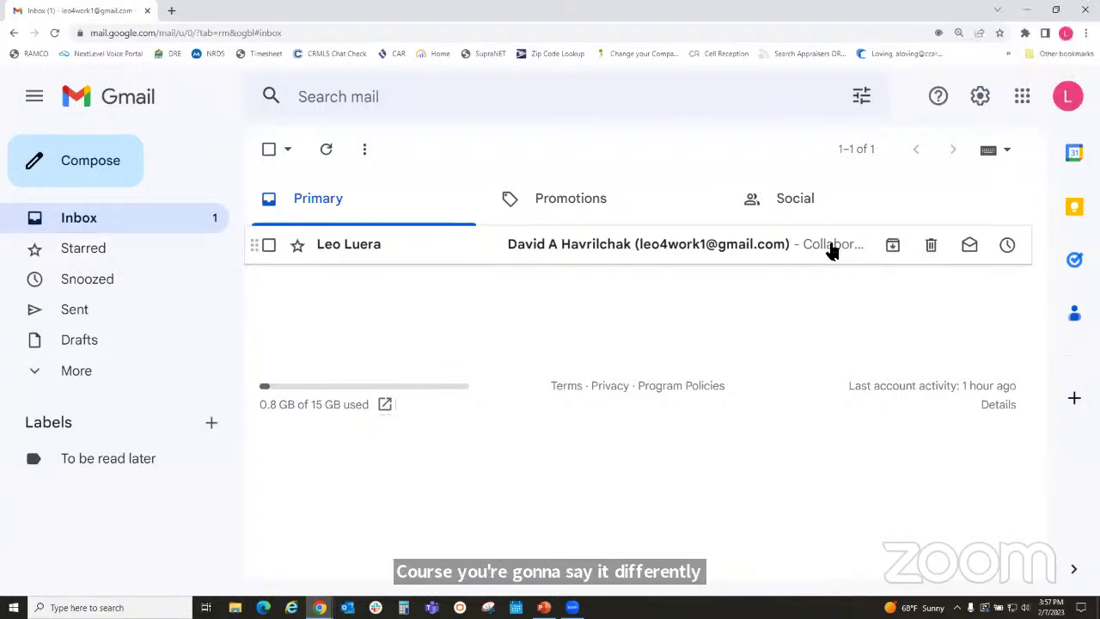
click(829, 247)
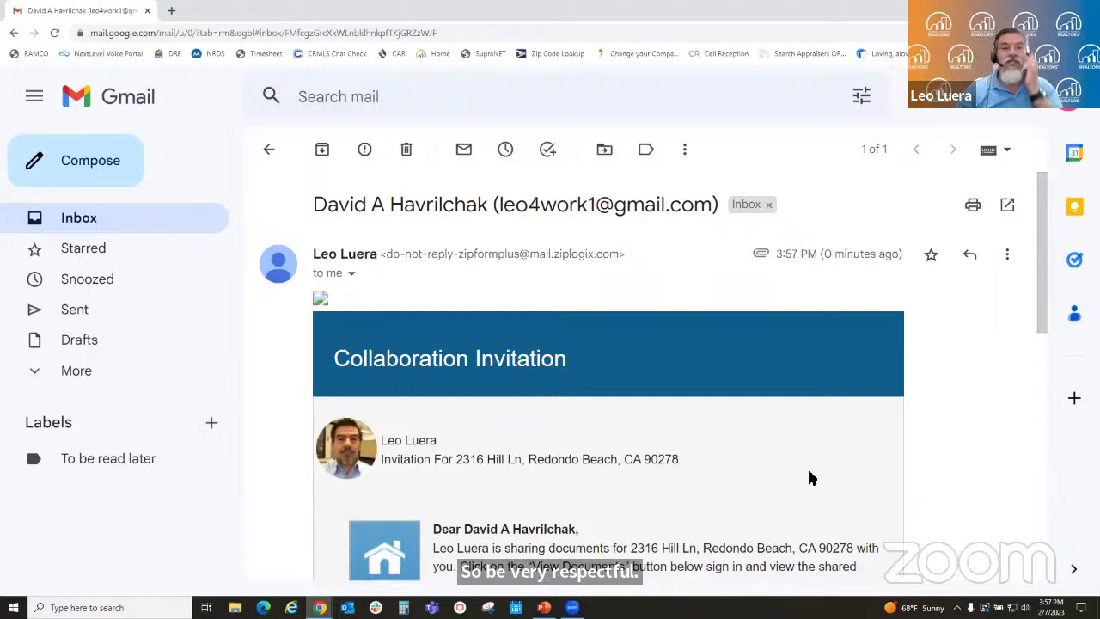
scroll(806, 478, down, 3)
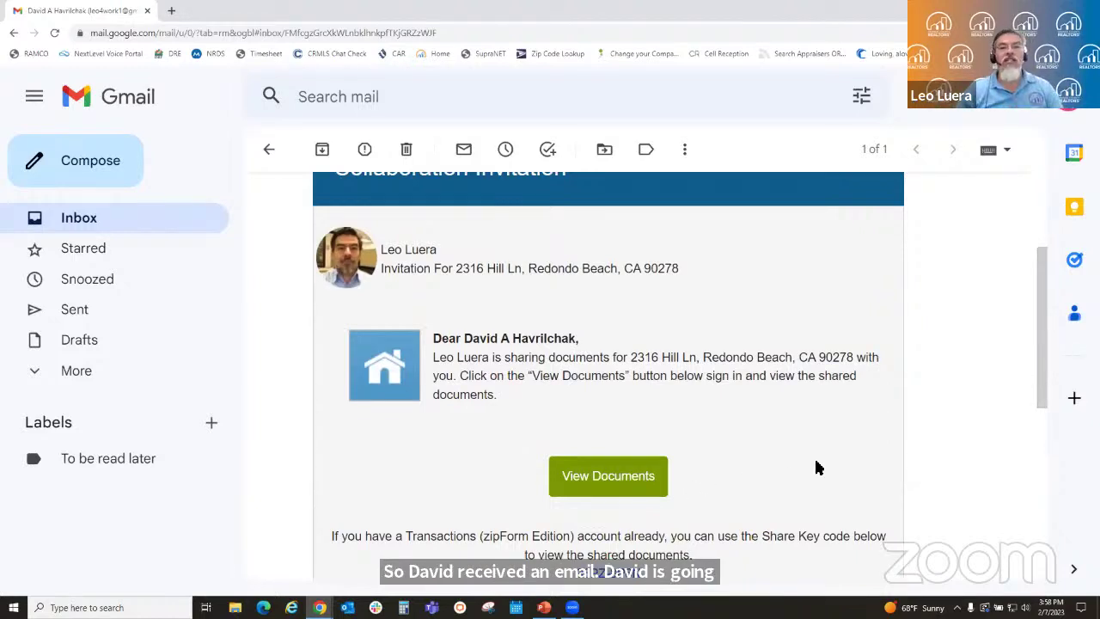
scroll(805, 464, down, 3)
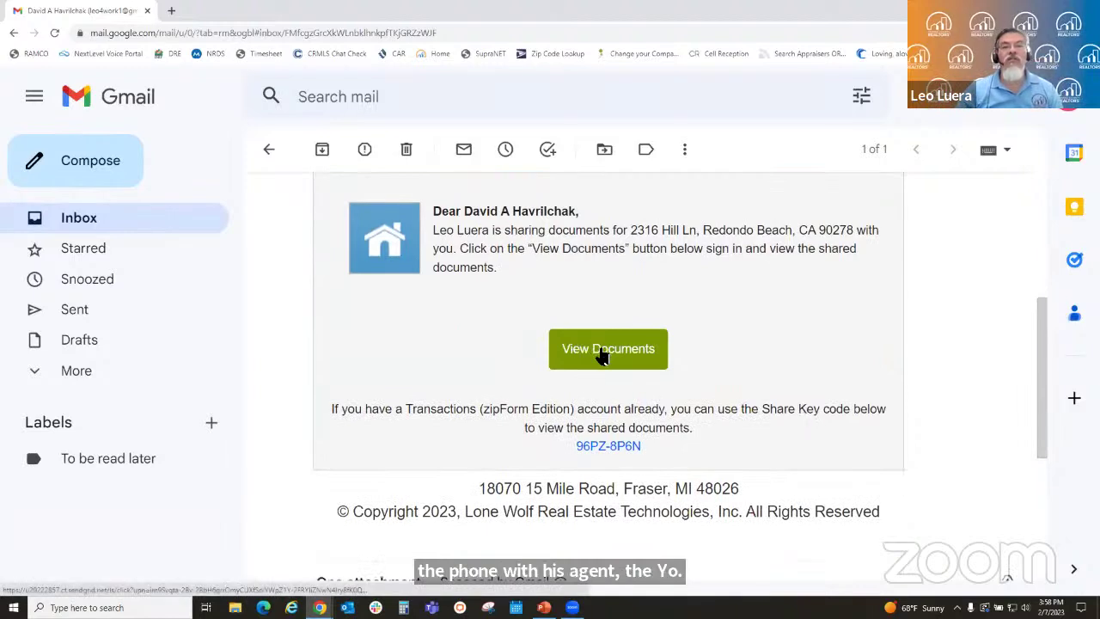
- Follow View Documents to the zipCommunity sign-in page and choose Create Account
click(601, 358)
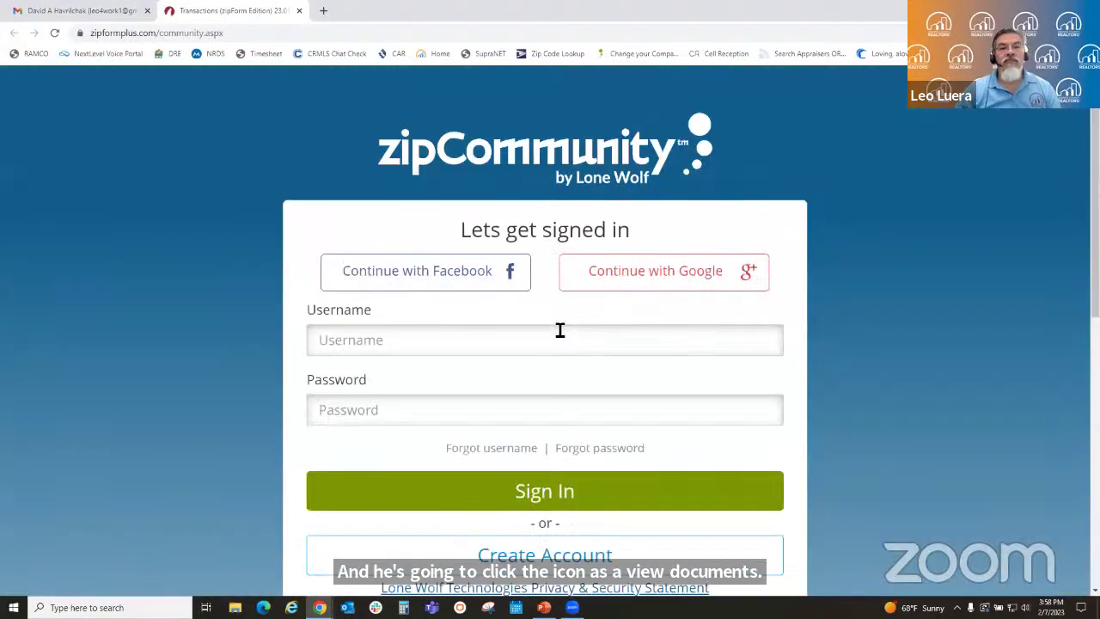
scroll(842, 322, down, 2)
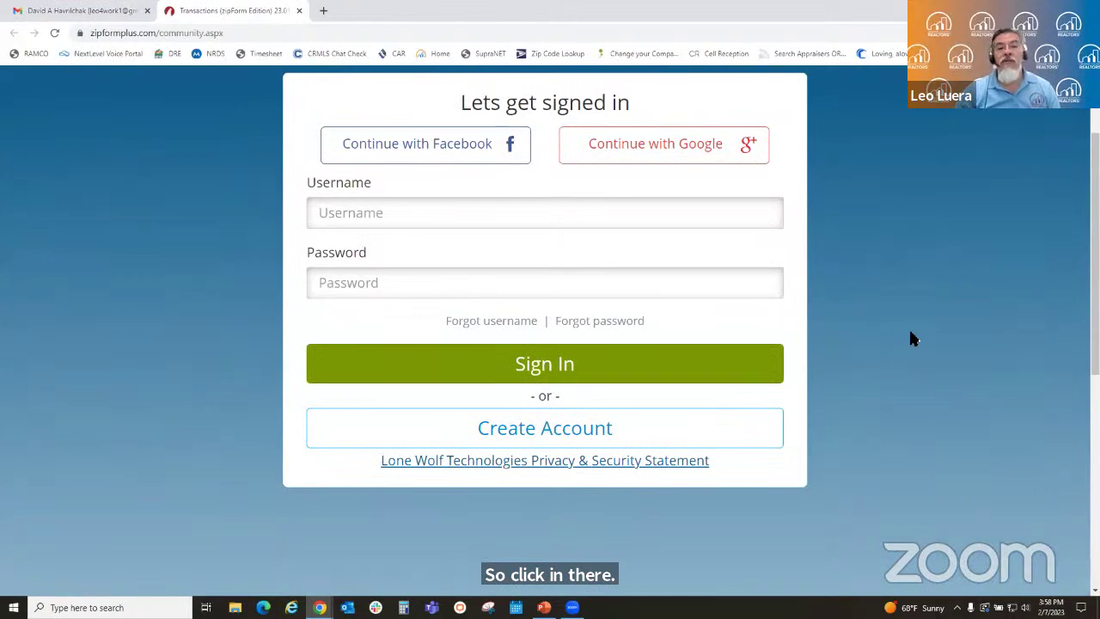
scroll(476, 270, up, 2)
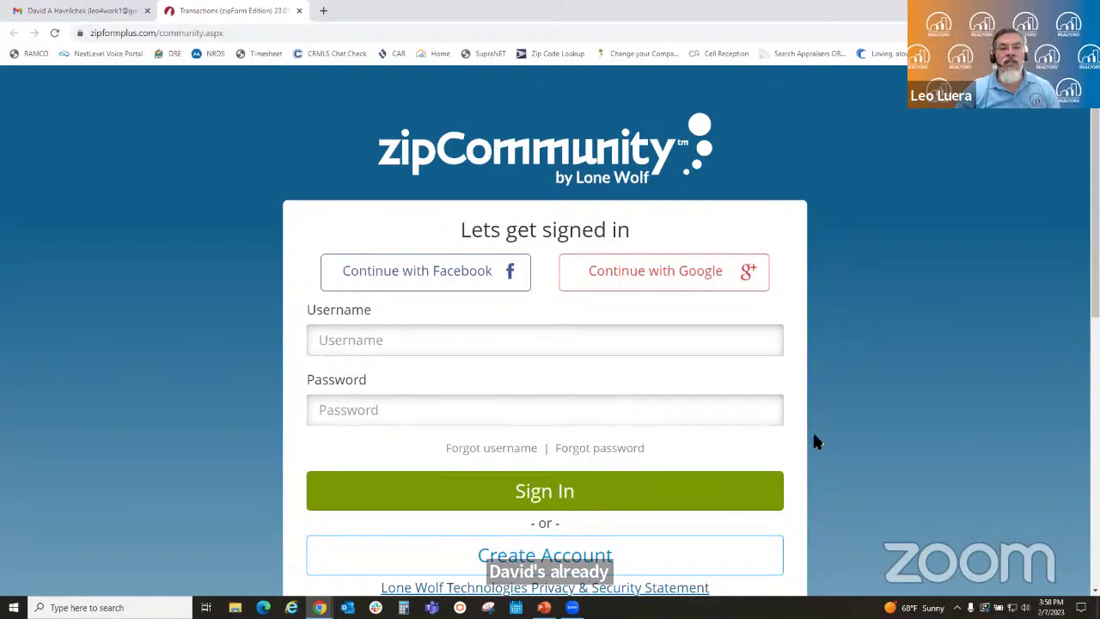
scroll(818, 438, down, 3)
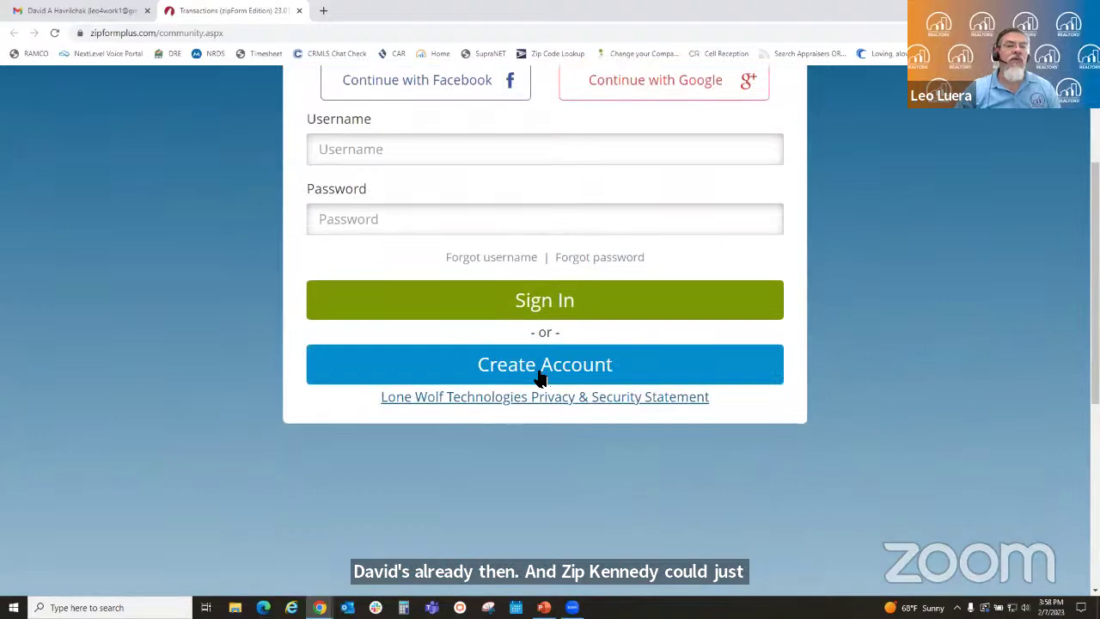
click(541, 376)
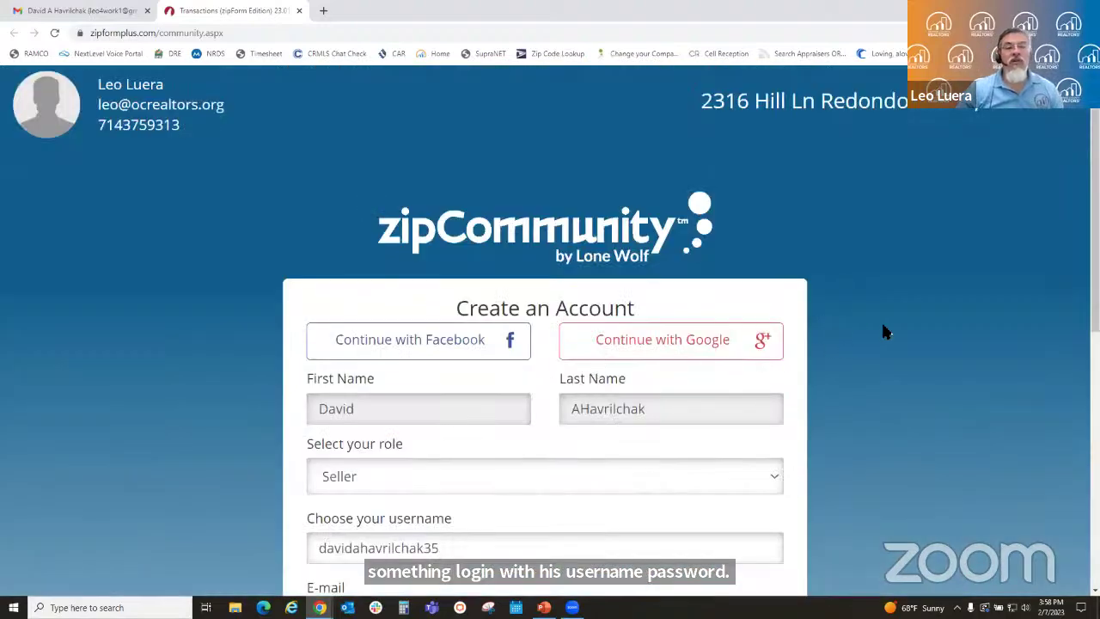
- Review the Create an Account form and append 2316 to the suggested username
scroll(885, 332, down, 2)
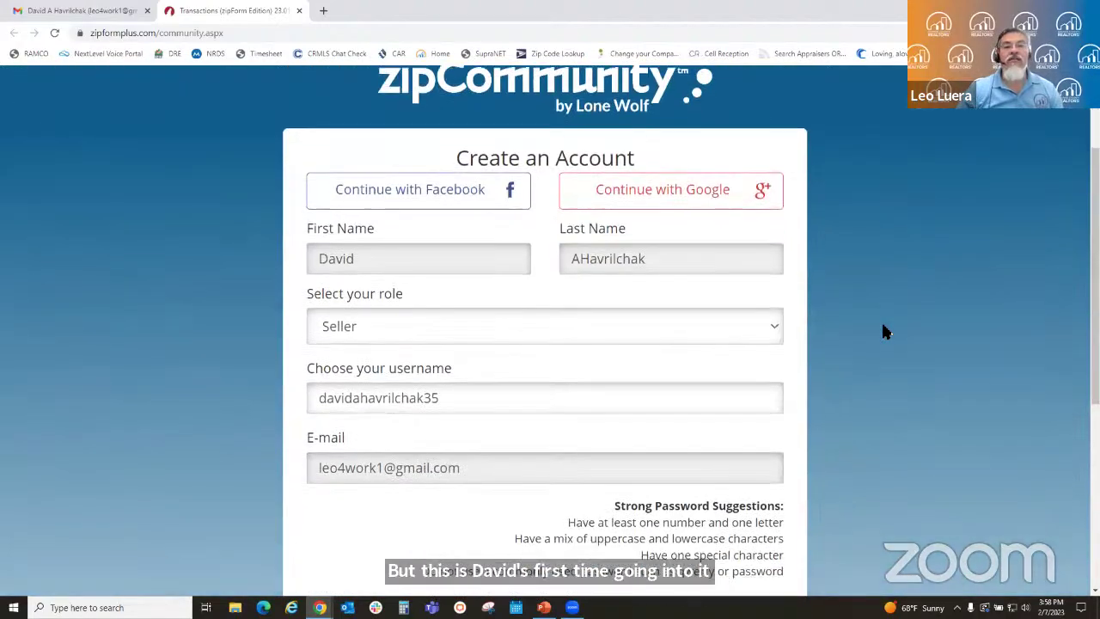
scroll(884, 332, down, 1)
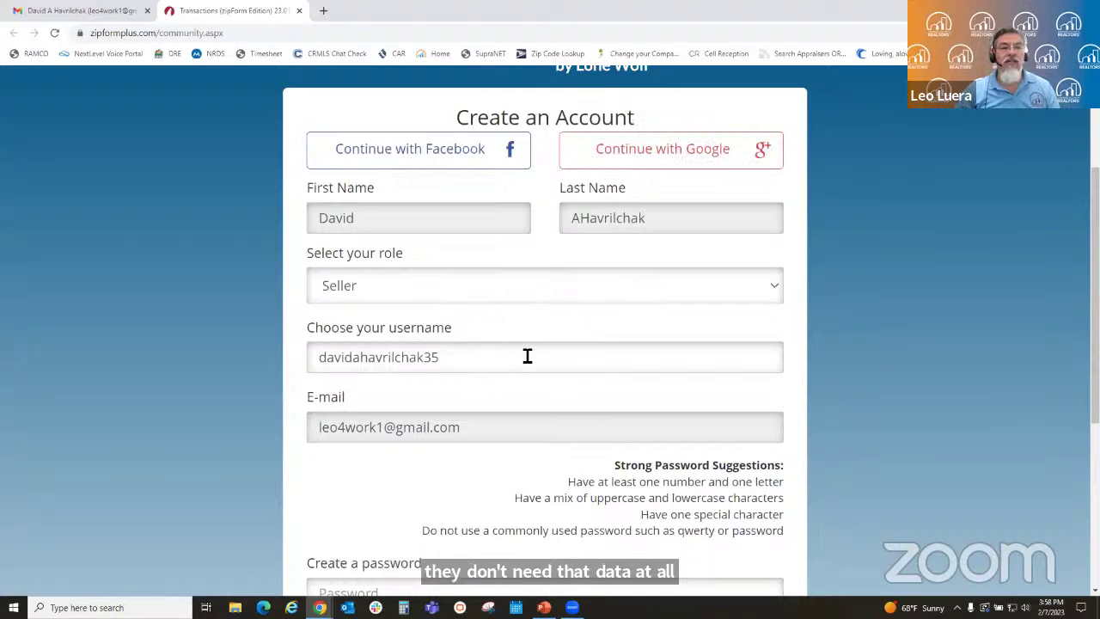
scroll(551, 378, down, 2)
scroll(551, 378, down, 2)
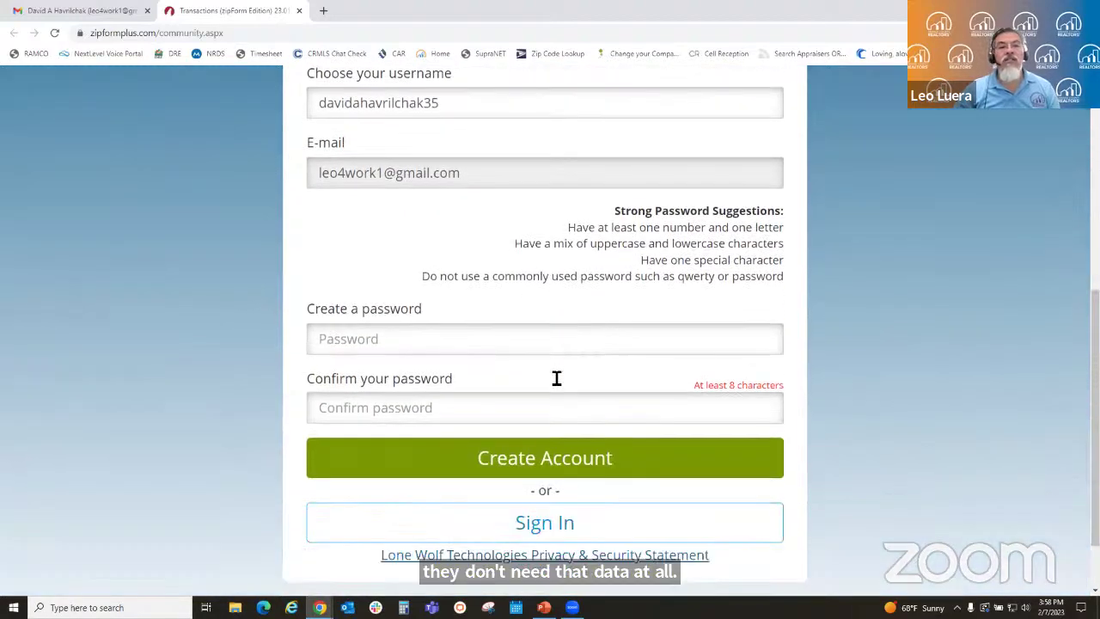
scroll(549, 383, down, 1)
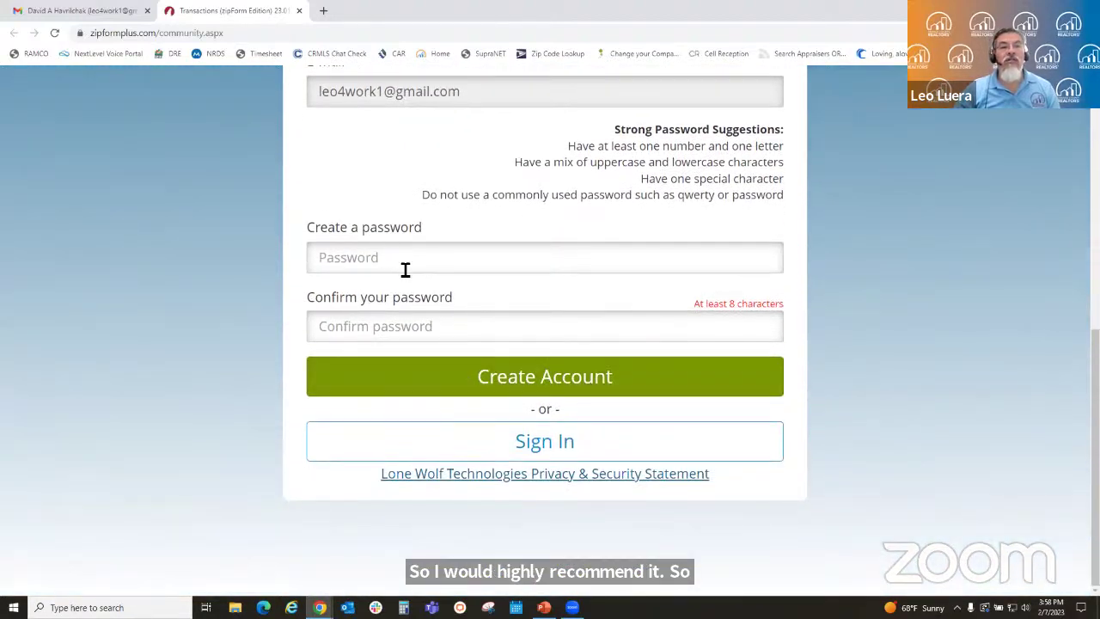
scroll(408, 268, up, 1)
scroll(407, 268, up, 1)
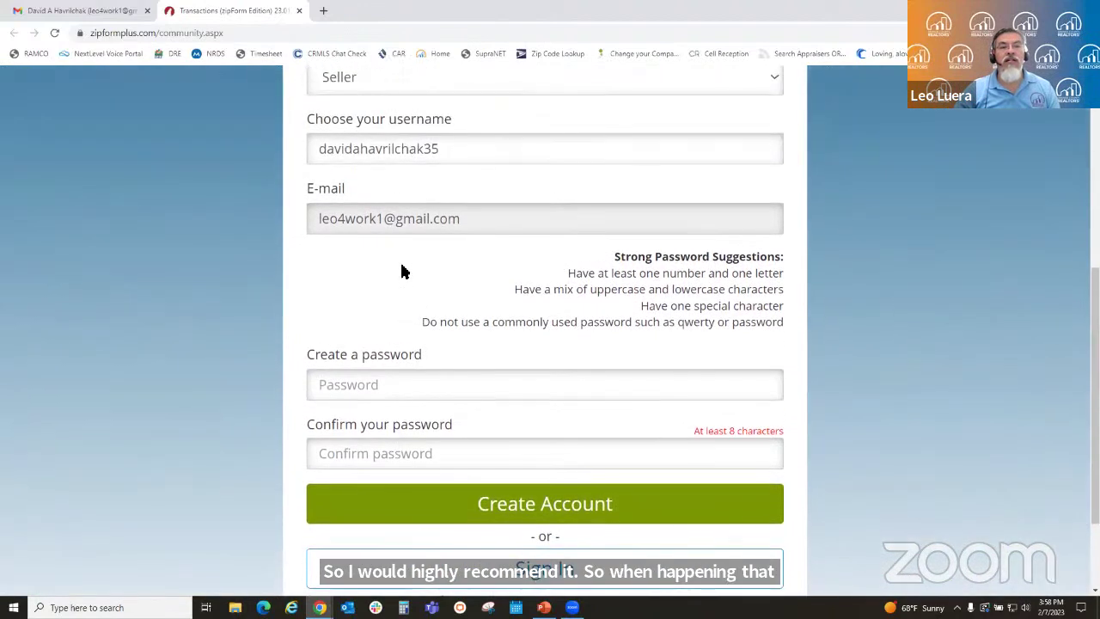
click(463, 156)
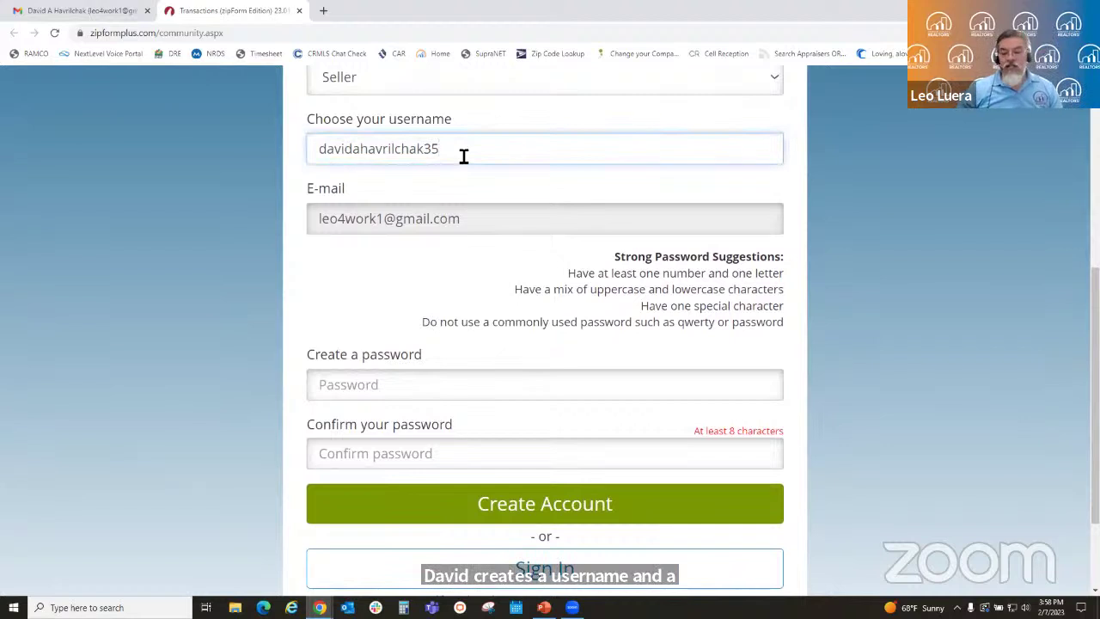
text(2316)
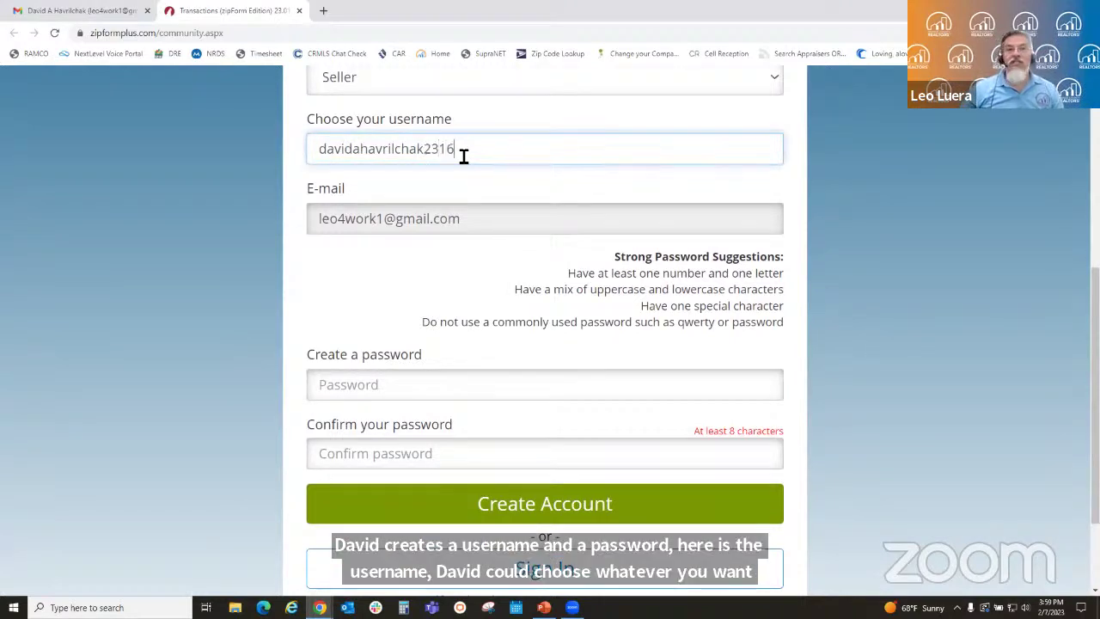
- Enter and confirm an account password, then submit the registration
click(382, 390)
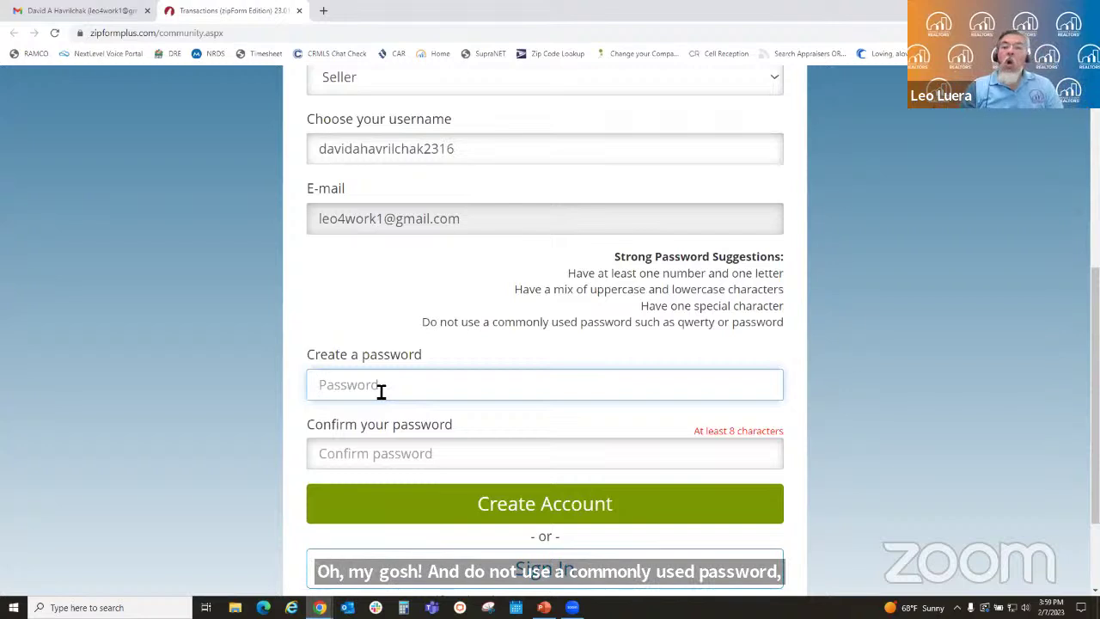
text(•••)
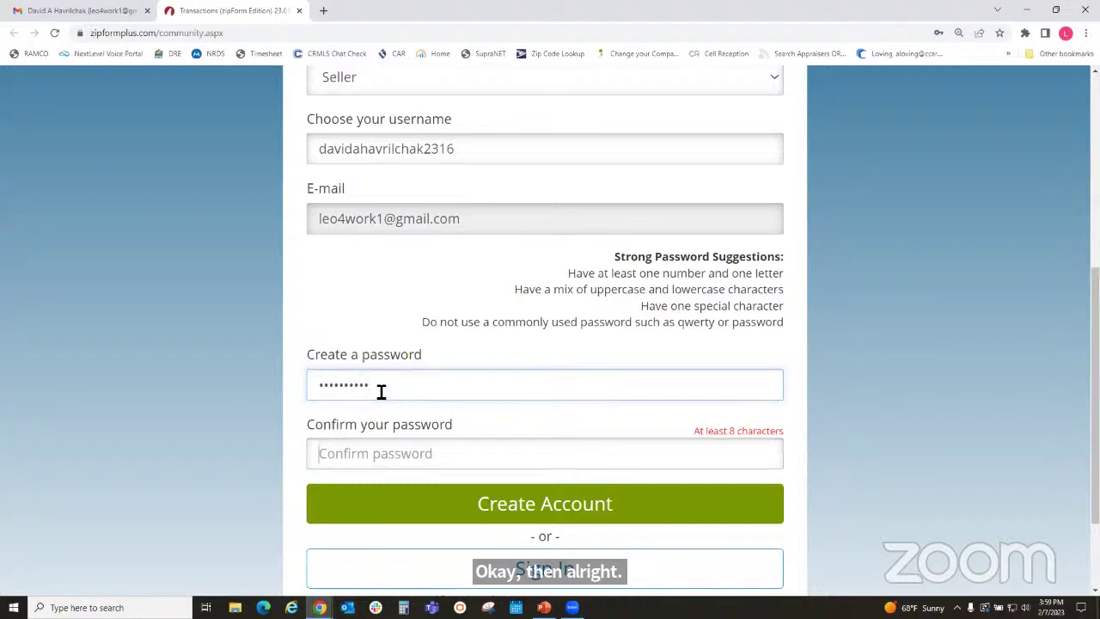
key(Tab)
text(•)
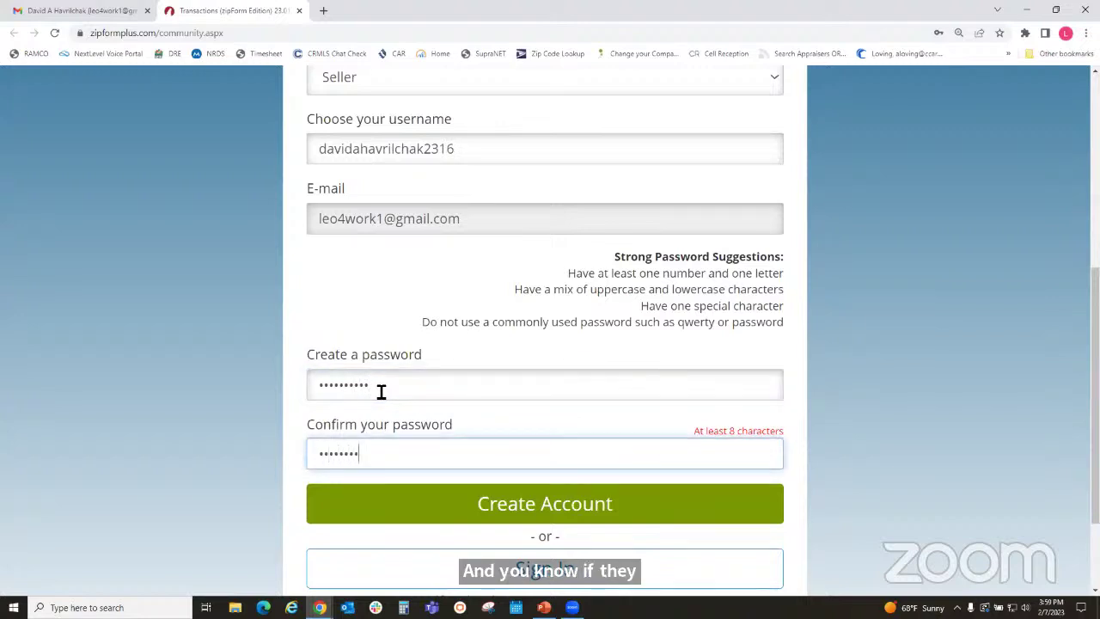
text(•)
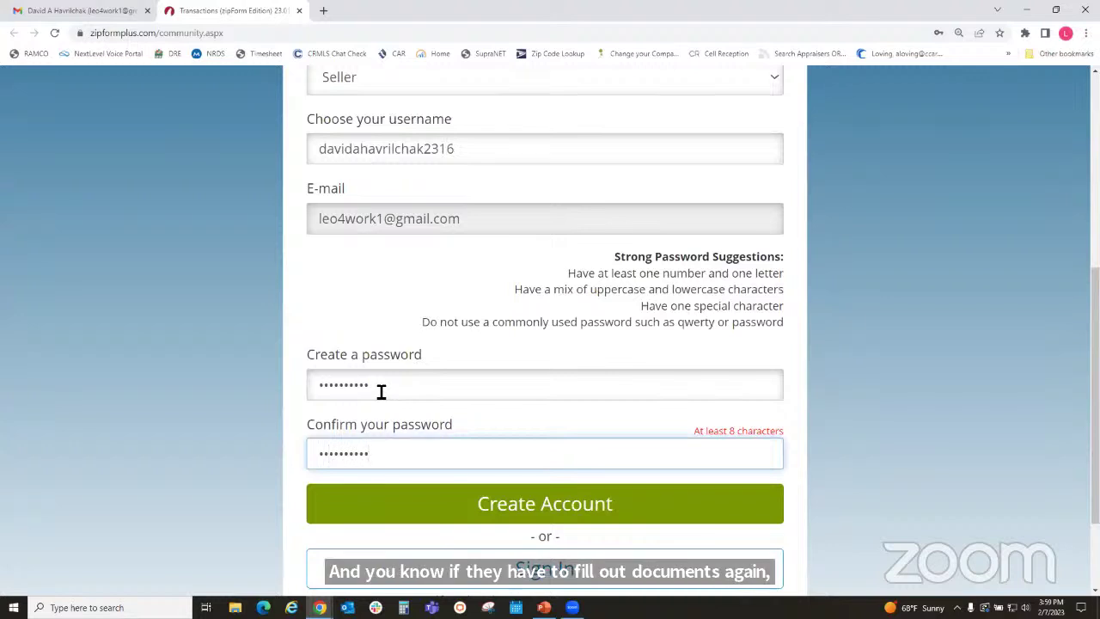
click(550, 512)
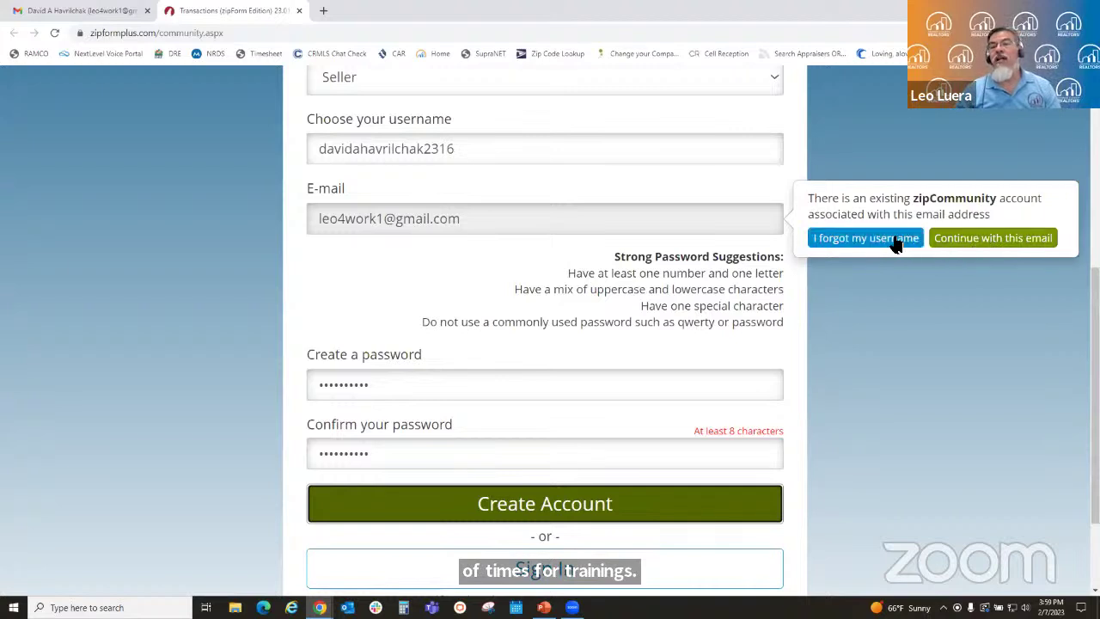
- Keep the existing e-mail, retype both password fields and resubmit the registration
click(985, 240)
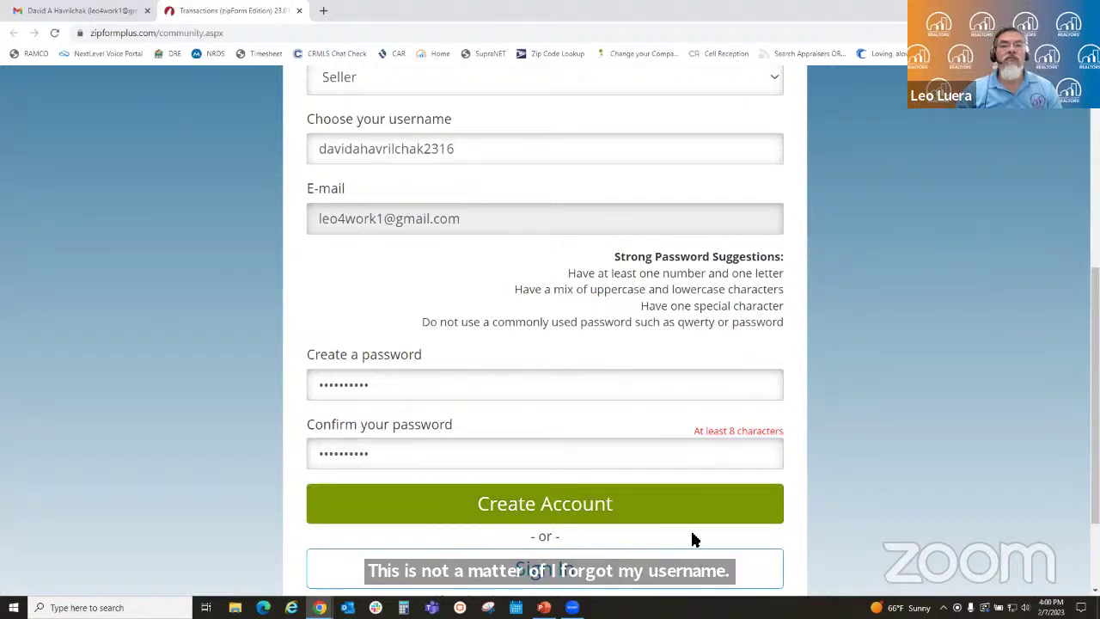
click(563, 513)
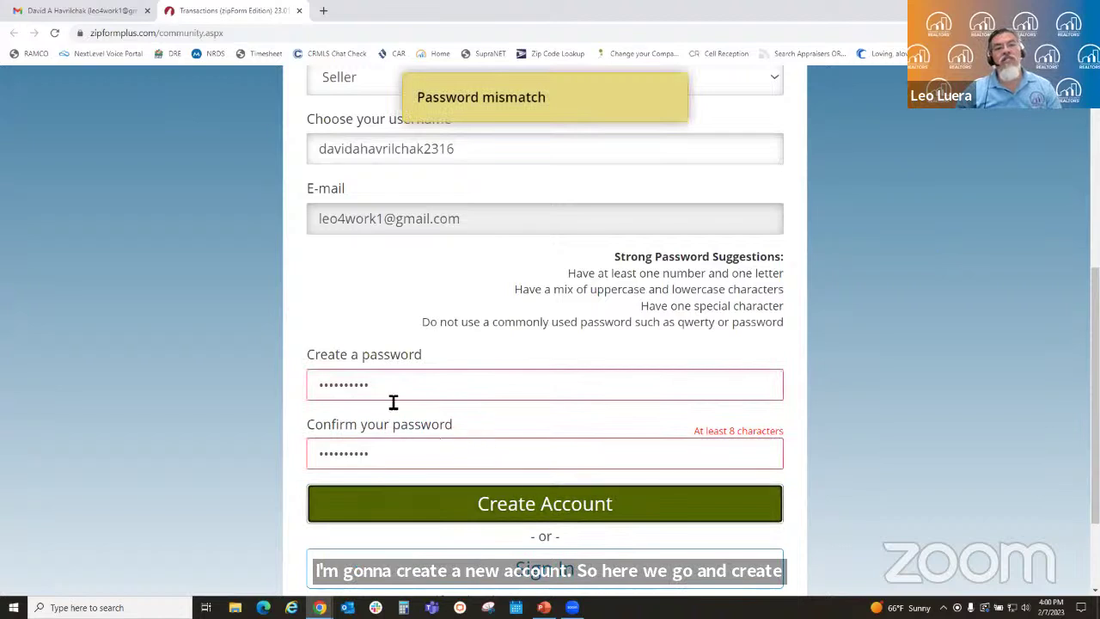
drag(384, 392, 258, 398)
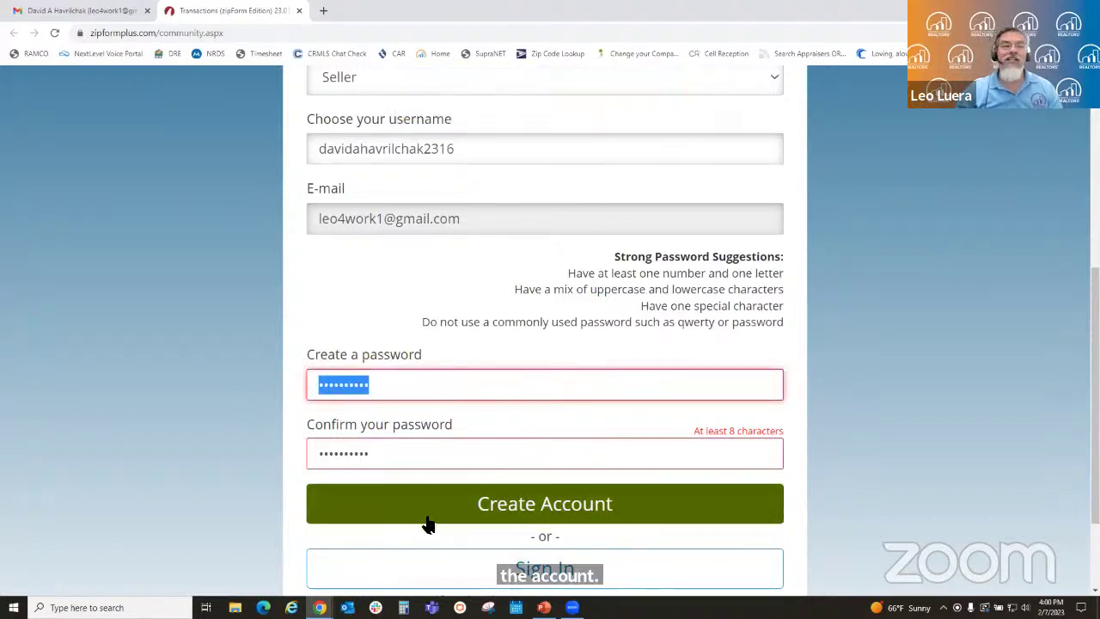
text(••)
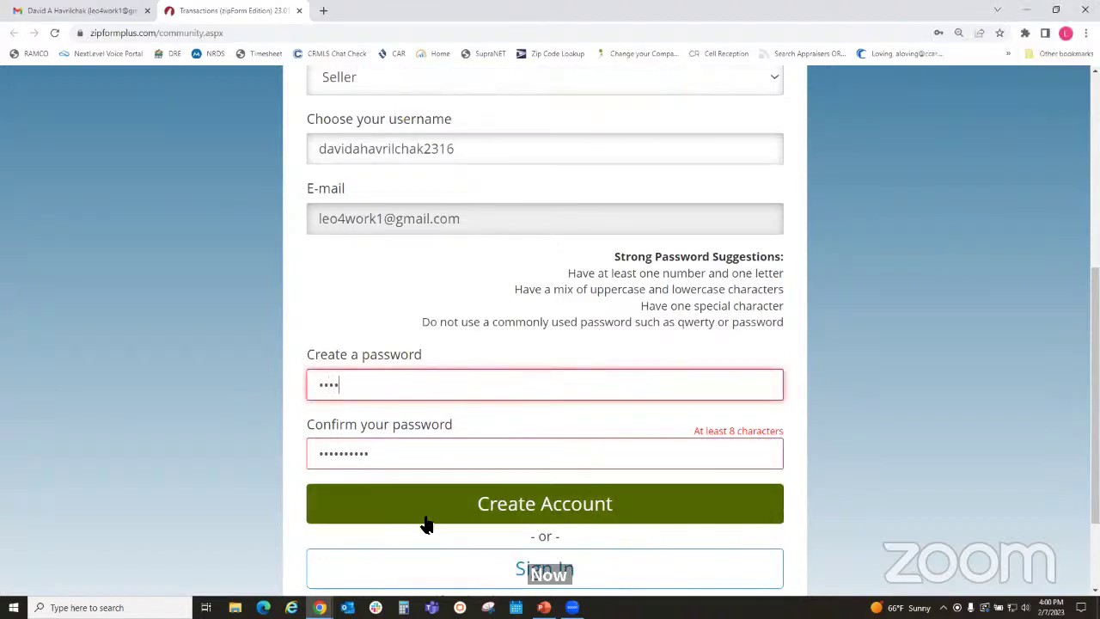
text(•••••••)
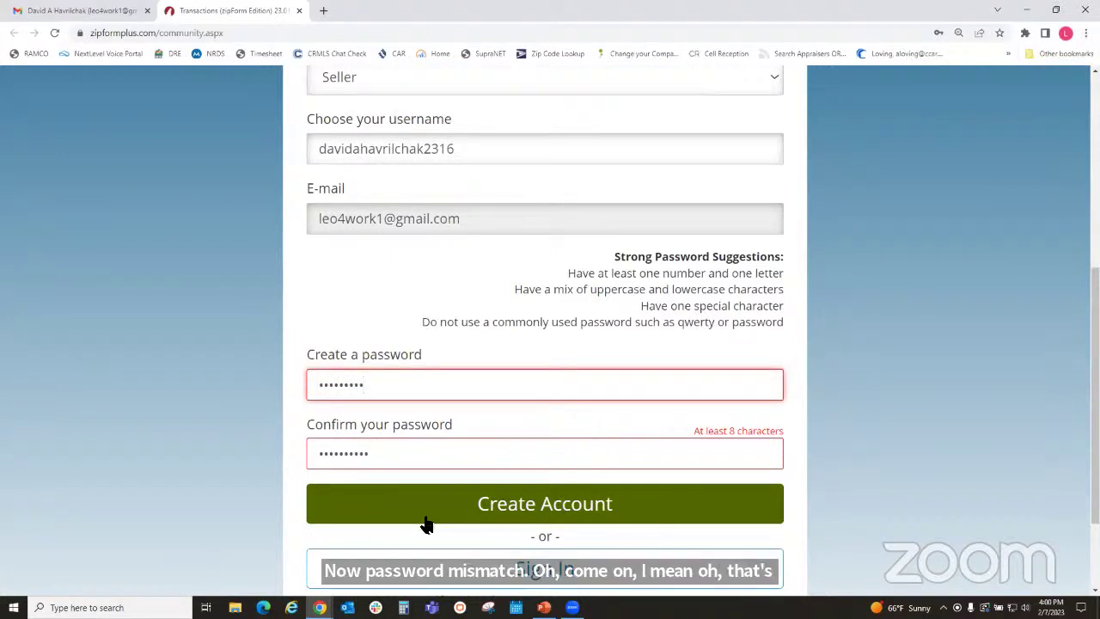
key(Tab)
text(•)
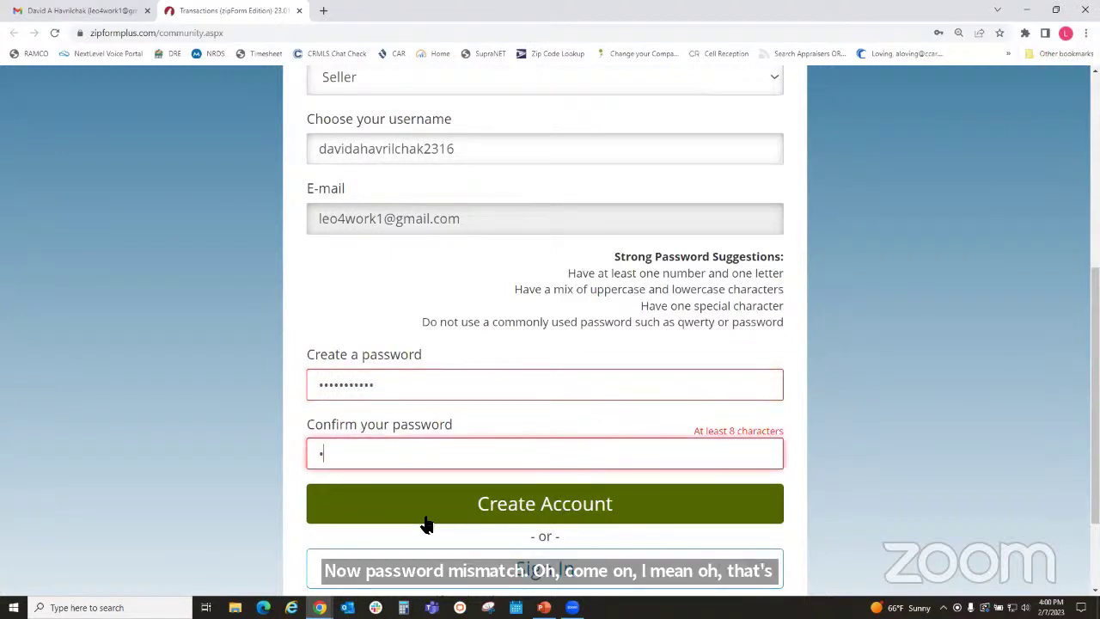
text(•••••••)
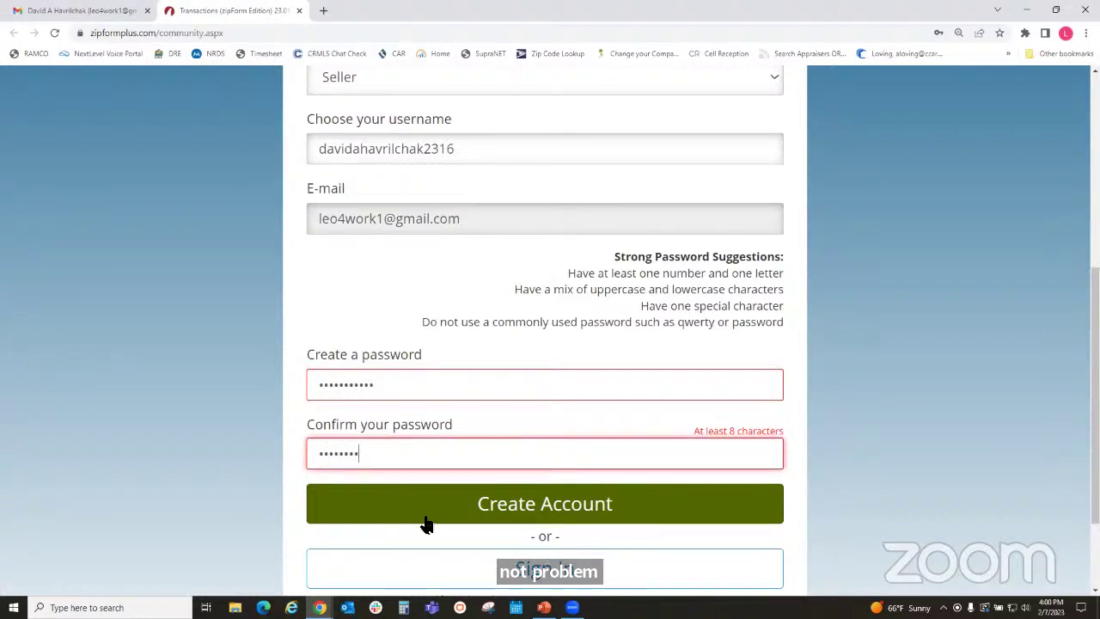
click(526, 505)
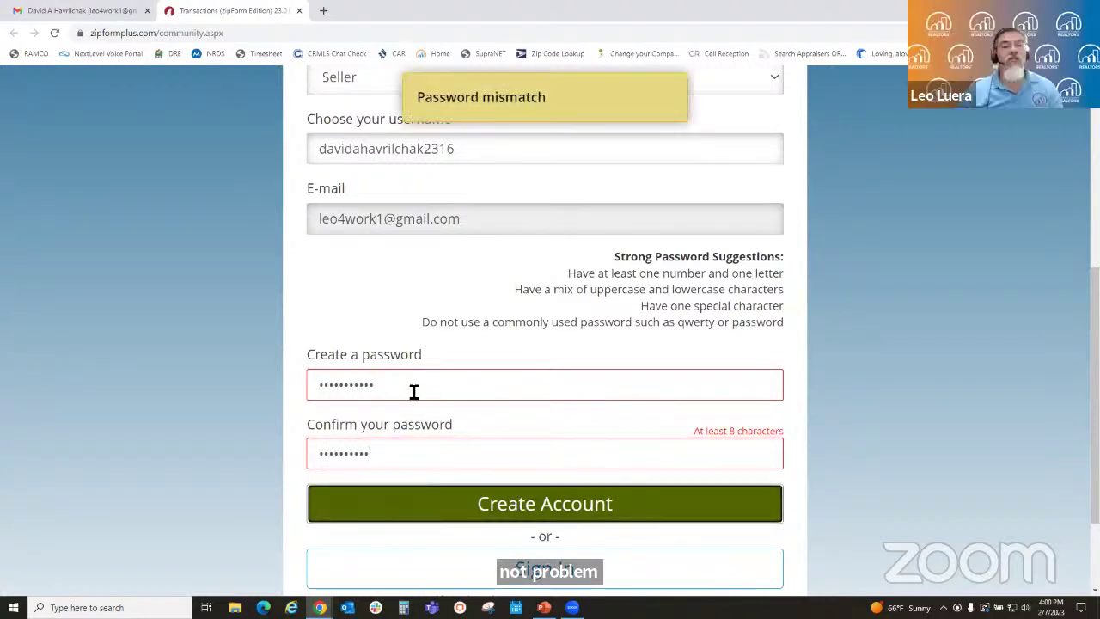
- Clear and retype the password and its confirmation, then create the portal account
drag(412, 390, 276, 392)
key(BackSpace)
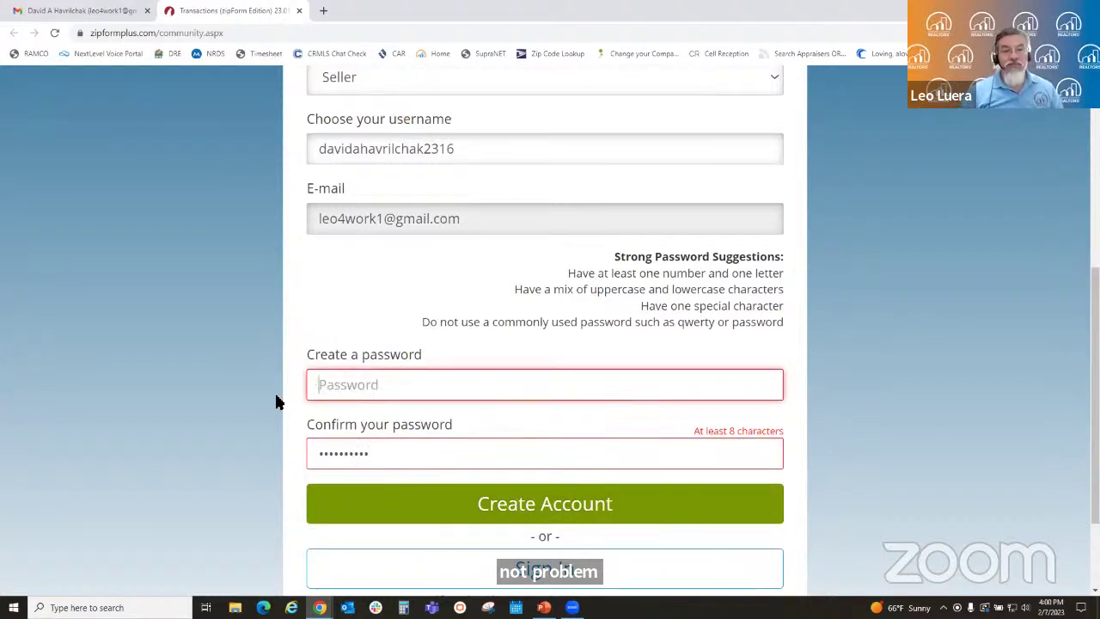
text(***)
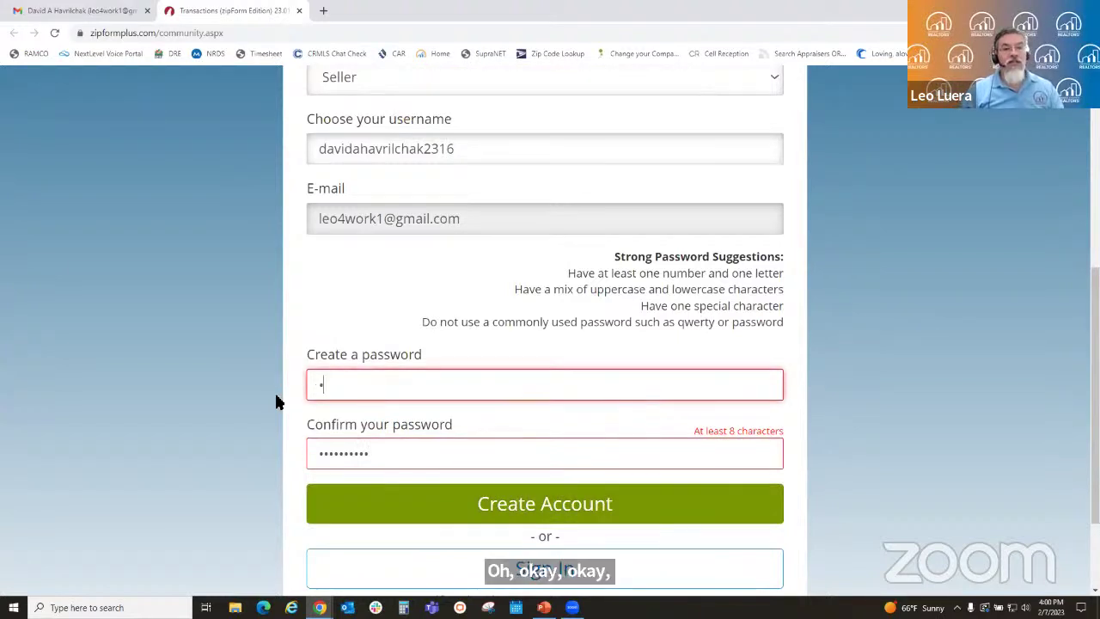
text(*****)
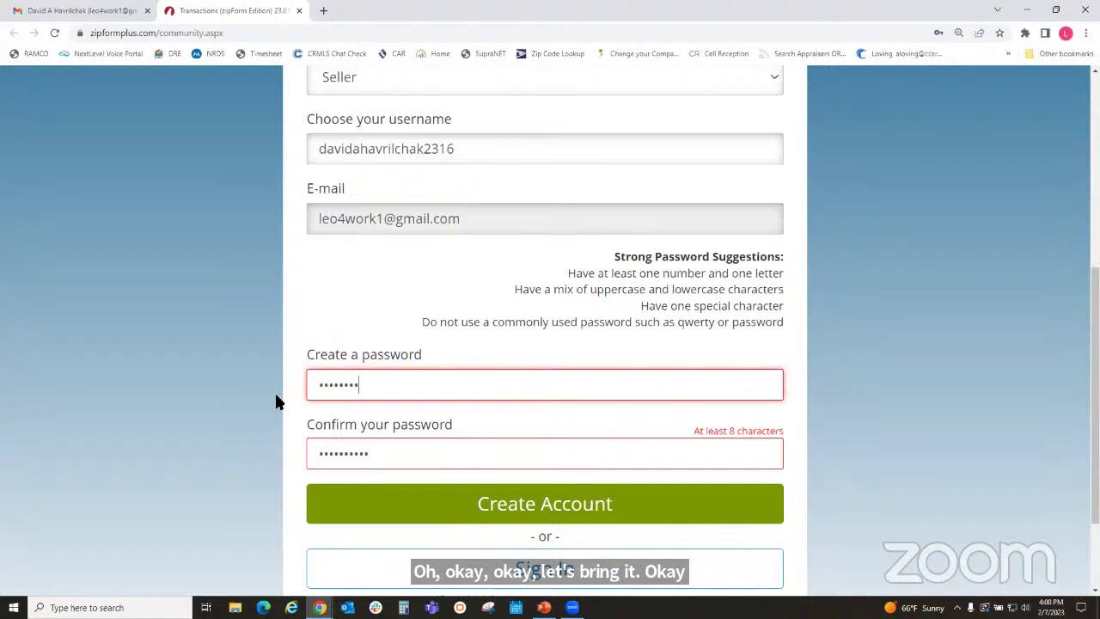
text(**)
key(Tab)
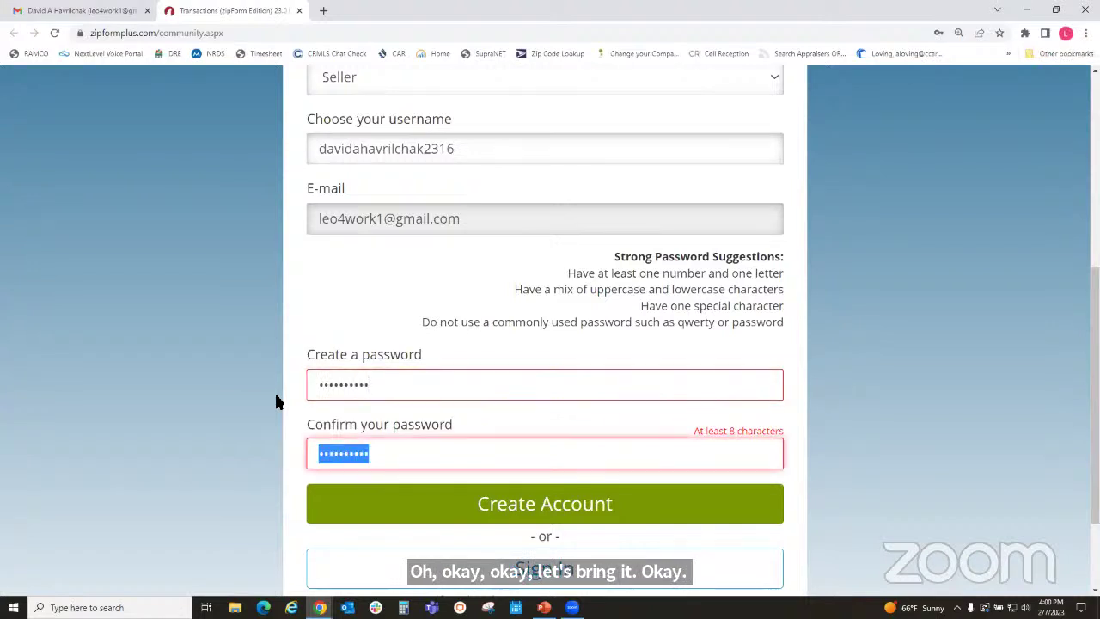
key(BackSpace)
text(*)
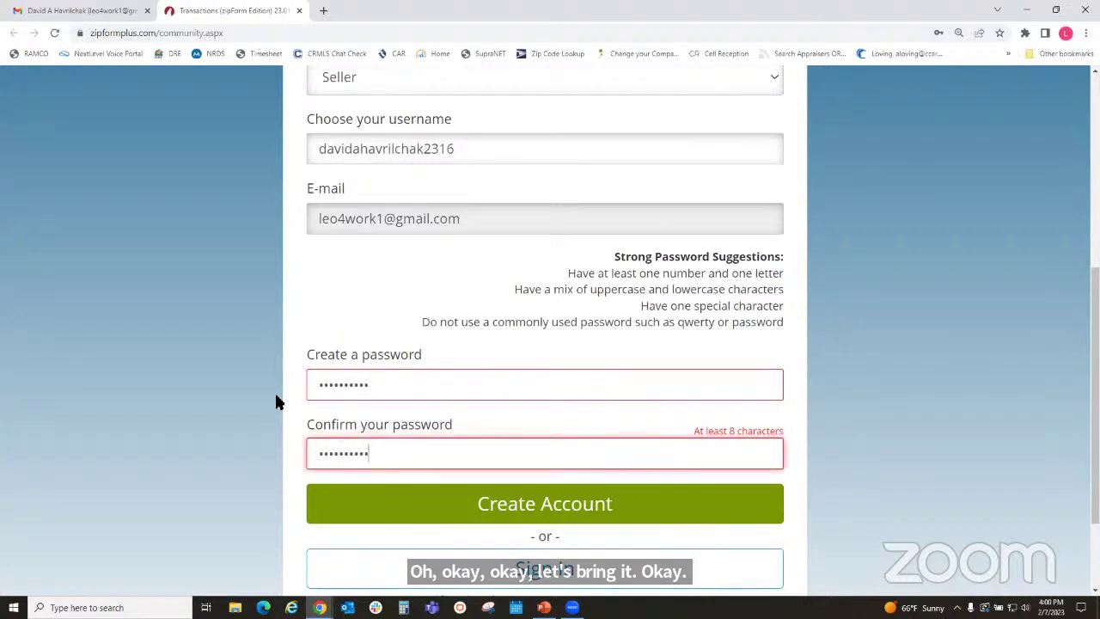
click(496, 511)
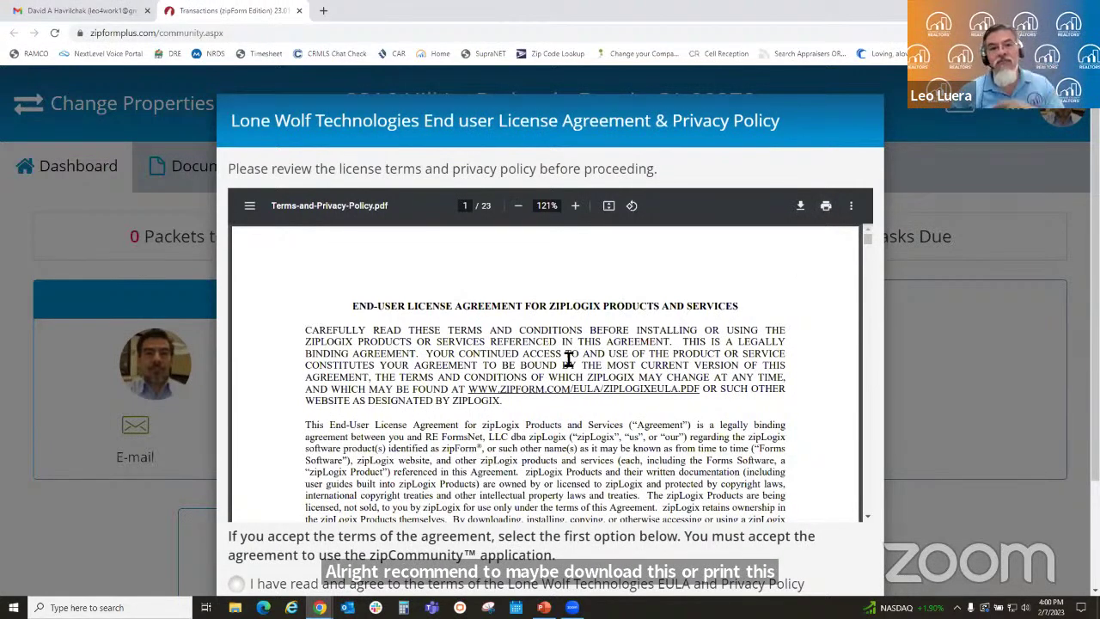
- Read through the Lone Wolf EULA, agree to the terms and continue to the dashboard
scroll(607, 385, down, 4)
scroll(635, 388, up, 4)
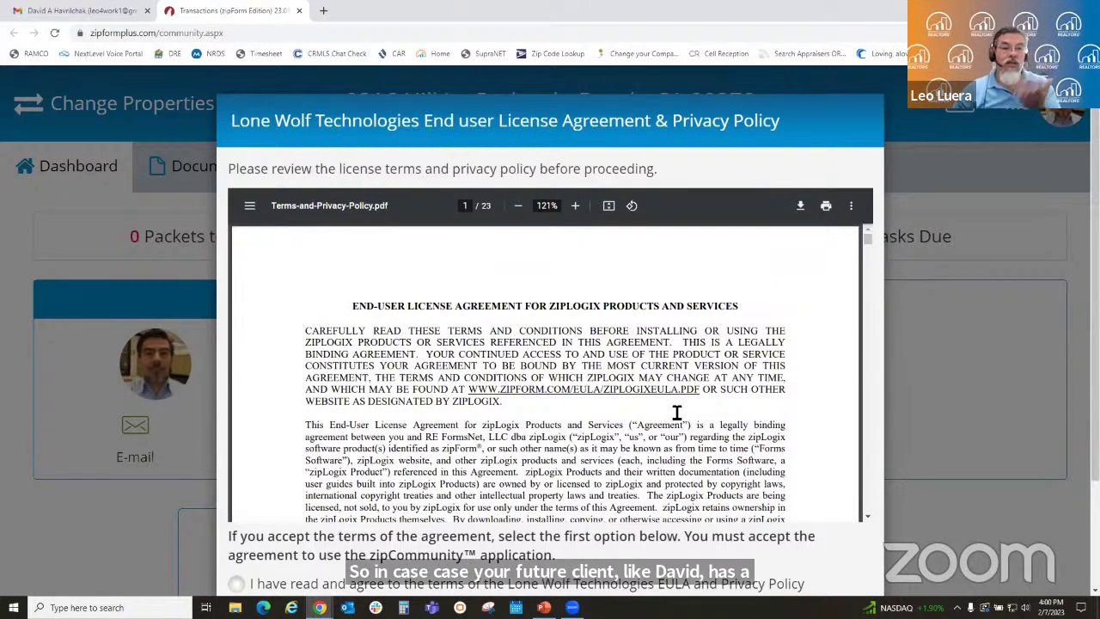
scroll(678, 412, down, 3)
scroll(677, 412, down, 1)
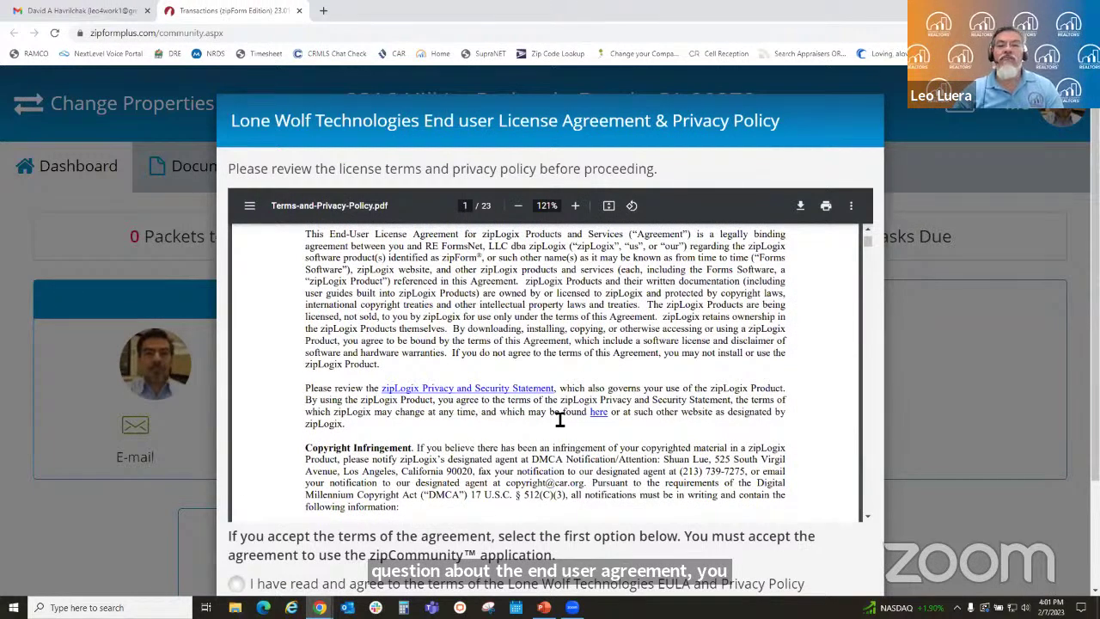
scroll(412, 373, up, 4)
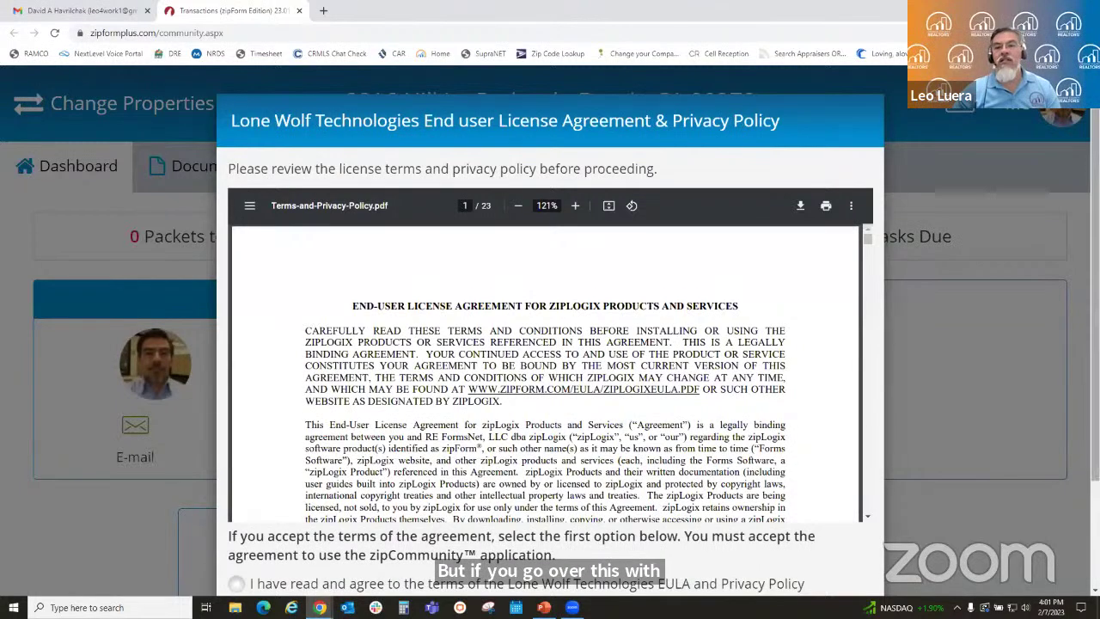
scroll(731, 121, down, 1)
drag(1094, 258, 1095, 297)
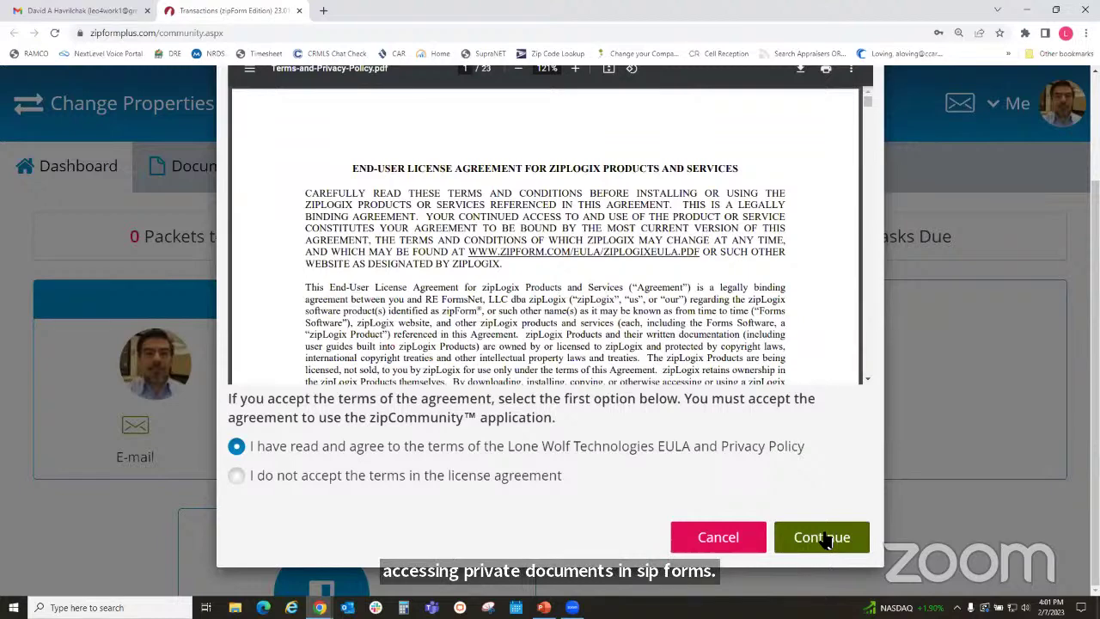
click(822, 538)
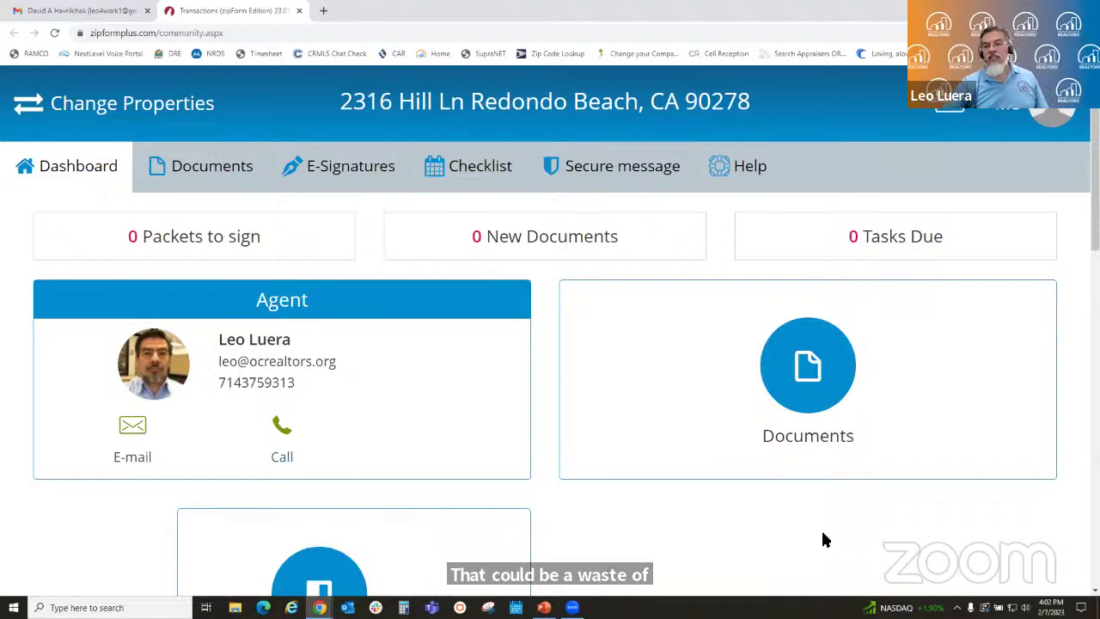
- Open the Documents tab to see the shared Real Estate Transfer Disclosure Statement #1
click(830, 368)
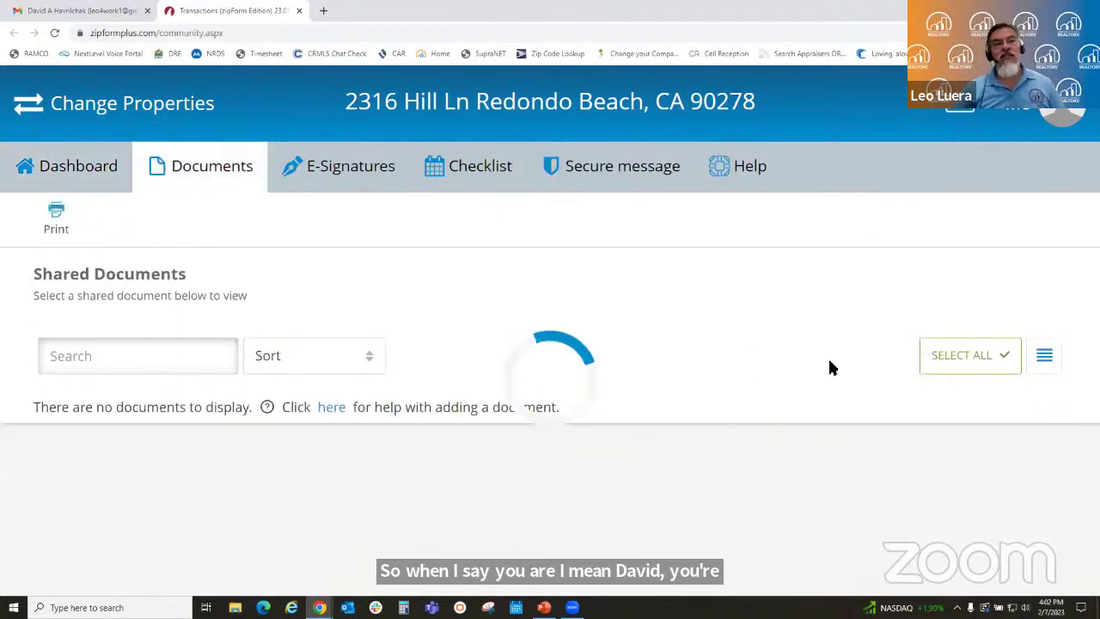
scroll(574, 338, down, 1)
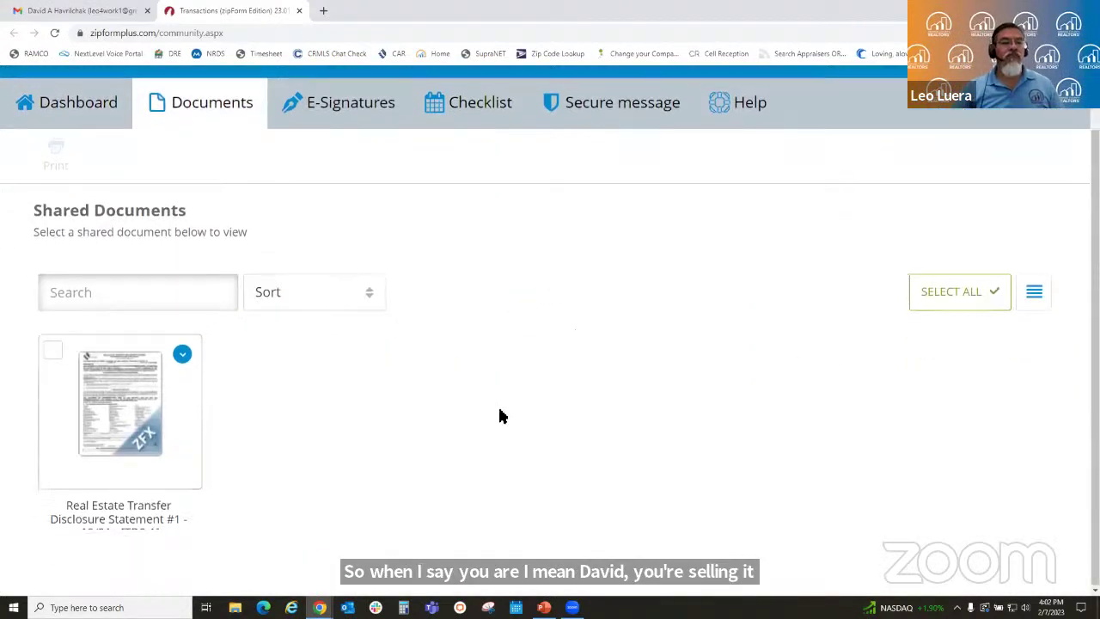
- Open the Transfer Disclosure Statement, mark it seller-occupied, and check Range, Oven and Microwave
click(109, 430)
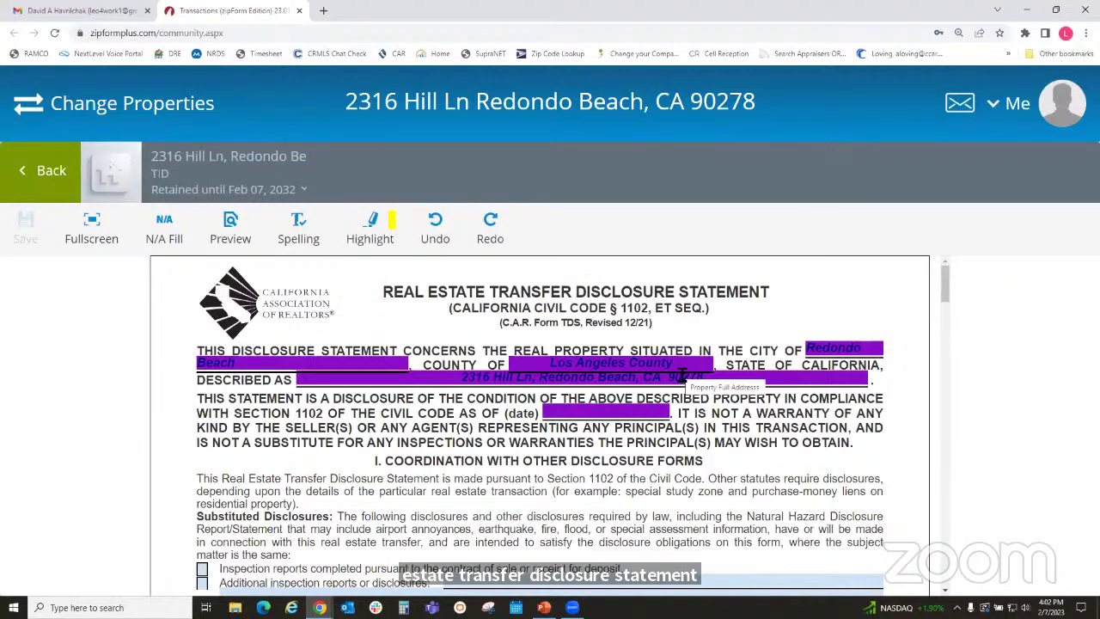
scroll(809, 402, down, 2)
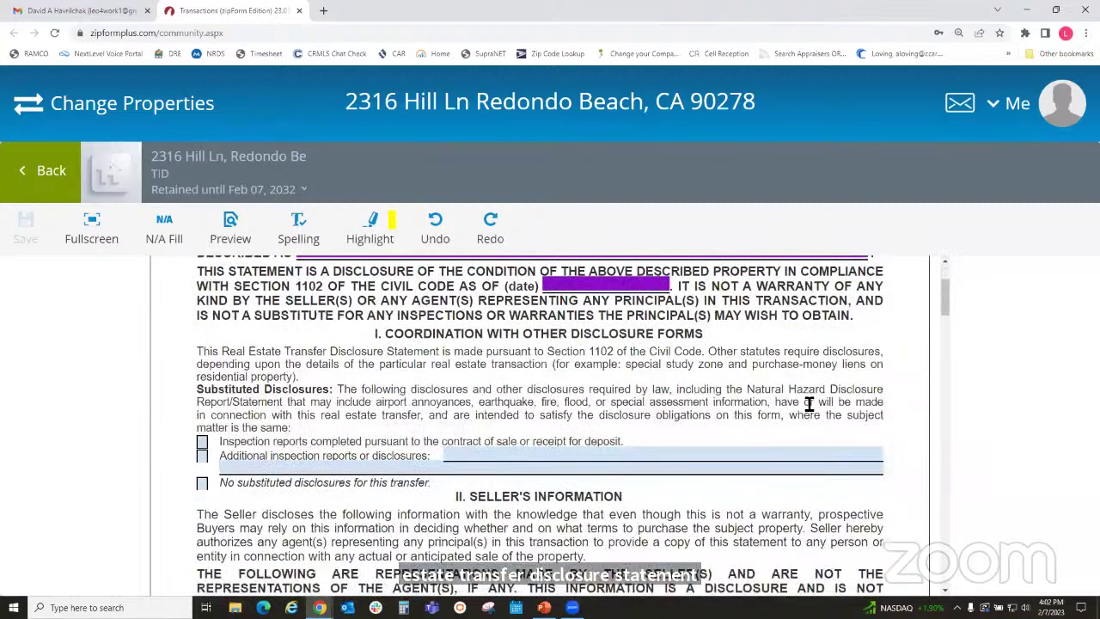
scroll(808, 402, up, 2)
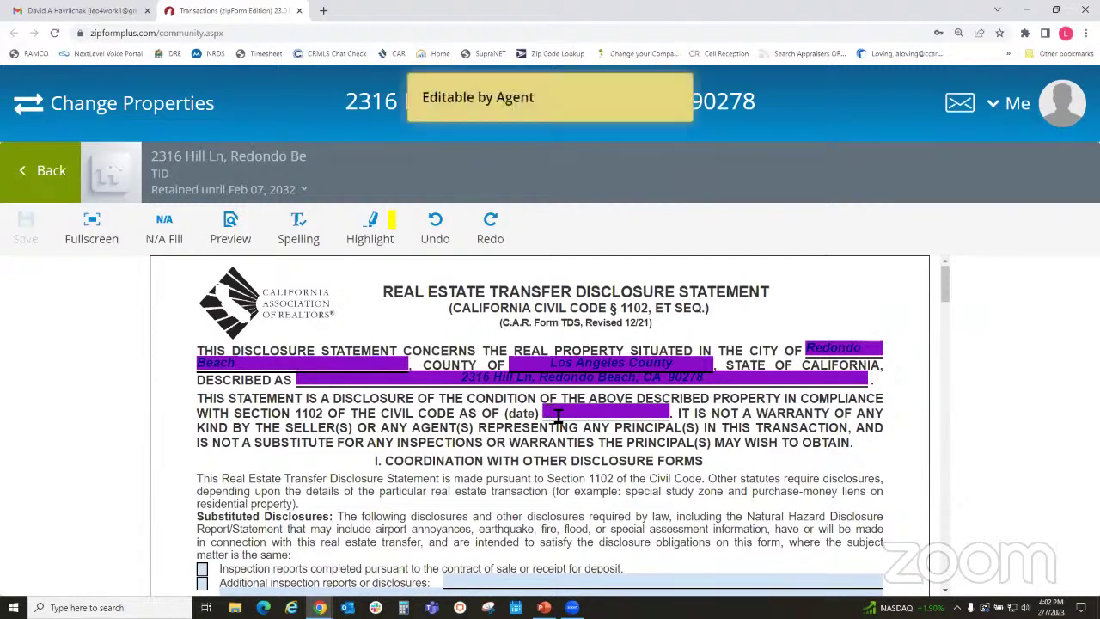
scroll(914, 347, down, 4)
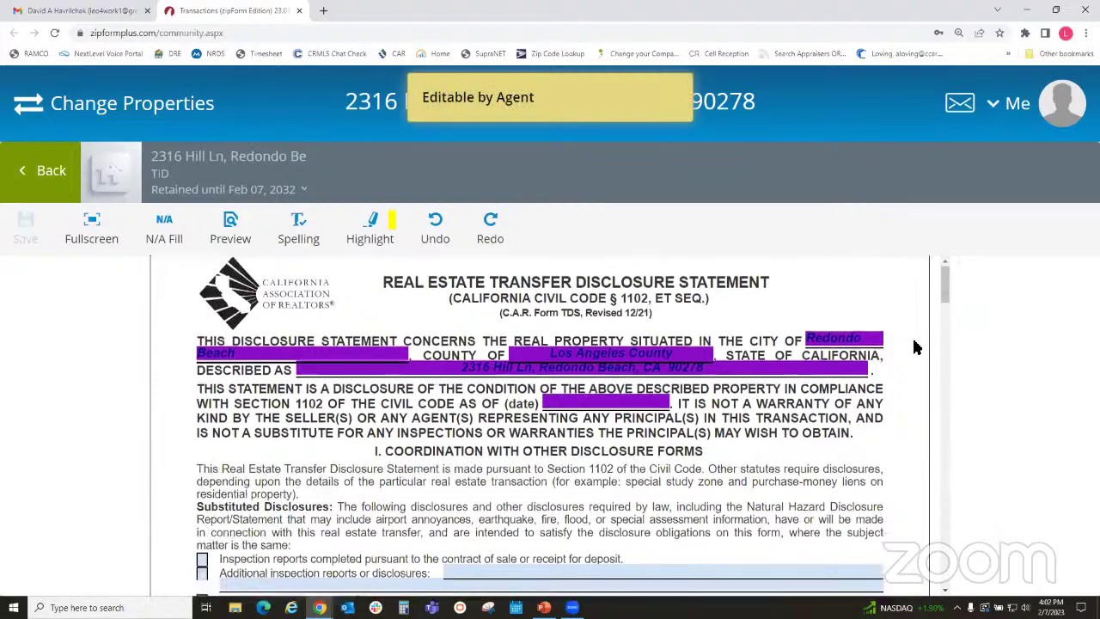
scroll(914, 348, up, 1)
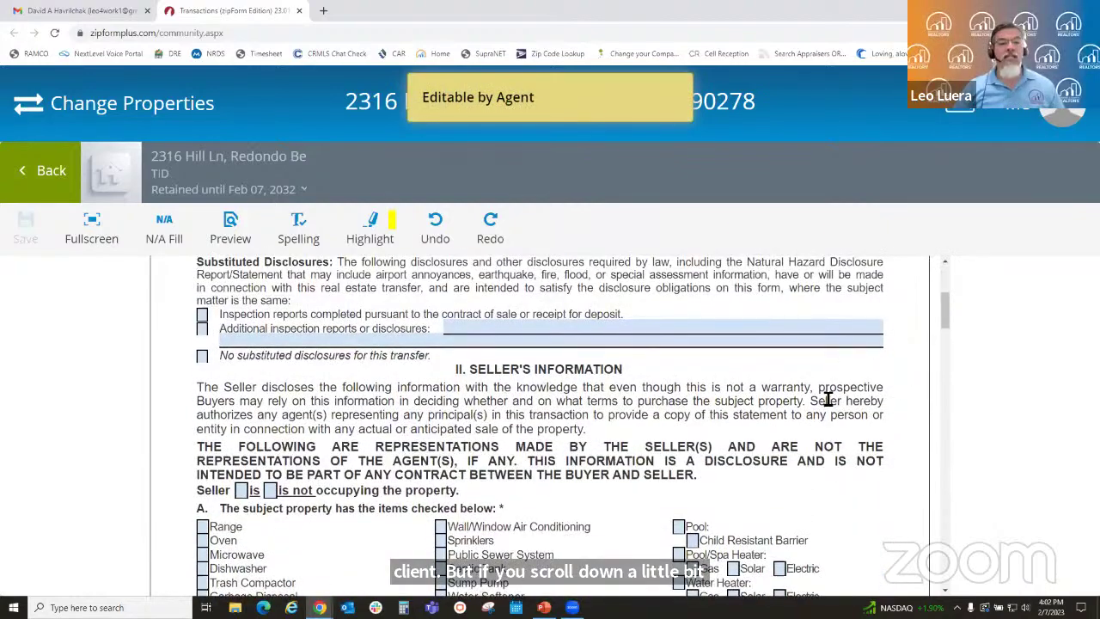
scroll(830, 393, down, 2)
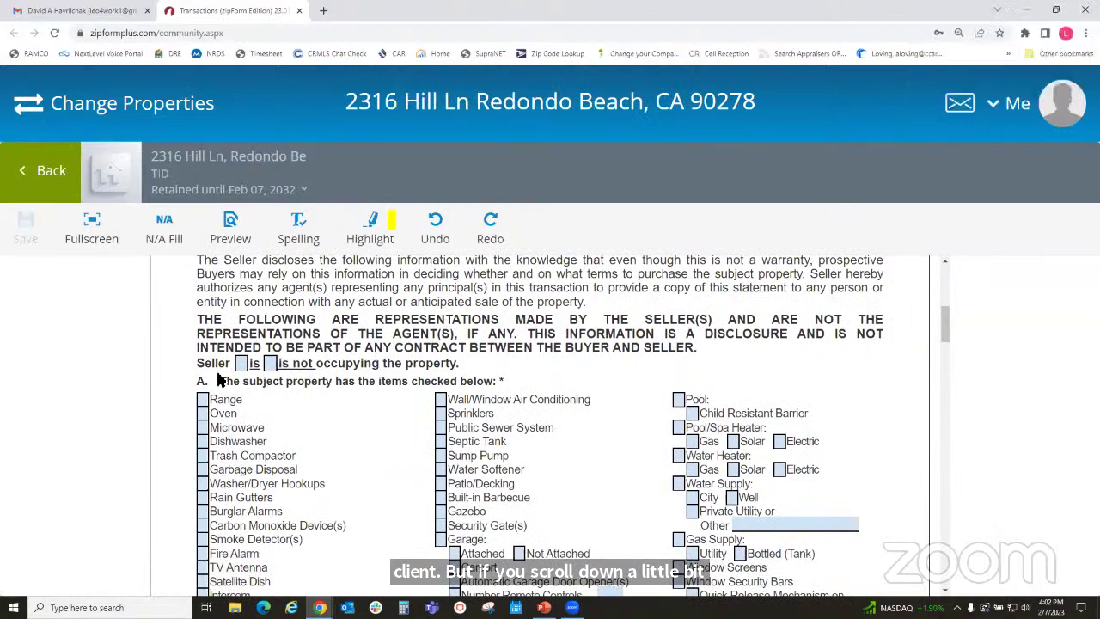
click(241, 364)
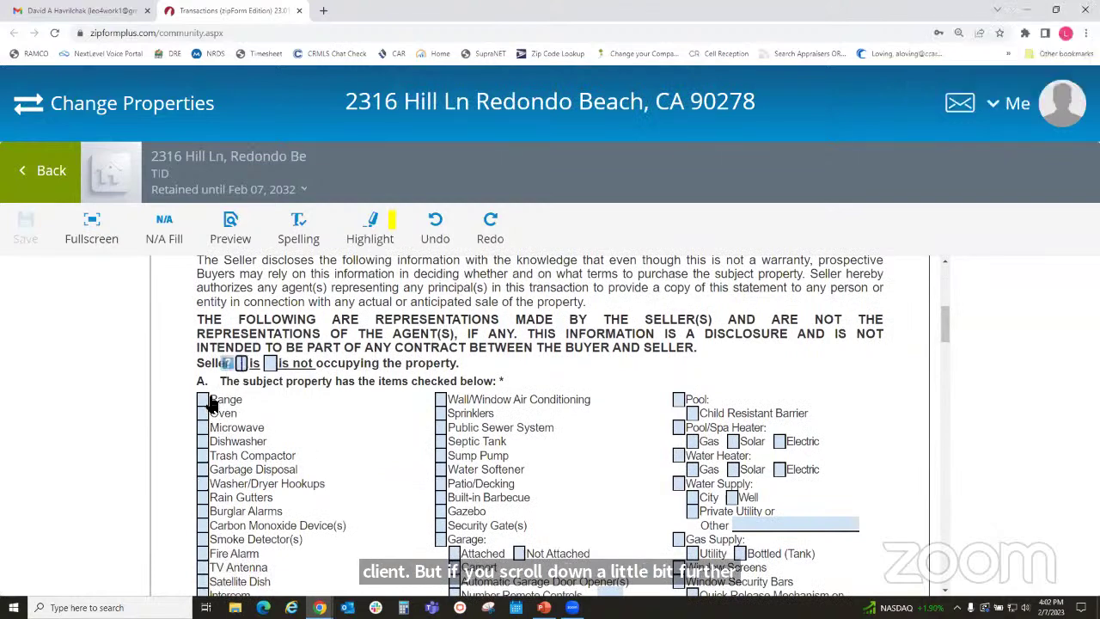
click(203, 400)
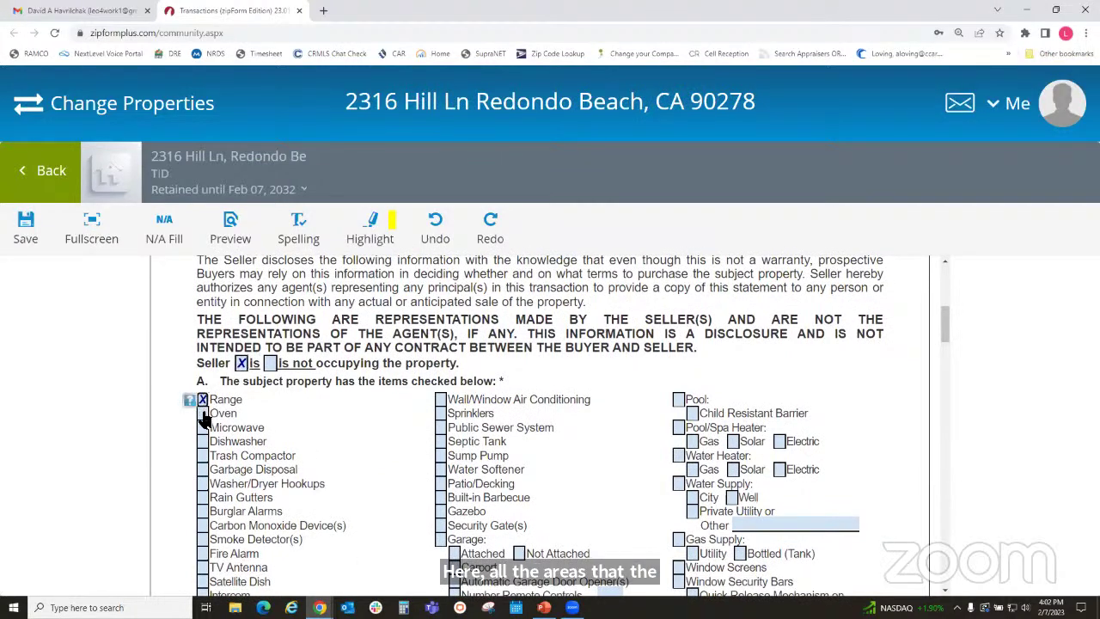
click(202, 413)
click(203, 427)
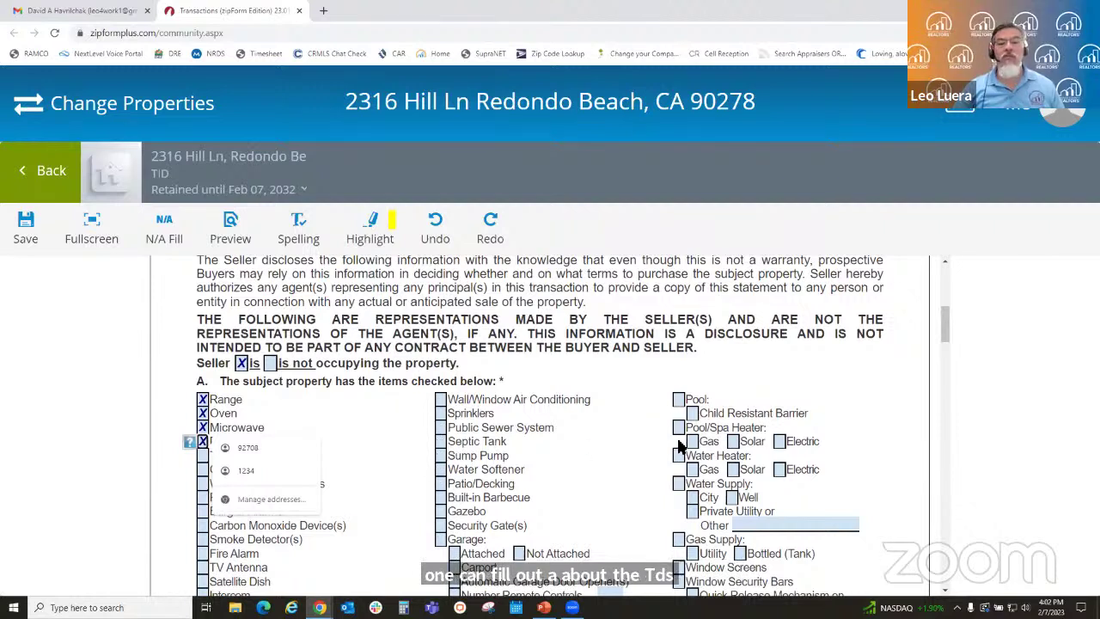
- Check Water Heater (gas), TV Antenna, and Garage marked as not attached
click(678, 456)
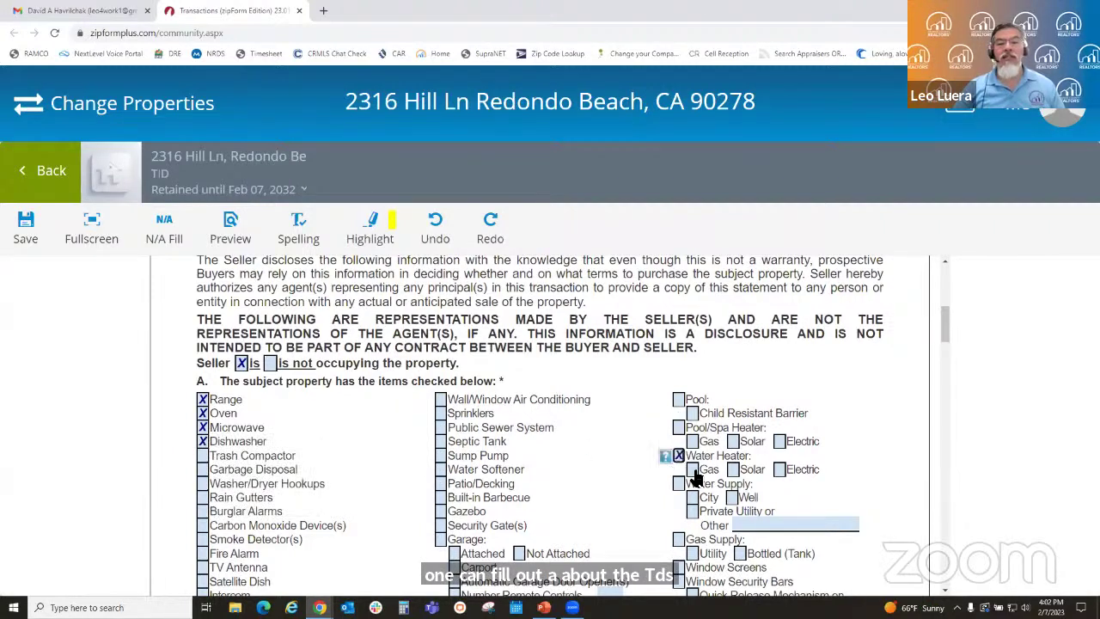
click(691, 469)
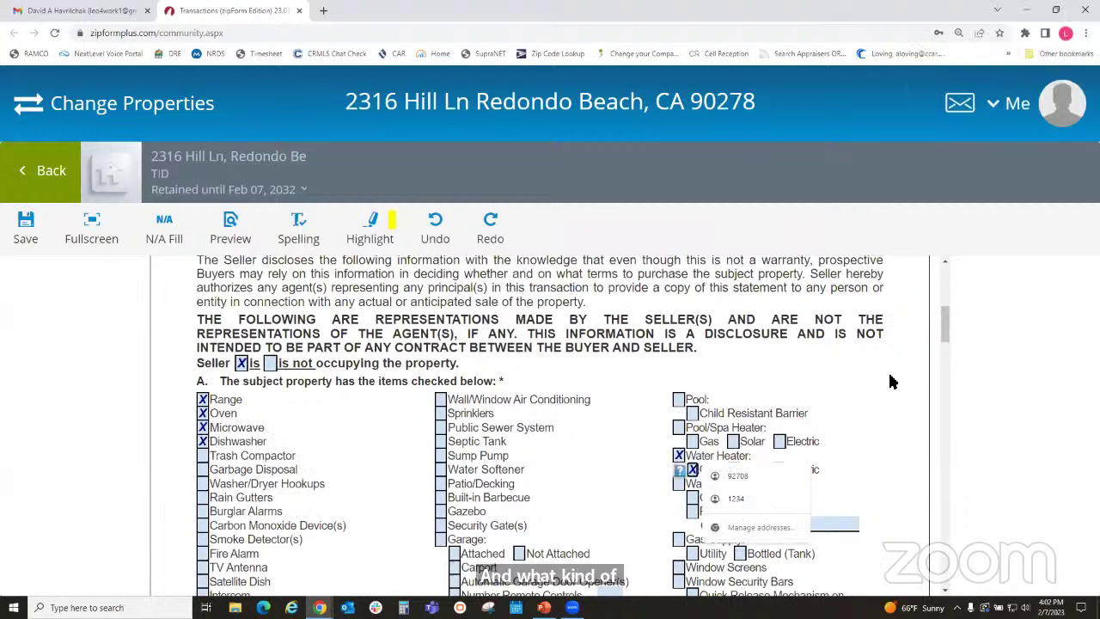
scroll(903, 378, down, 3)
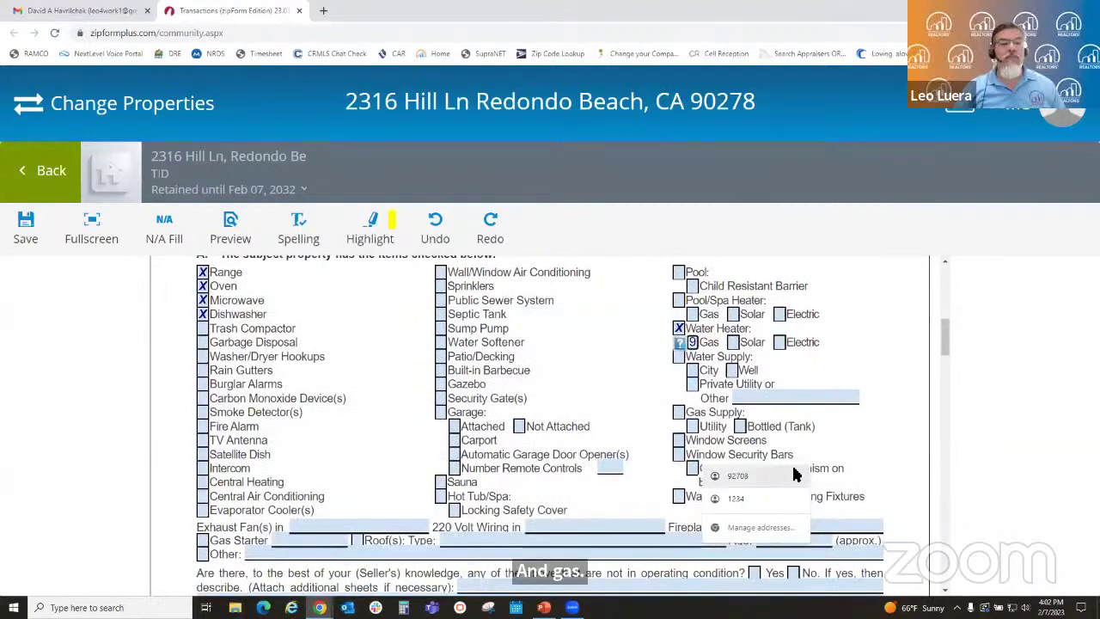
scroll(915, 434, down, 3)
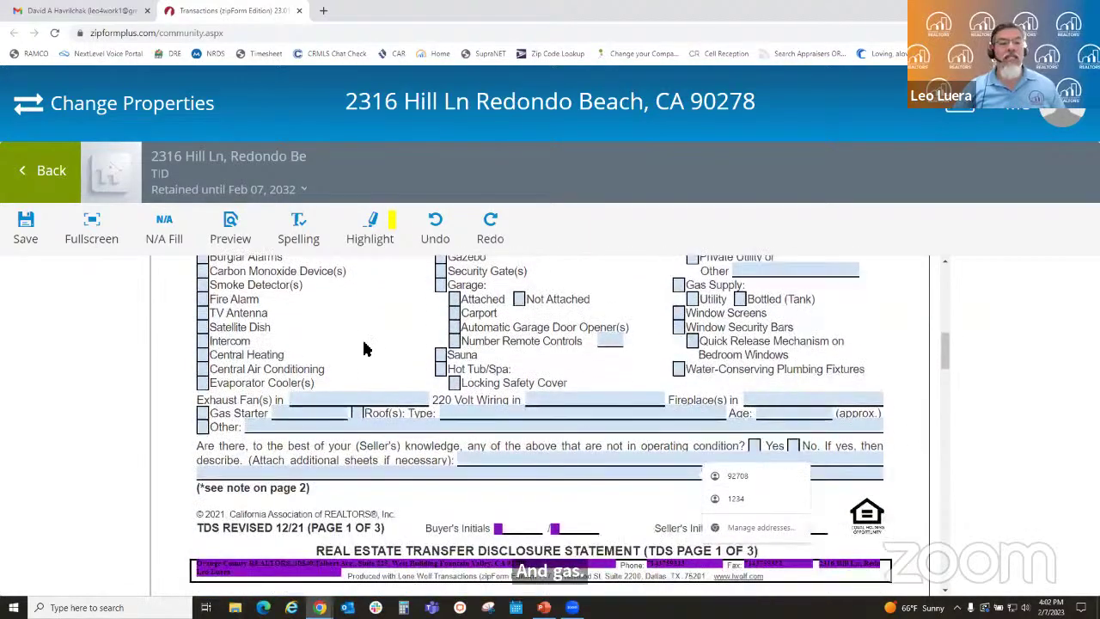
click(202, 314)
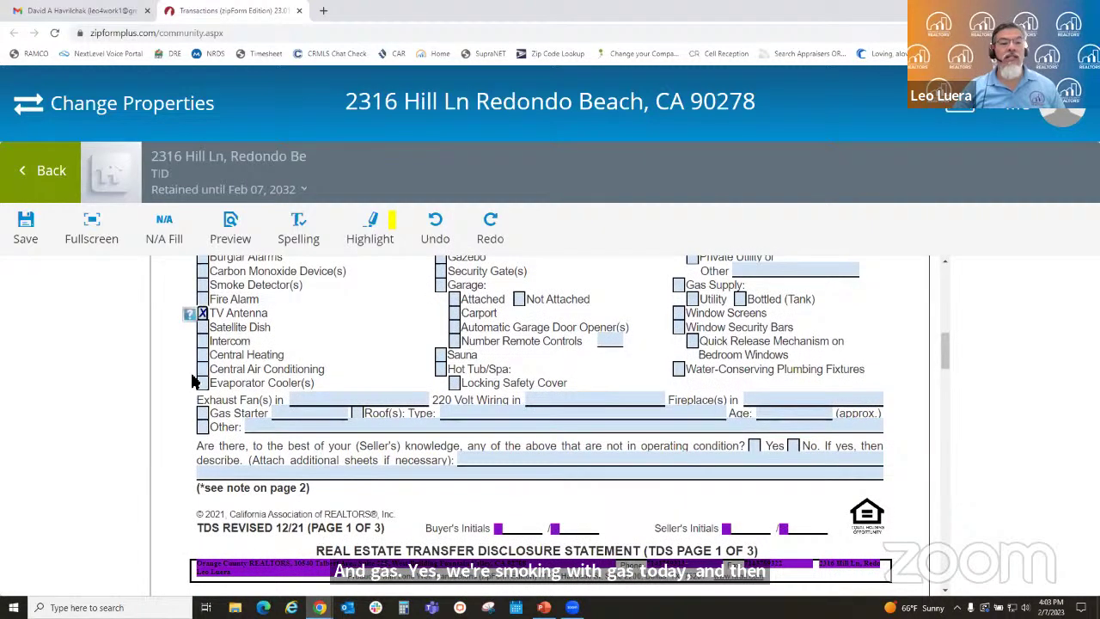
scroll(497, 383, up, 1)
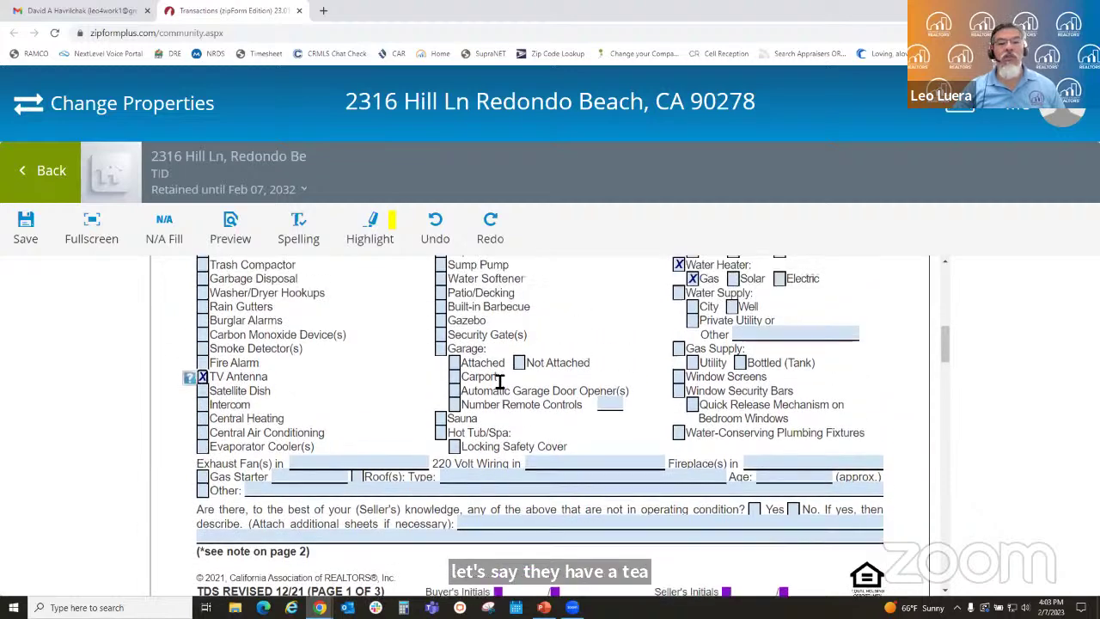
click(440, 350)
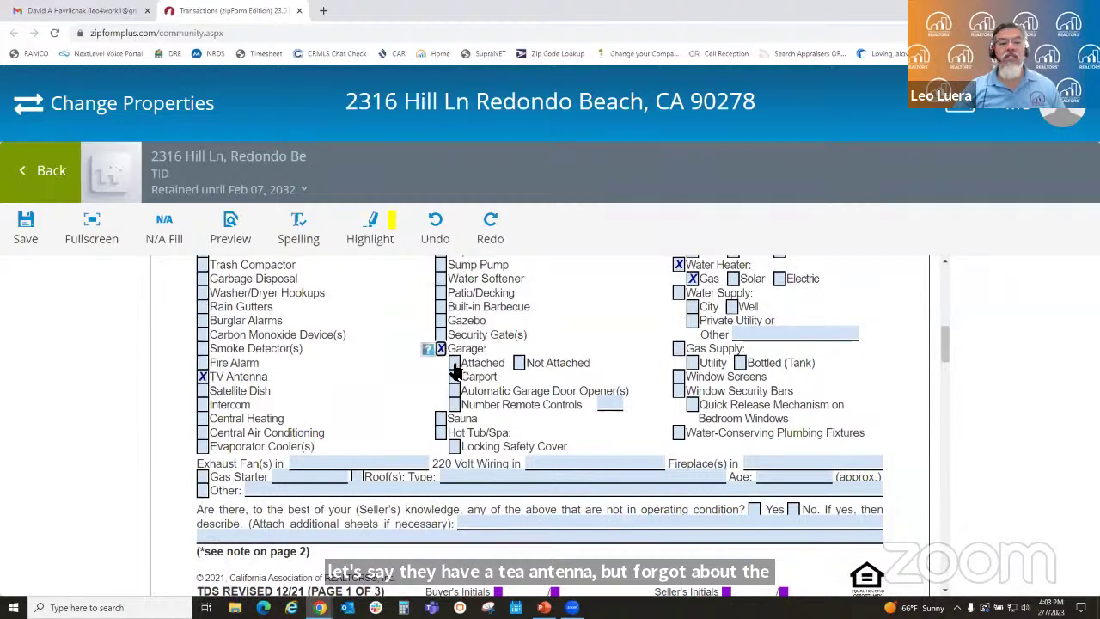
click(519, 363)
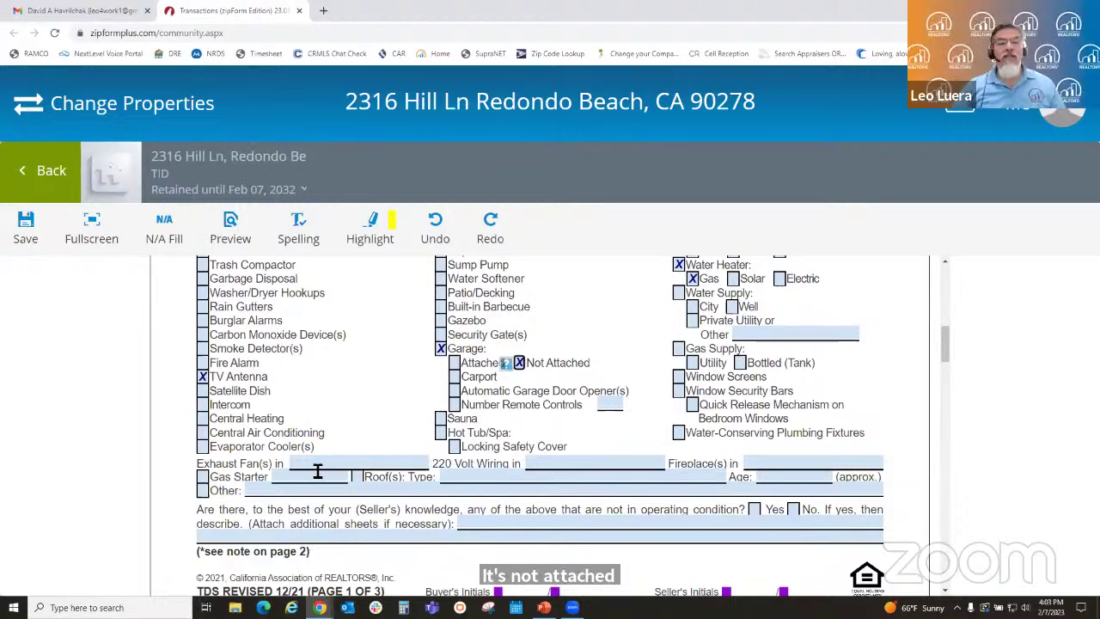
- Check Water Supply, leaving the City source unchecked
scroll(461, 465, up, 1)
scroll(457, 464, up, 1)
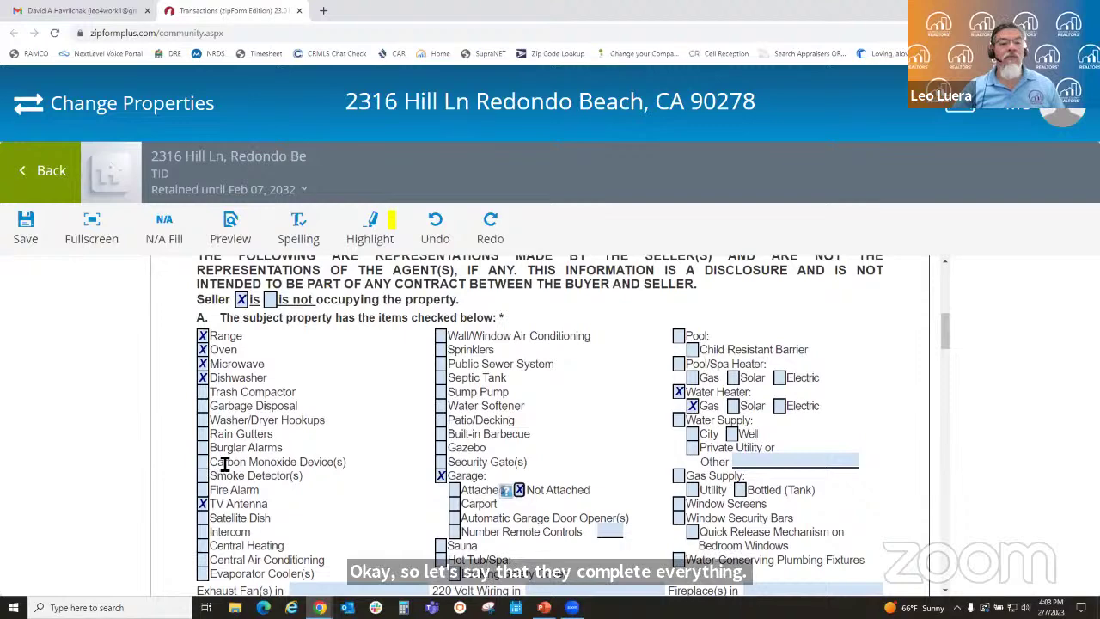
scroll(432, 477, down, 3)
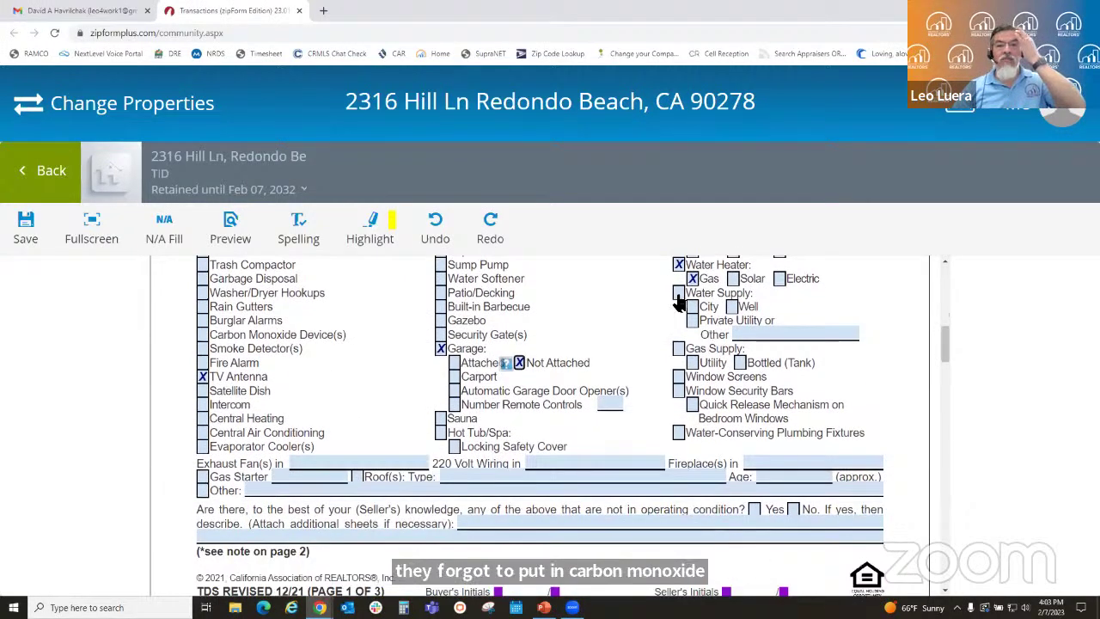
click(678, 293)
click(693, 307)
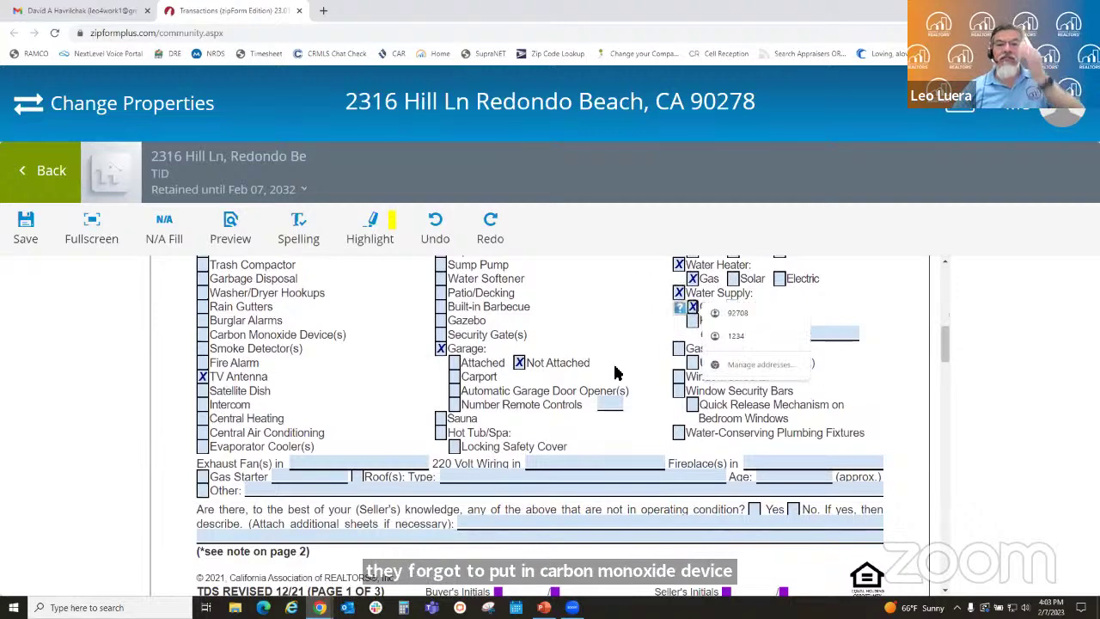
scroll(619, 371, up, 3)
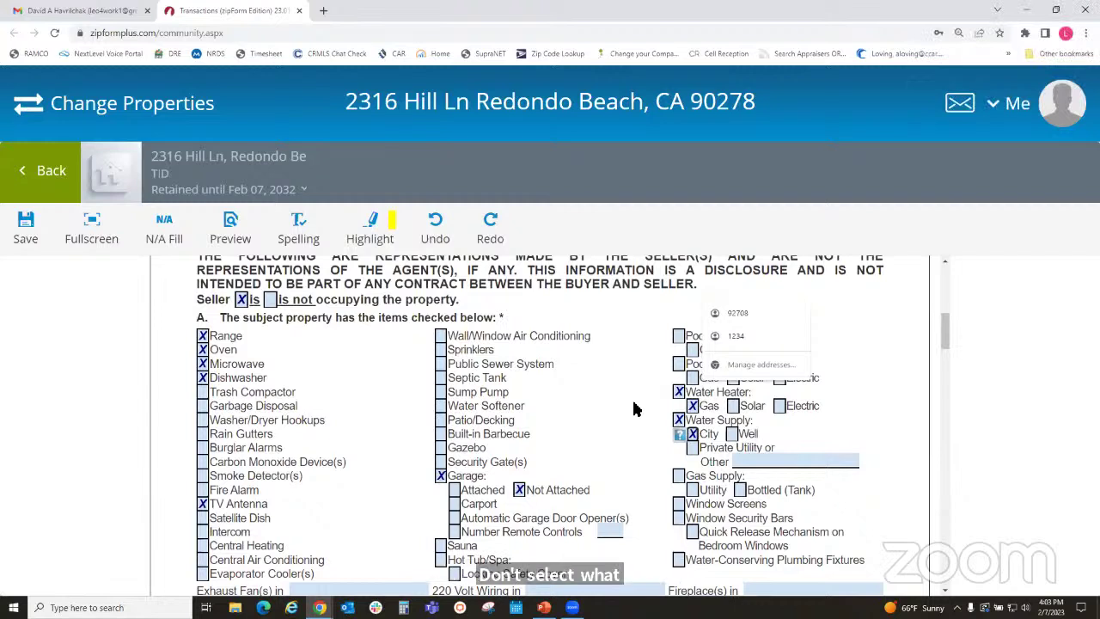
click(694, 436)
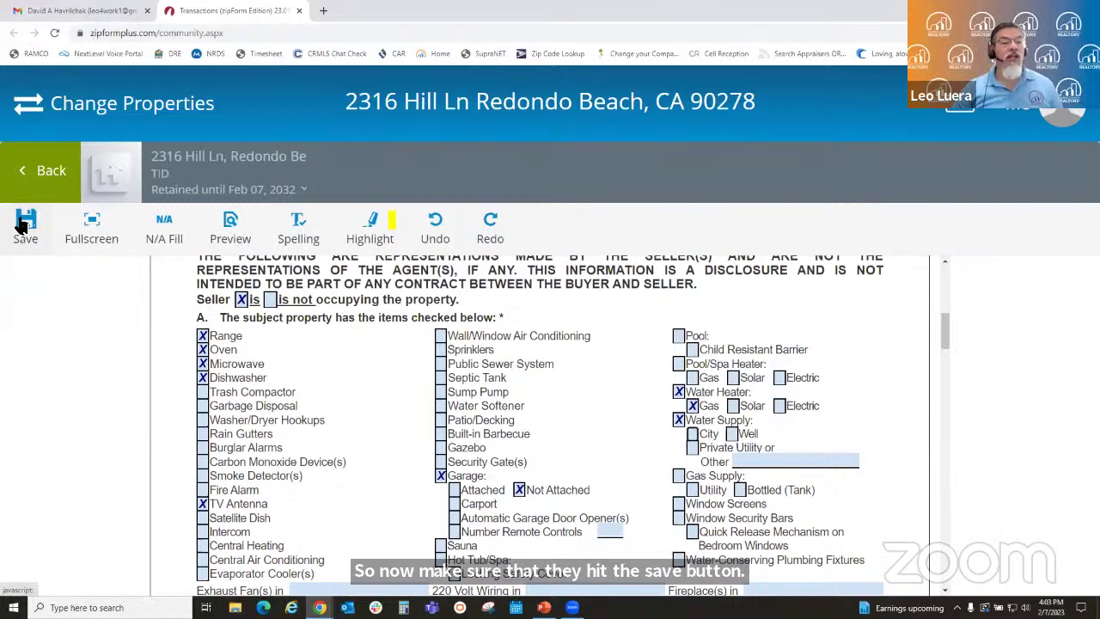
- Save the seller's disclosure edits and bring up the agent's Transactions window
click(24, 224)
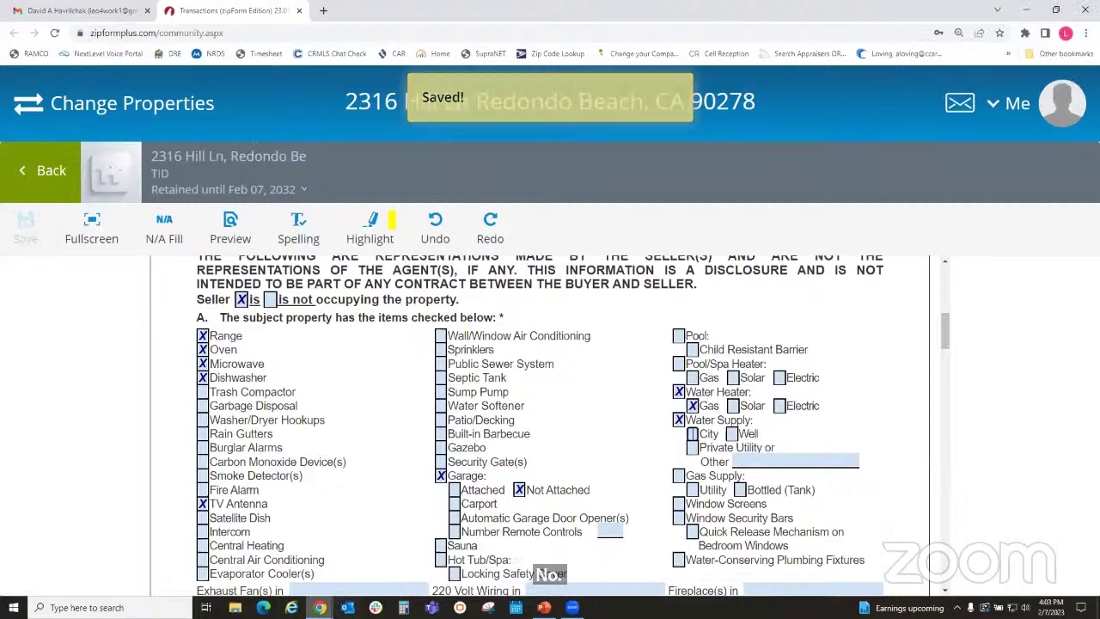
mouse_move(320, 607)
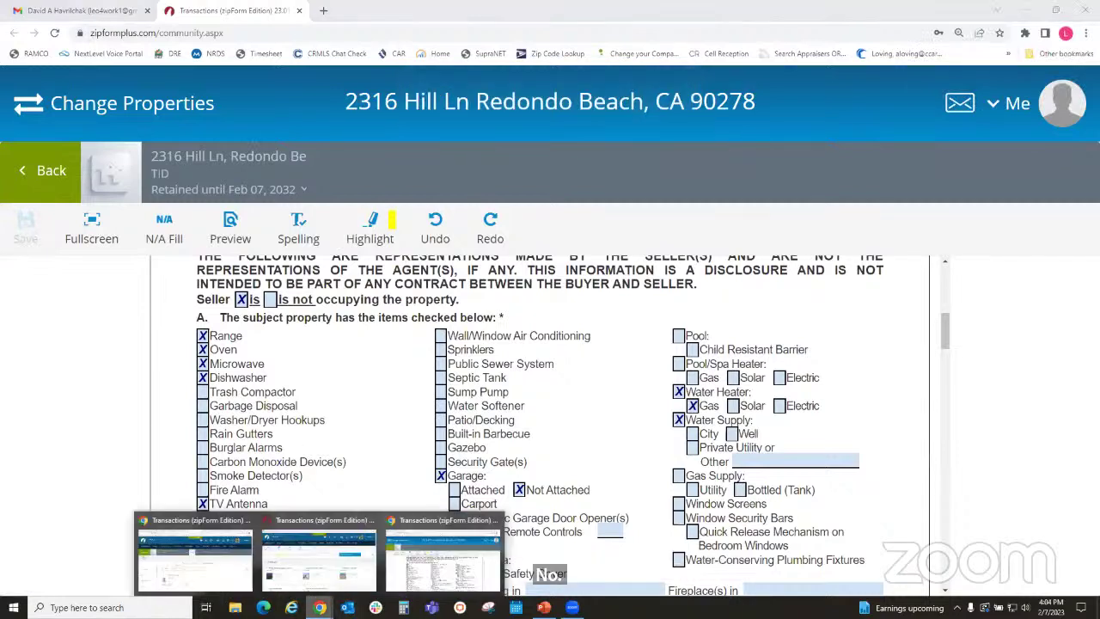
click(311, 557)
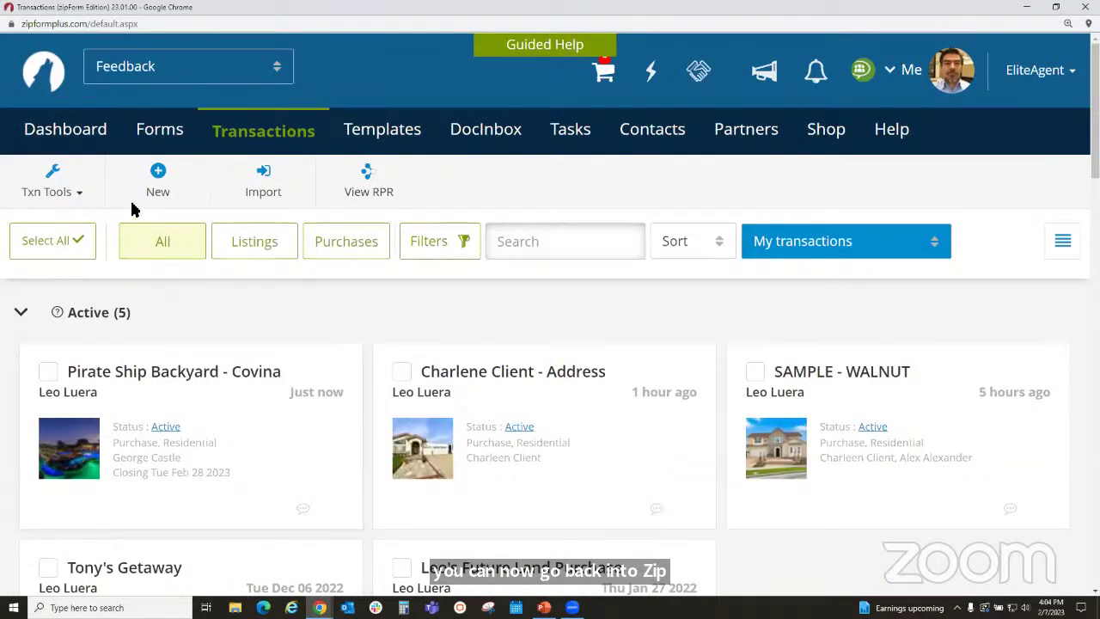
click(256, 147)
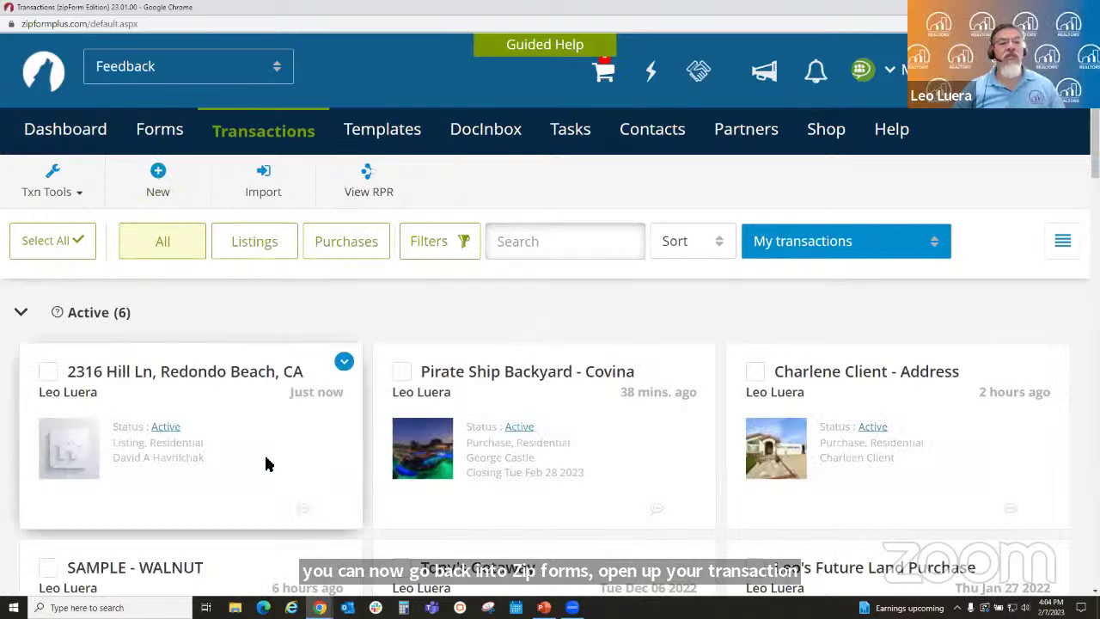
click(260, 461)
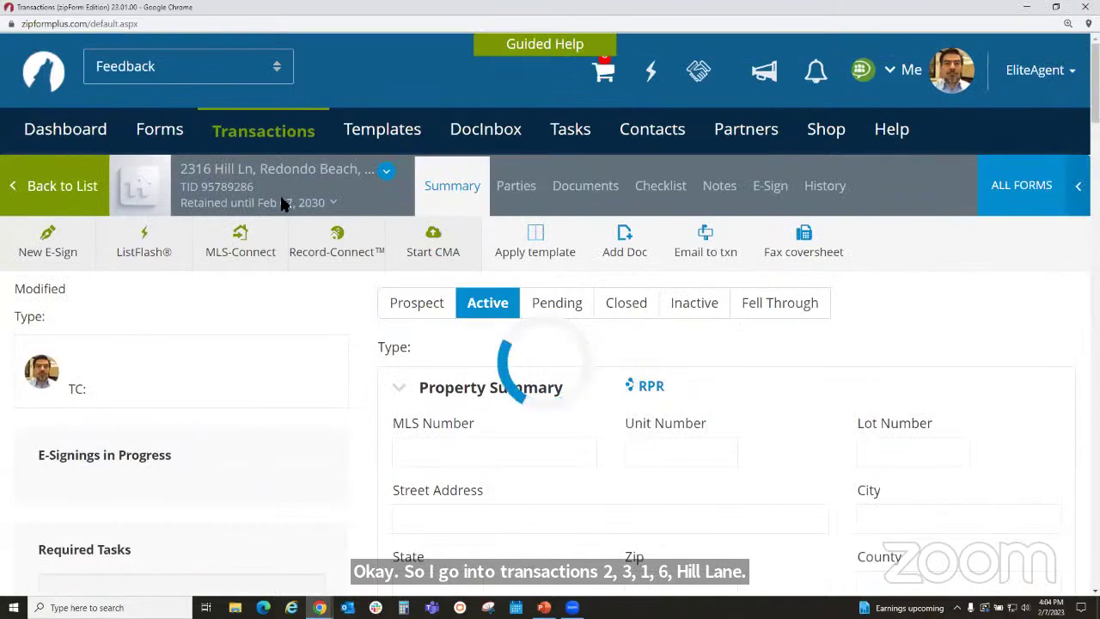
click(595, 192)
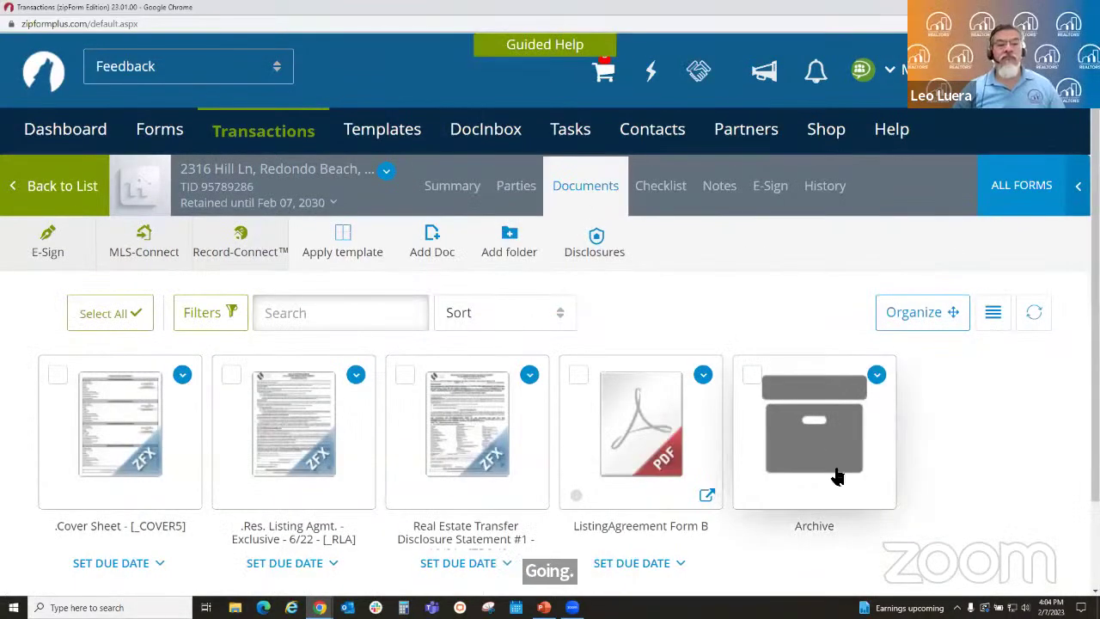
click(461, 455)
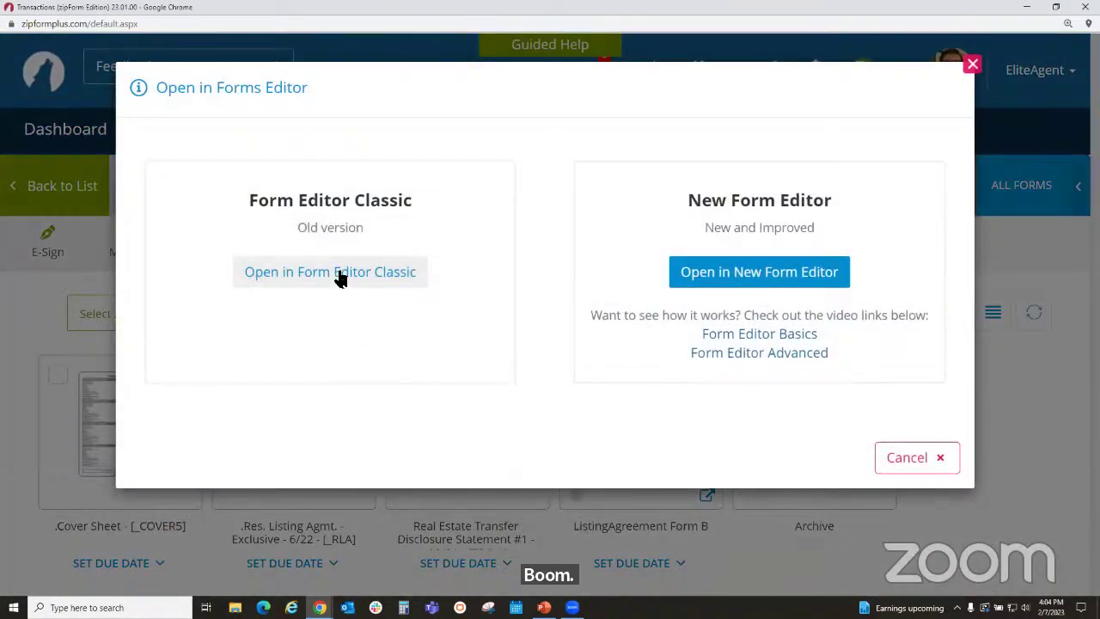
- Open the disclosure in Form Editor Classic and review page 1's equipment checklist
click(340, 277)
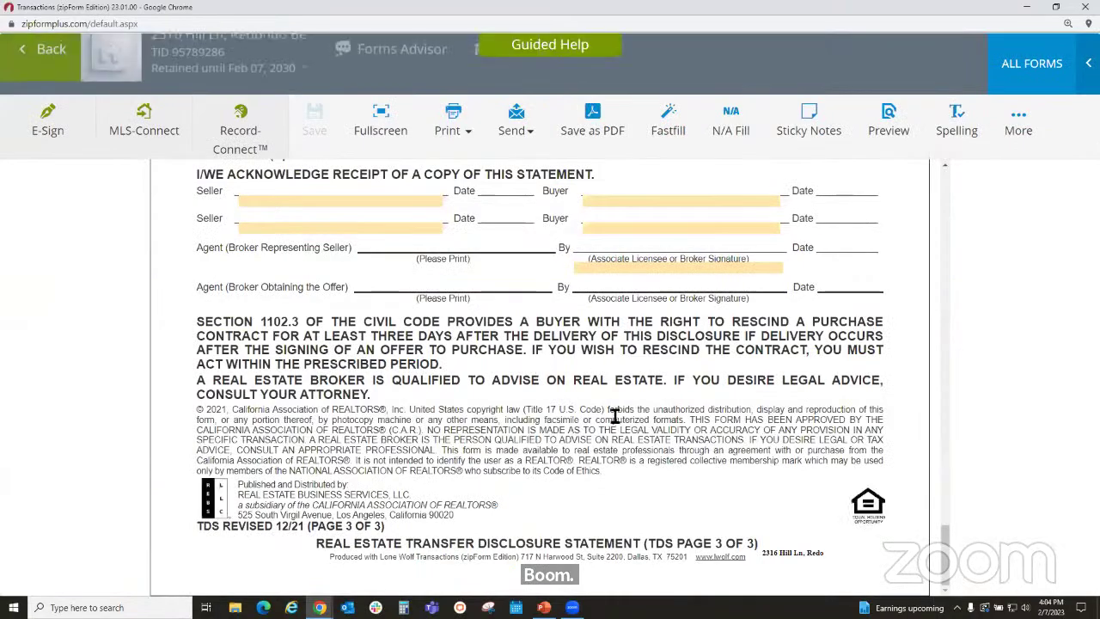
scroll(612, 416, up, 10)
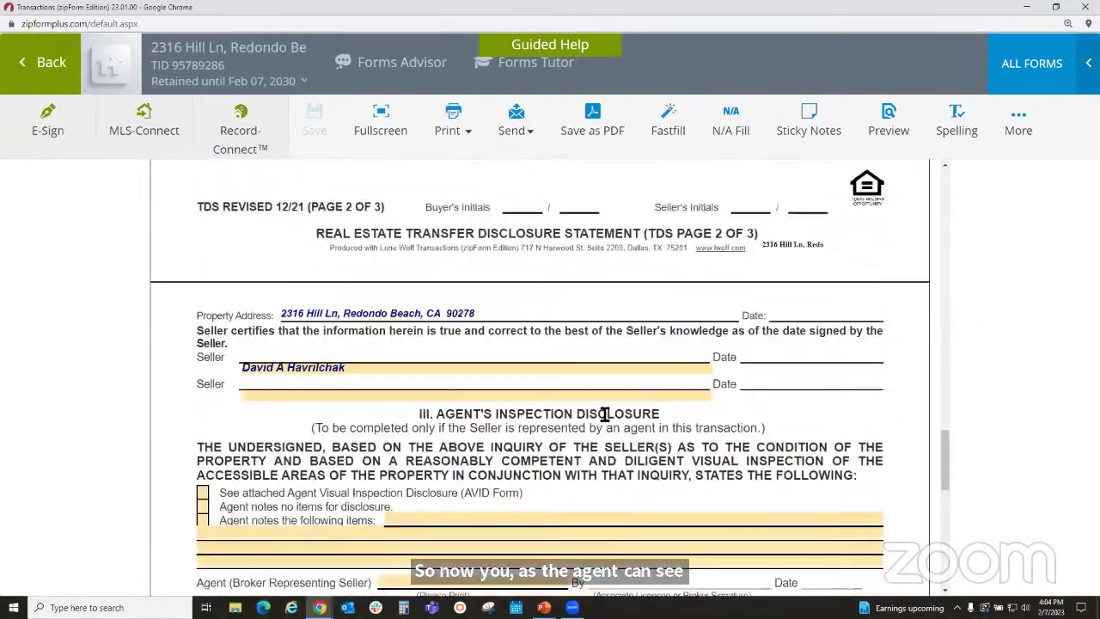
scroll(605, 415, up, 8)
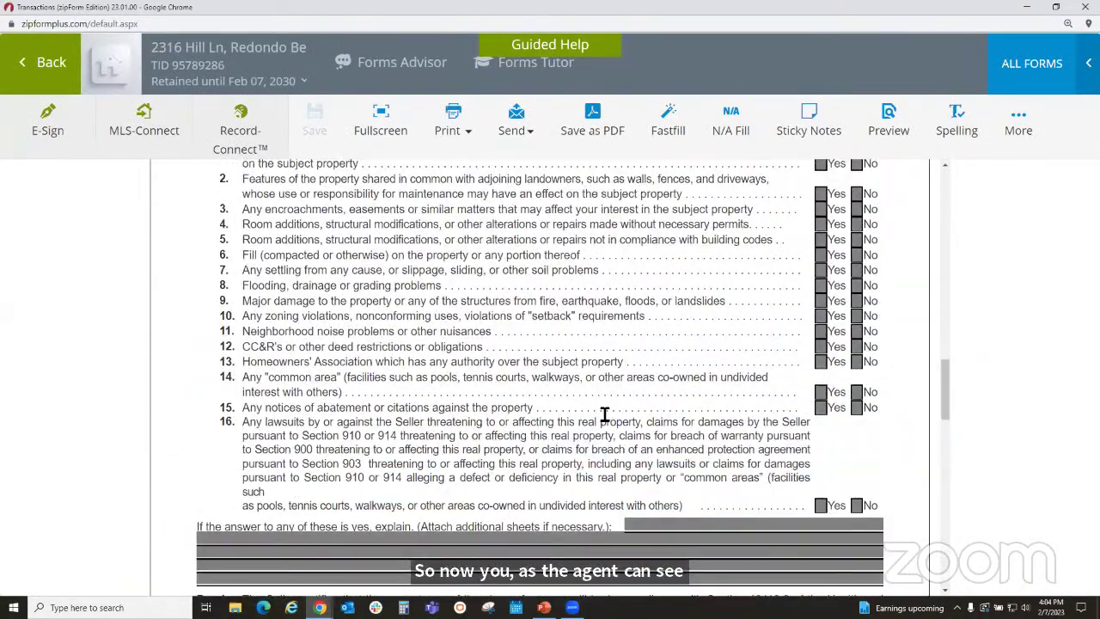
scroll(605, 415, up, 3)
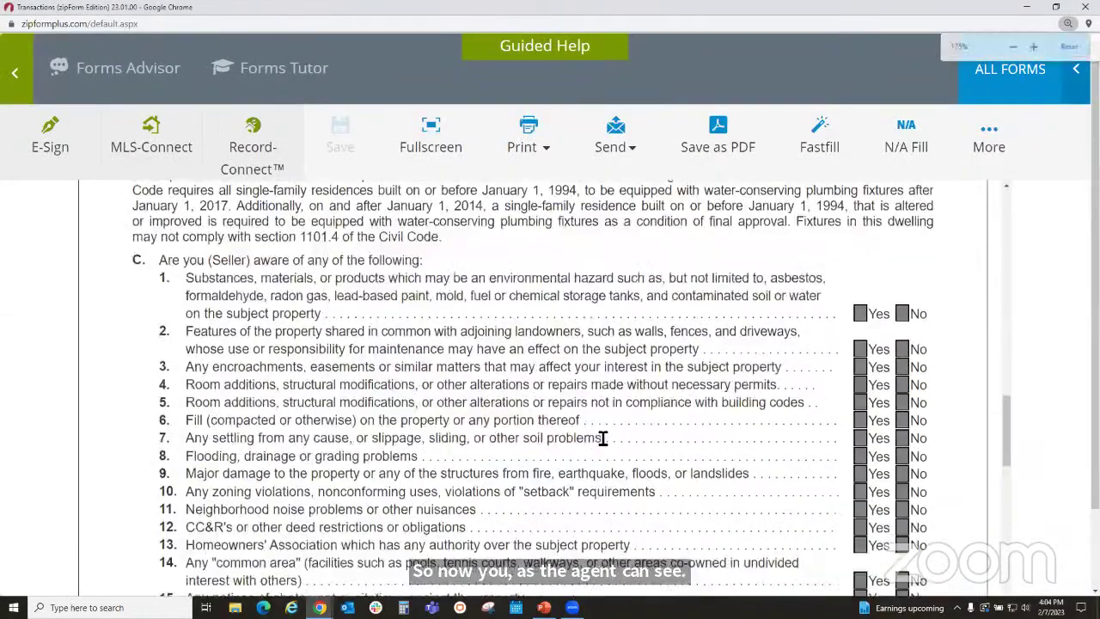
scroll(602, 438, up, 10)
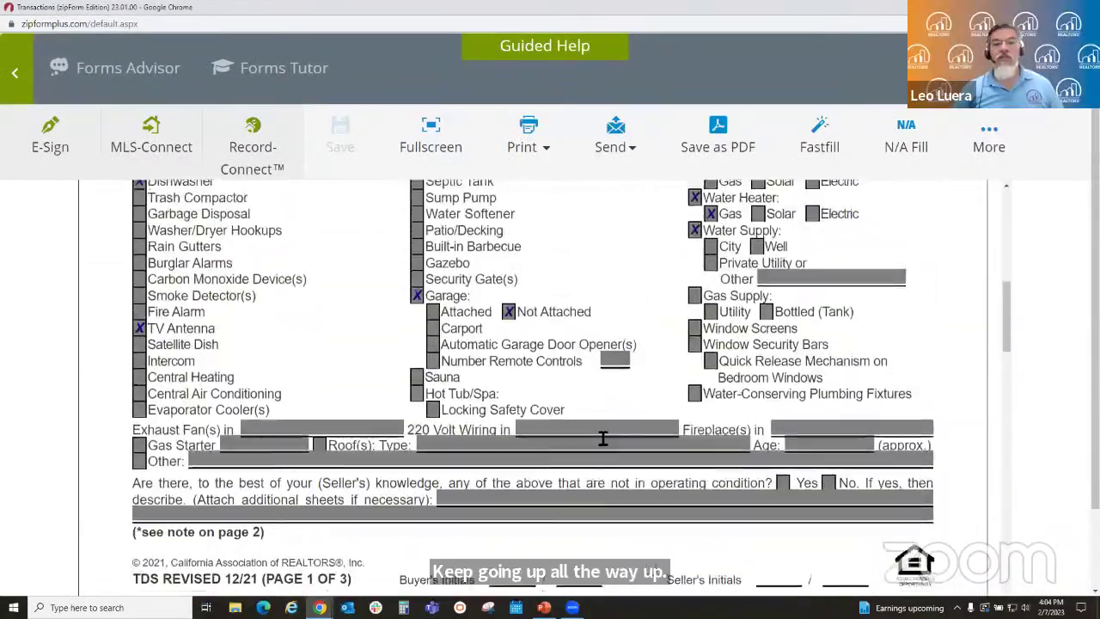
scroll(602, 438, up, 3)
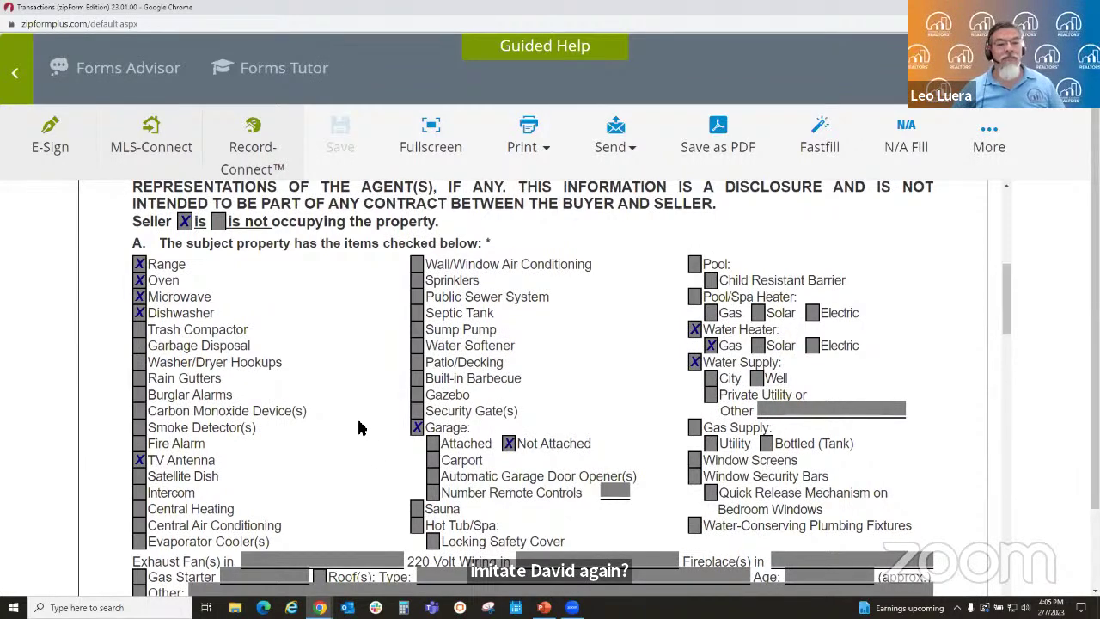
mouse_move(320, 606)
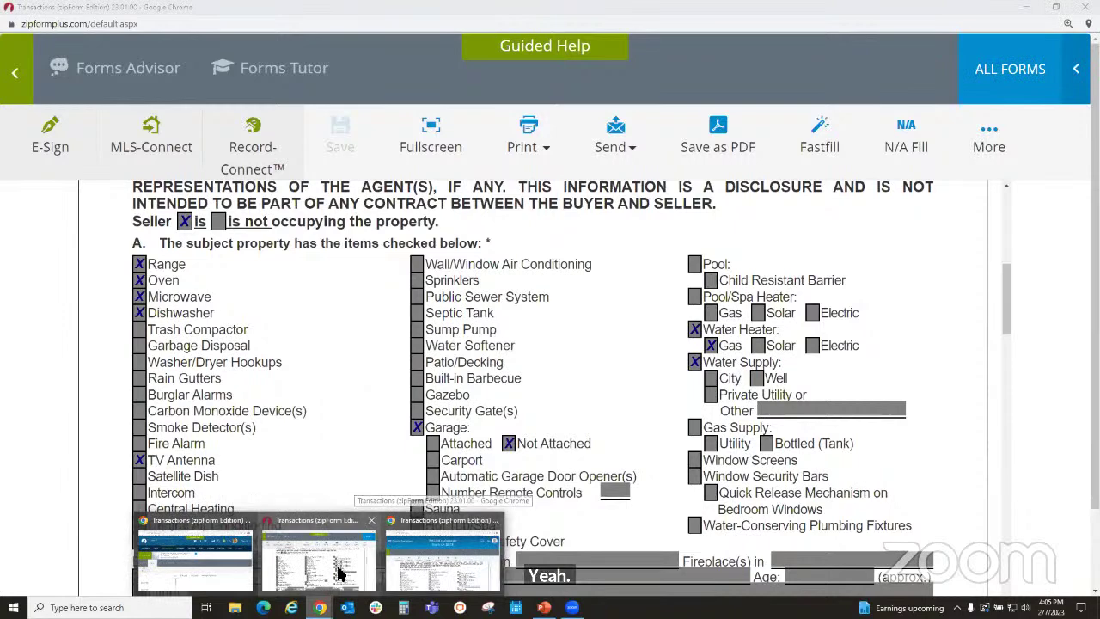
click(339, 574)
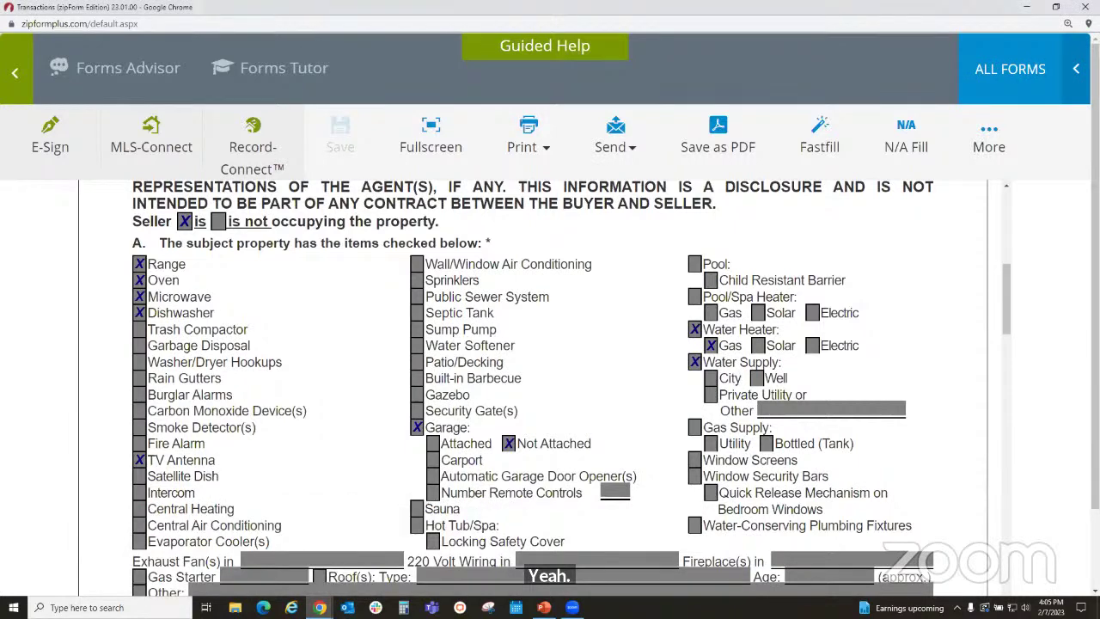
- In the seller's form, check City water, Carbon Monoxide Device(s) and Sprinklers, then save
mouse_move(319, 605)
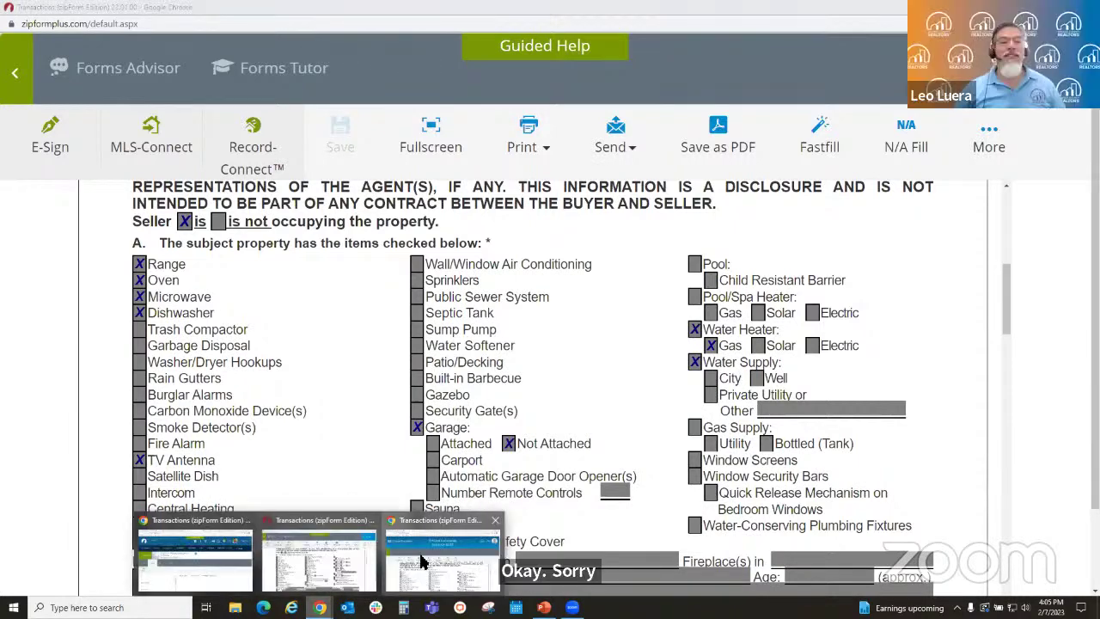
click(421, 562)
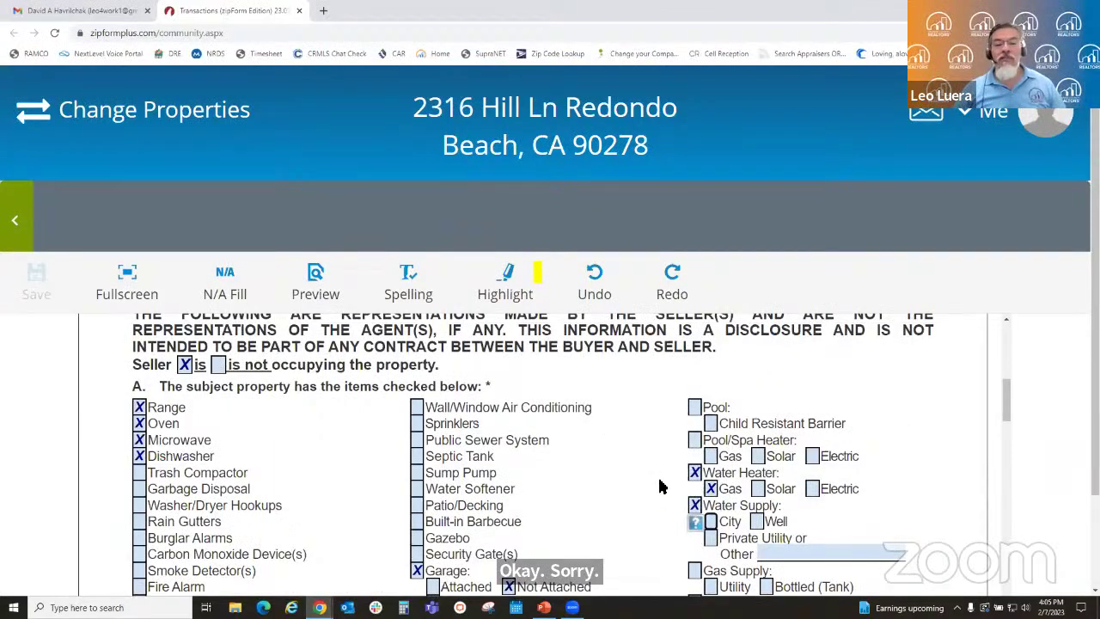
scroll(659, 486, down, 1)
click(711, 457)
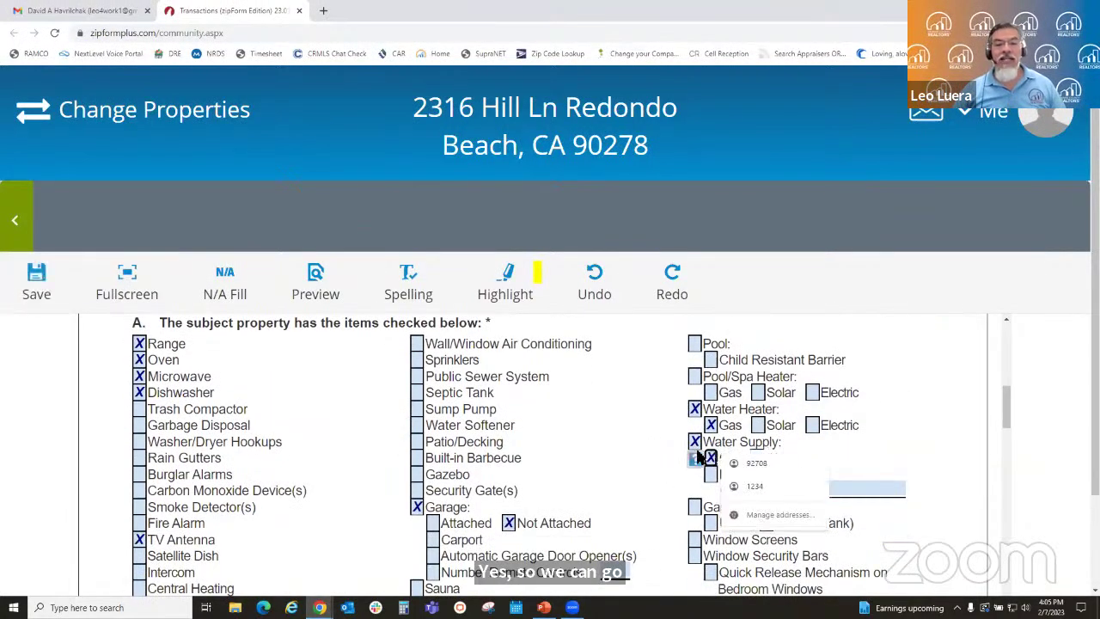
click(140, 490)
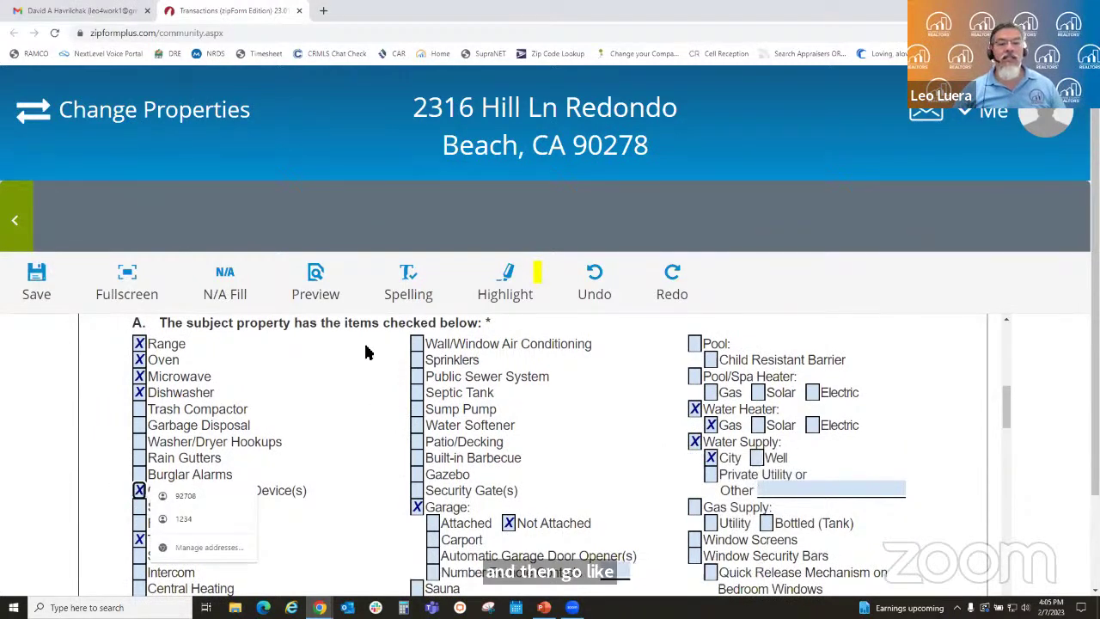
click(417, 360)
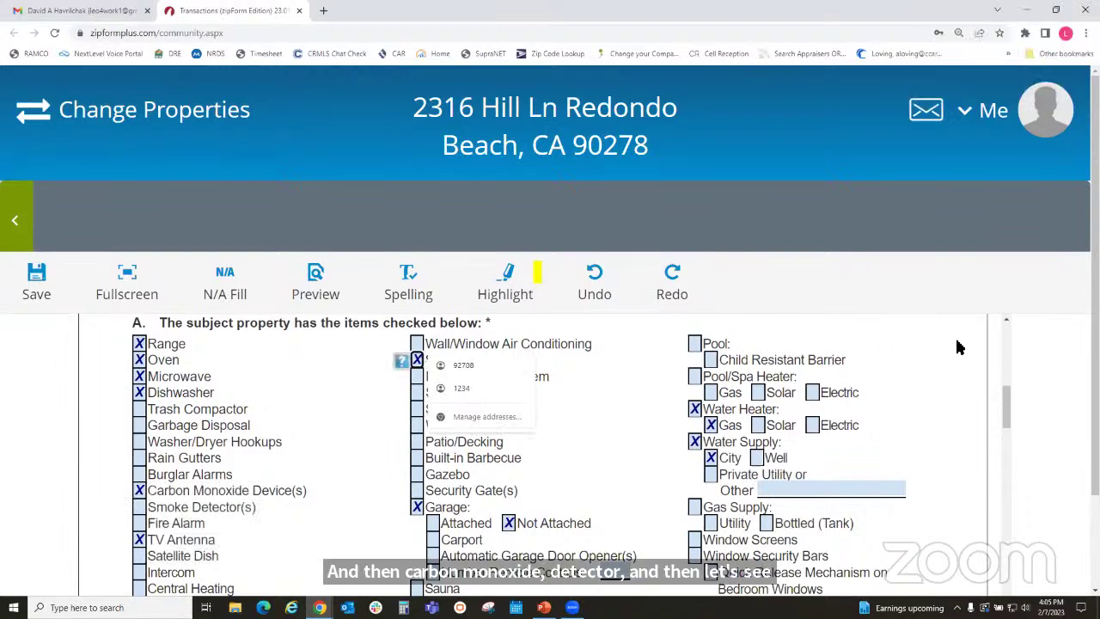
scroll(589, 515, down, 2)
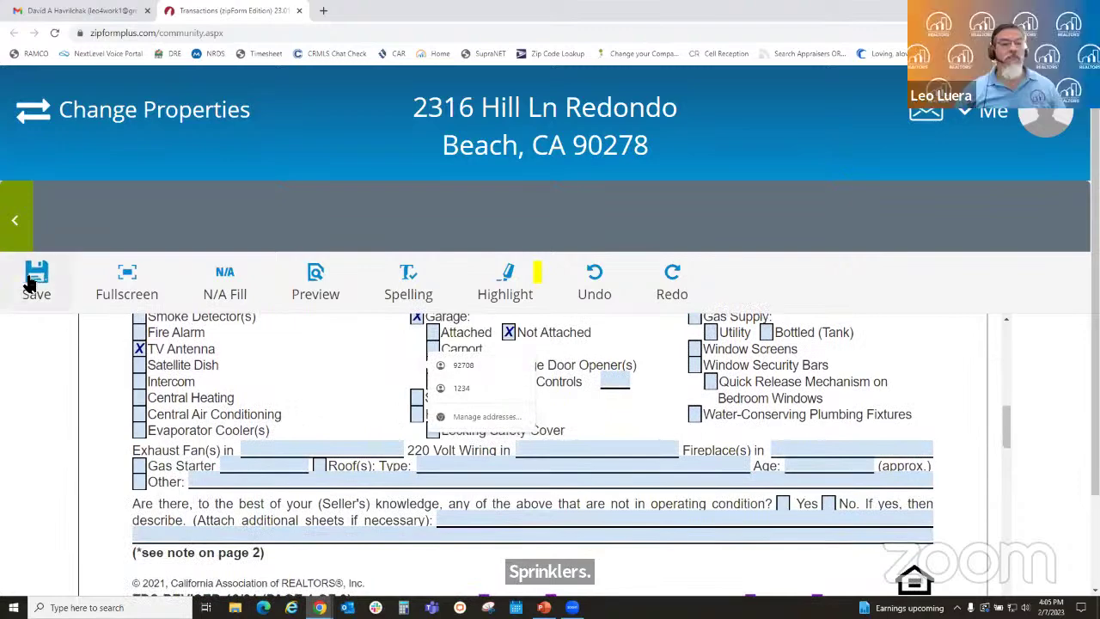
click(33, 280)
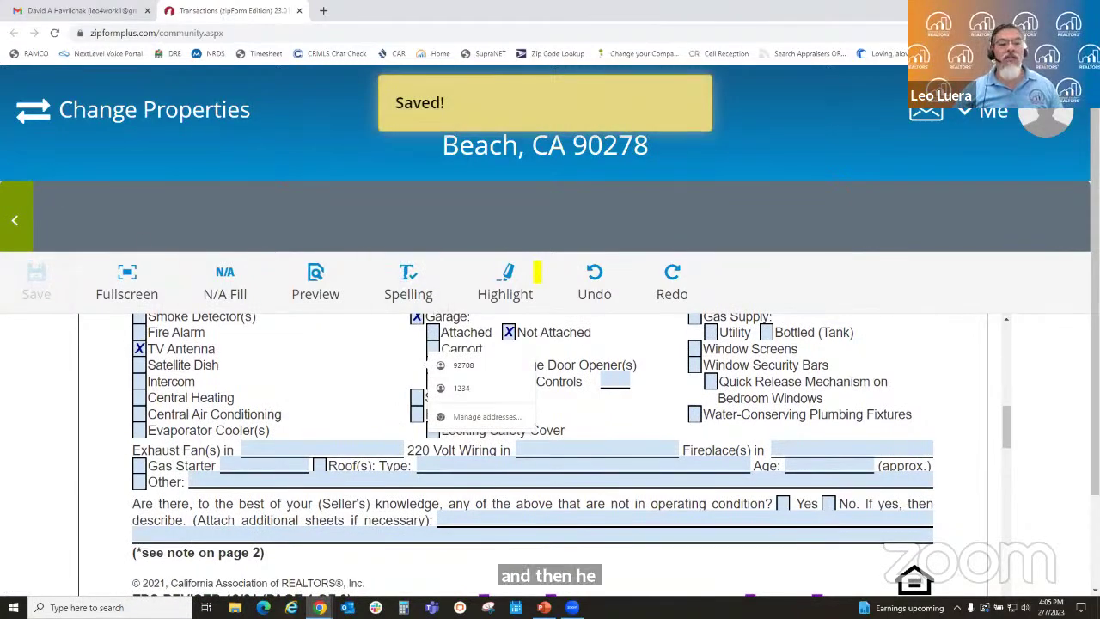
- Return to the agent's transaction documents and reopen the Transfer Disclosure Statement
click(319, 607)
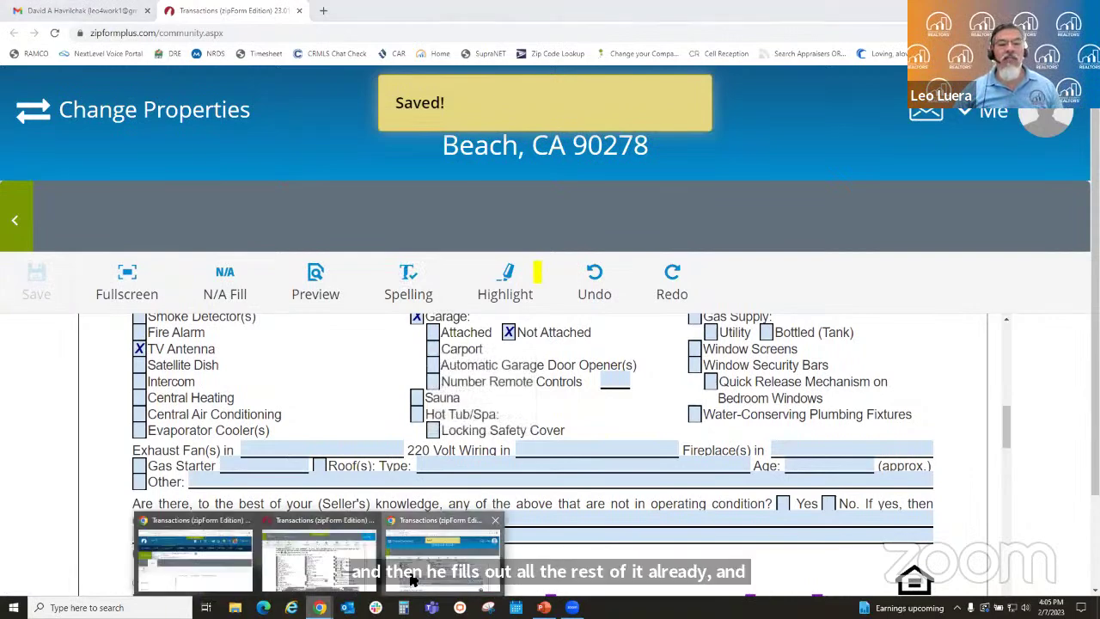
click(442, 554)
click(320, 607)
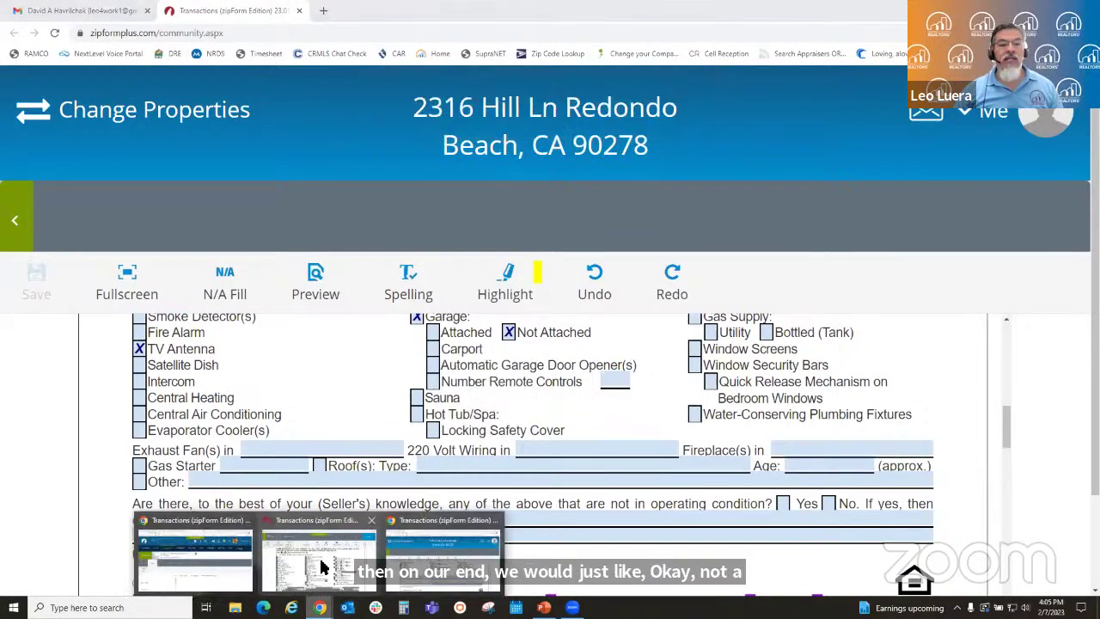
click(322, 567)
click(14, 74)
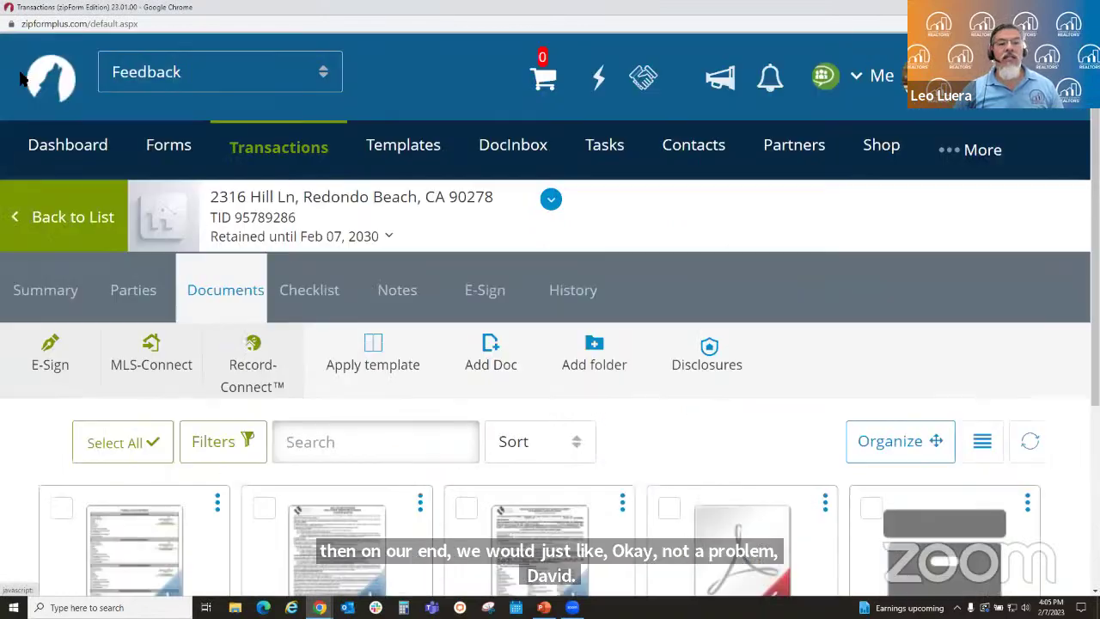
scroll(545, 451, down, 2)
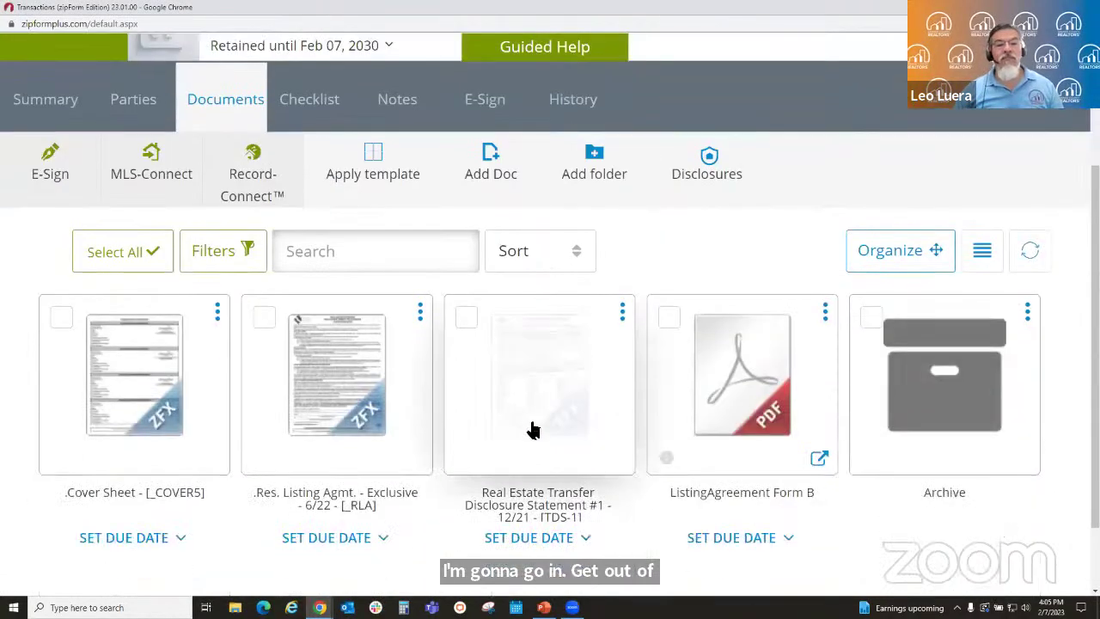
click(531, 425)
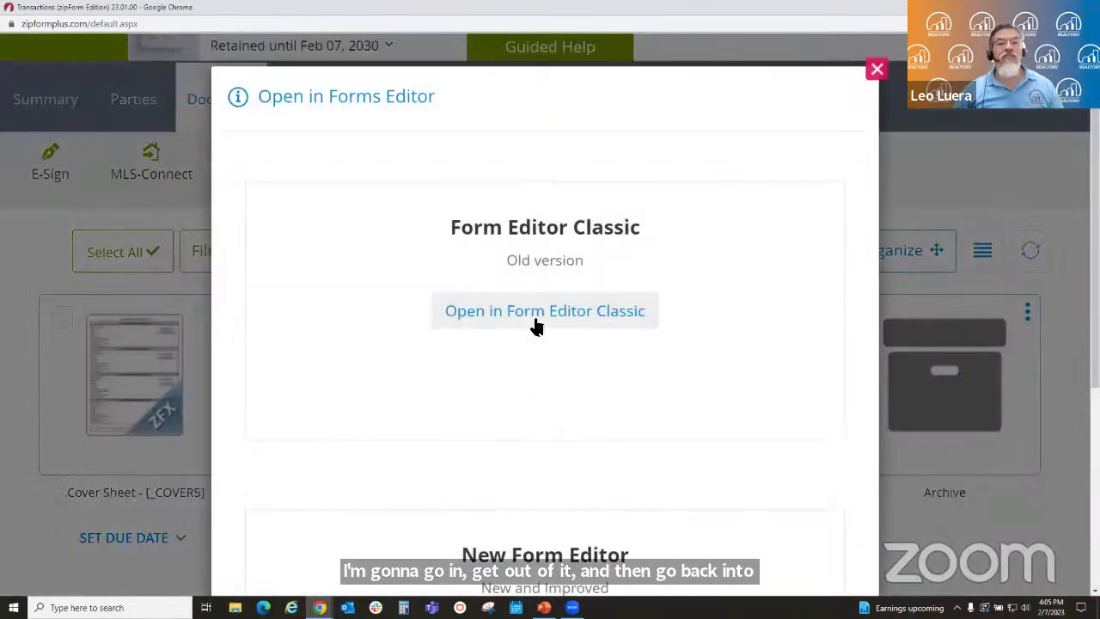
click(536, 314)
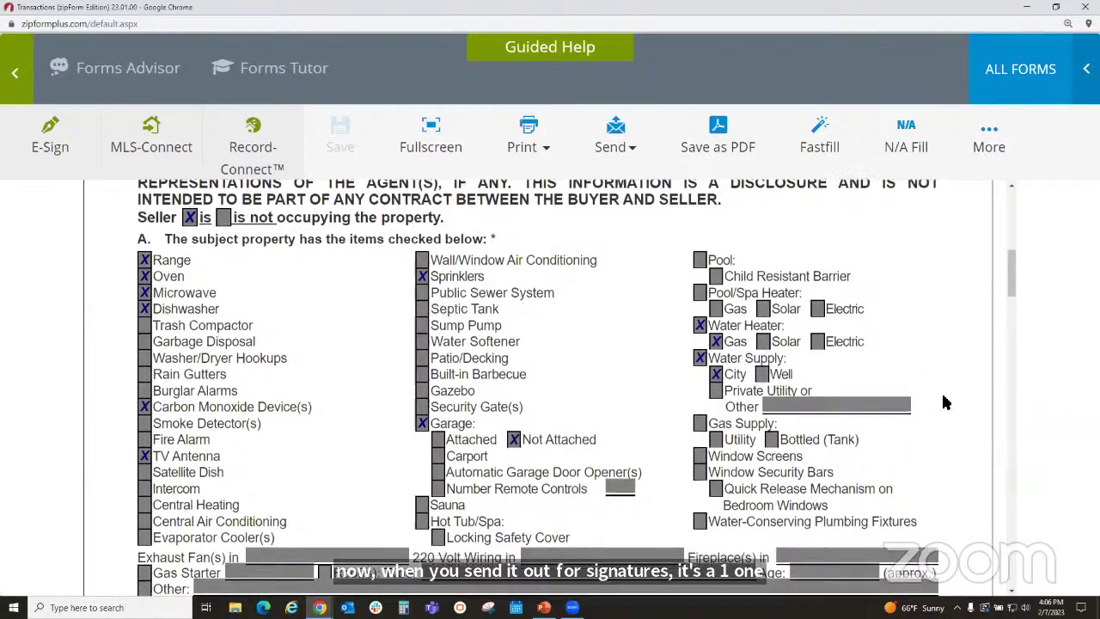
scroll(954, 406, down, 2)
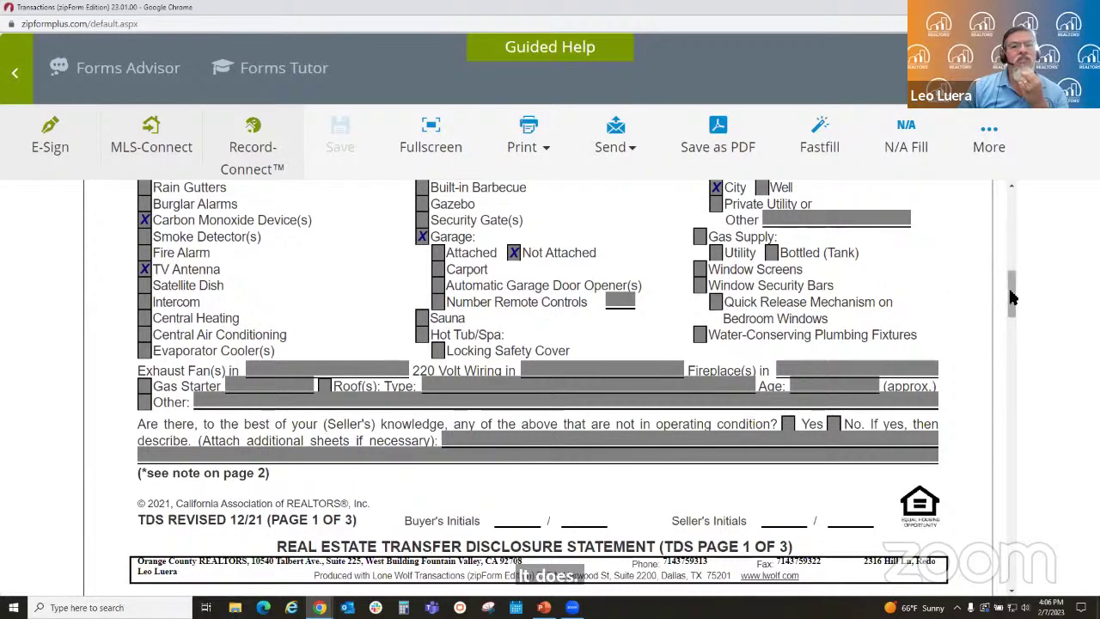
drag(1011, 302, 1007, 350)
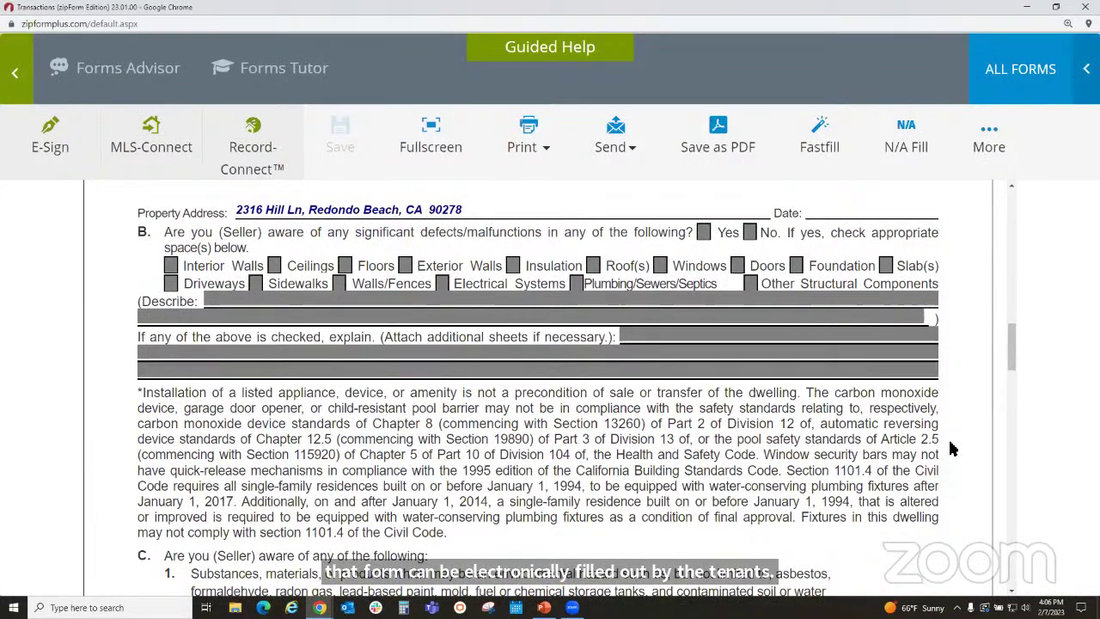
scroll(945, 459, down, 2)
scroll(945, 464, down, 2)
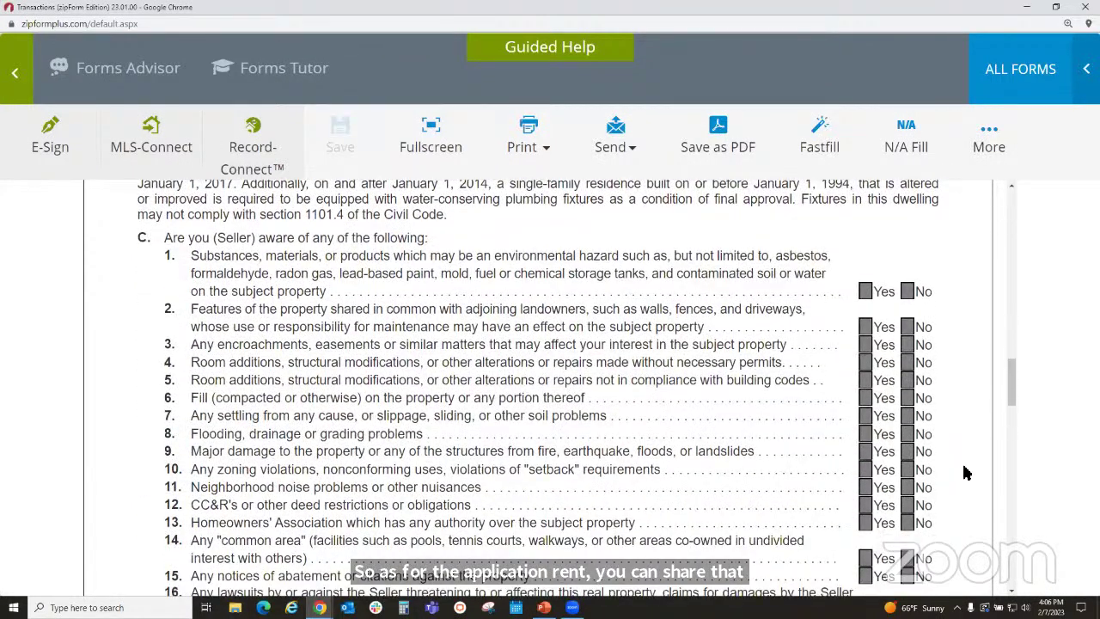
scroll(964, 471, down, 5)
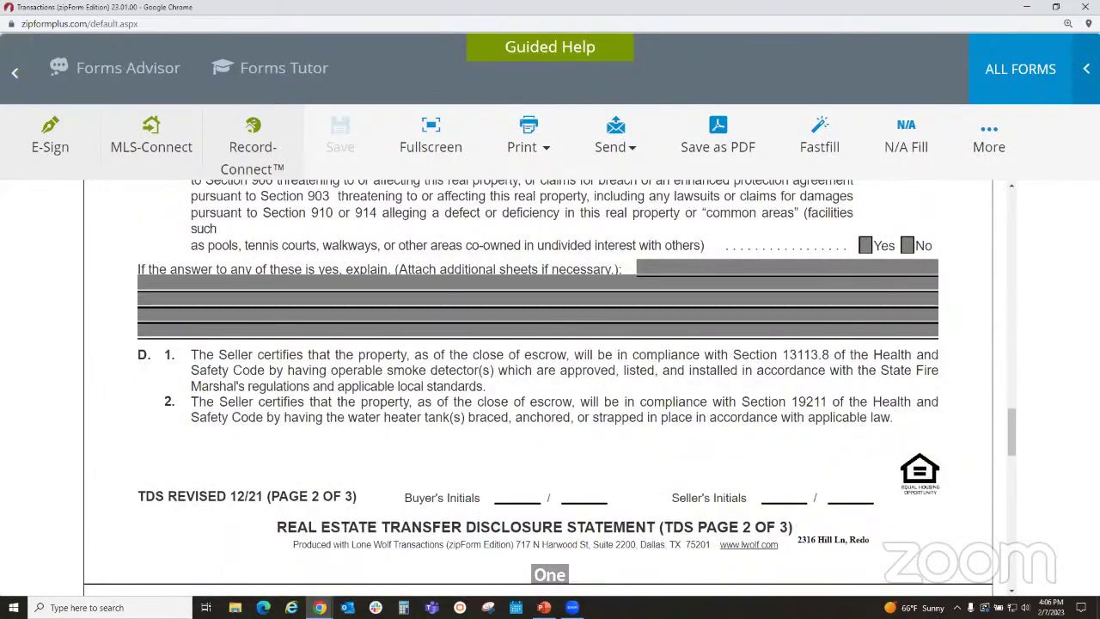
click(13, 75)
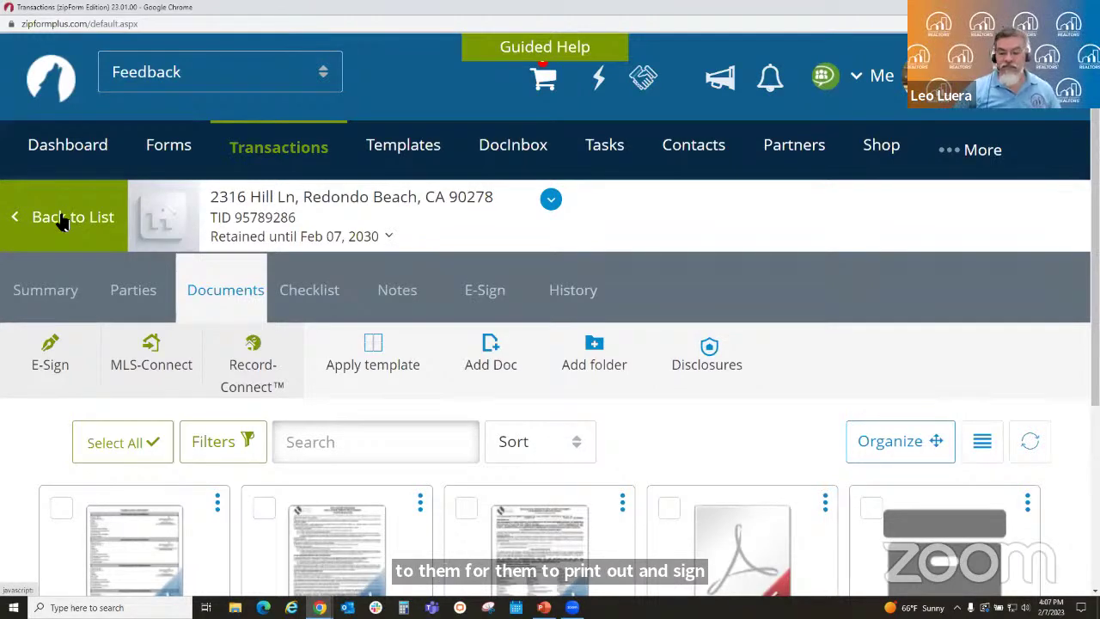
- Zoom the page out two steps, go back to the Transactions list, and minimize that window
key(ctrl+minus)
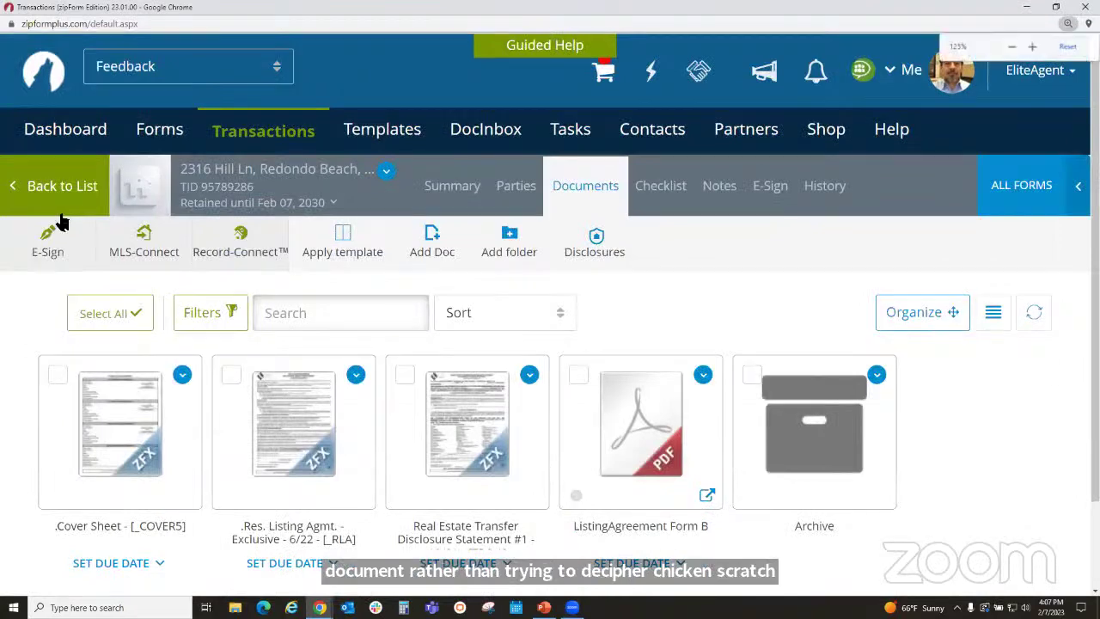
key(ctrl+minus)
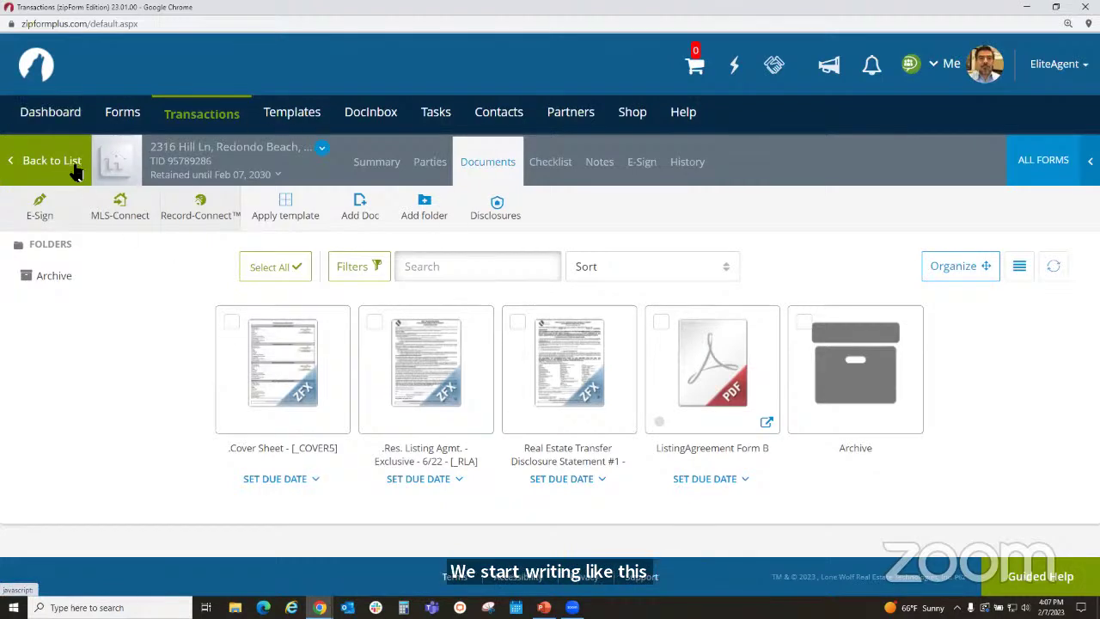
click(51, 160)
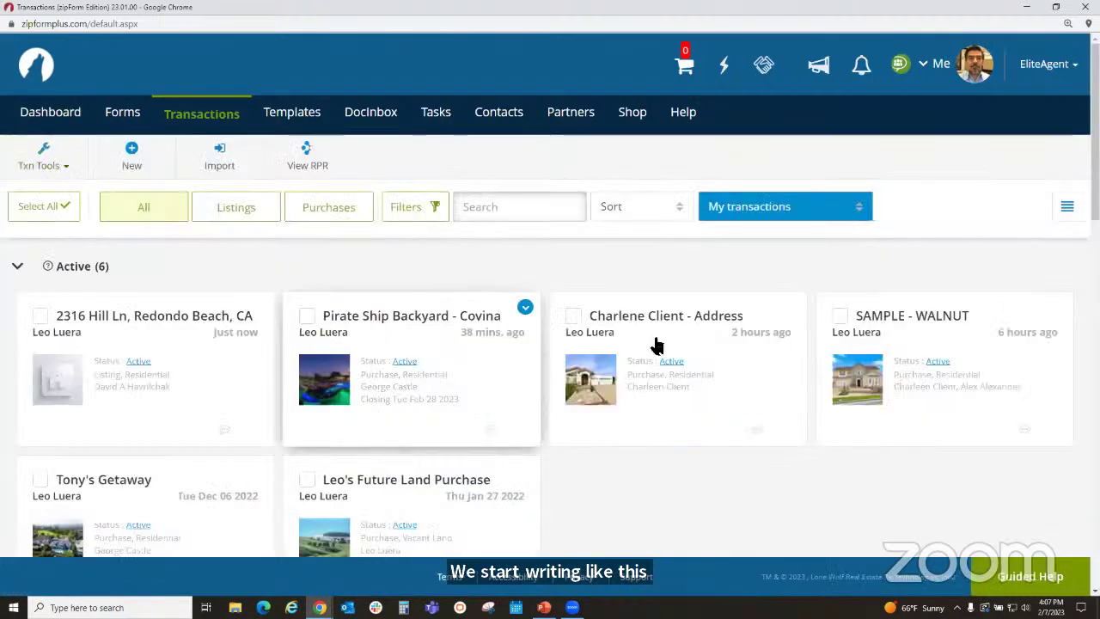
click(1025, 6)
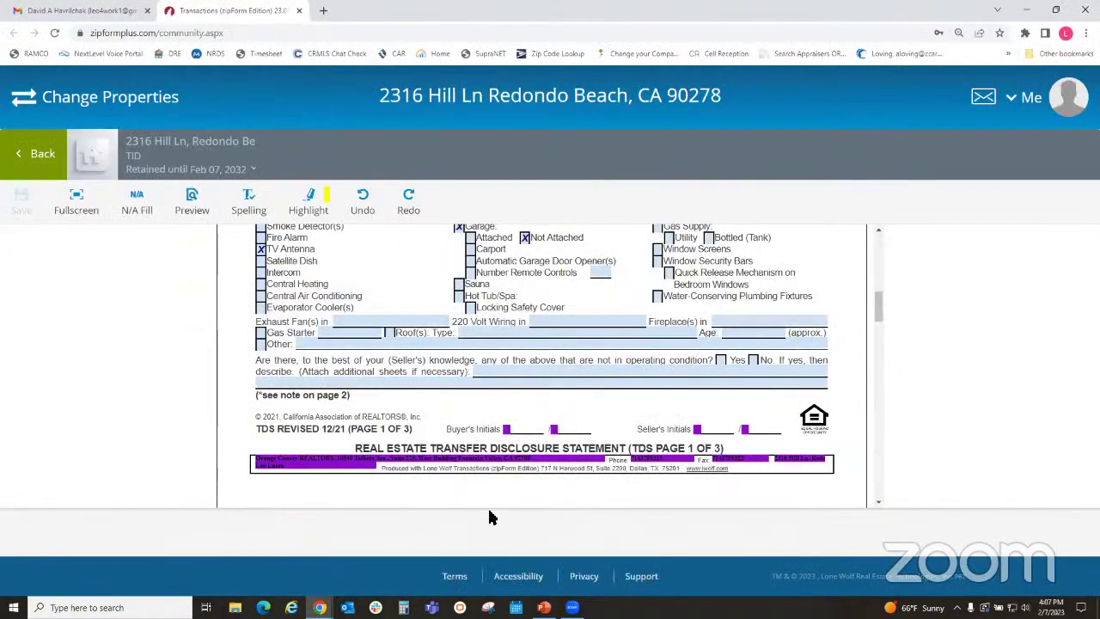
- Sign out of the zipCommunity portal, close its tab, and return to the Gmail inbox
scroll(628, 400, up, 10)
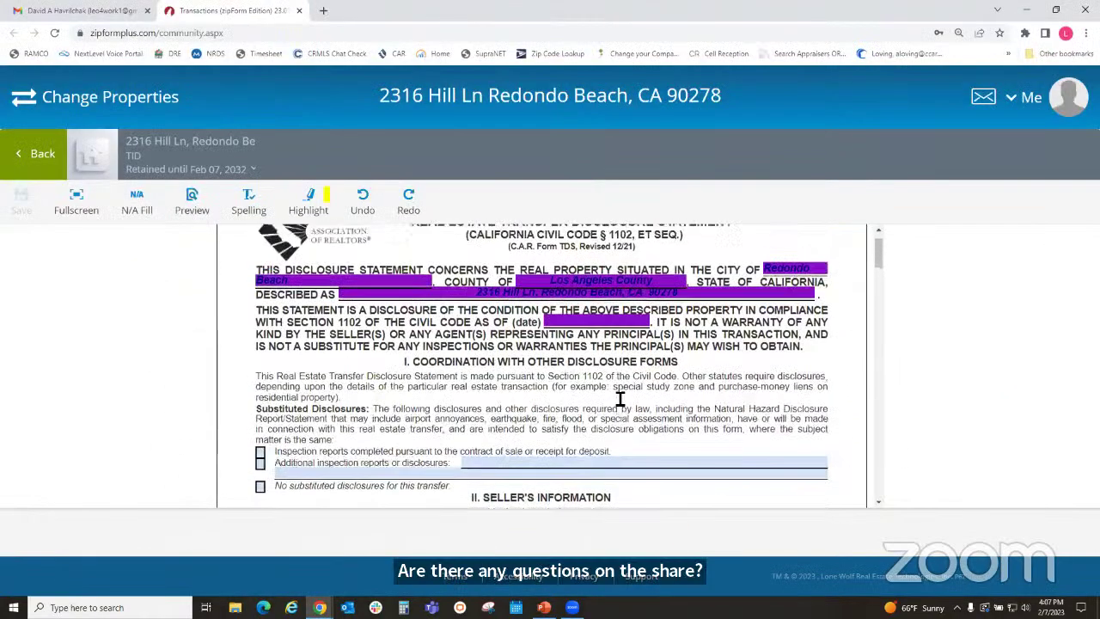
click(34, 153)
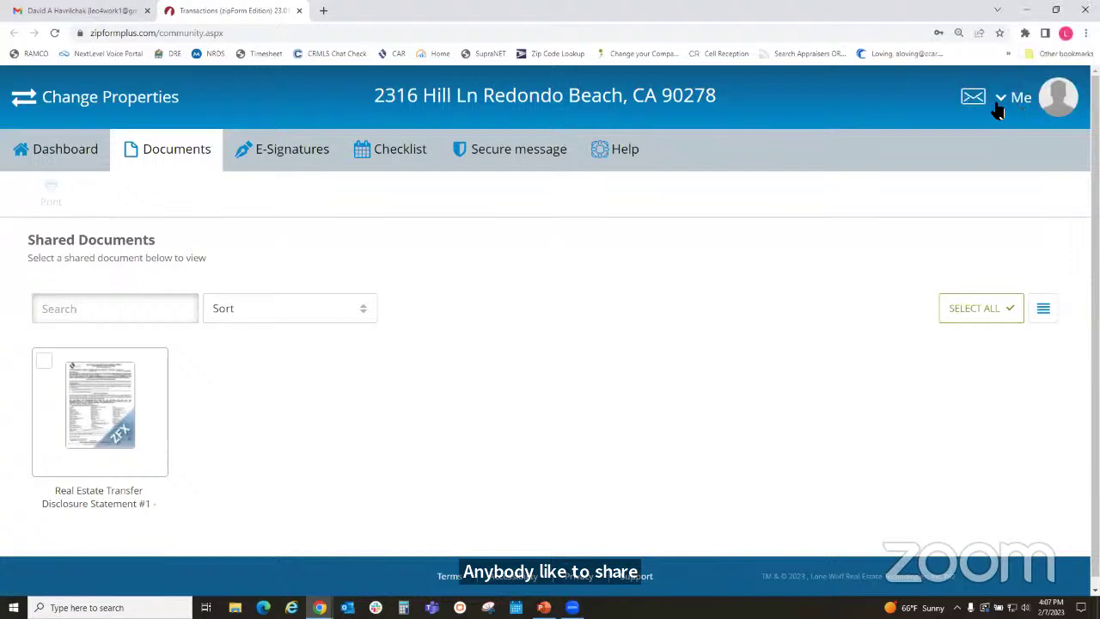
click(998, 100)
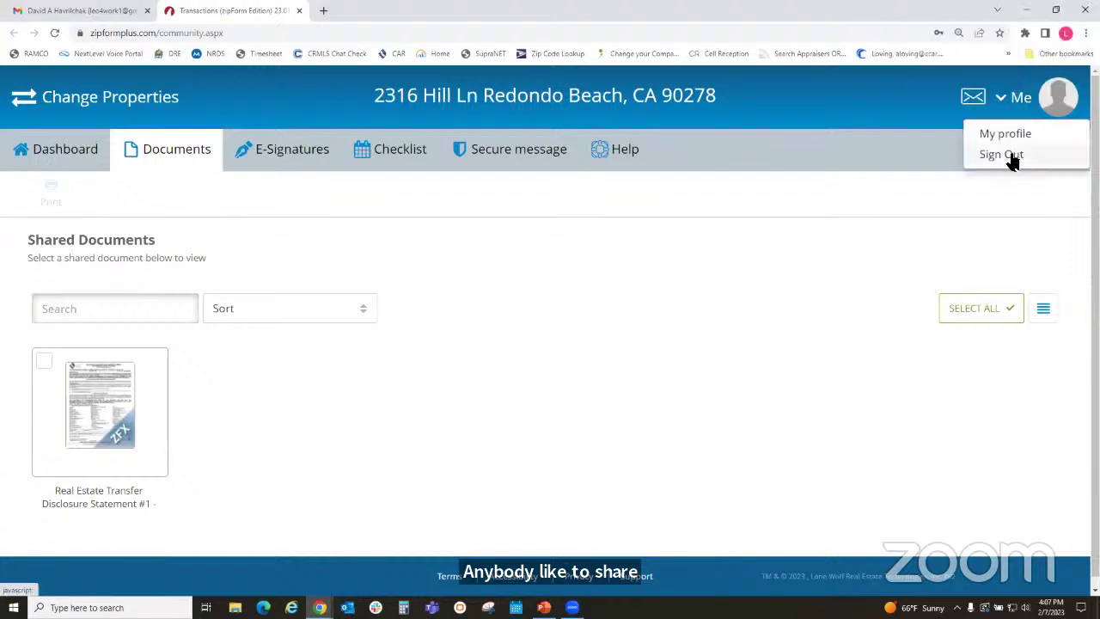
click(1006, 157)
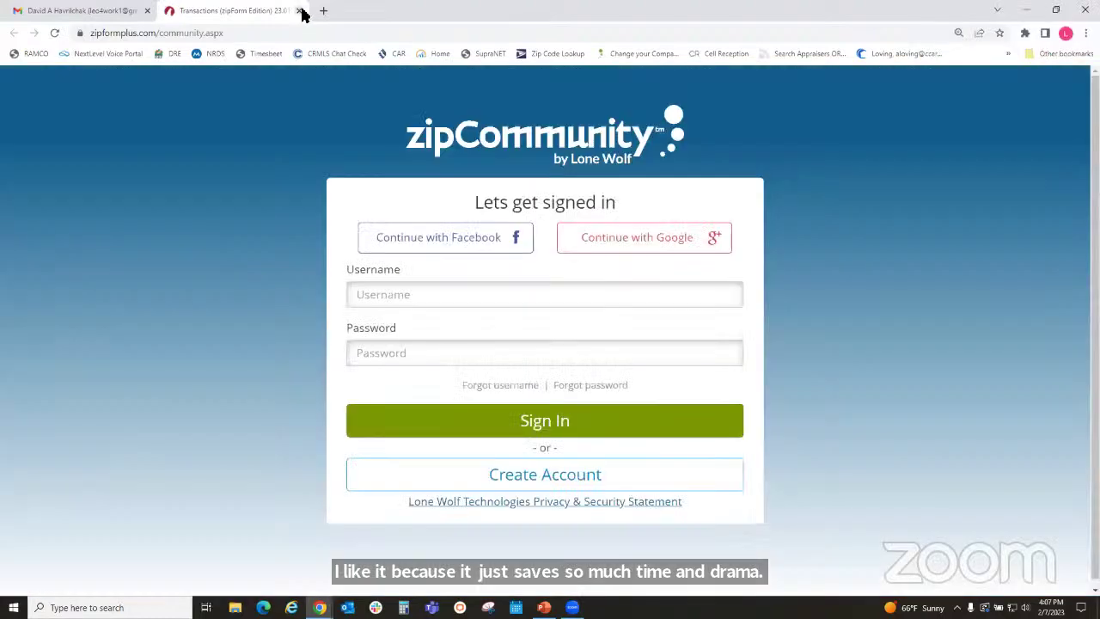
click(299, 12)
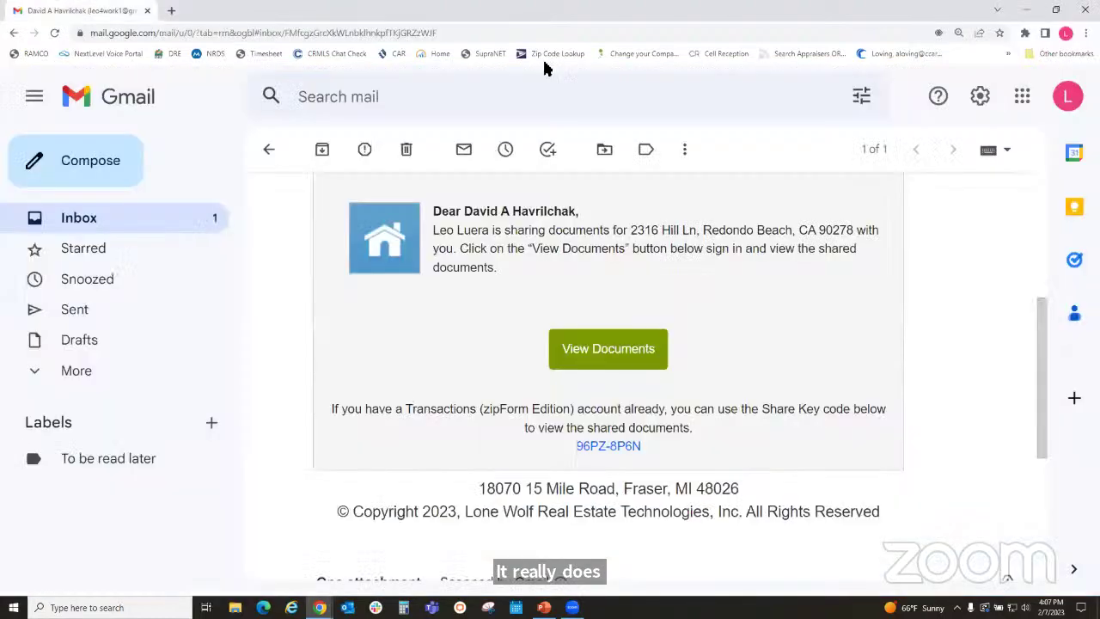
click(267, 149)
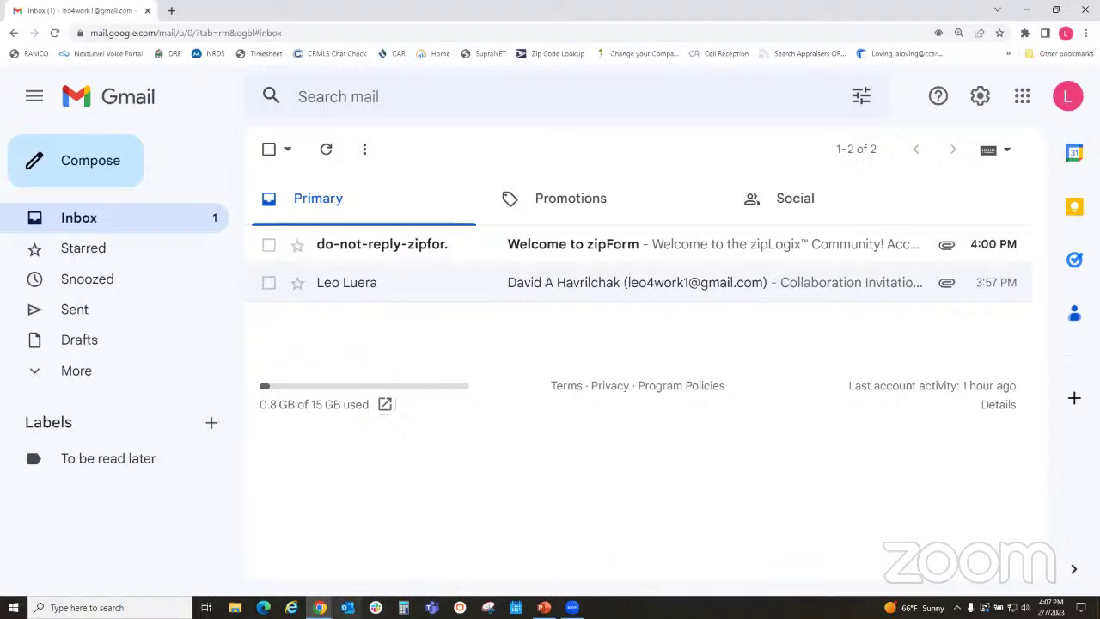
- Bring the Transactions (zipForm Edition) window forward and look over the active transactions
mouse_move(319, 607)
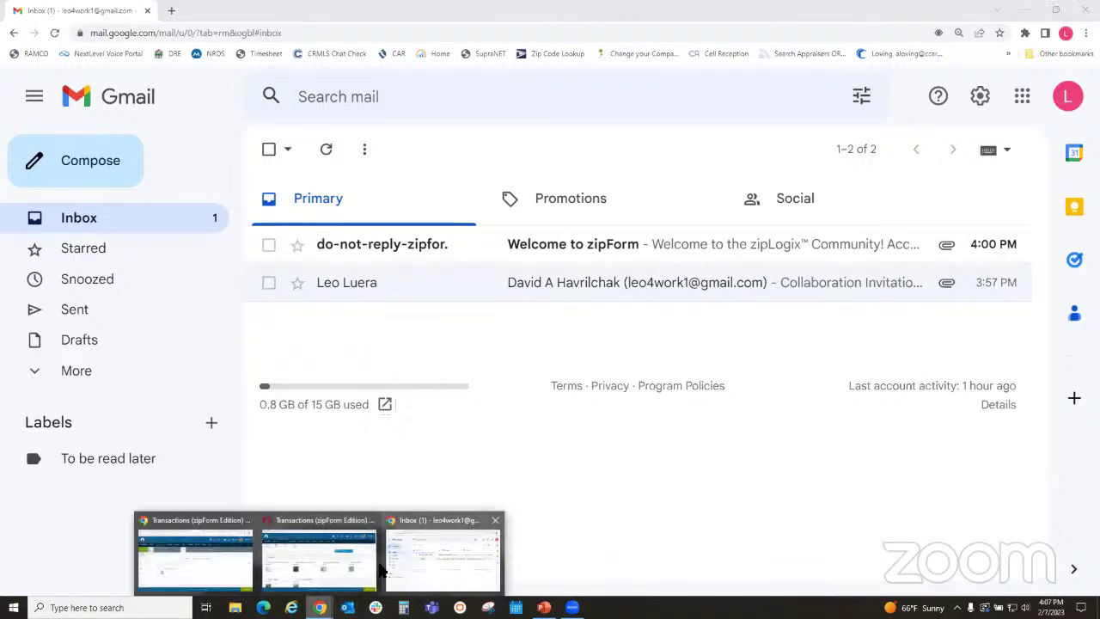
click(378, 567)
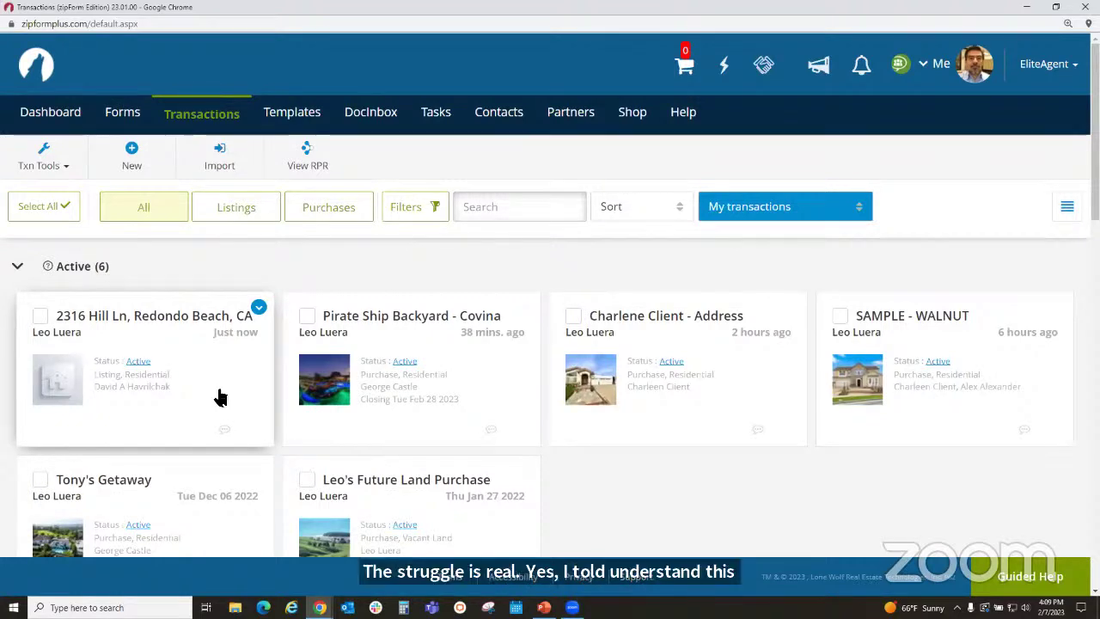
scroll(220, 397, down, 1)
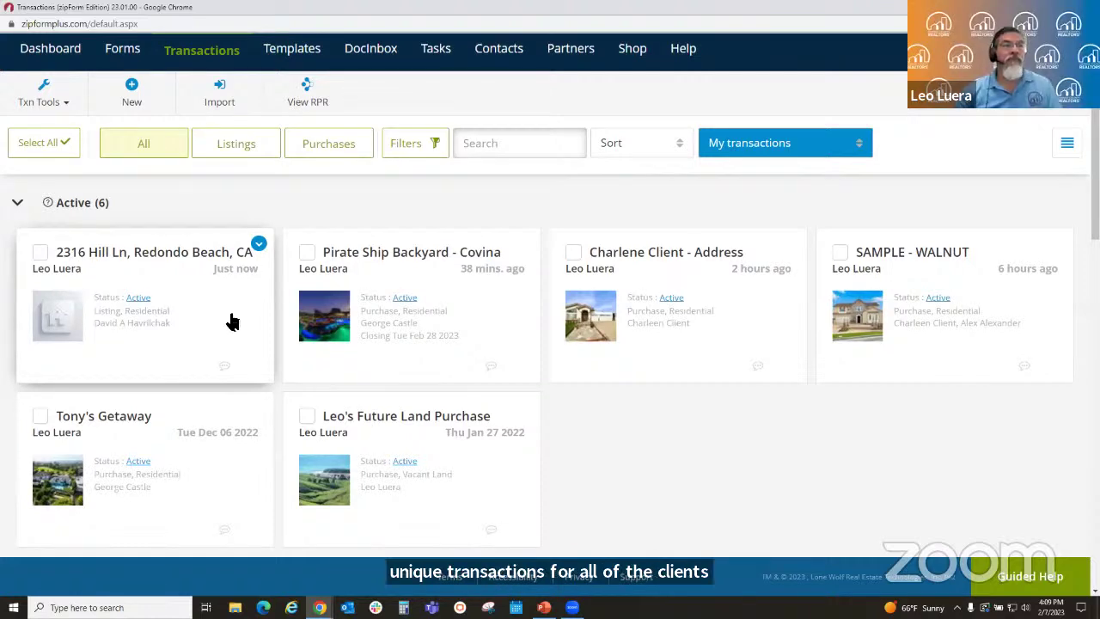
scroll(222, 296, up, 1)
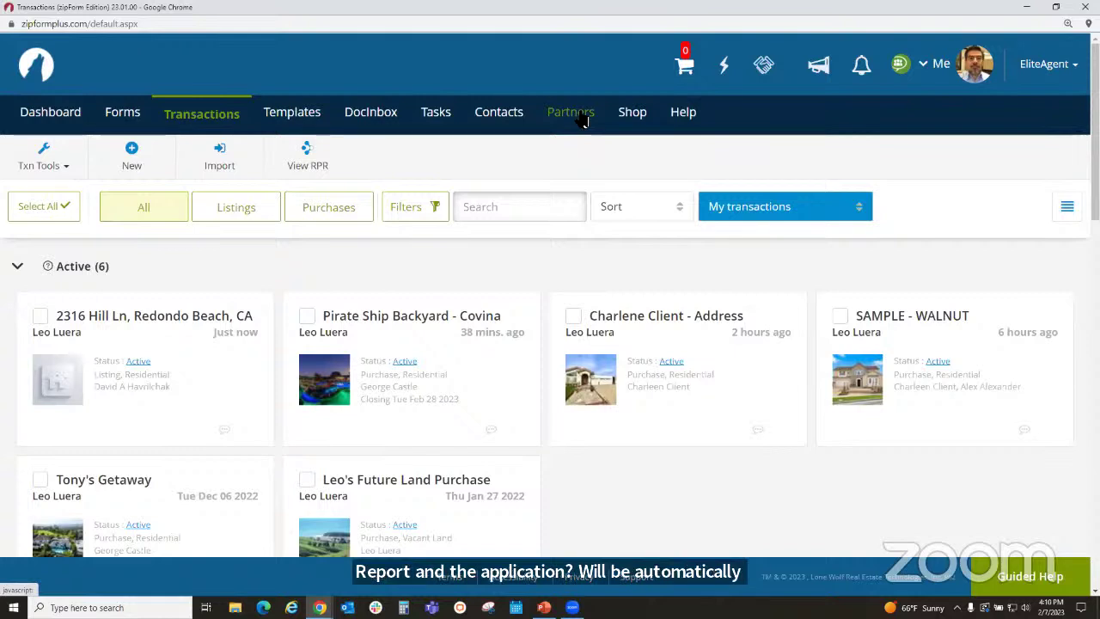
- Browse the integration cards in the Partners Marketplace
click(580, 118)
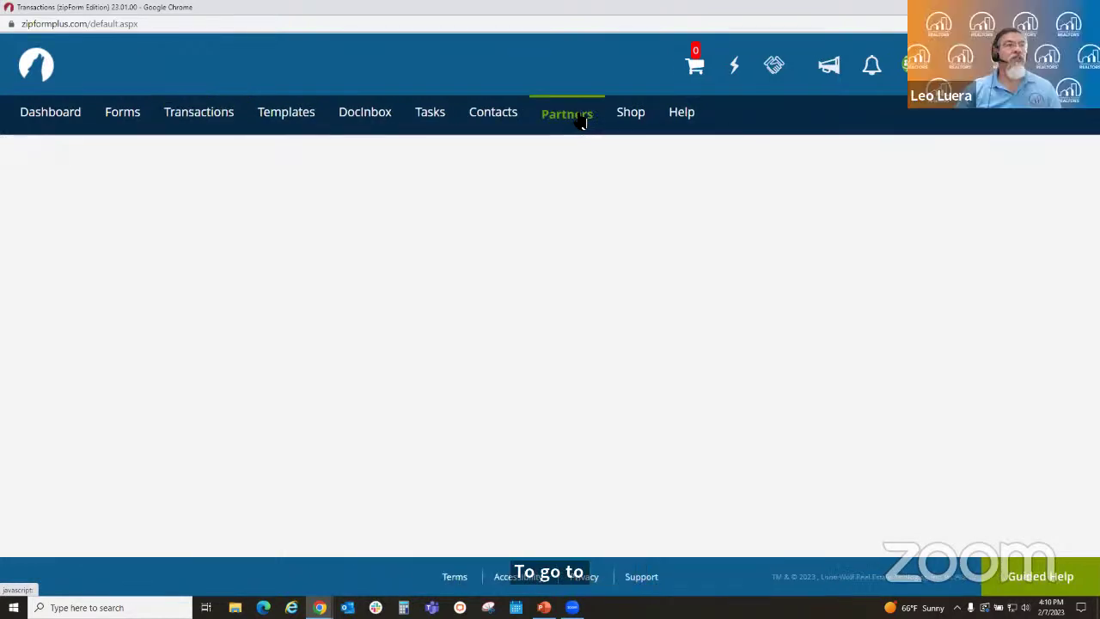
scroll(640, 320, down, 5)
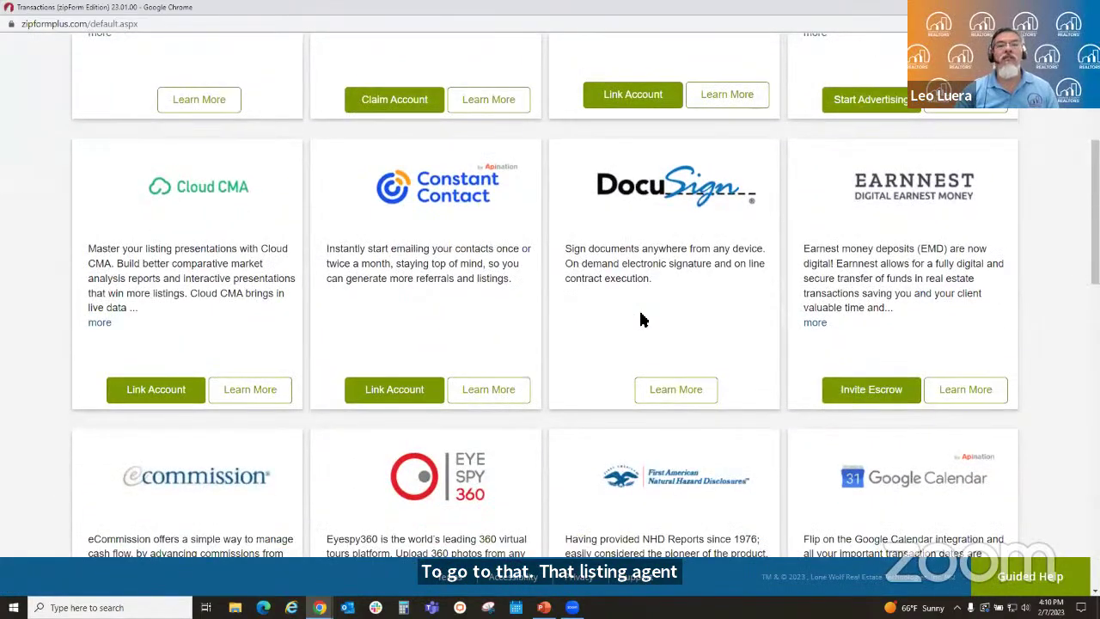
scroll(640, 320, down, 4)
scroll(644, 315, down, 8)
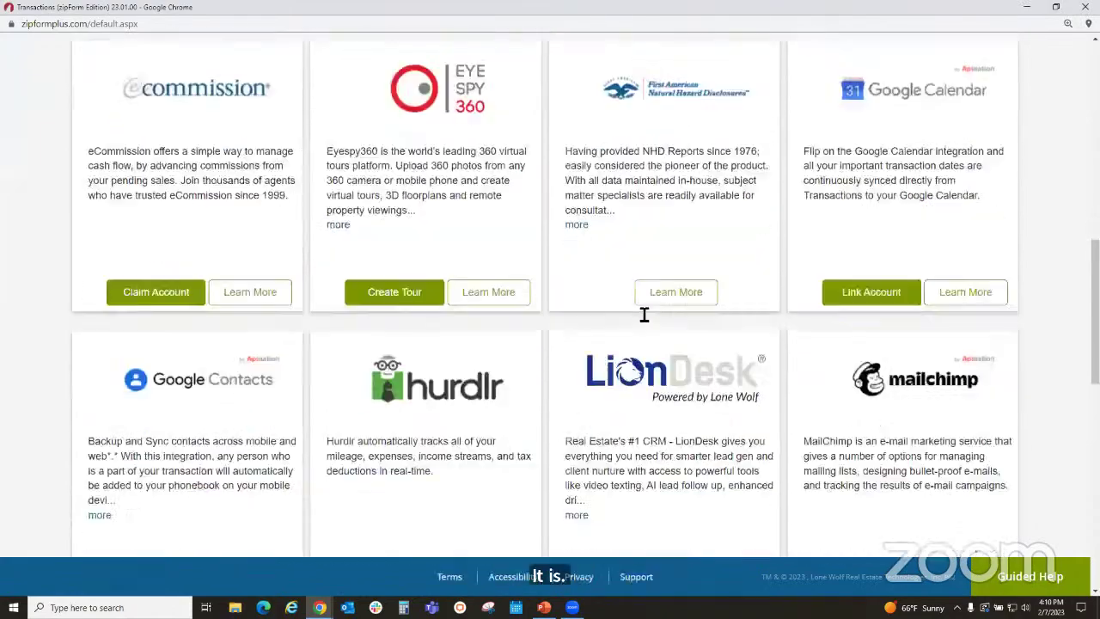
scroll(638, 313, down, 3)
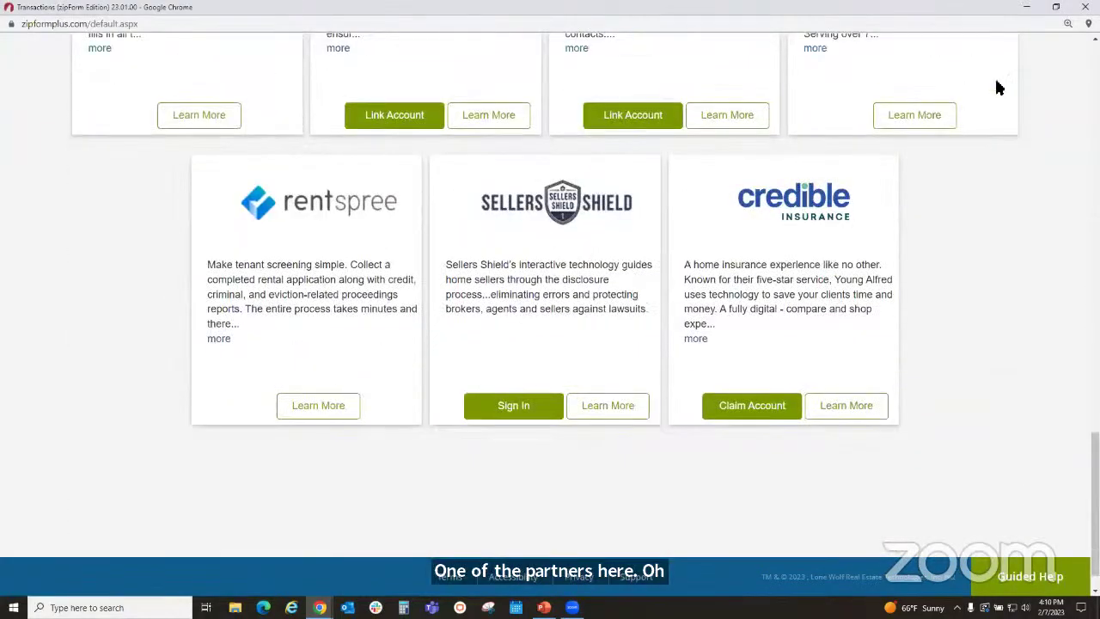
scroll(550, 301, up, 10)
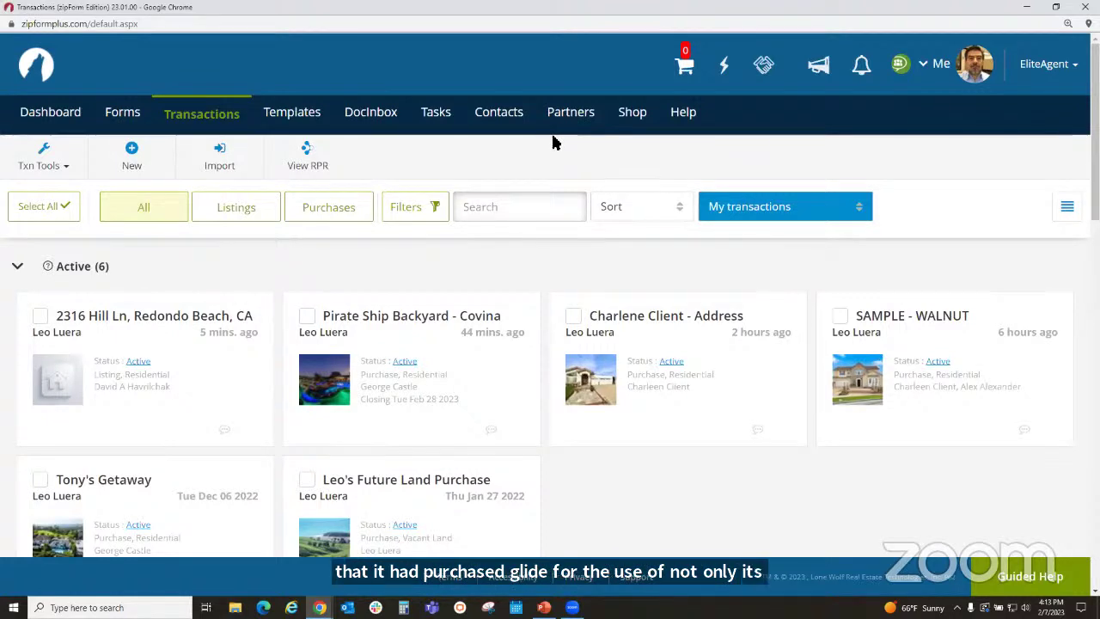
click(301, 122)
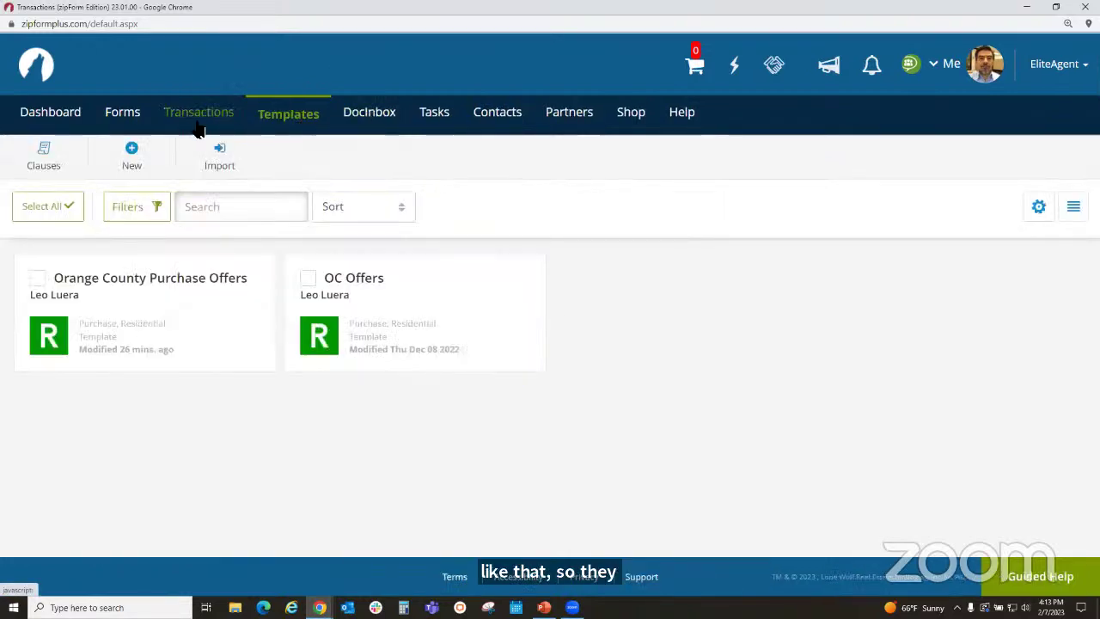
click(196, 127)
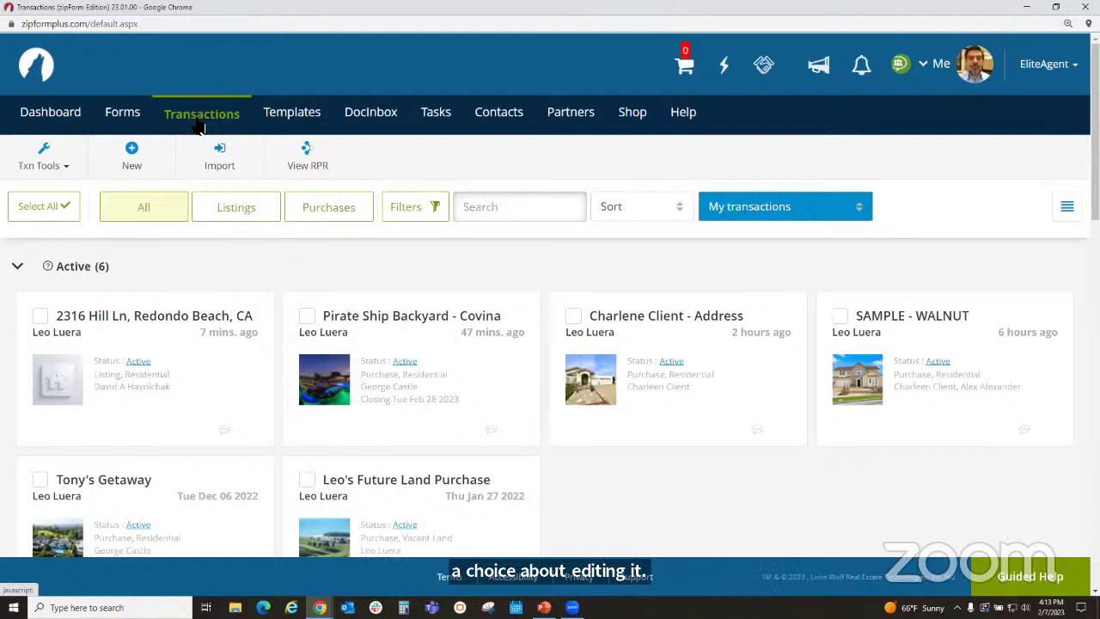
- Open the Residential Purchase Agreement from the Pirate Ship Backyard - Covina transaction's documents
click(459, 374)
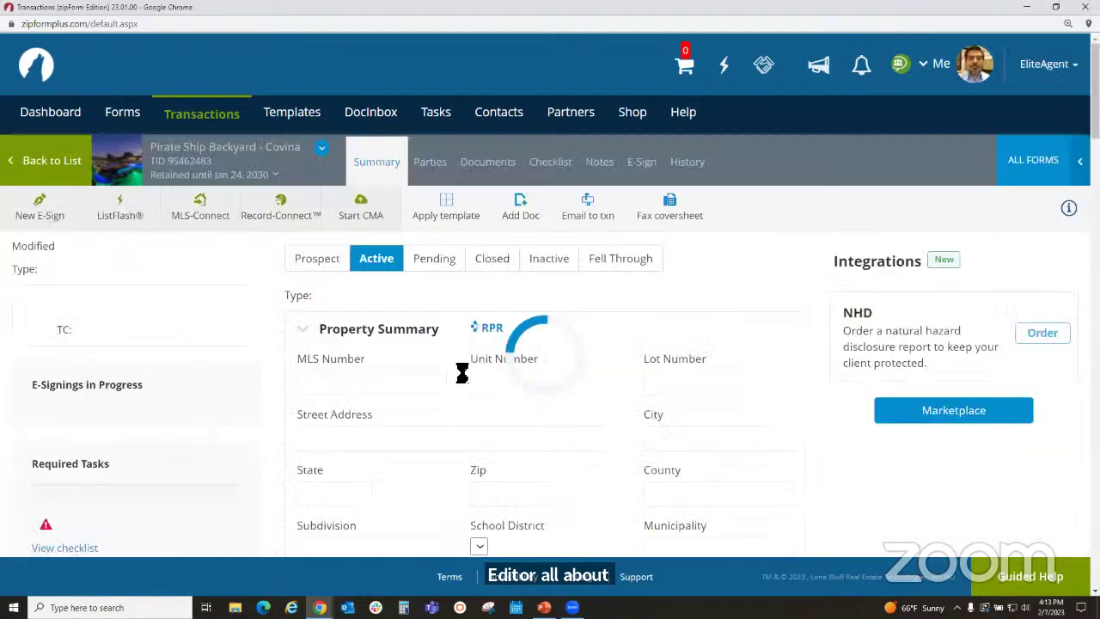
click(492, 163)
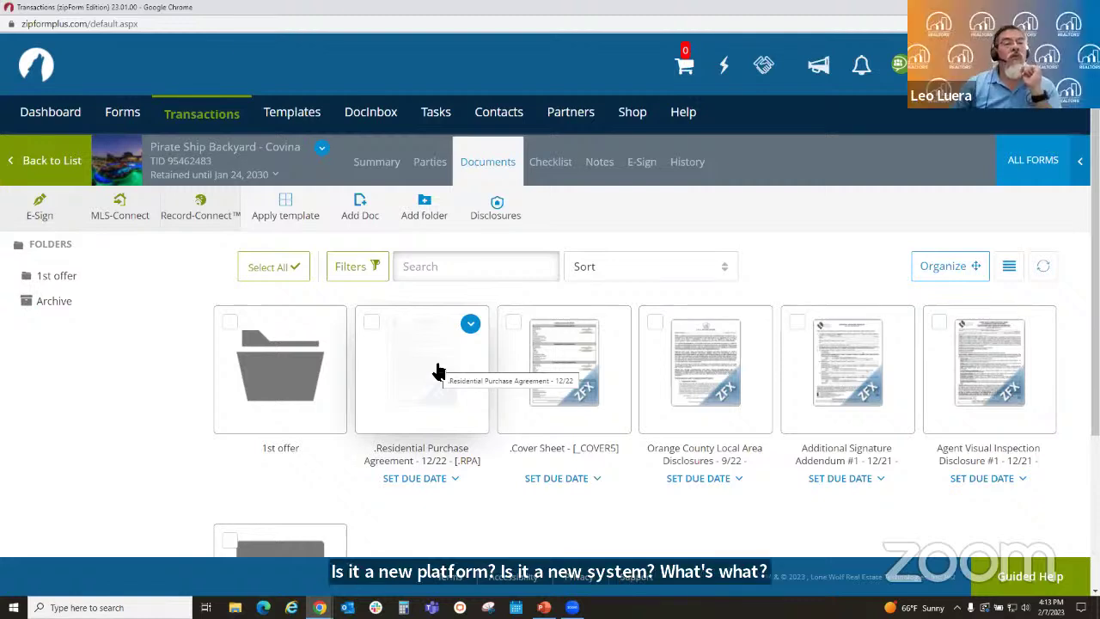
click(436, 371)
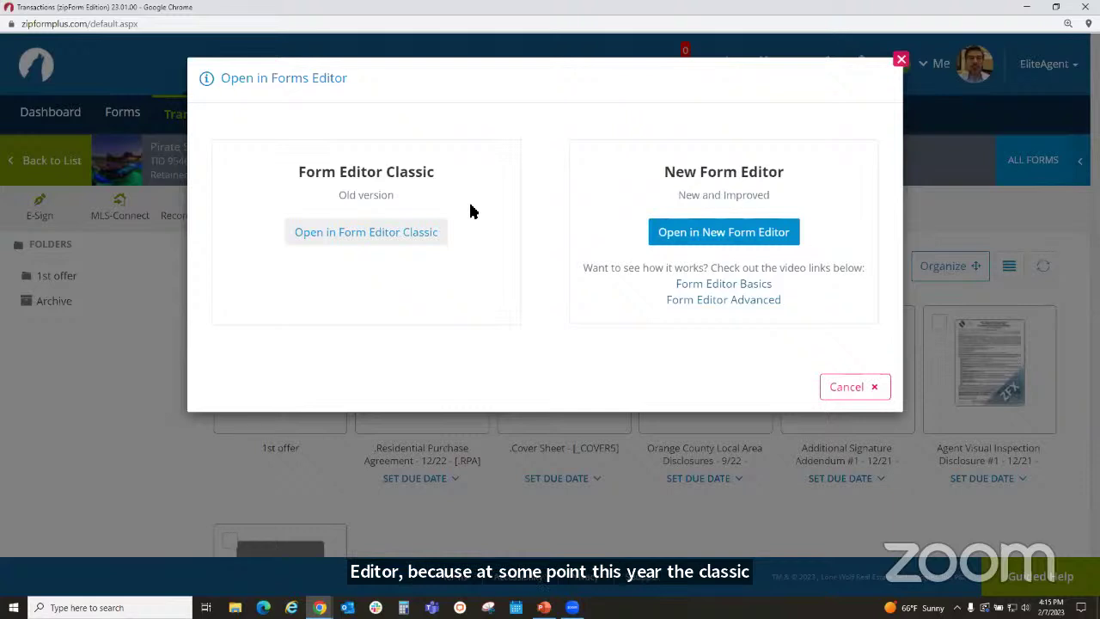
- Open Lone Wolf's 'The New Forms Editor - Basics' tutorial video from the editor-choice dialog
click(724, 285)
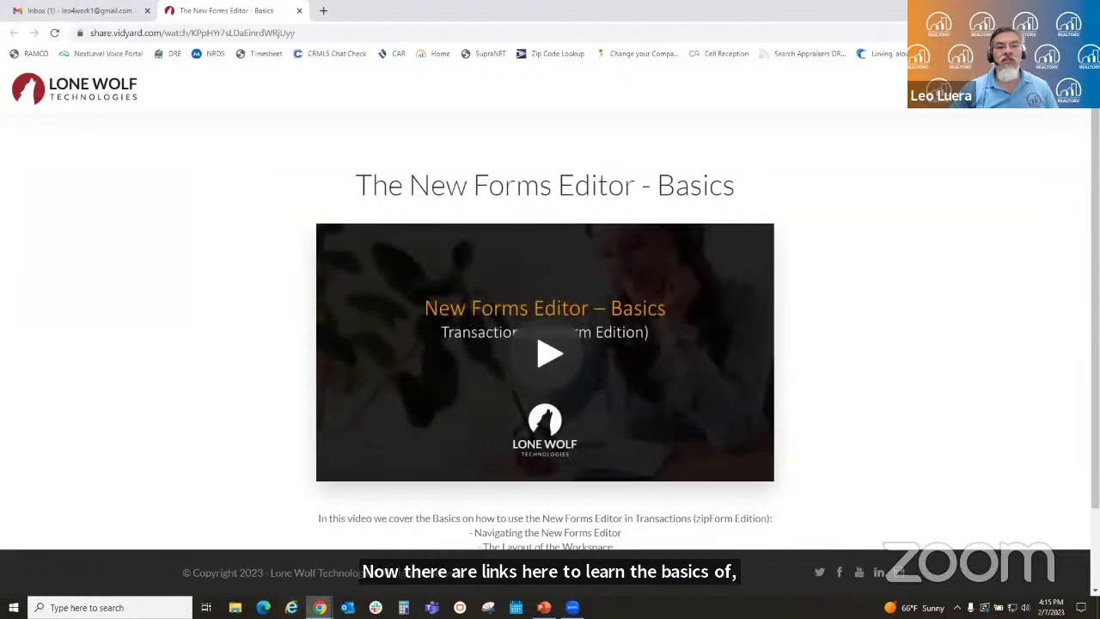
- Also open the 'New Forms Editor - Advanced' tutorial, then close the Vidyard tutorial window
mouse_move(320, 607)
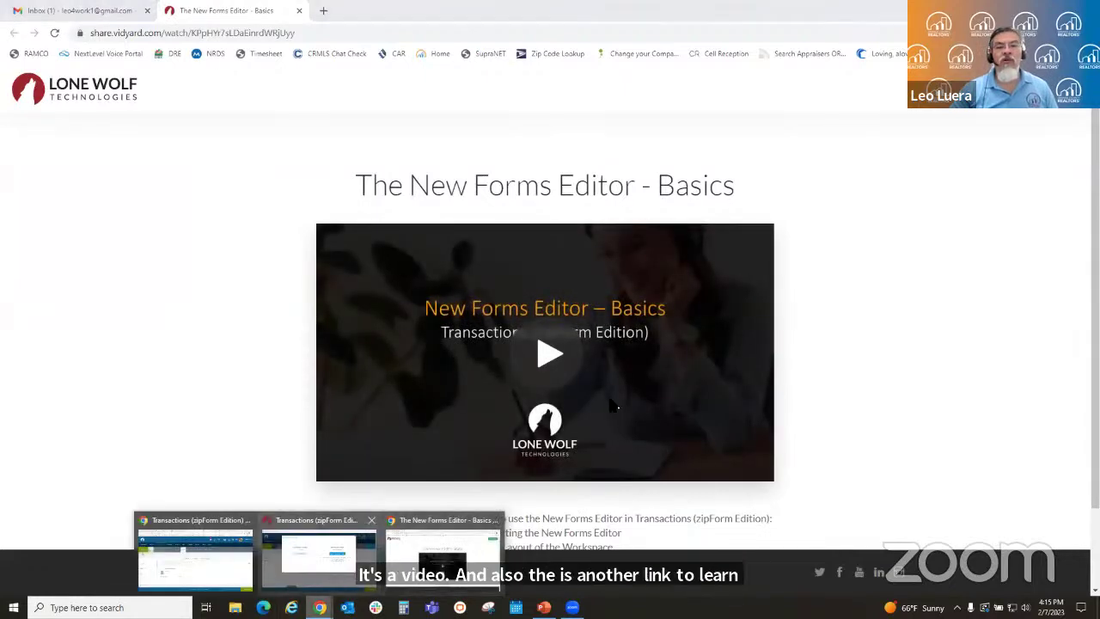
click(329, 573)
click(706, 302)
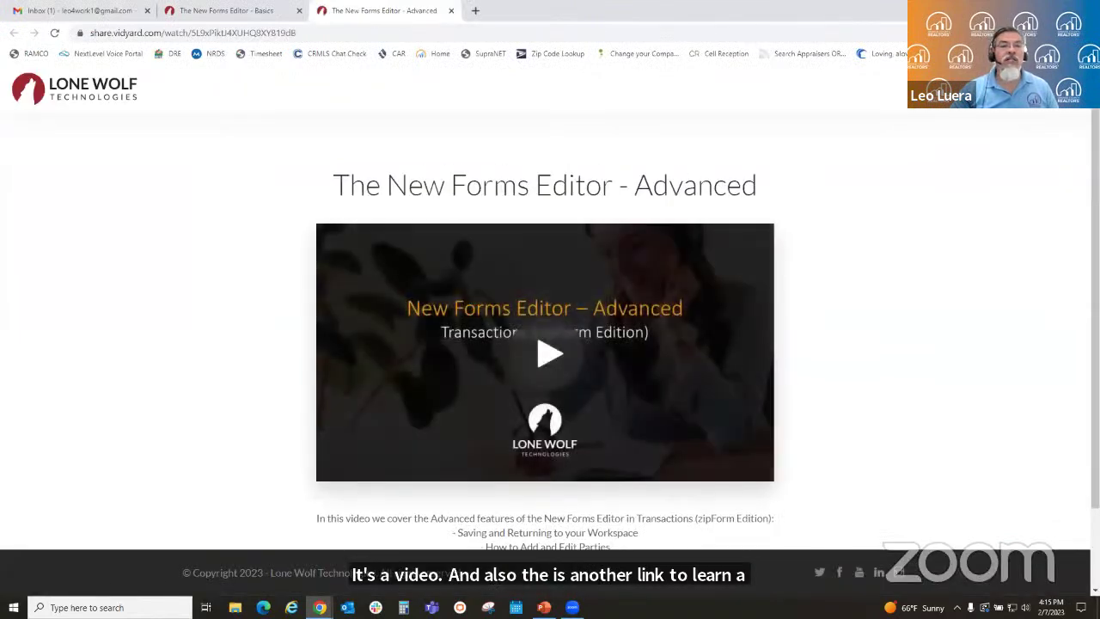
click(1027, 7)
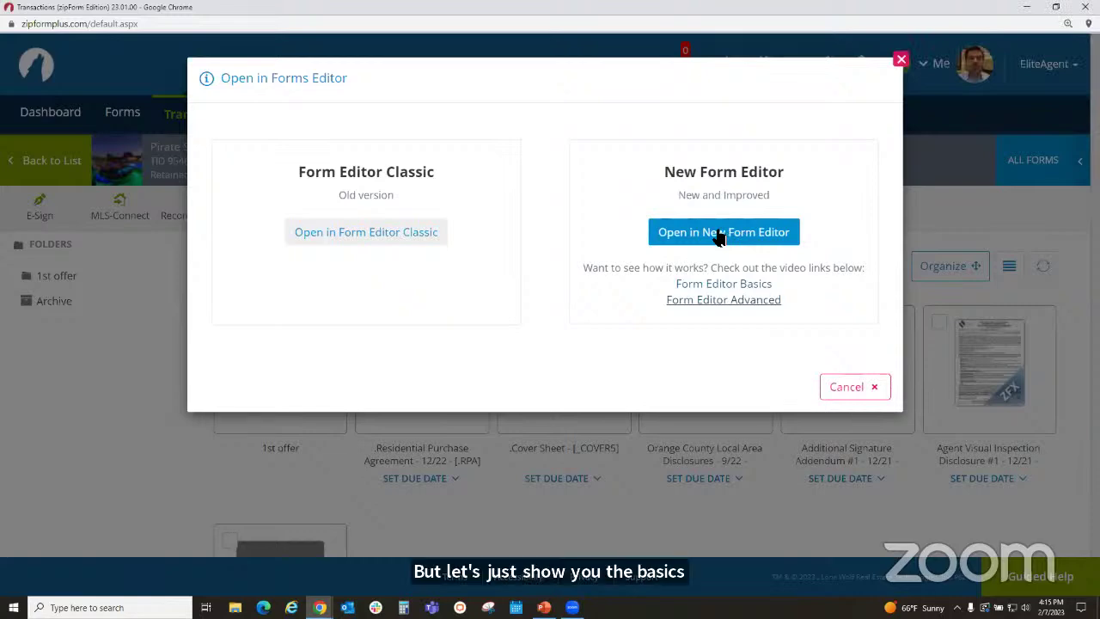
- View the Residential Purchase Agreement and its parties in the new editor, then return to the Transactions list
click(720, 236)
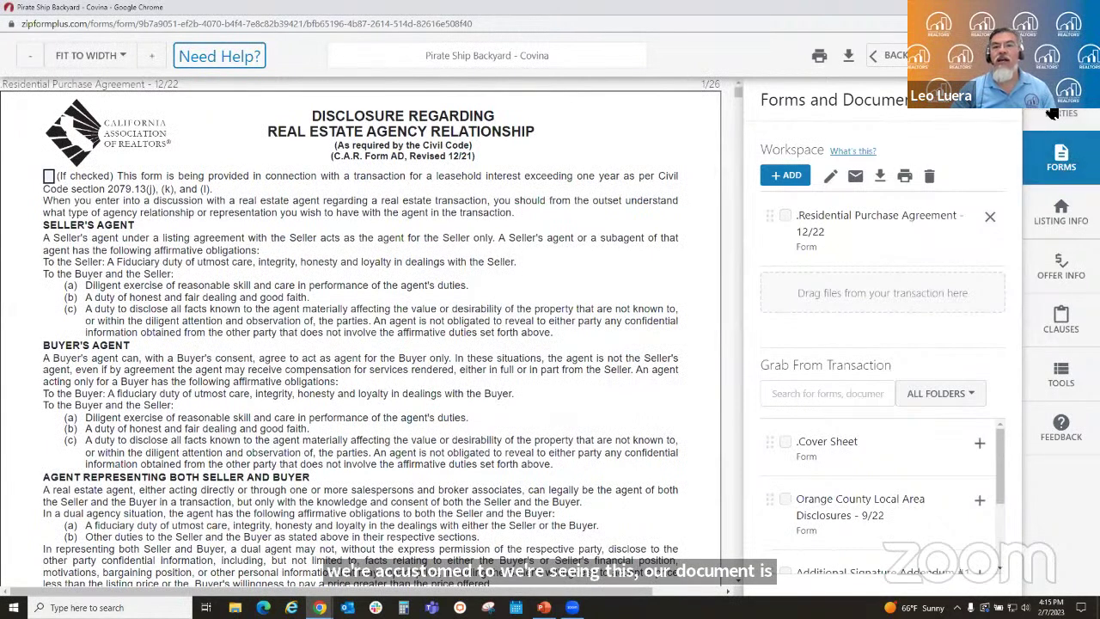
click(1072, 113)
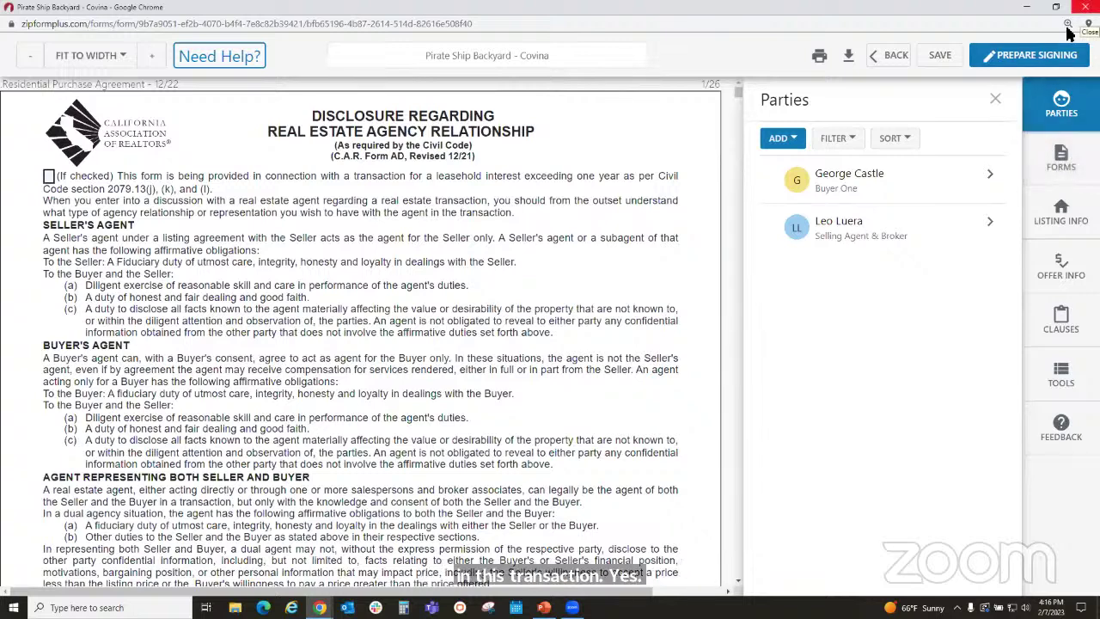
click(895, 57)
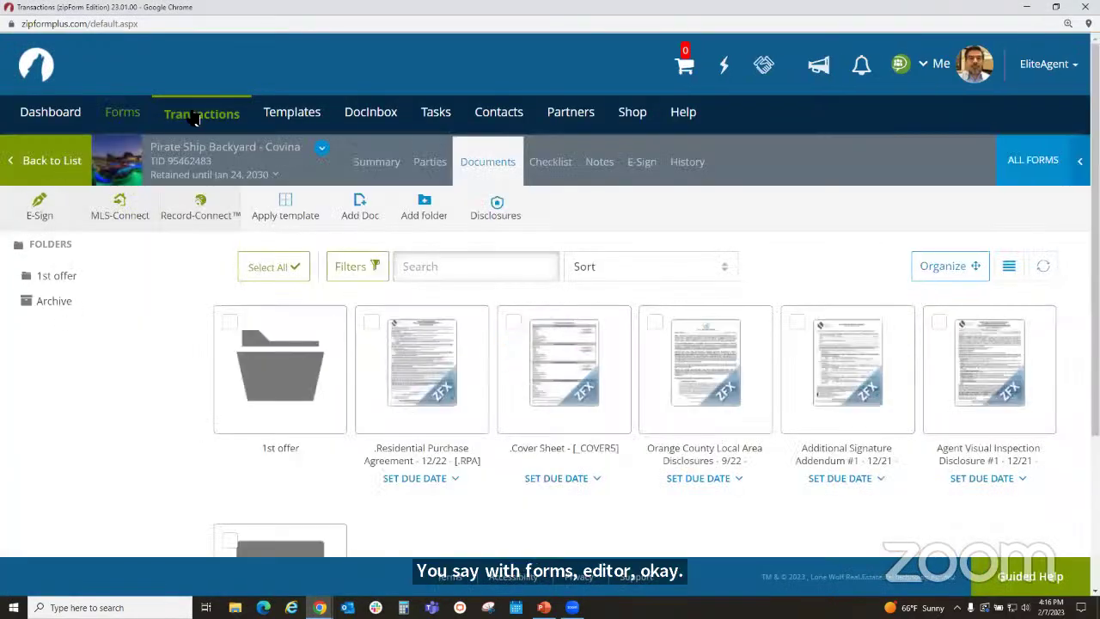
click(197, 114)
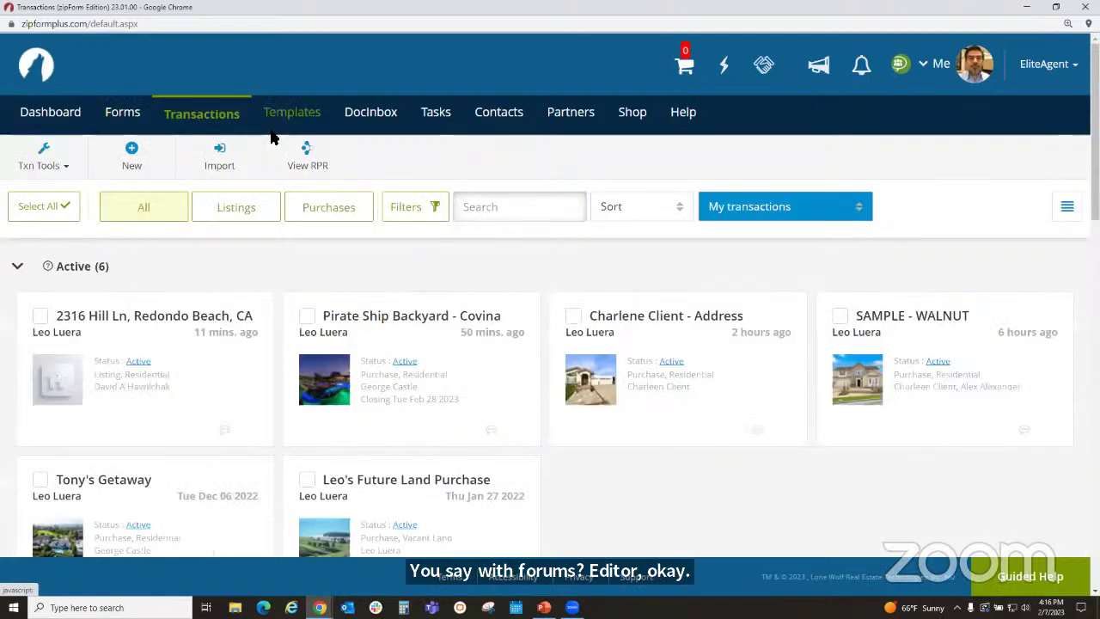
- Create a new purchase/offer transaction named with the client's name plus 'Fountain Valley' and launch MLS-Connect
click(135, 162)
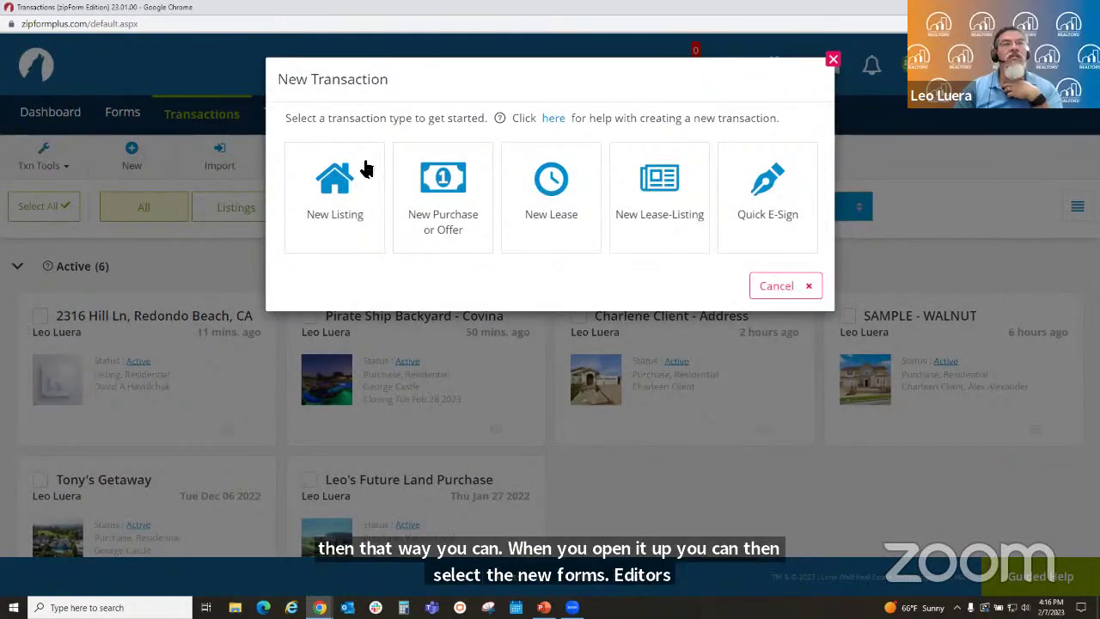
click(456, 217)
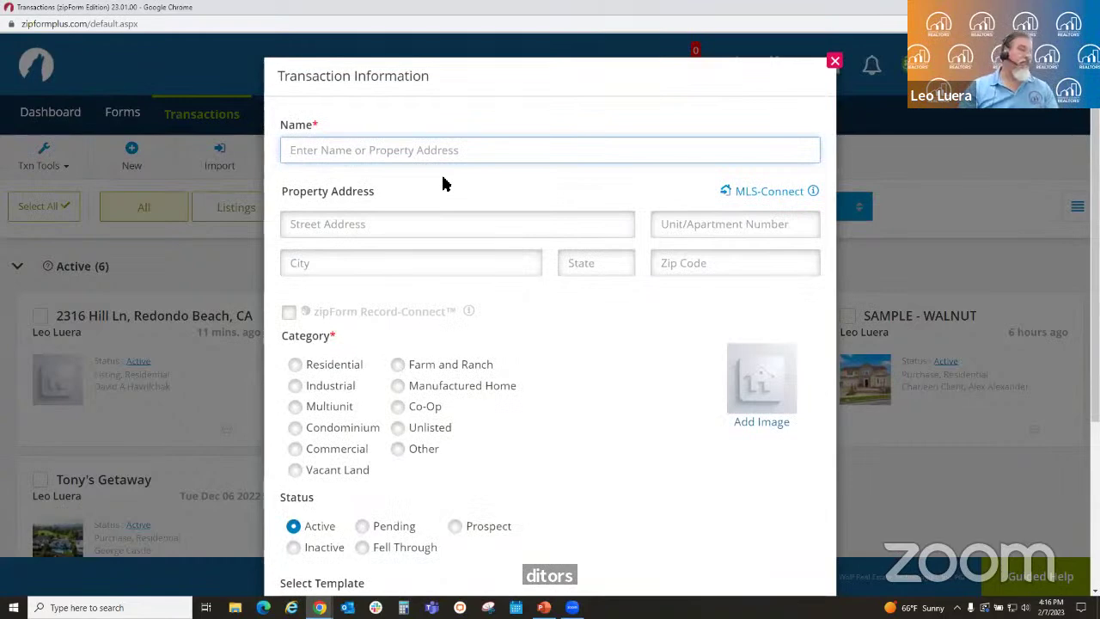
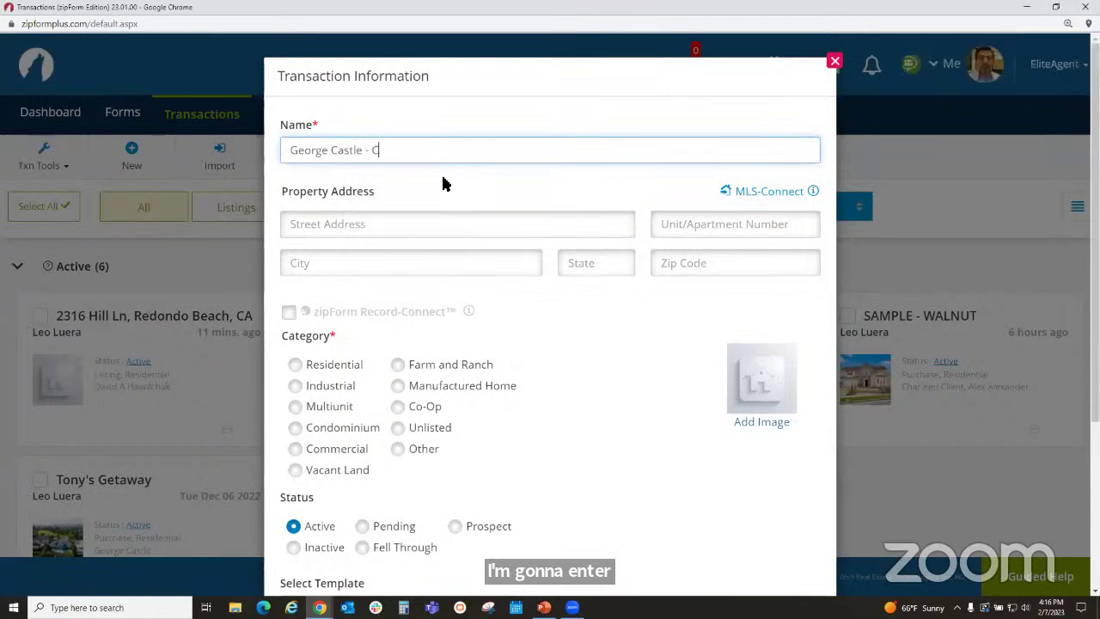
text(vi)
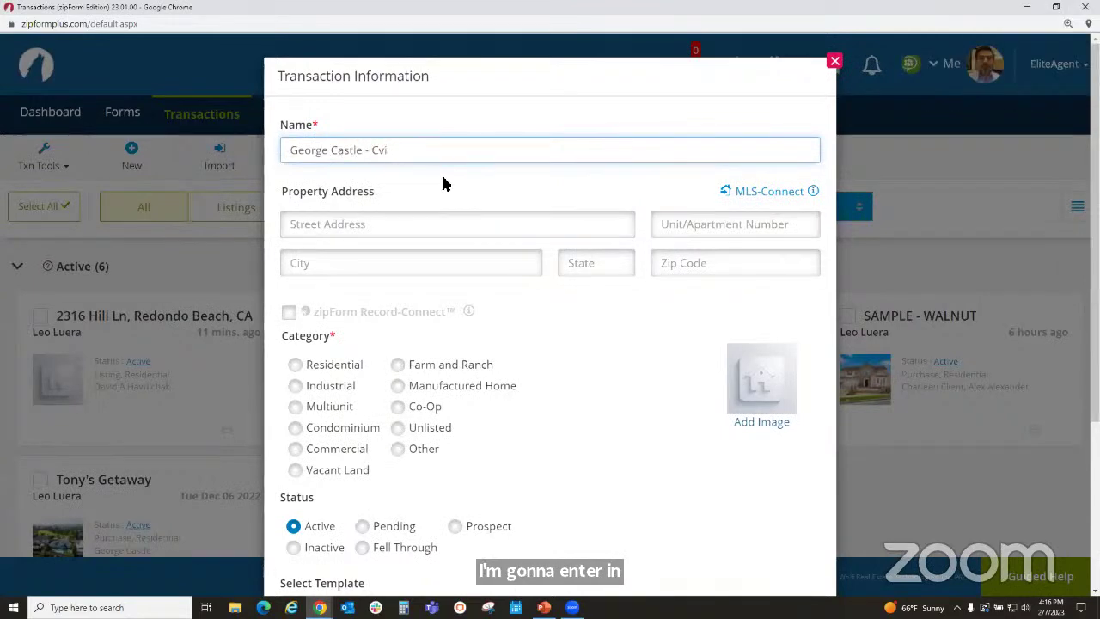
key(BackSpace)
key(BackSpace)
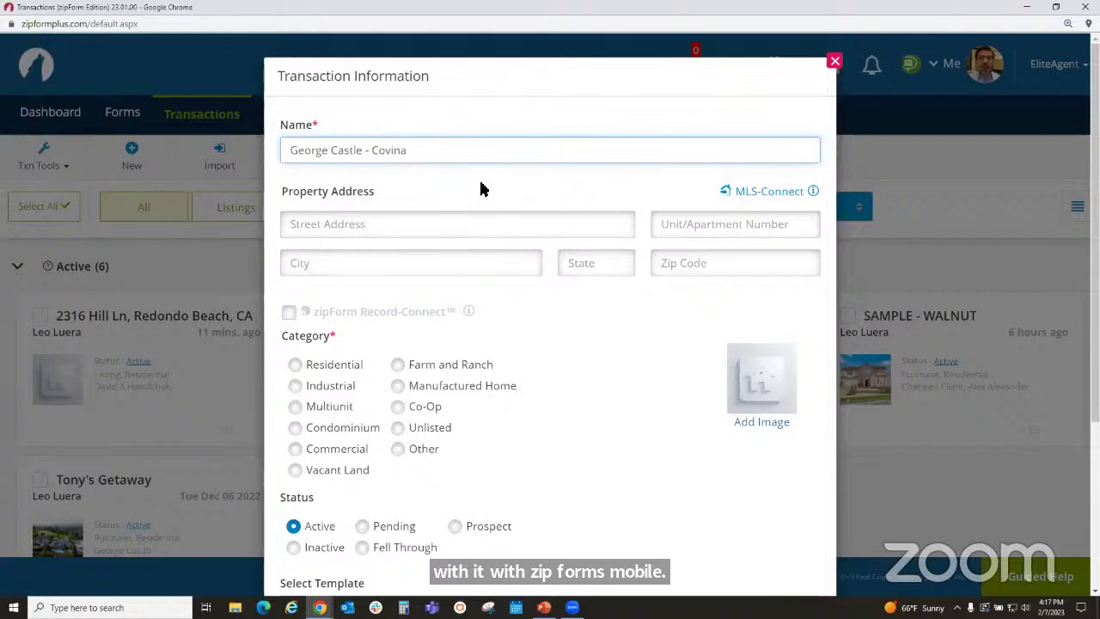
drag(418, 149, 376, 162)
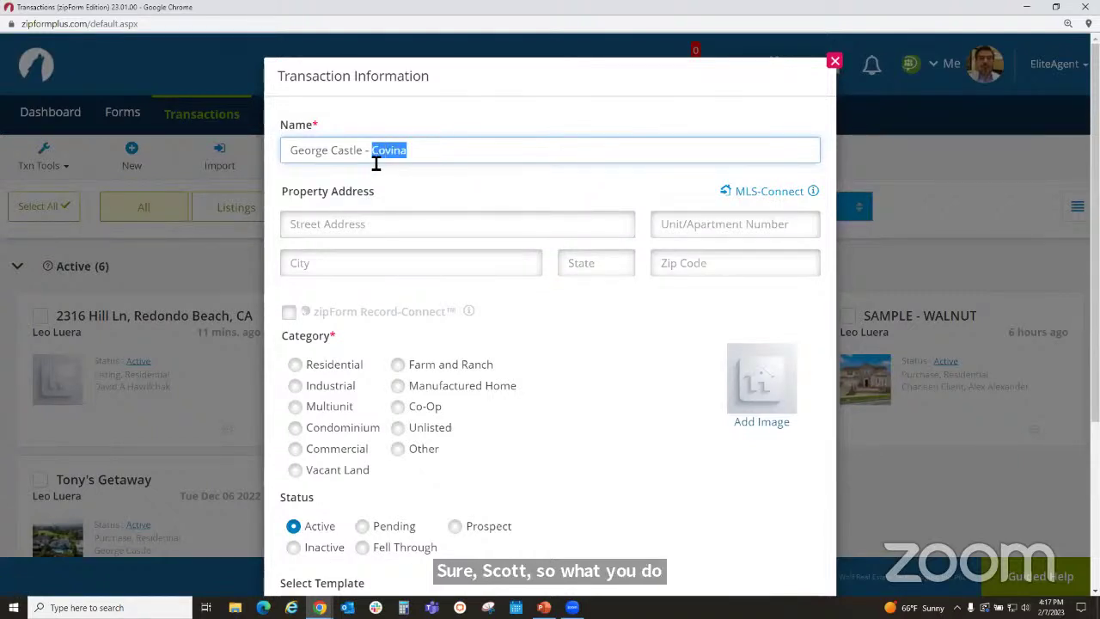
text(Fount)
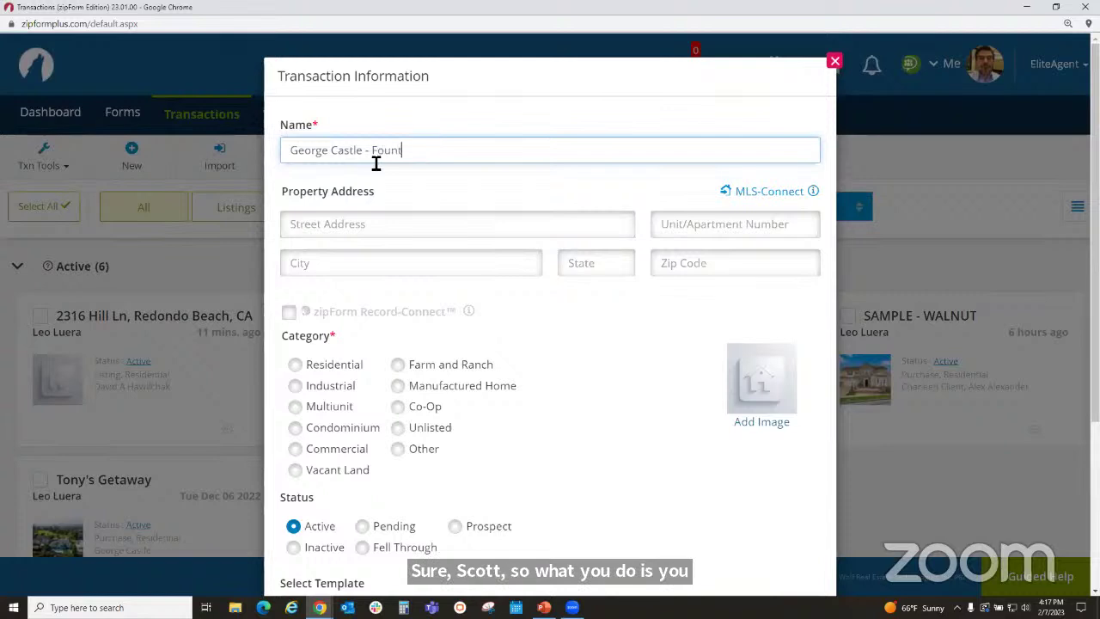
text(ain Valley)
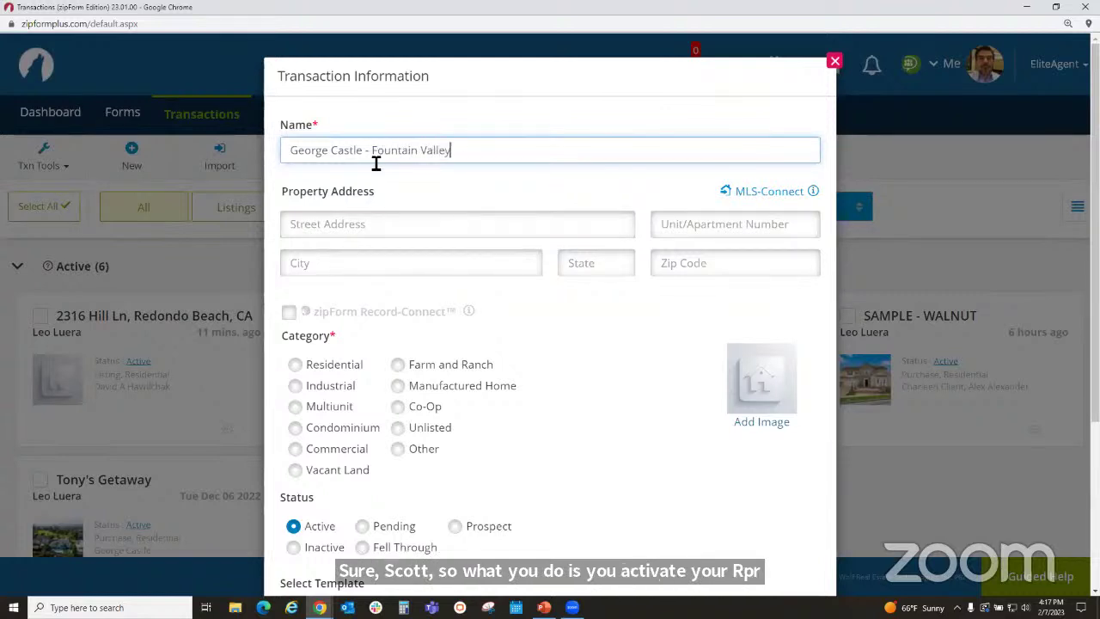
click(758, 193)
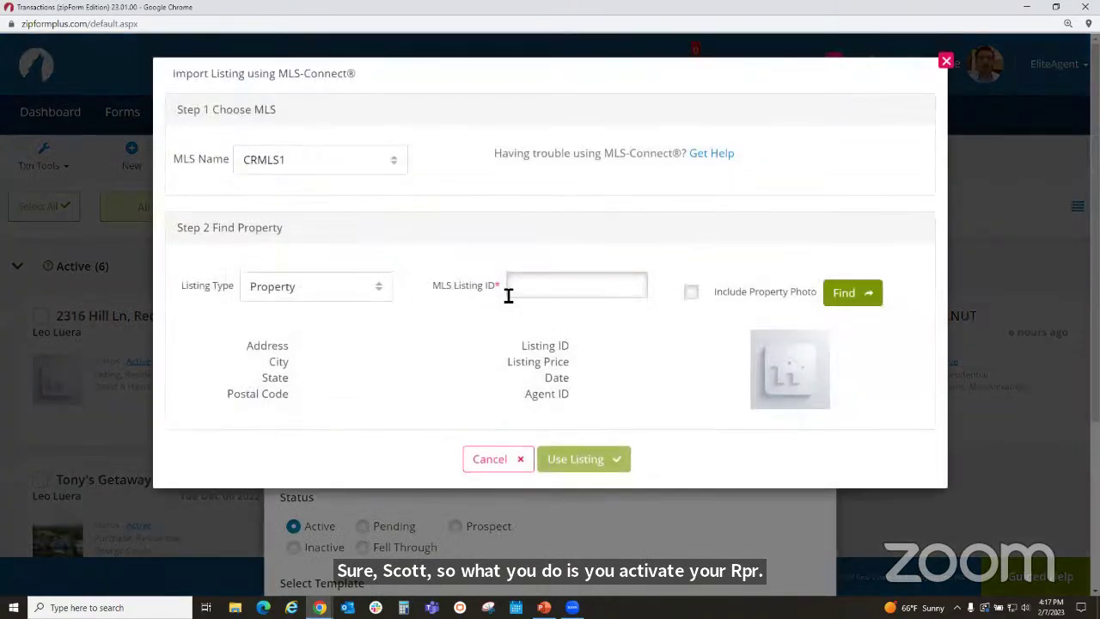
- Import MLS listing OC23007843 with its property photo into the transaction
click(552, 289)
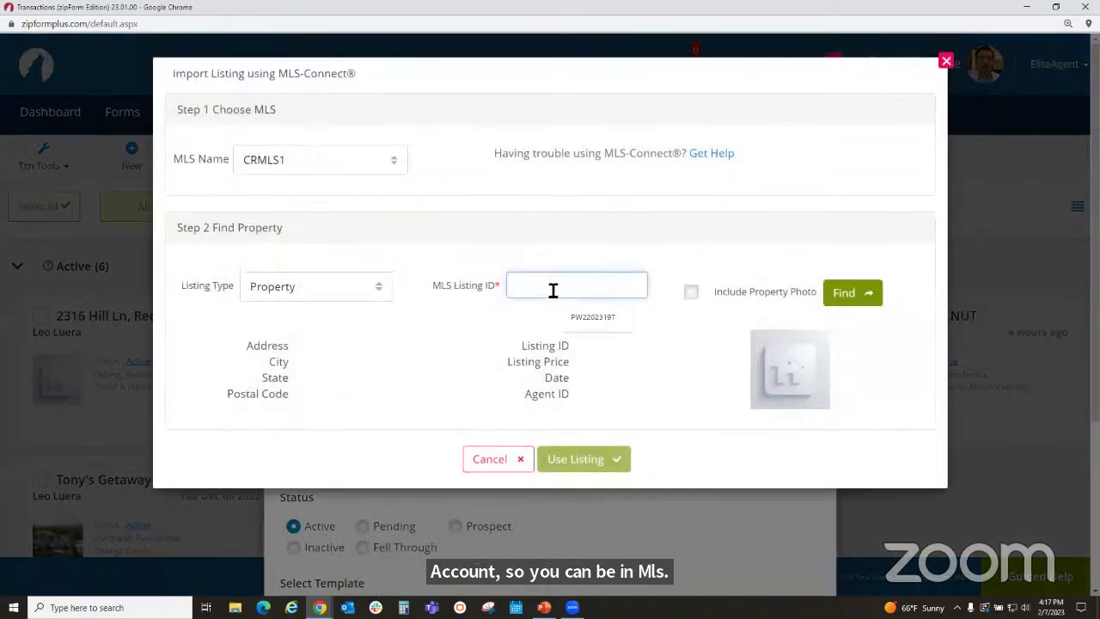
text(OC23)
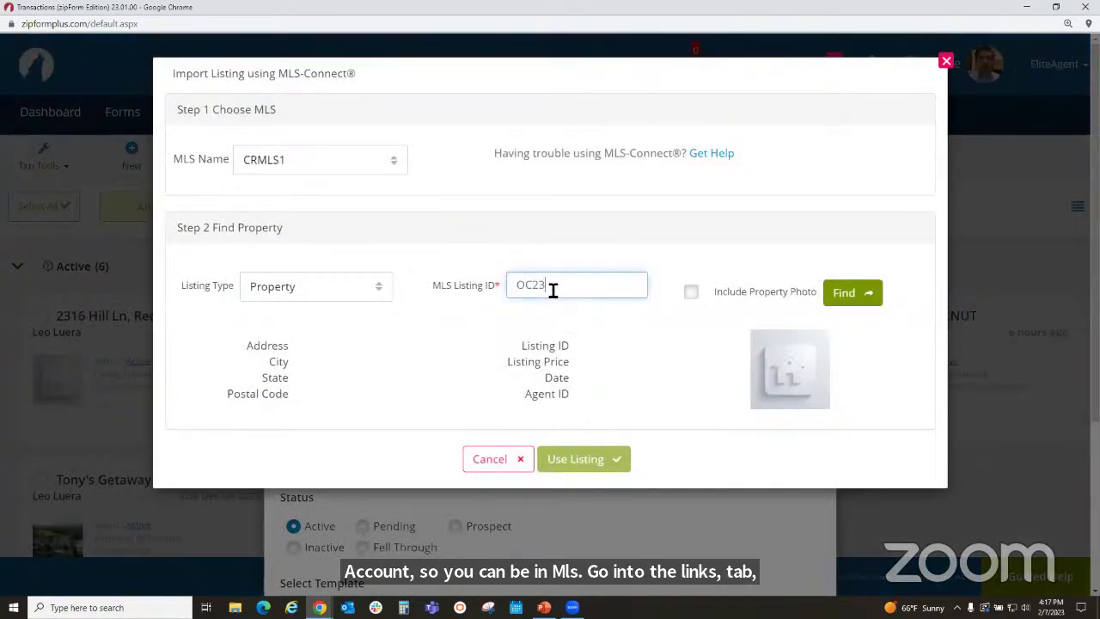
text(00)
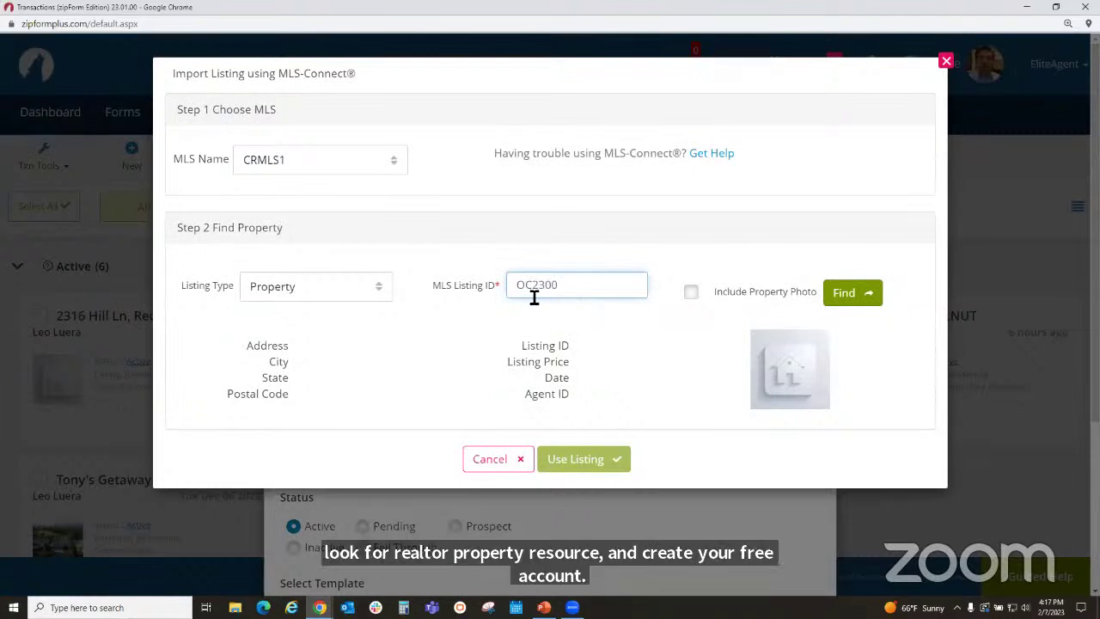
text(7843)
click(693, 293)
click(853, 293)
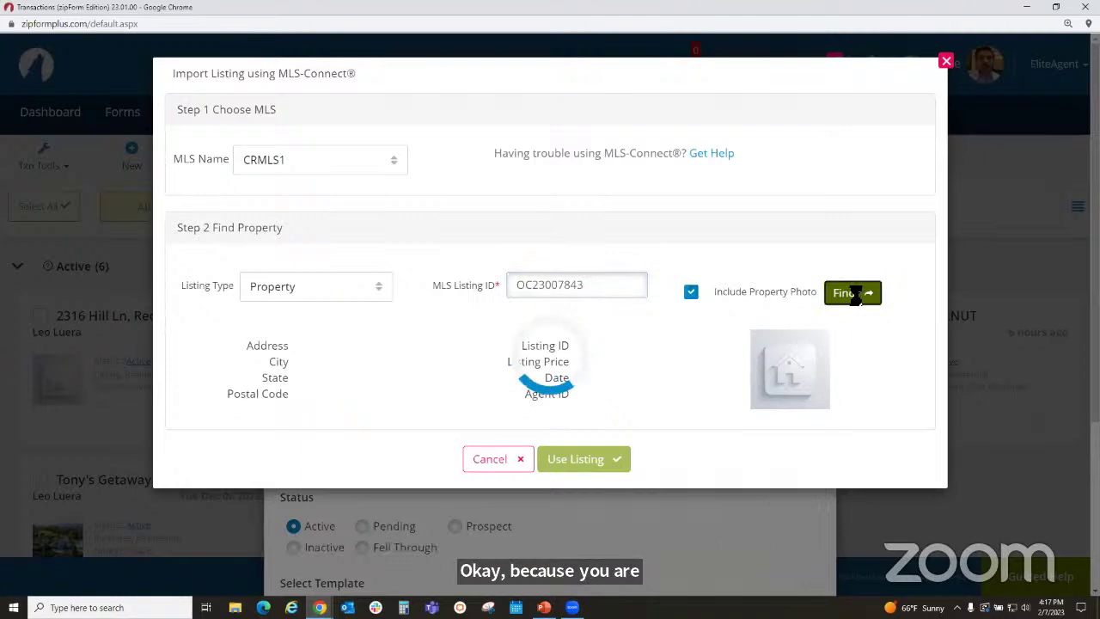
click(596, 458)
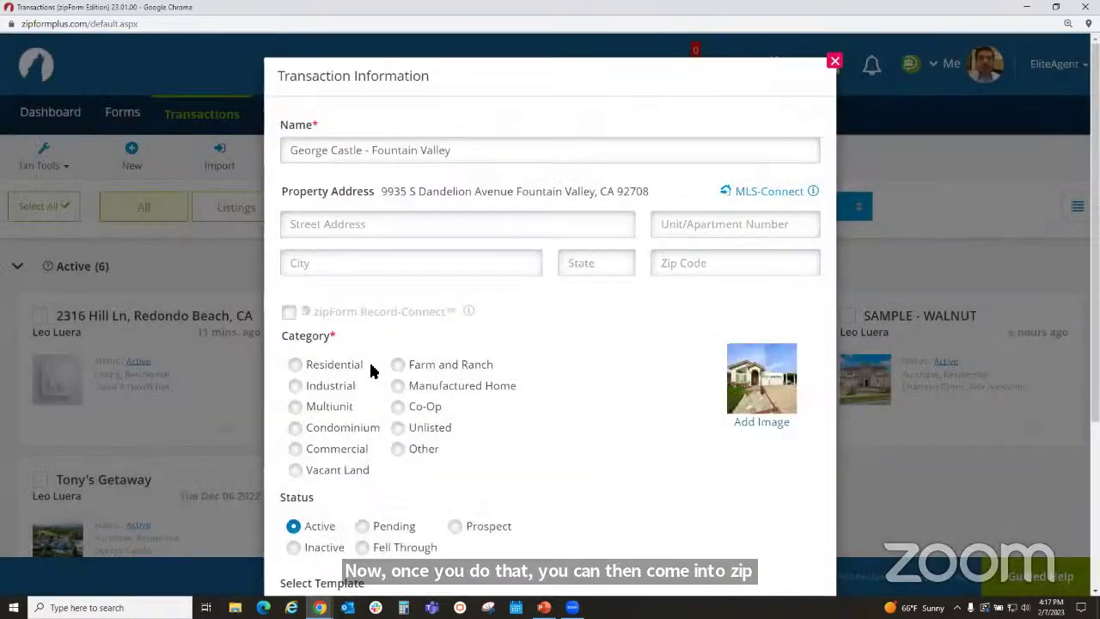
- Set the transaction category to Residential and save it
click(296, 365)
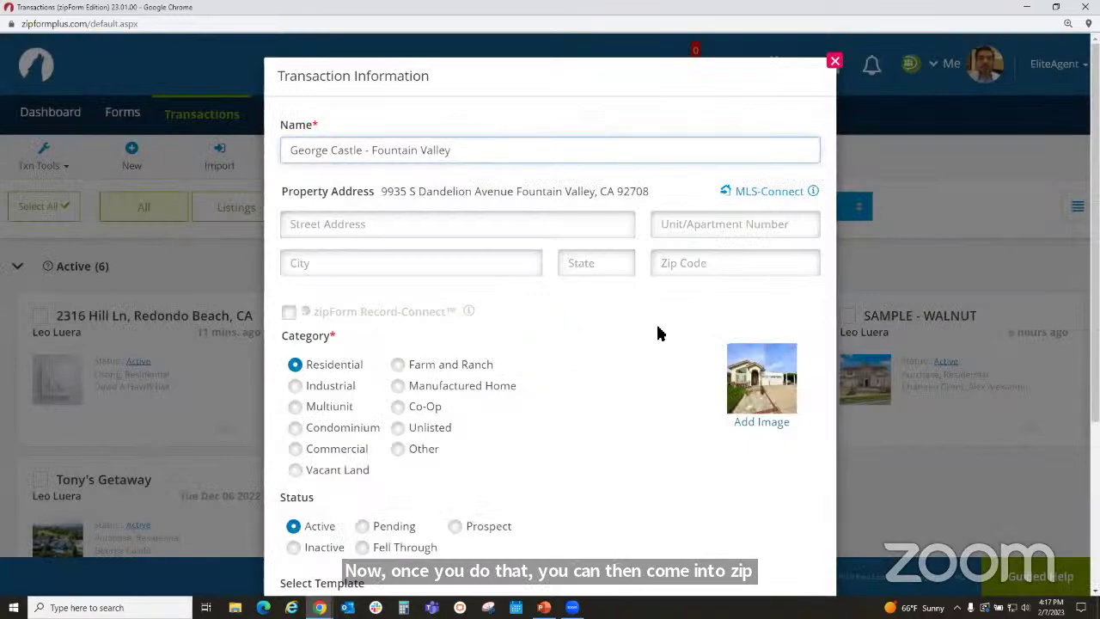
scroll(656, 334, down, 3)
scroll(636, 348, down, 1)
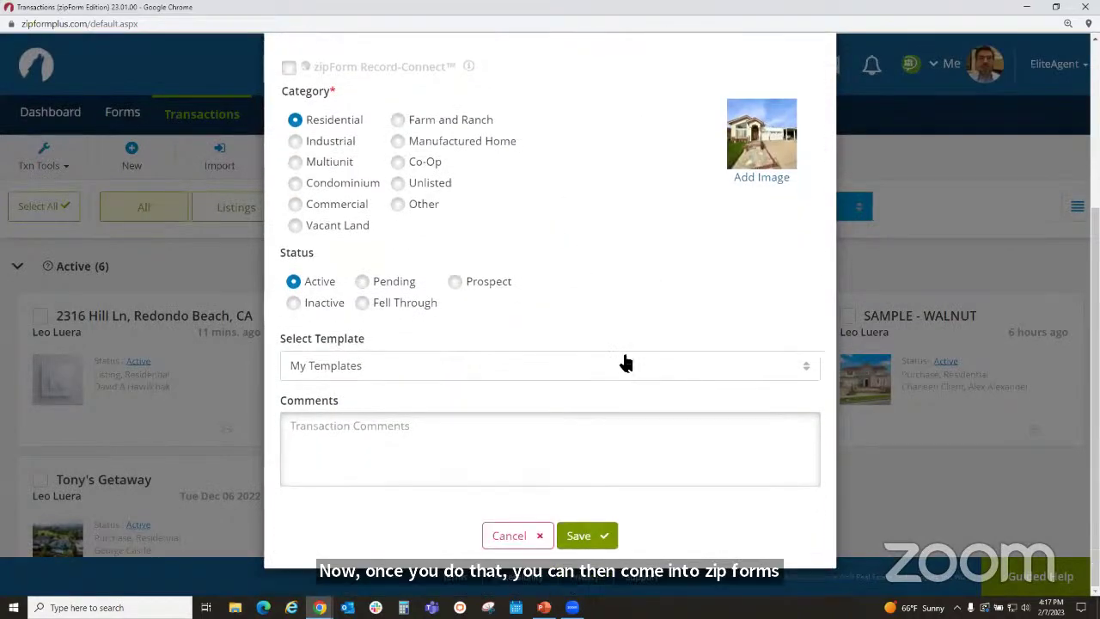
click(584, 535)
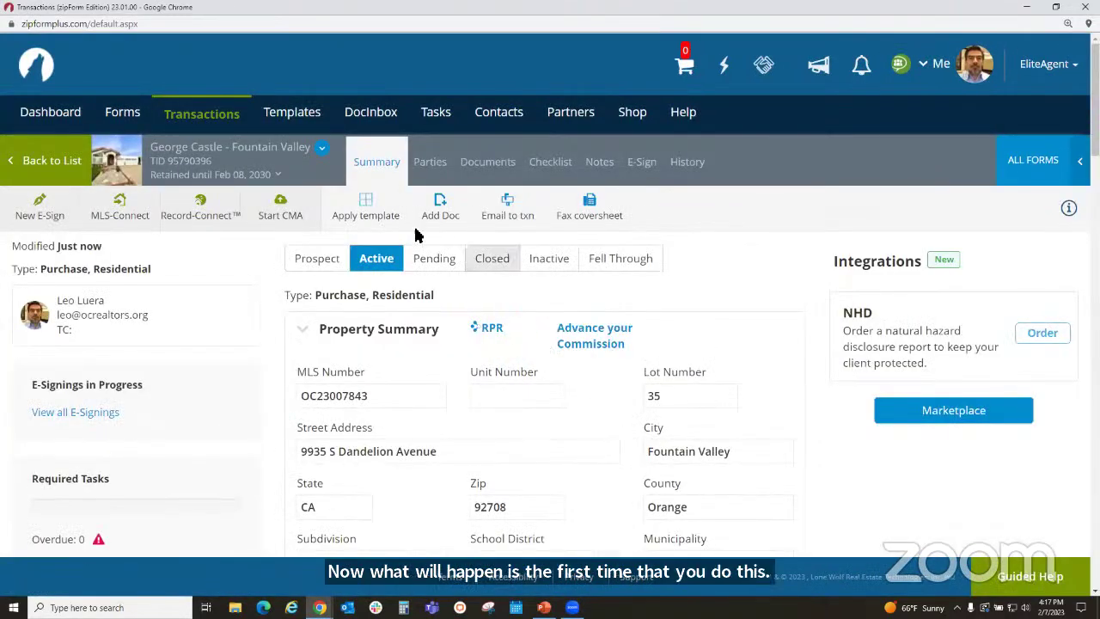
- Apply the Orange County Purchase Offers template to the transaction
click(363, 215)
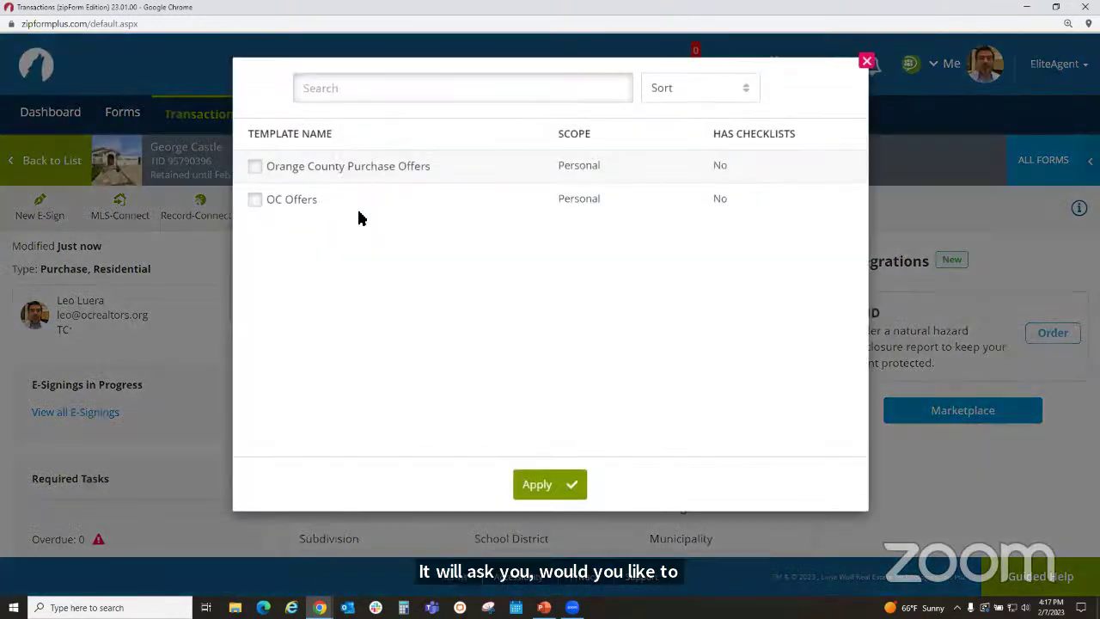
click(255, 167)
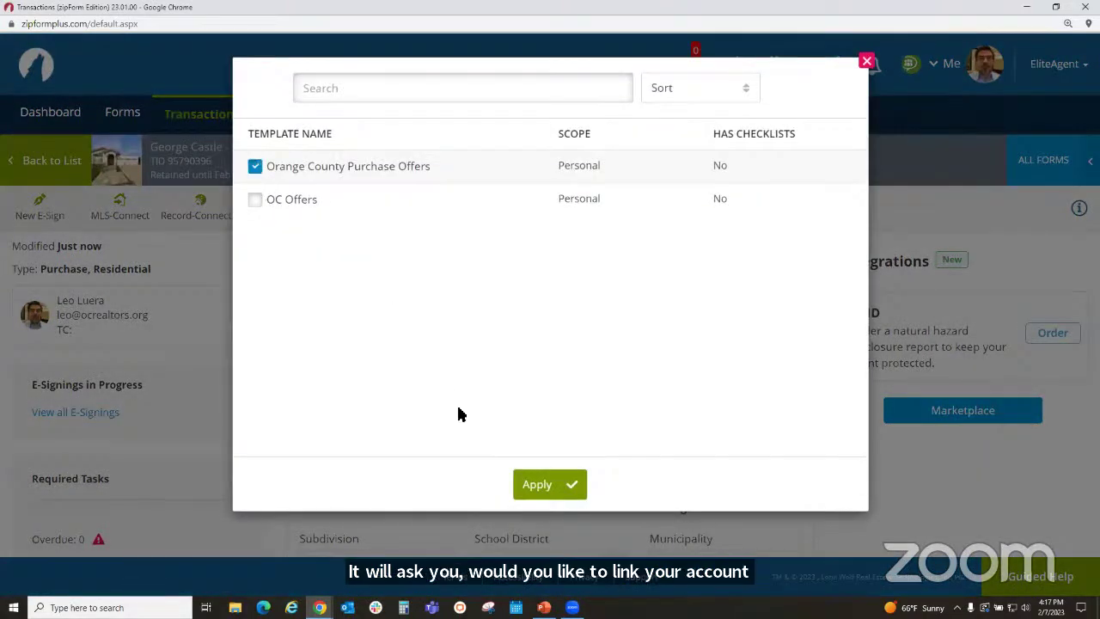
click(548, 486)
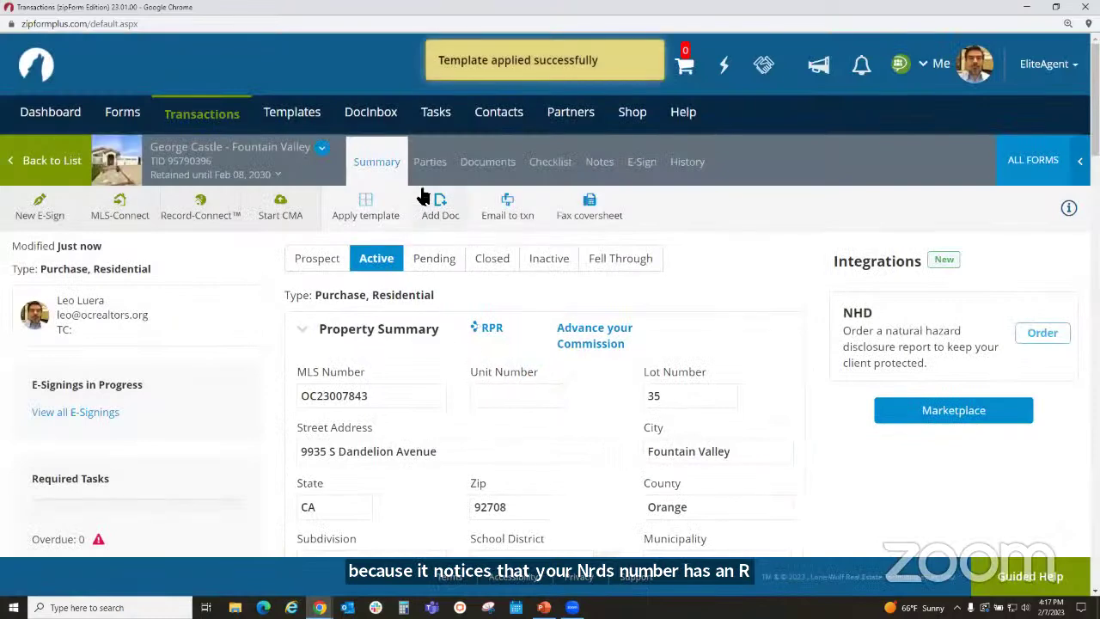
- Delete the listing agent from the transaction's parties
click(431, 163)
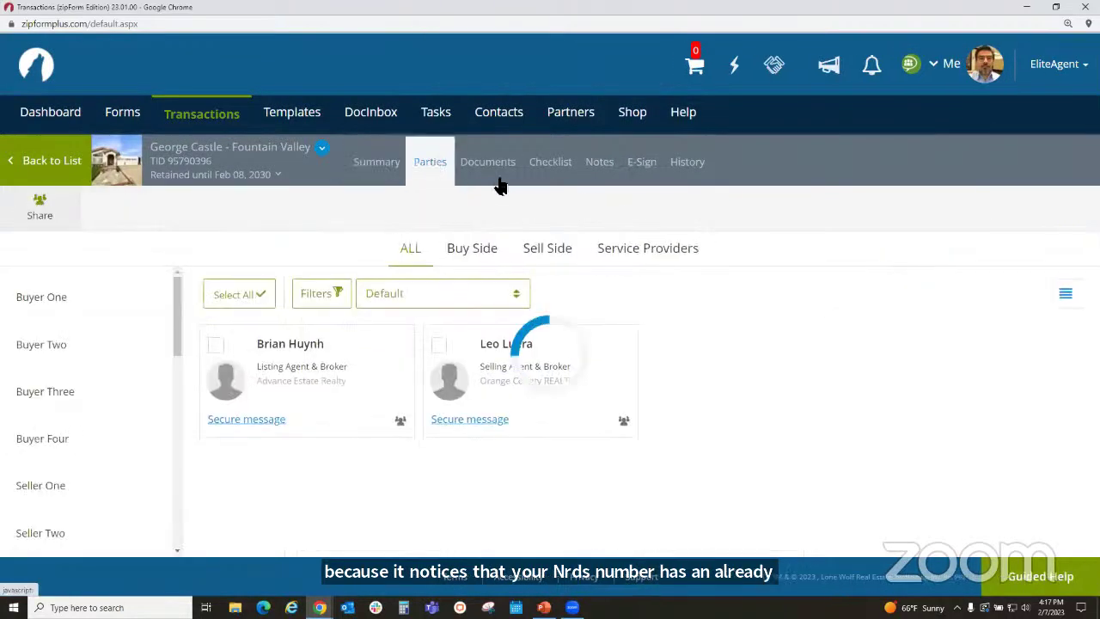
click(398, 344)
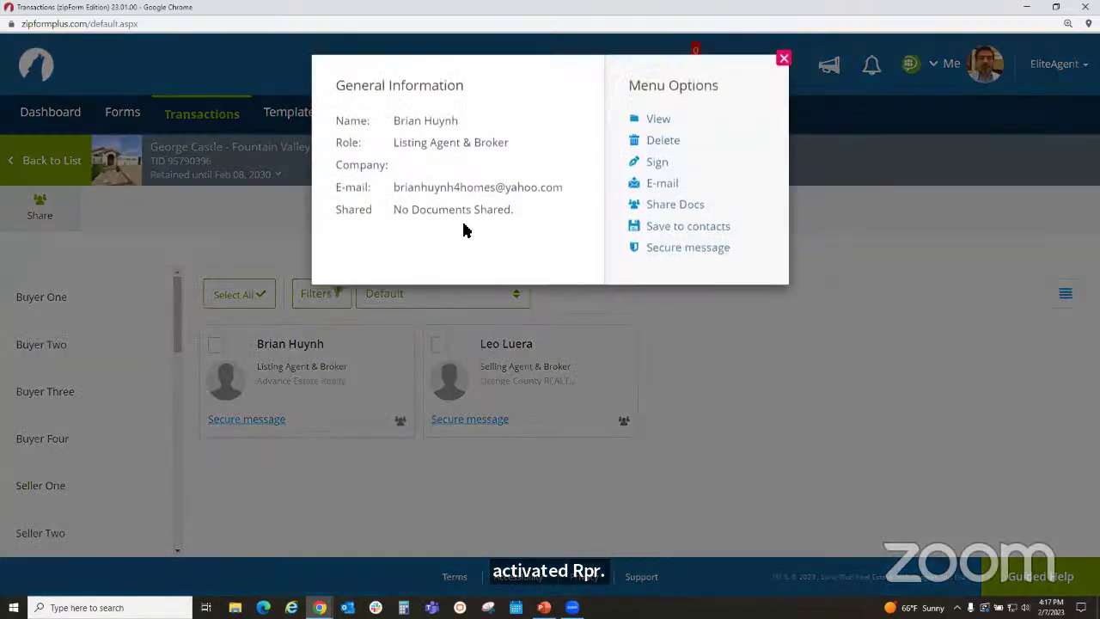
click(661, 151)
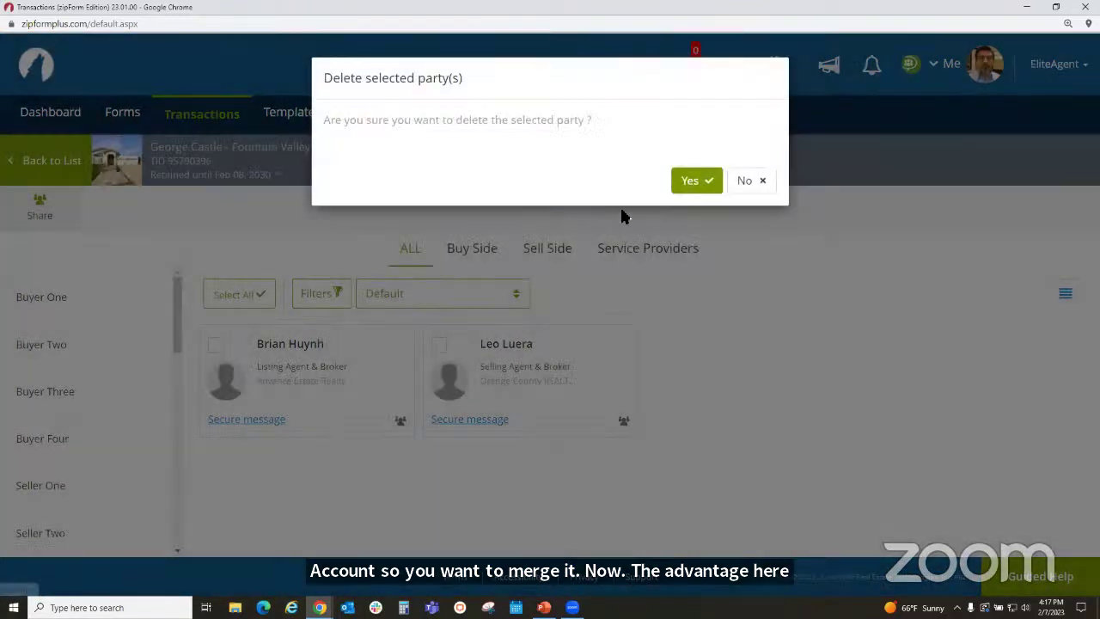
click(694, 181)
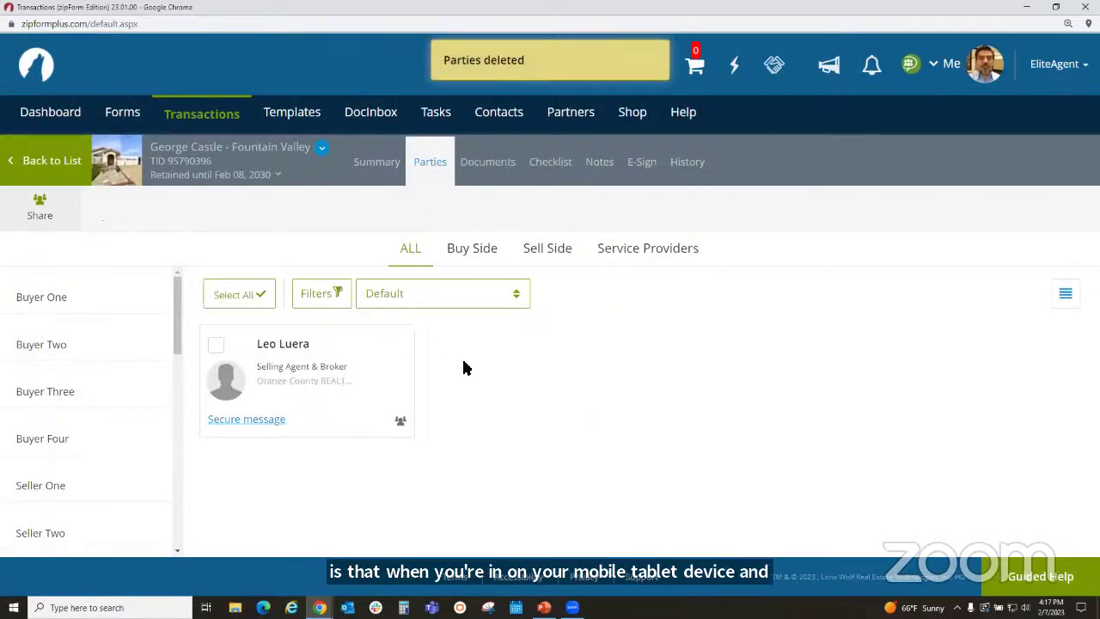
- Add the client from the Address Book as Buyer One, save, and go to Documents
click(108, 296)
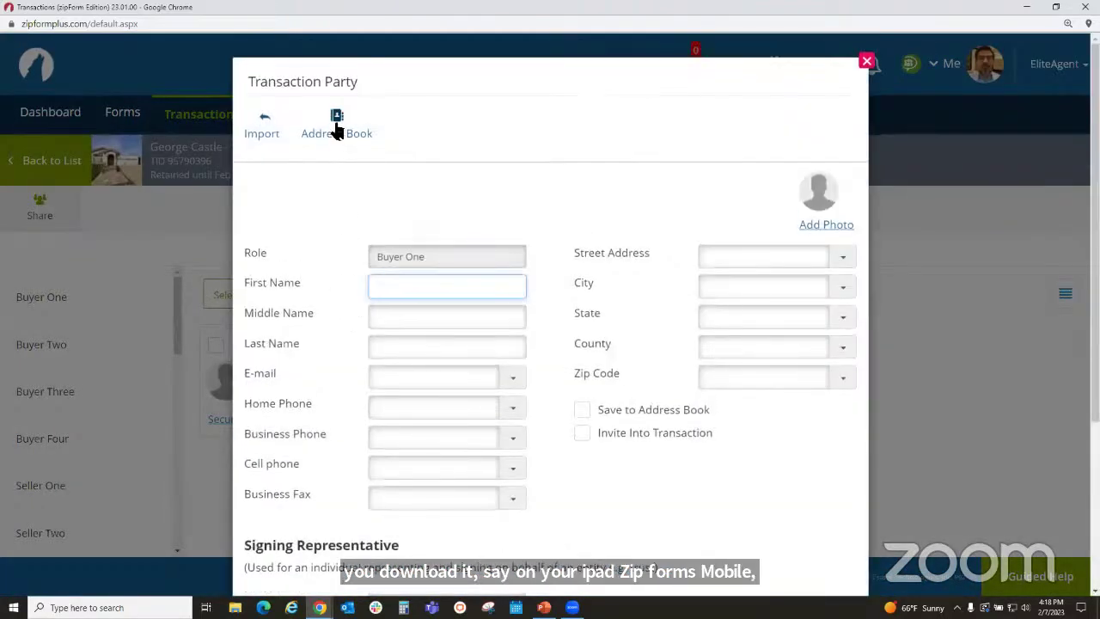
click(336, 127)
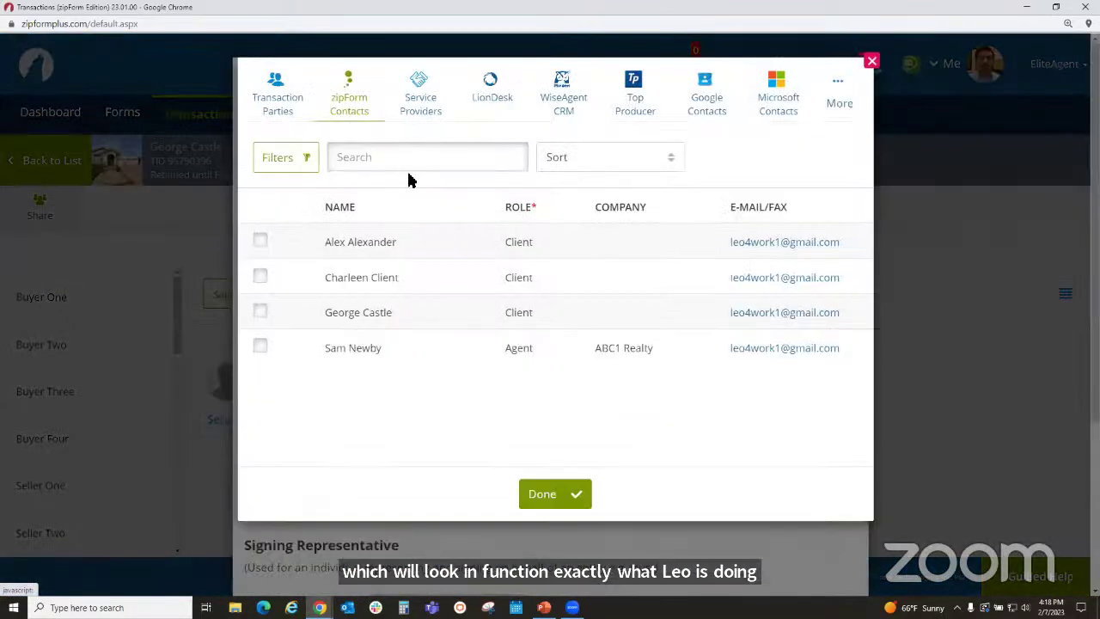
click(259, 313)
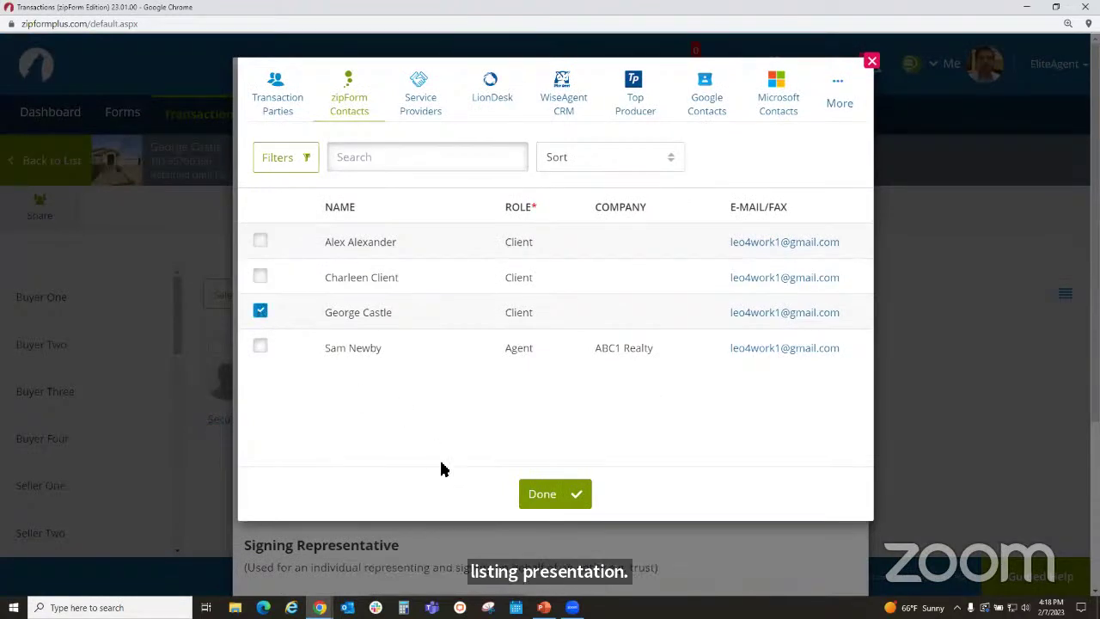
click(556, 497)
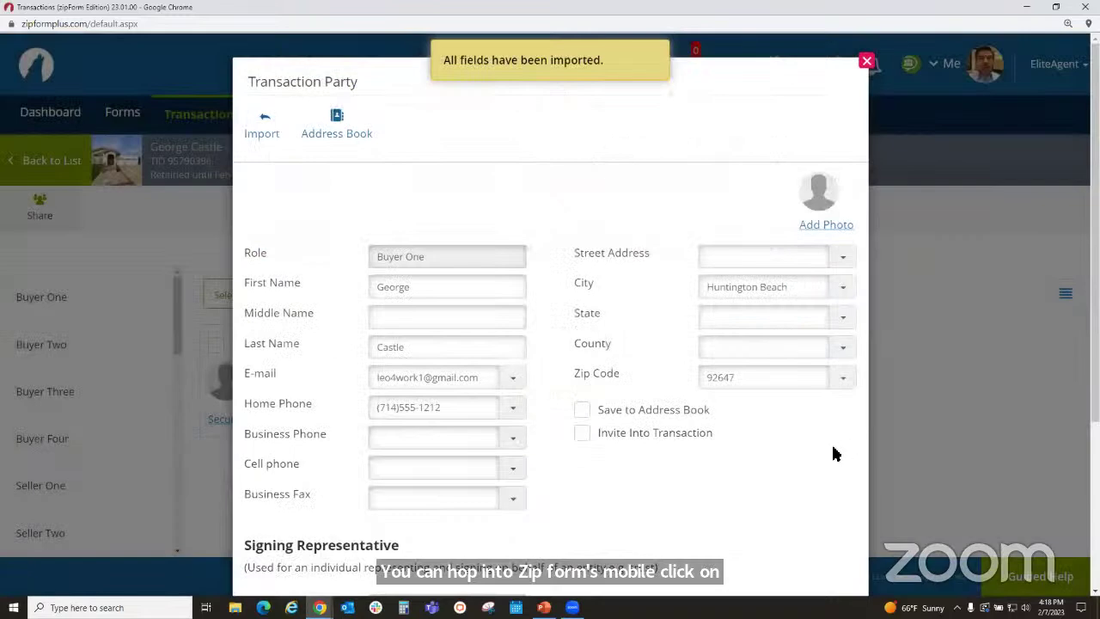
scroll(816, 447, down, 3)
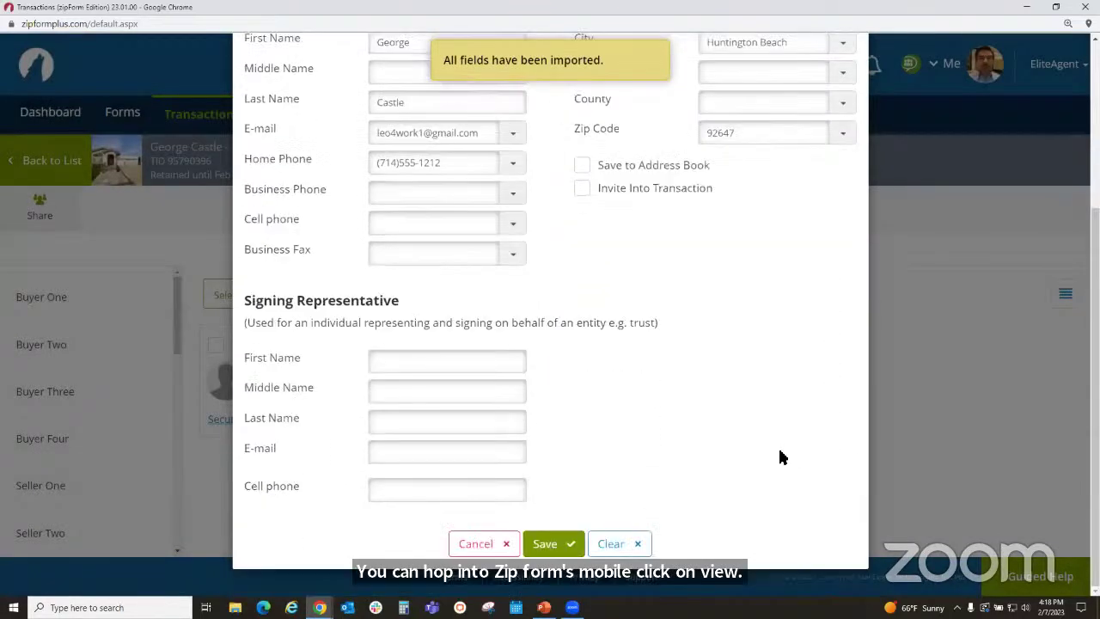
click(553, 542)
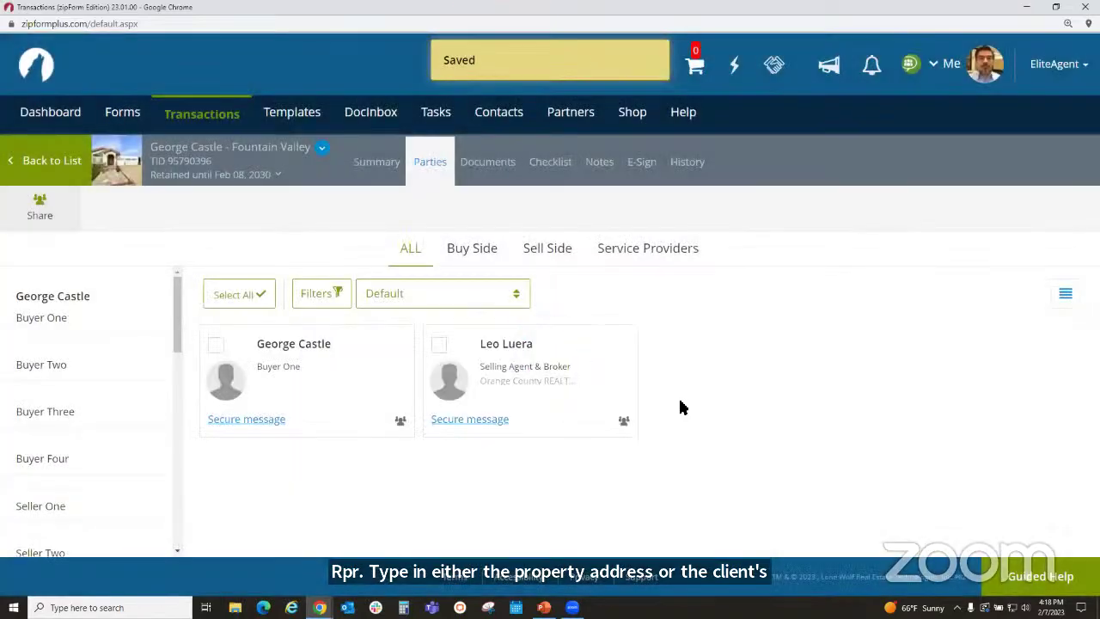
click(485, 166)
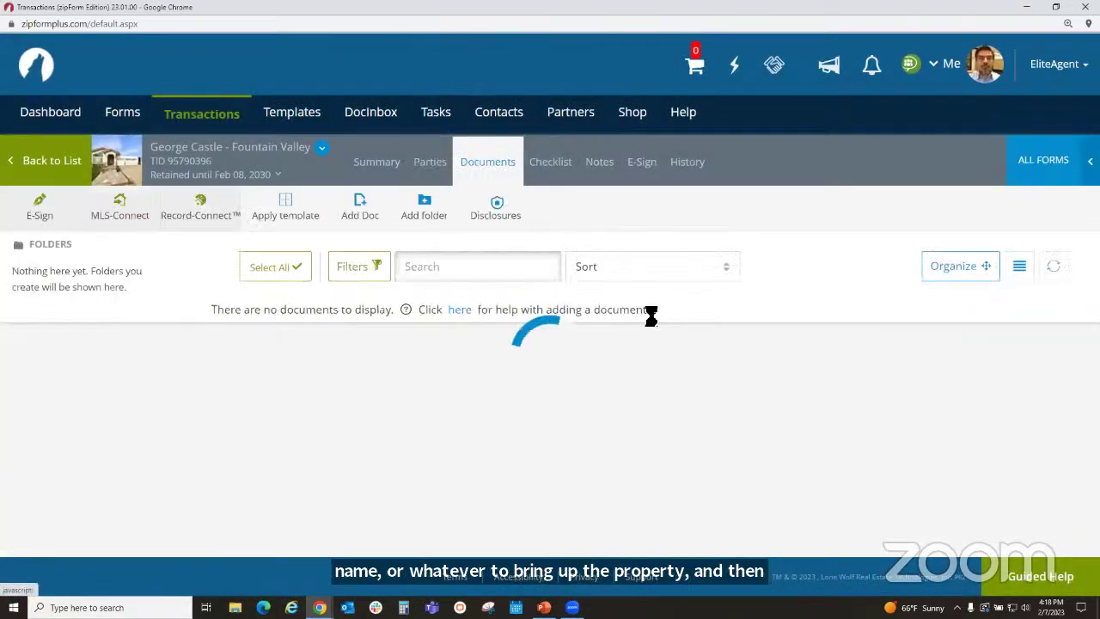
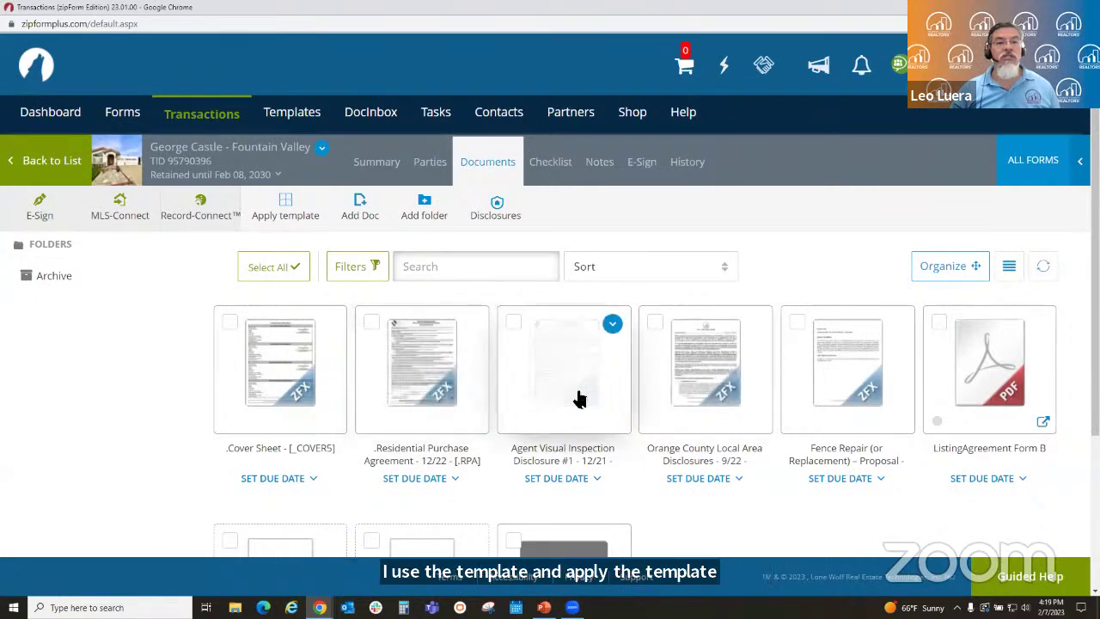
- Open the Residential Purchase Agreement 12/22 in the New Form Editor
click(425, 384)
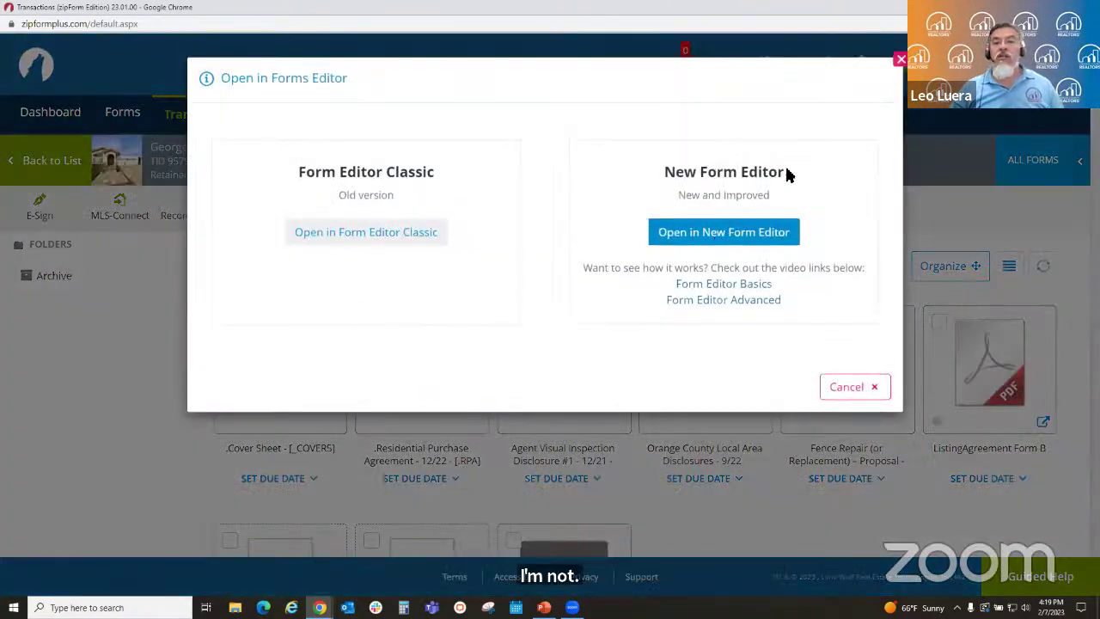
click(746, 237)
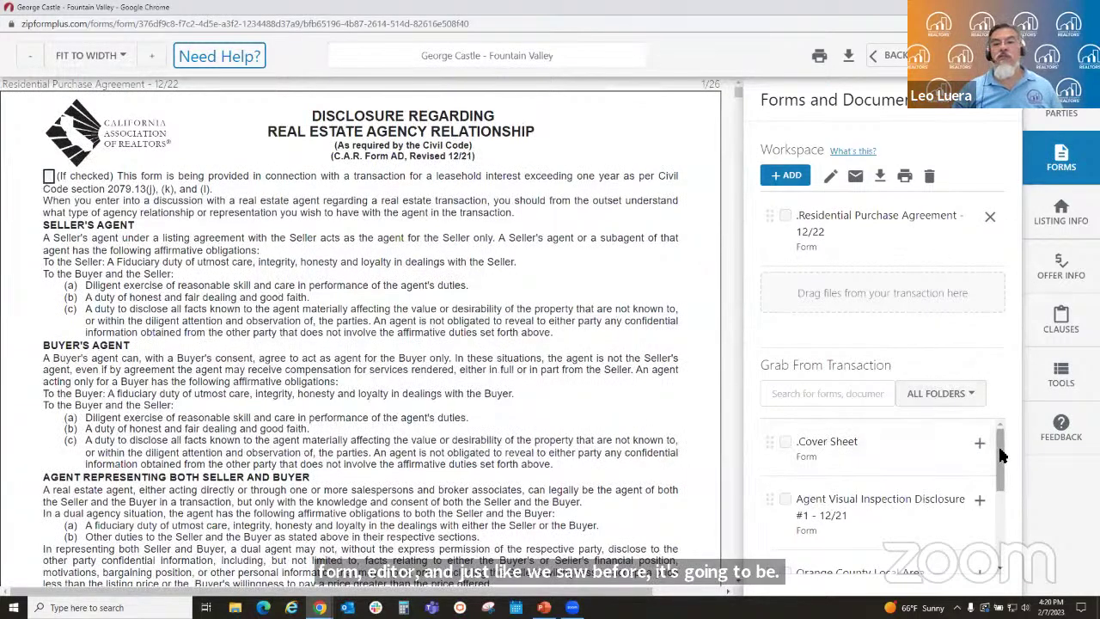
- In Grab From Transaction, check Orange County Local Area Disclosures and ListingAgreement Form B
drag(999, 451, 1002, 498)
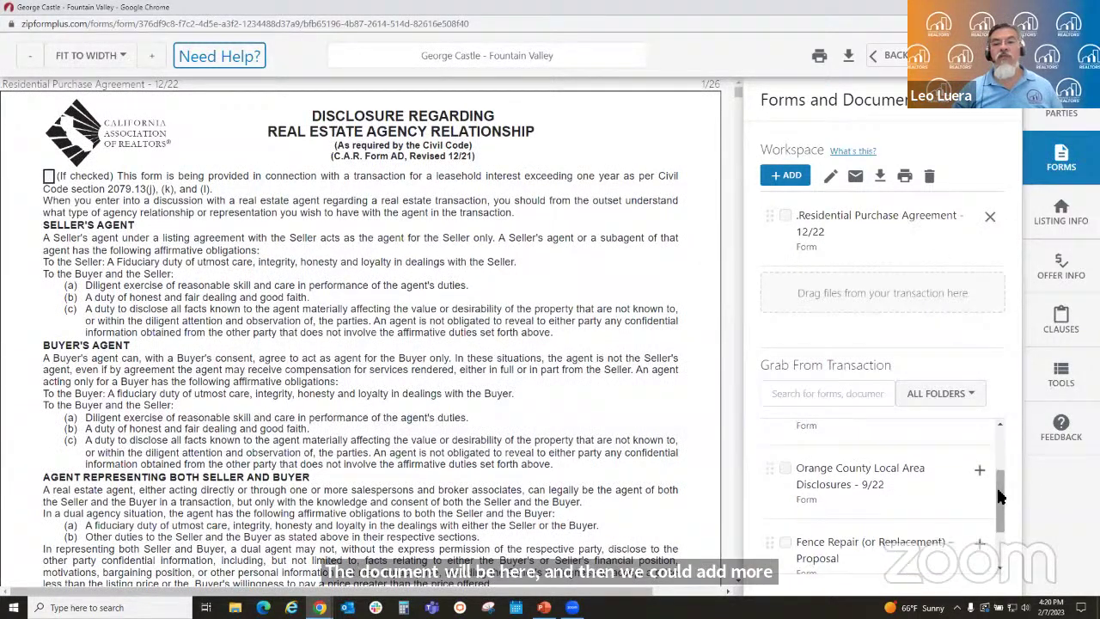
click(785, 468)
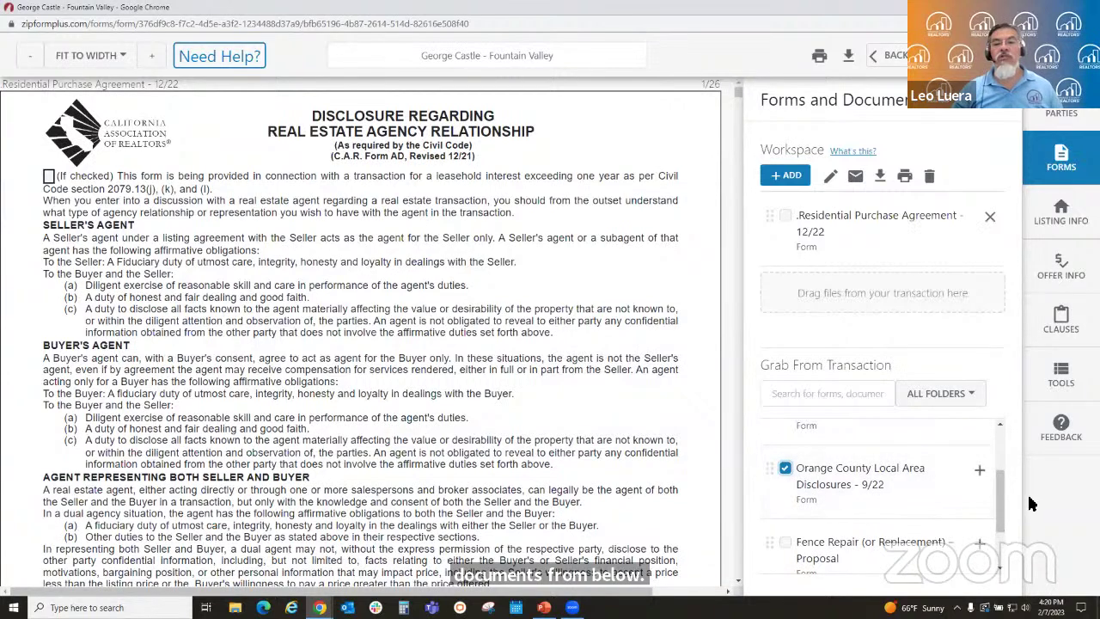
scroll(859, 485, down, 1)
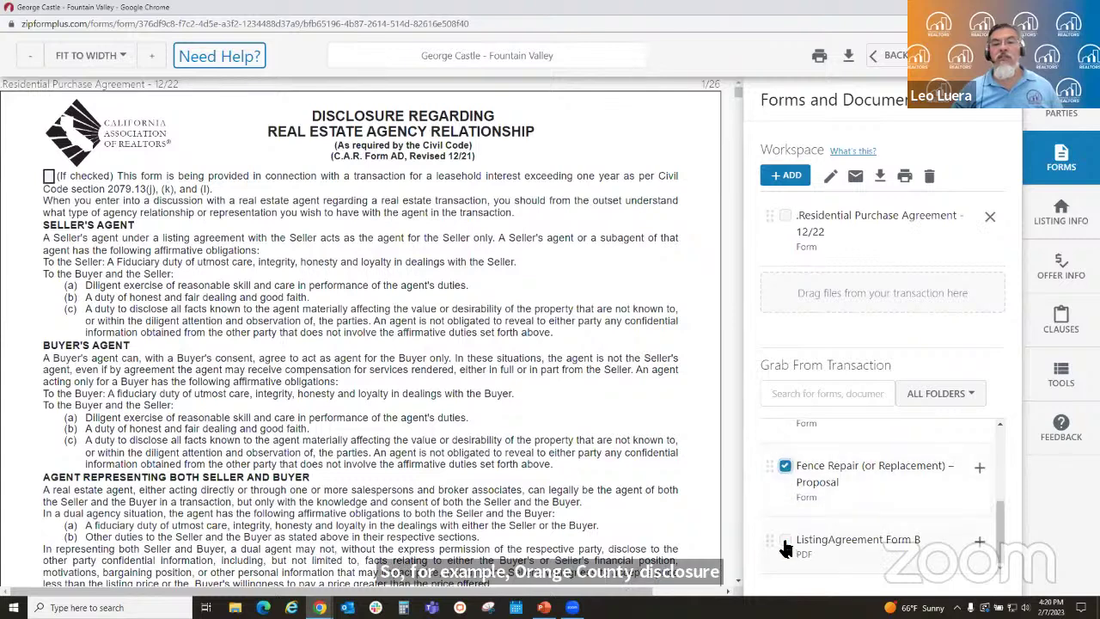
click(785, 540)
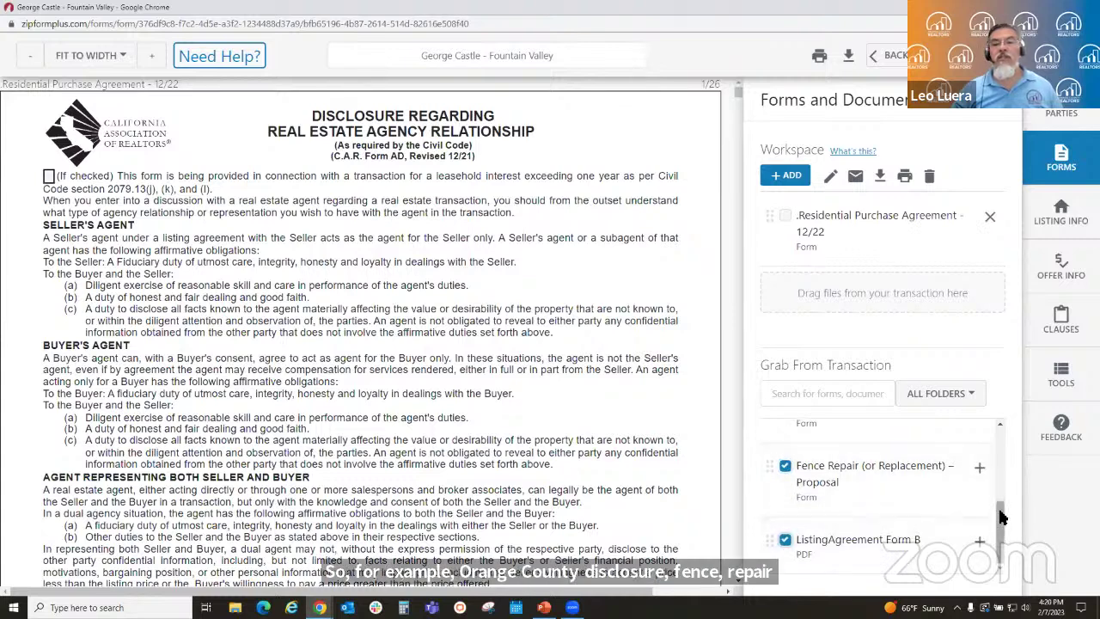
drag(1001, 516, 990, 436)
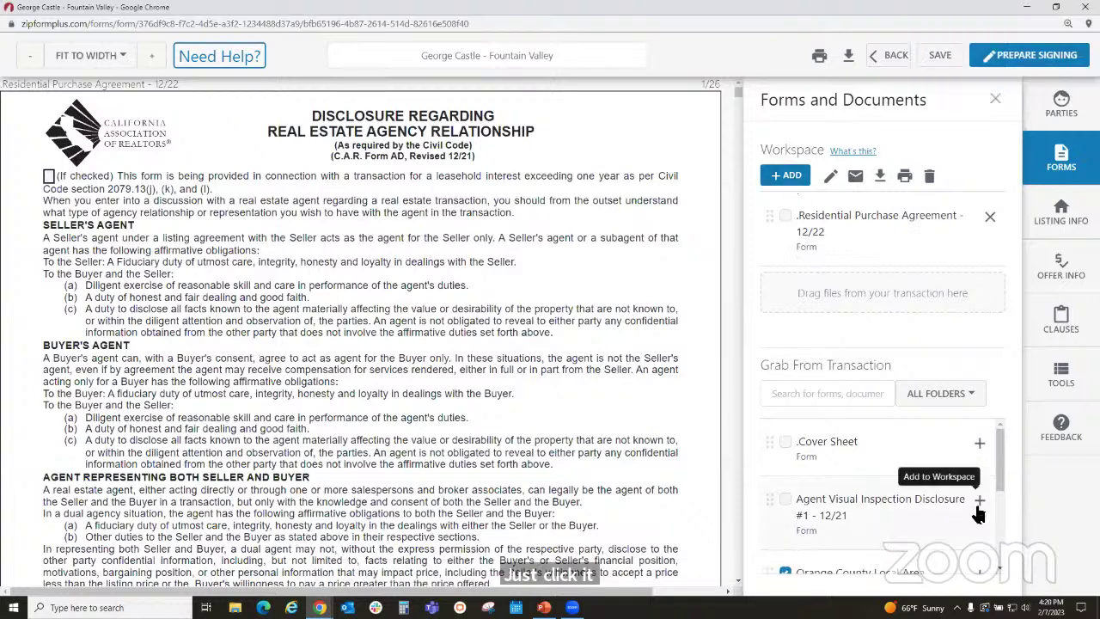
scroll(976, 510, down, 1)
mouse_move(896, 545)
mouse_down()
mouse_move(887, 445)
mouse_move(898, 527)
mouse_up()
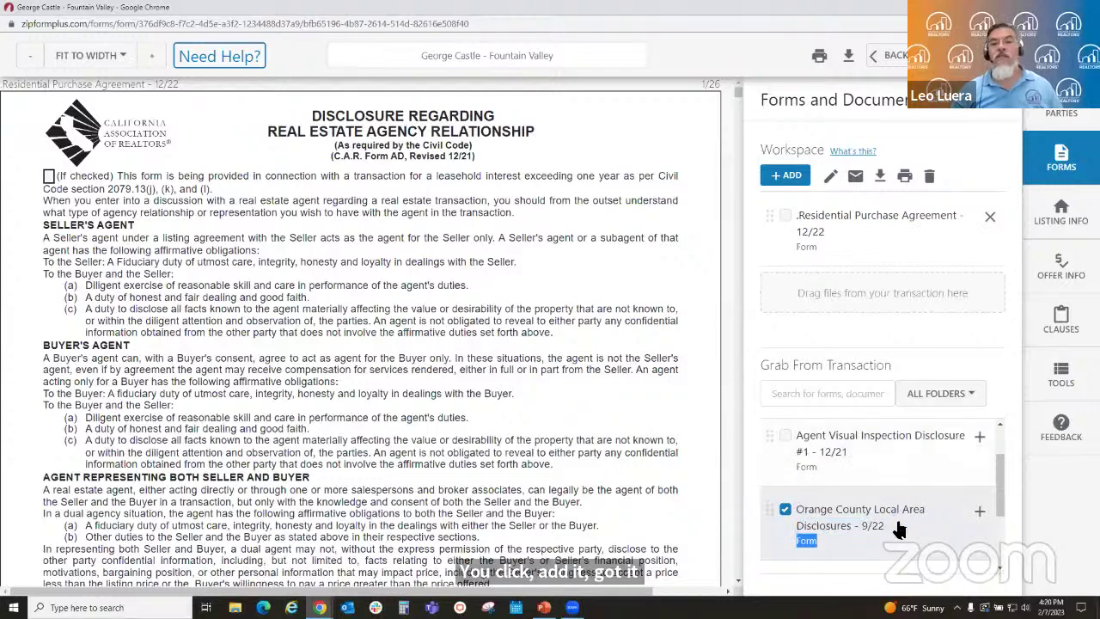
- Add Orange County Disclosures, Fence Repair proposal, ListingAgreement Form B and Agent Visual Inspection Disclosure to the workspace
click(979, 515)
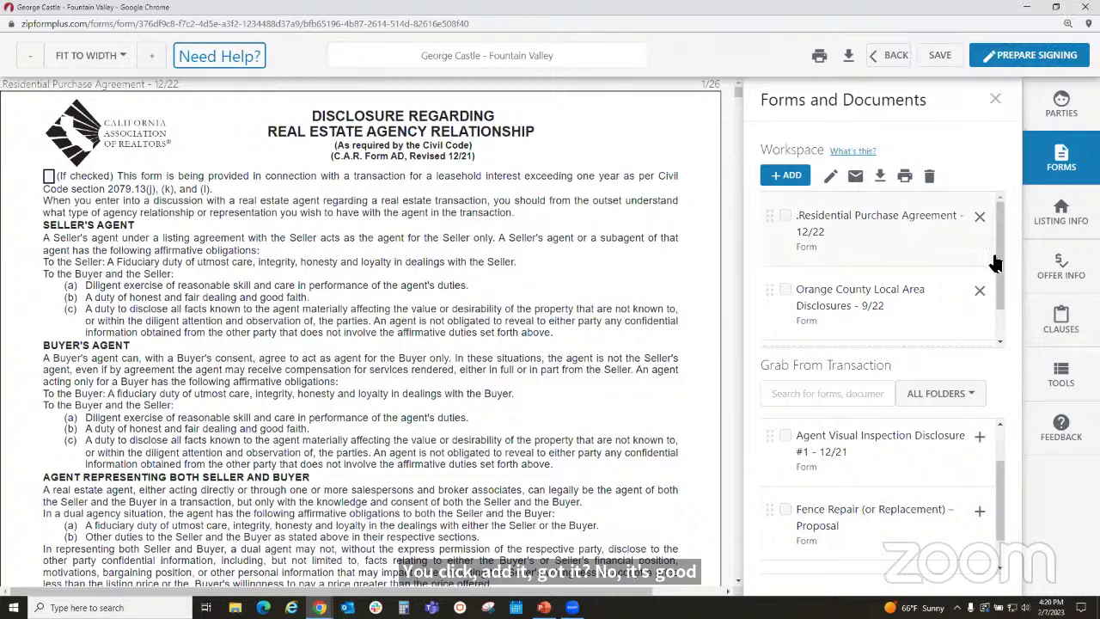
scroll(1001, 255, down, 1)
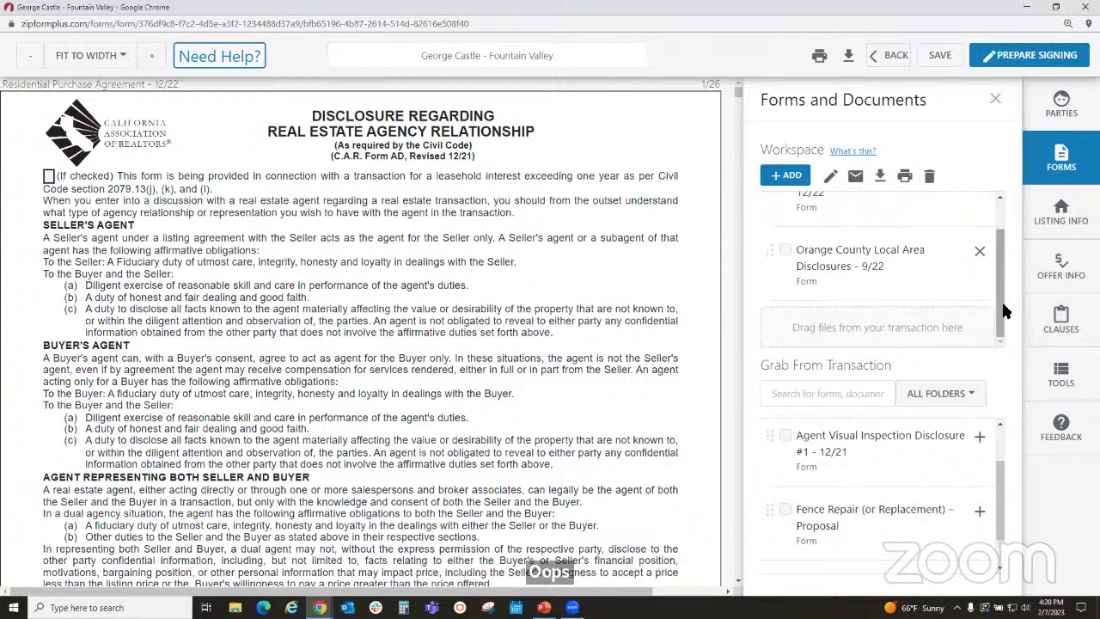
click(978, 510)
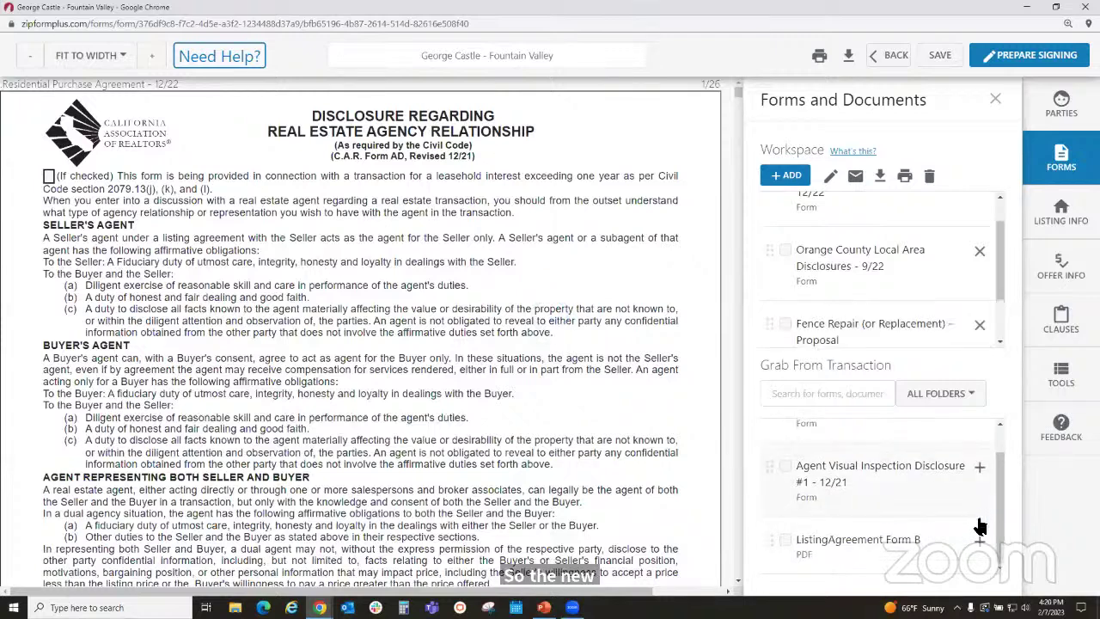
click(980, 540)
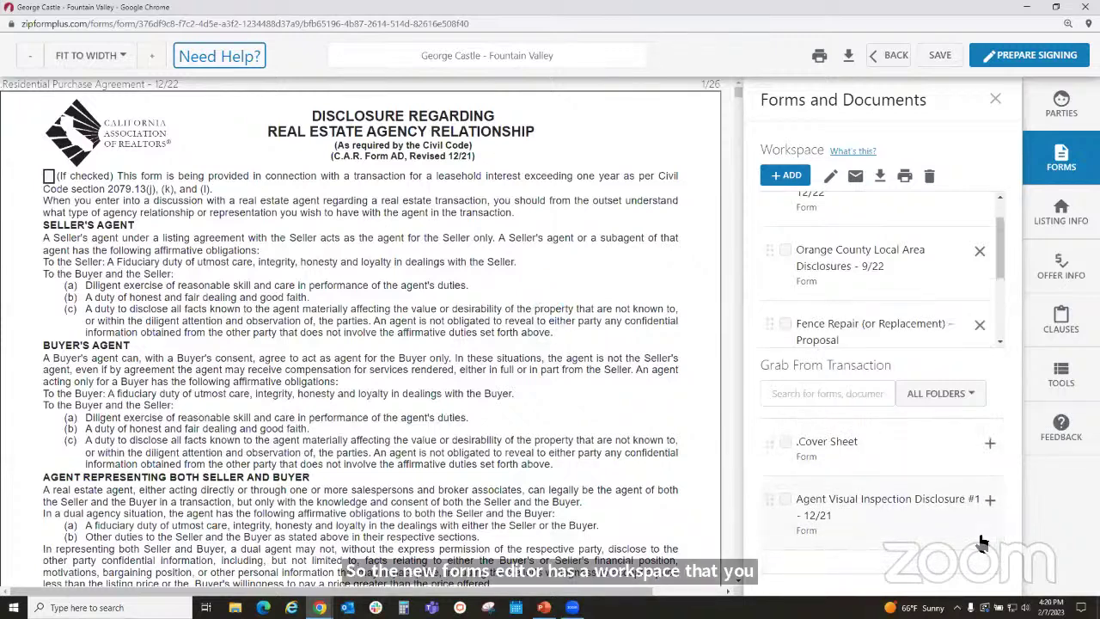
click(988, 500)
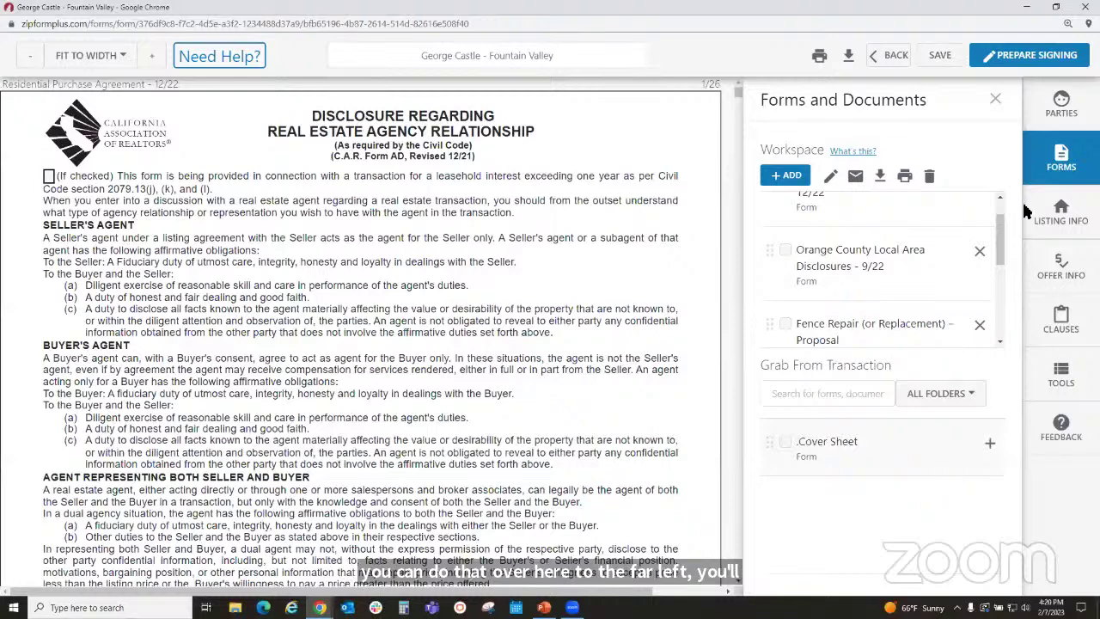
click(1065, 108)
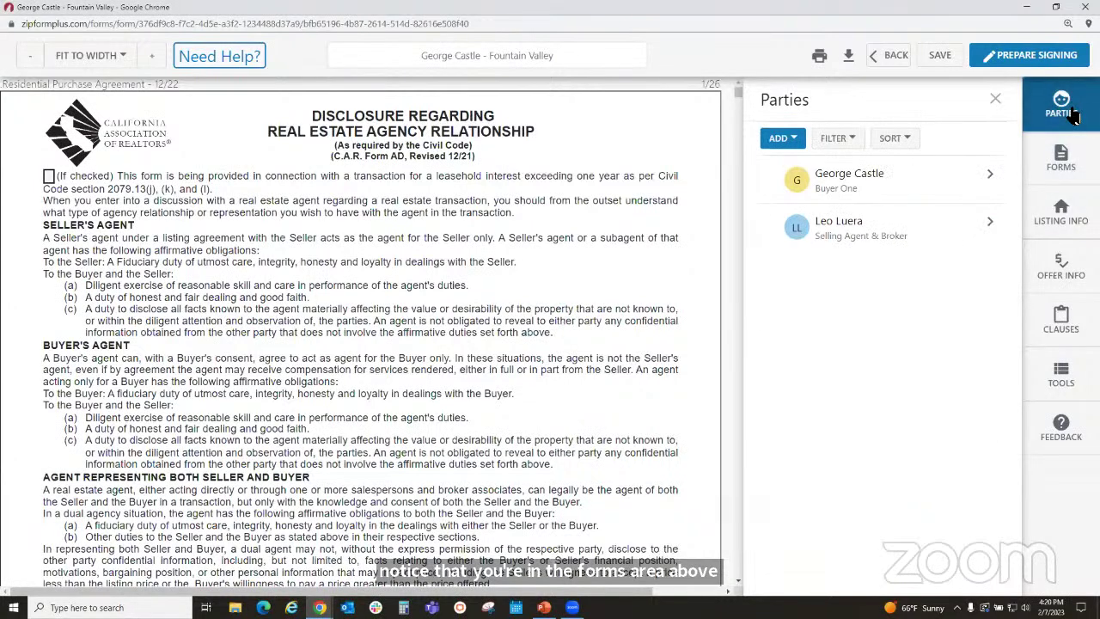
- Start a brand-new party and give it the Buyer Two role
click(793, 140)
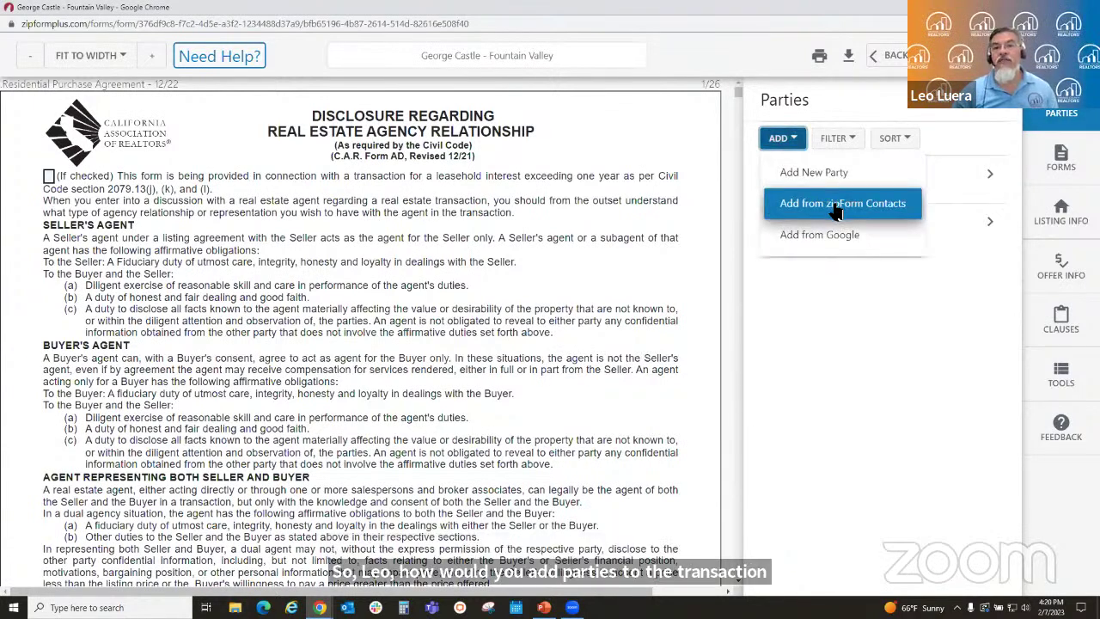
click(896, 362)
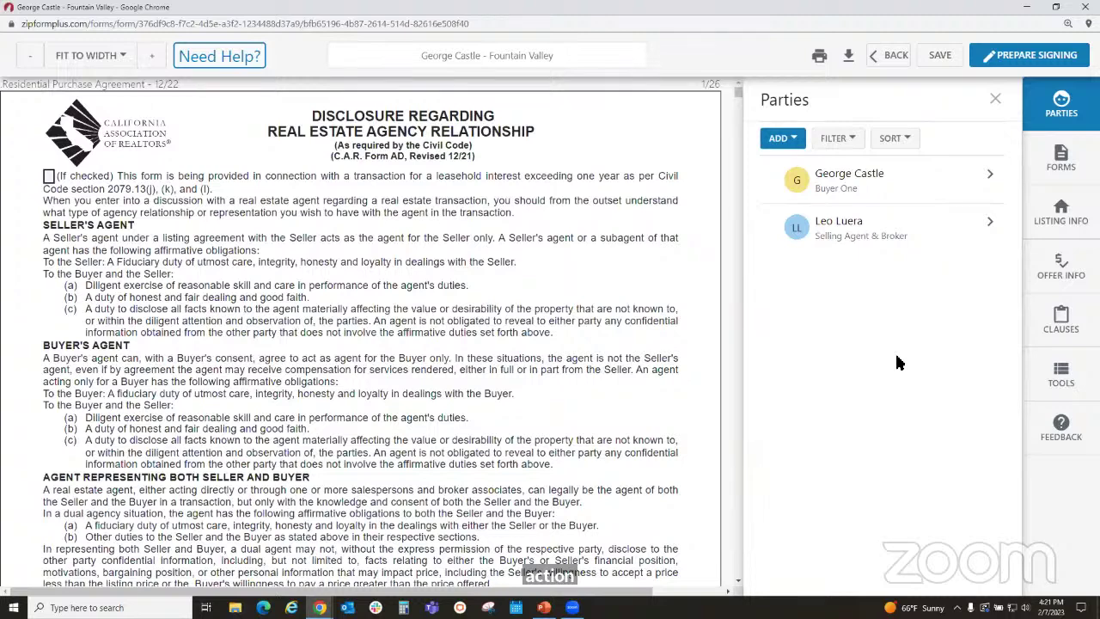
click(795, 143)
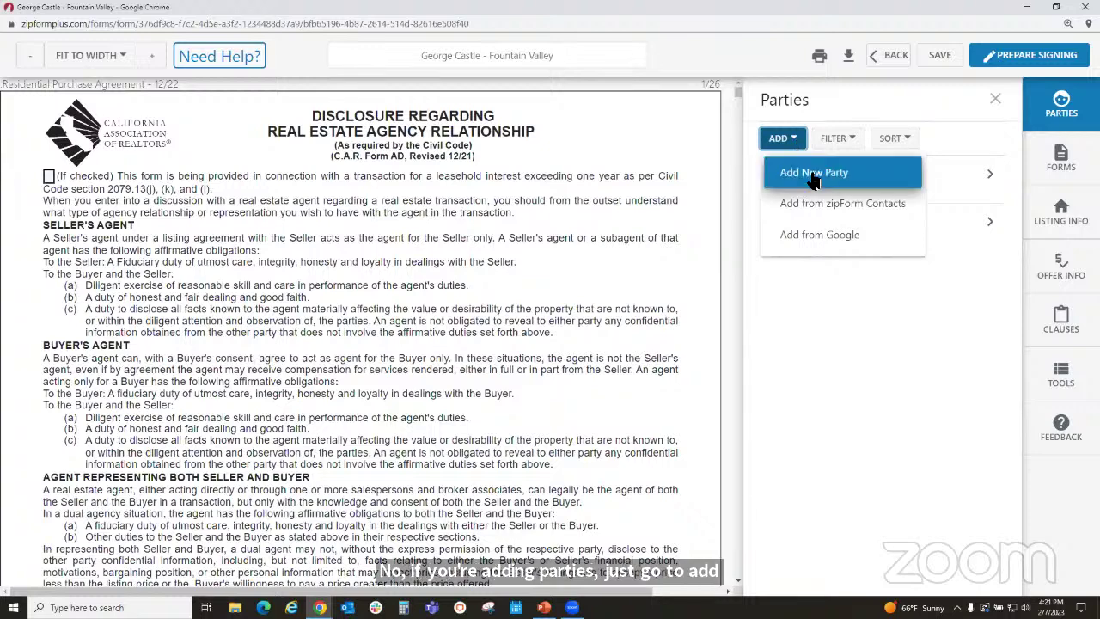
click(814, 174)
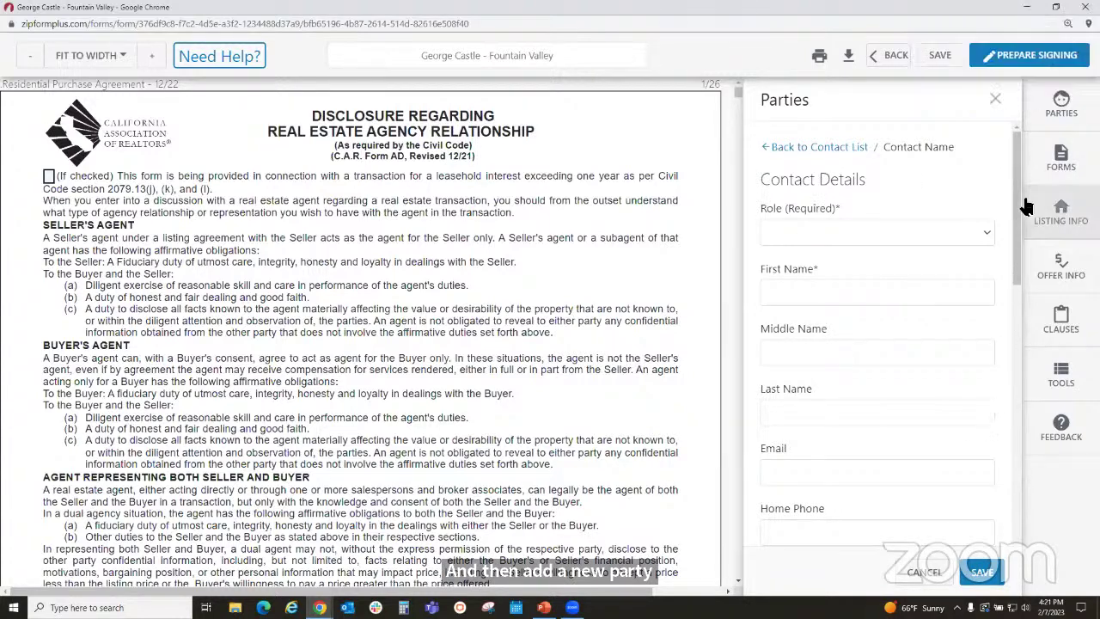
click(796, 240)
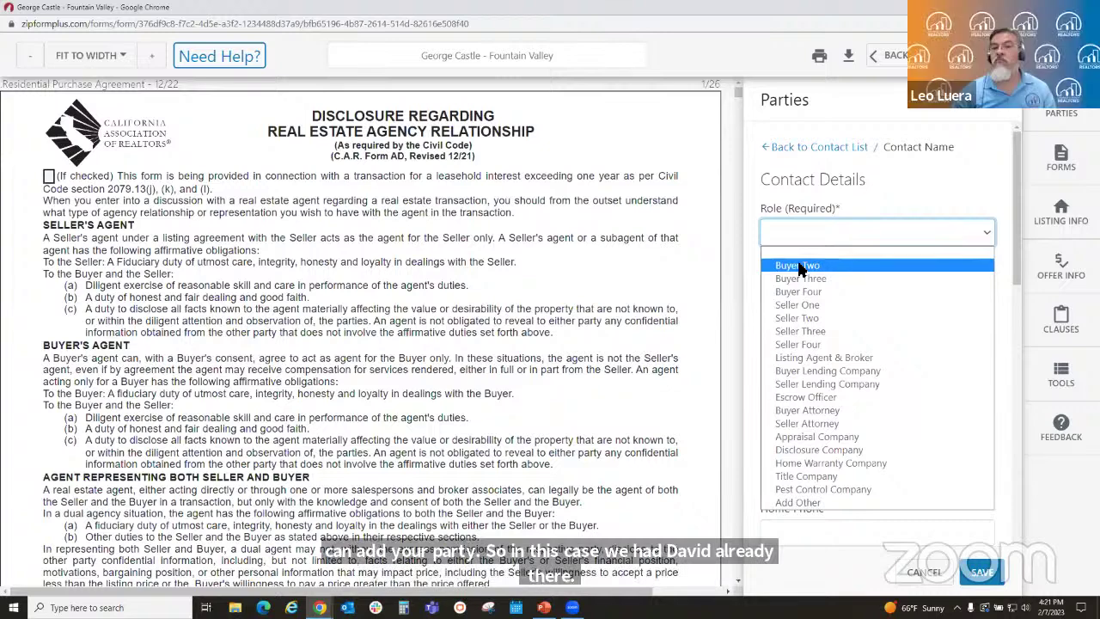
click(797, 266)
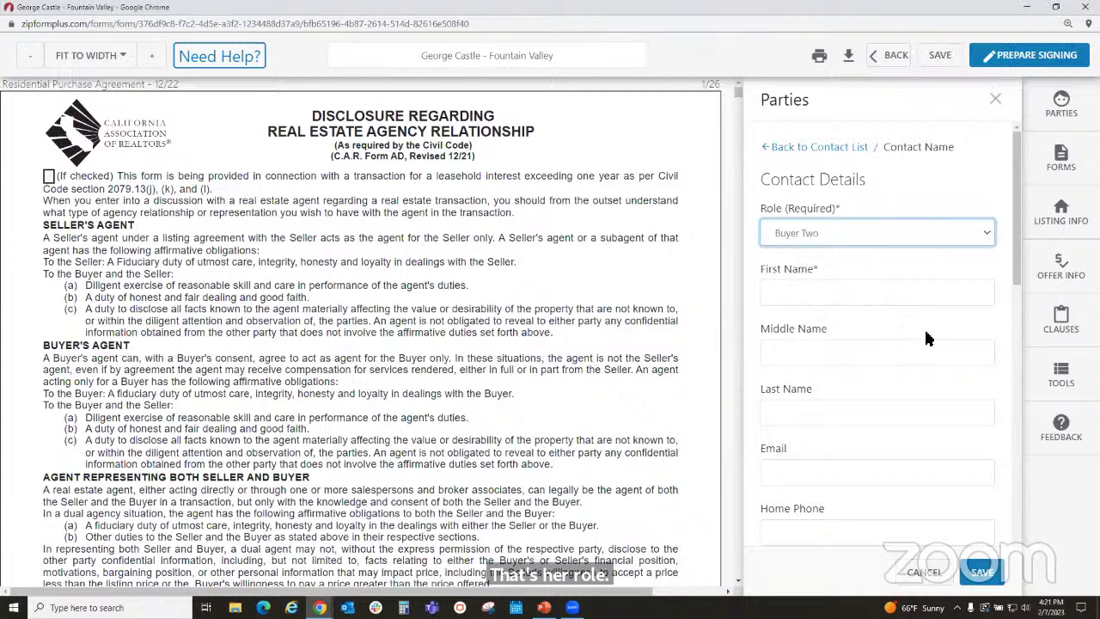
- Fill in Buyer Two's first and last name and accept the suggested e-mail address
scroll(911, 360, down, 1)
click(824, 231)
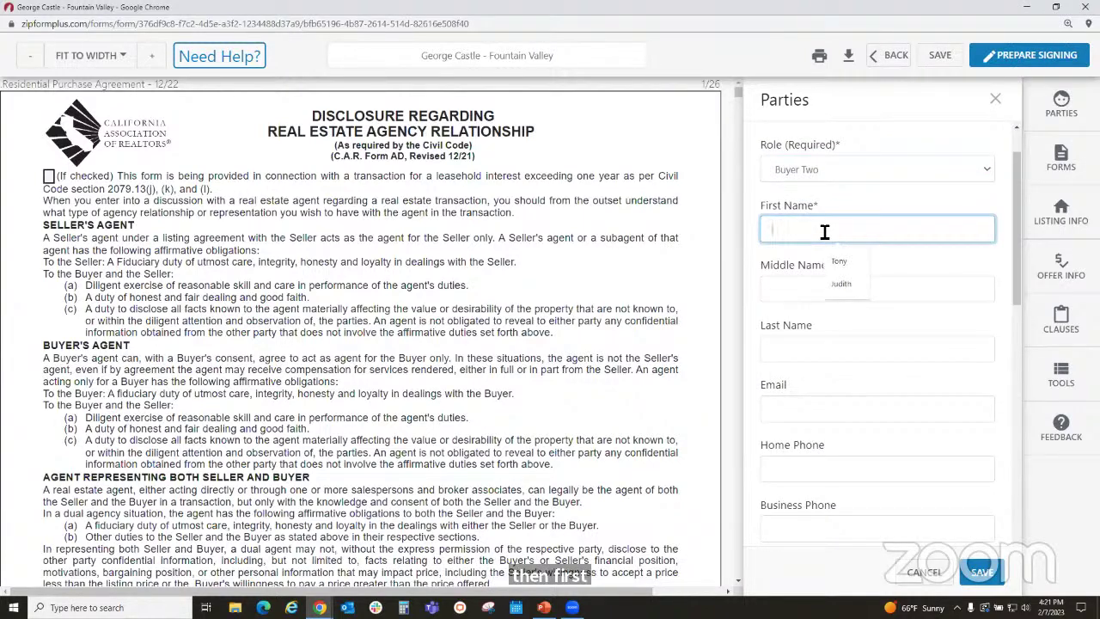
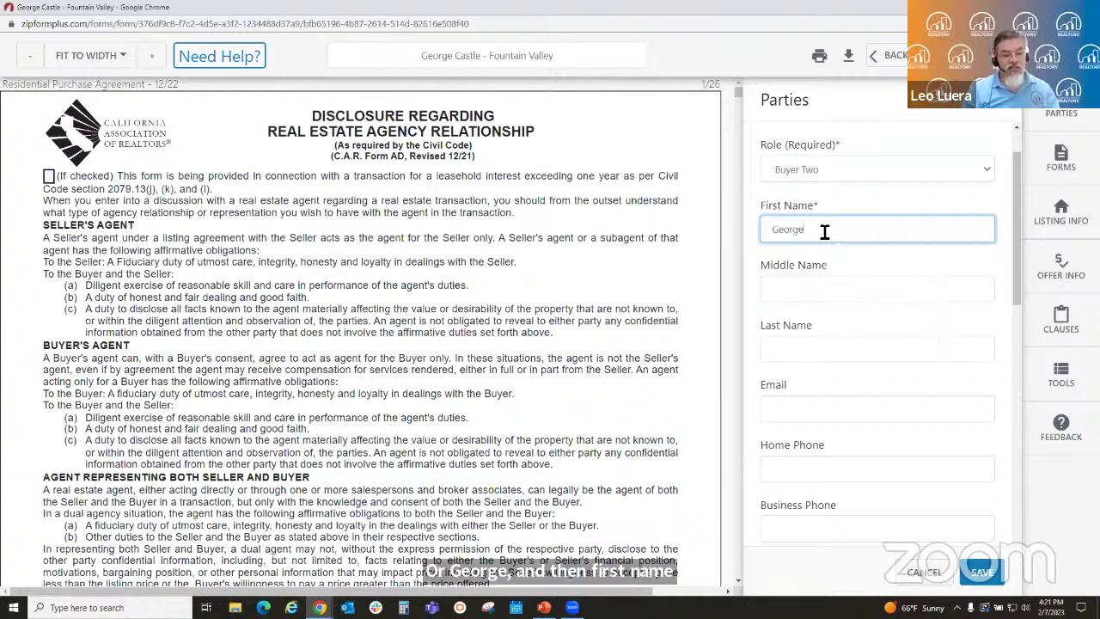
key(Tab)
key(Tab)
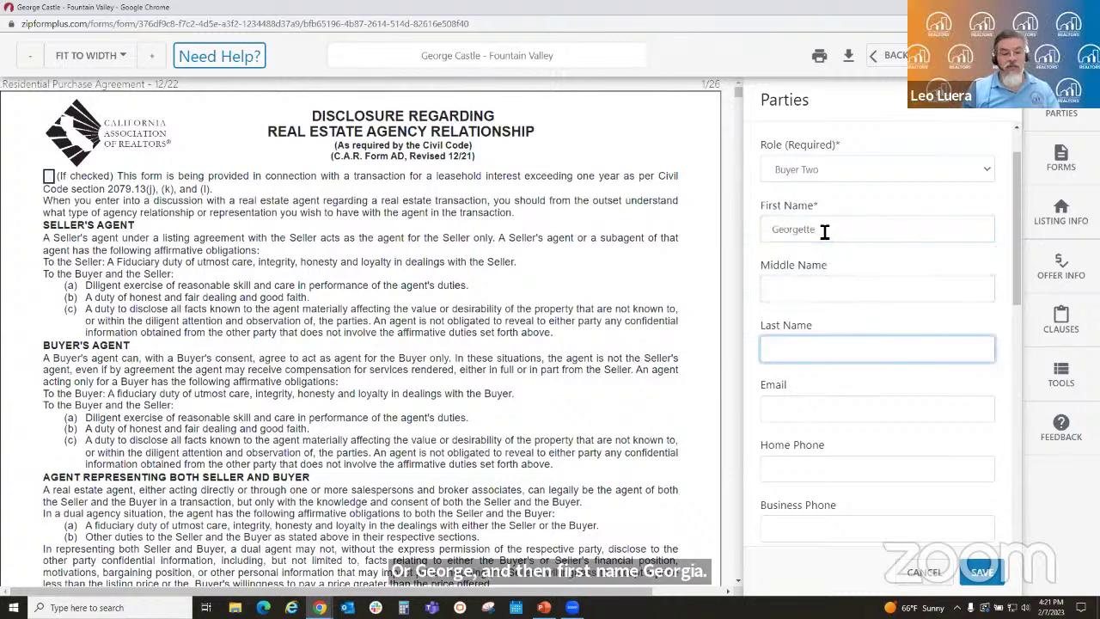
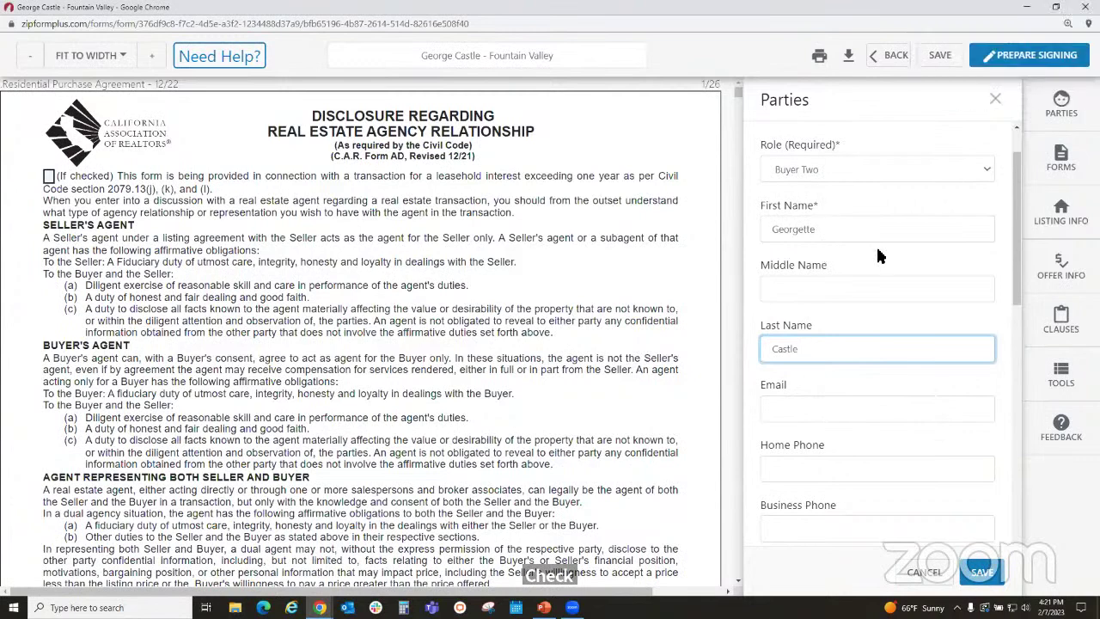
click(859, 412)
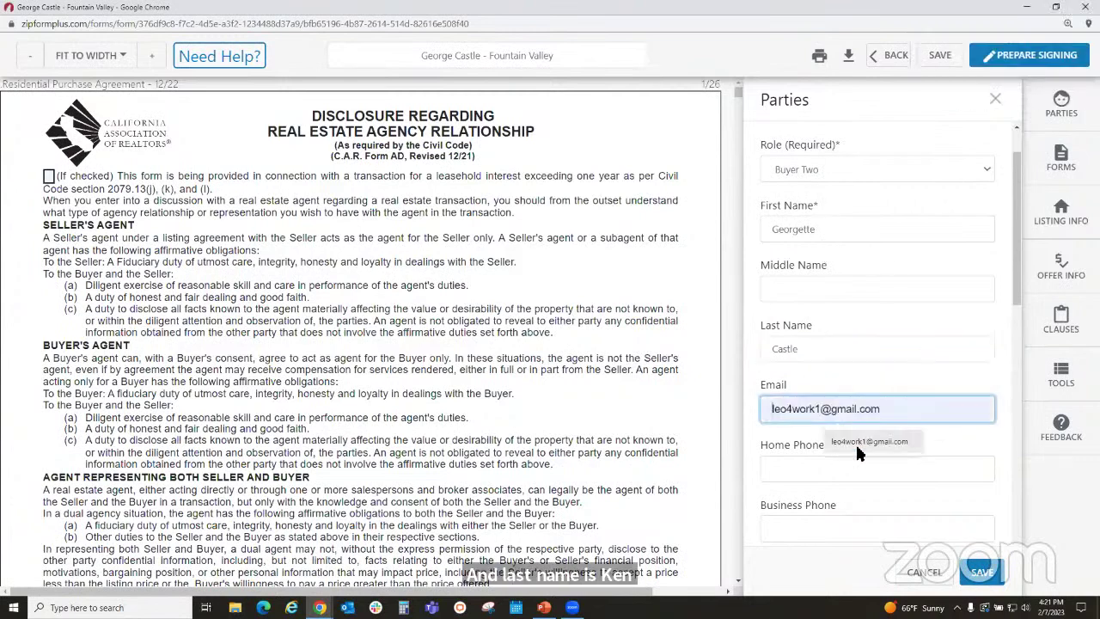
click(868, 442)
scroll(952, 450, down, 2)
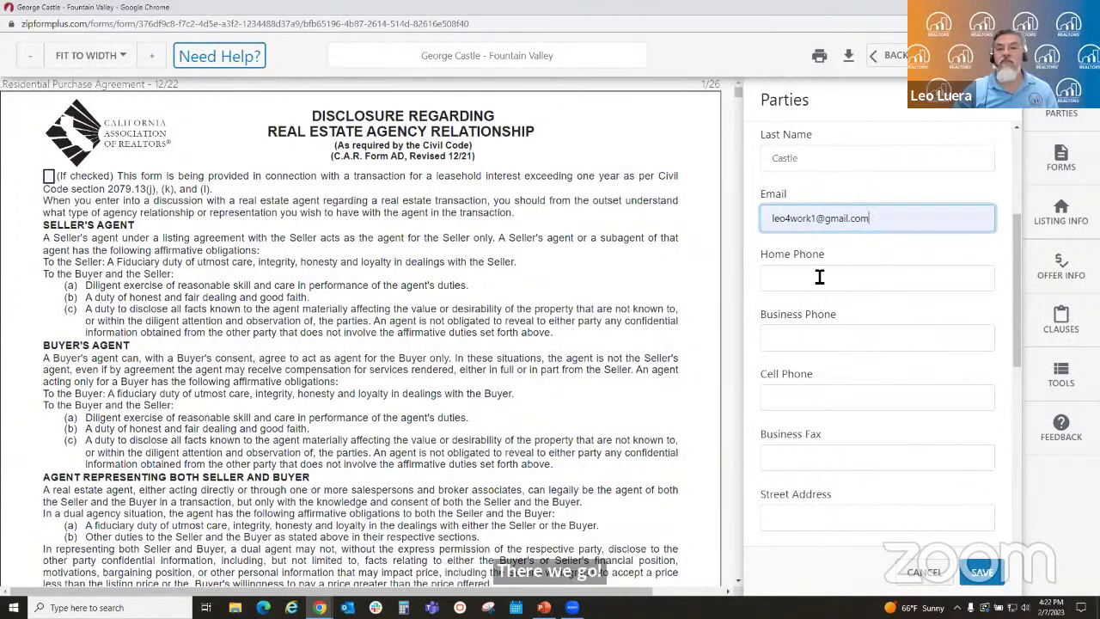
scroll(885, 471, down, 1)
scroll(883, 471, down, 4)
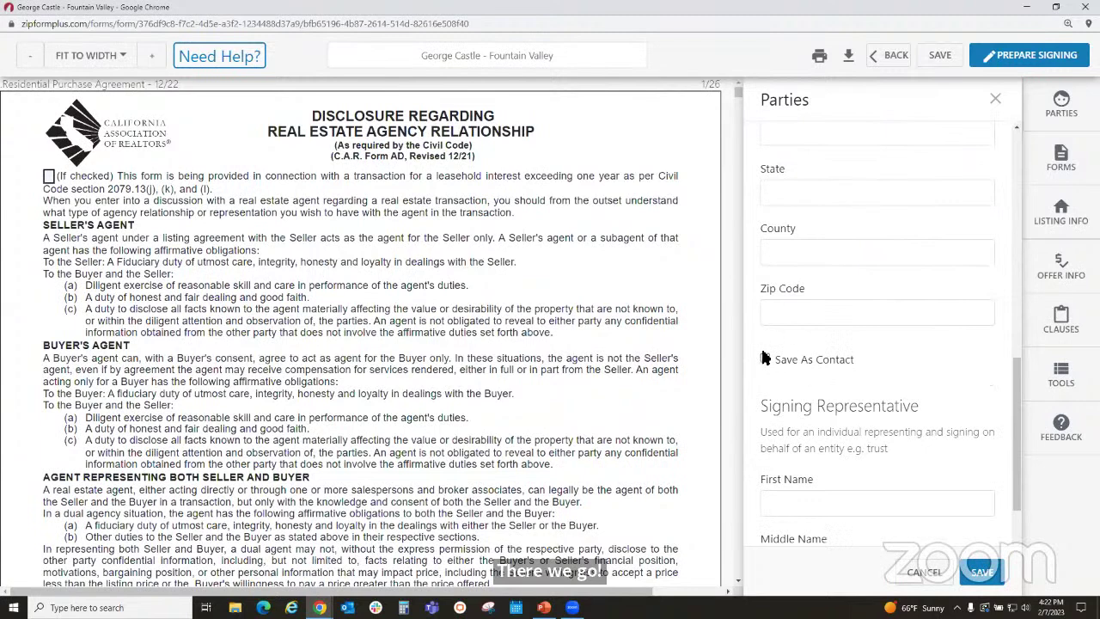
scroll(915, 438, down, 2)
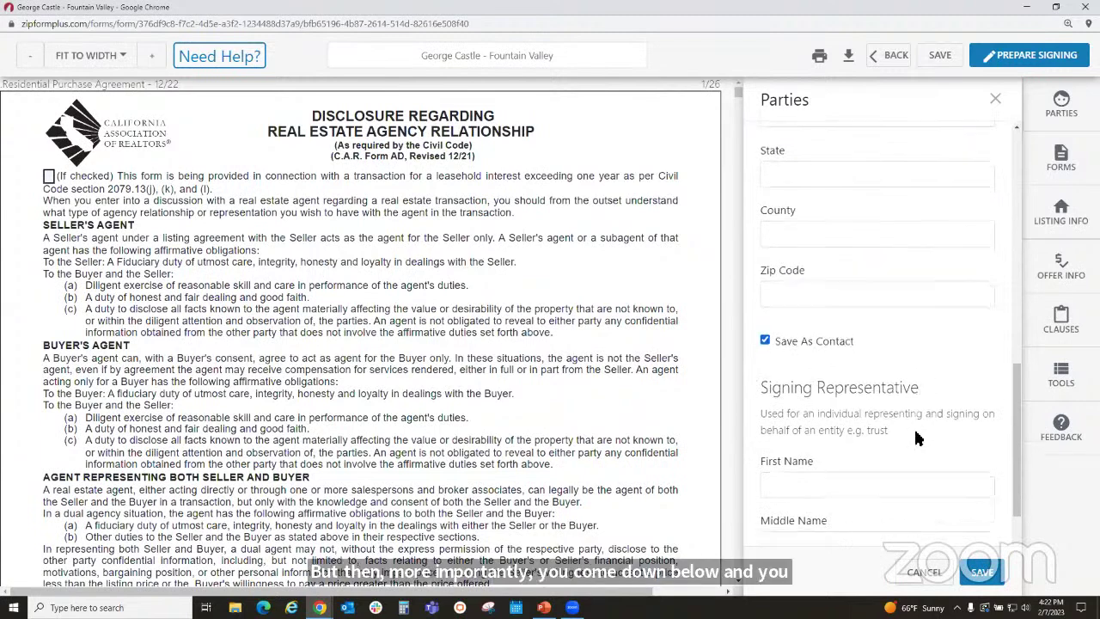
scroll(859, 453, down, 1)
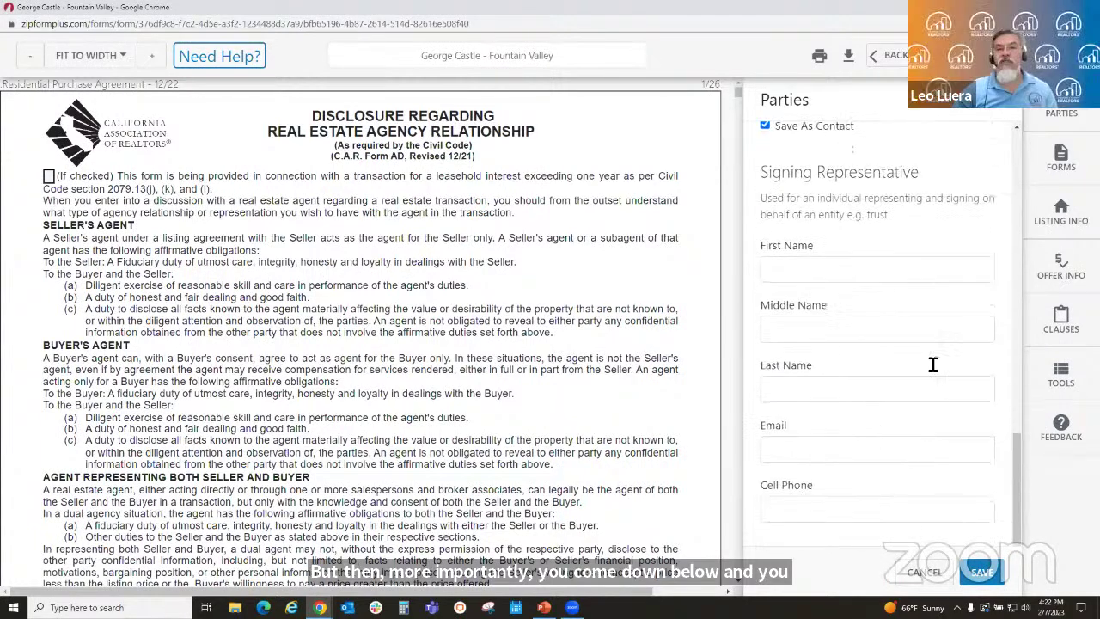
- Save the party details and switch to the Forms and Documents workspace
click(980, 573)
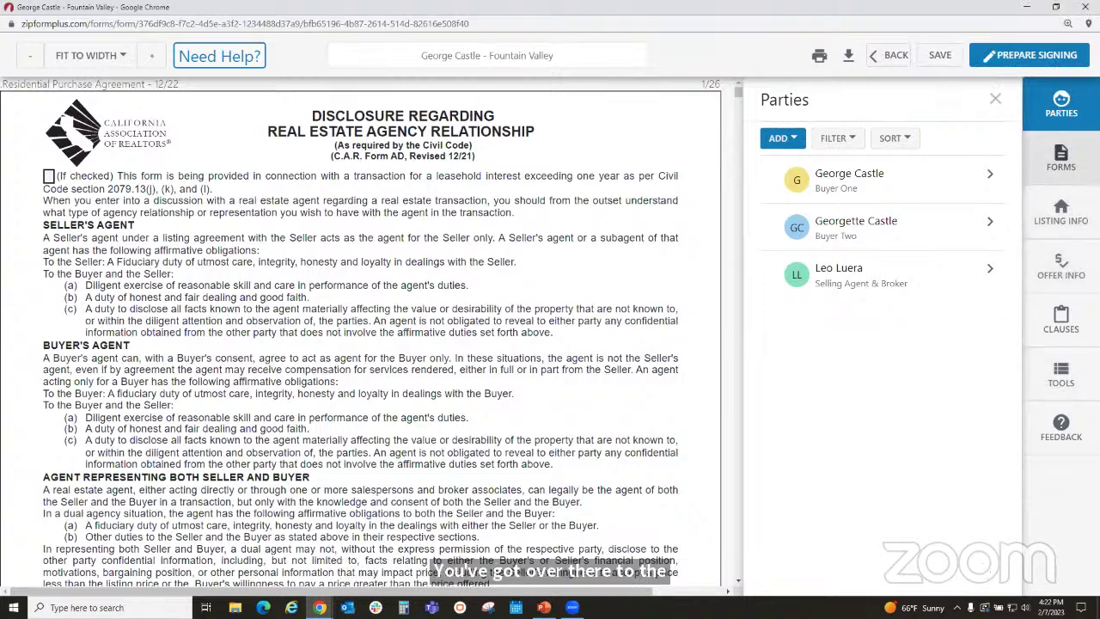
click(1060, 159)
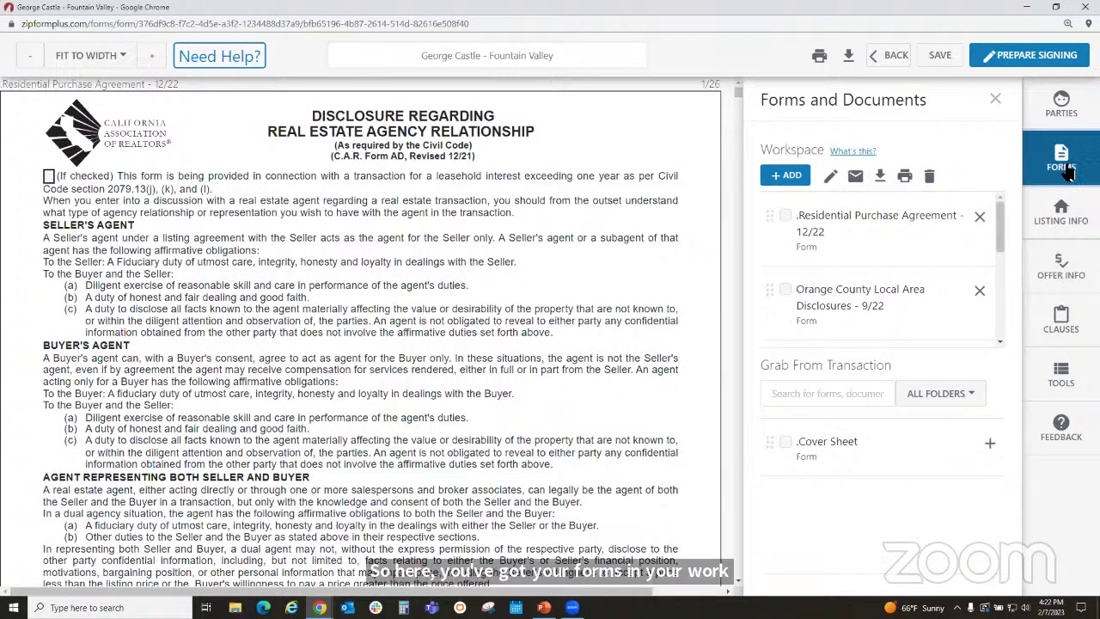
drag(1000, 236, 996, 332)
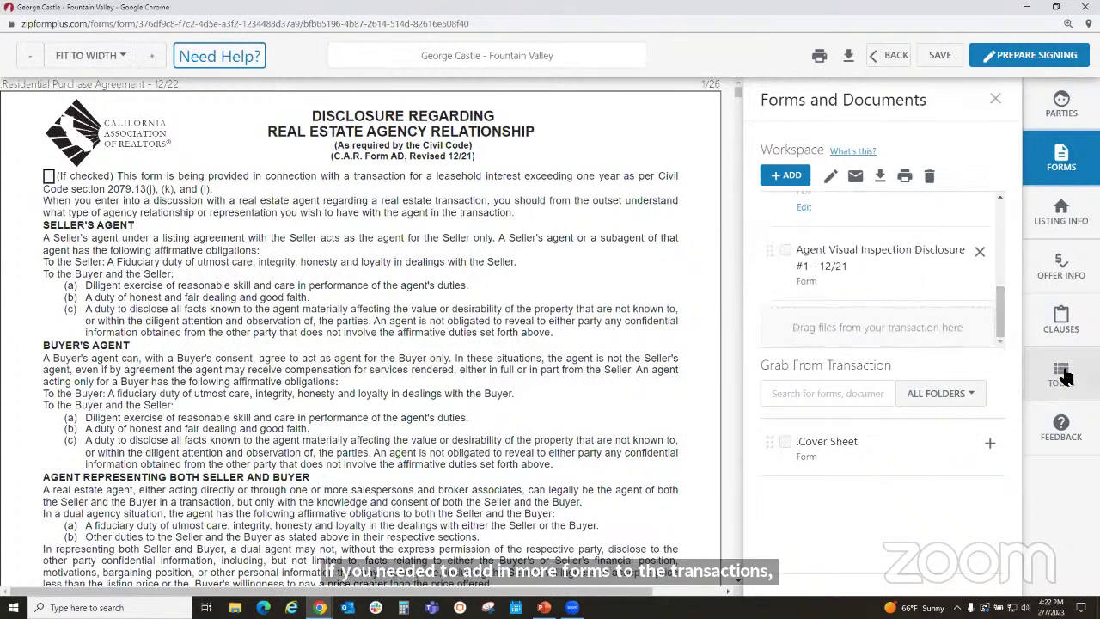
- Search the form libraries for 'disclosur' and add the Fire Hardening and Defensible Space Advisory form
click(789, 177)
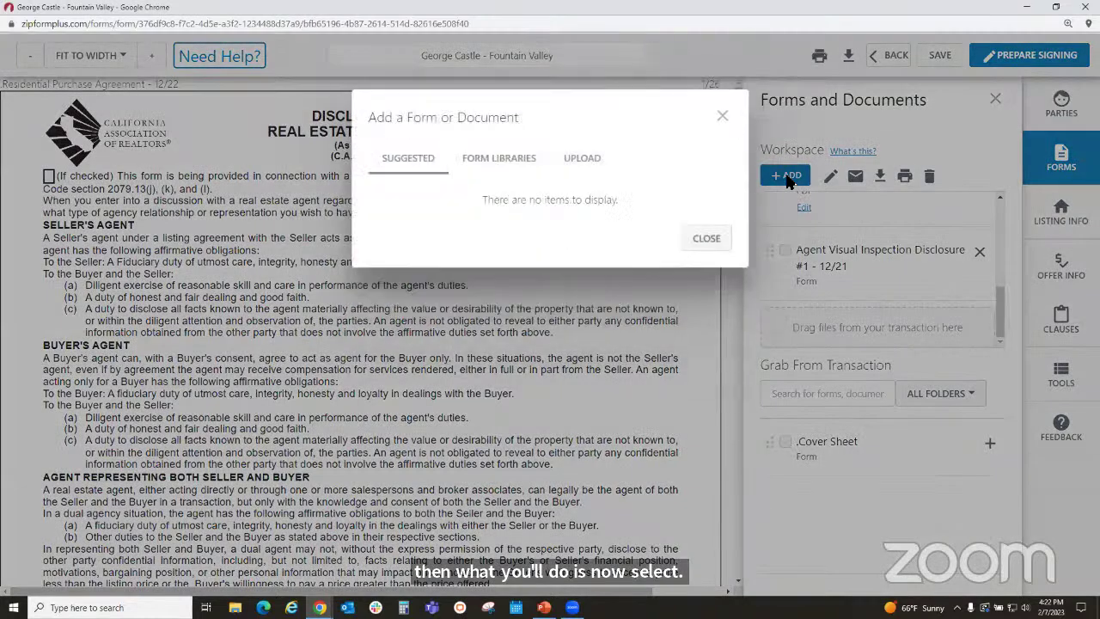
click(513, 163)
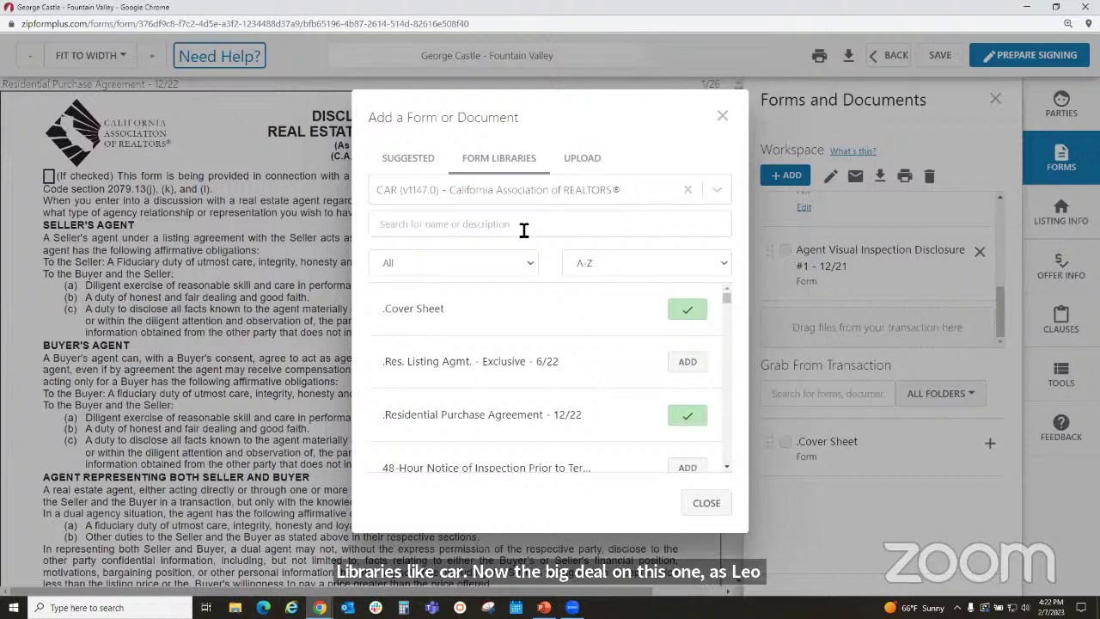
click(523, 224)
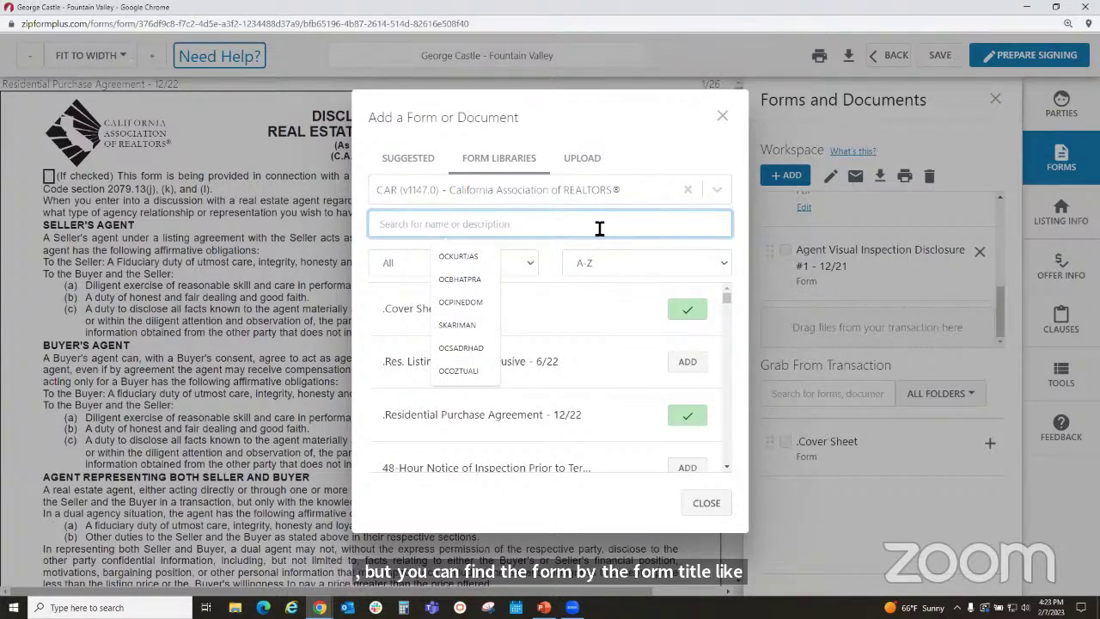
text(disclo)
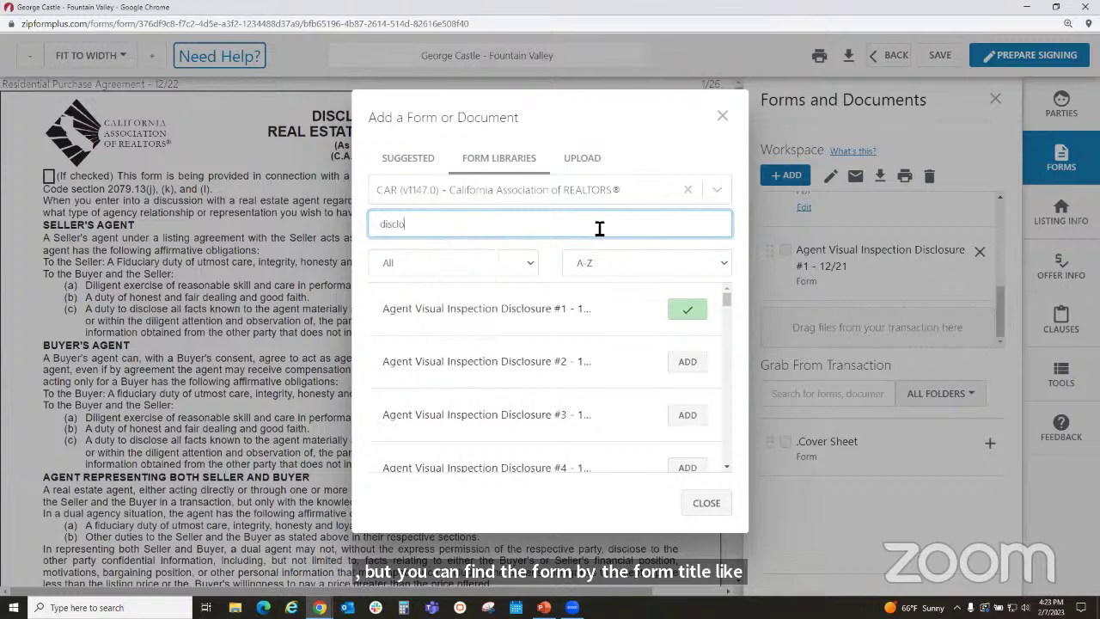
text(sure)
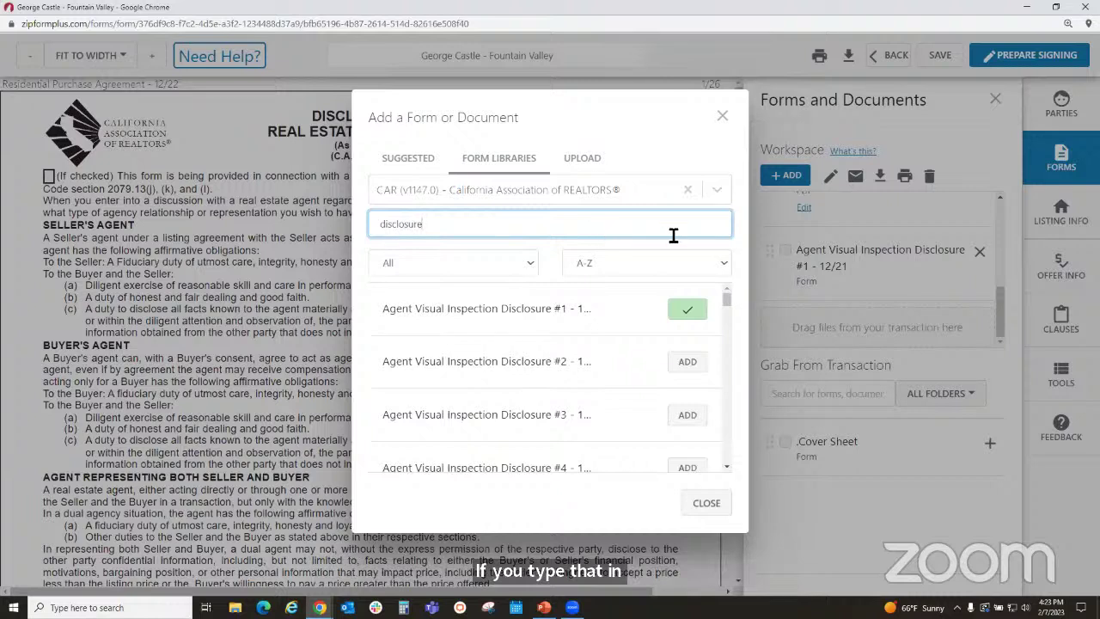
click(726, 462)
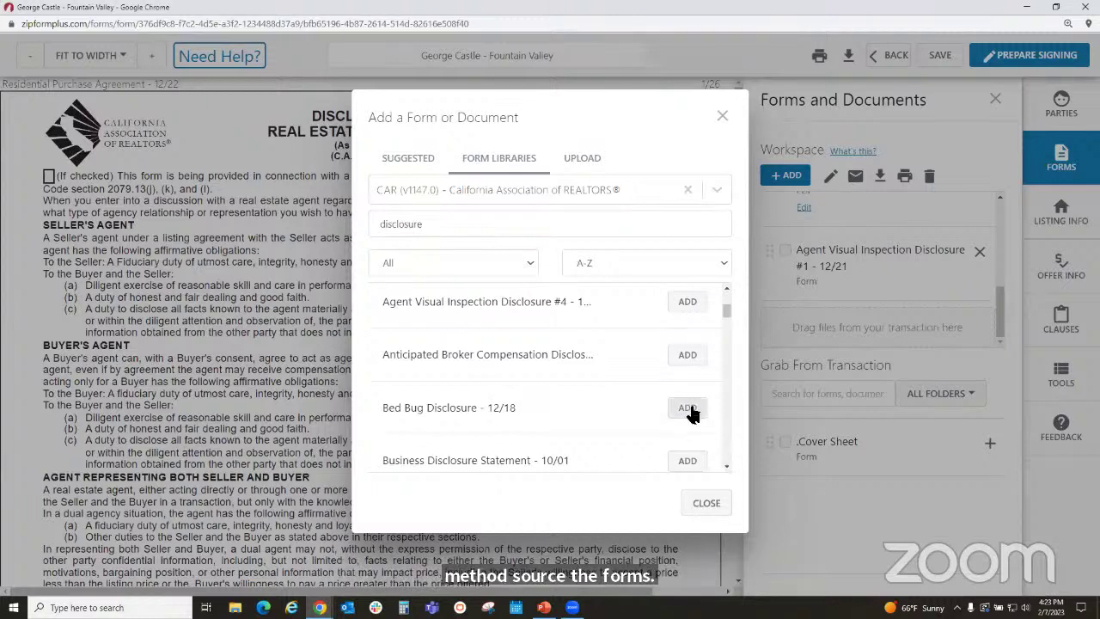
scroll(729, 445, down, 2)
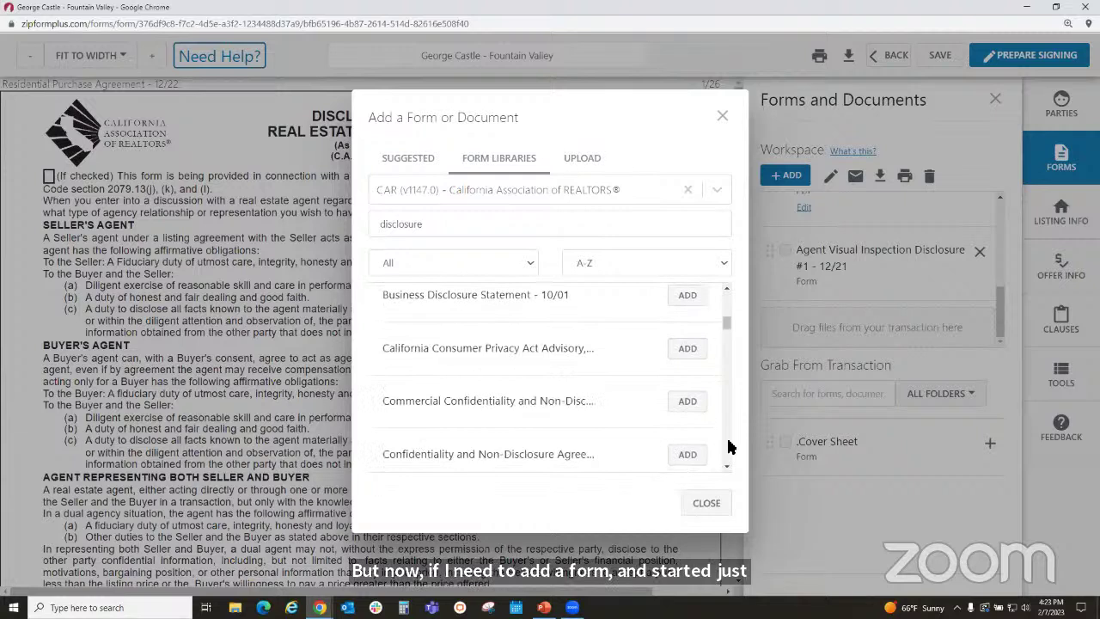
scroll(730, 446, down, 2)
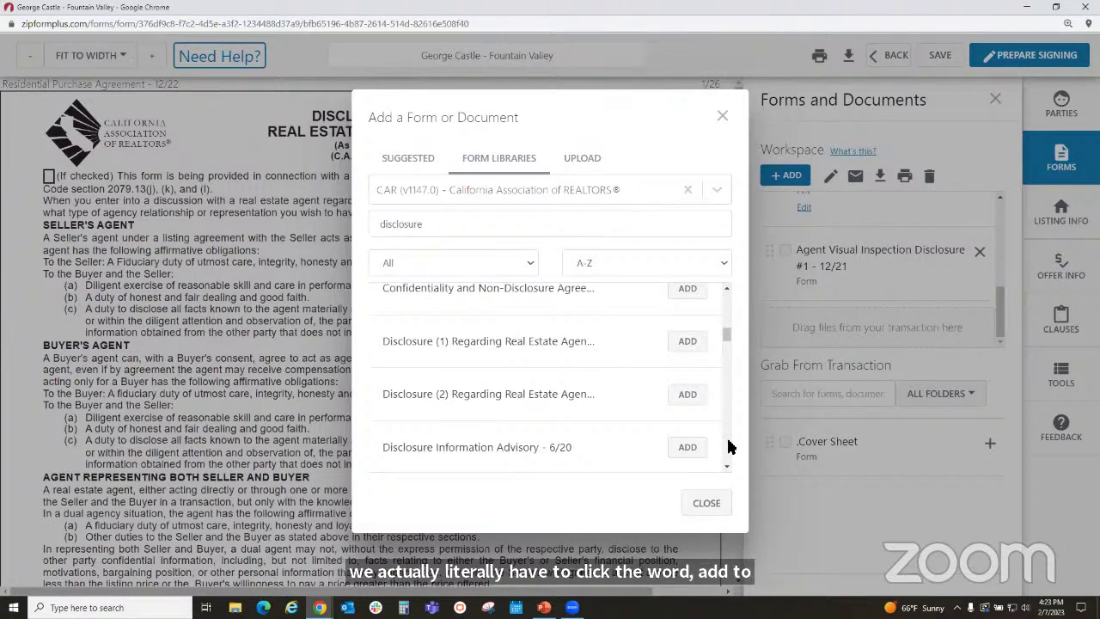
scroll(727, 446, down, 2)
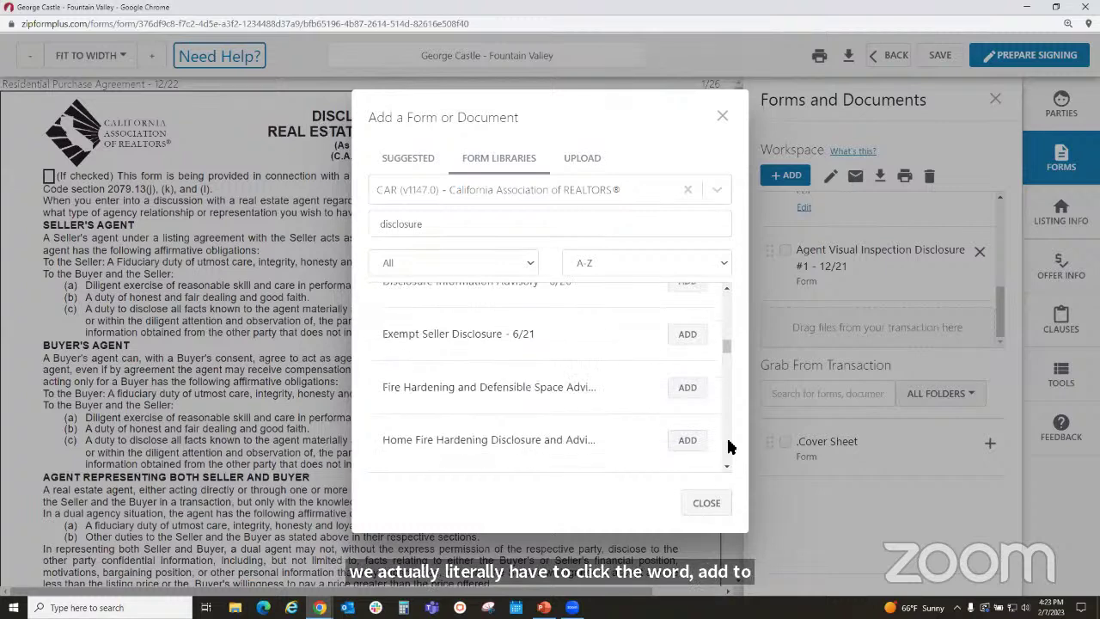
click(685, 391)
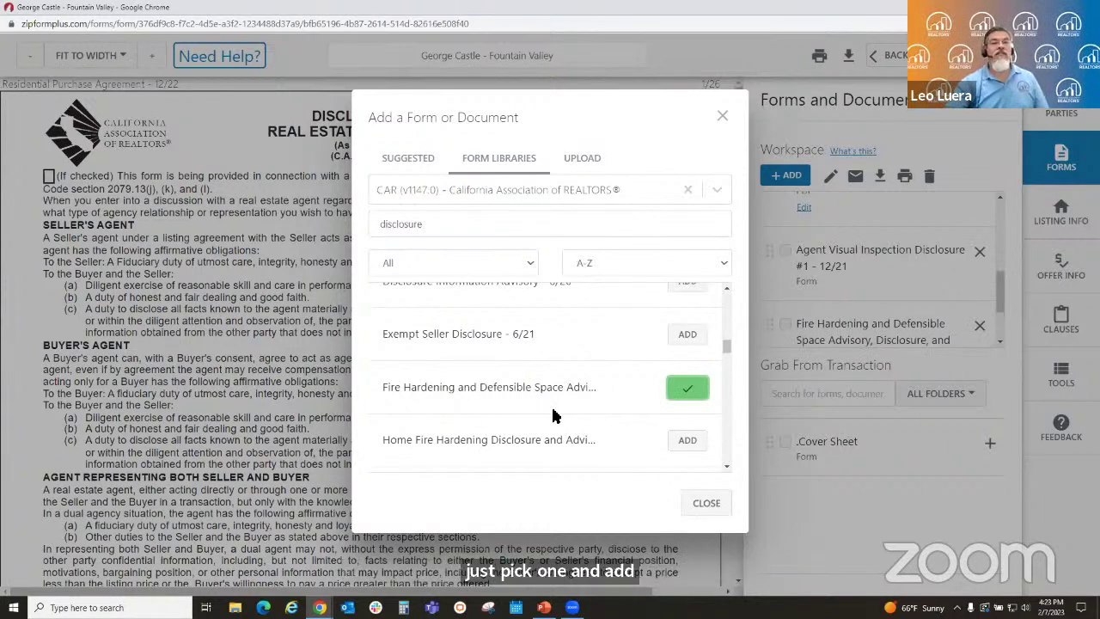
click(706, 503)
drag(1002, 293, 998, 336)
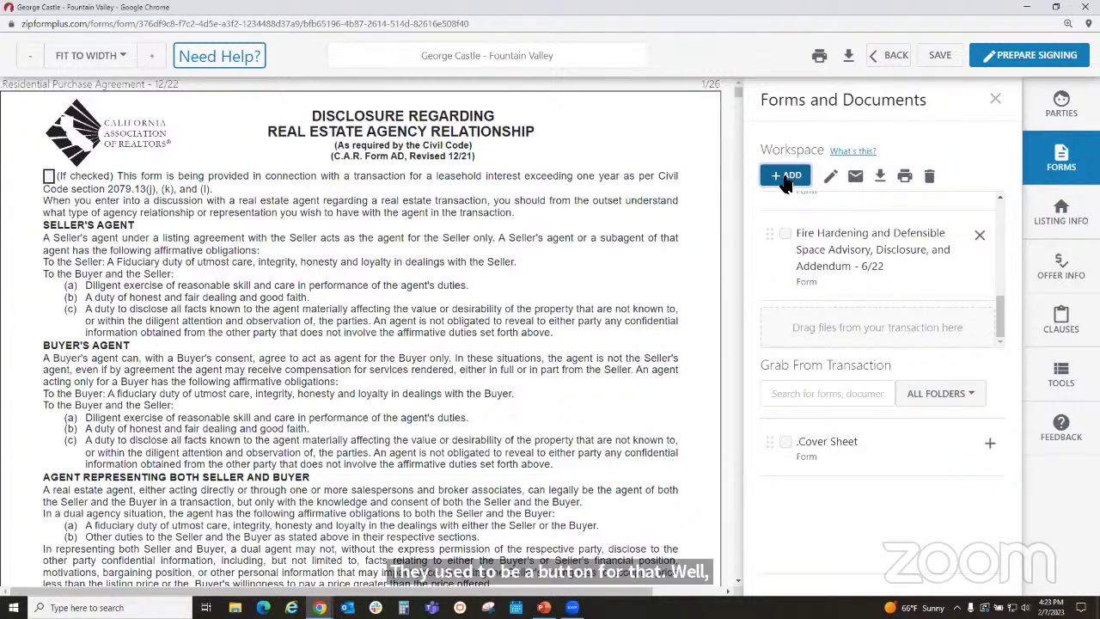
- Upload the ListingAgreement Form B PDF from the computer into the workspace
click(785, 177)
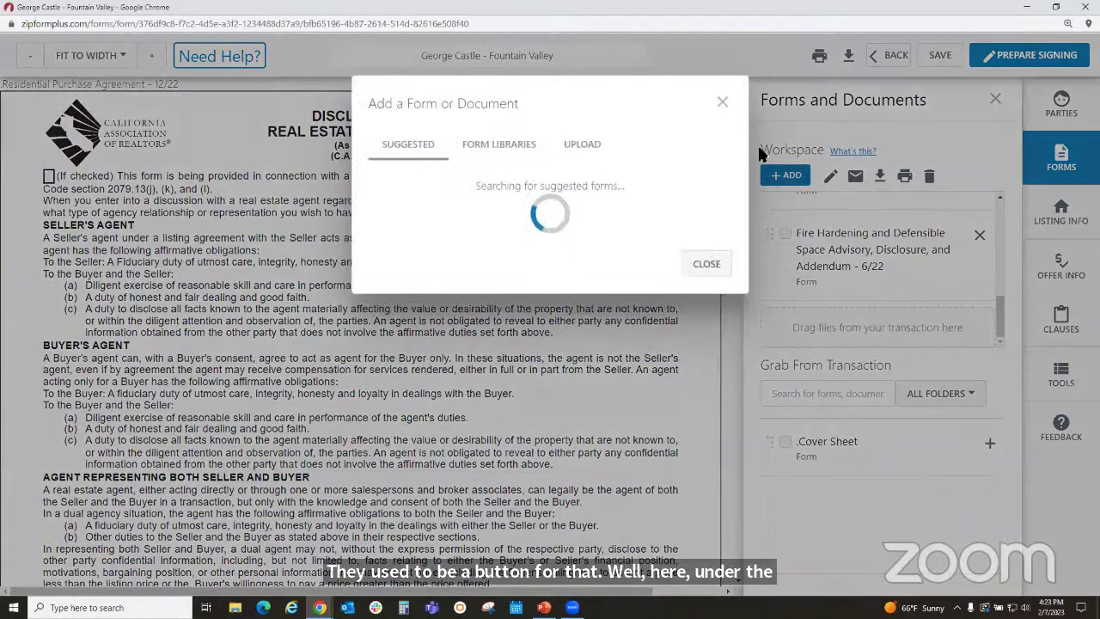
click(598, 159)
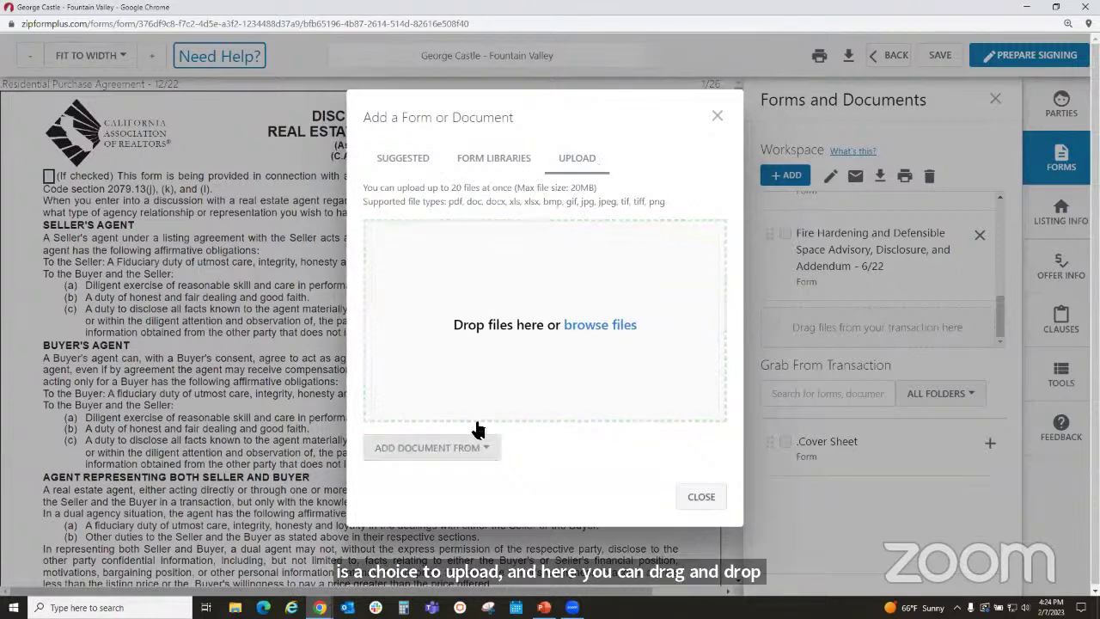
click(577, 328)
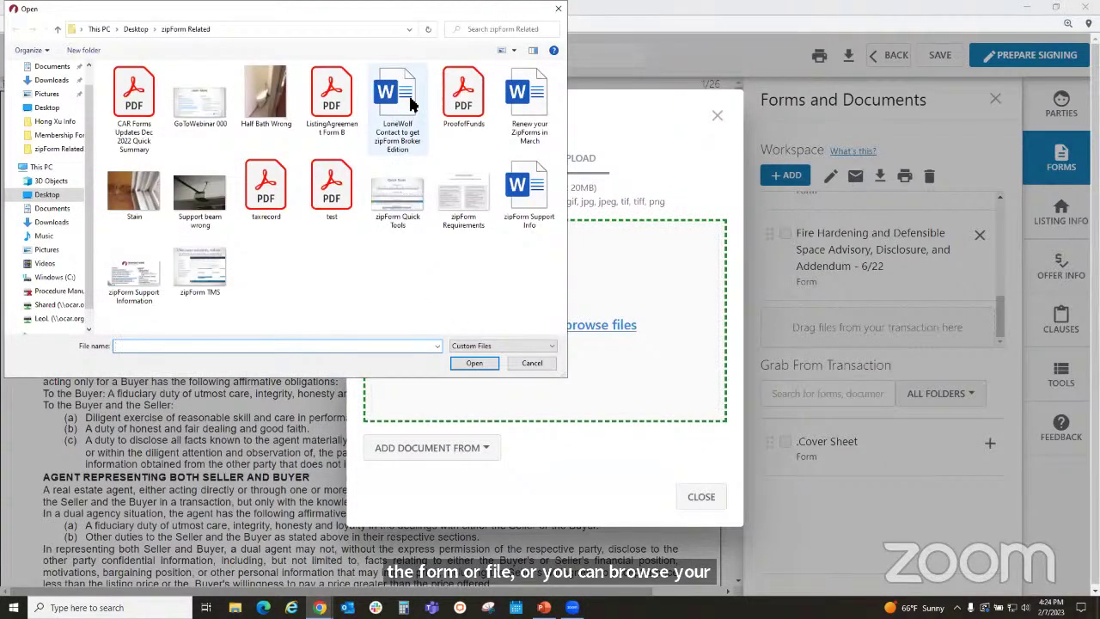
click(333, 114)
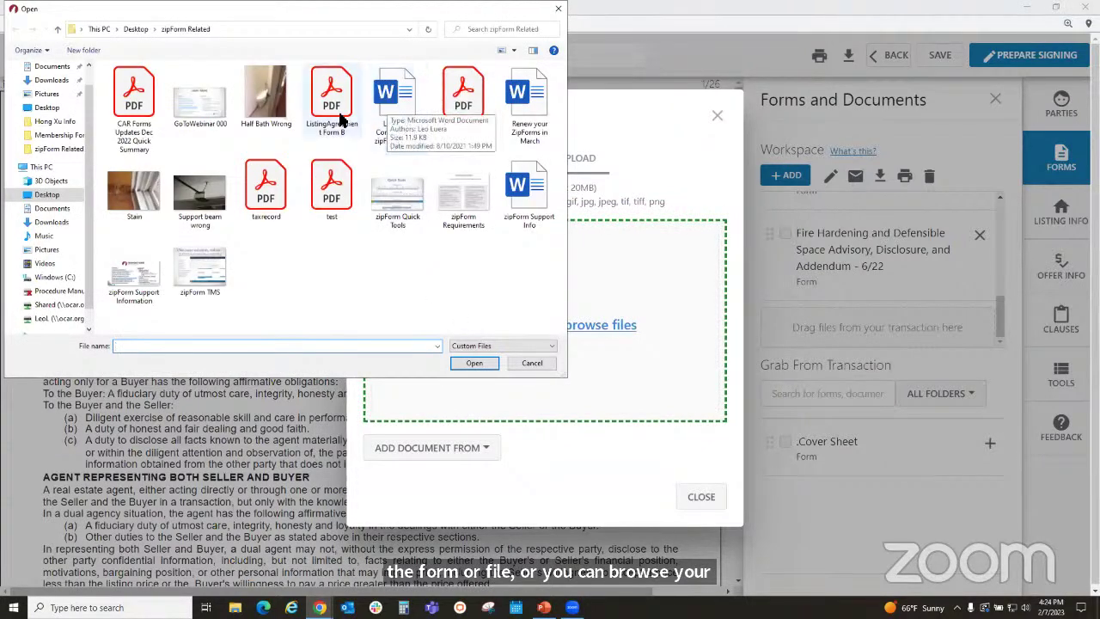
click(464, 362)
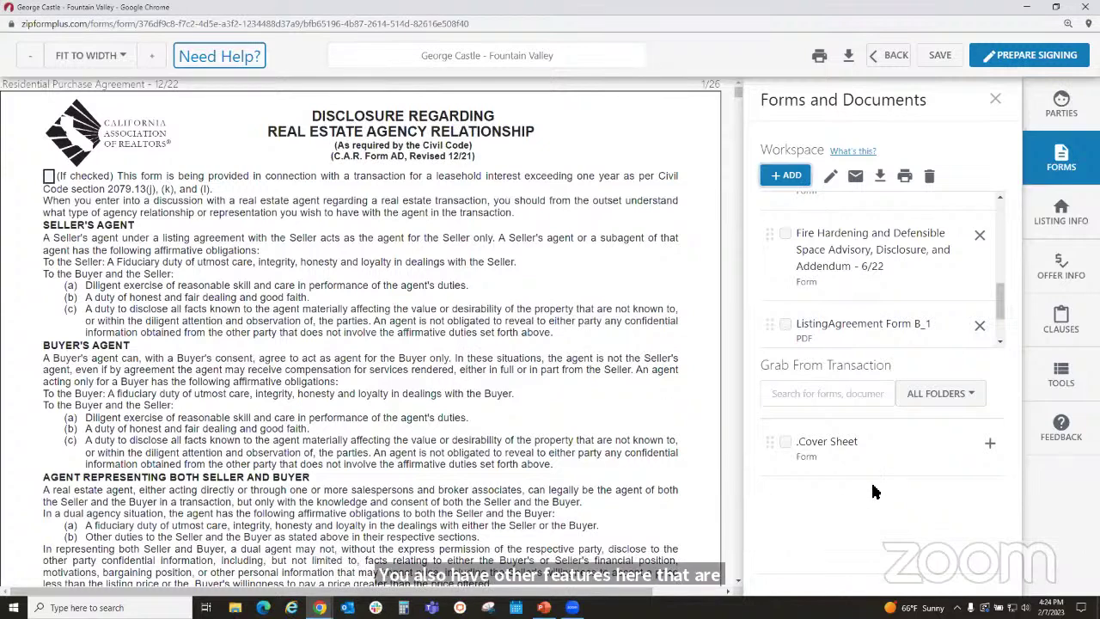
click(1062, 213)
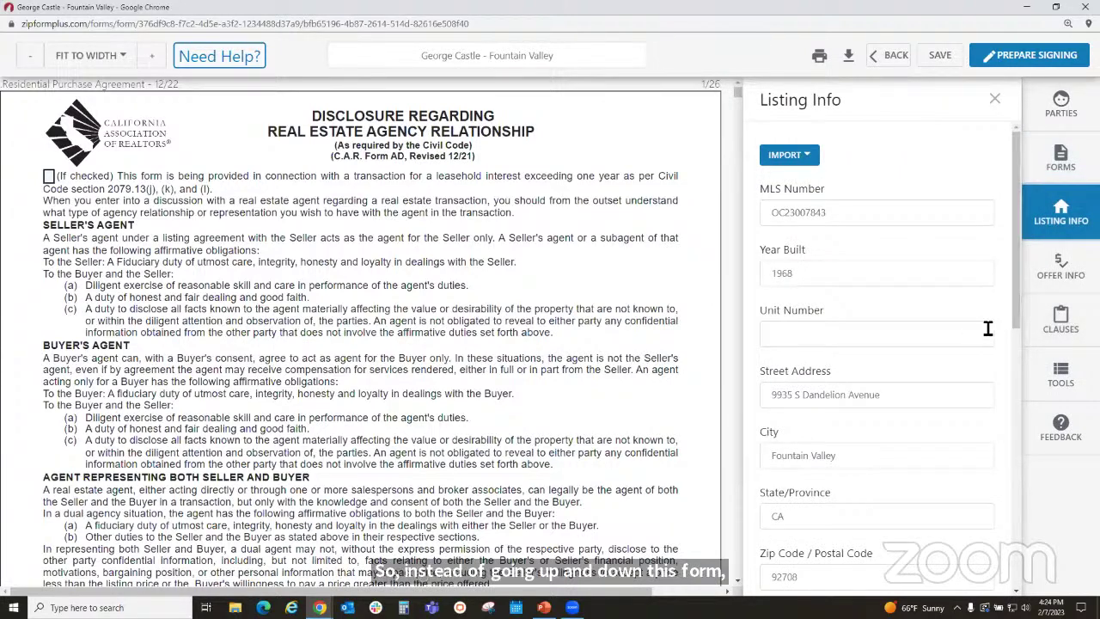
scroll(916, 419, down, 1)
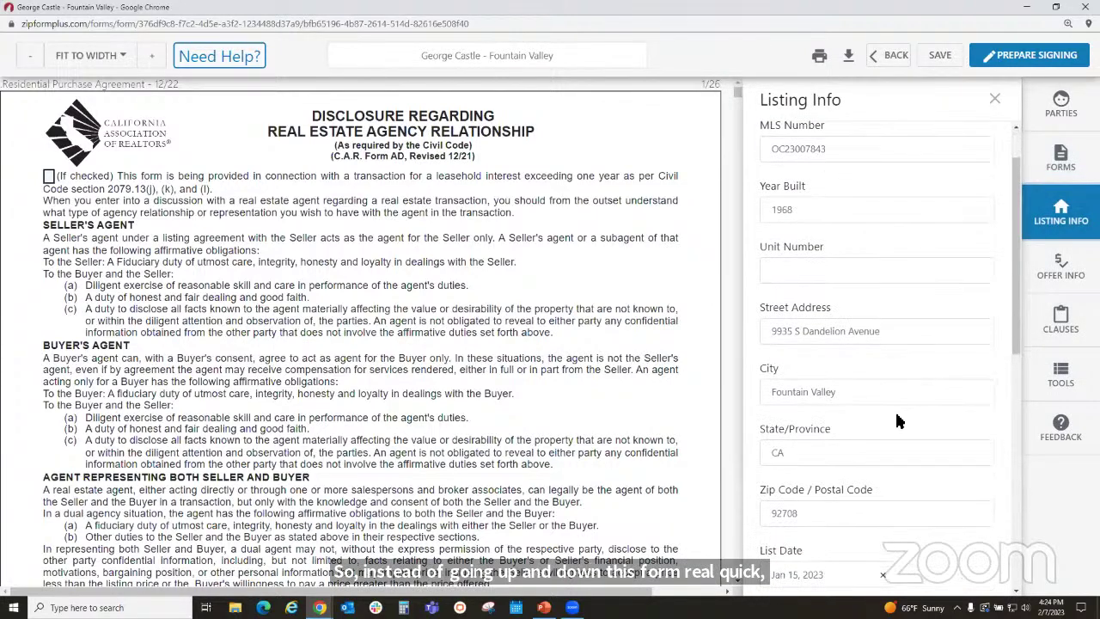
scroll(954, 452, down, 3)
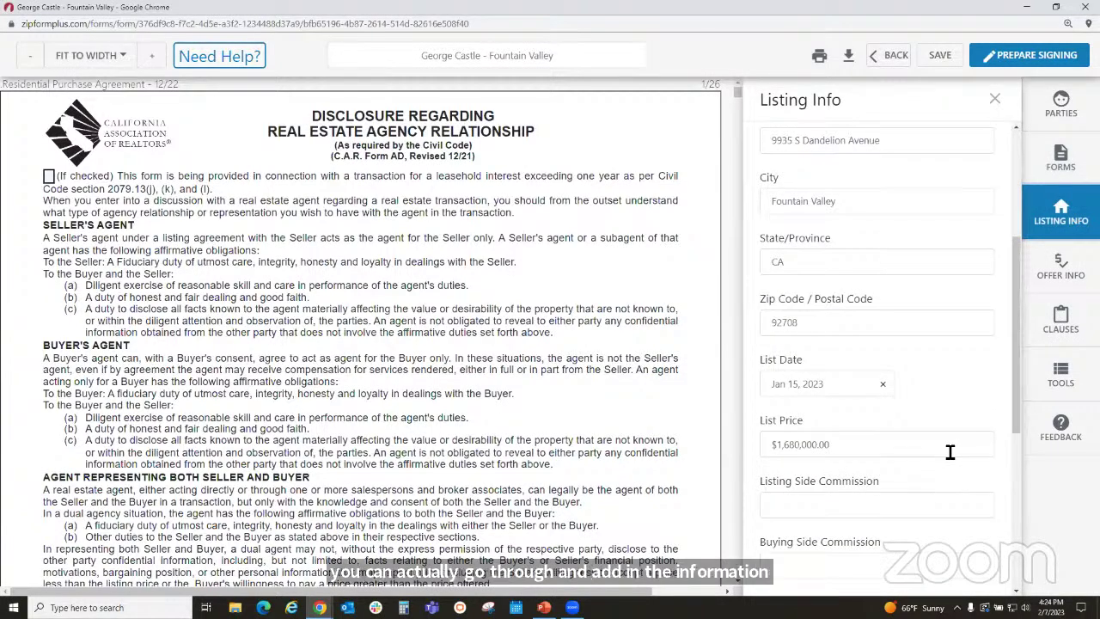
scroll(949, 456, down, 2)
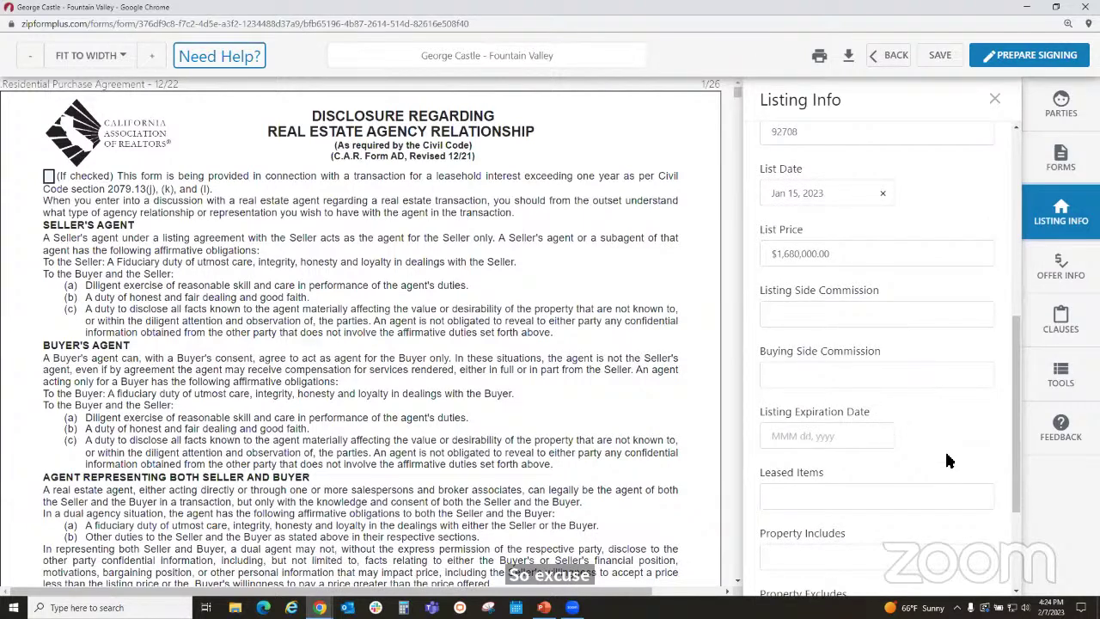
scroll(945, 461, down, 2)
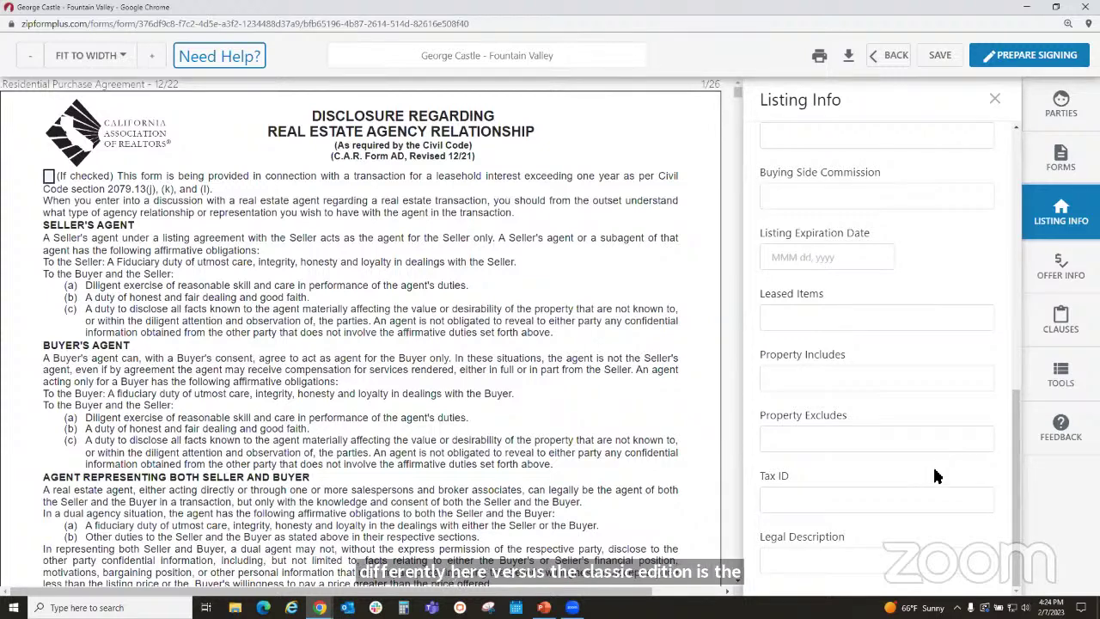
scroll(934, 470, up, 1)
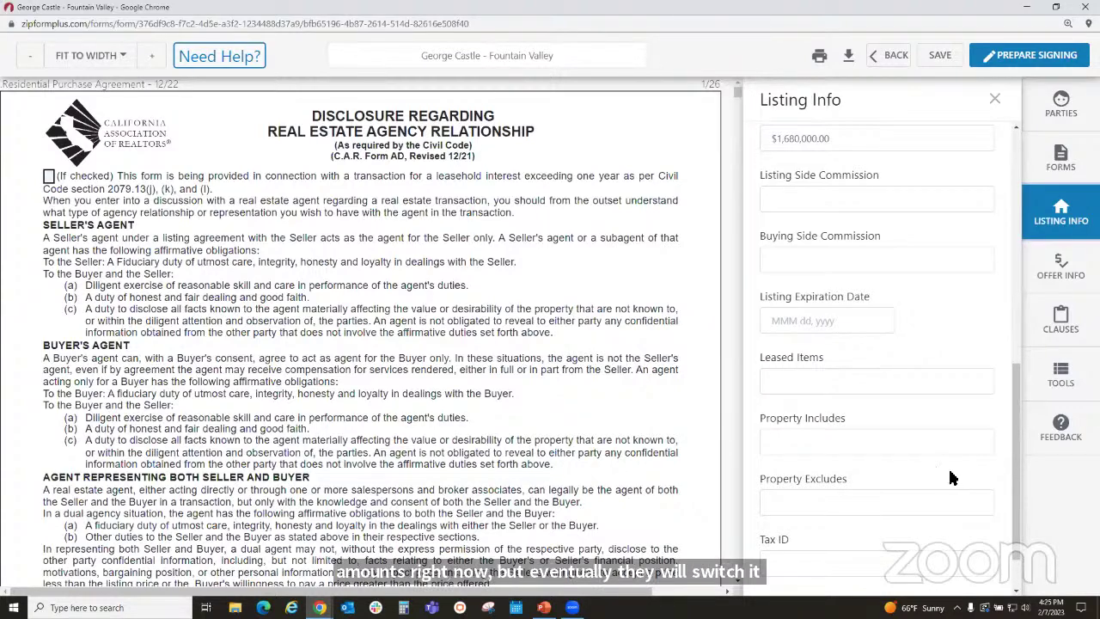
scroll(937, 457, down, 1)
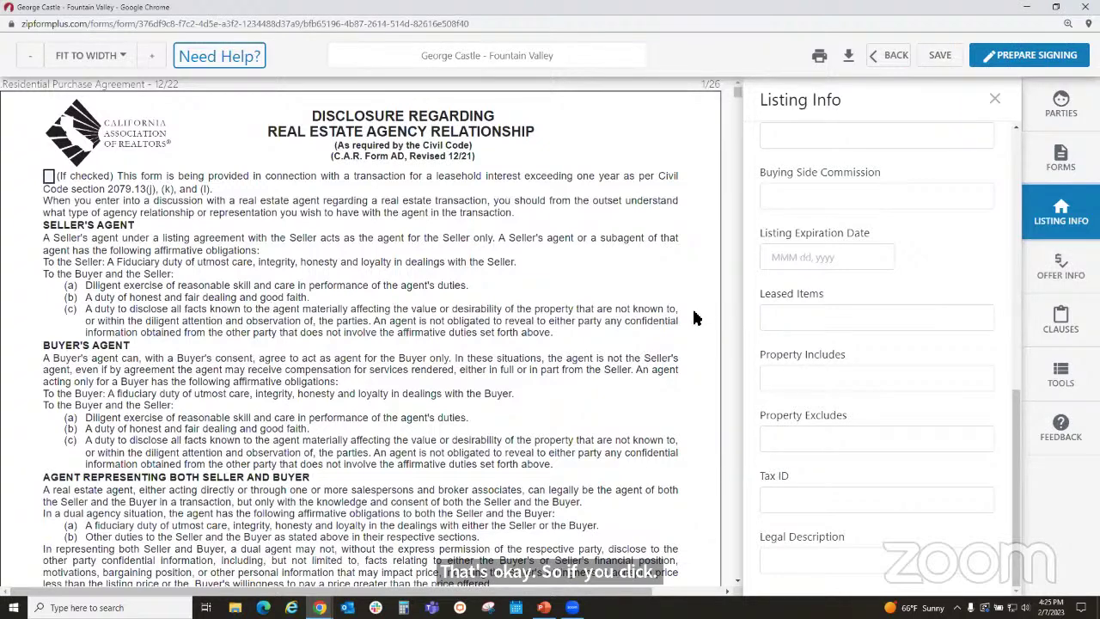
- In Offer Info, enter an 850000 purchase price and a 250 deposit
click(1058, 271)
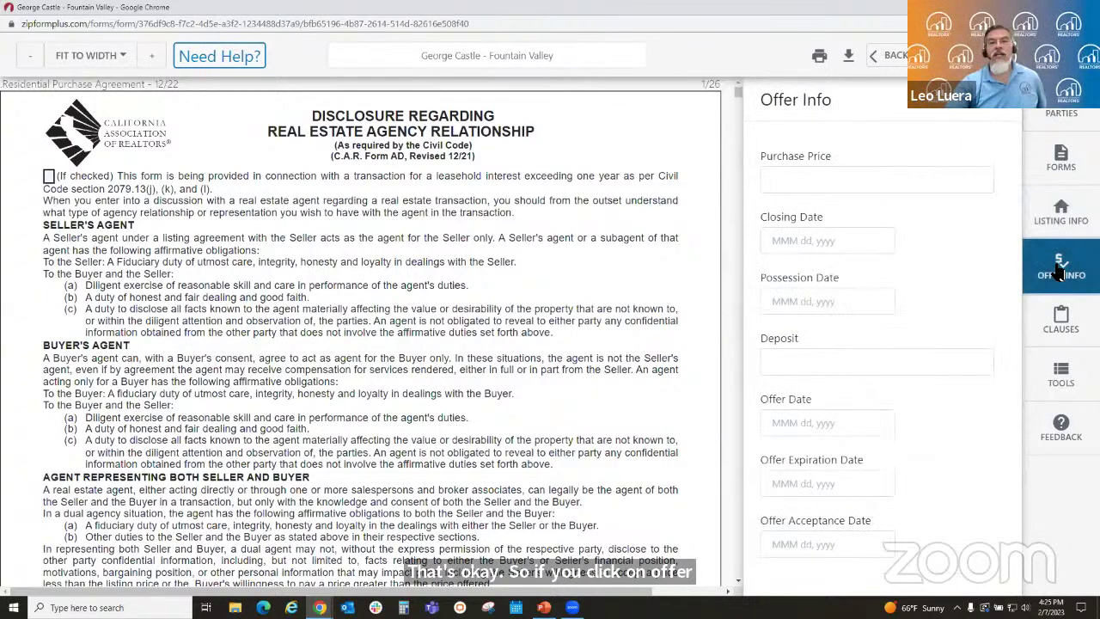
click(915, 187)
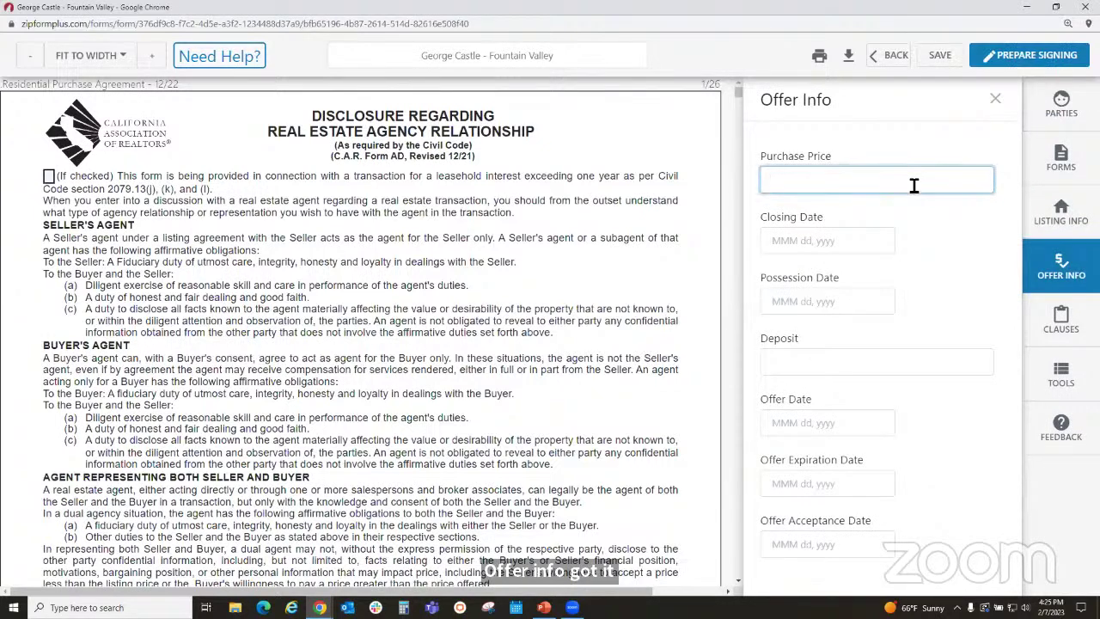
text(8500000.00)
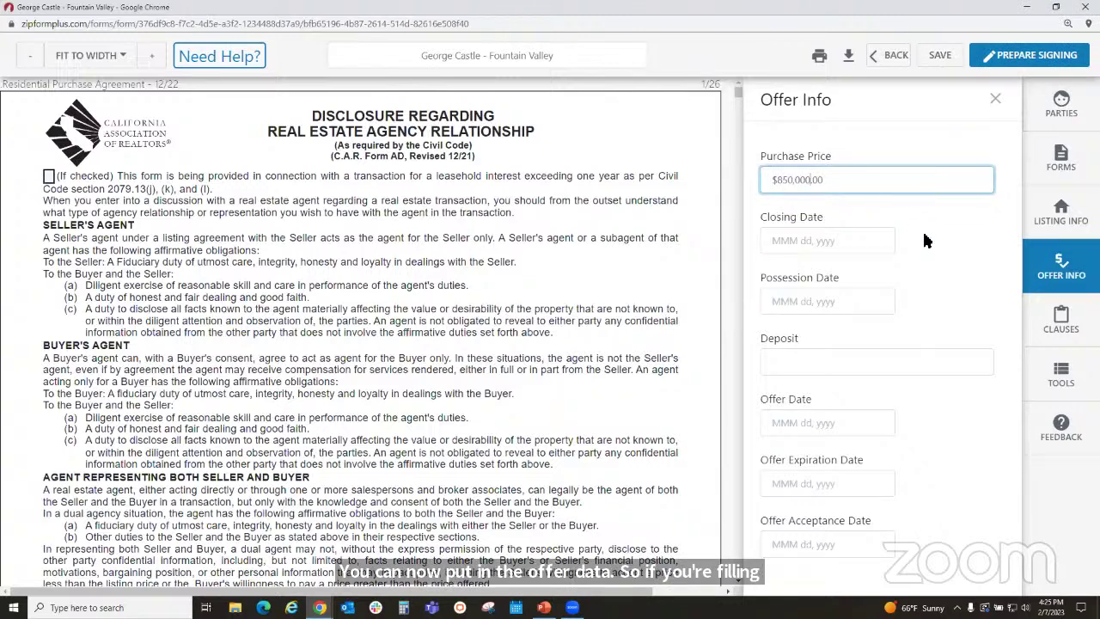
click(927, 238)
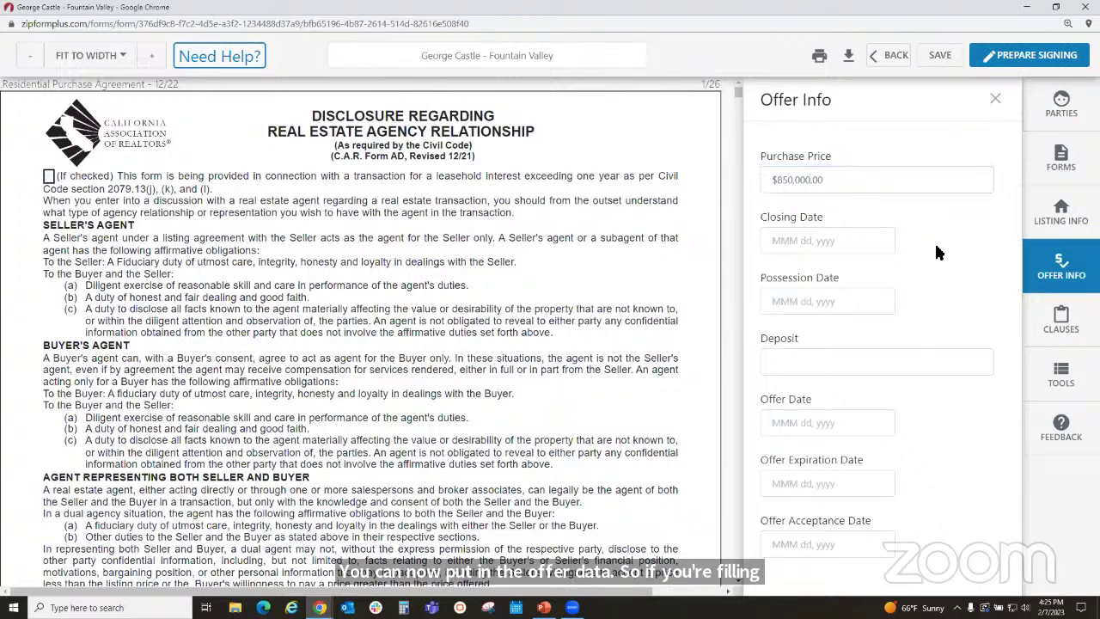
click(937, 362)
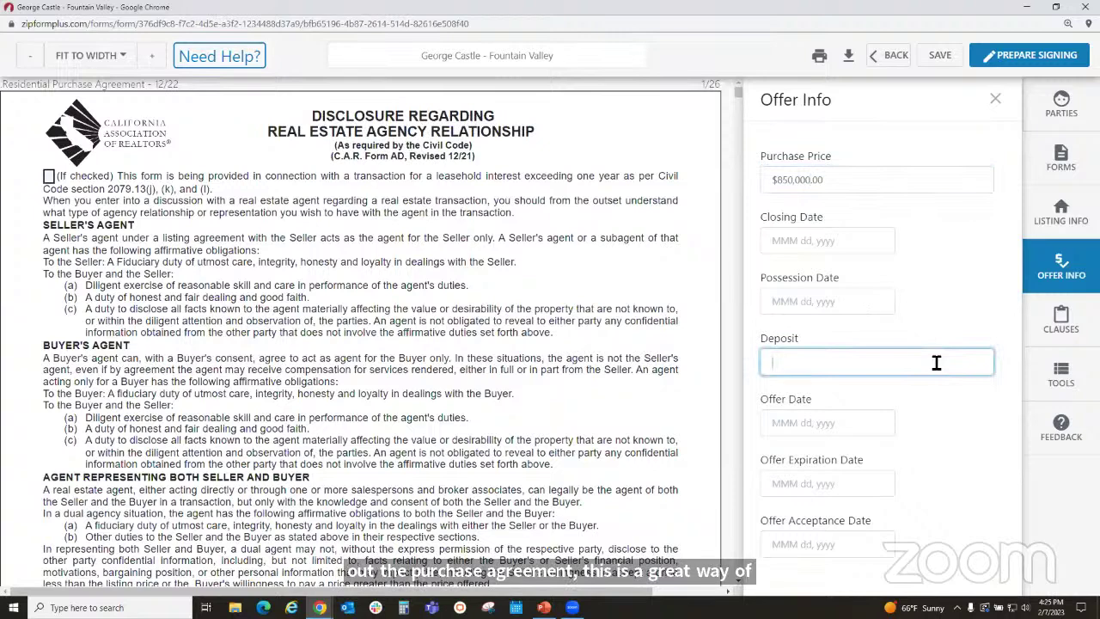
text(250)
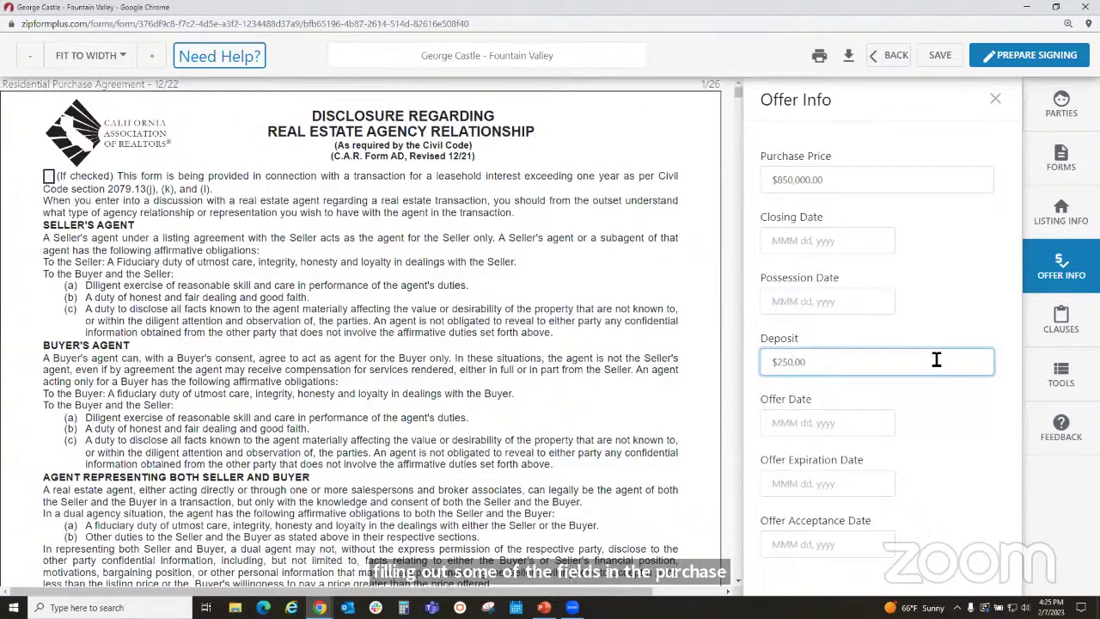
click(930, 114)
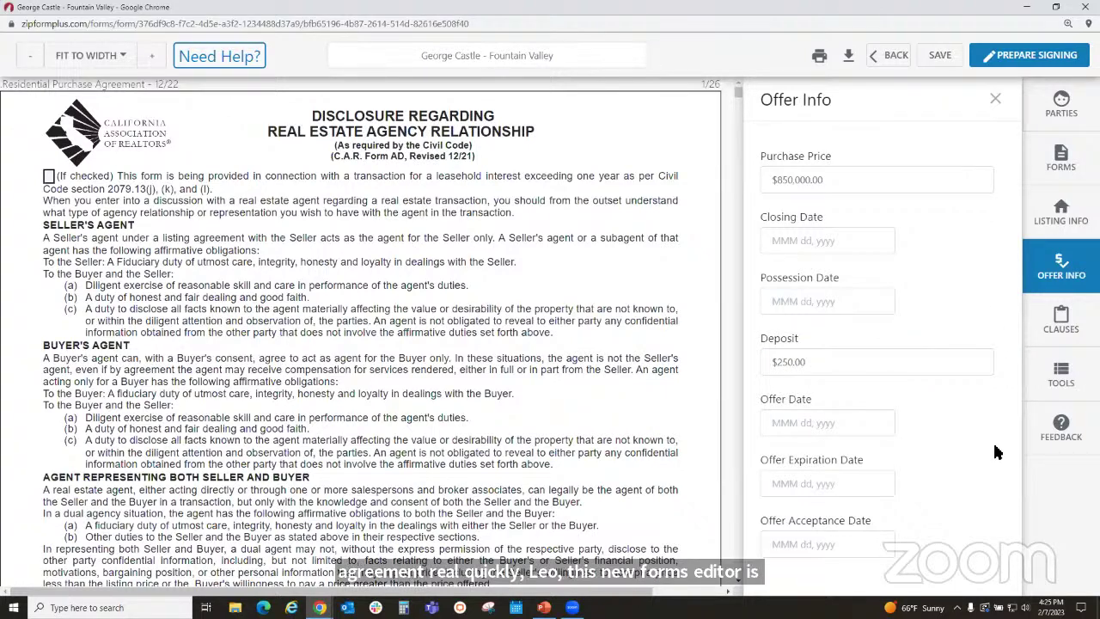
- Set the offer date to Feb 18, 2023 and the expiration to Feb 28, 2023
click(866, 423)
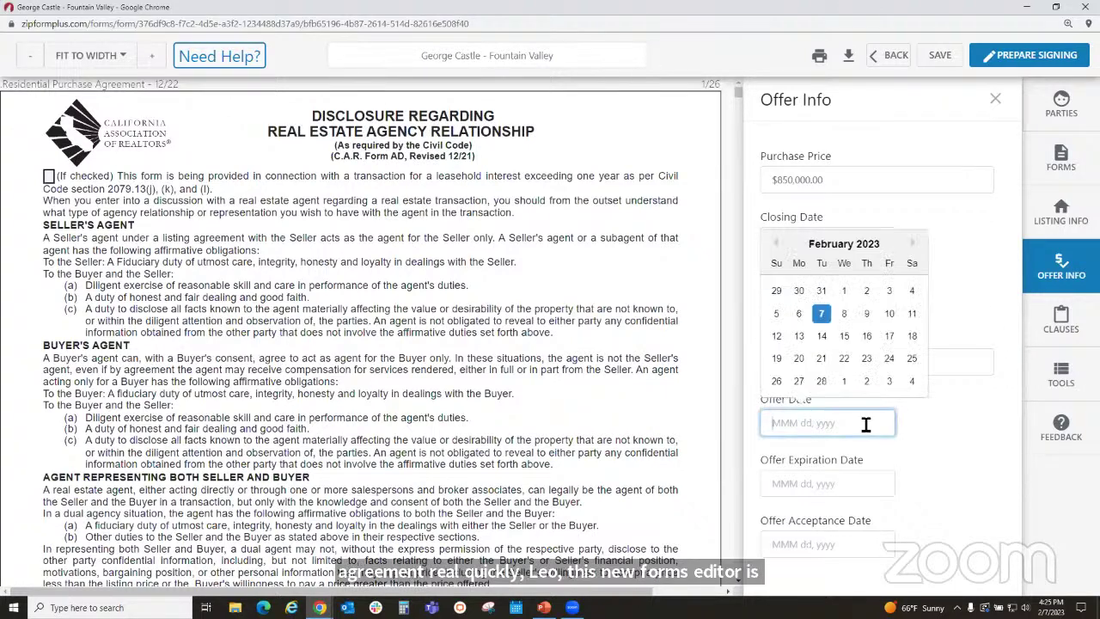
click(911, 335)
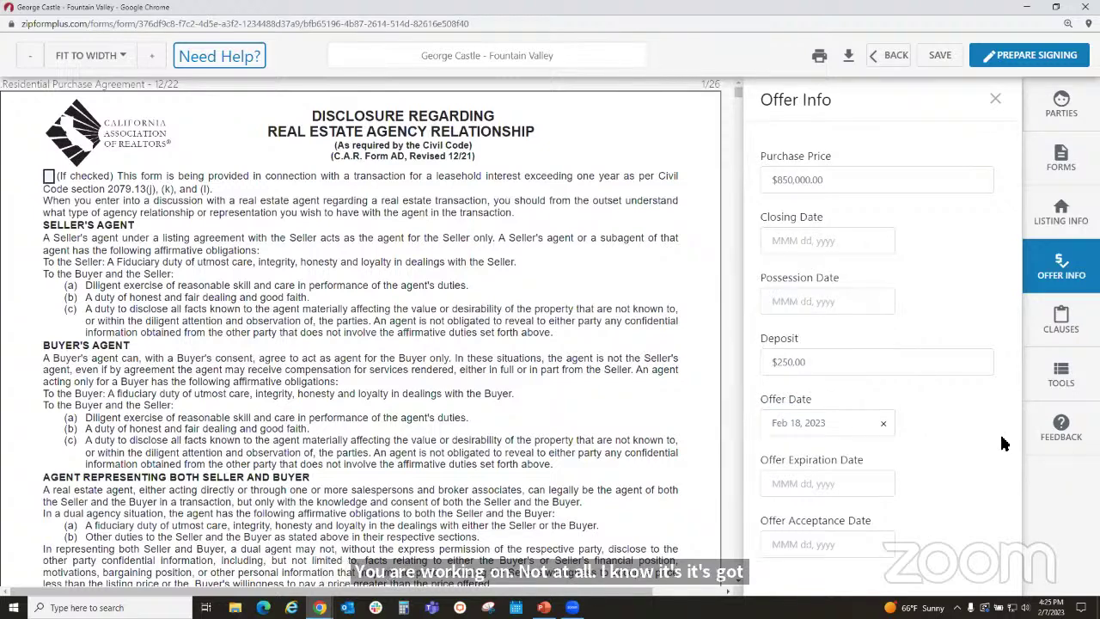
click(866, 491)
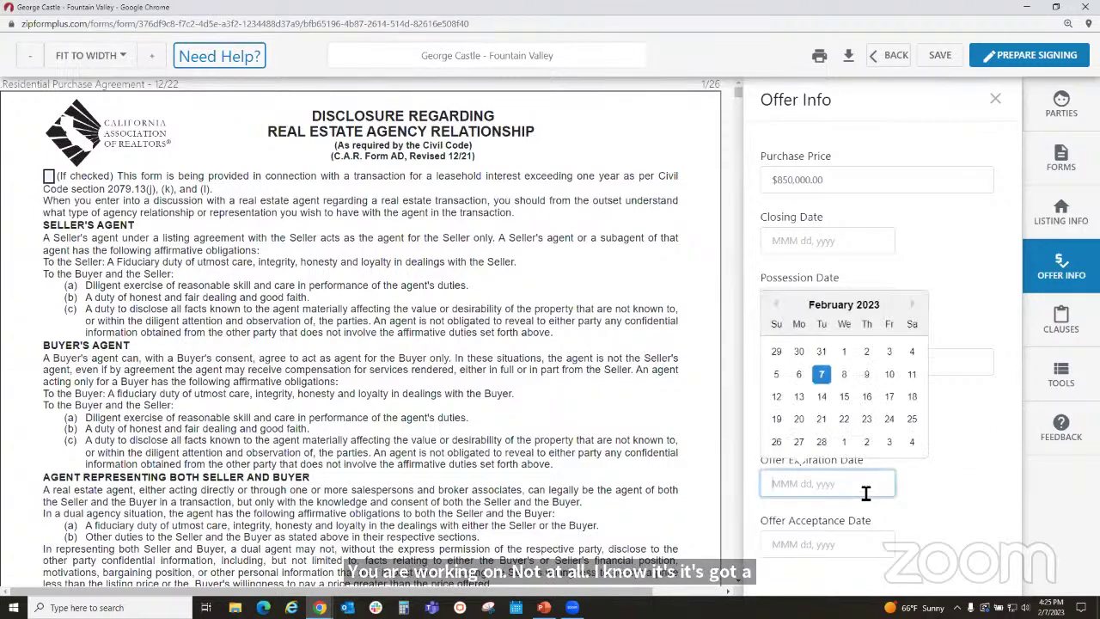
click(822, 441)
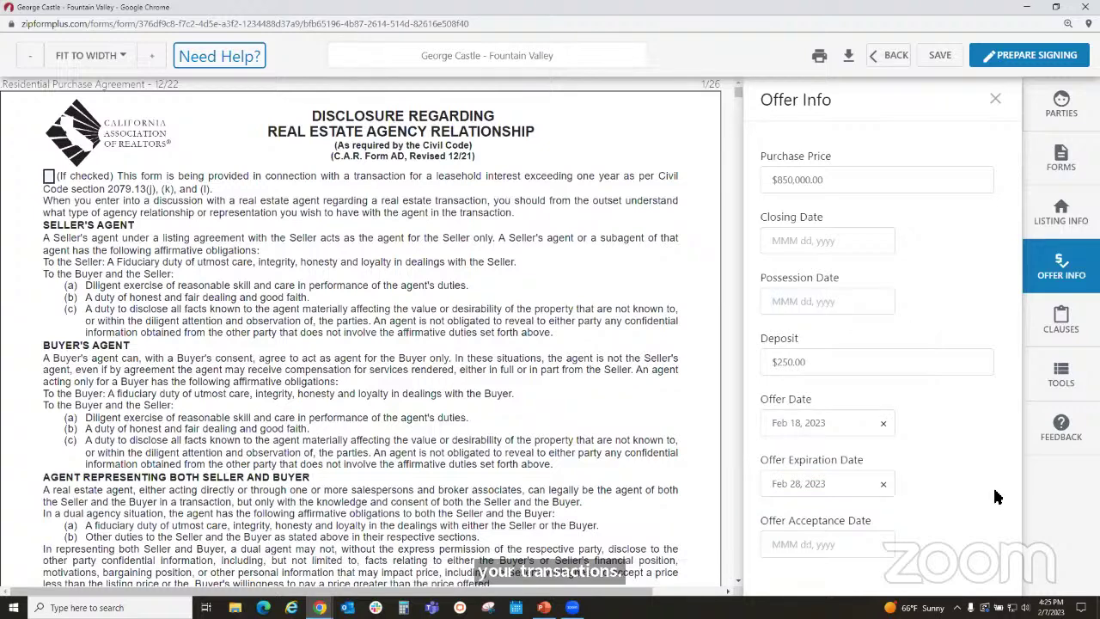
click(1062, 327)
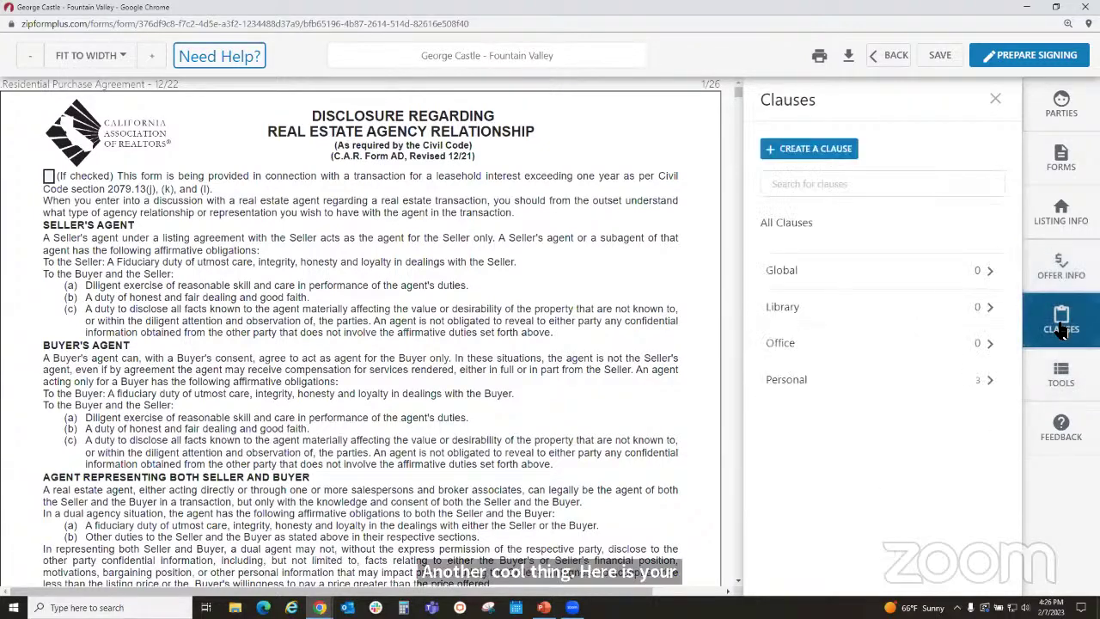
- List the Personal clauses, then open Create a Clause and close it without saving
click(927, 380)
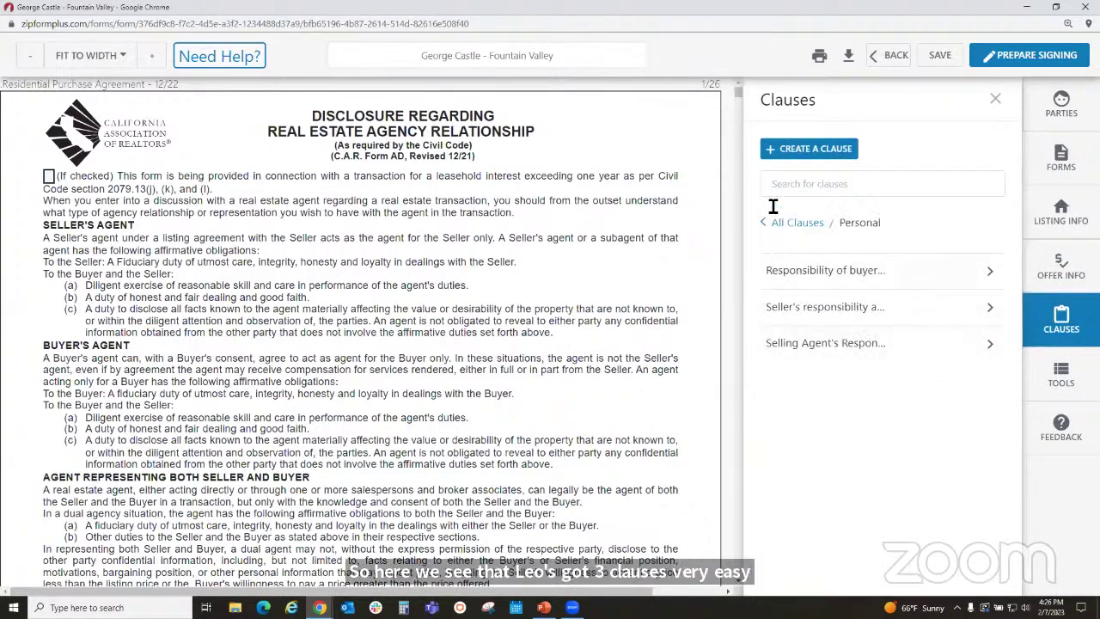
click(799, 151)
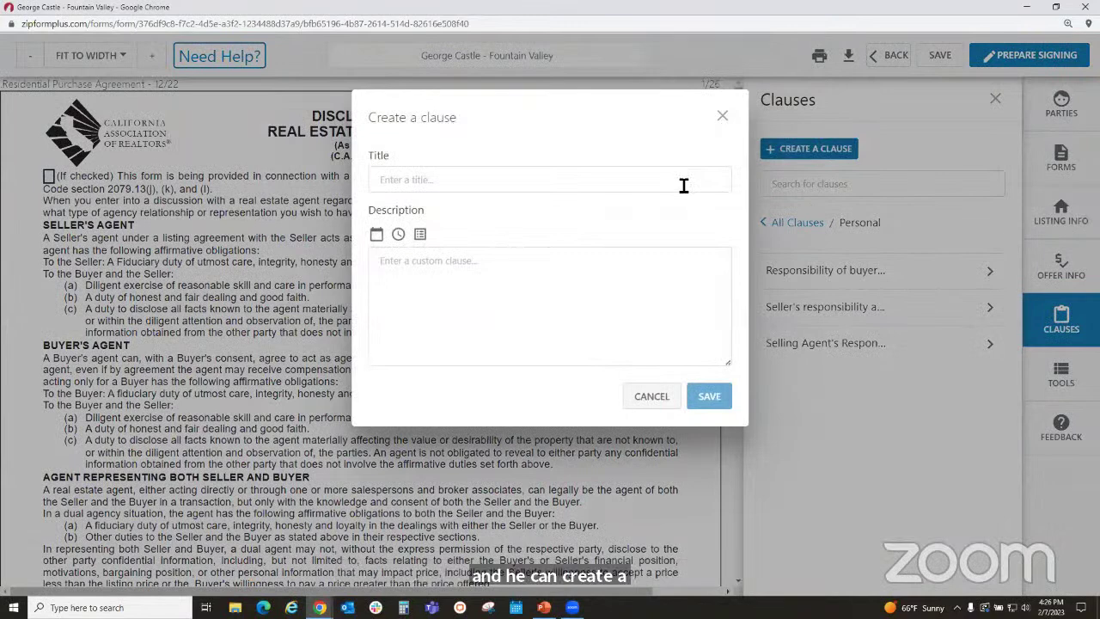
click(681, 186)
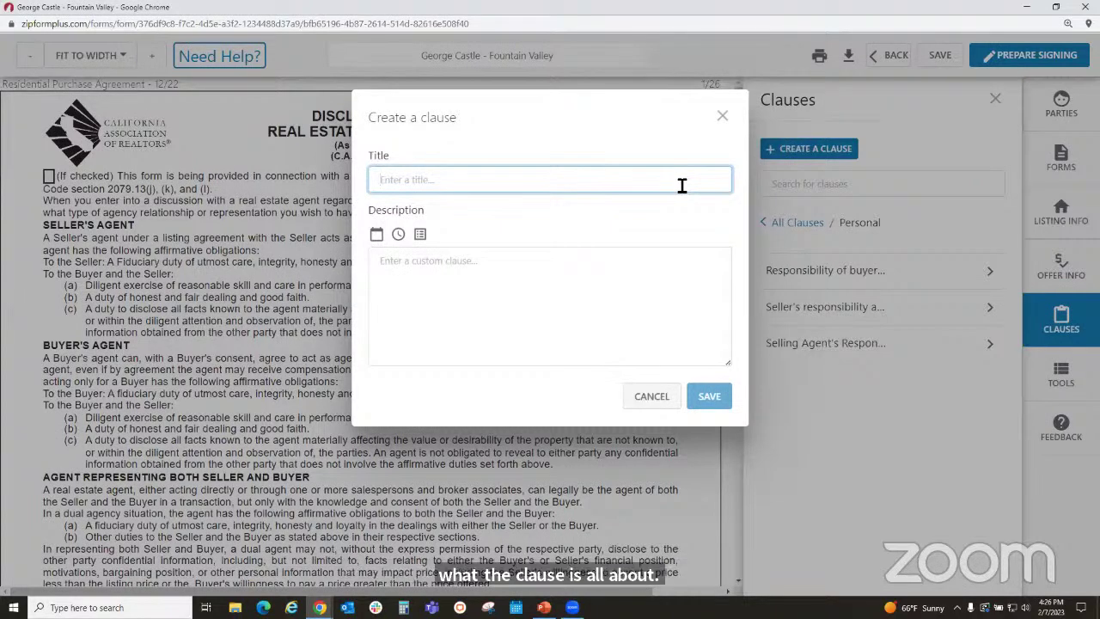
text(x)
key(BackSpace)
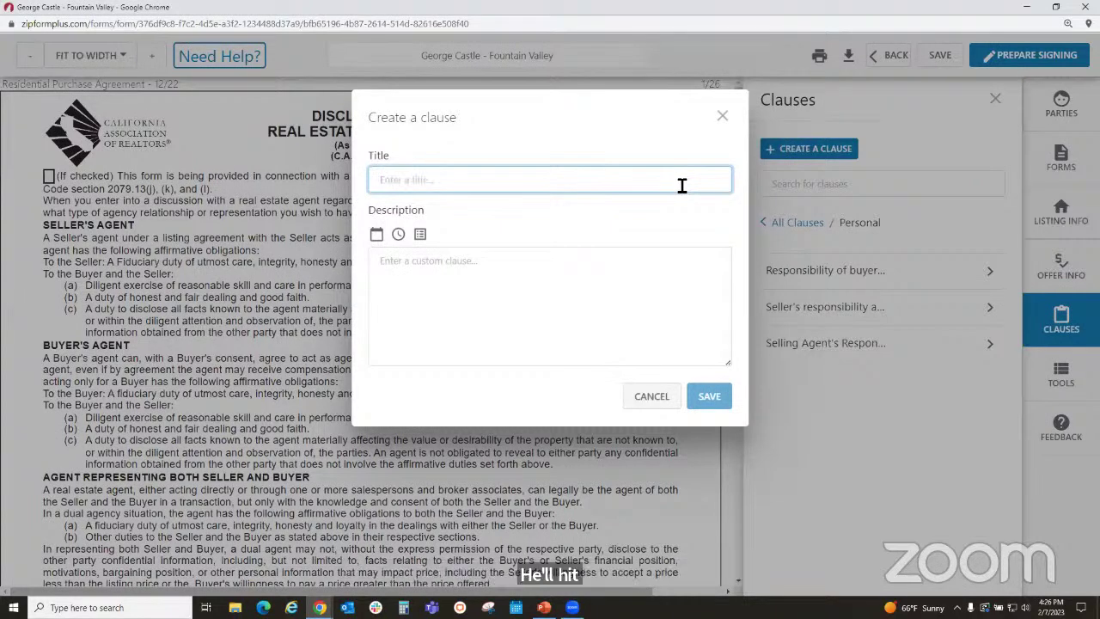
click(722, 116)
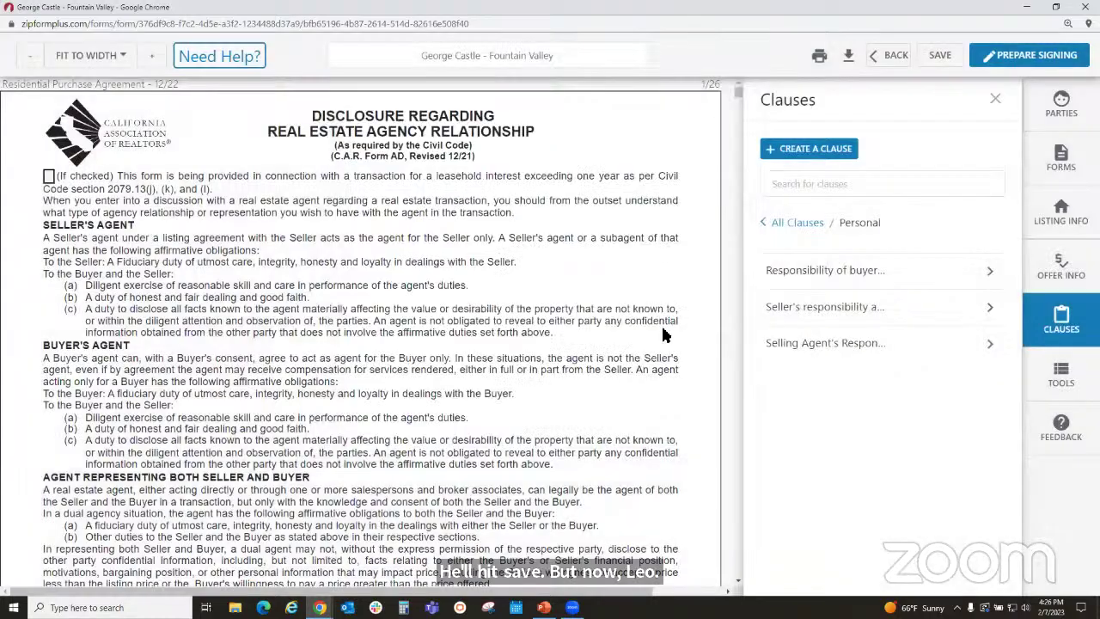
- Scroll to page 8 and select the G(2) Additional Finance Terms field
scroll(583, 357, down, 8)
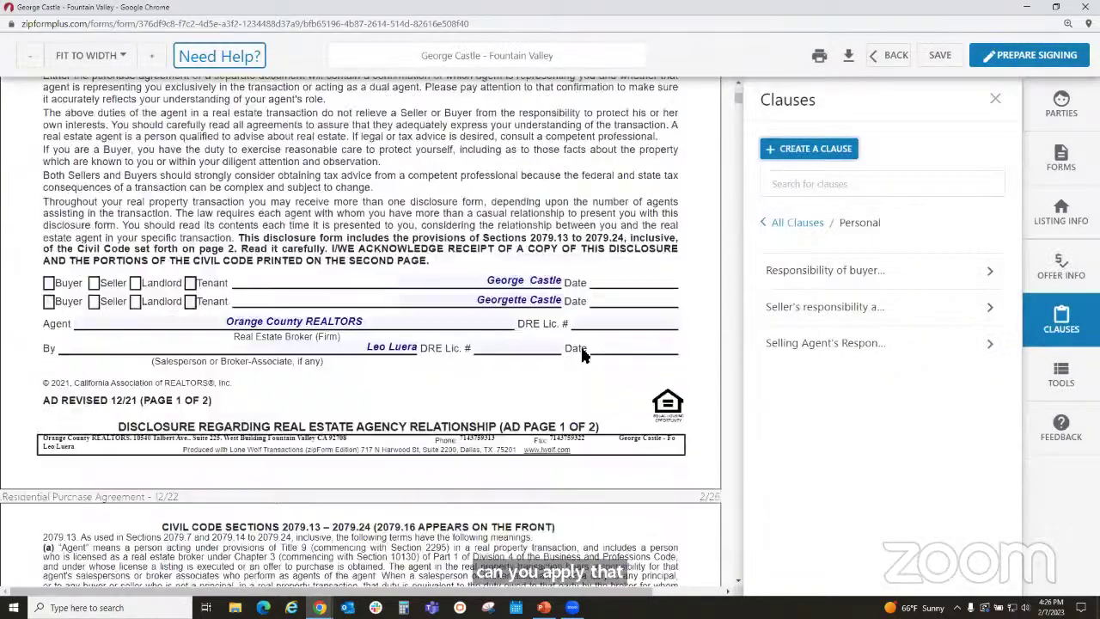
scroll(582, 355, down, 10)
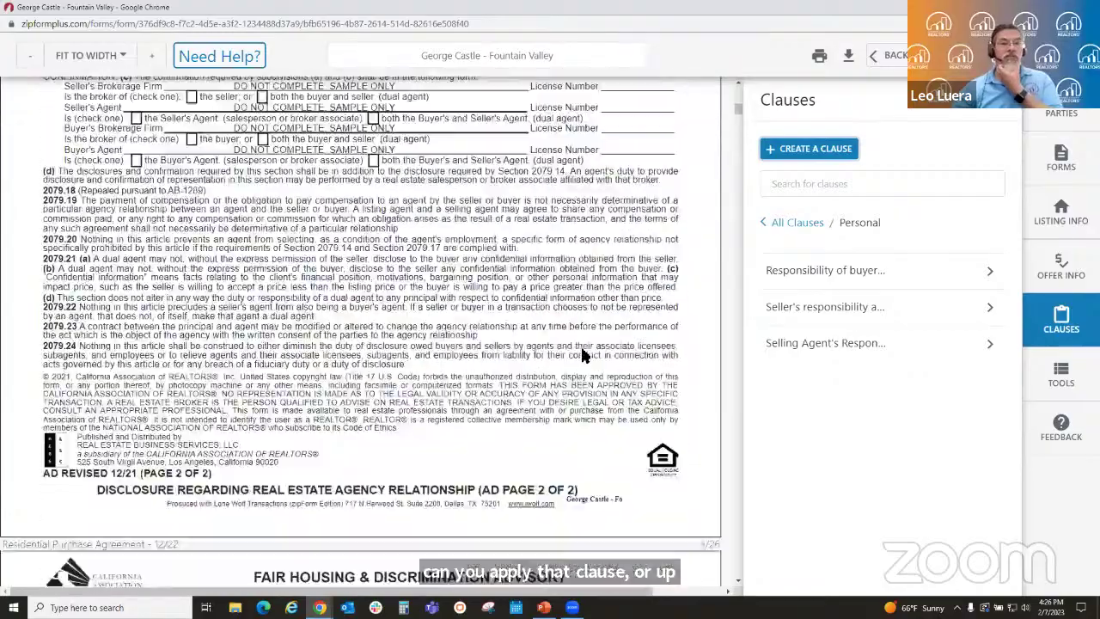
scroll(582, 355, down, 10)
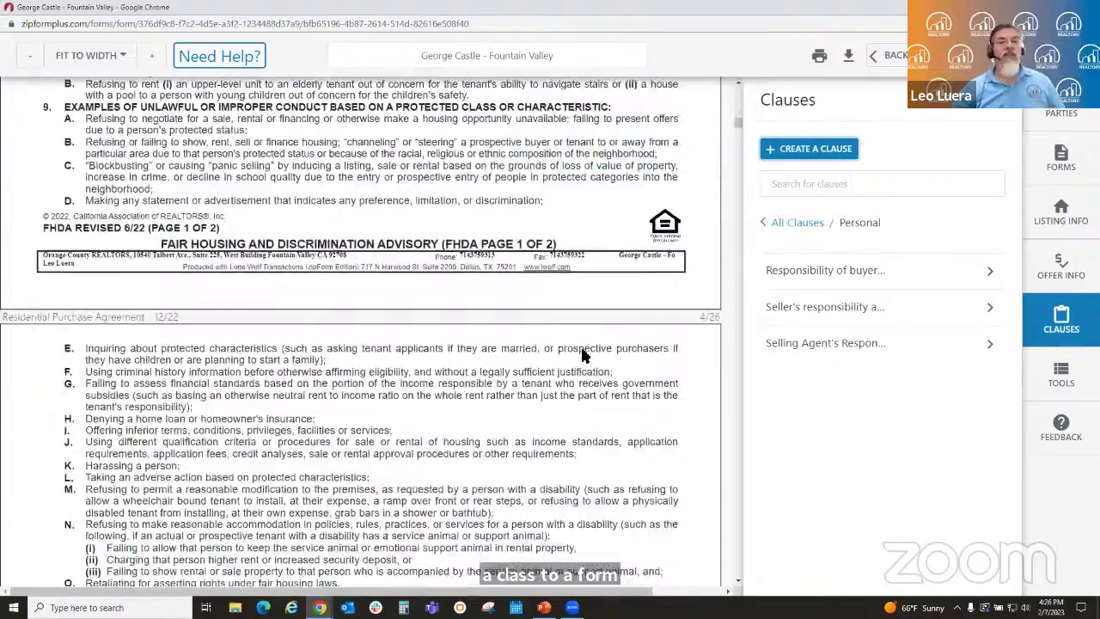
scroll(581, 355, down, 12)
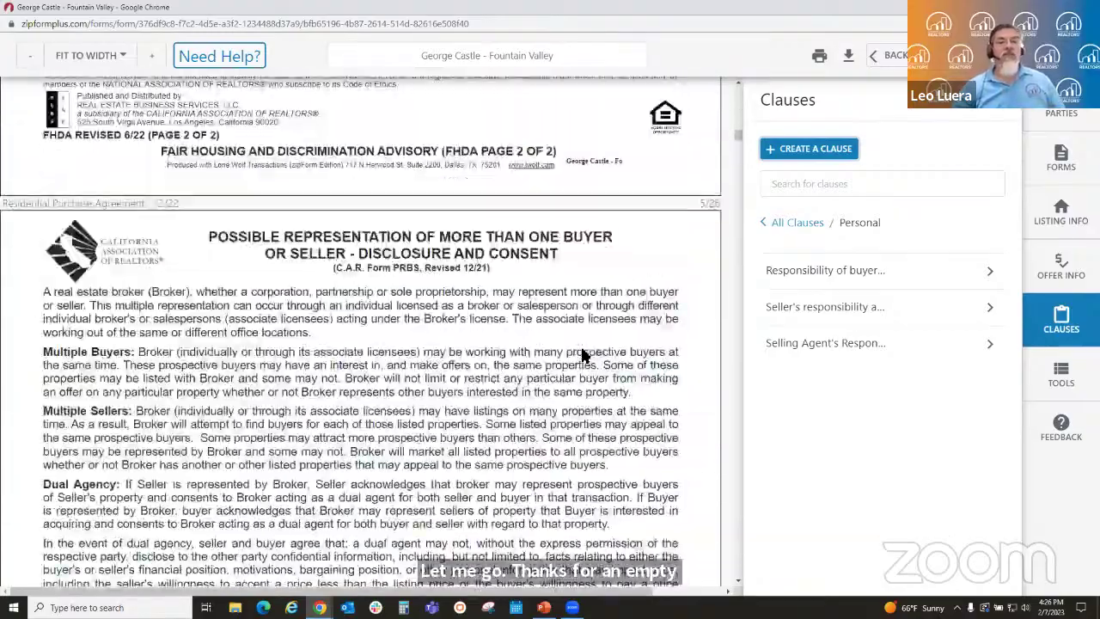
scroll(581, 355, down, 4)
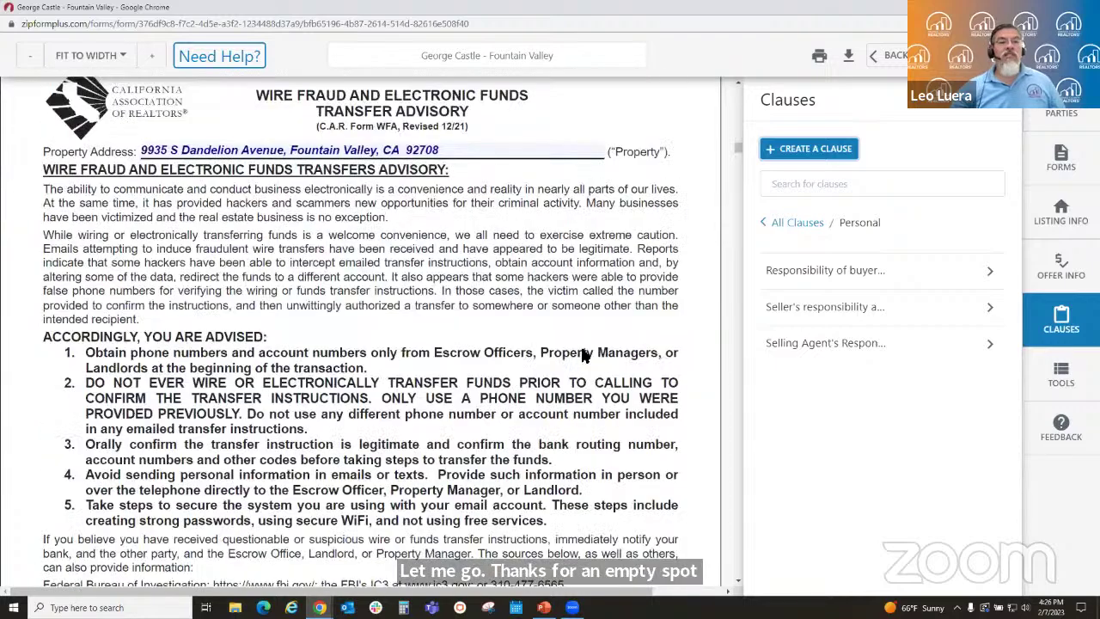
scroll(581, 355, down, 20)
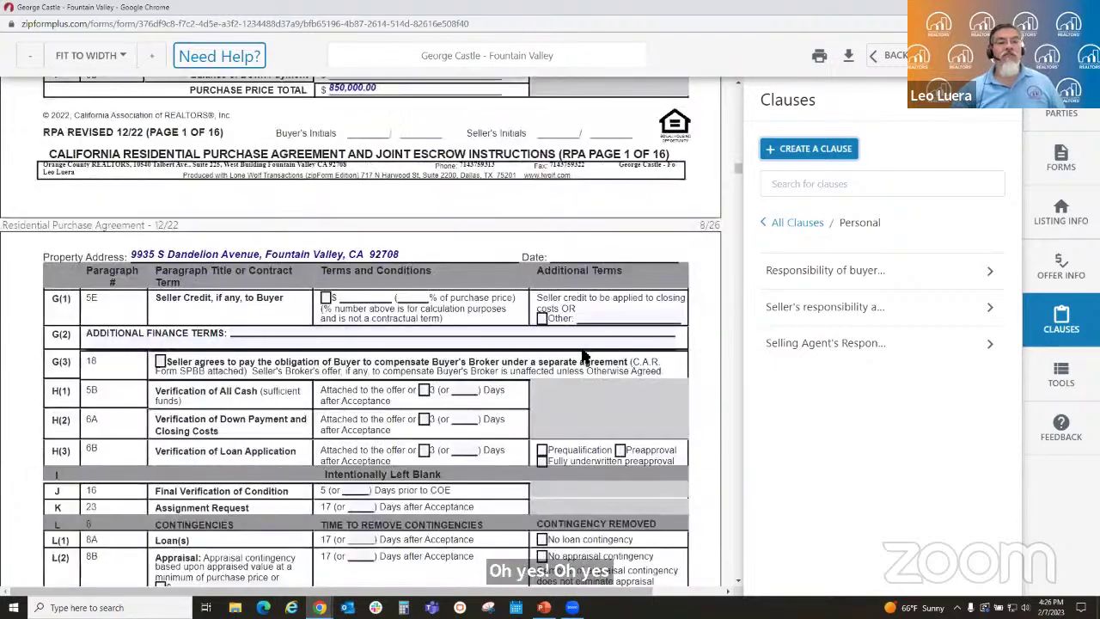
click(255, 330)
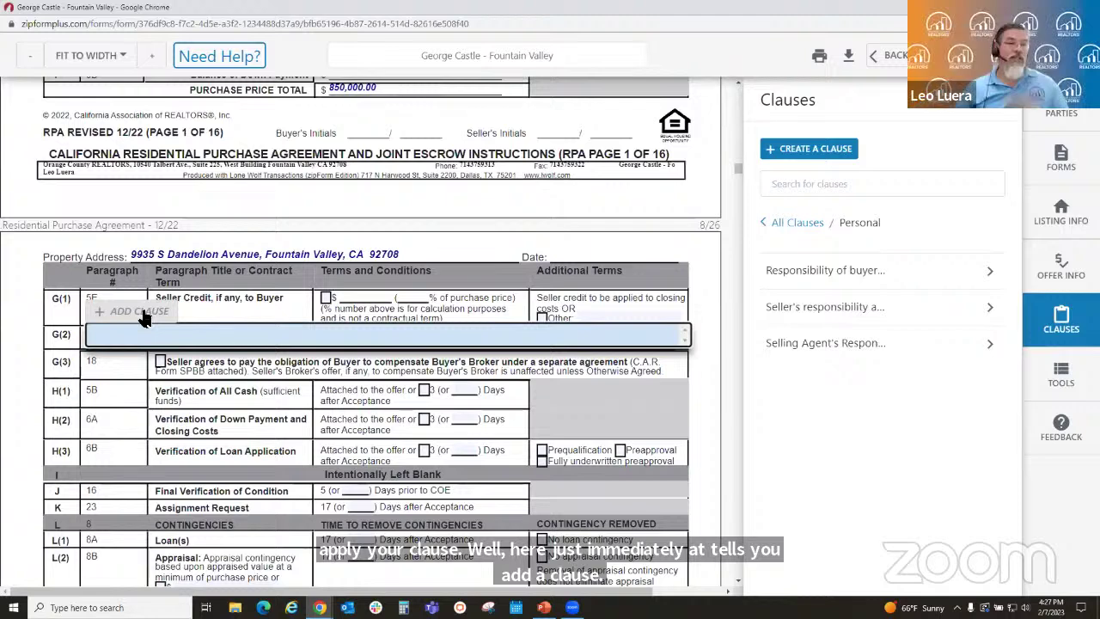
- Insert the Personal clause 'Responsibility of buyer at close of escrow' into G(2)
click(137, 310)
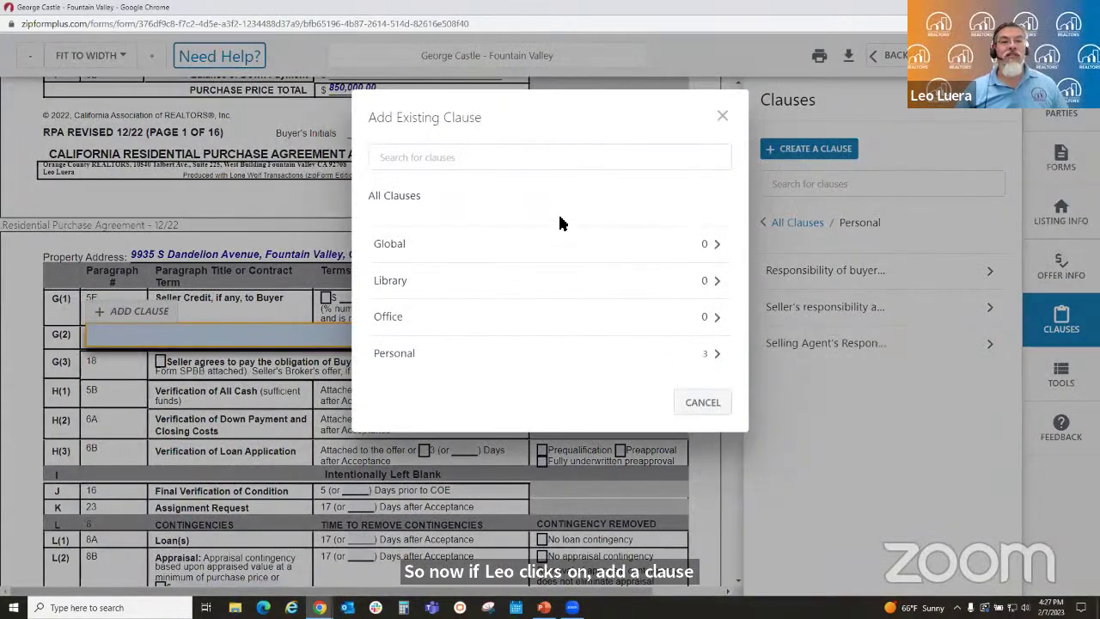
click(520, 359)
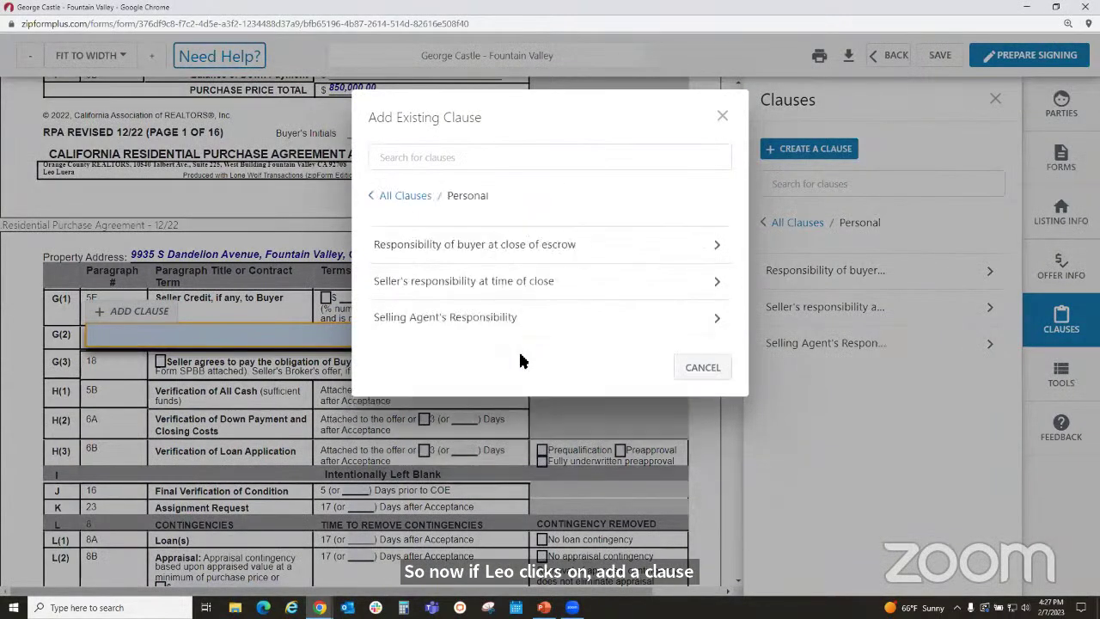
click(445, 246)
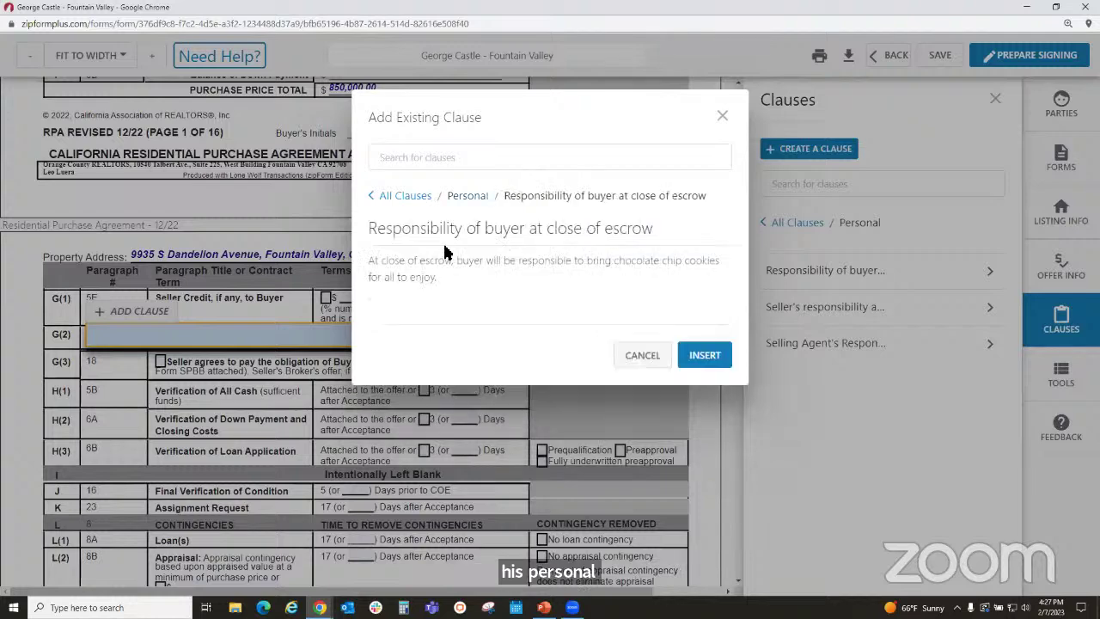
click(704, 355)
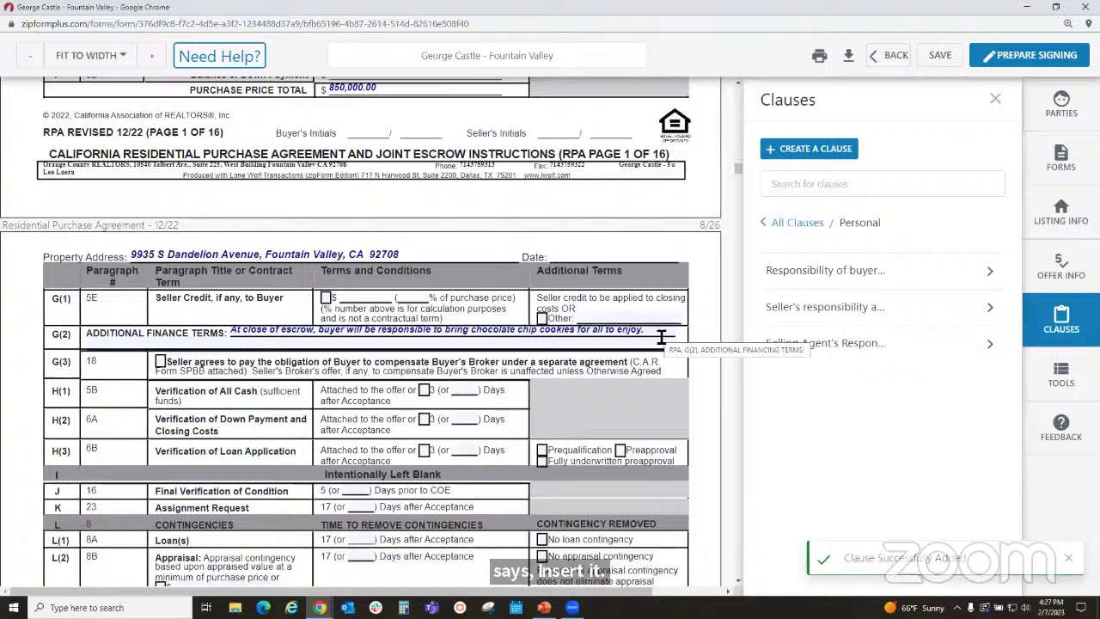
- Add the Personal clause 'Seller's responsibility at time of close' to the same field
click(662, 337)
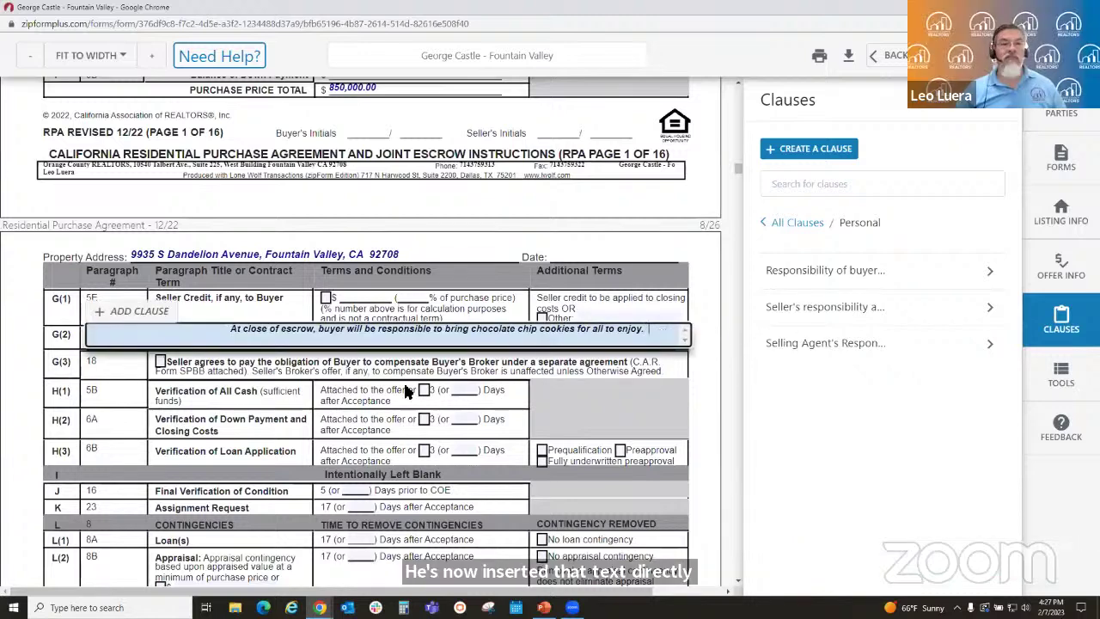
click(135, 309)
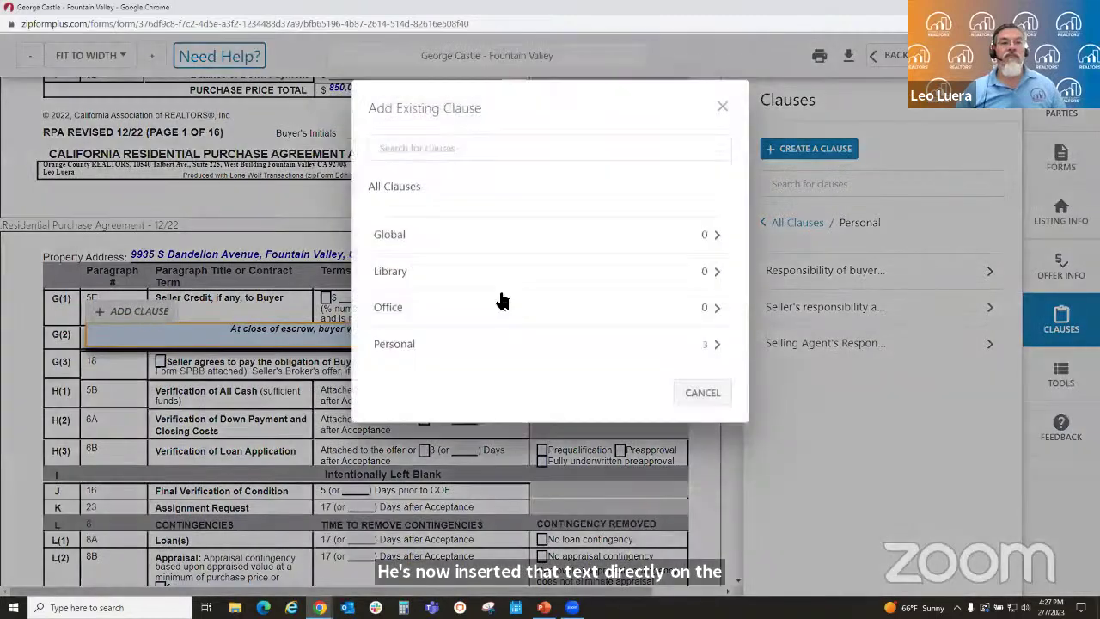
click(510, 357)
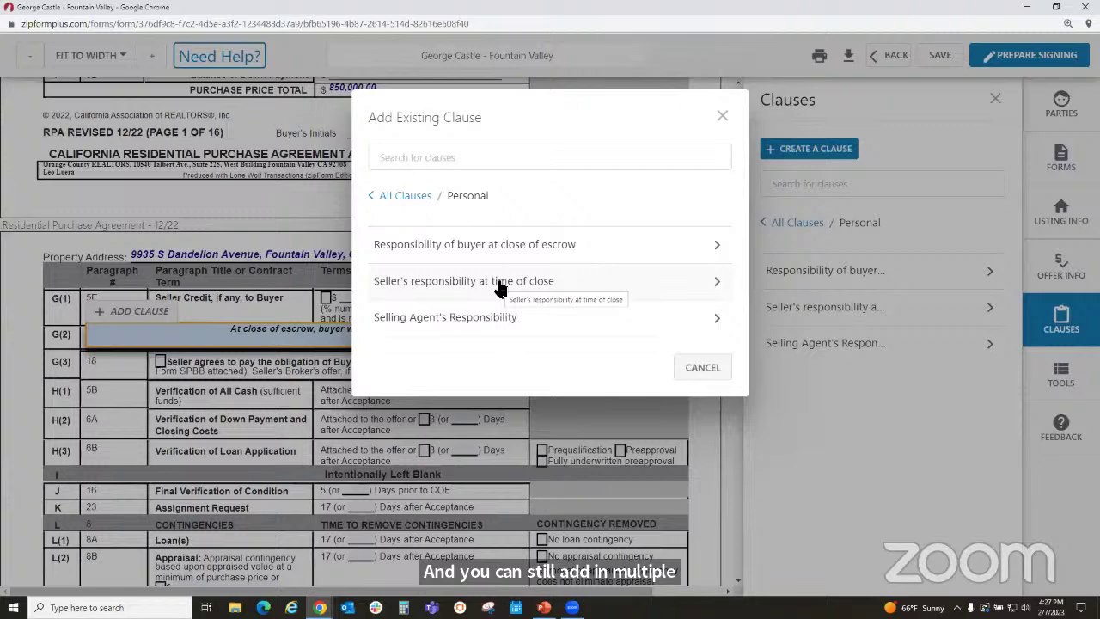
click(500, 287)
click(699, 358)
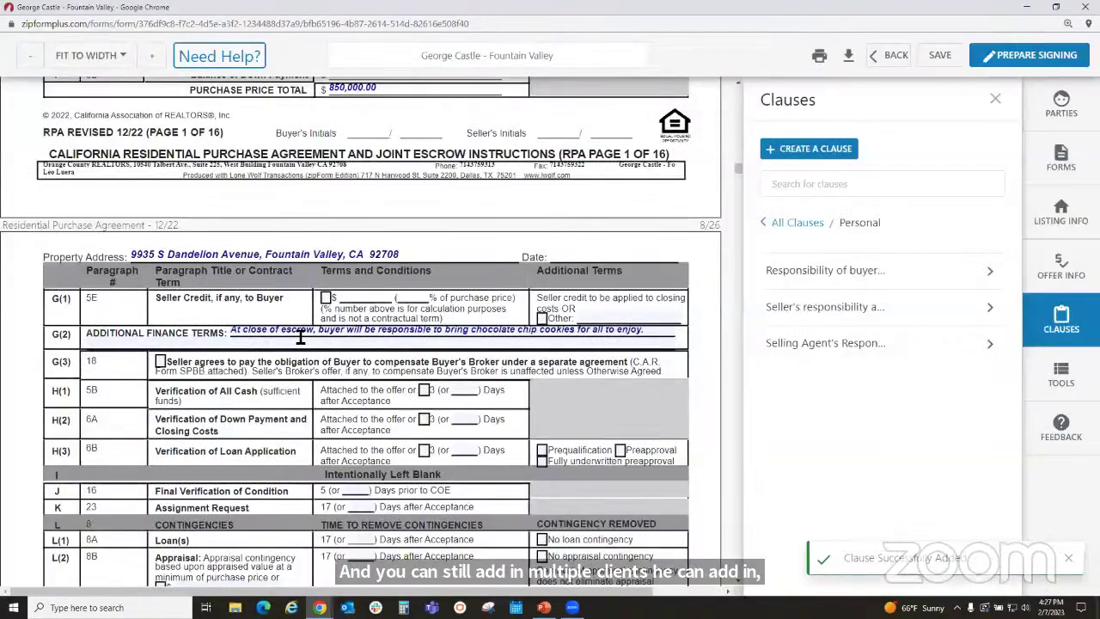
scroll(300, 338, up, 1)
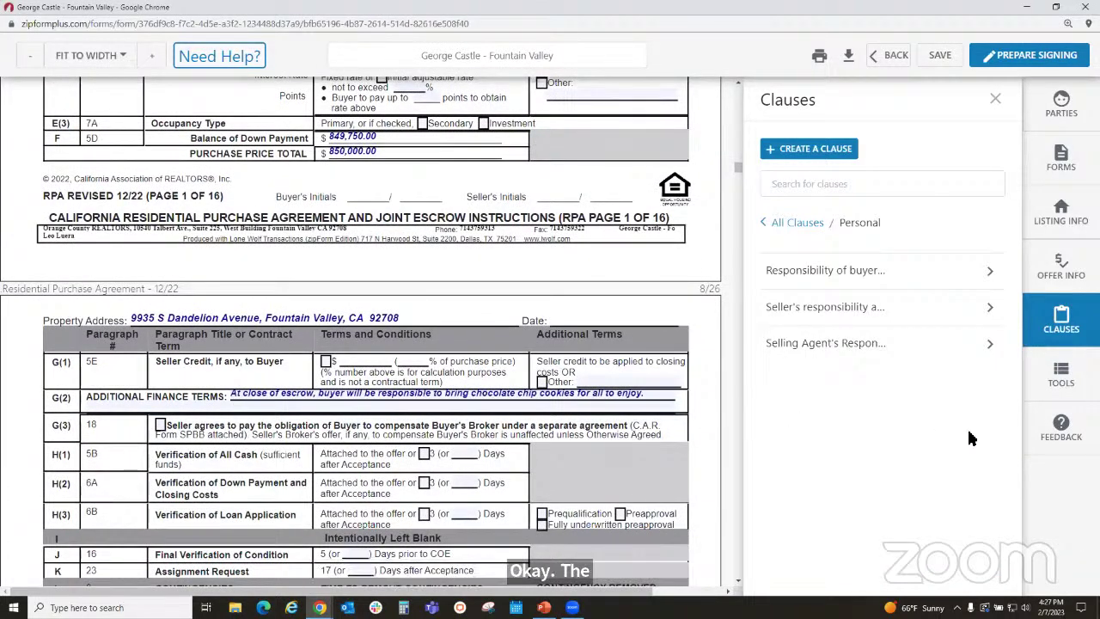
- Bring up the markup tools and scroll down to the Seller's Listing Agreement
click(1063, 383)
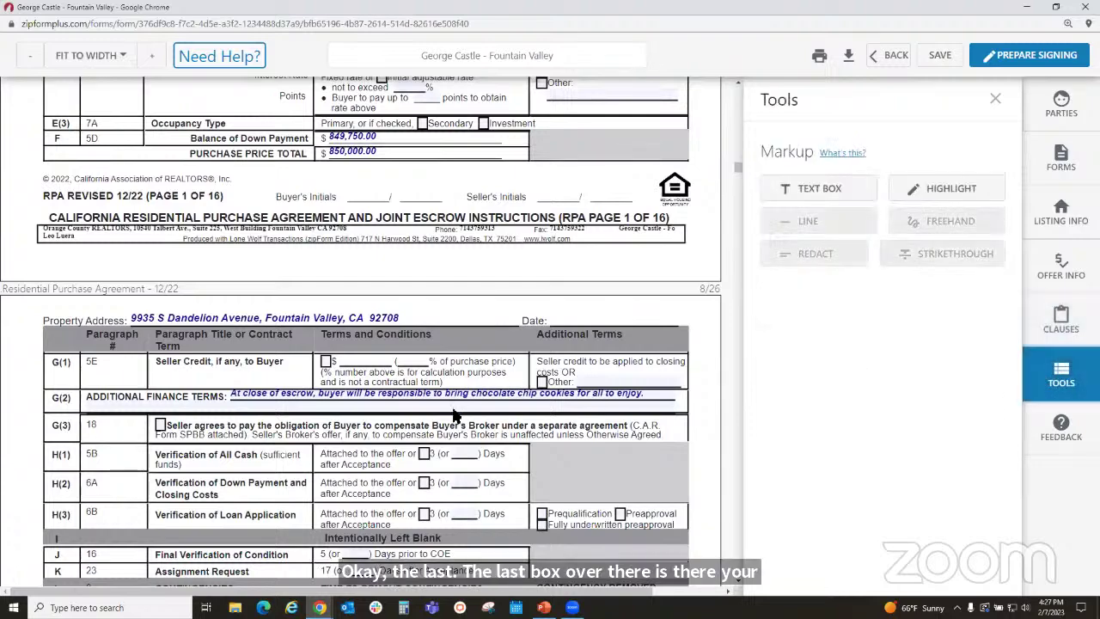
scroll(447, 427, down, 5)
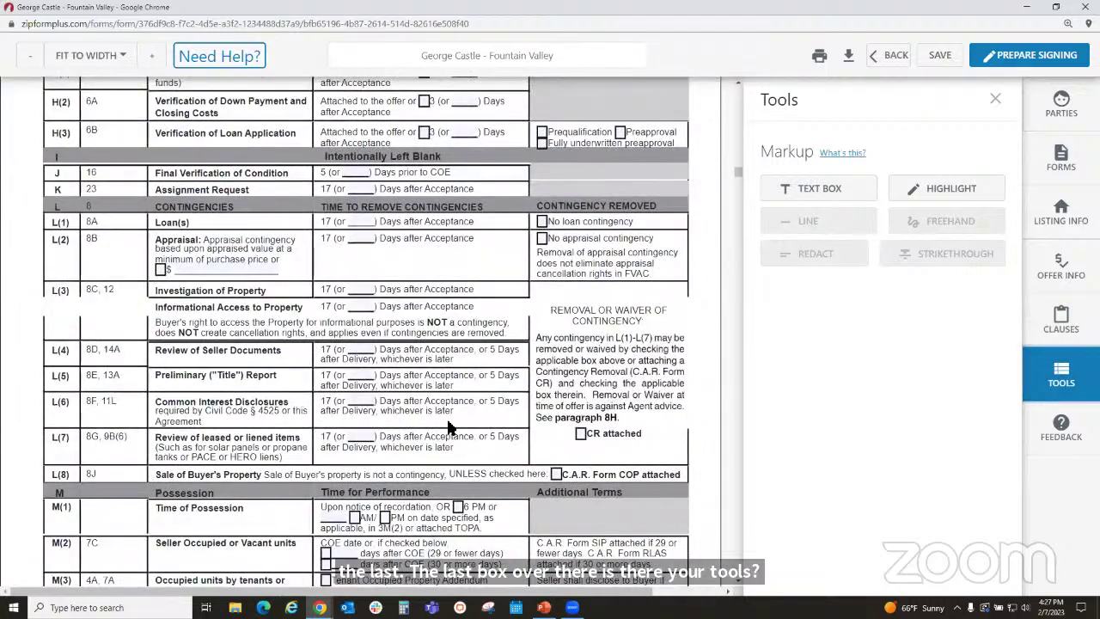
scroll(447, 427, down, 6)
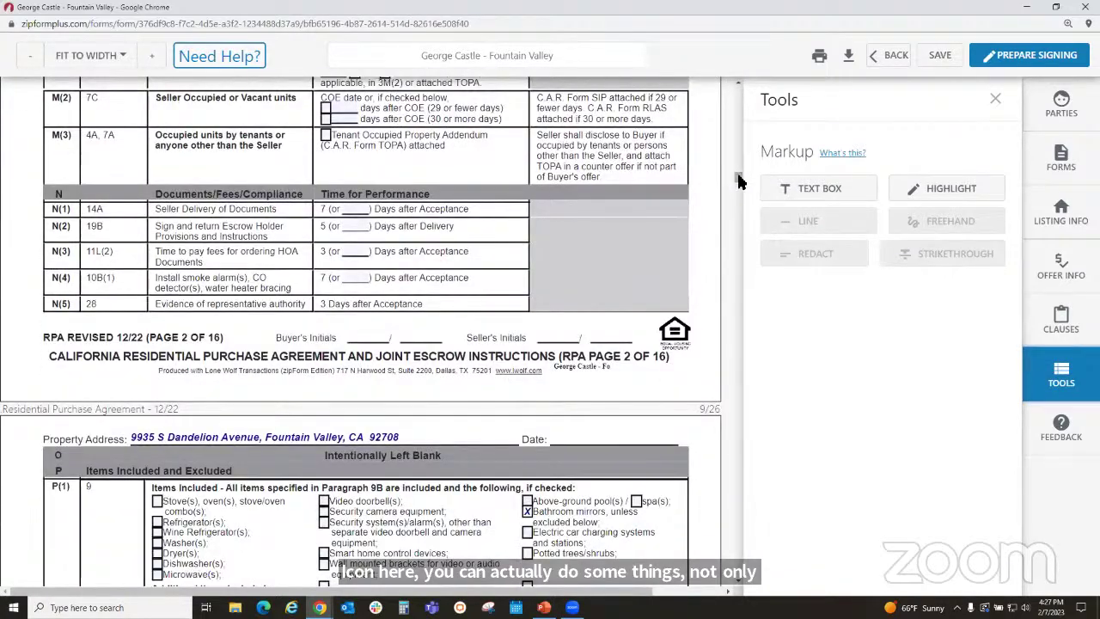
drag(738, 177, 727, 560)
scroll(518, 366, down, 1)
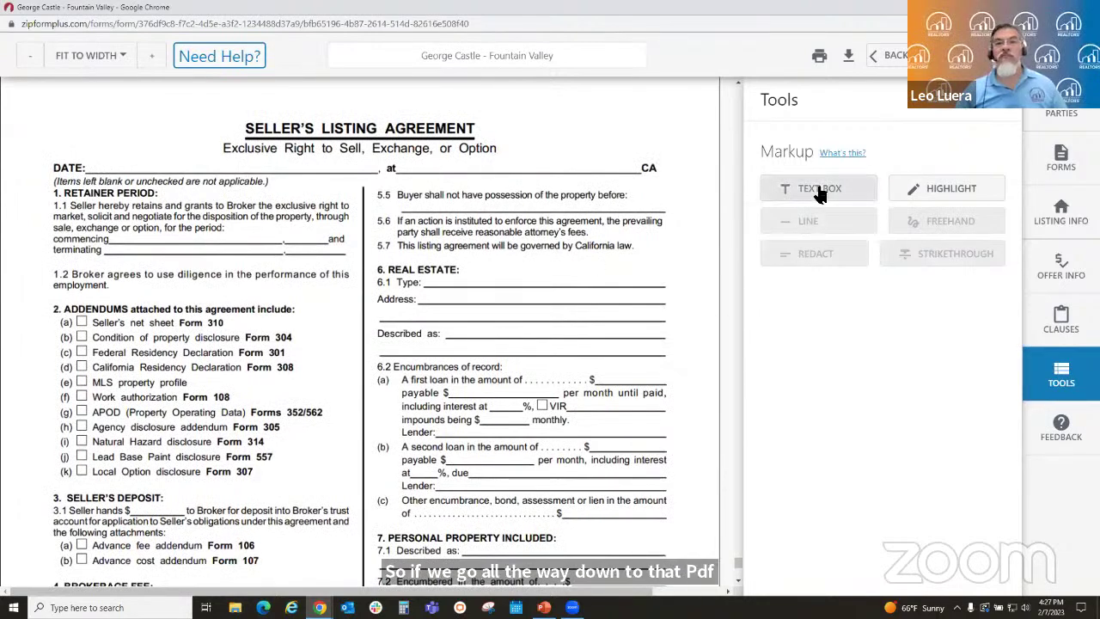
- Add a text box reading 'Fountain Valley,' right after 'at' on the DATE line
click(785, 189)
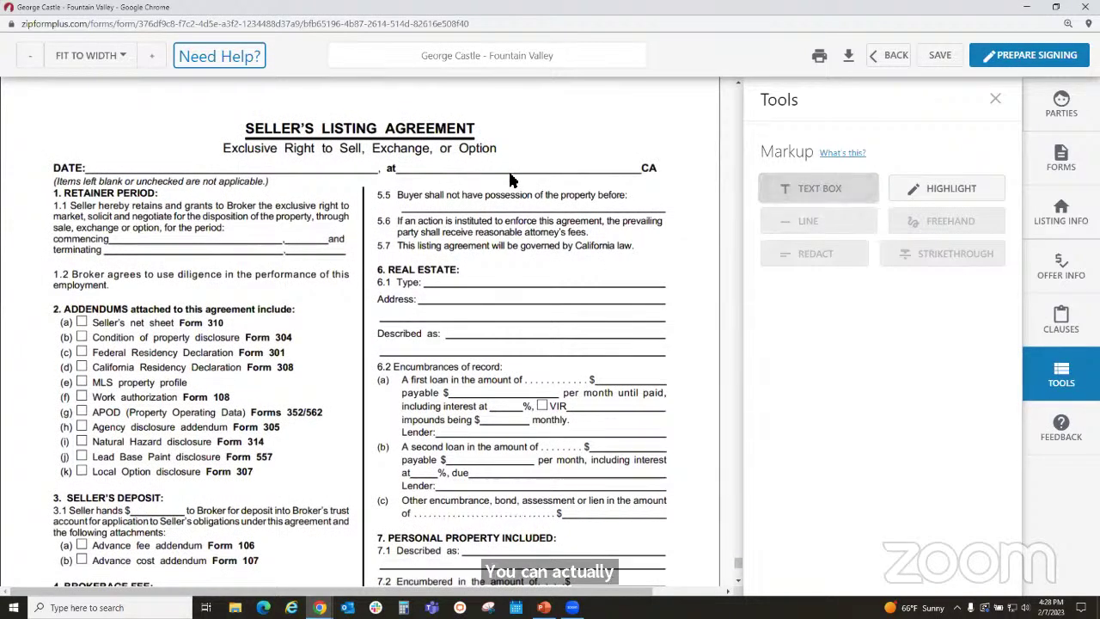
click(817, 188)
click(429, 171)
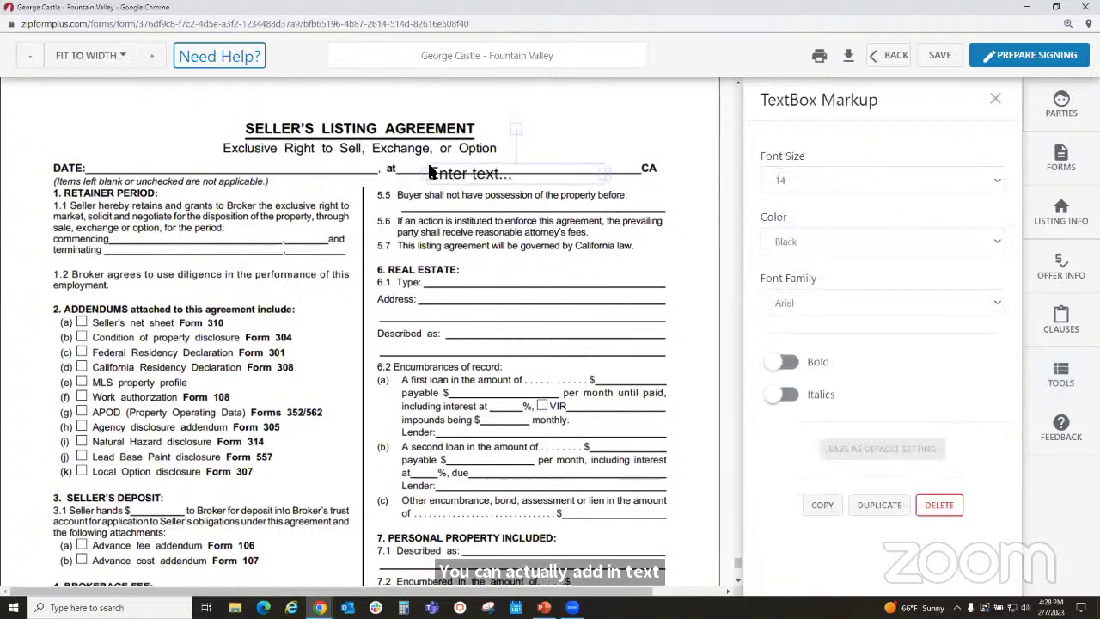
drag(452, 162, 448, 166)
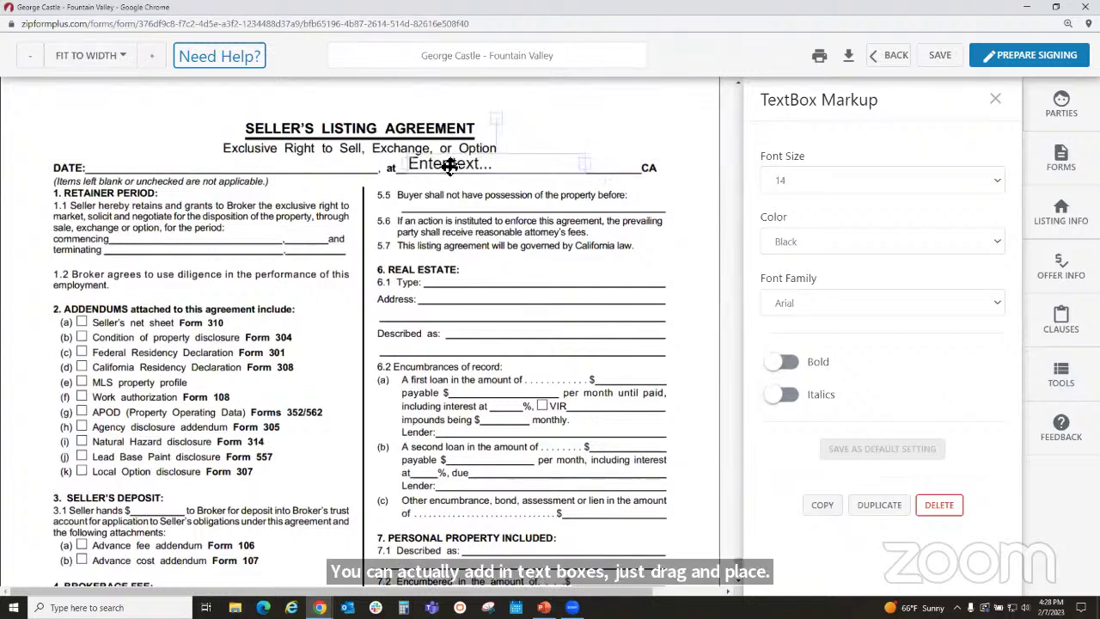
click(448, 165)
text(F)
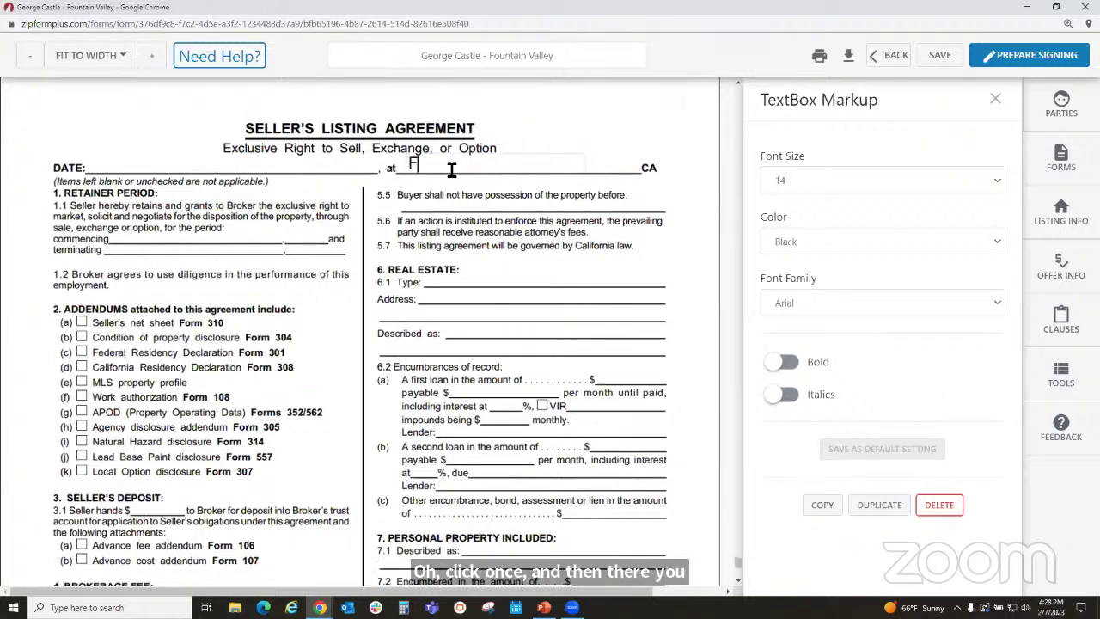
text(ountain Valley)
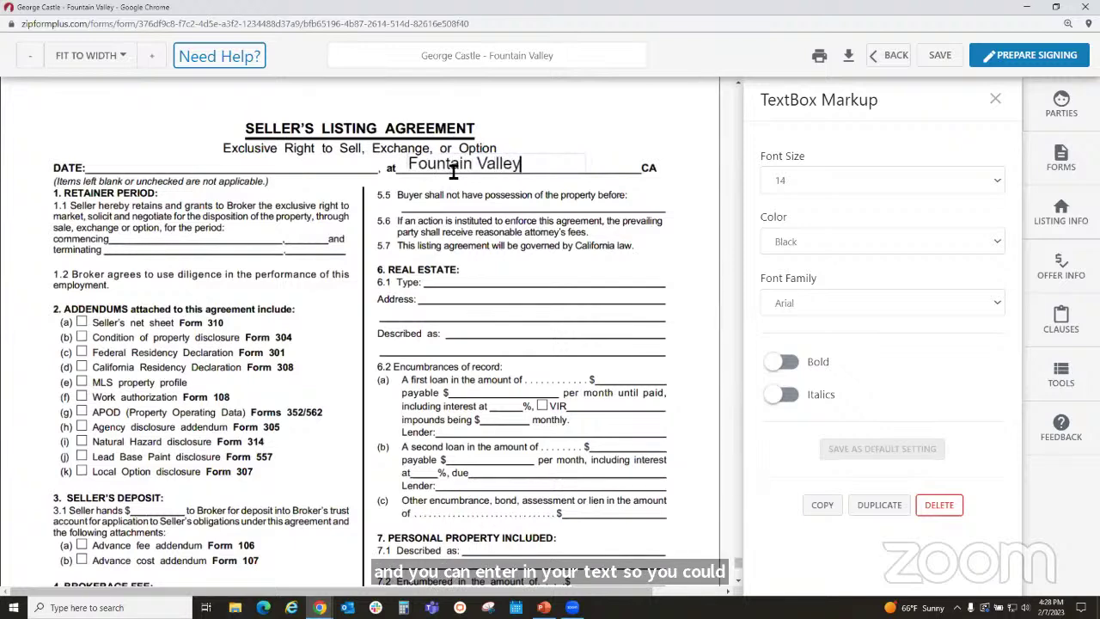
text(,)
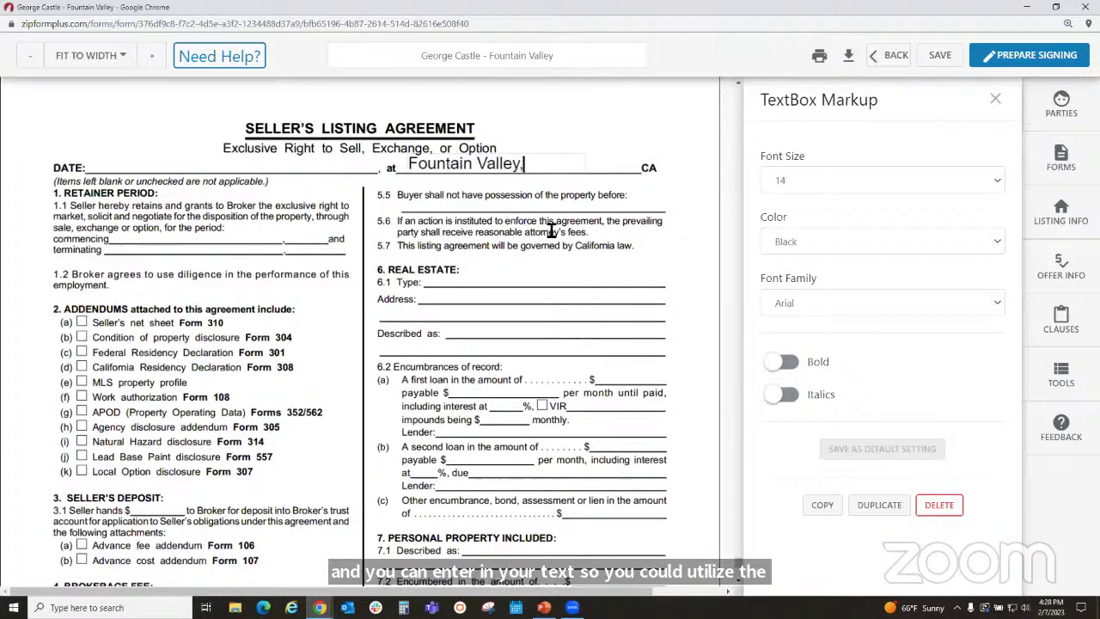
click(556, 230)
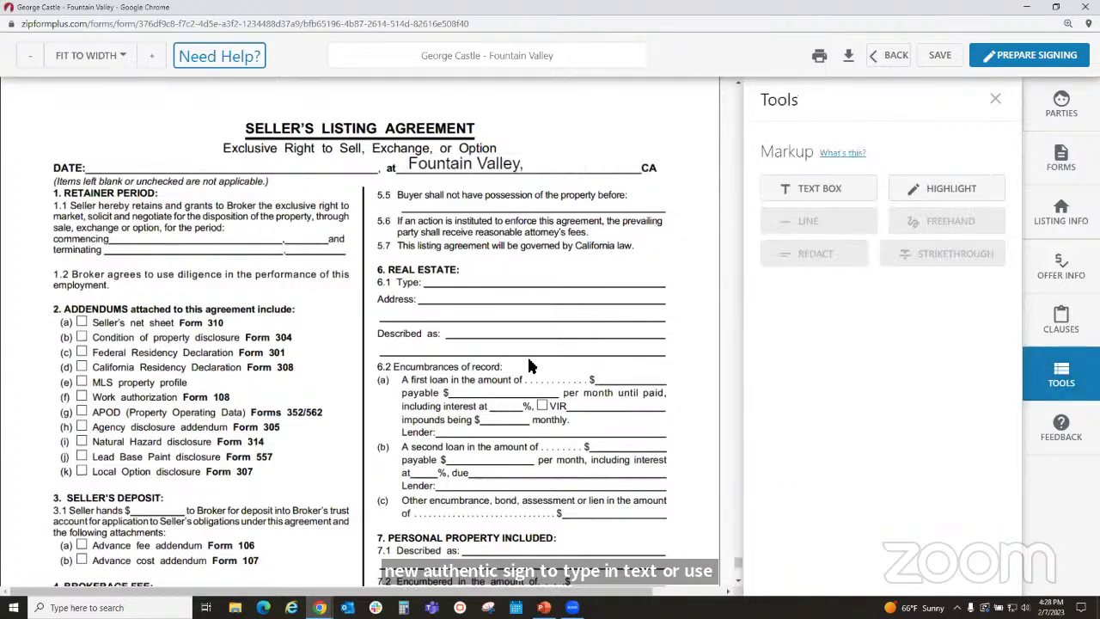
scroll(529, 368, down, 3)
scroll(529, 368, down, 3)
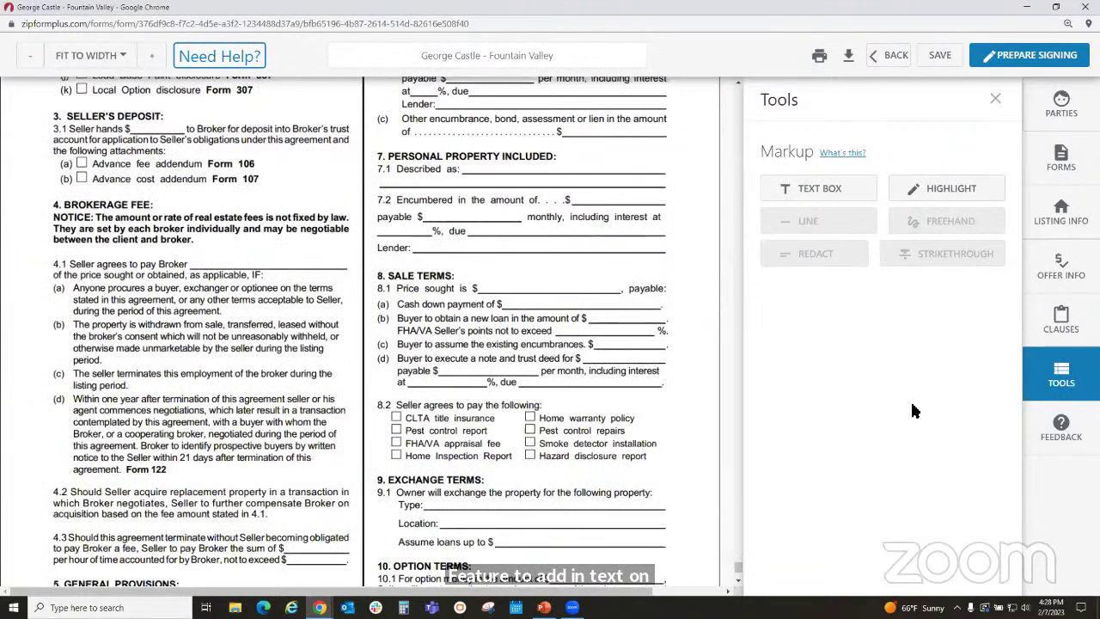
scroll(556, 448, down, 2)
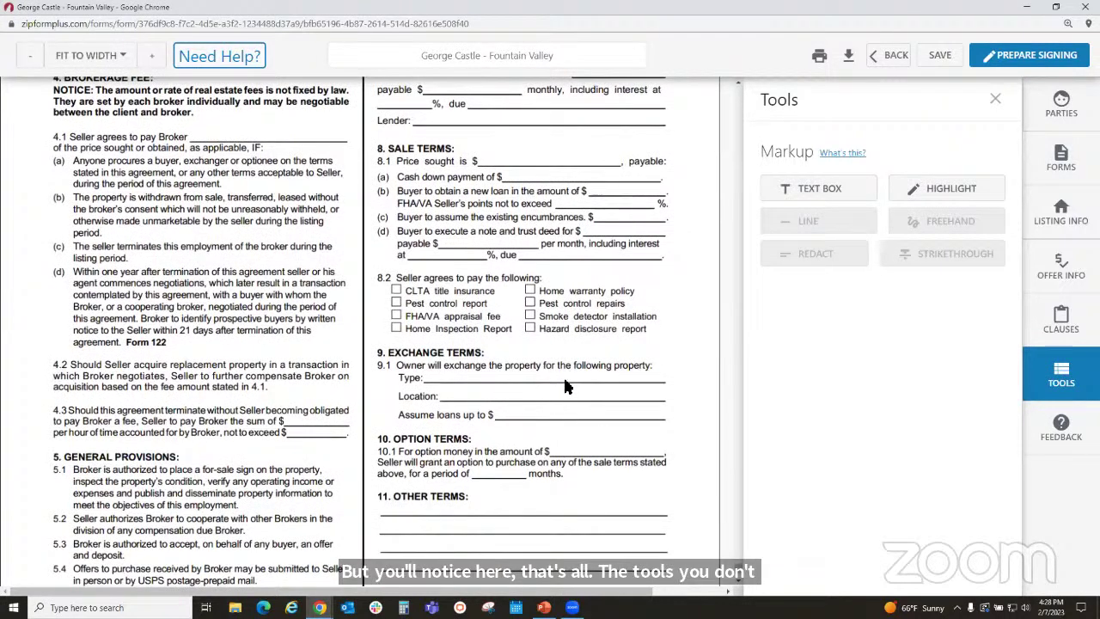
scroll(567, 384, down, 2)
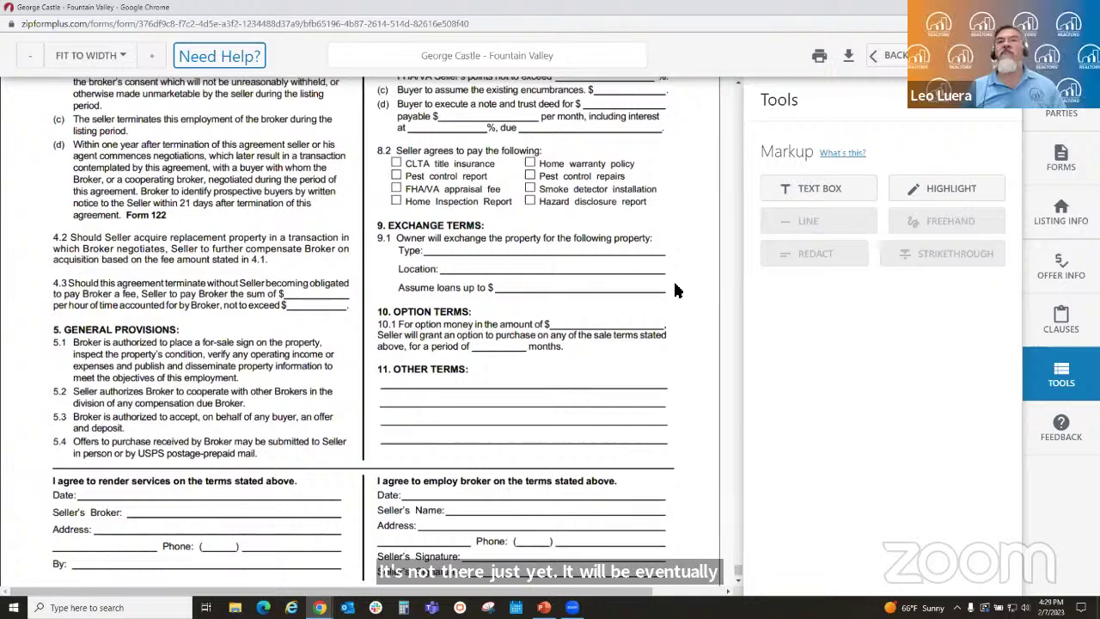
- Rate the forms experience Meh and send 'Please add the SHARE feature like the Classic version has.'
click(1062, 425)
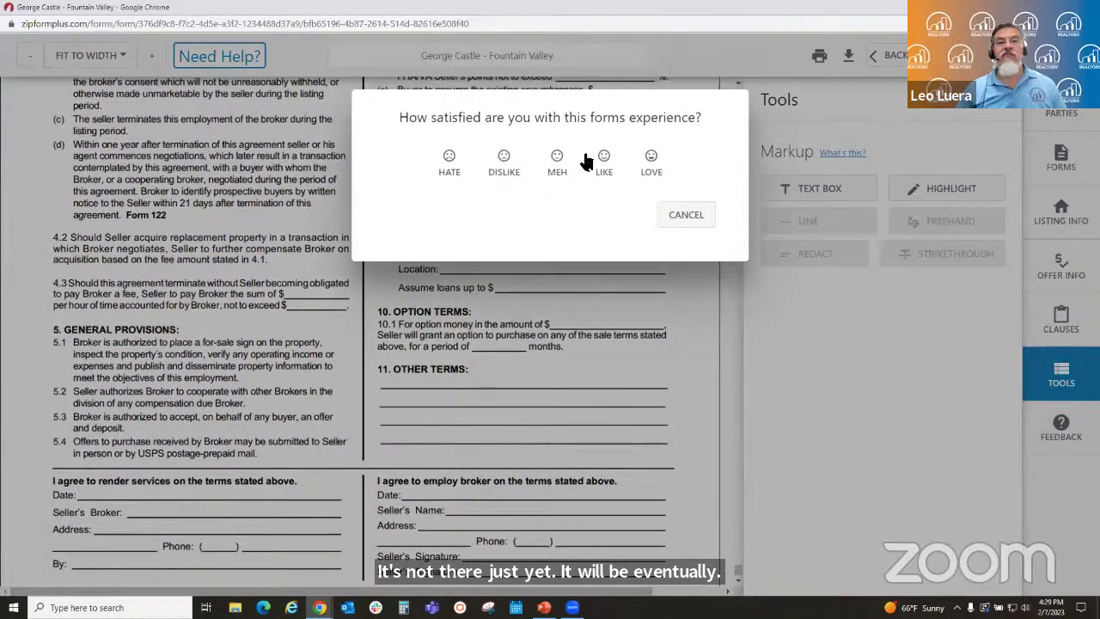
click(559, 161)
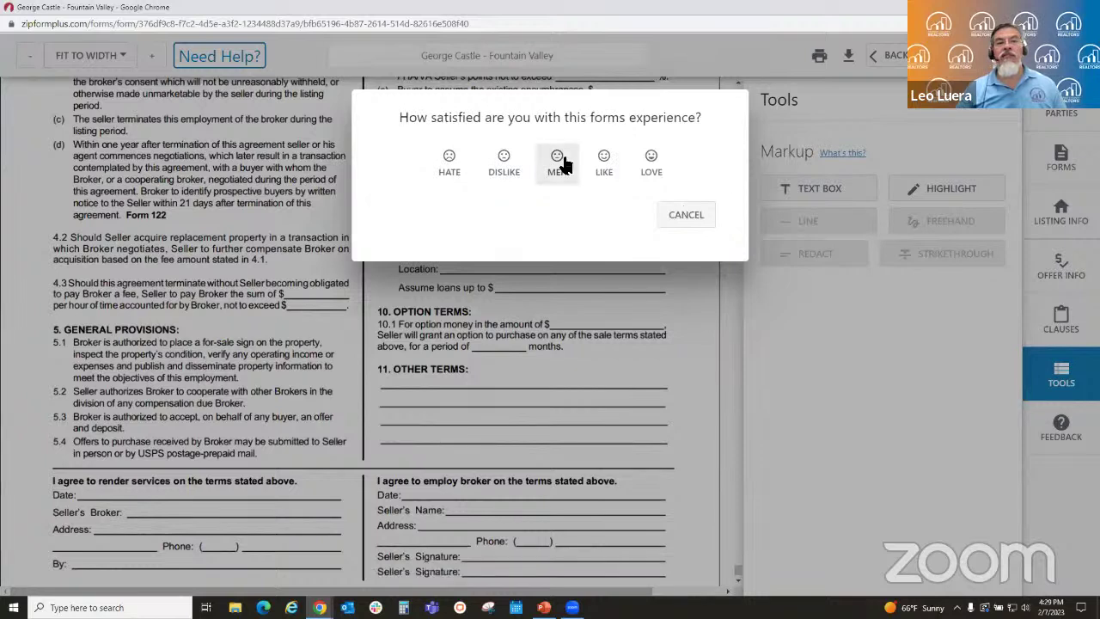
click(510, 225)
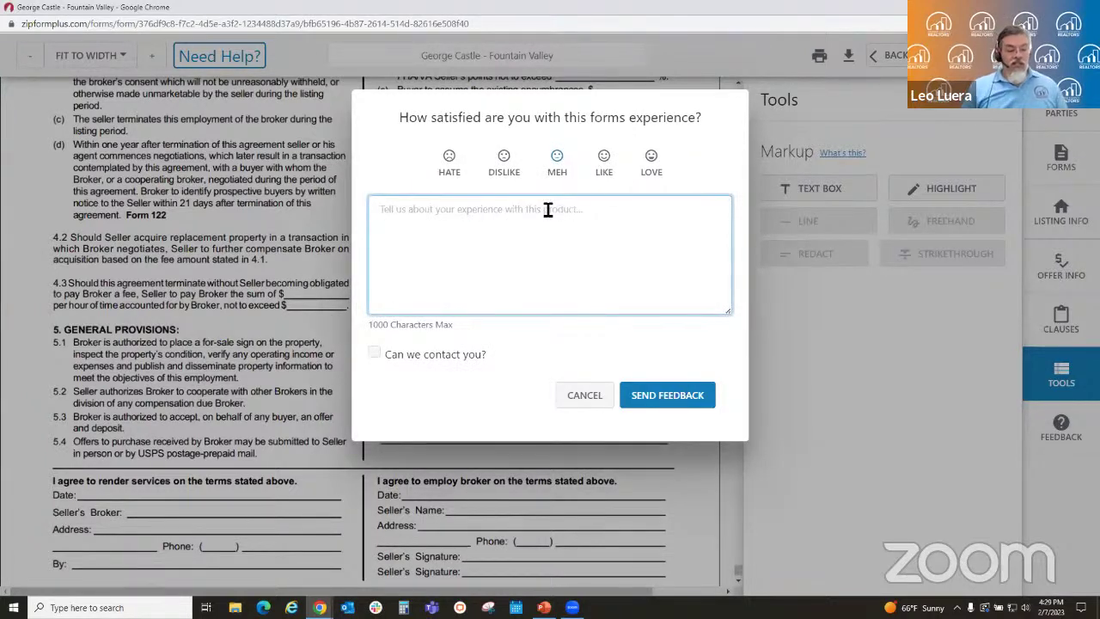
text(Pelase)
key(BackSpace)
key(BackSpace)
key(BackSpace)
key(BackSpace)
key(BackSpace)
key(BackSpace)
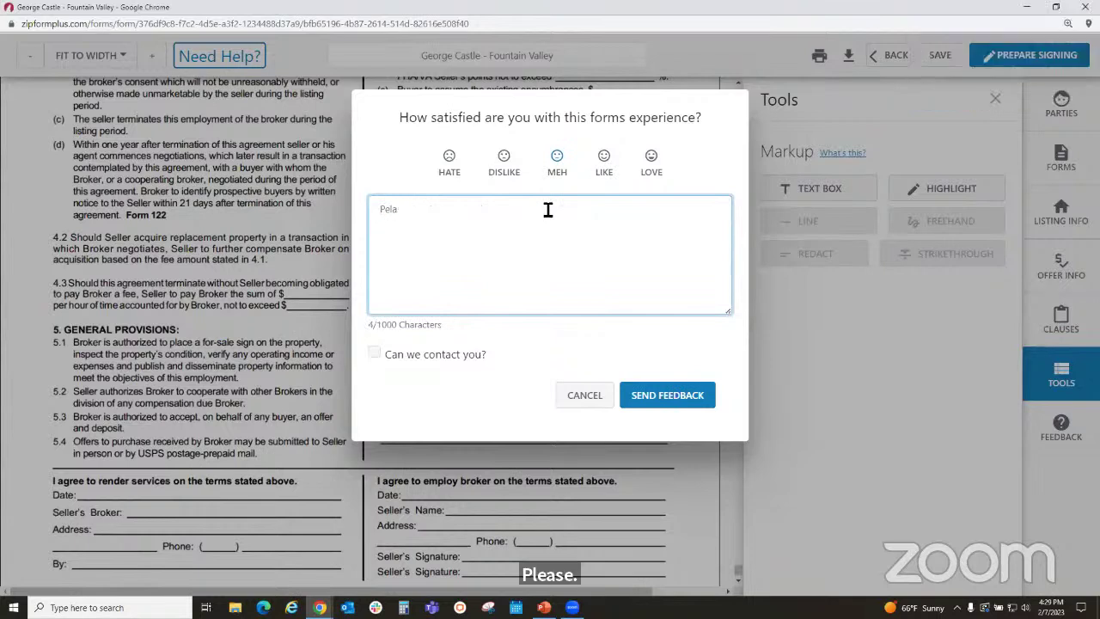
text(lease )
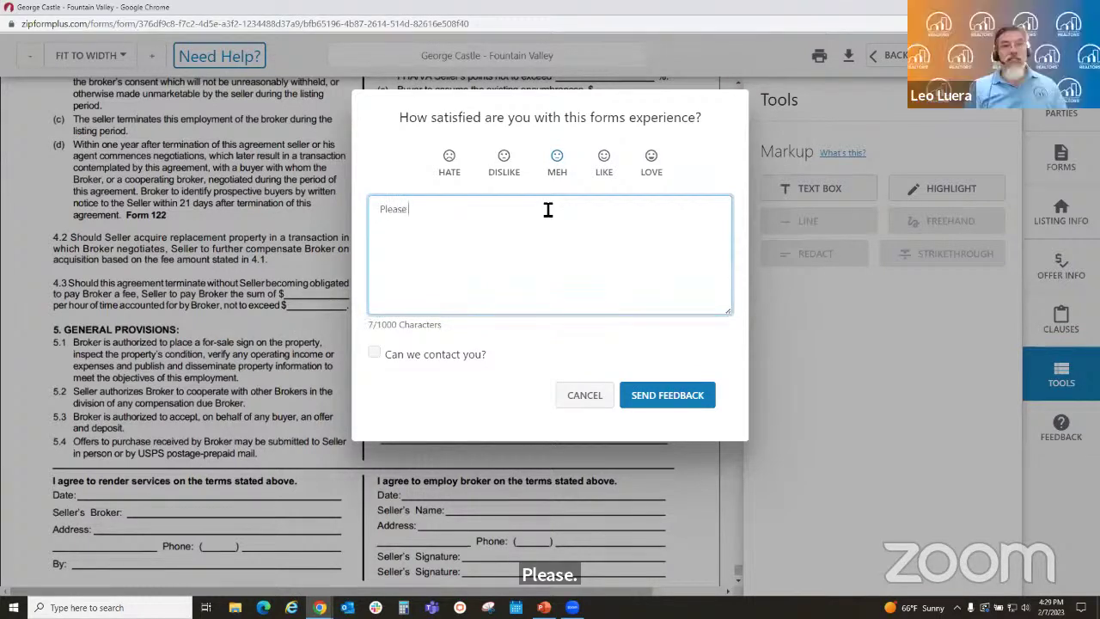
text(add the SAHER)
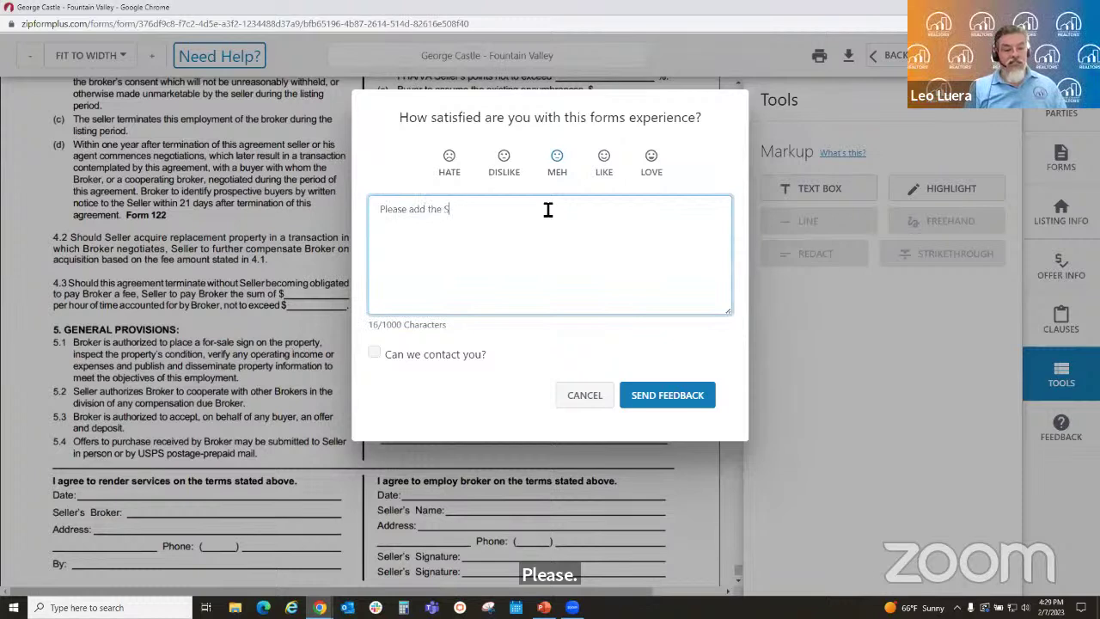
key(BackSpace)
key(BackSpace)
key(BackSpace)
key(BackSpace)
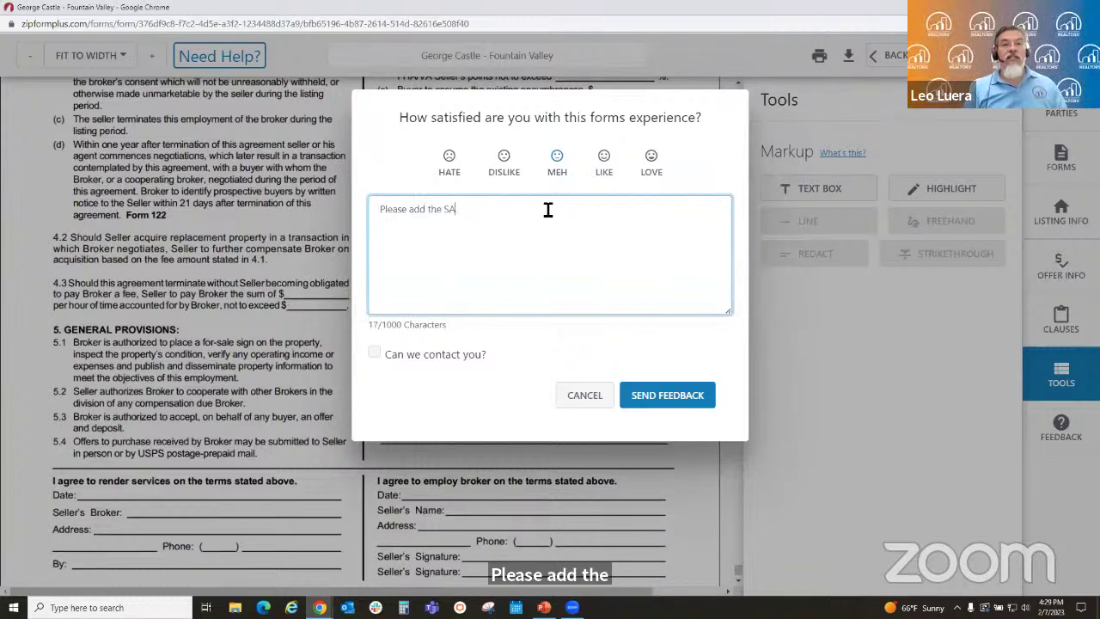
text(HARE )
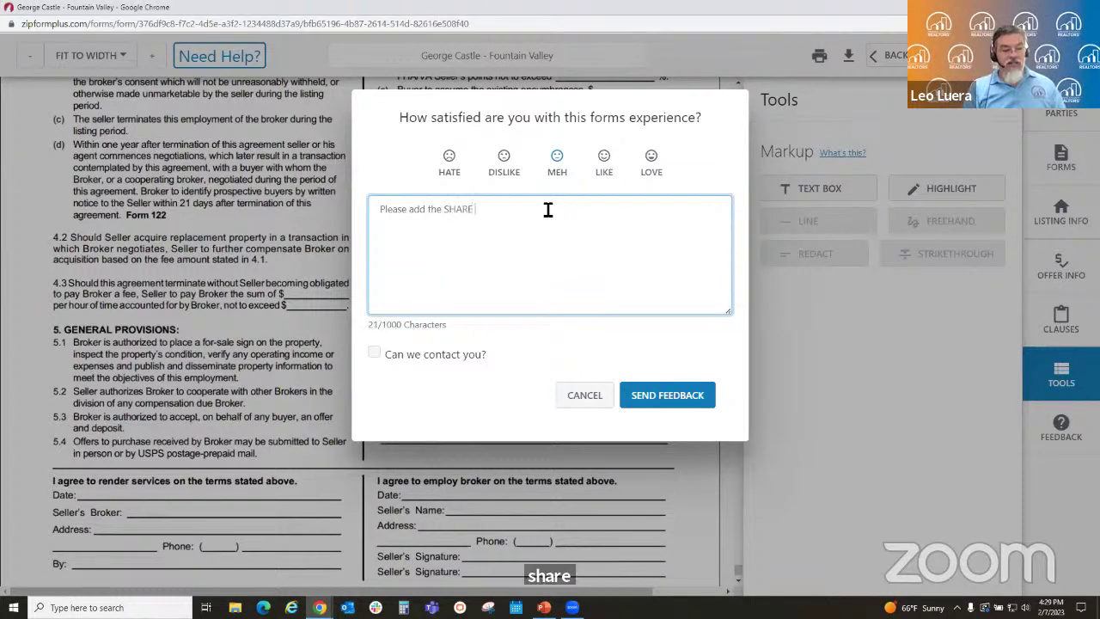
text(featre)
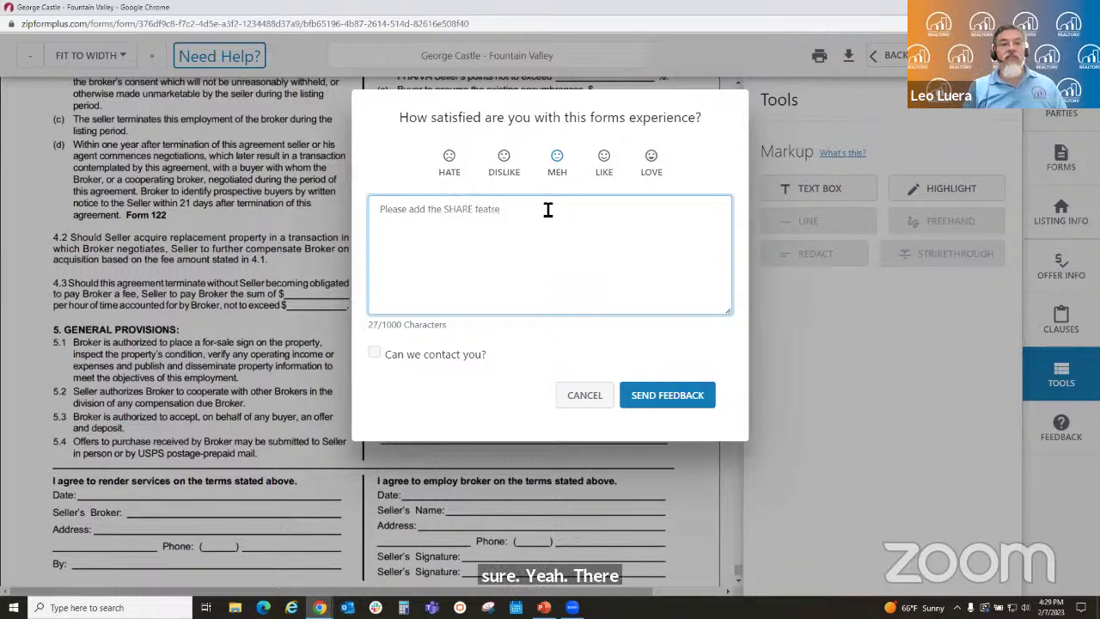
key(BackSpace)
key(BackSpace)
text(ure )
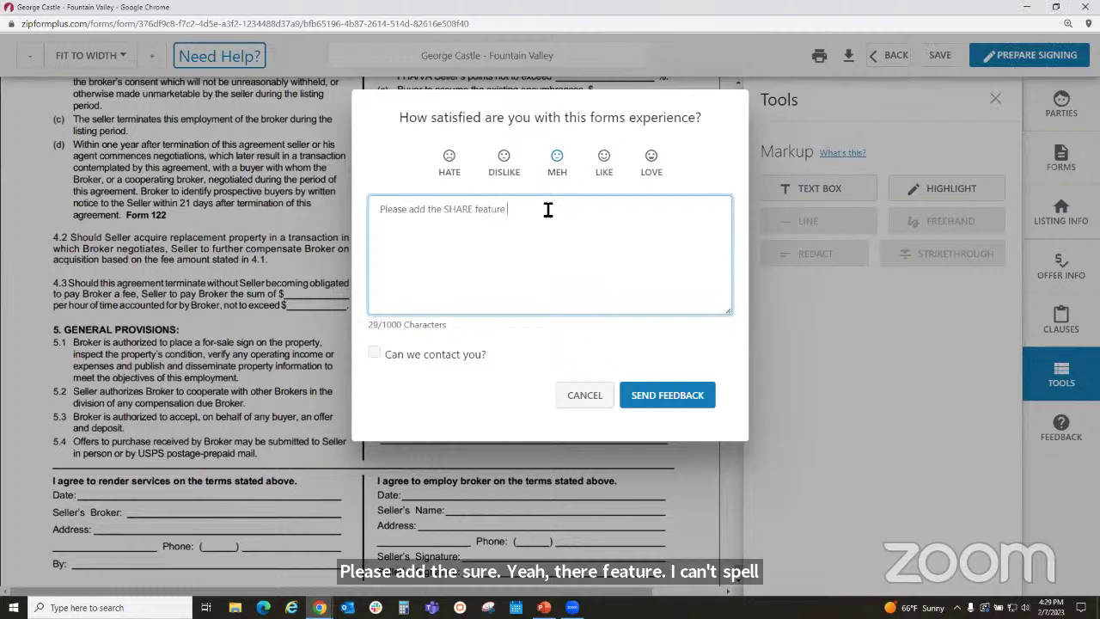
text(like)
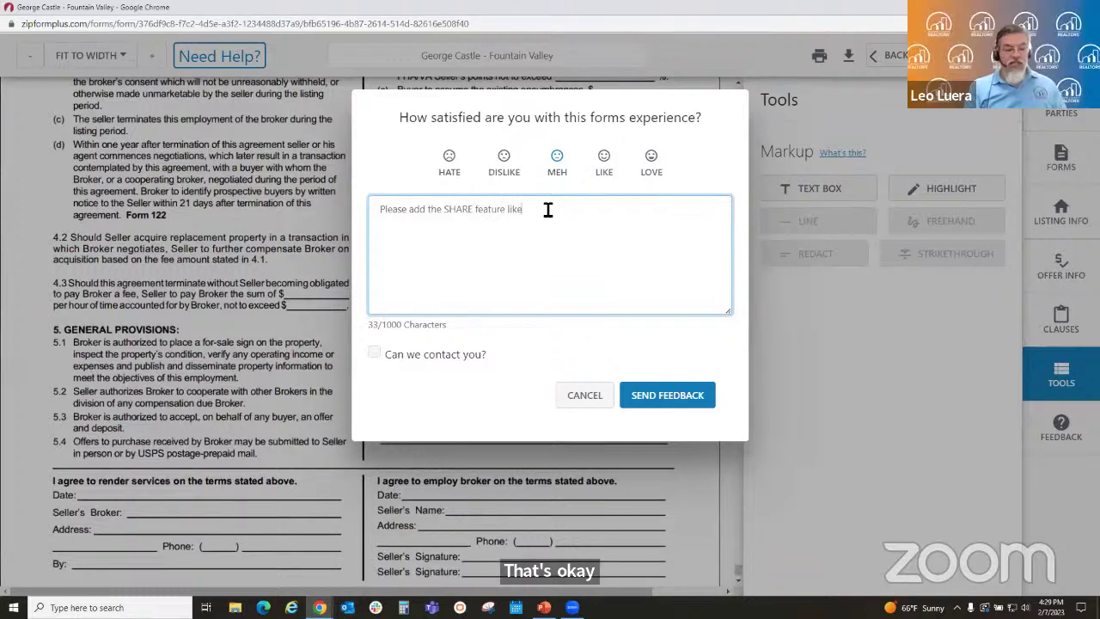
text( the Classi)
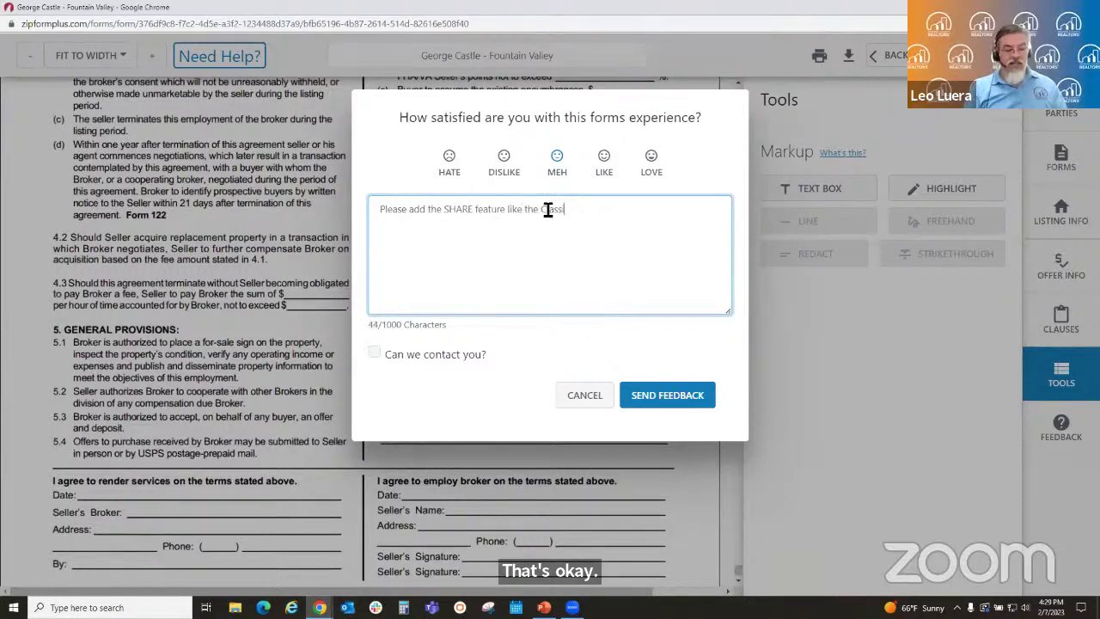
text(c version)
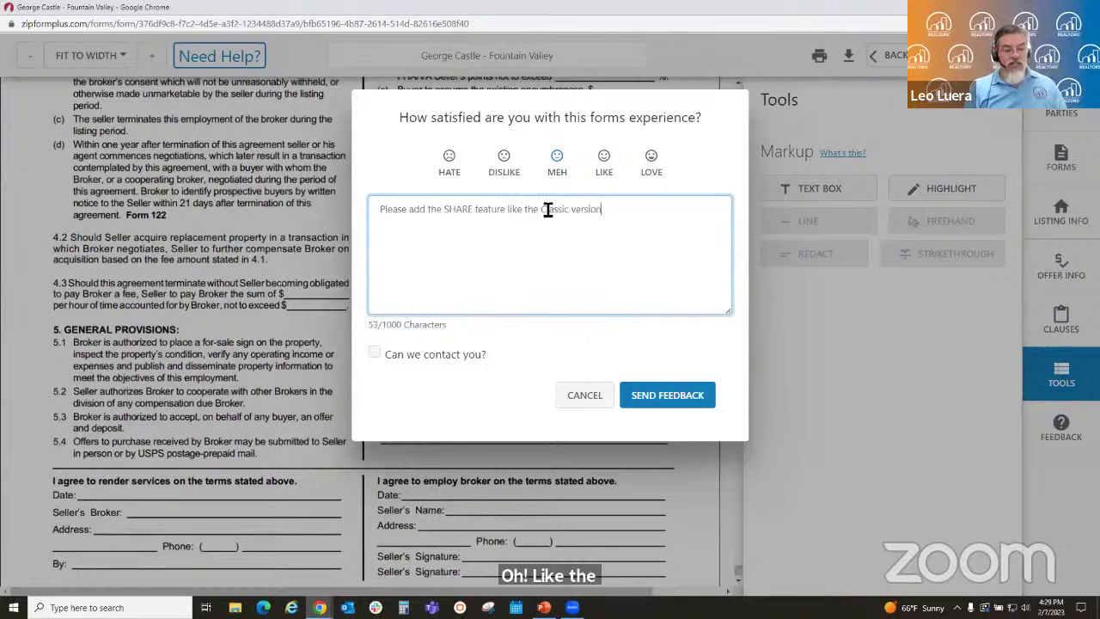
text( has.)
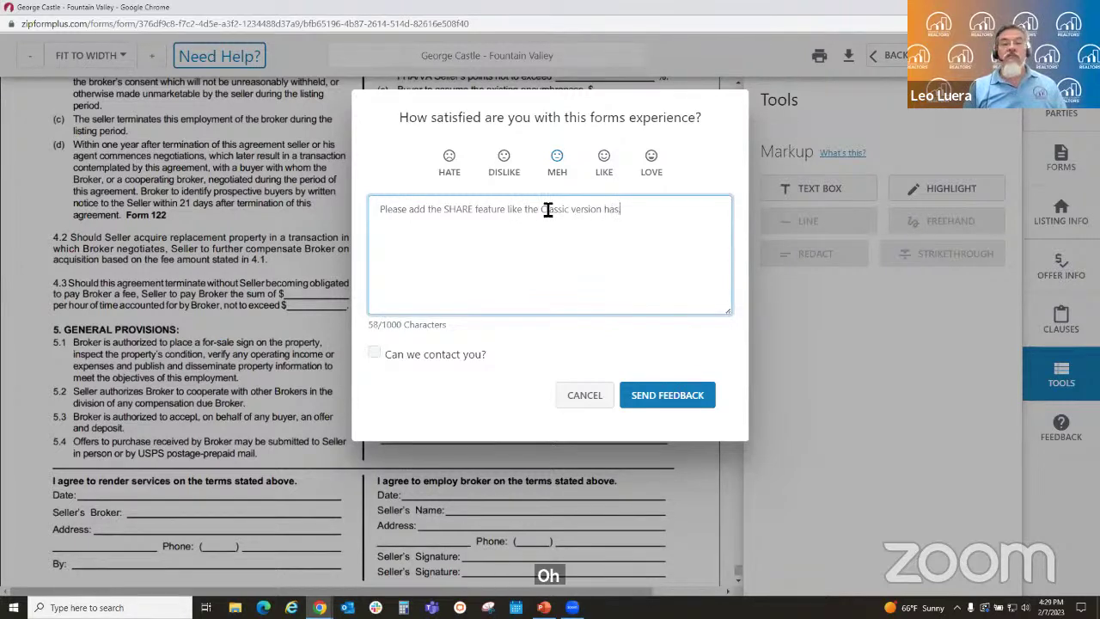
click(672, 404)
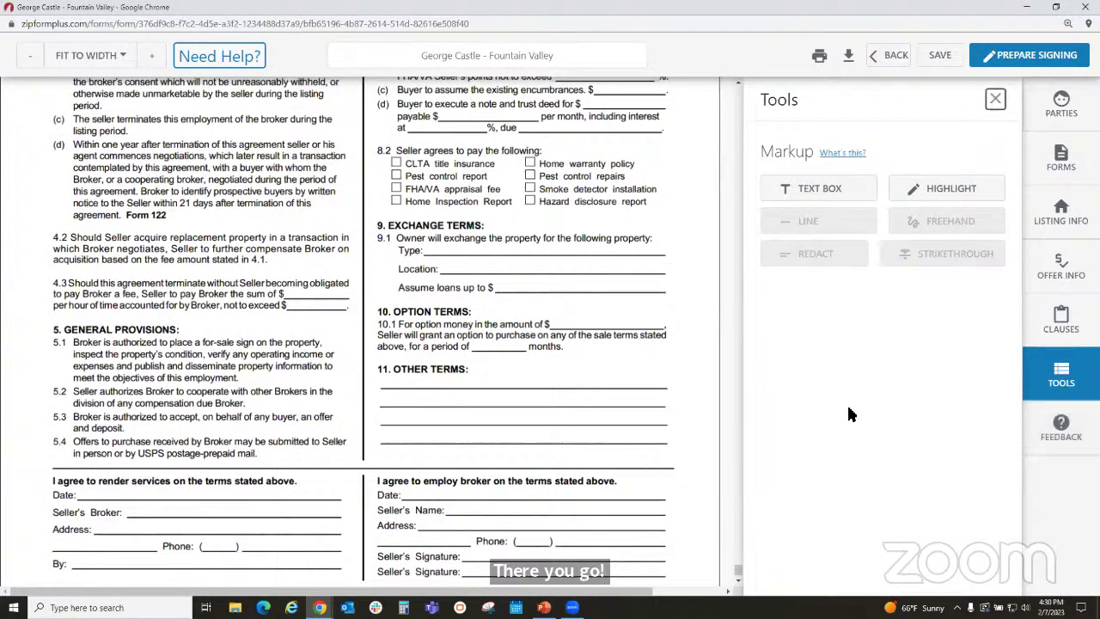
- Close the Tools panel and scroll the listing agreement back up to sections 1–7
click(994, 101)
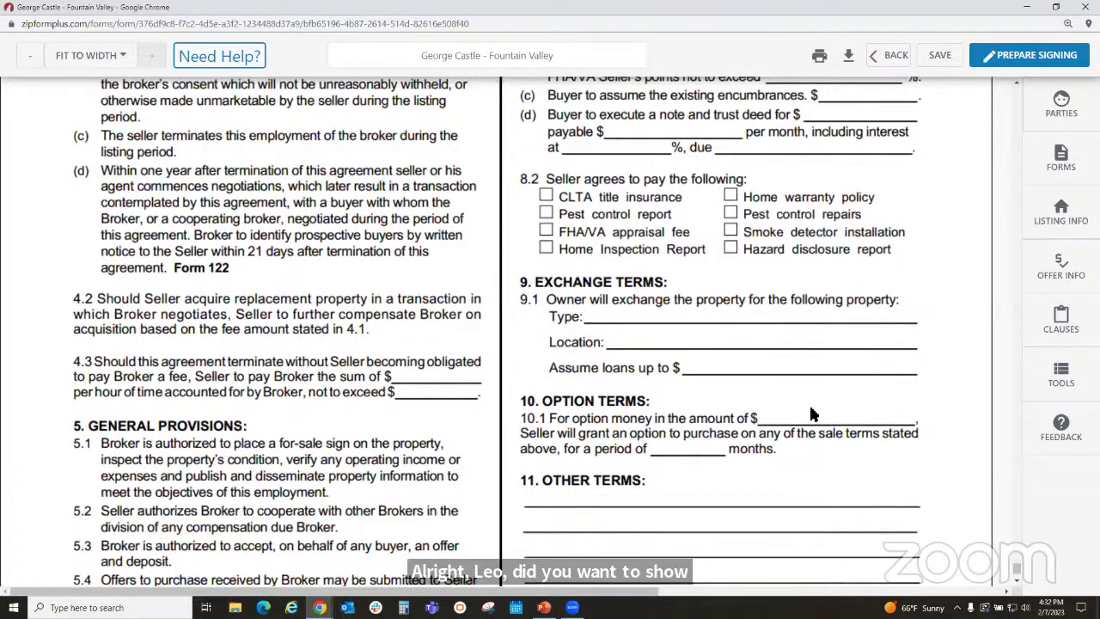
scroll(813, 415, up, 9)
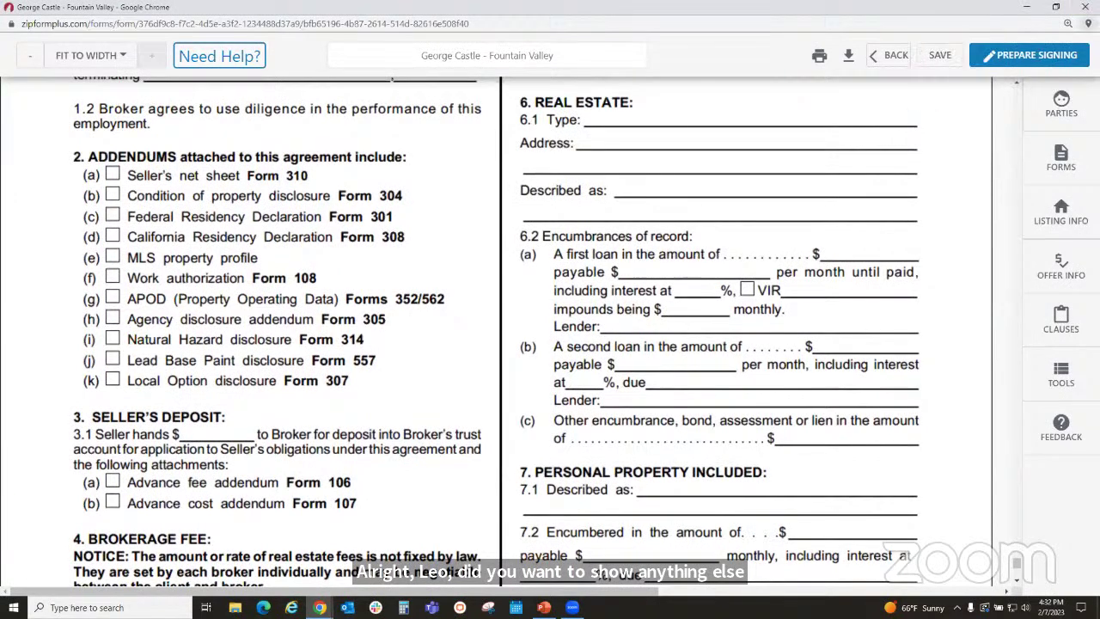
- Leave the form editor and go back to the list of all transactions
click(890, 58)
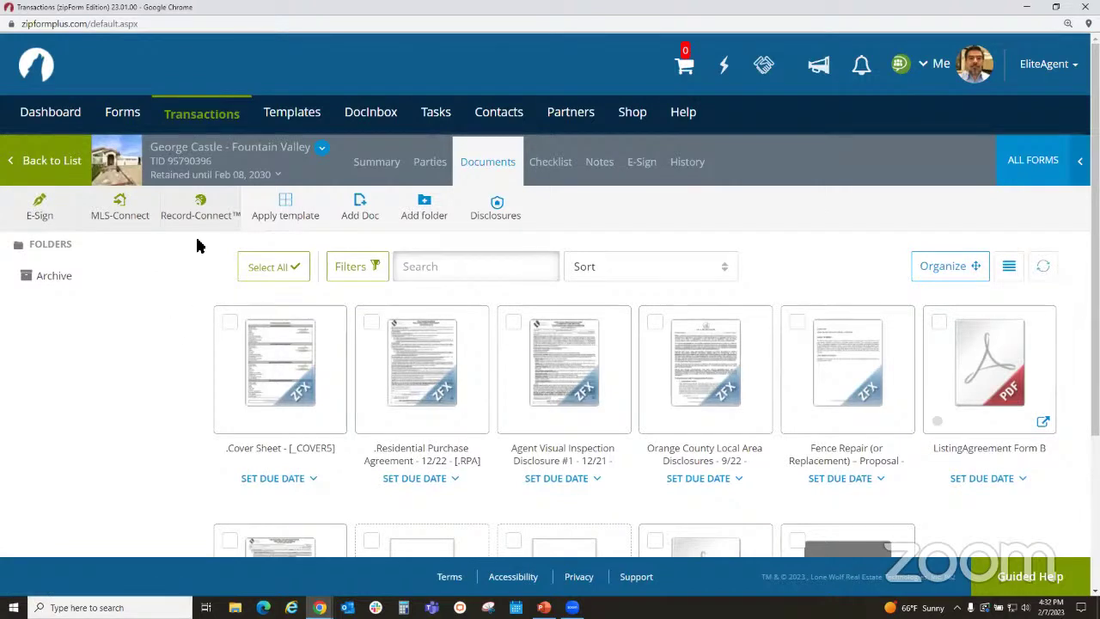
click(207, 120)
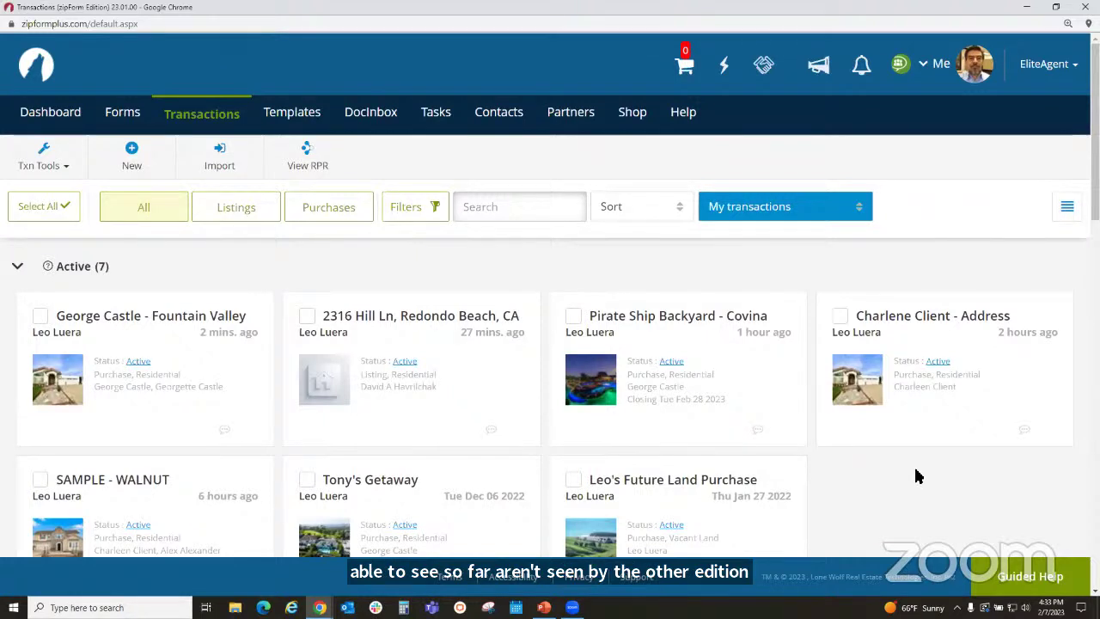
- Scroll through the seven active transactions, then switch to the other browser window
scroll(910, 478, down, 2)
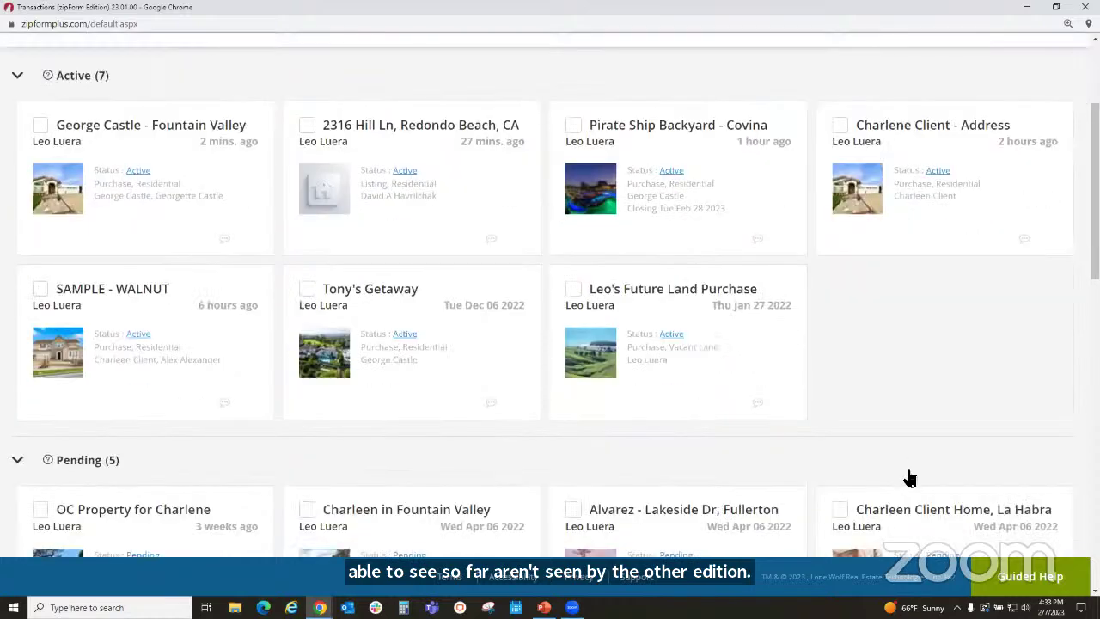
scroll(909, 478, up, 2)
scroll(908, 477, up, 1)
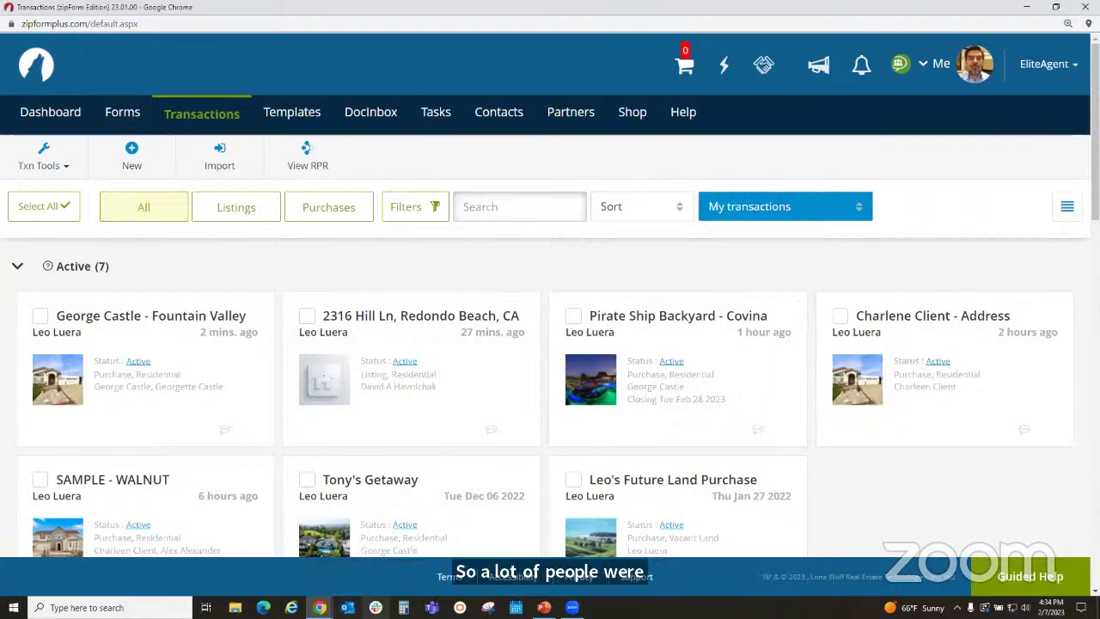
mouse_move(319, 607)
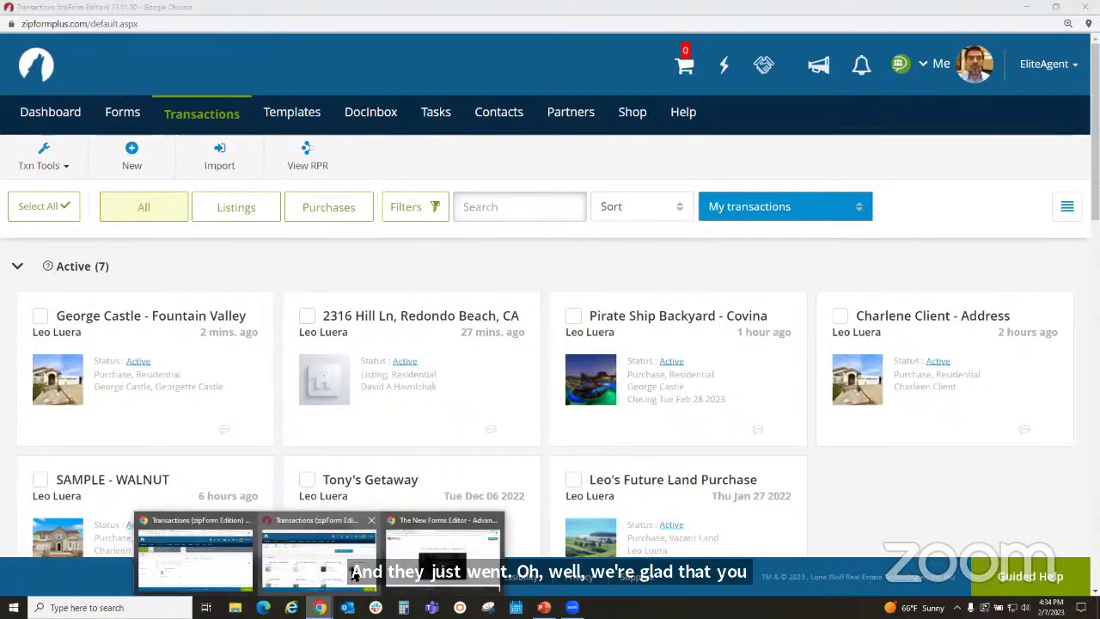
click(193, 560)
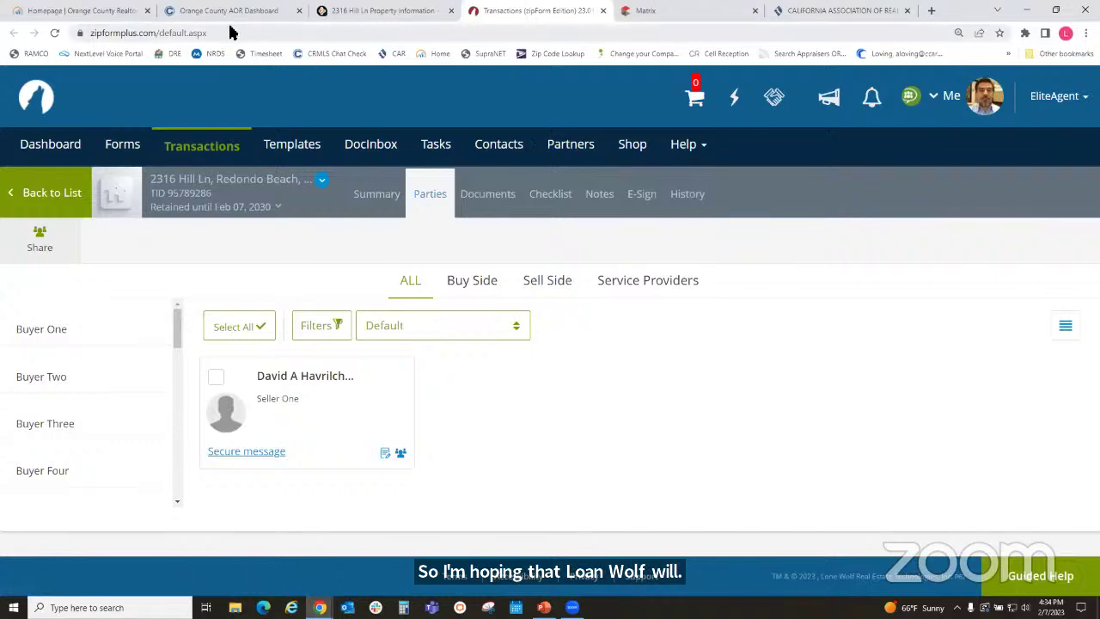
- Open the Homepage | Orange County Realtors tab in the other Chrome window
click(125, 11)
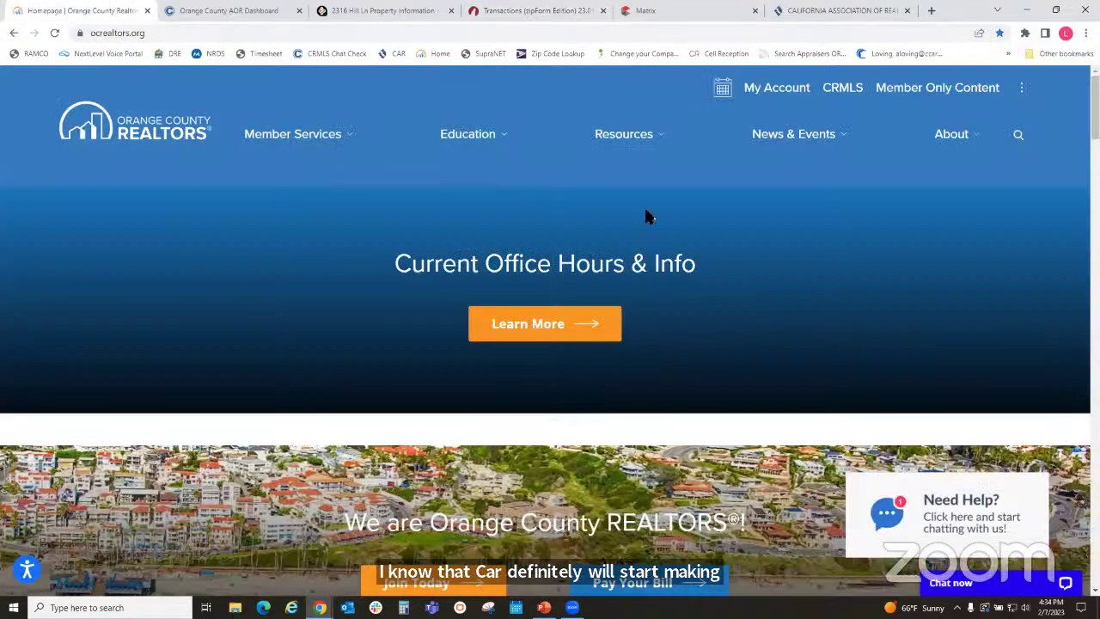